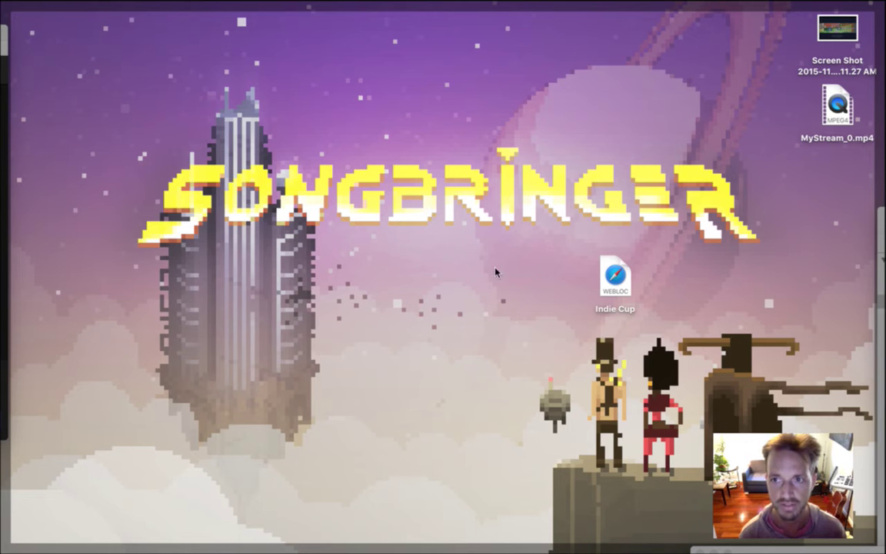
# Restore the hidden windows and switch to Xcode with the Songbringer project's Constants.h in front
pyautogui.press('F11')
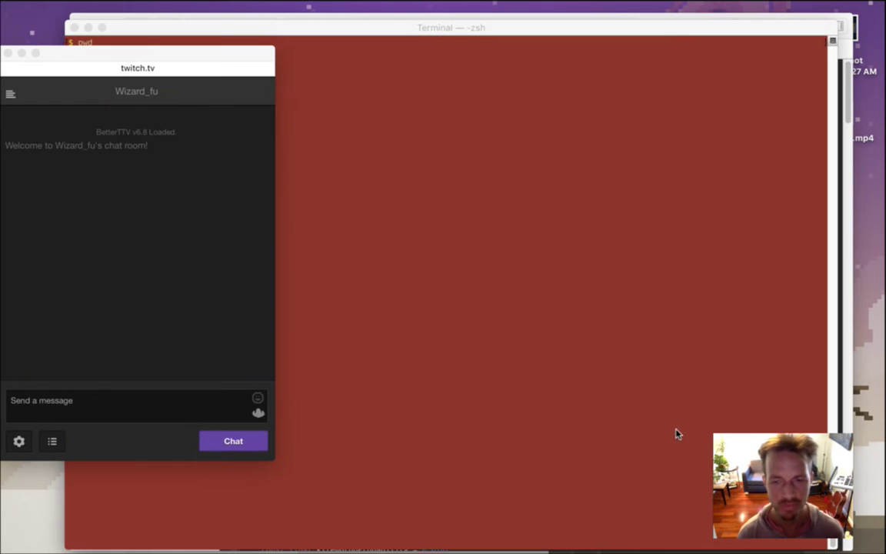
pyautogui.press('super+Tab')
pyautogui.click(671, 312)
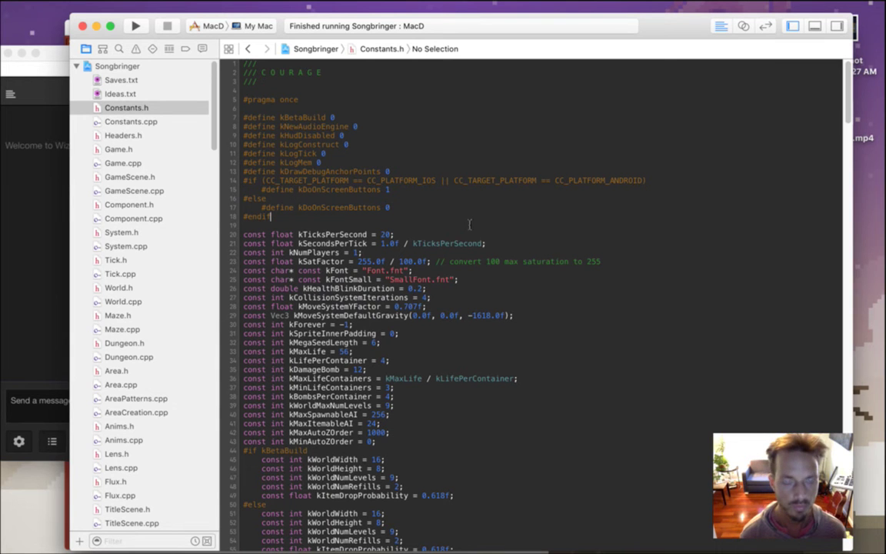
# Launch Photoshop CS6 and bring its empty workspace in front of Xcode
pyautogui.press('super+Tab')
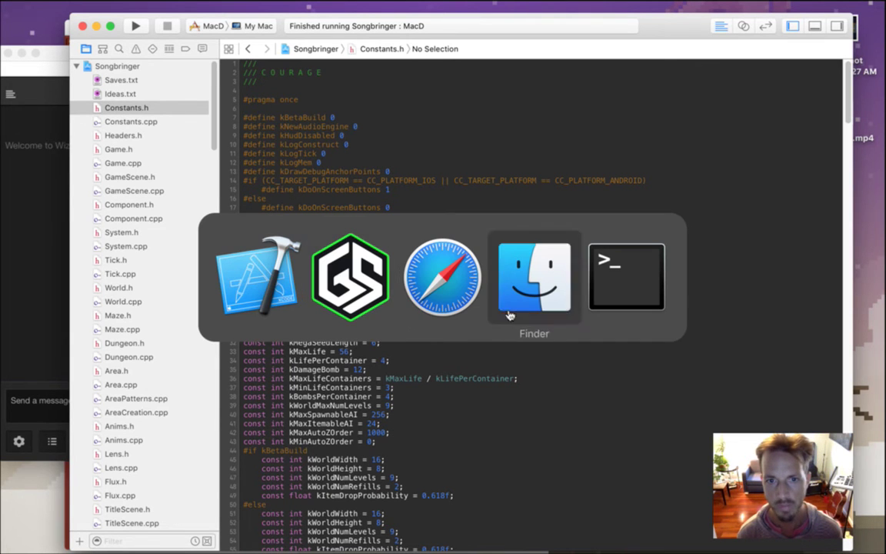
pyautogui.click(283, 296)
pyautogui.click(871, 319)
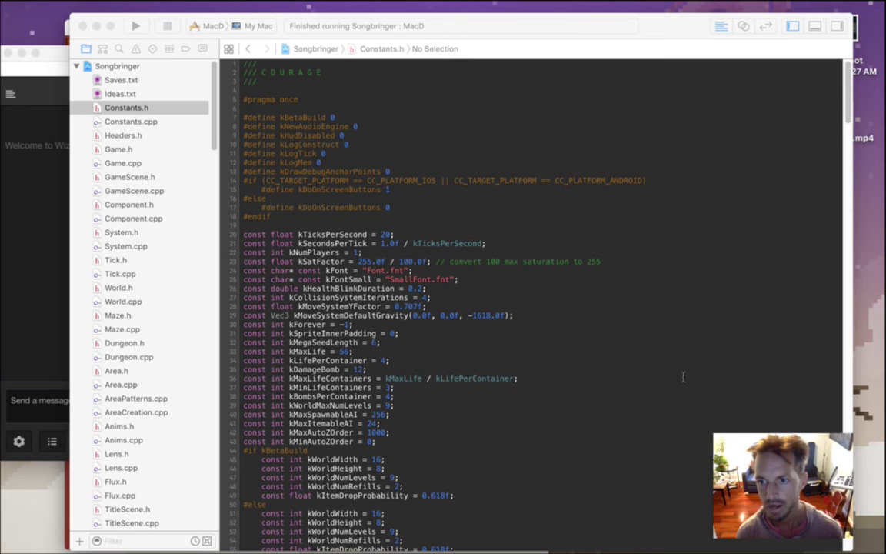
pyautogui.click(606, 349)
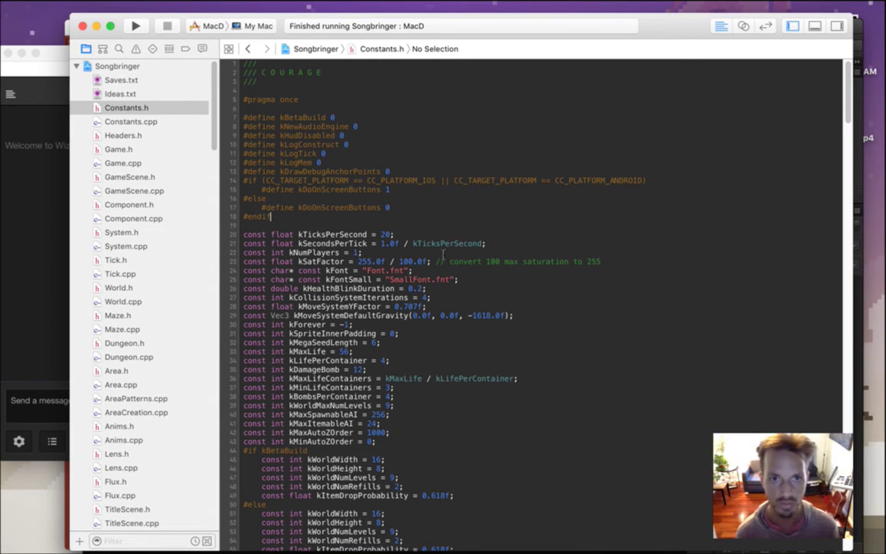
pyautogui.press('super+Tab')
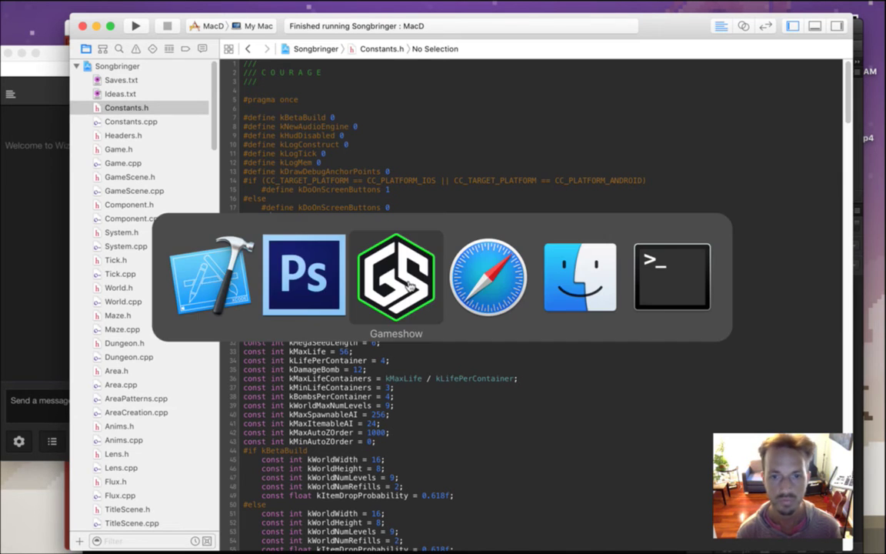
pyautogui.click(323, 277)
pyautogui.moveTo(214, 27); pyautogui.dragTo(208, 22)
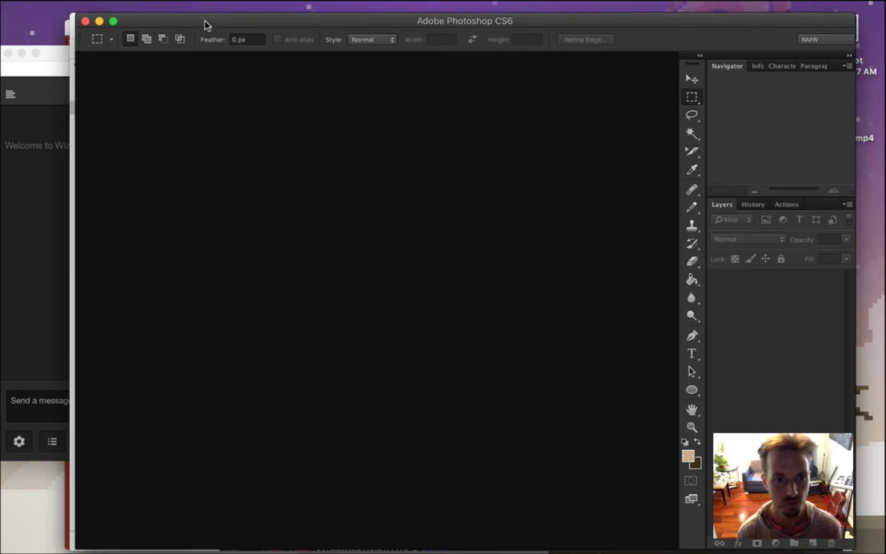
# Look through Photoshop's recent files, then switch to the Twitch chat window and read the new greeting
pyautogui.click(115, 6)
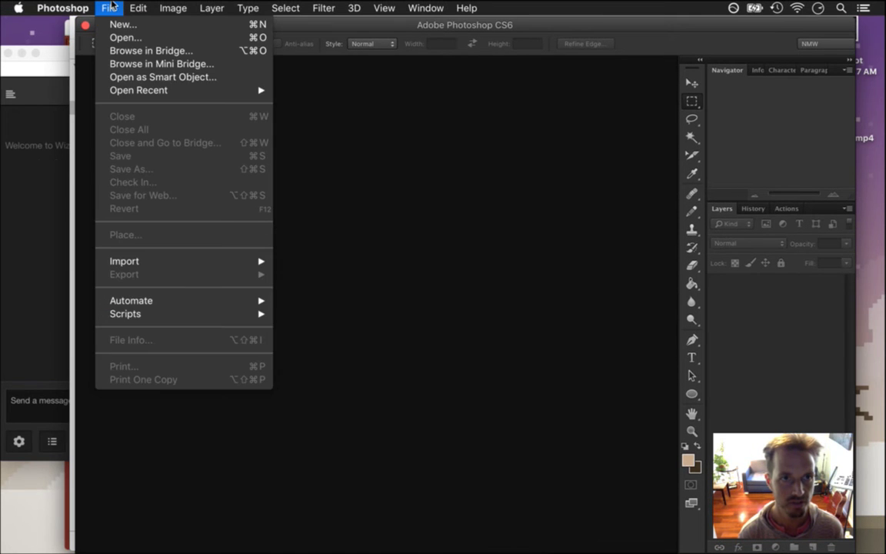
pyautogui.moveTo(139, 92)
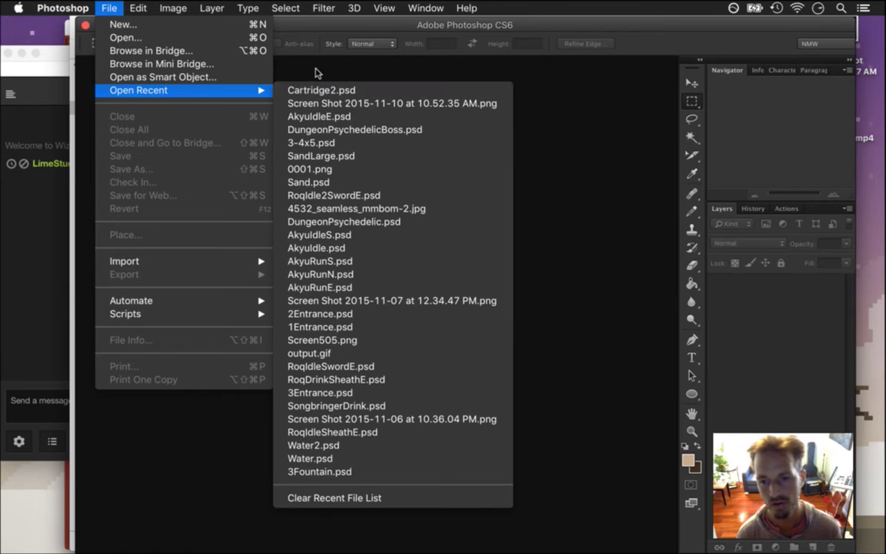
pyautogui.click(54, 202)
pyautogui.click(46, 199)
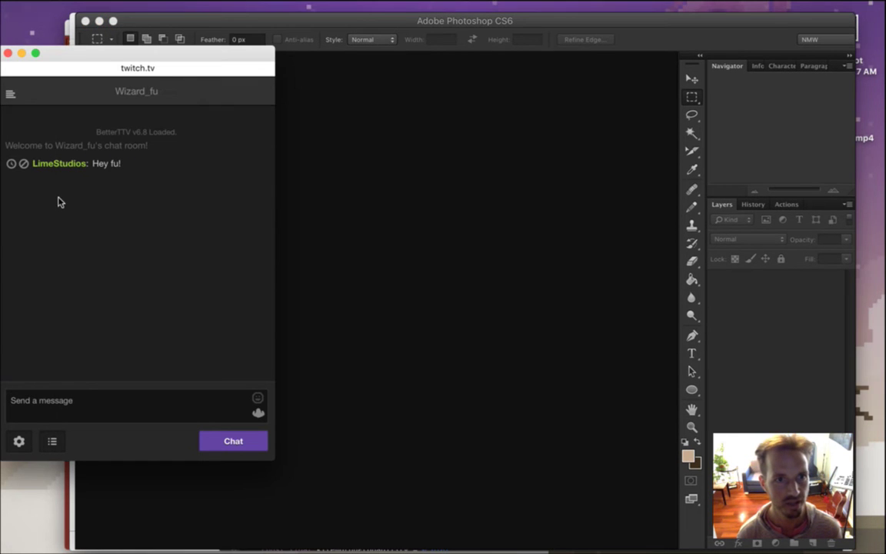
pyautogui.moveTo(94, 165); pyautogui.dragTo(149, 173)
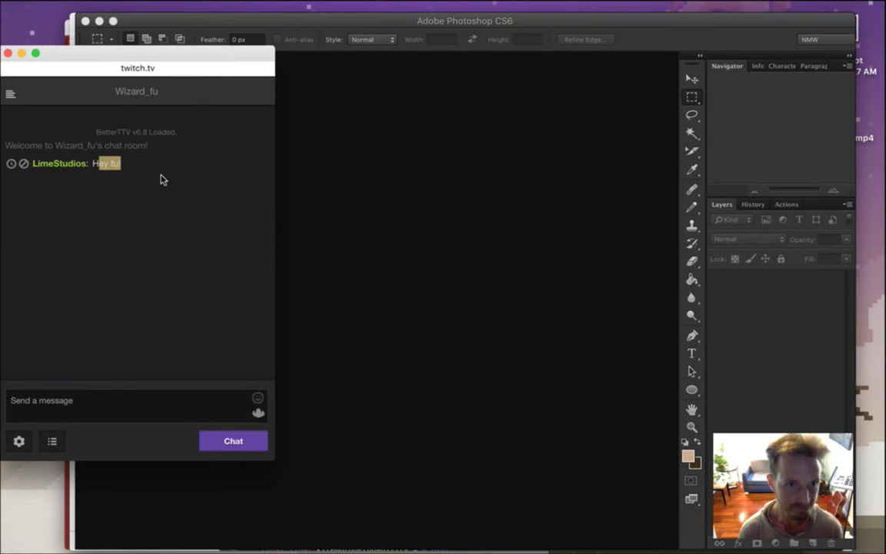
# Switch back to Photoshop, open the recent file DungeonPsychedelicBoss.psd and enlarge it to about 396%
pyautogui.click(370, 171)
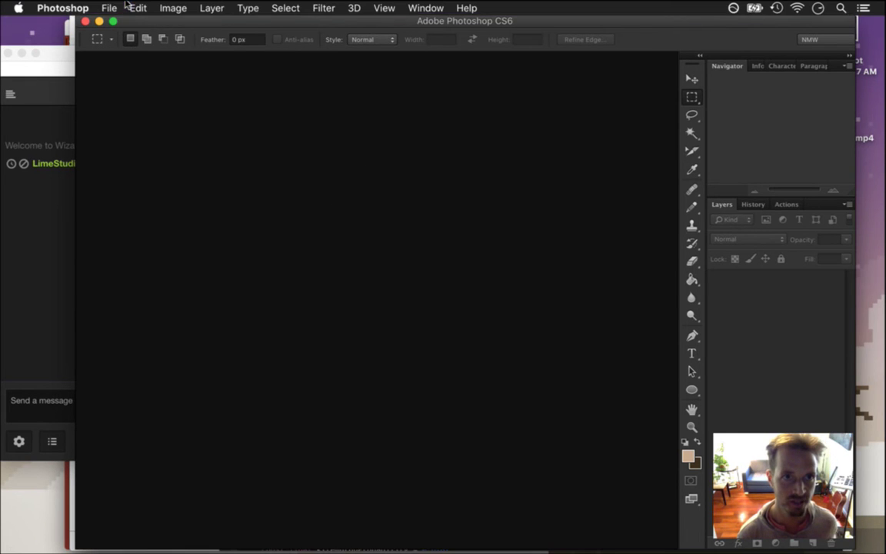
pyautogui.click(109, 8)
pyautogui.moveTo(160, 94)
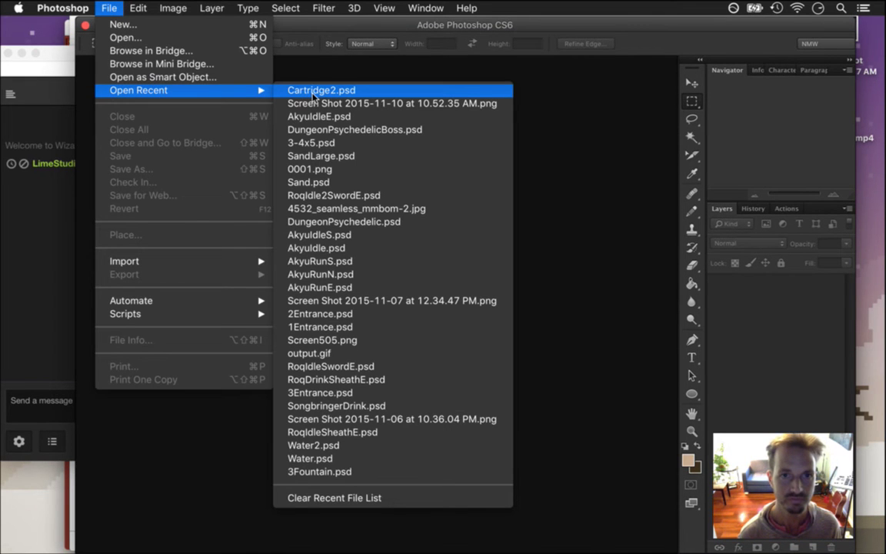
pyautogui.click(315, 129)
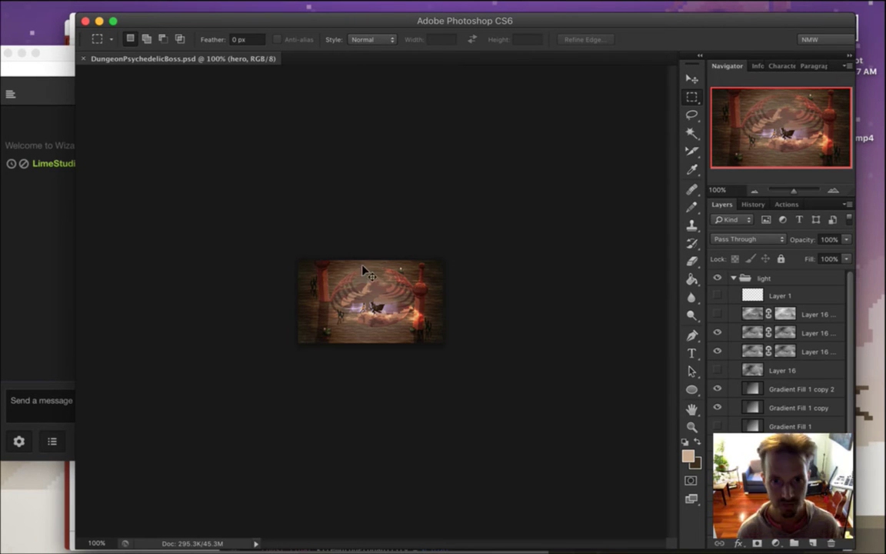
pyautogui.moveTo(378, 293); pyautogui.dragTo(405, 297)
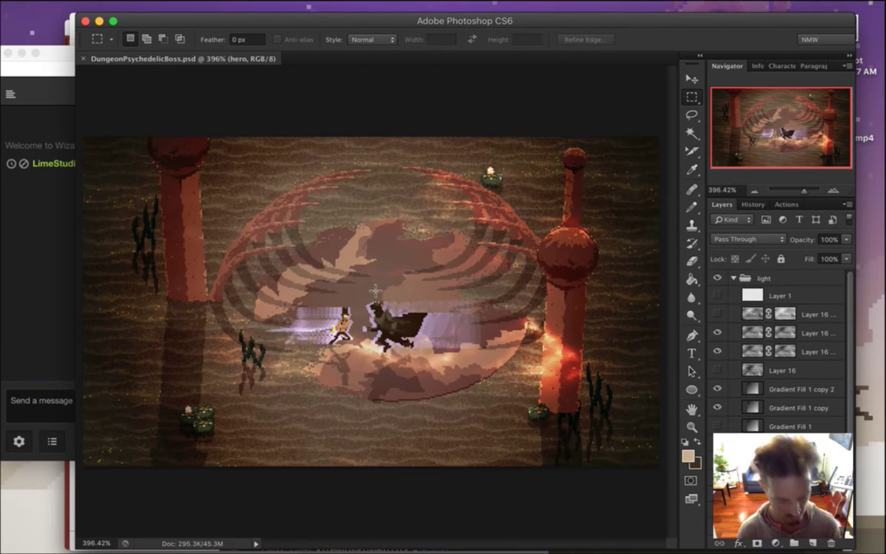
pyautogui.click(484, 342)
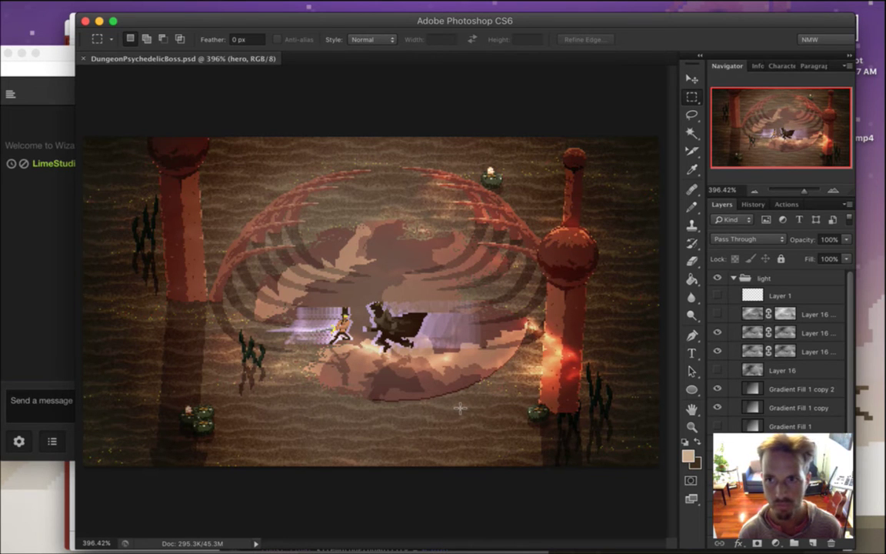
# Open the recent file DungeonPsychedelic.psd as a second document
pyautogui.moveTo(150, 4)
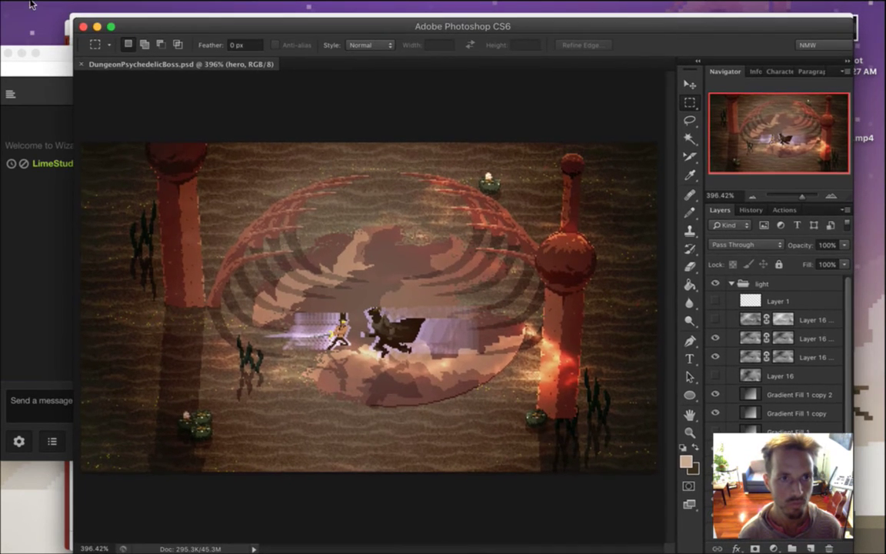
pyautogui.click(109, 8)
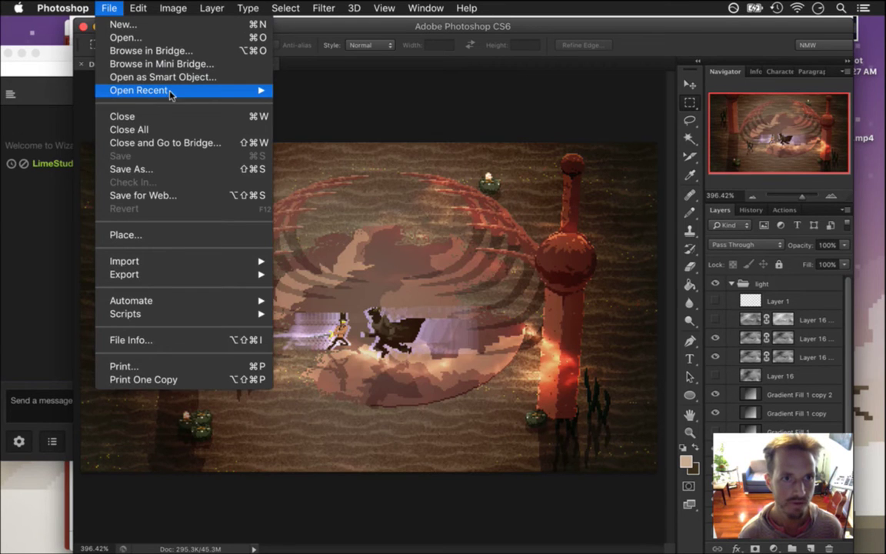
pyautogui.moveTo(254, 90)
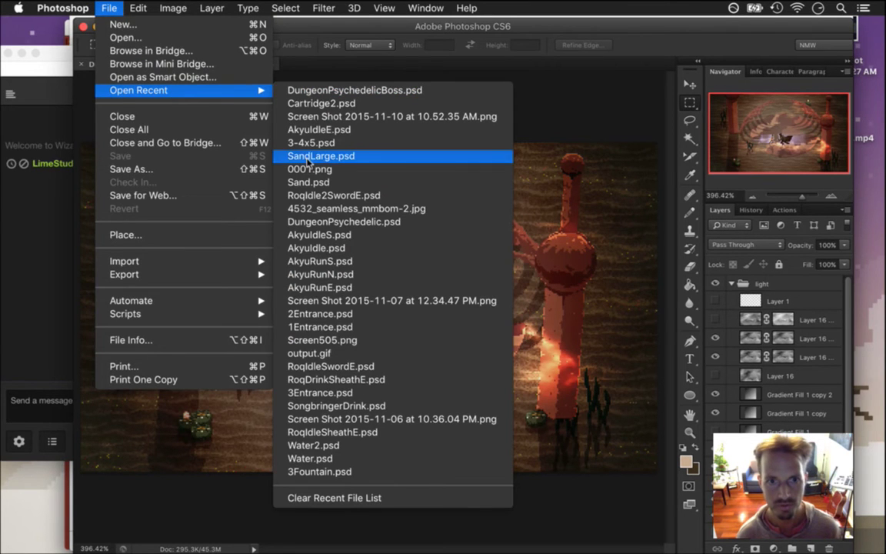
pyautogui.click(315, 223)
# Switch to the Twitch chat window and read the new messages about Steam Greenlight and the scene on Twitter
pyautogui.click(35, 253)
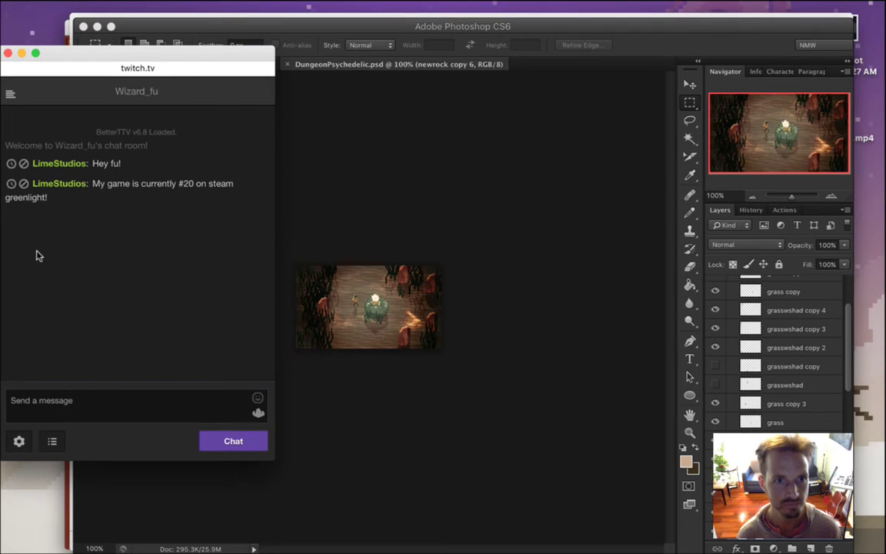
pyautogui.moveTo(101, 184); pyautogui.dragTo(147, 205)
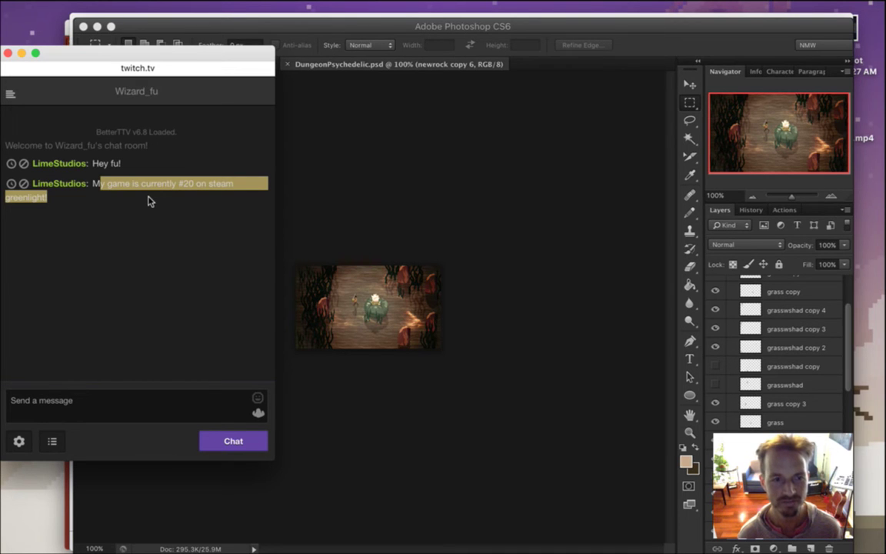
pyautogui.click(150, 202)
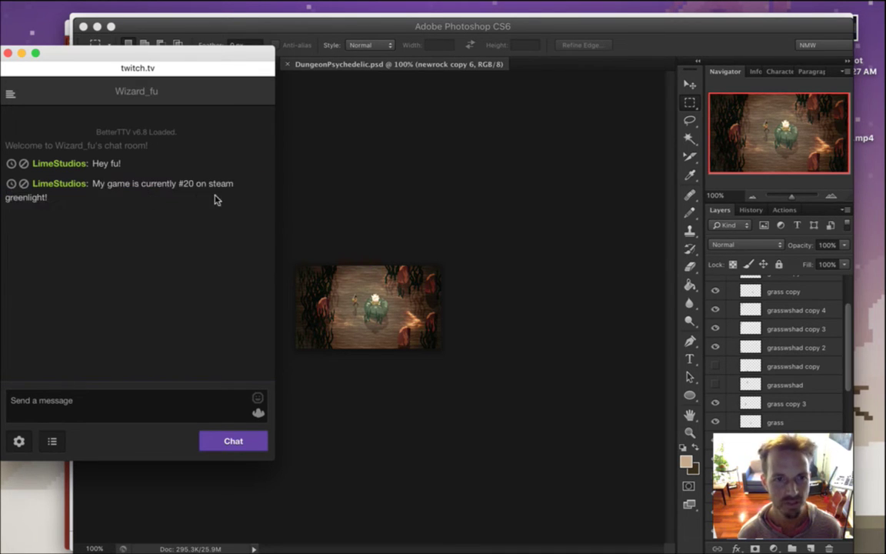
pyautogui.moveTo(178, 186); pyautogui.dragTo(197, 185)
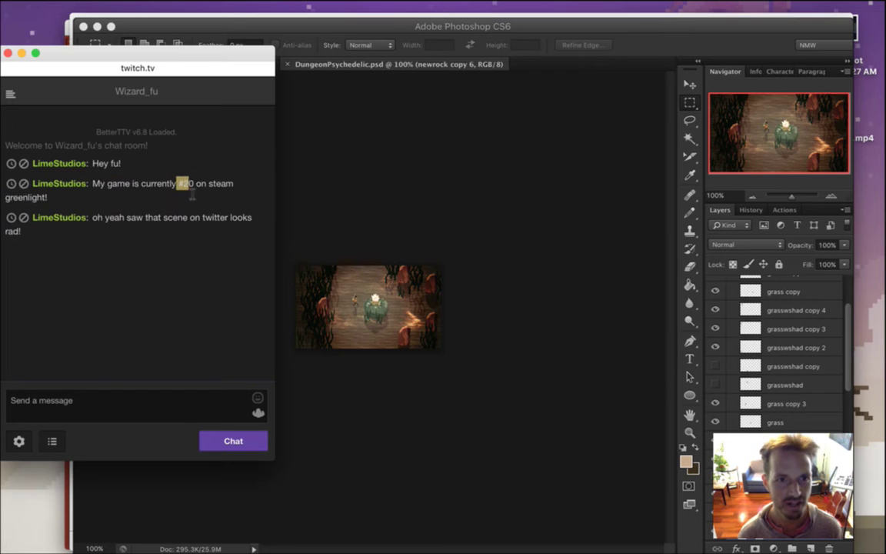
pyautogui.click(181, 241)
pyautogui.moveTo(106, 220); pyautogui.dragTo(131, 240)
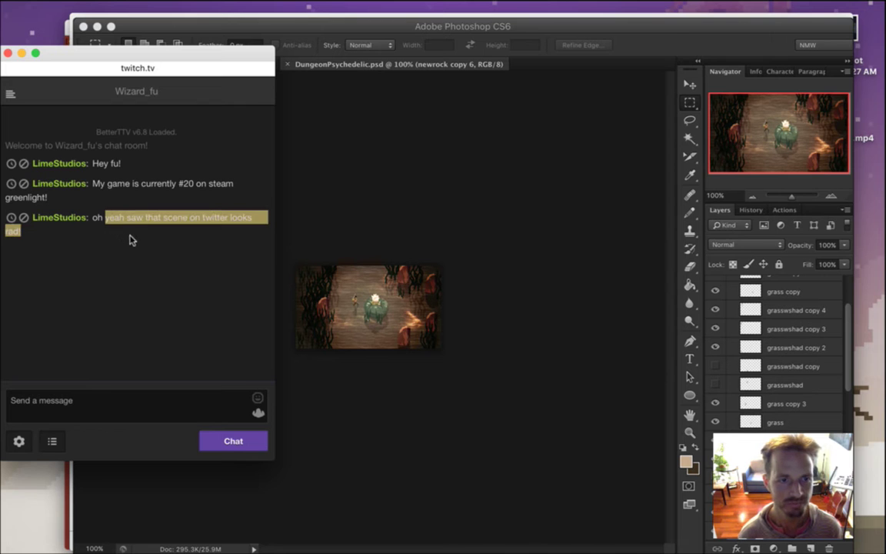
# Return to Photoshop and enlarge DungeonPsychedelic.psd to 400% for a full view of the scene
pyautogui.click(371, 231)
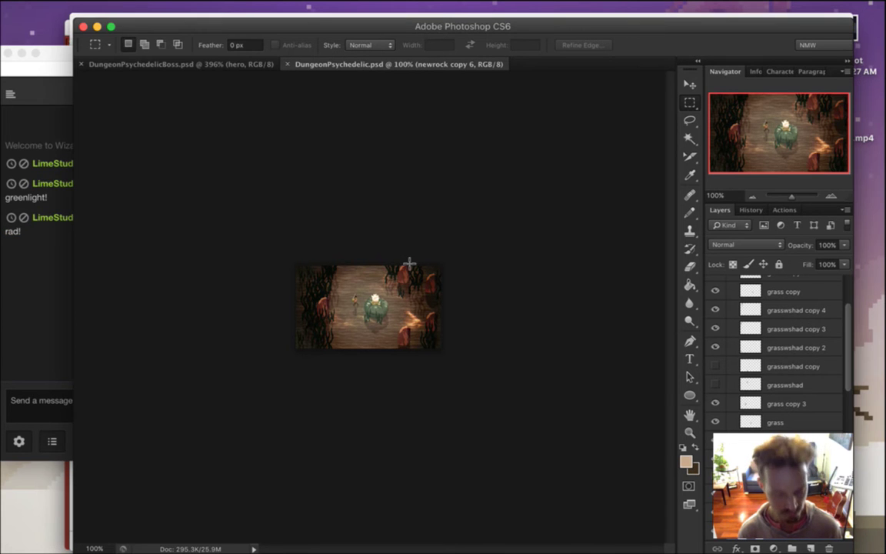
pyautogui.scroll(5, 370, 279)
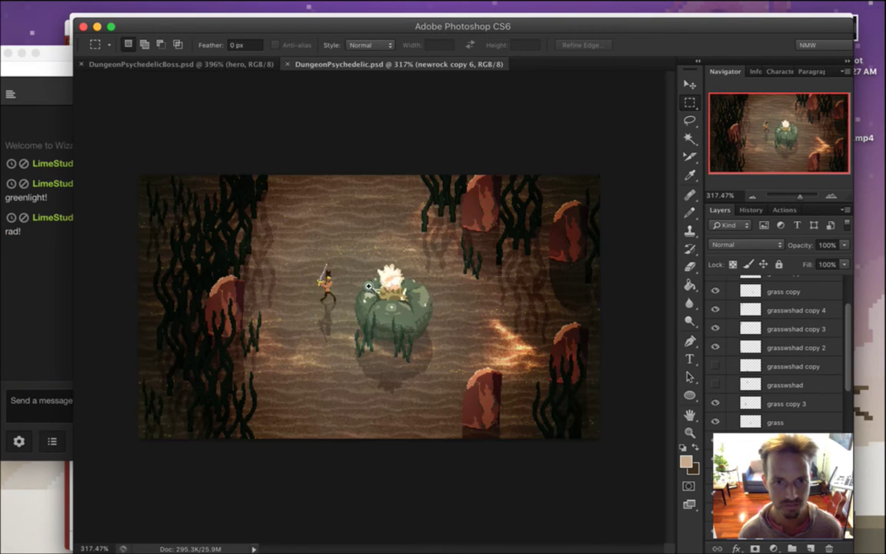
pyautogui.scroll(1, 337, 259)
# Reread the viewer's Greenlight and Twitter scene comments in the Twitch chat and check the latest greeting
pyautogui.click(50, 275)
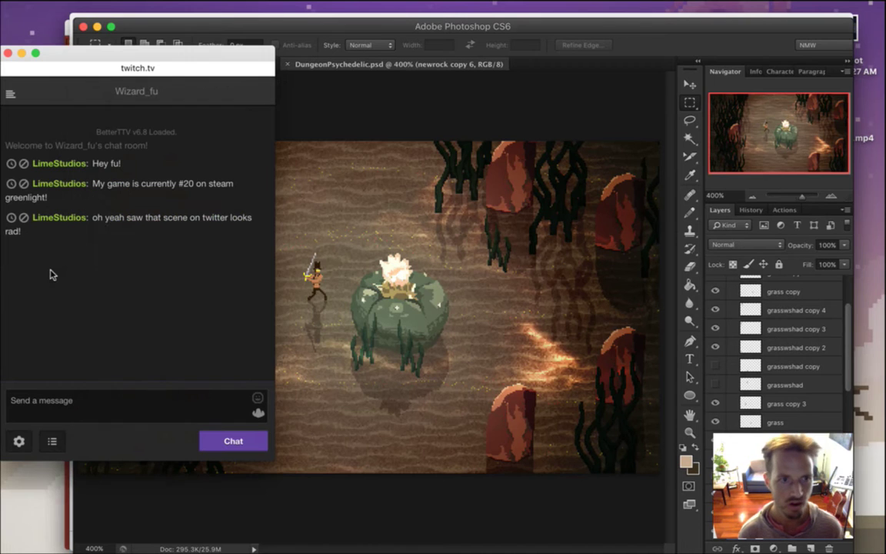
pyautogui.moveTo(105, 217); pyautogui.dragTo(160, 218)
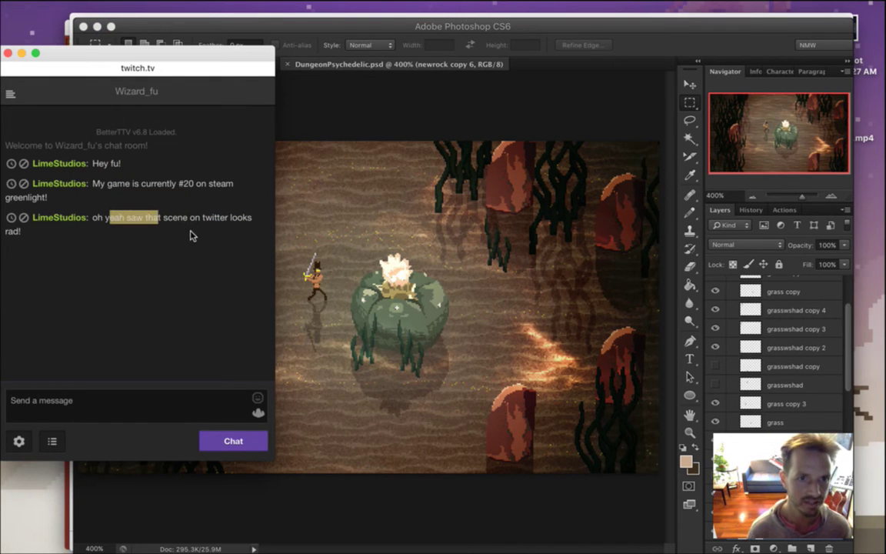
pyautogui.click(193, 237)
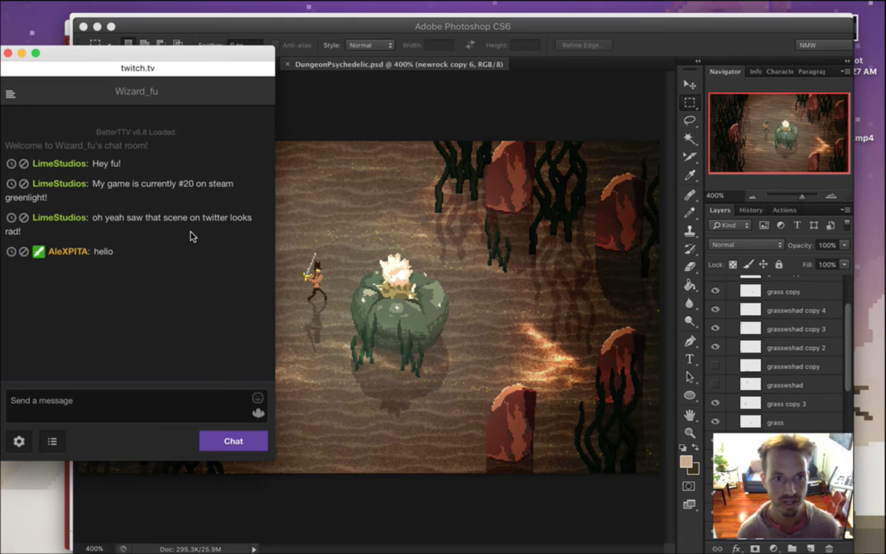
pyautogui.moveTo(120, 217); pyautogui.dragTo(176, 228)
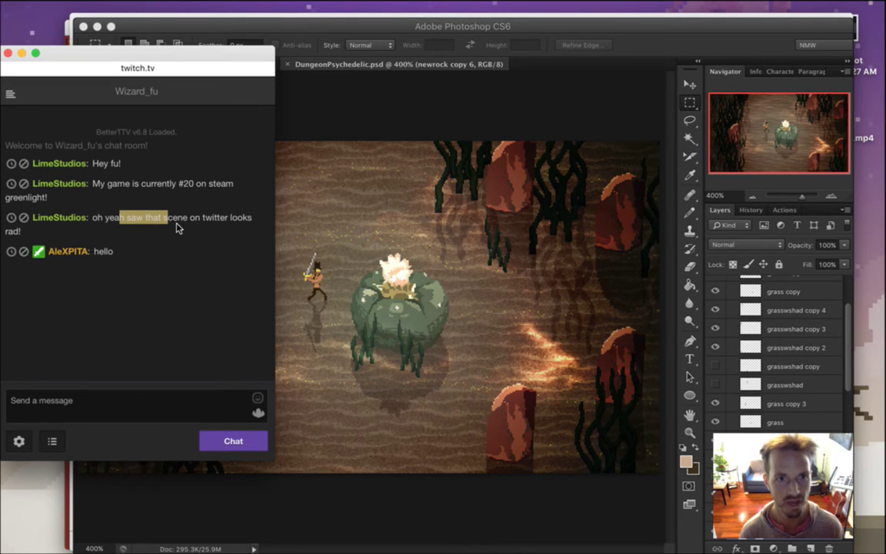
pyautogui.moveTo(182, 183); pyautogui.dragTo(190, 183)
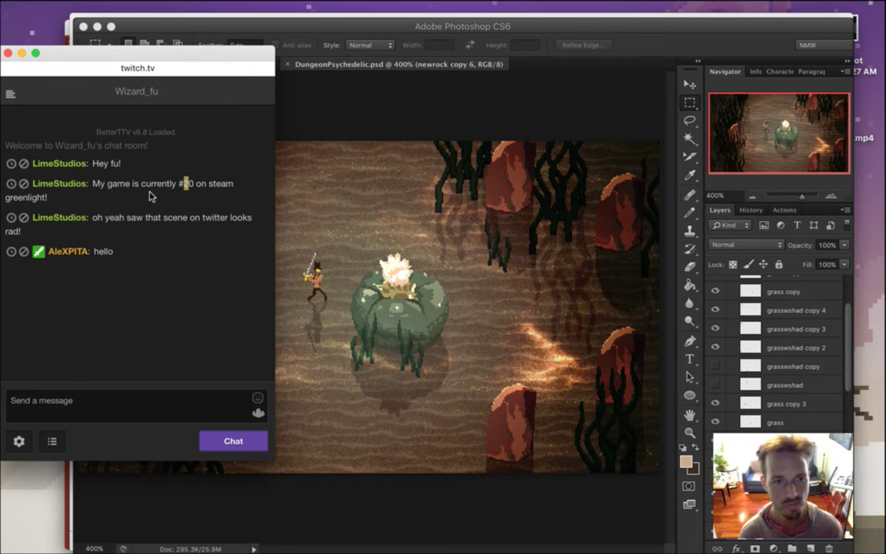
pyautogui.moveTo(92, 252); pyautogui.dragTo(127, 256)
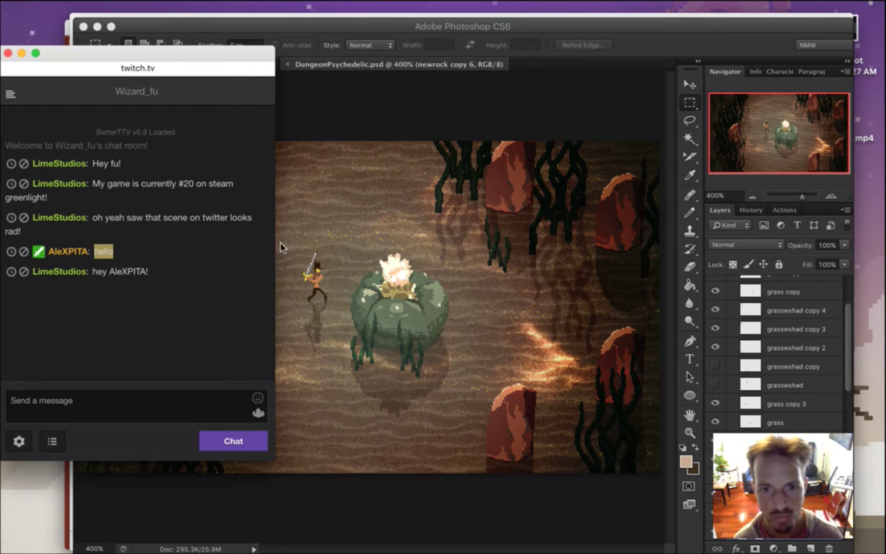
# Return to Photoshop and display the DungeonPsychedelicBoss.psd document
pyautogui.click(593, 47)
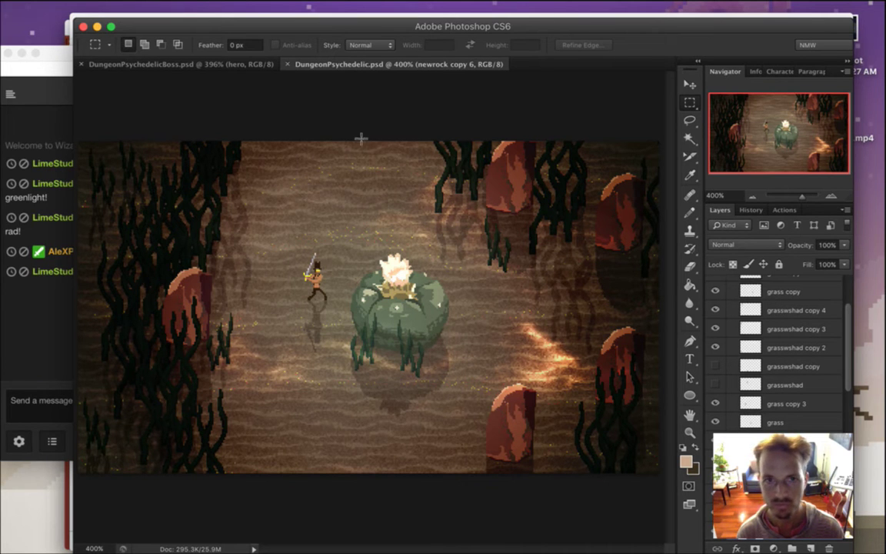
pyautogui.click(228, 64)
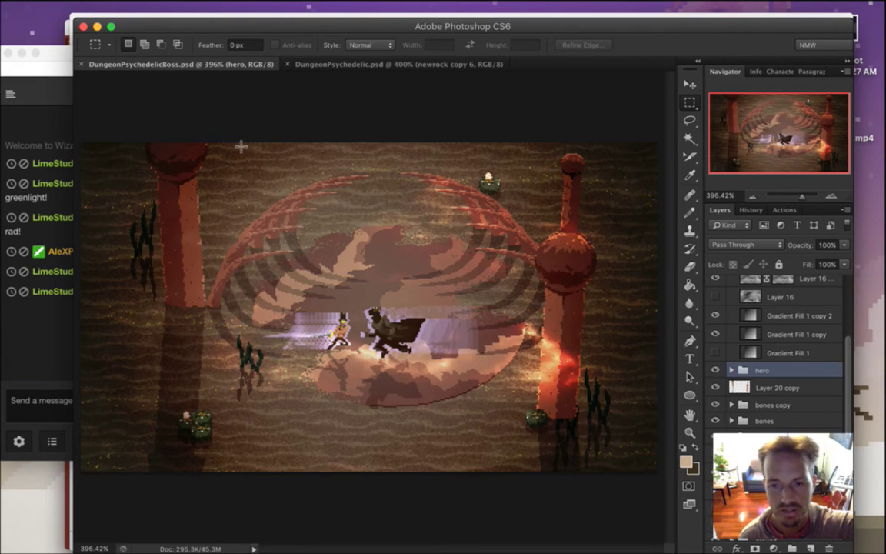
# Switch to the Twitch chat, read the viewer's question about being contacted by email, and return to Photoshop
pyautogui.click(40, 291)
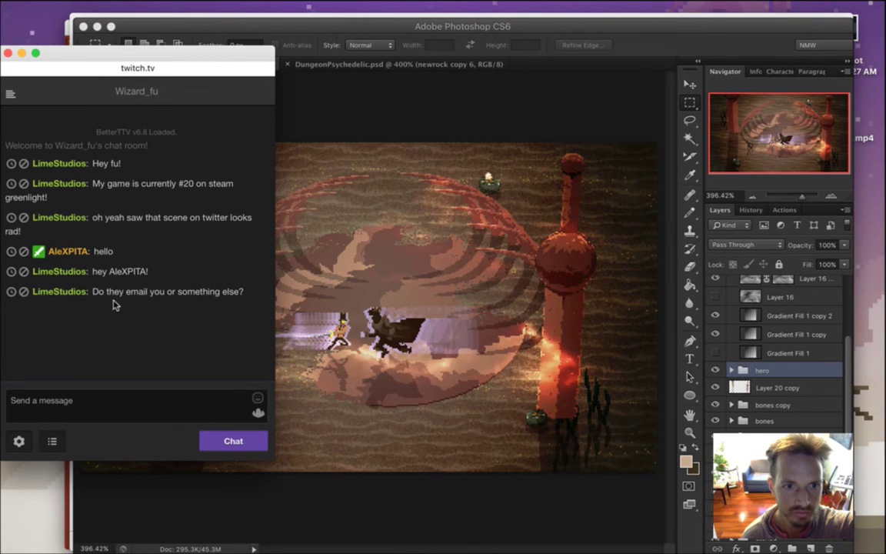
pyautogui.moveTo(96, 298); pyautogui.dragTo(164, 300)
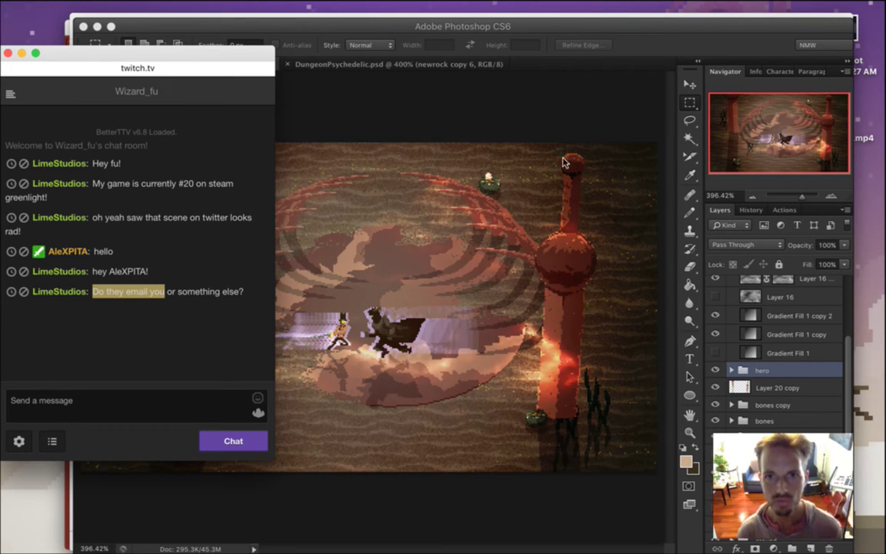
pyautogui.click(635, 44)
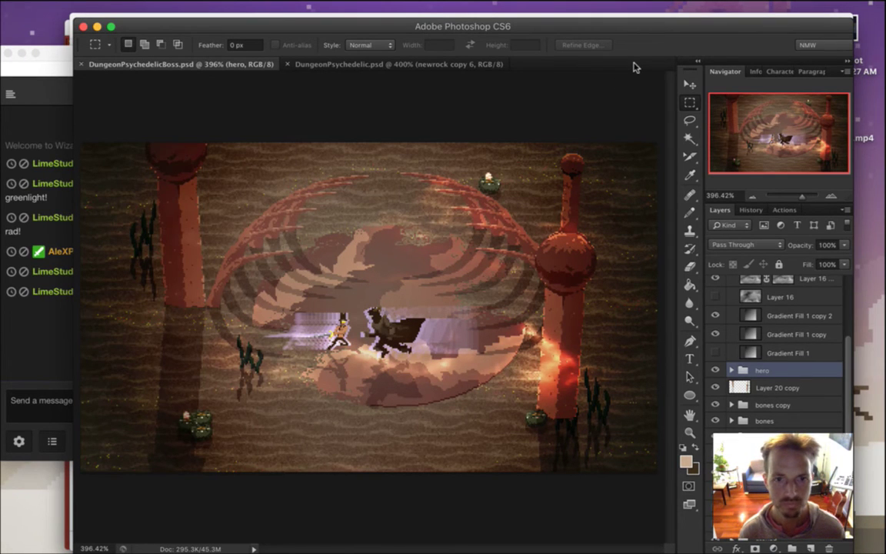
# Display the DungeonPsychedelic.psd document, clearing any trial selection around the upper-left kelp
pyautogui.click(373, 66)
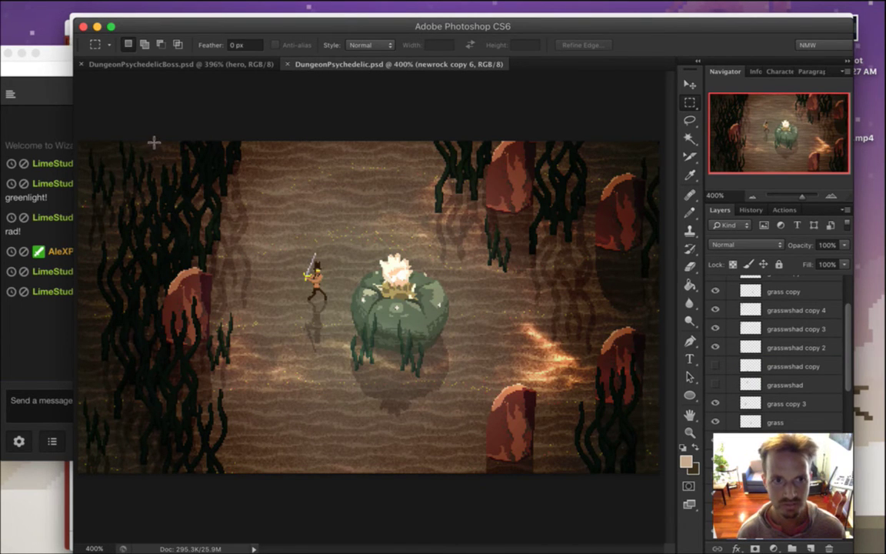
pyautogui.moveTo(118, 127); pyautogui.dragTo(182, 180)
pyautogui.click(217, 146)
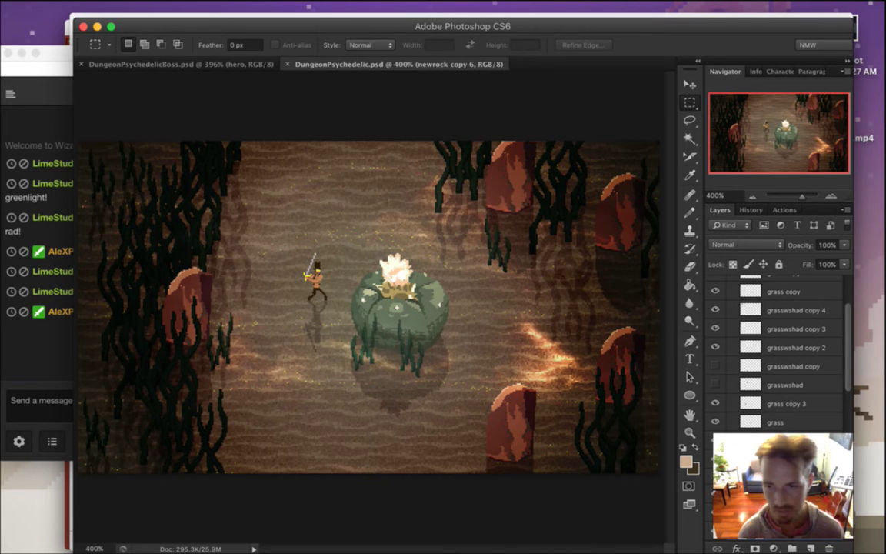
# Check the newest message in the Twitch chat and return to the DungeonPsychedelic.psd artwork in Photoshop
pyautogui.click(42, 356)
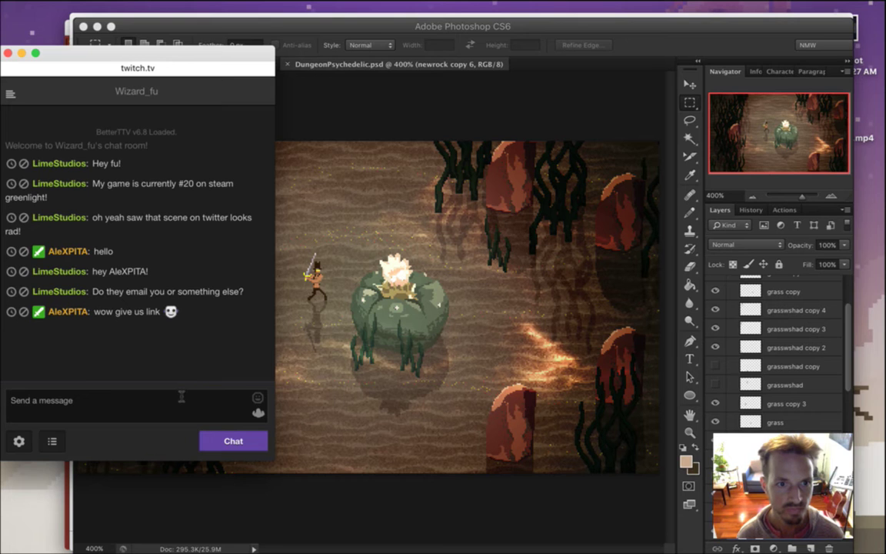
pyautogui.click(371, 510)
# Select the kelp layer and toggle the grass group and grass layer to check what each one contains
pyautogui.moveTo(851, 409); pyautogui.dragTo(849, 439)
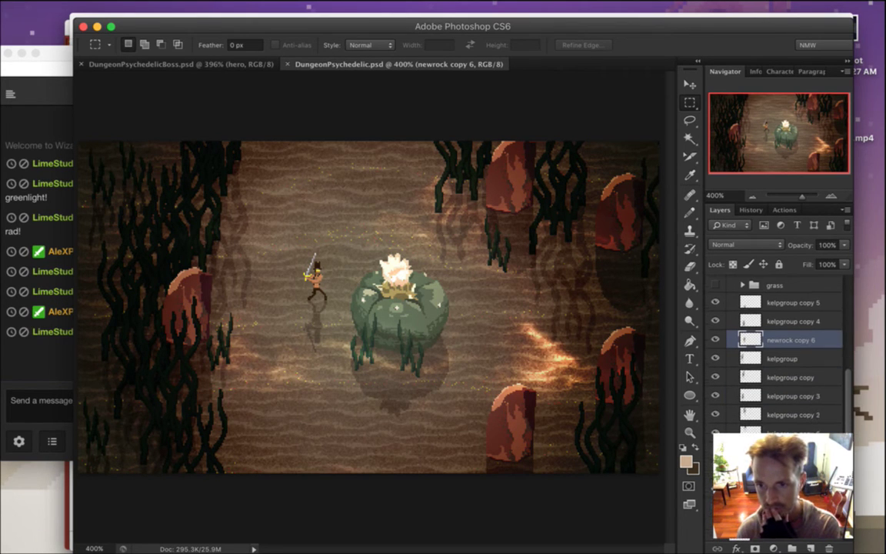
pyautogui.click(793, 452)
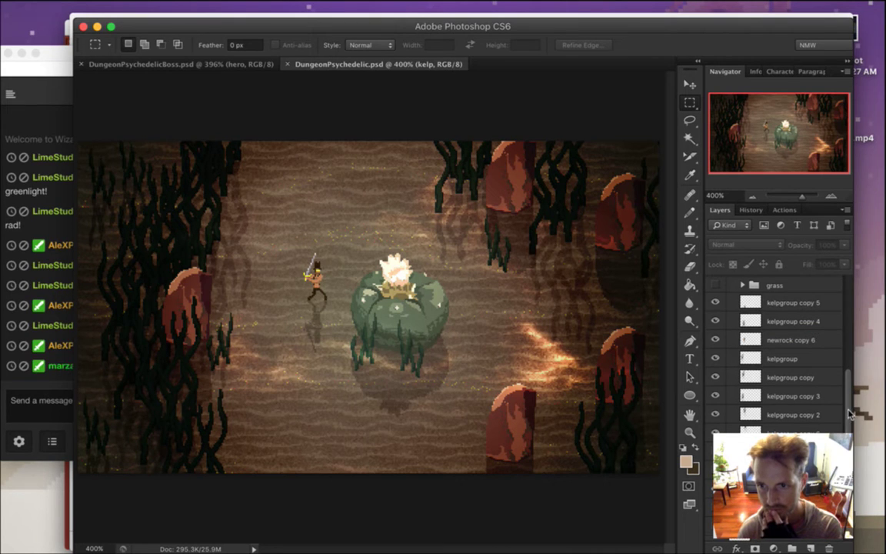
pyautogui.scroll(5, 762, 361)
pyautogui.click(715, 396)
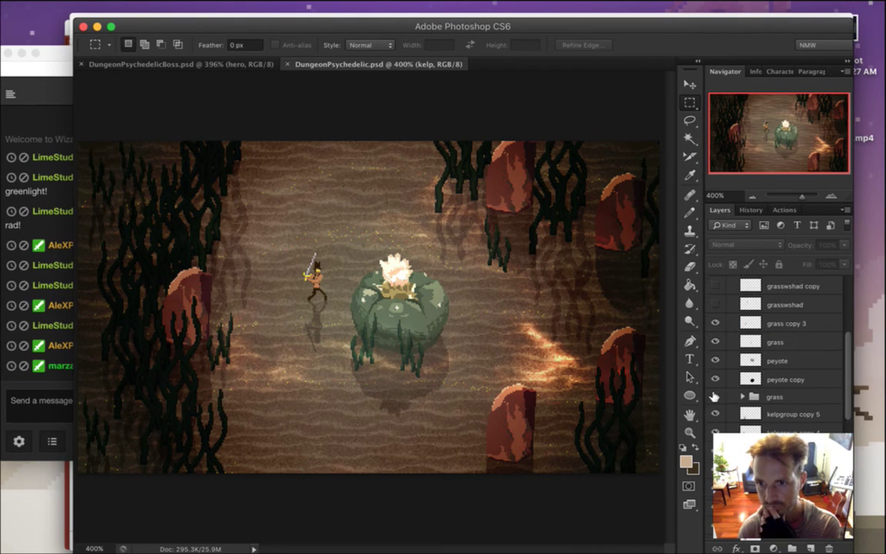
pyautogui.click(714, 340)
pyautogui.click(714, 339)
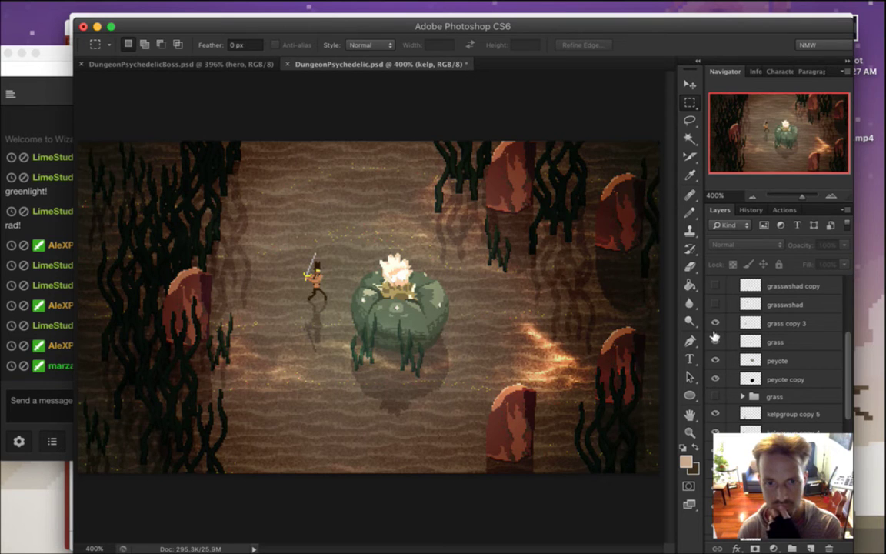
# Try a merged copy of the grass at the peyote's lower-left base in a new document and discard it unsaved
pyautogui.moveTo(336, 288); pyautogui.dragTo(389, 382)
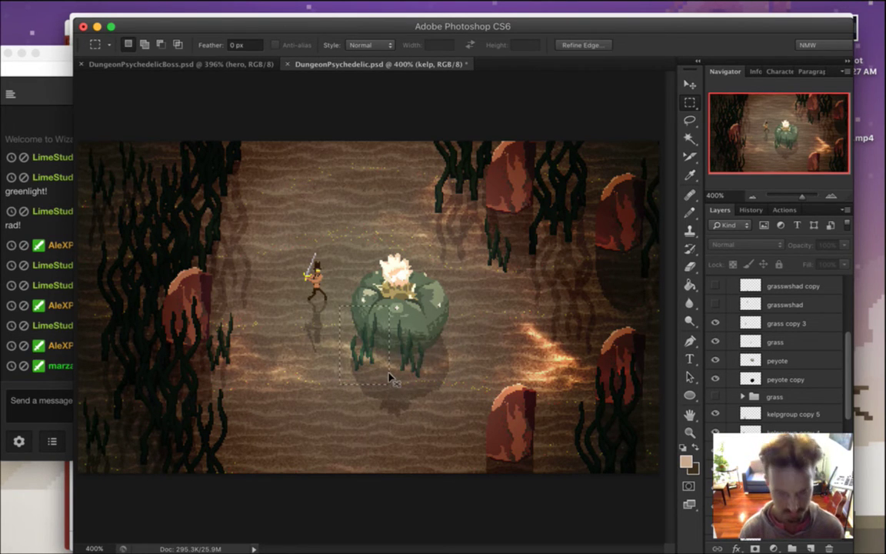
pyautogui.press('super+shift+c')
pyautogui.press('super+n')
pyautogui.press('Return')
pyautogui.press('super+v')
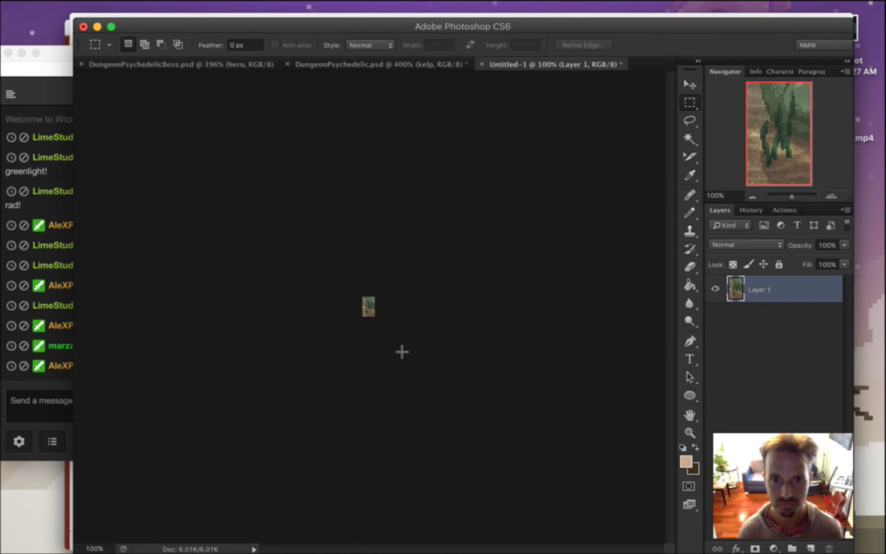
pyautogui.press('super+w')
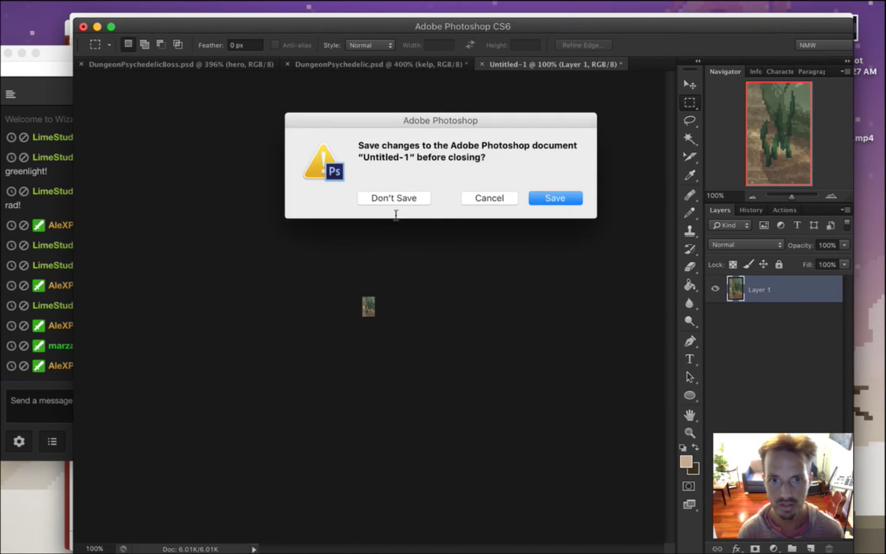
pyautogui.click(394, 198)
# Read the new Twitch chat messages and the shared Steam Community link, and return to Photoshop
pyautogui.click(42, 360)
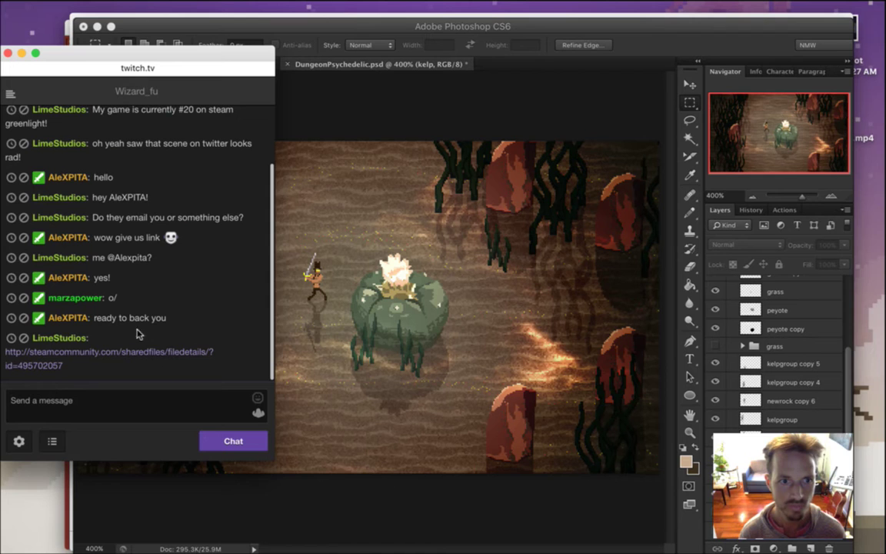
pyautogui.moveTo(105, 298); pyautogui.dragTo(129, 299)
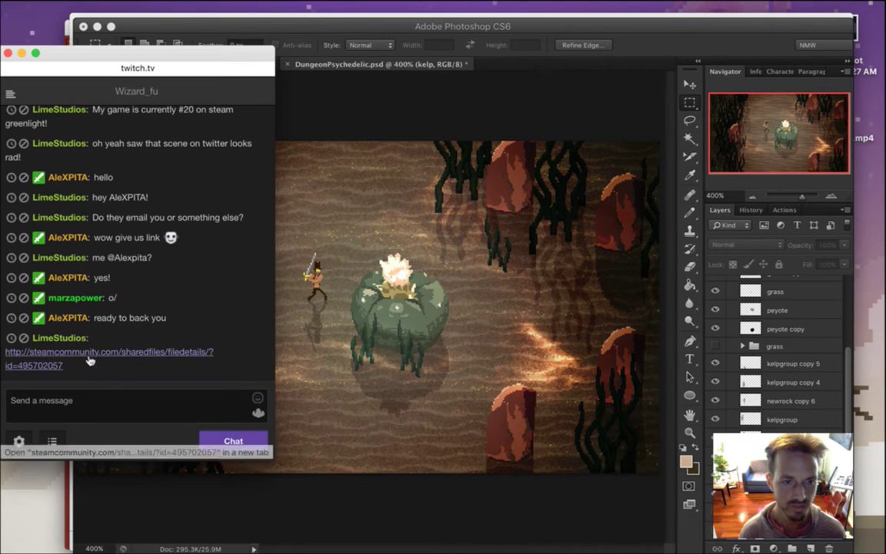
pyautogui.click(690, 49)
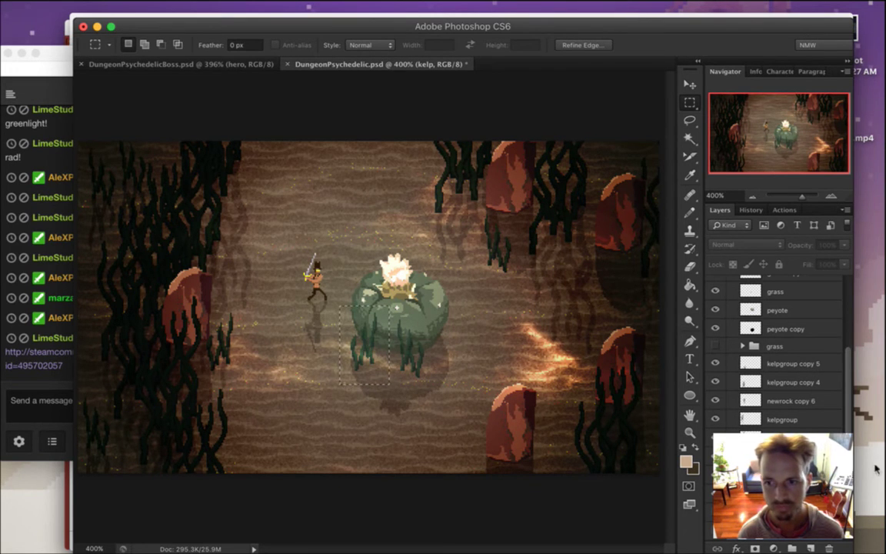
# Clear the marquee selection at the peyote's lower-left base and activate the Move tool
pyautogui.scroll(-2, 846, 427)
pyautogui.scroll(2, 846, 427)
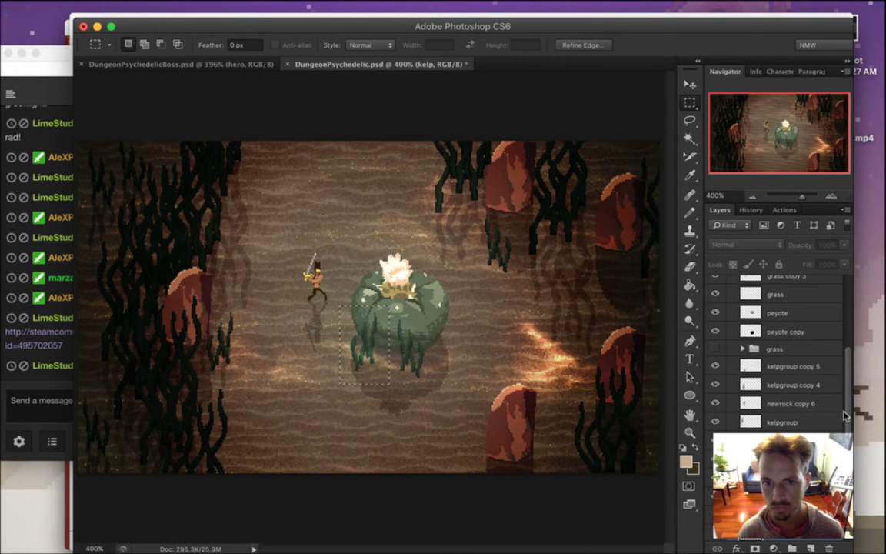
pyautogui.press('v')
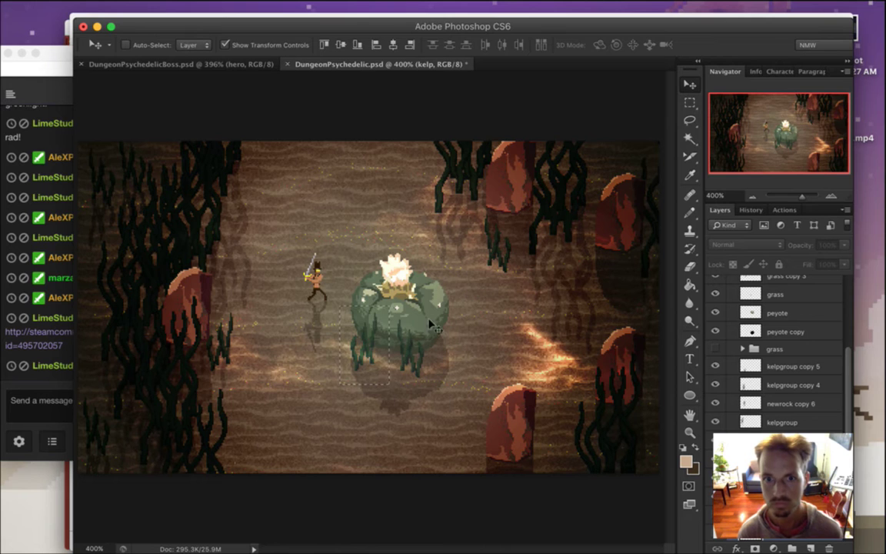
pyautogui.press('m')
pyautogui.hotkey('ctrl', 'd')
pyautogui.press('v')
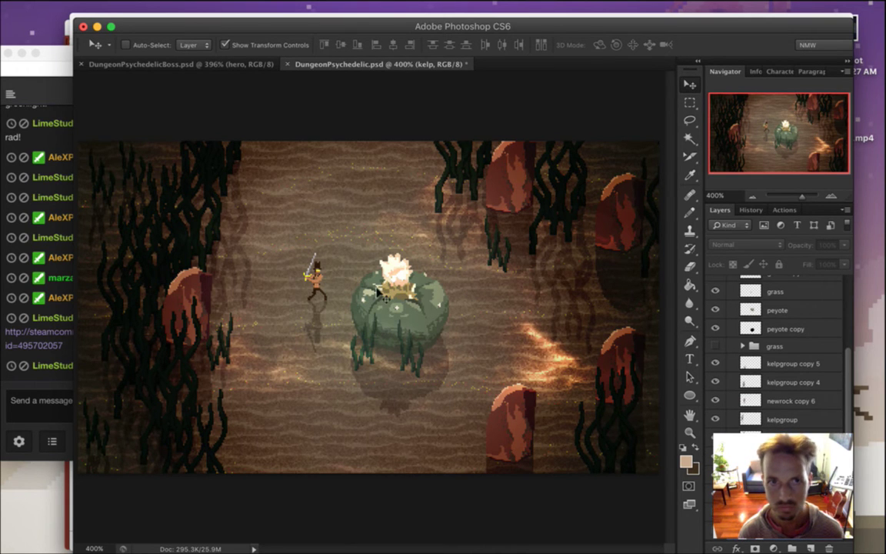
# Use the Move tool to check the kelp layer's bounds on the canvas and locate it in the layer stack
pyautogui.press('m')
pyautogui.press('v')
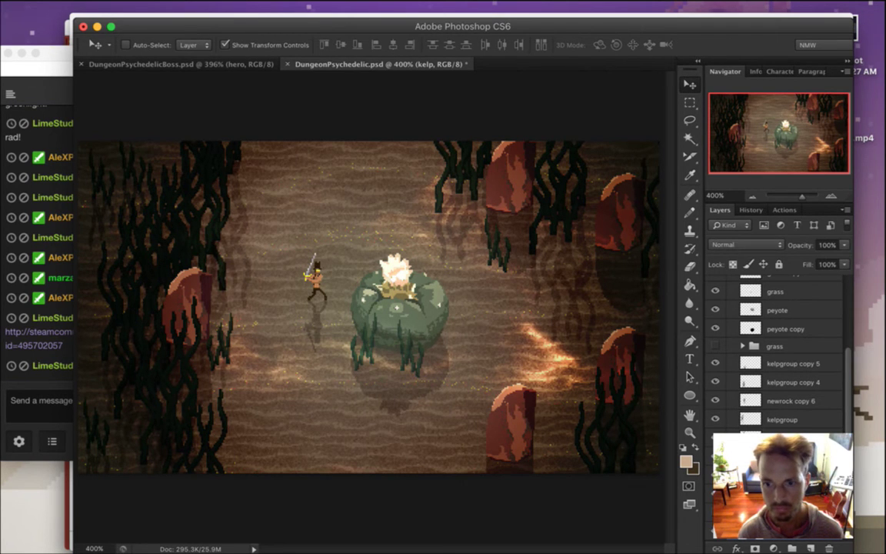
pyautogui.keyDown('super'); pyautogui.click(318, 296); pyautogui.keyUp('super')
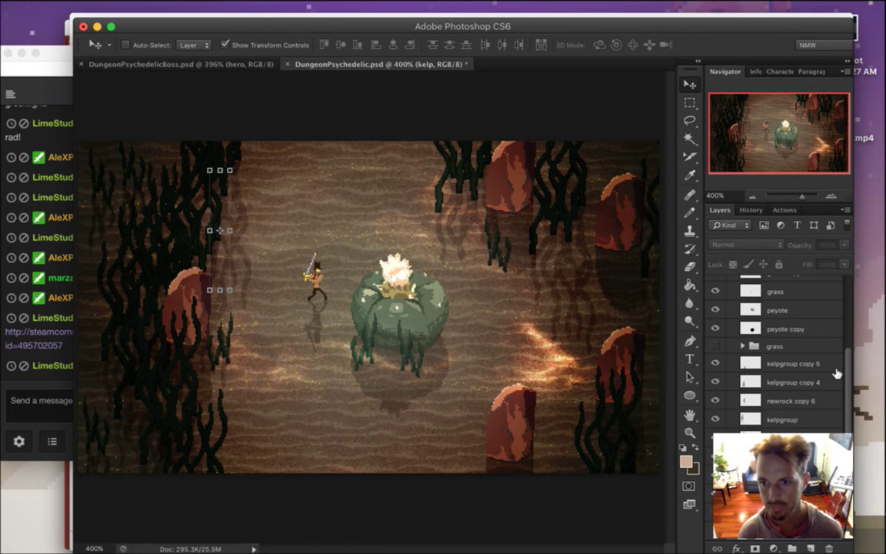
pyautogui.scroll(-5, 846, 377)
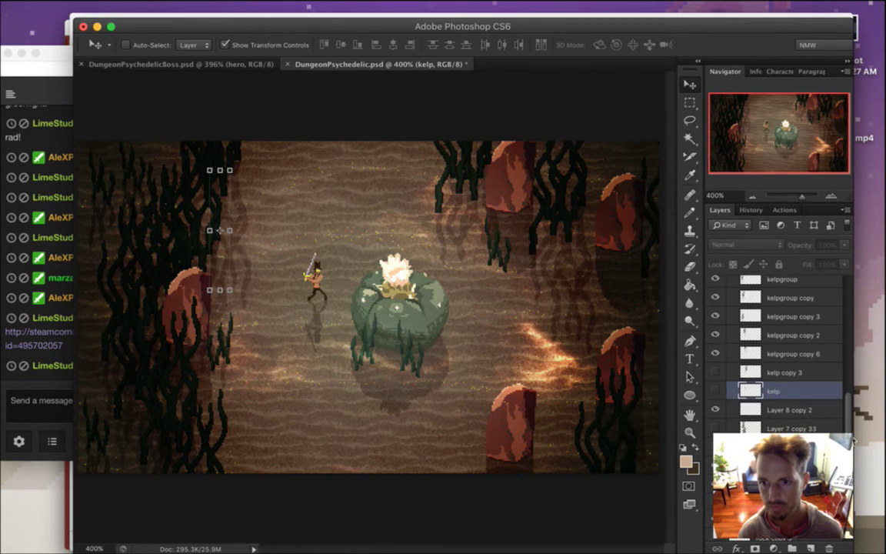
# Check the Twitch chat for the latest greeting and return to the kelp artwork in Photoshop
pyautogui.click(12, 399)
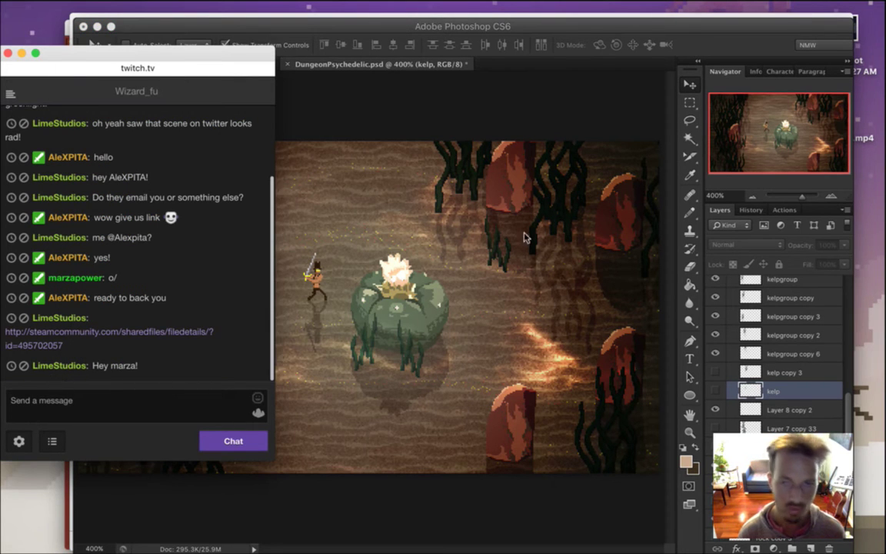
pyautogui.click(456, 406)
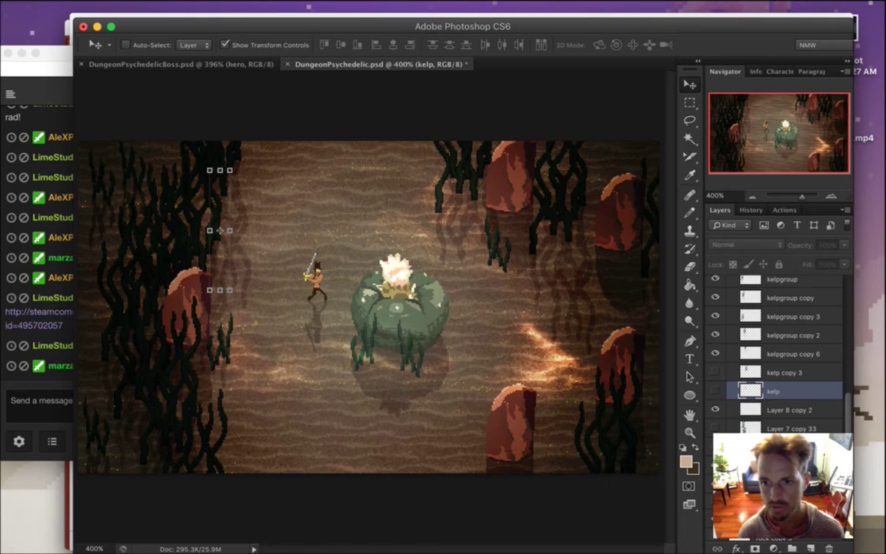
# Toggle the visibility of the grass group and the grass layer to identify which holds the peyote's lower-left grass
pyautogui.scroll(5, 715, 393)
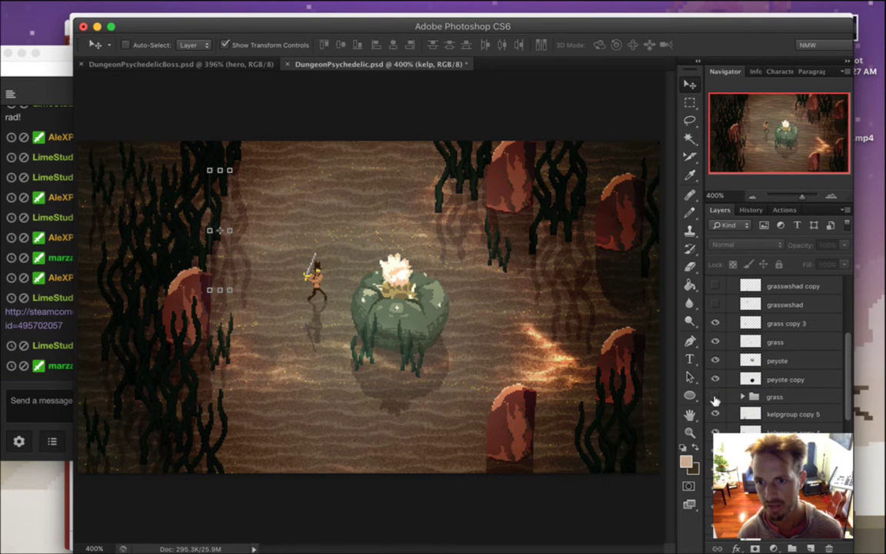
pyautogui.click(715, 397)
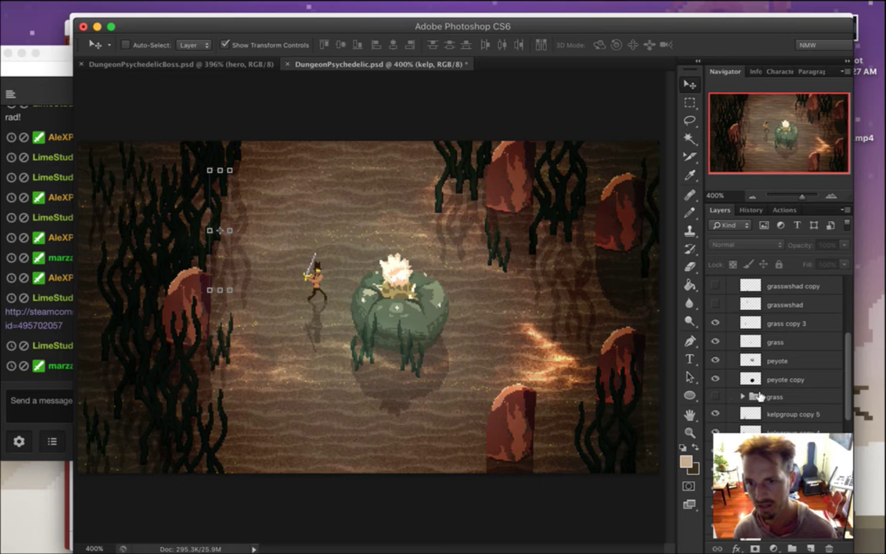
pyautogui.click(716, 397)
pyautogui.click(716, 396)
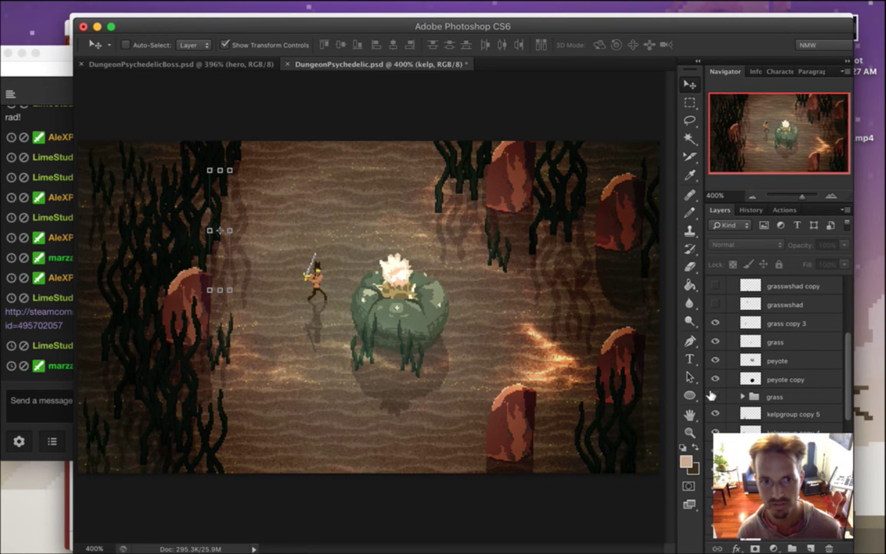
pyautogui.click(690, 103)
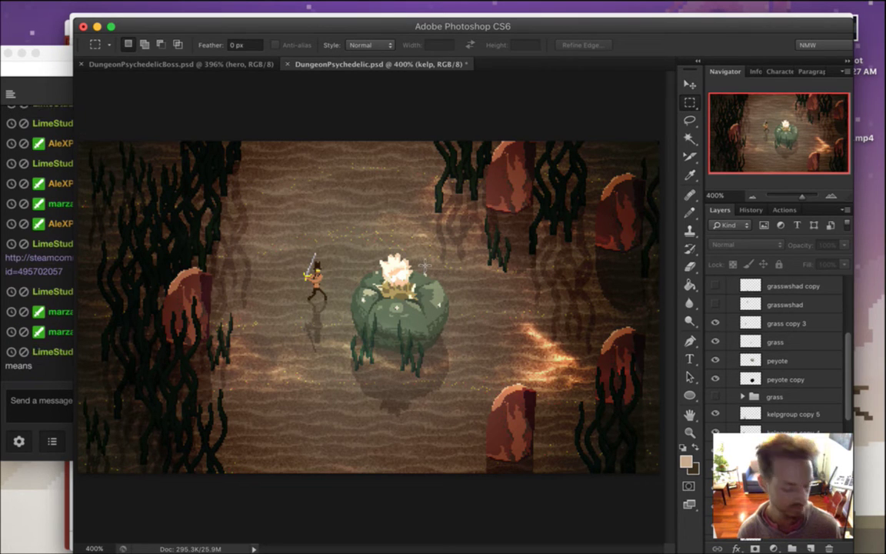
pyautogui.click(716, 342)
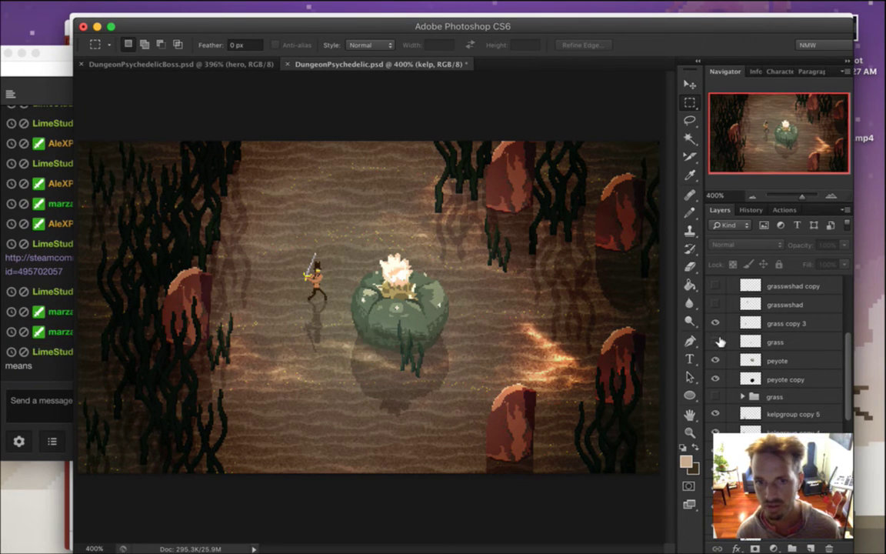
pyautogui.click(716, 342)
# Copy the grass at the peyote's lower-left base from the grass layer into a new transparent 19 × 42 pixel document
pyautogui.moveTo(301, 276); pyautogui.dragTo(389, 393)
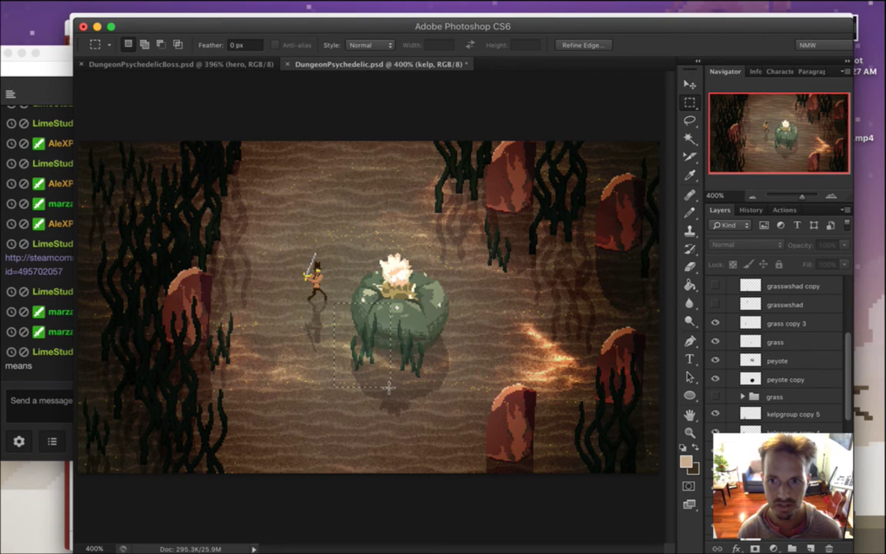
pyautogui.click(777, 342)
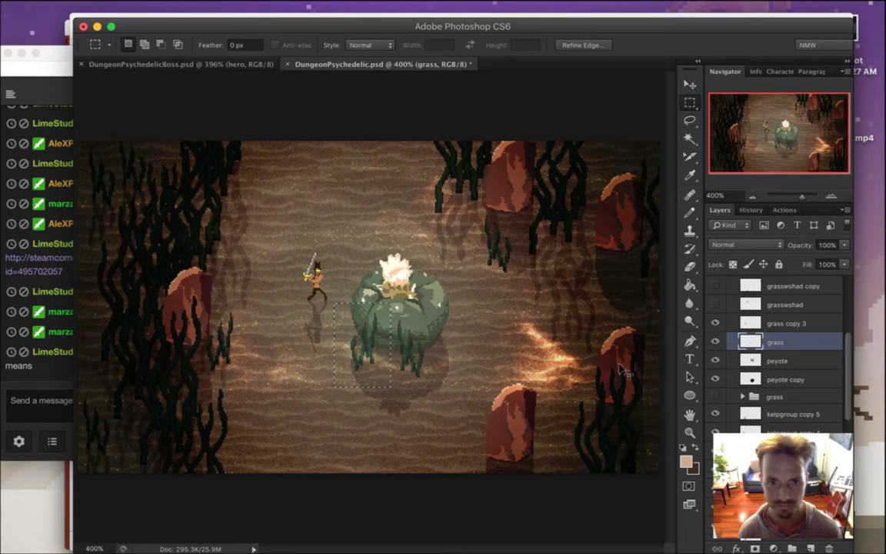
pyautogui.press('super+c')
pyautogui.press('super+n')
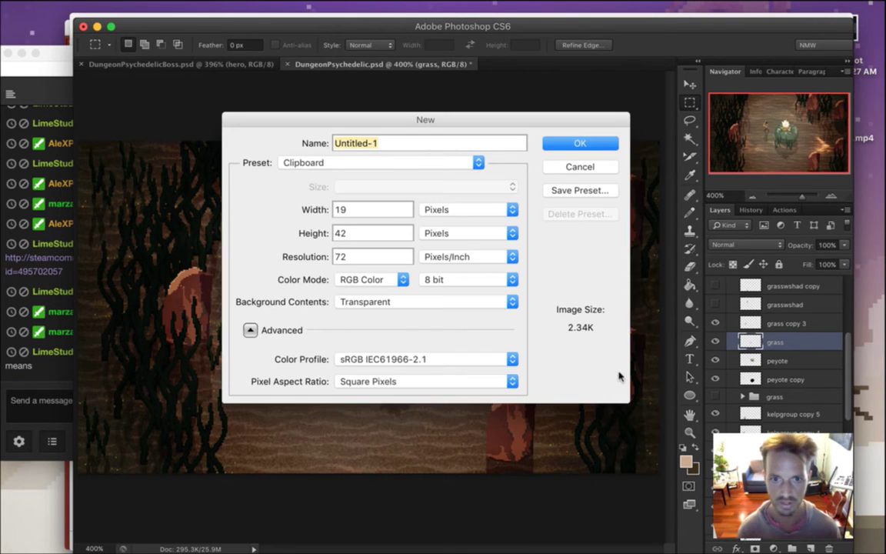
pyautogui.press('Return')
pyautogui.press('super+v')
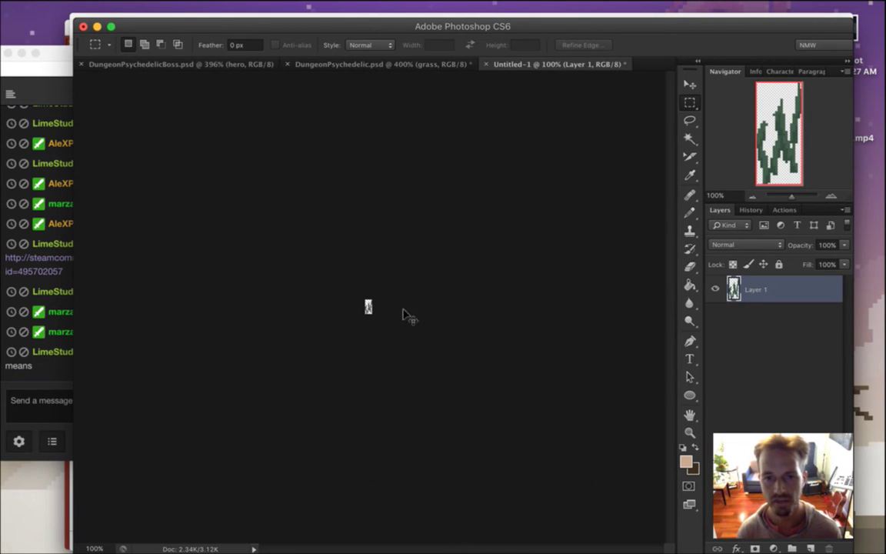
pyautogui.moveTo(415, 318); pyautogui.dragTo(321, 321)
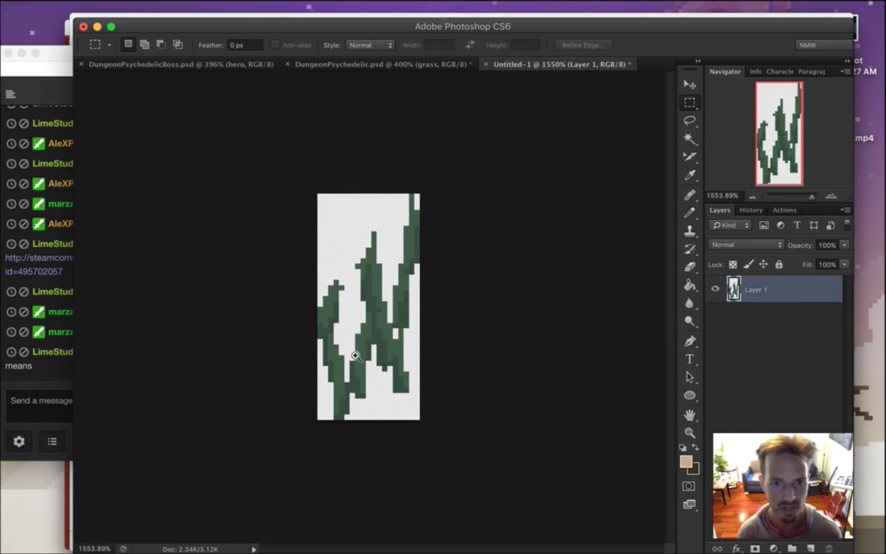
# Switch to the Twitch chat and read the new messages about the viewer's game and its release
pyautogui.click(74, 376)
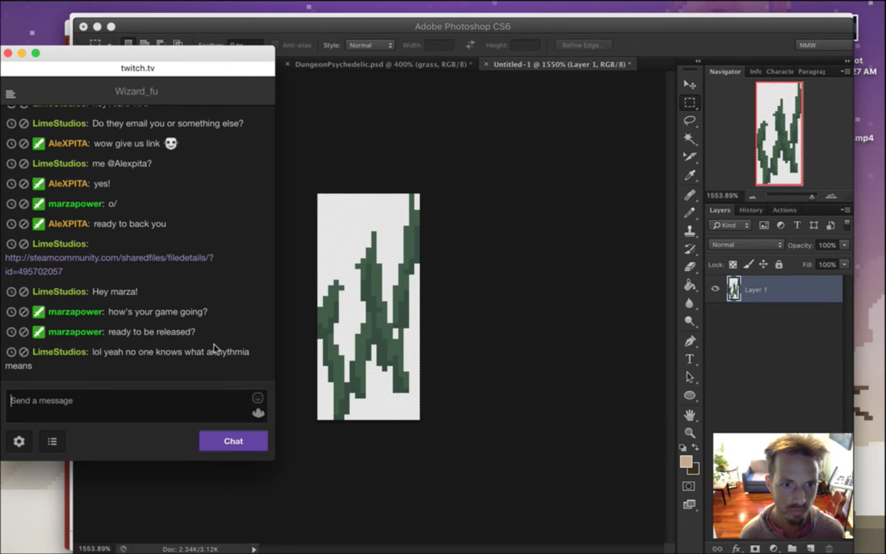
# Highlight the chat remark about no one knowing arrhythmia, switch to Safari and search the web for "define arhthym"
pyautogui.moveTo(125, 353); pyautogui.dragTo(218, 361)
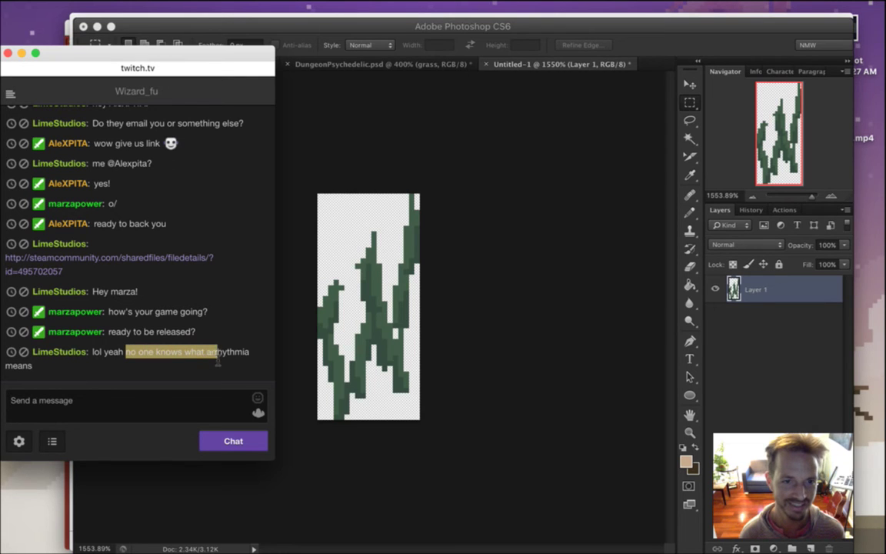
pyautogui.click(214, 362)
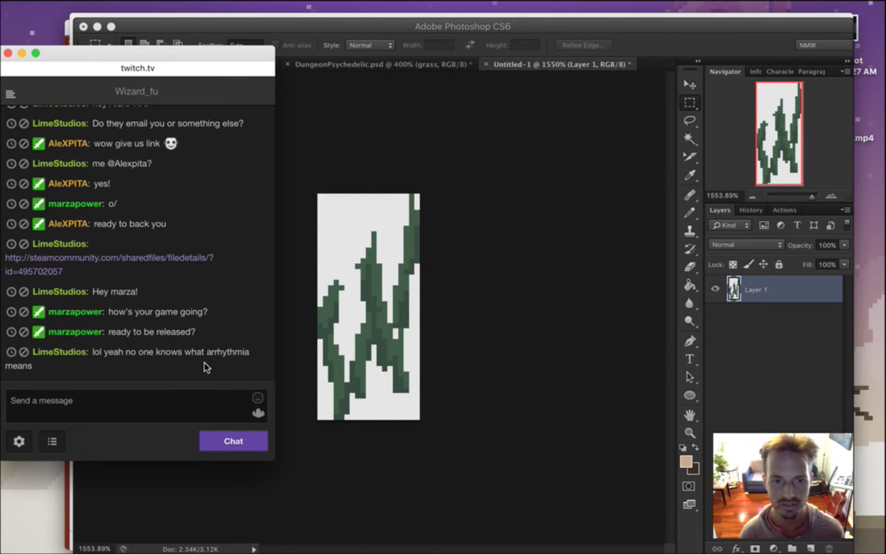
pyautogui.moveTo(881, 108)
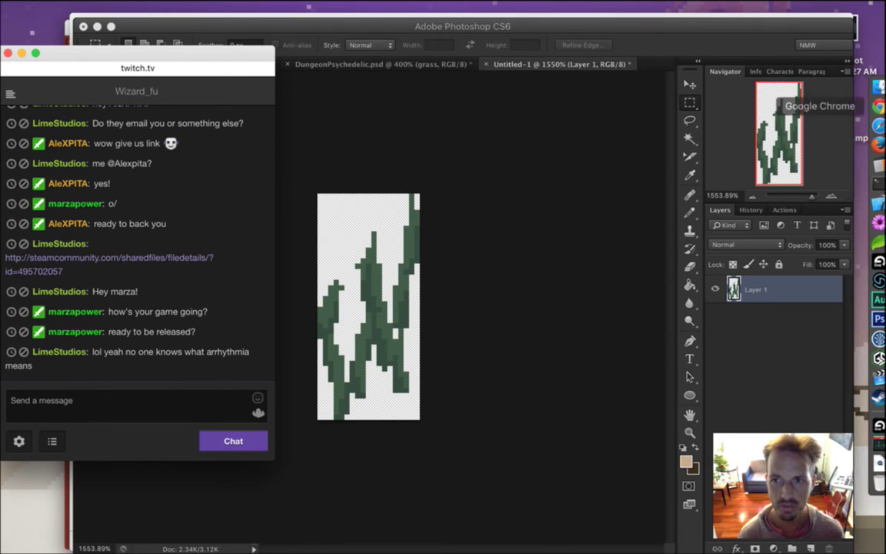
pyautogui.click(880, 121)
pyautogui.write('a')
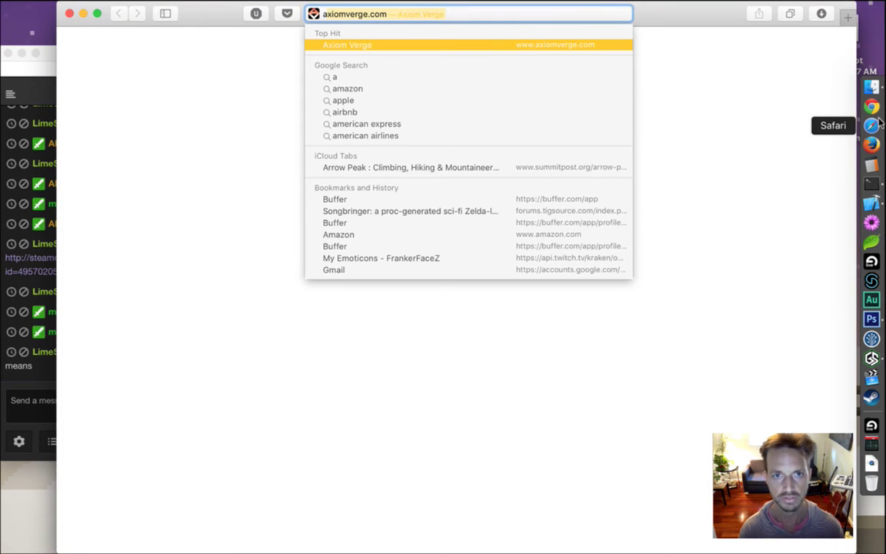
pyautogui.press('BackSpace')
pyautogui.press('BackSpace')
pyautogui.write('define')
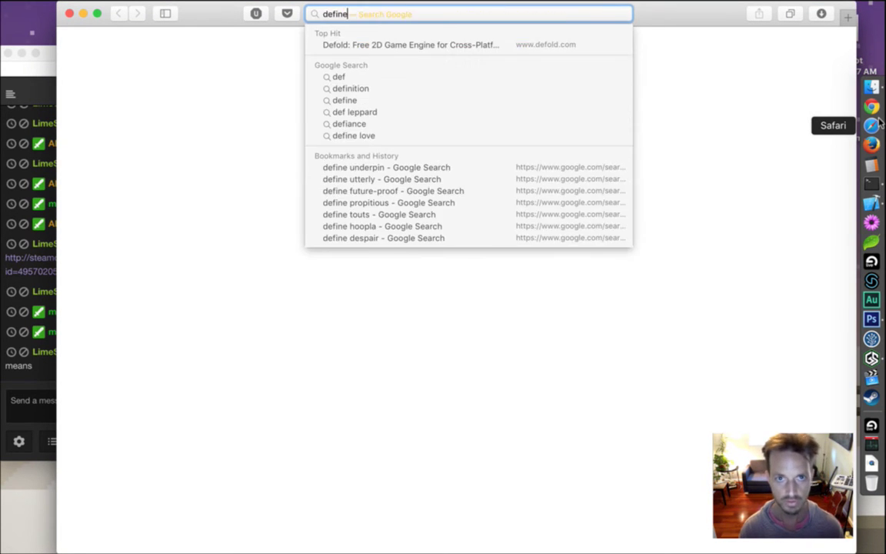
pyautogui.write(' ary')
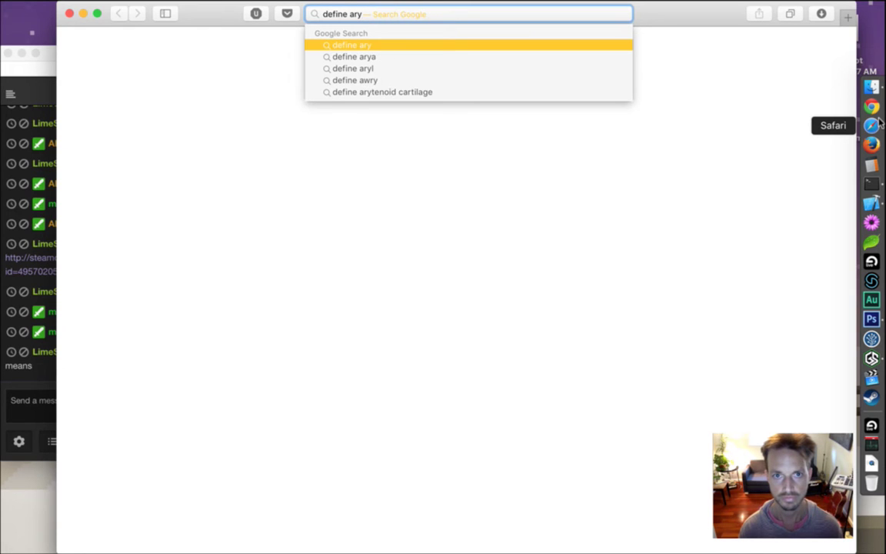
pyautogui.press('BackSpace')
pyautogui.write('h')
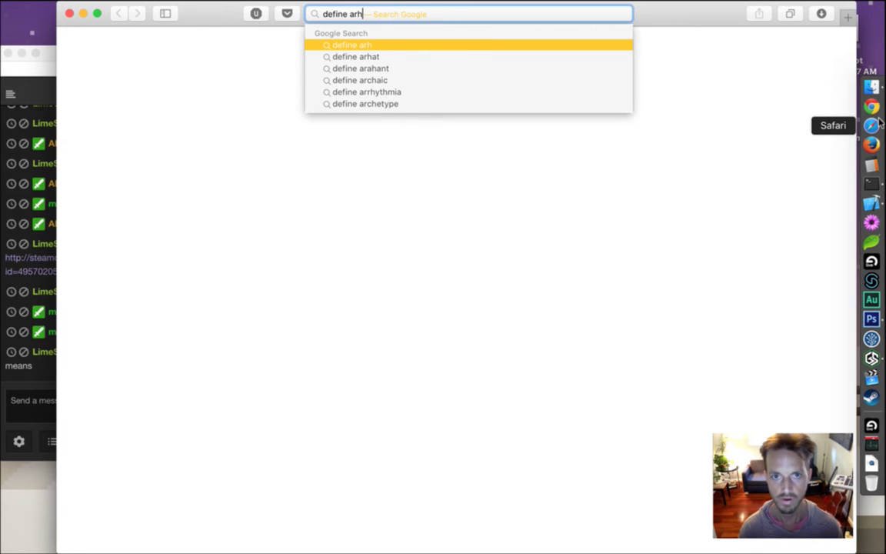
pyautogui.write('t')
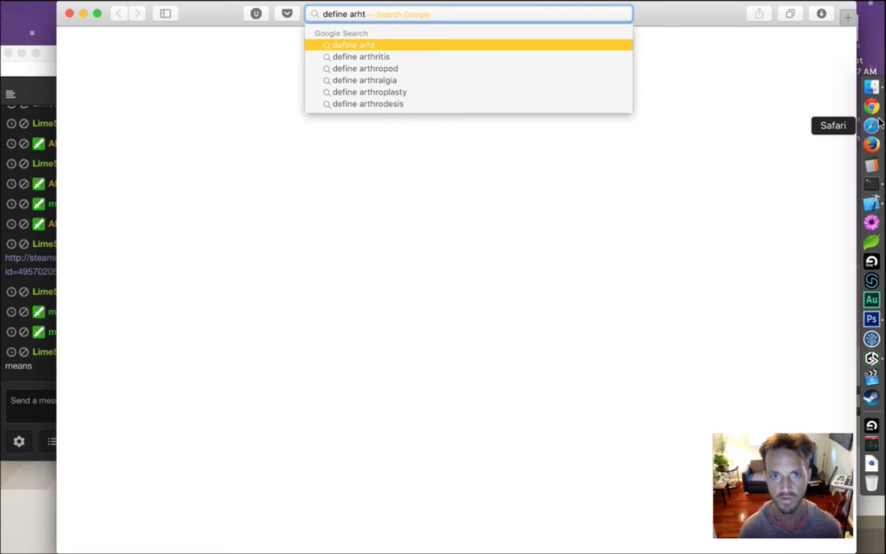
pyautogui.write('hym')
pyautogui.press('Return')
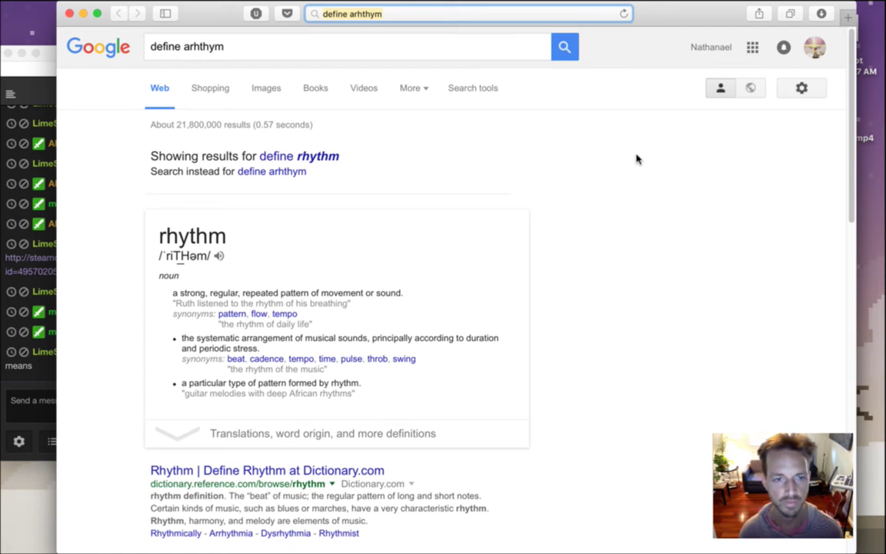
# Check the results for the literal spelling "define arhthym", and search for "define arhthymic" instead
pyautogui.click(293, 171)
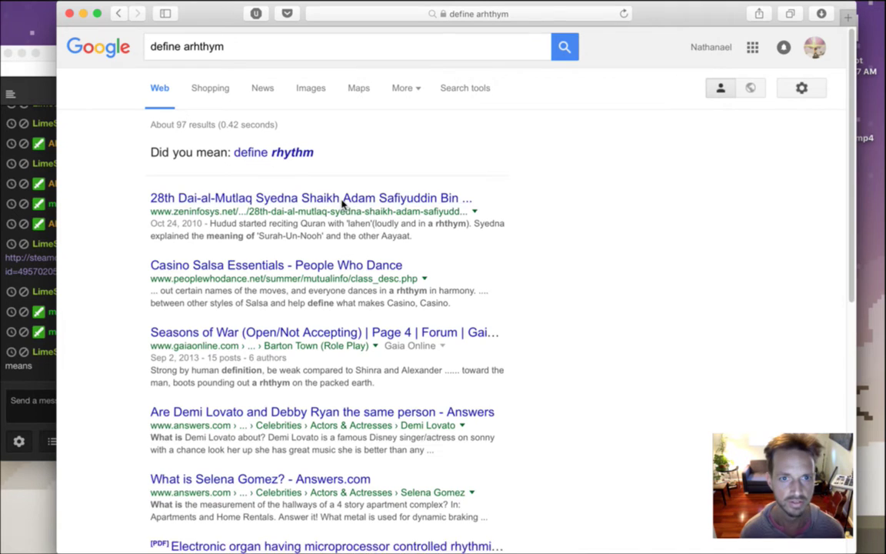
pyautogui.click(117, 13)
pyautogui.click(286, 49)
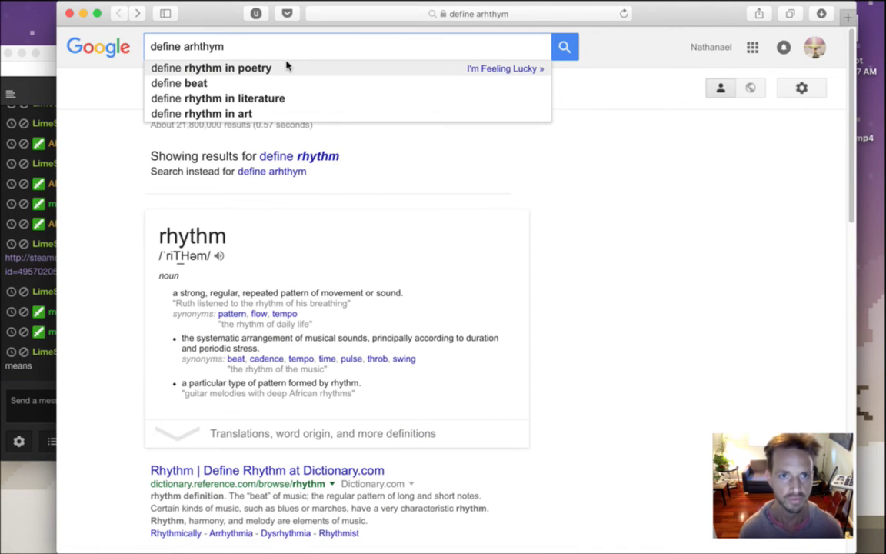
pyautogui.write('ic')
pyautogui.press('Return')
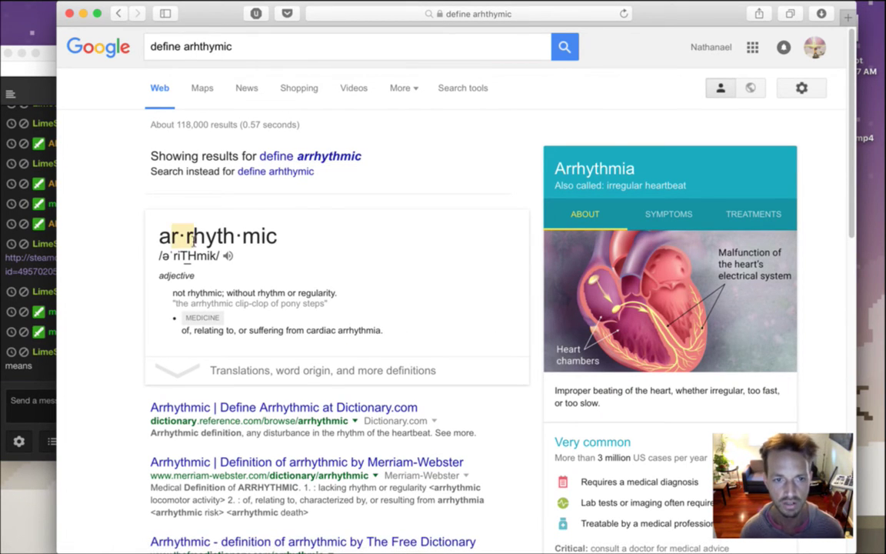
# Reread the arrhythmia message in the Twitch chat and highlight the start of the adjective's definition in Safari
pyautogui.click(39, 371)
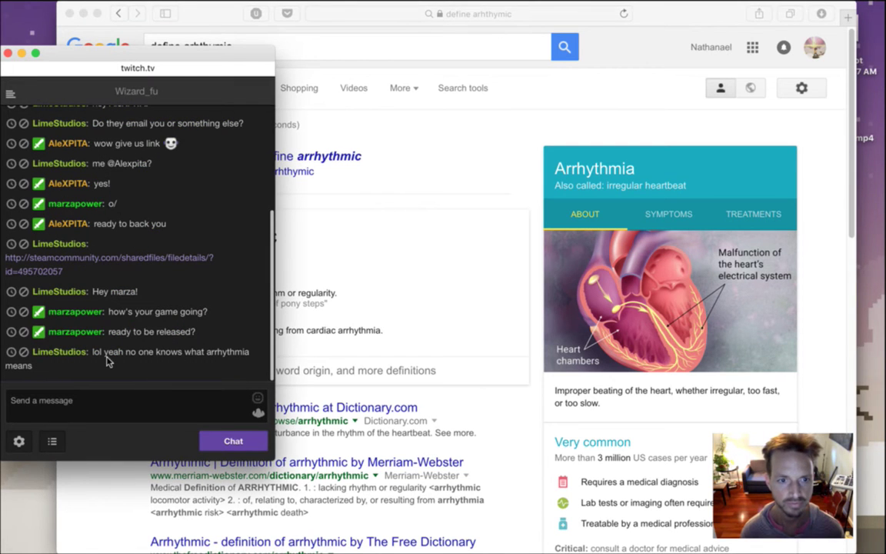
pyautogui.click(475, 184)
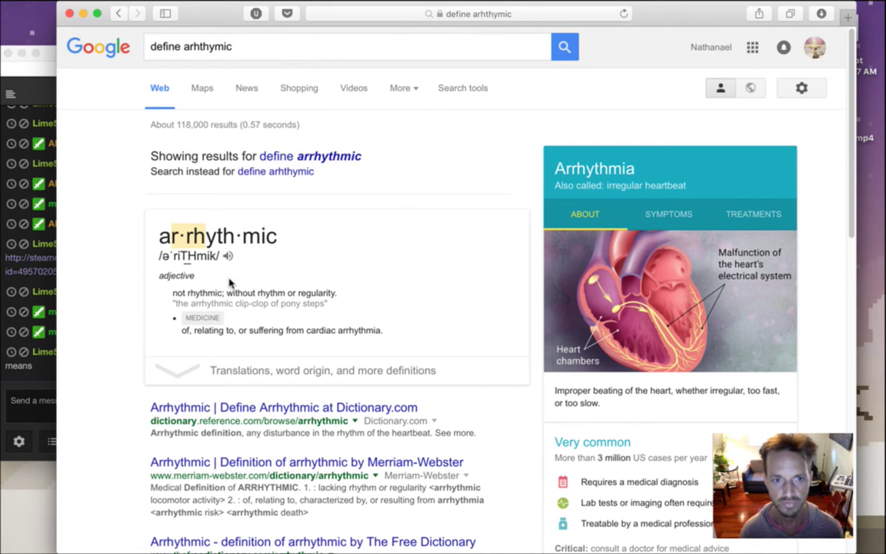
pyautogui.moveTo(174, 299); pyautogui.dragTo(214, 300)
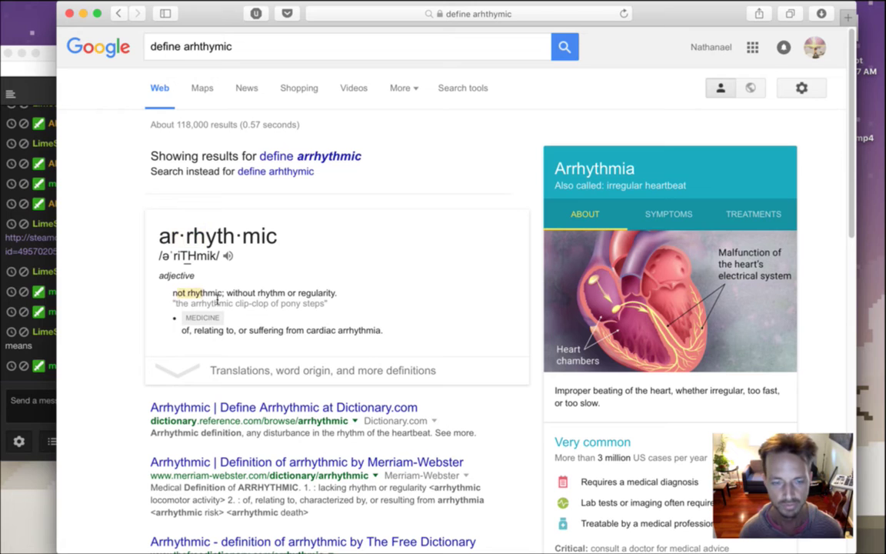
# Search again for "define arhthym" and correct the query to "define arrhthym"
pyautogui.click(223, 42)
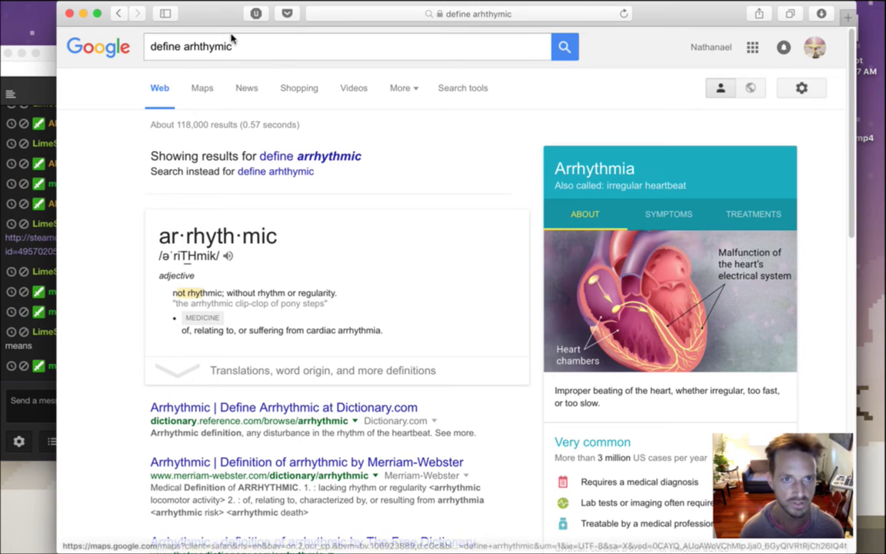
pyautogui.press('BackSpace')
pyautogui.press('BackSpace')
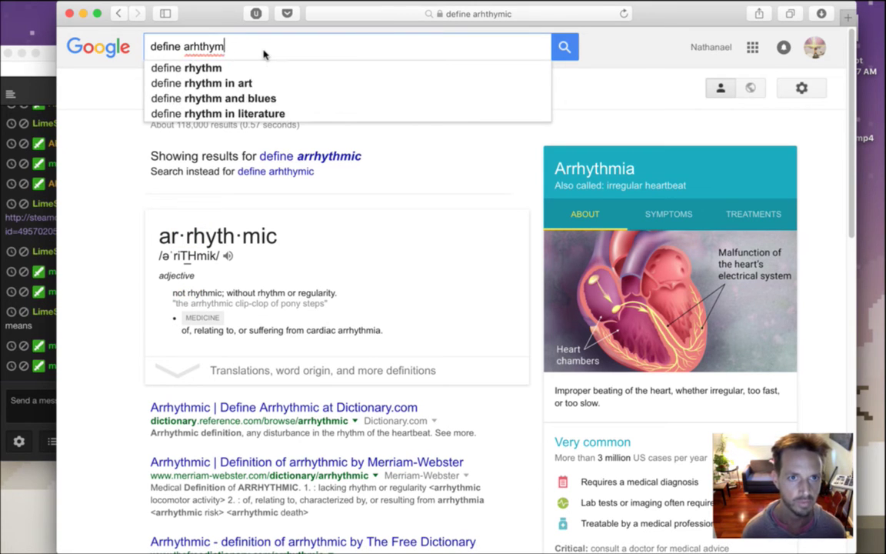
pyautogui.press('Return')
pyautogui.click(194, 48)
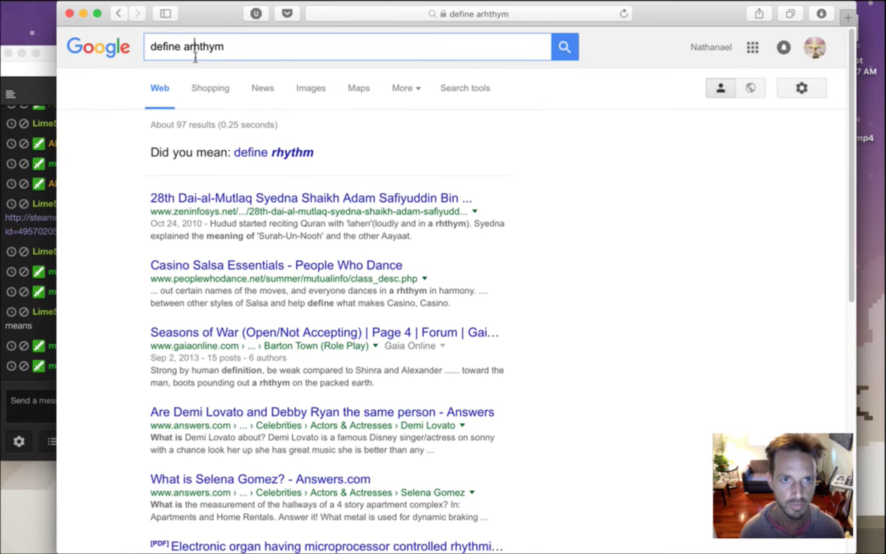
pyautogui.write('r')
pyautogui.press('Return')
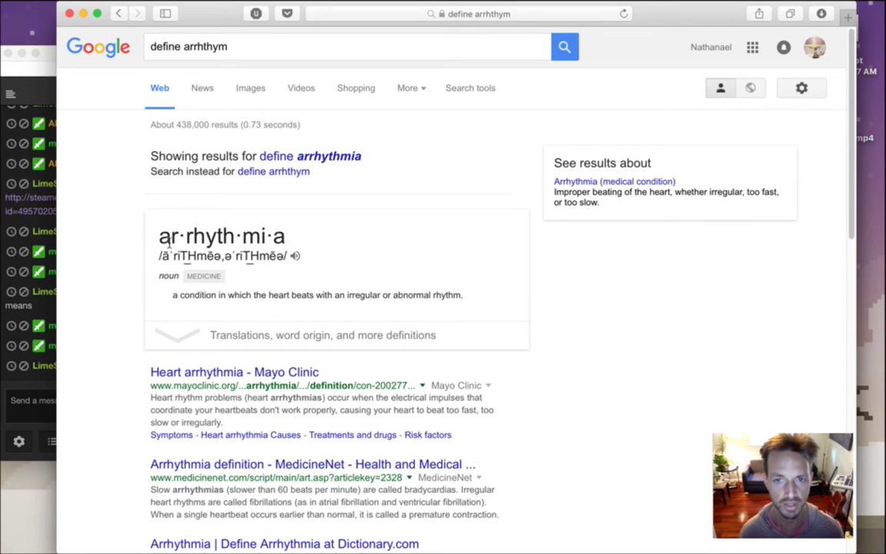
# Highlight part of the arrhythmia headword, read the new Twitch chat messages and return to the definition in Safari
pyautogui.moveTo(170, 241); pyautogui.dragTo(206, 238)
pyautogui.click(35, 385)
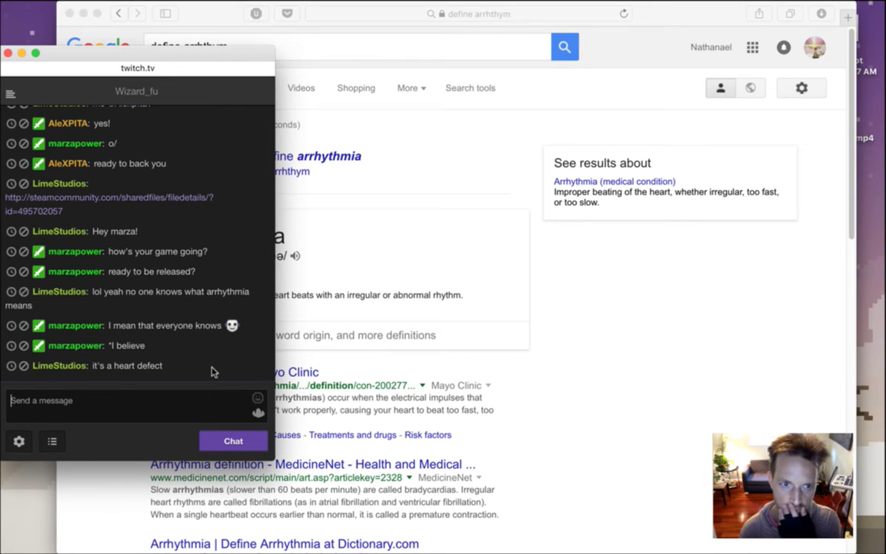
pyautogui.click(531, 341)
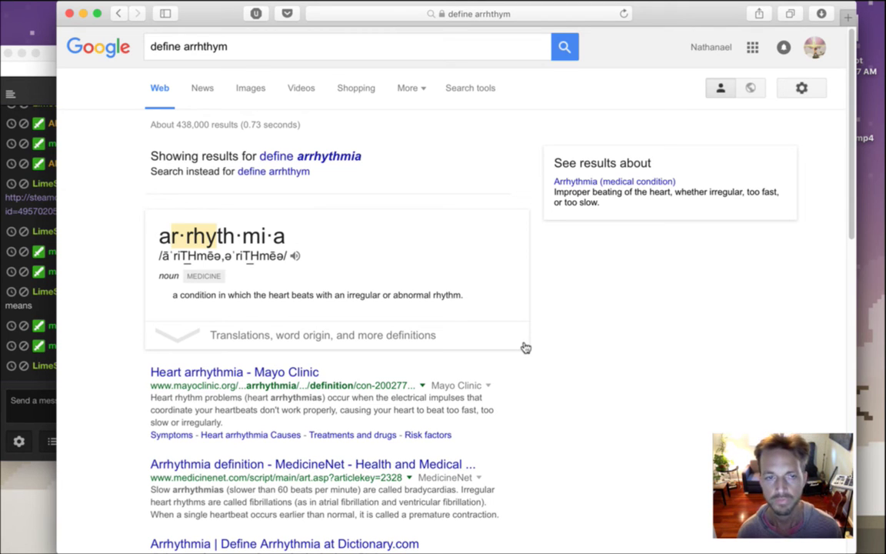
# Return to Photoshop and resize the grass document's canvas to 32 × 48 pixels with the centre anchor
pyautogui.press('super+h')
pyautogui.click(540, 338)
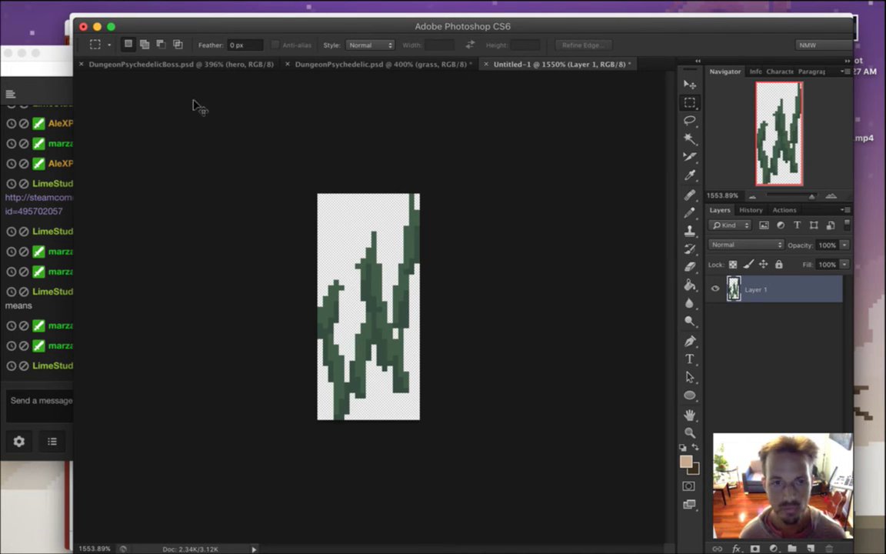
pyautogui.press('super+q')
pyautogui.press('Escape')
pyautogui.press('super+alt+c')
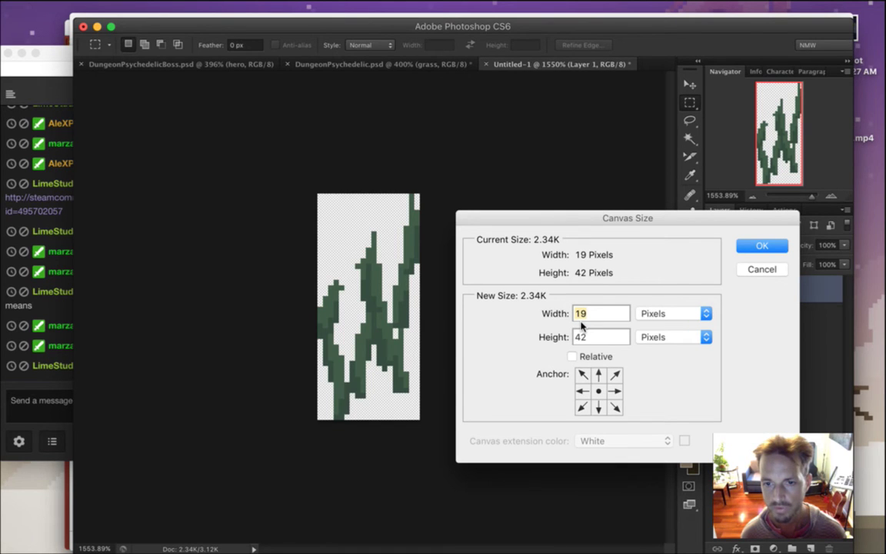
pyautogui.write('32')
pyautogui.press('Tab')
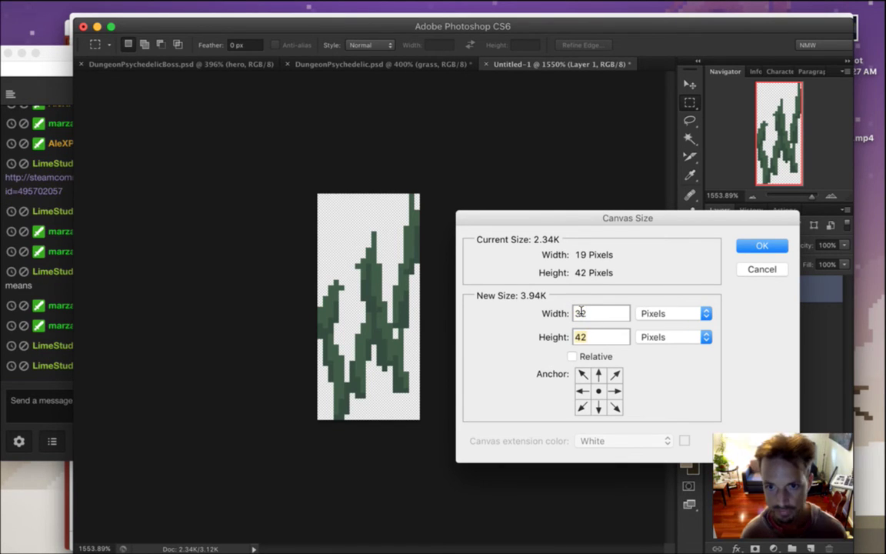
pyautogui.write('48')
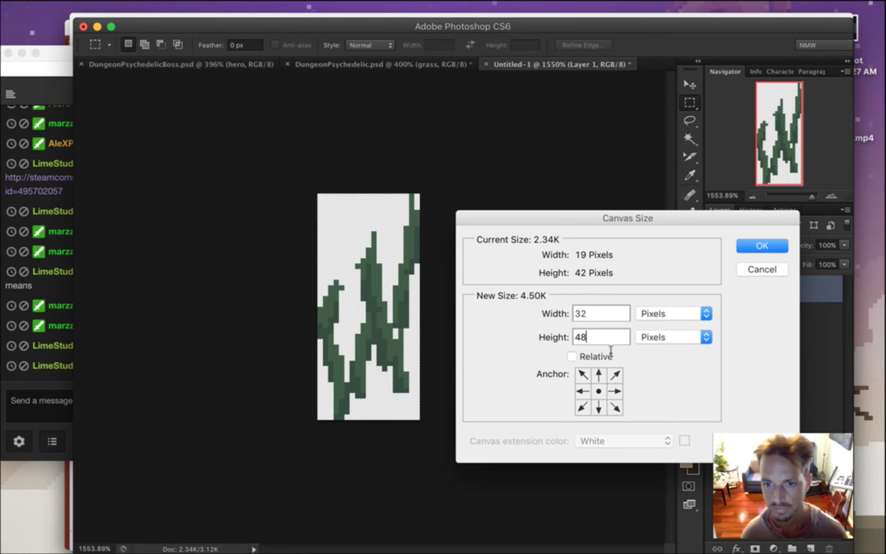
pyautogui.press('Return')
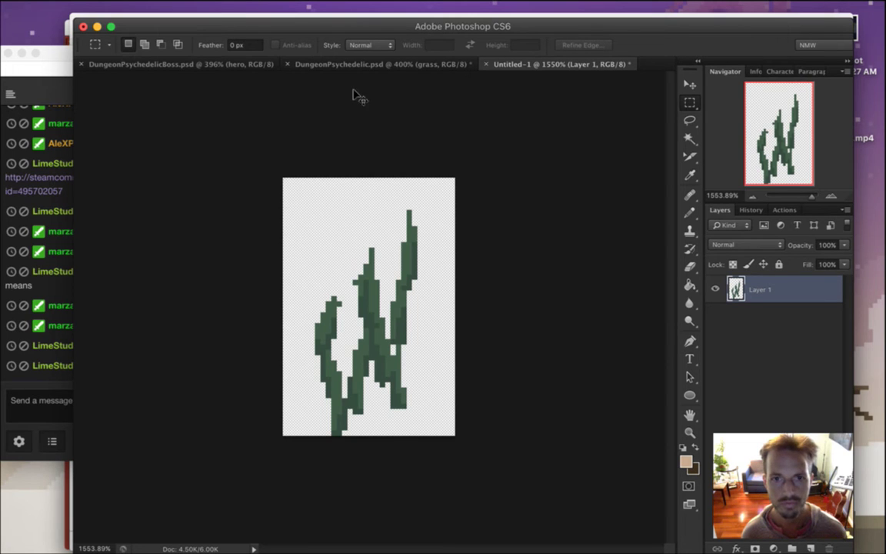
# Save the grass document in Photoshop format as 3Grass0.psd in the Level folder inside sprites
pyautogui.press('super+s')
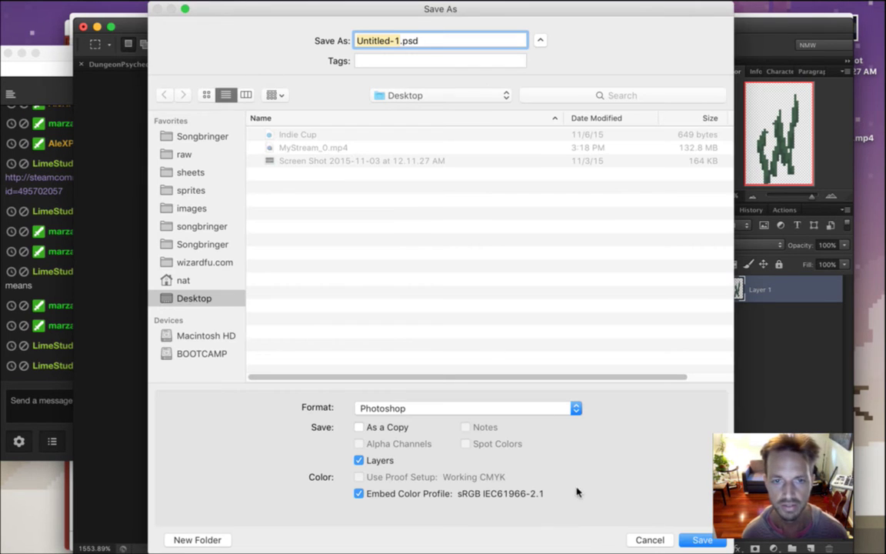
pyautogui.click(647, 541)
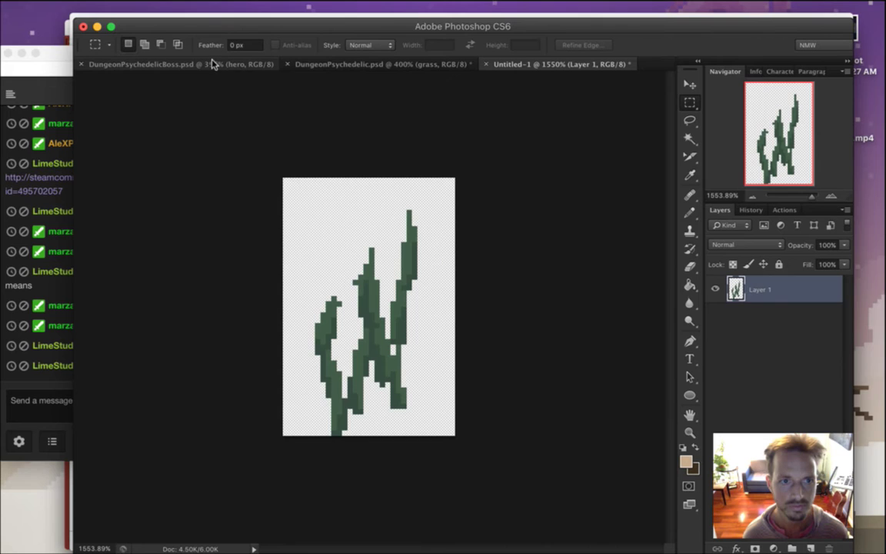
pyautogui.moveTo(136, 6)
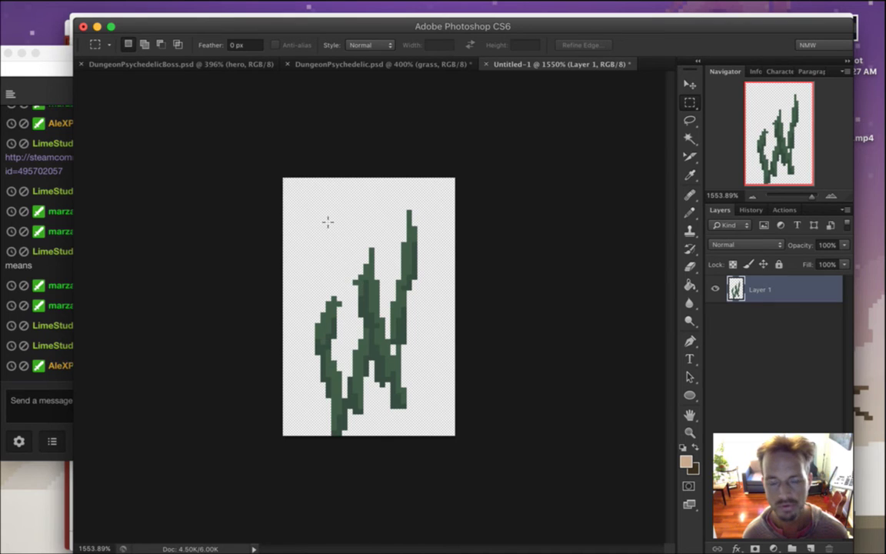
pyautogui.click(109, 7)
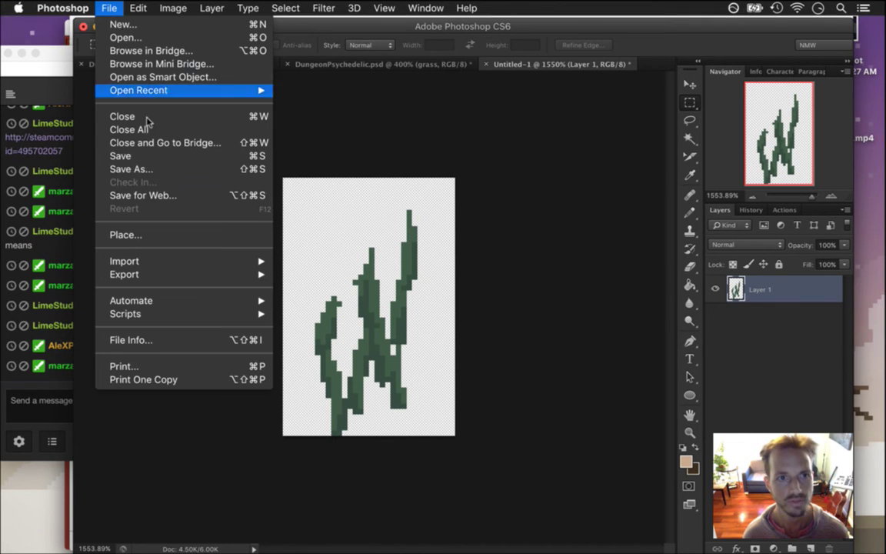
pyautogui.click(156, 169)
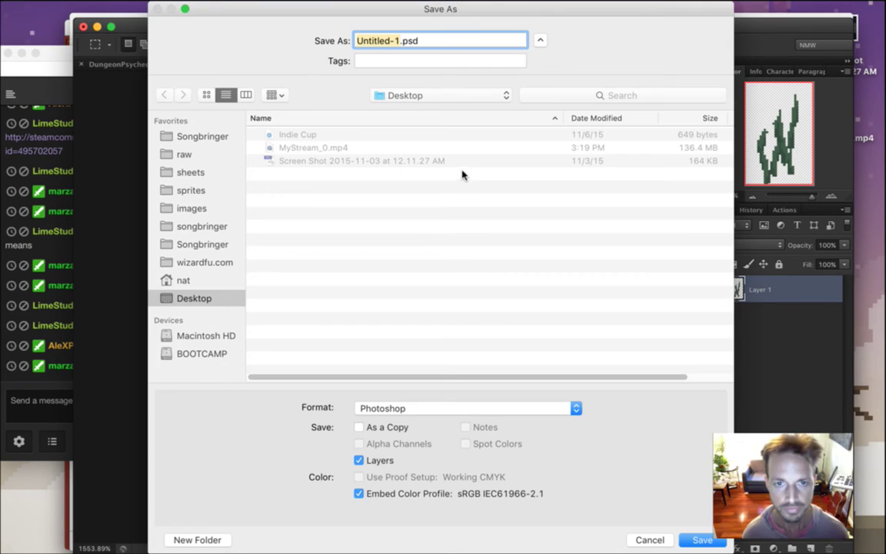
pyautogui.click(194, 190)
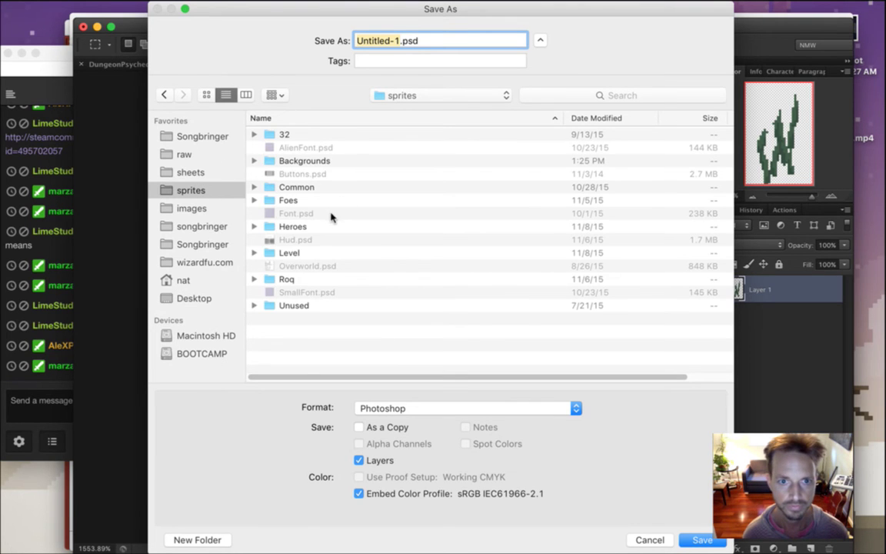
pyautogui.doubleClick(291, 252)
pyautogui.click(359, 43)
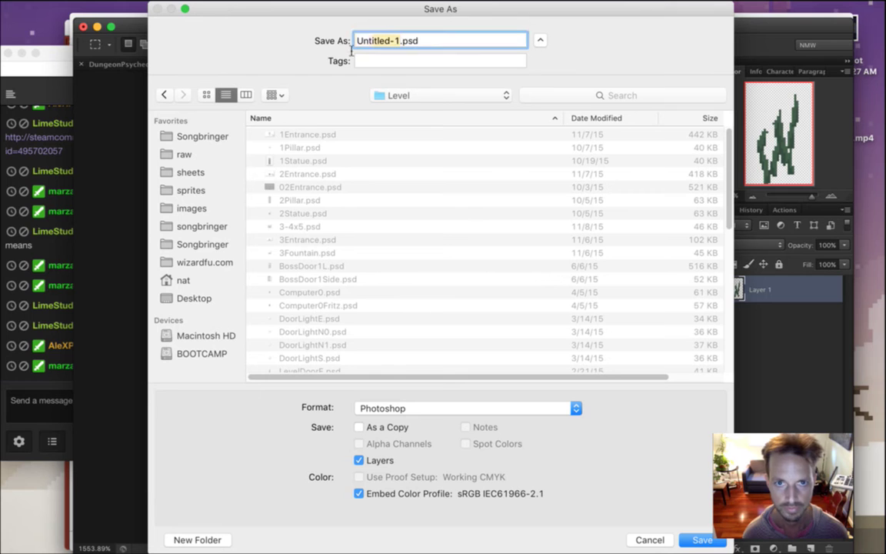
pyautogui.write('3')
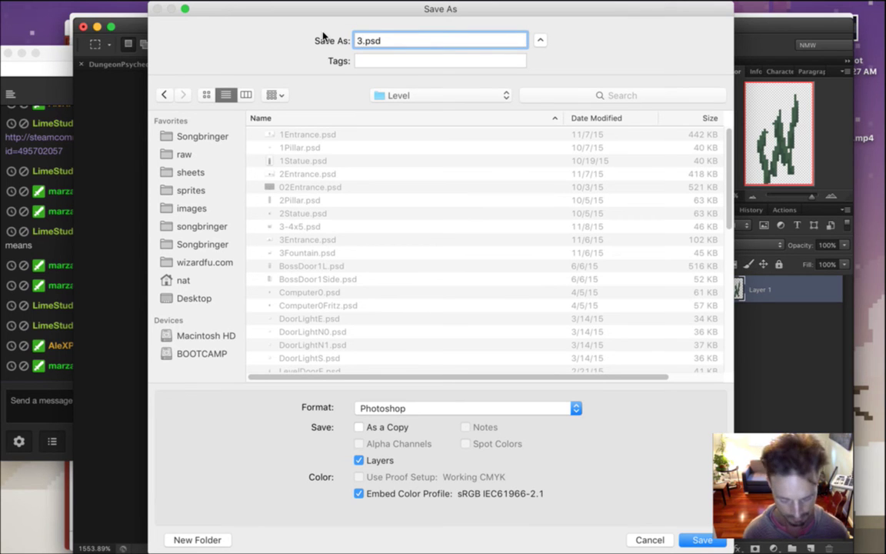
pyautogui.write('Grass')
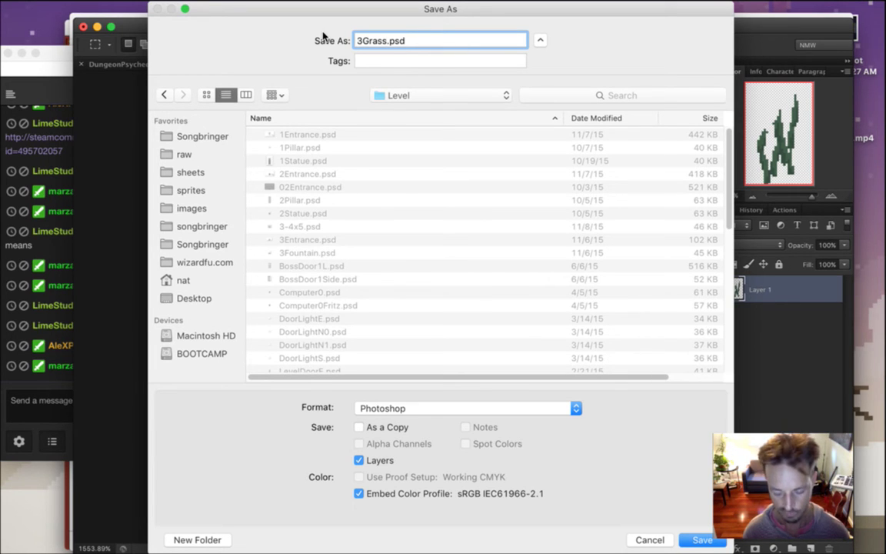
pyautogui.write('0')
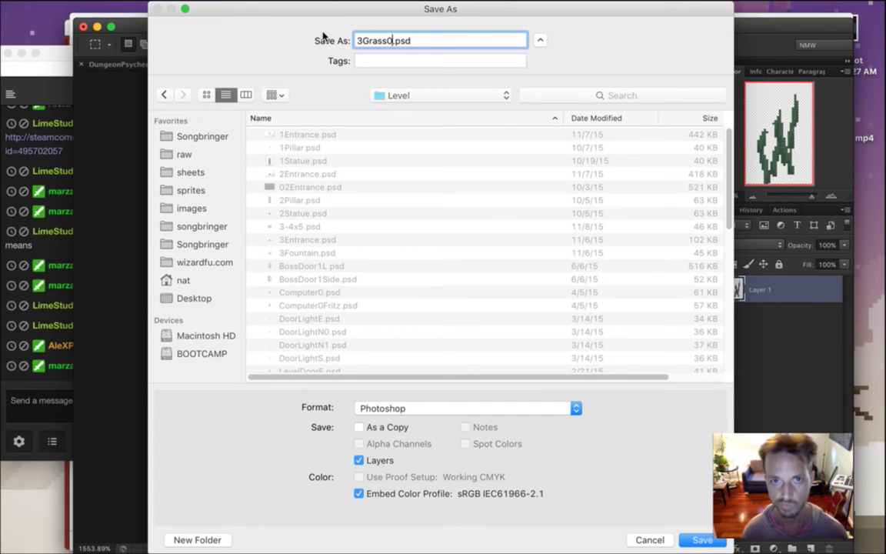
pyautogui.press('Return')
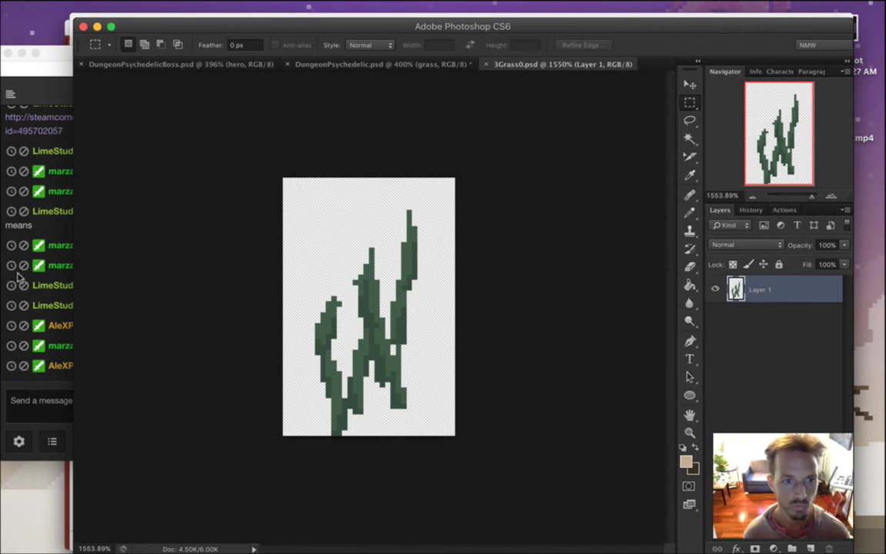
# Read the new Twitch chat messages about arrhythmia and the rhythm game's name, highlighting parts of them
pyautogui.click(41, 391)
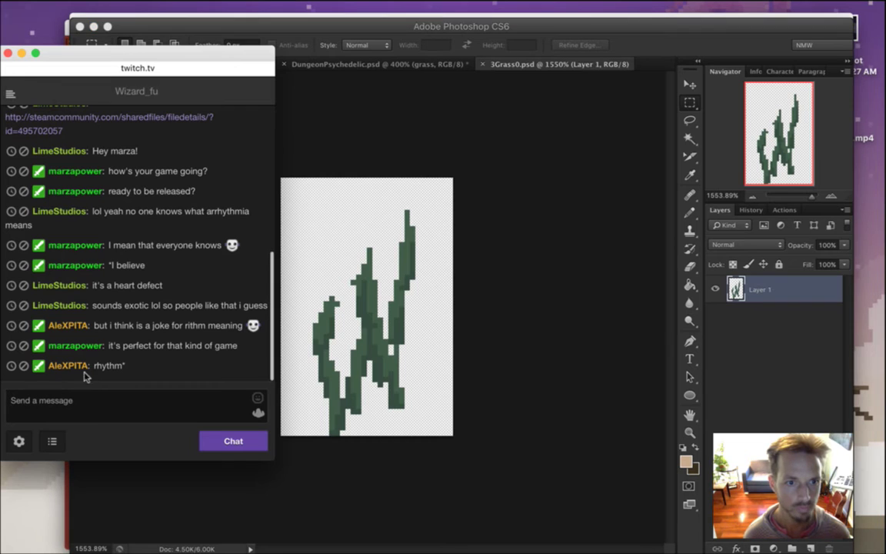
pyautogui.doubleClick(120, 307)
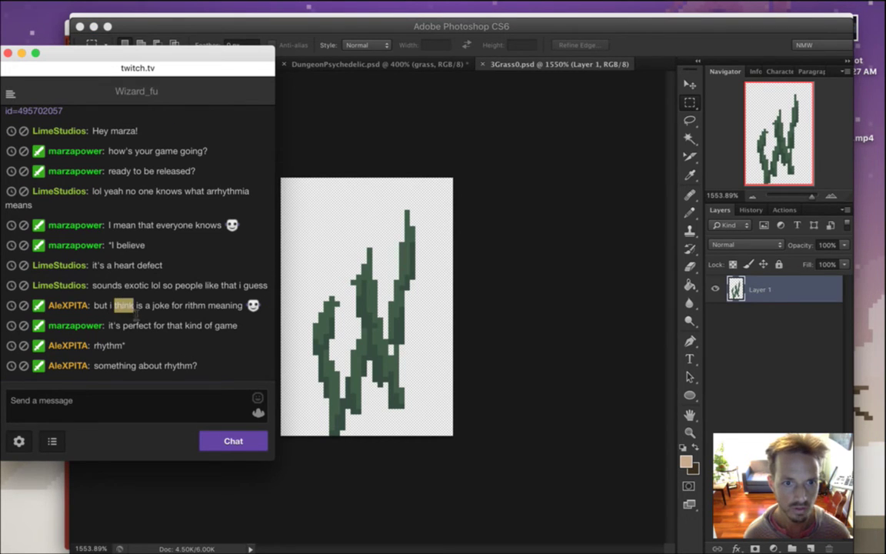
pyautogui.moveTo(123, 327); pyautogui.dragTo(168, 342)
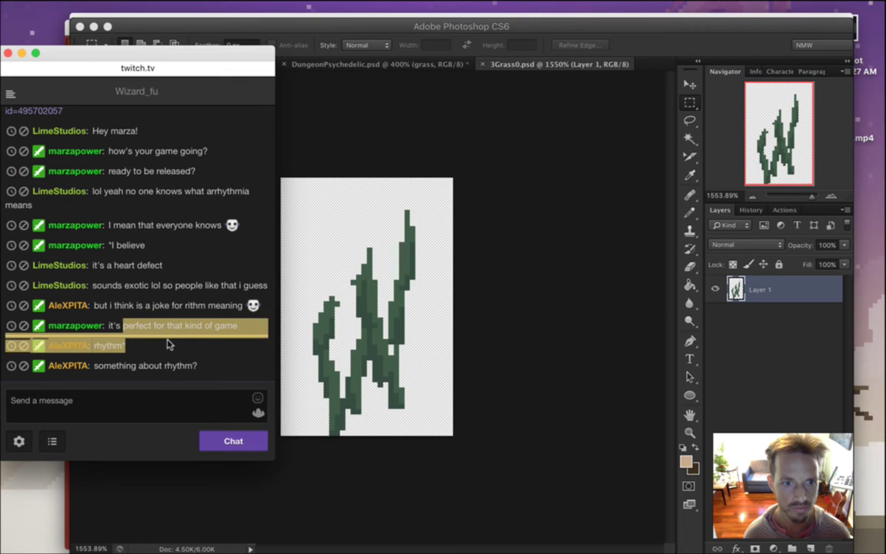
pyautogui.click(152, 332)
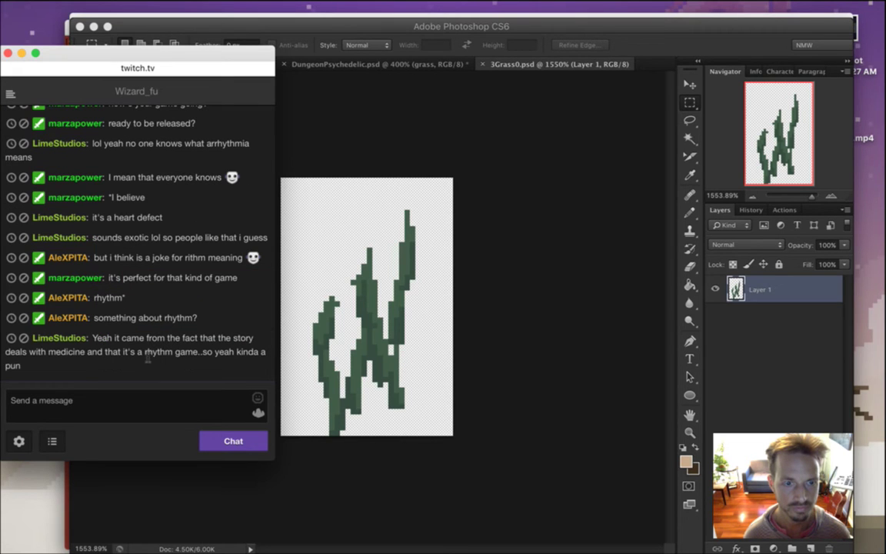
pyautogui.moveTo(102, 338); pyautogui.dragTo(89, 360)
pyautogui.doubleClick(103, 338)
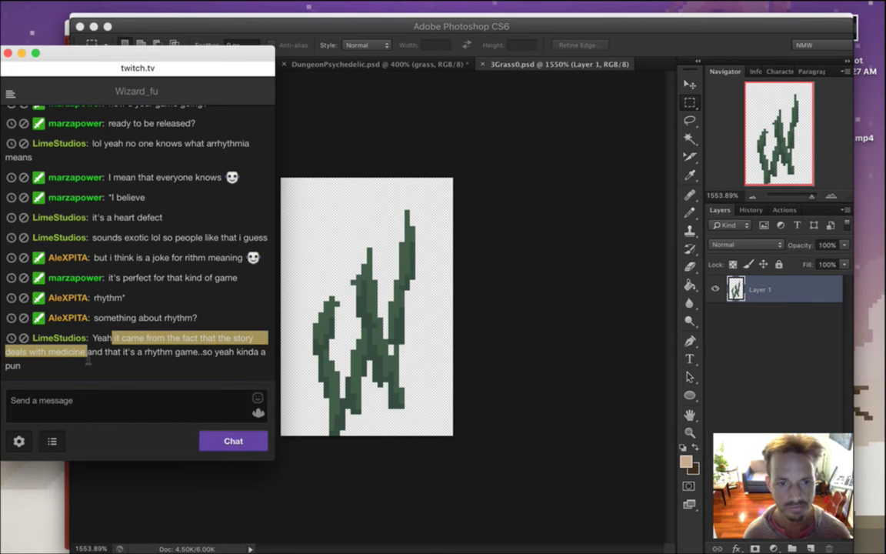
pyautogui.click(114, 371)
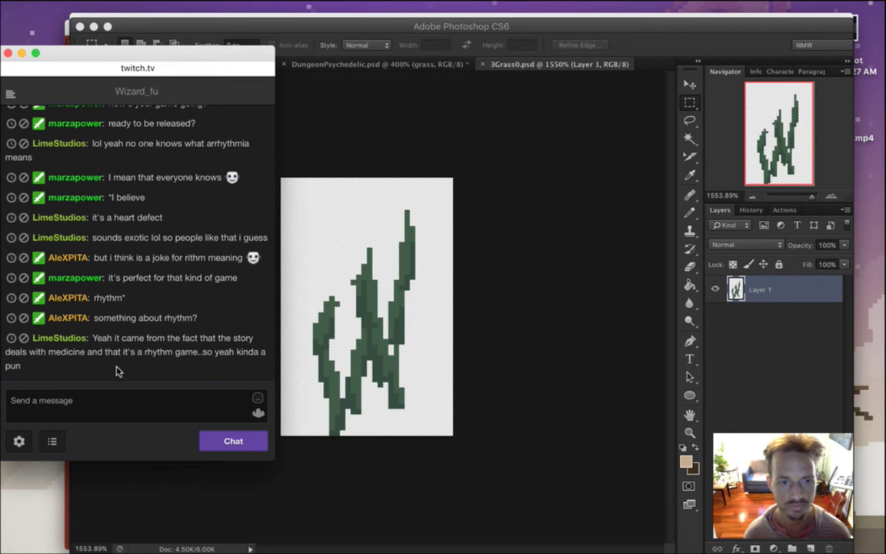
# Return to Photoshop, duplicate the grass layer and clear everything except the left blade from the copy
pyautogui.click(634, 46)
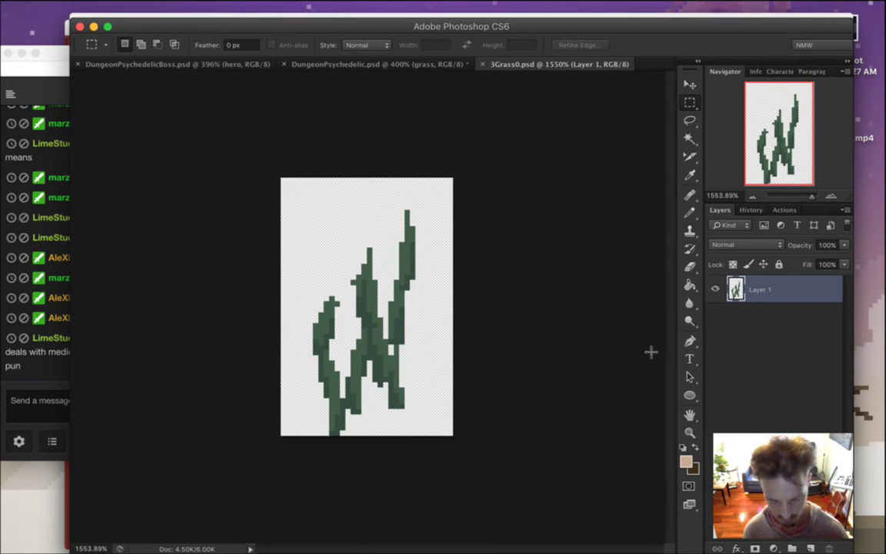
pyautogui.press('super+j')
pyautogui.click(715, 287)
pyautogui.moveTo(420, 199); pyautogui.dragTo(345, 435)
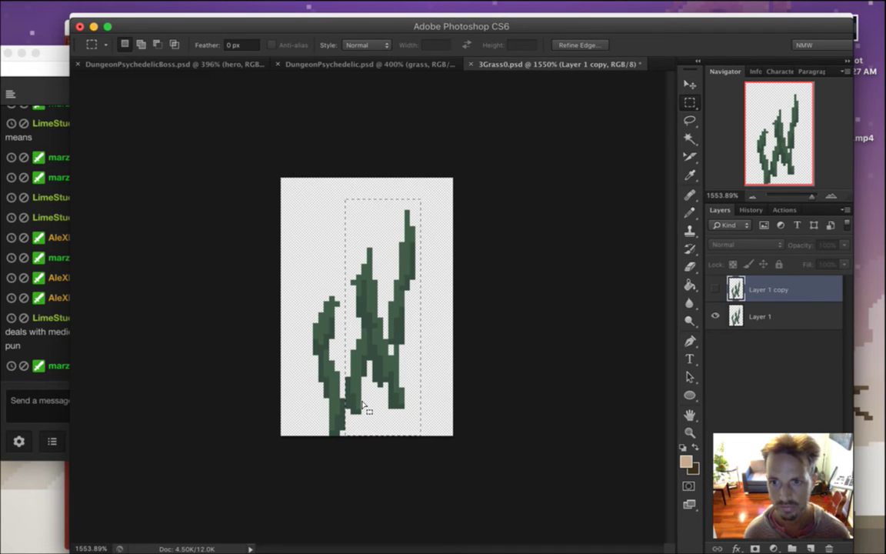
pyautogui.click(727, 315)
pyautogui.click(716, 289)
pyautogui.click(716, 315)
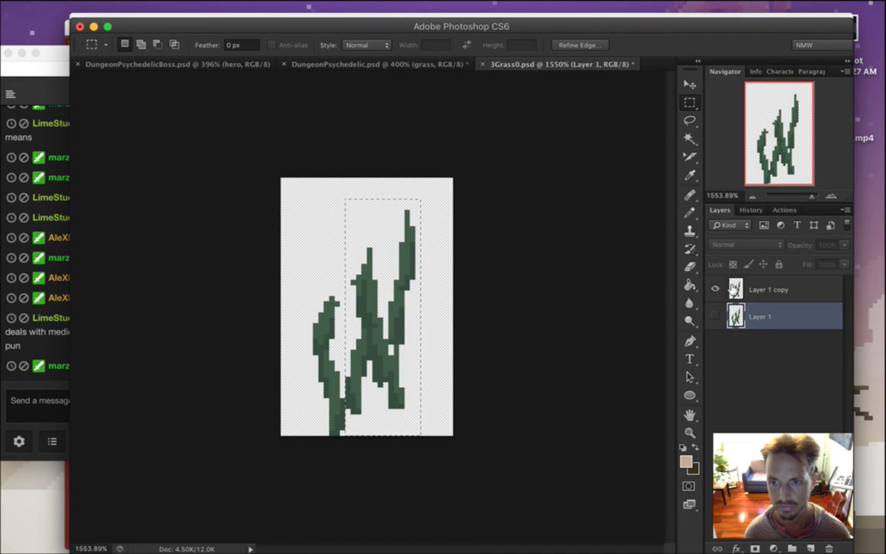
pyautogui.click(727, 290)
pyautogui.press('Delete')
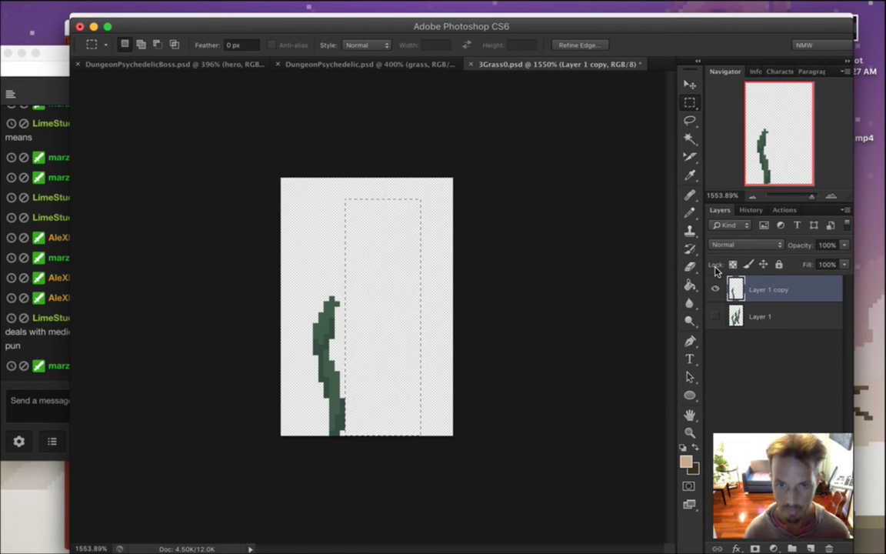
pyautogui.click(476, 203)
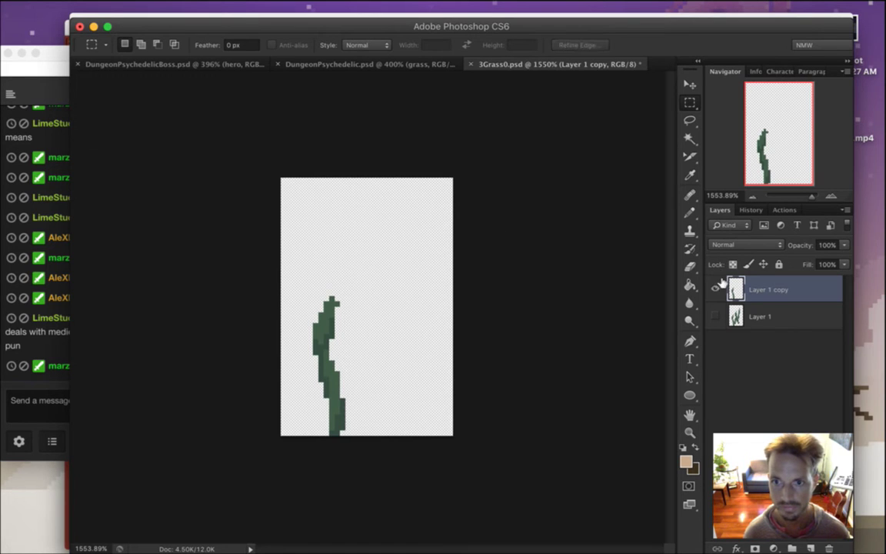
# Duplicate Layer 1 three more times and leave only Layer 1 copy 4 visible
pyautogui.click(716, 289)
pyautogui.click(715, 315)
pyautogui.click(760, 316)
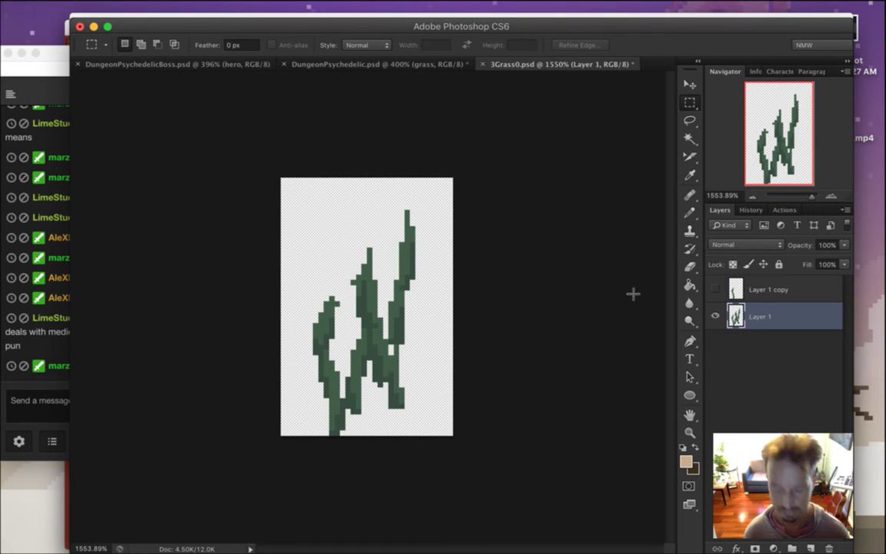
pyautogui.press('super+j')
pyautogui.press('super+j')
pyautogui.press('super+j')
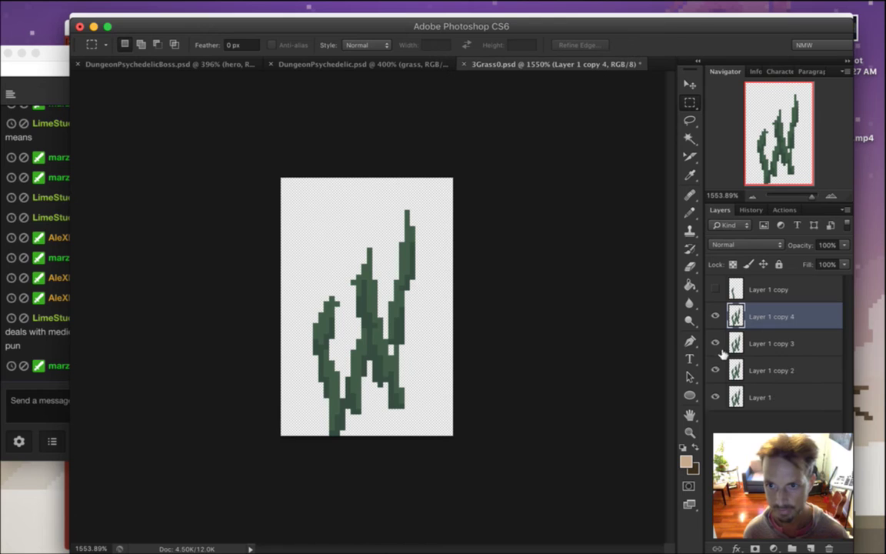
pyautogui.moveTo(723, 397); pyautogui.dragTo(715, 343)
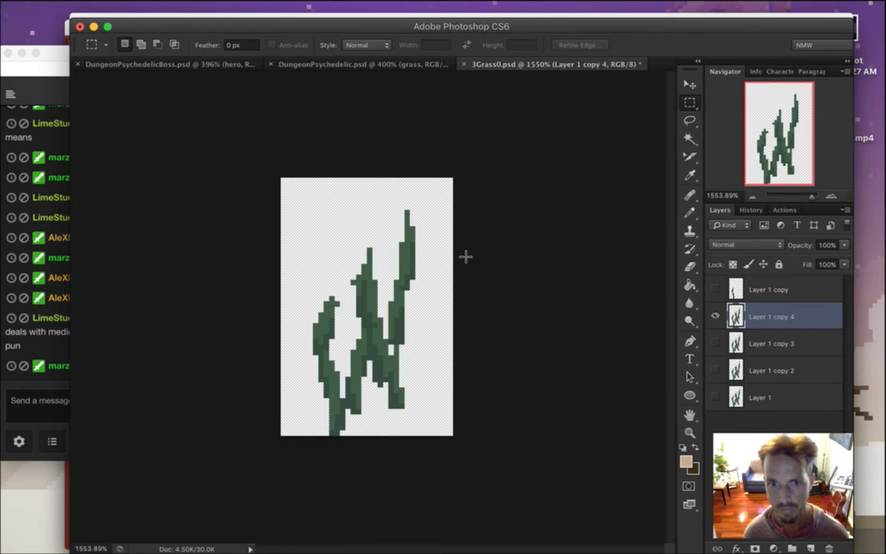
# Clear the left and right blades and the crossing blade's leftovers from Layer 1 copy 4, keeping the middle blade that leans down-left
pyautogui.moveTo(302, 281); pyautogui.dragTo(346, 436)
pyautogui.press('BackSpace')
pyautogui.moveTo(443, 177)
pyautogui.mouseDown()
pyautogui.moveTo(422, 313)
pyautogui.moveTo(382, 425)
pyautogui.mouseUp()
pyautogui.press('BackSpace')
pyautogui.moveTo(371, 356)
pyautogui.mouseDown()
pyautogui.moveTo(394, 371)
pyautogui.moveTo(394, 394)
pyautogui.mouseUp()
pyautogui.moveTo(334, 243); pyautogui.dragTo(360, 313)
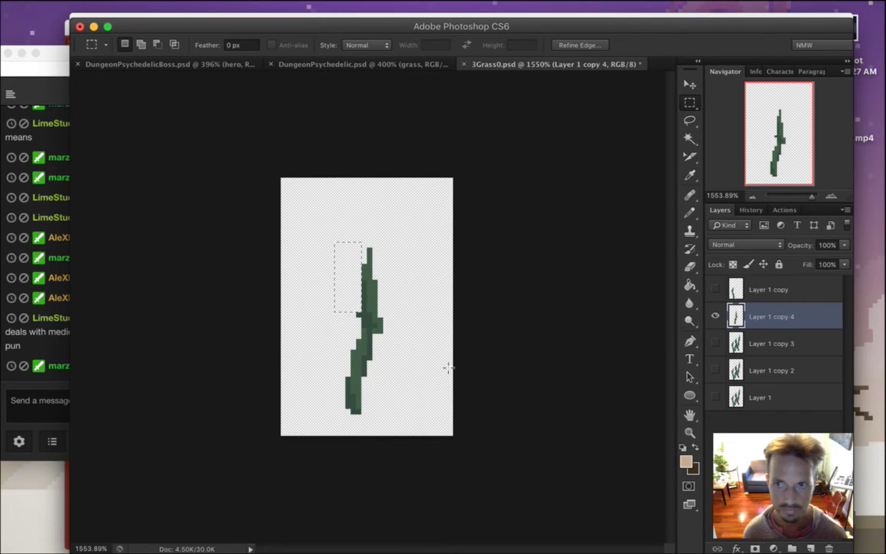
pyautogui.moveTo(377, 311)
pyautogui.mouseDown()
pyautogui.moveTo(389, 333)
pyautogui.moveTo(361, 306)
pyautogui.mouseUp()
pyautogui.click(405, 312)
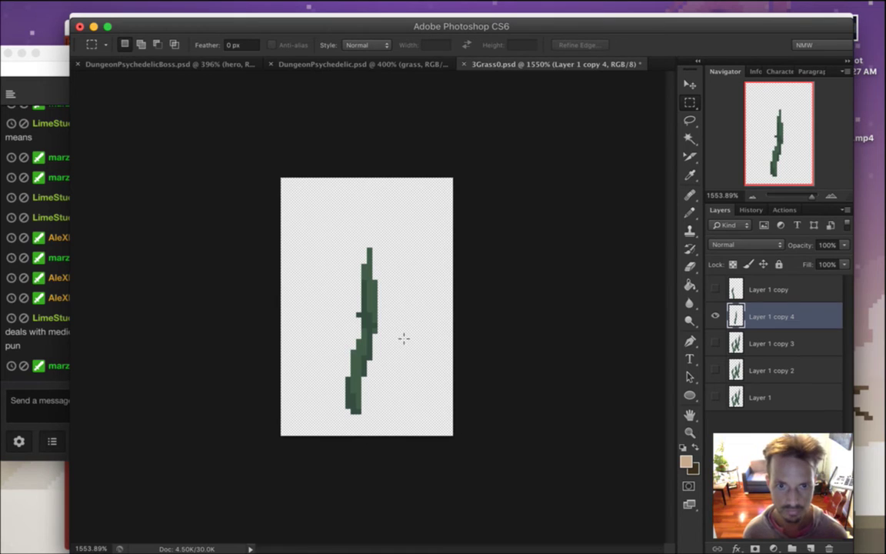
# Clean up the stray pixels and shading of the isolated middle blade using greens sampled from it, and save the file
pyautogui.press('e')
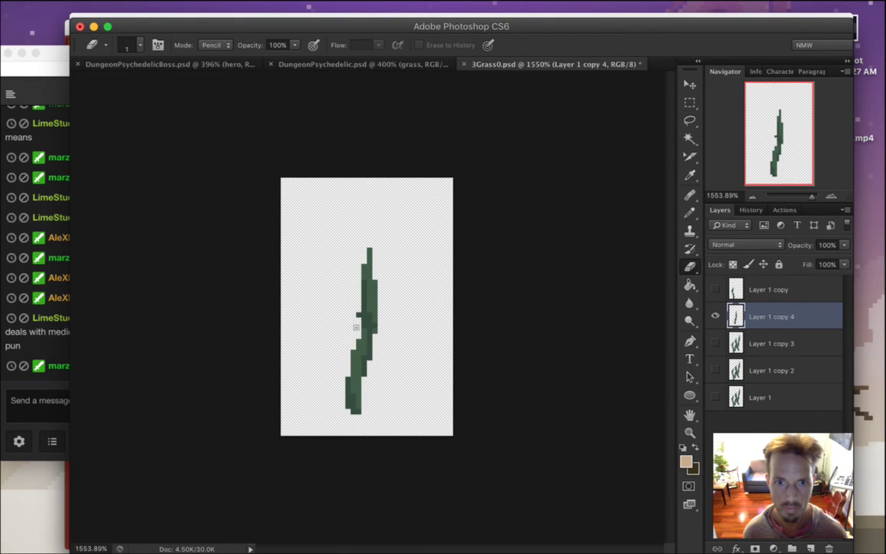
pyautogui.press('i')
pyautogui.click(368, 346)
pyautogui.press('b')
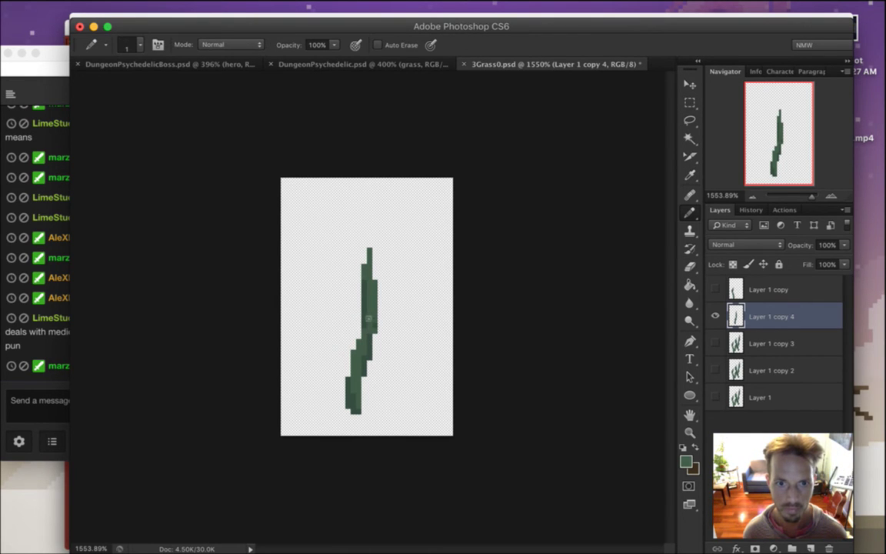
pyautogui.press('i')
pyautogui.click(374, 342)
pyautogui.press('b')
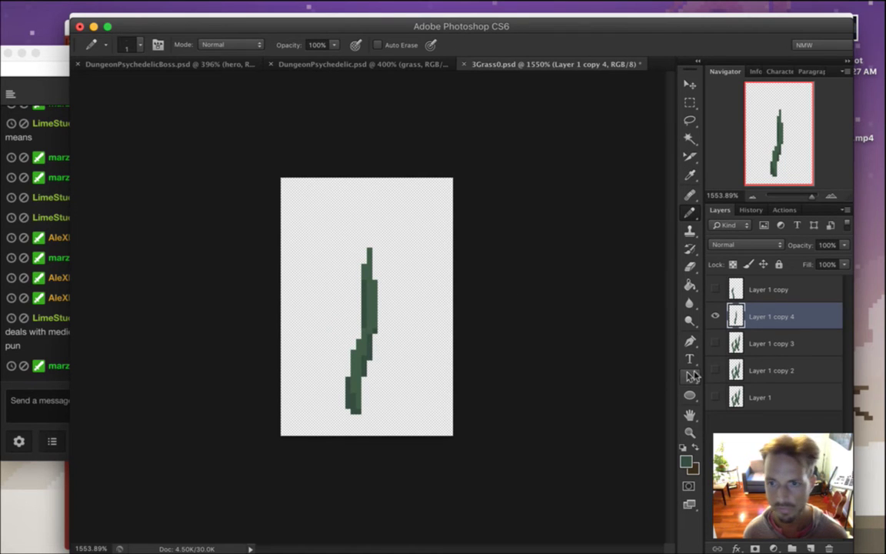
pyautogui.press('super+s')
# Hide Layer 1 copy 4 and make Layer 1 copy 3 the visible, active layer
pyautogui.click(718, 316)
pyautogui.click(716, 343)
pyautogui.click(754, 343)
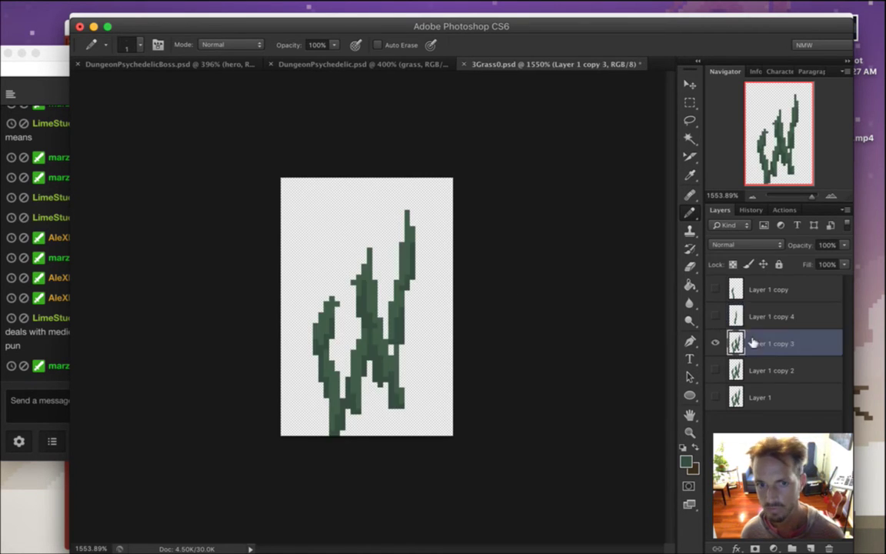
pyautogui.click(27, 398)
pyautogui.click(356, 254)
# Clear the left blade and the lower-left stem of the crossing blades from Layer 1 copy 3
pyautogui.press('m')
pyautogui.moveTo(297, 280); pyautogui.dragTo(352, 442)
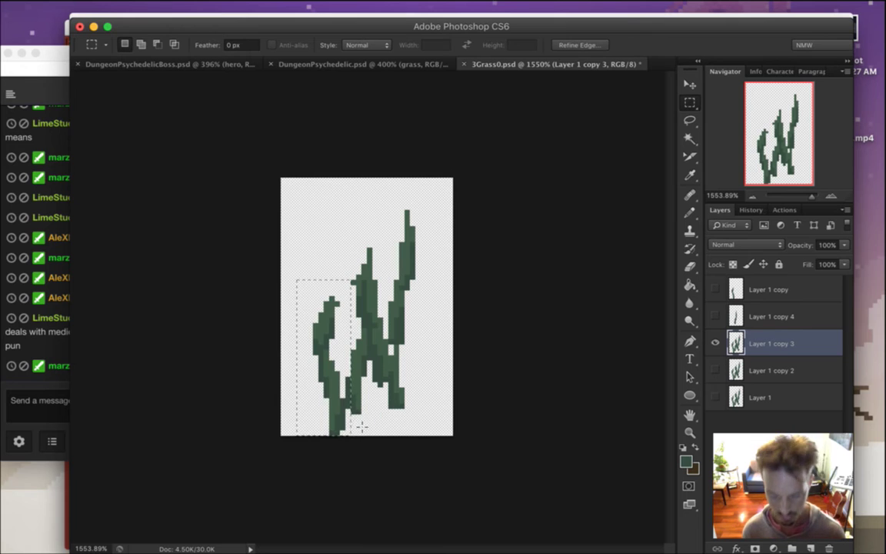
pyautogui.press('super+Right')
pyautogui.press('super+Right')
pyautogui.press('super+Right')
pyautogui.moveTo(329, 334); pyautogui.dragTo(361, 422)
pyautogui.press('super+Right')
pyautogui.press('super+Right')
pyautogui.press('super+Right')
pyautogui.press('super+Right')
pyautogui.press('super+d')
# Clear the tall right blade and stray pixels beside the remaining blade on Layer 1 copy 3
pyautogui.moveTo(359, 338); pyautogui.dragTo(357, 344)
pyautogui.moveTo(394, 188); pyautogui.dragTo(417, 298)
pyautogui.moveTo(413, 296)
pyautogui.mouseDown()
pyautogui.moveTo(389, 296)
pyautogui.moveTo(412, 319)
pyautogui.moveTo(415, 348)
pyautogui.moveTo(396, 343)
pyautogui.moveTo(402, 355)
pyautogui.mouseUp()
pyautogui.press('super+d')
pyautogui.press('super+d')
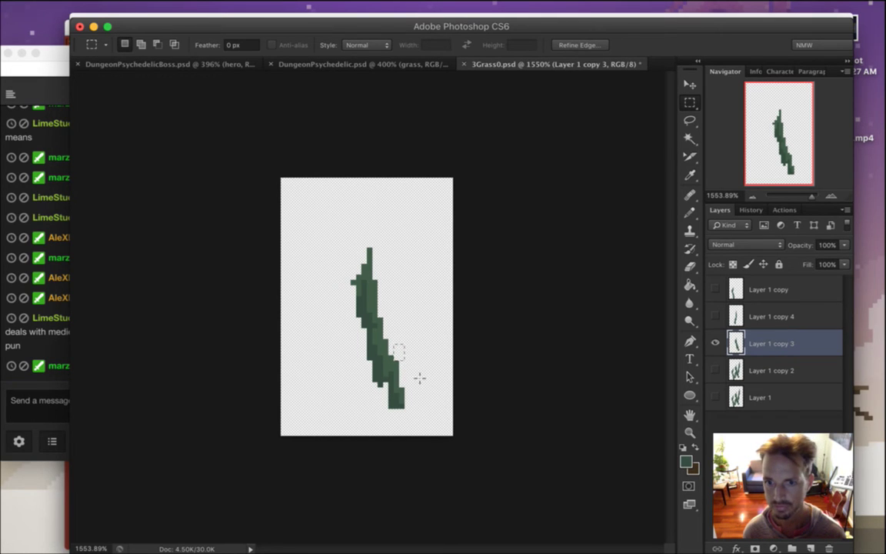
pyautogui.press('super+d')
# Trim the right blade's leftover base from the lower end of the blade on Layer 1 copy 3 and deselect
pyautogui.moveTo(393, 363); pyautogui.dragTo(421, 441)
pyautogui.press('Delete')
pyautogui.moveTo(372, 318); pyautogui.dragTo(408, 414)
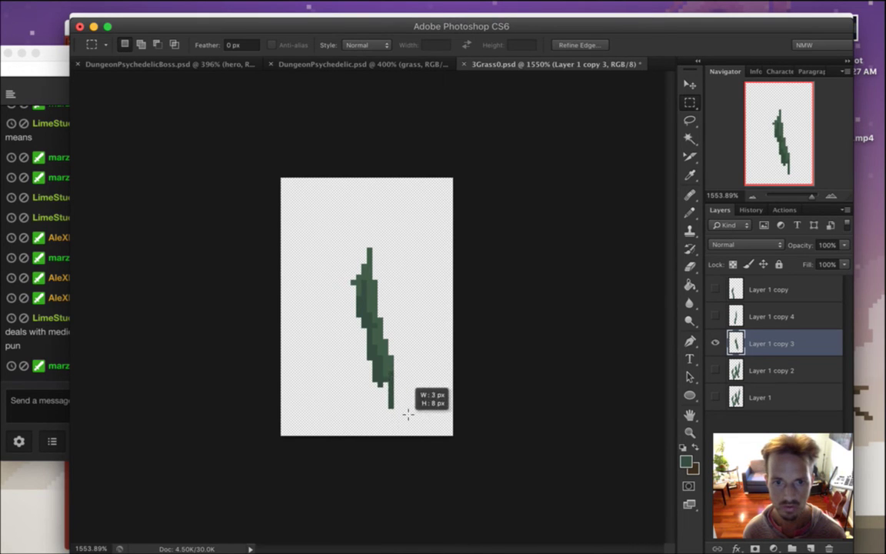
pyautogui.press('Delete')
pyautogui.press('super+d')
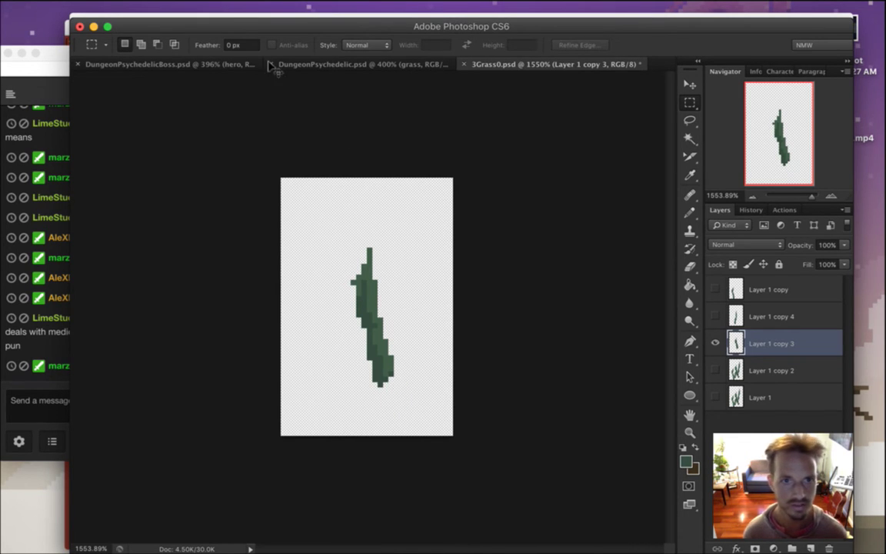
# Show the boss dungeon scene in DungeonPsychedelicBoss.psd and read through the recent viewer messages in the Twitch chat
pyautogui.click(204, 66)
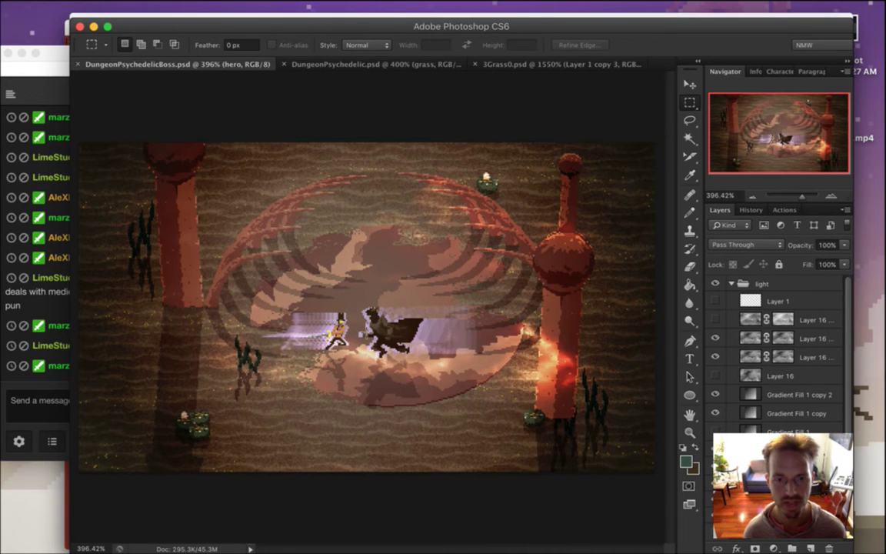
pyautogui.moveTo(352, 297); pyautogui.dragTo(486, 382)
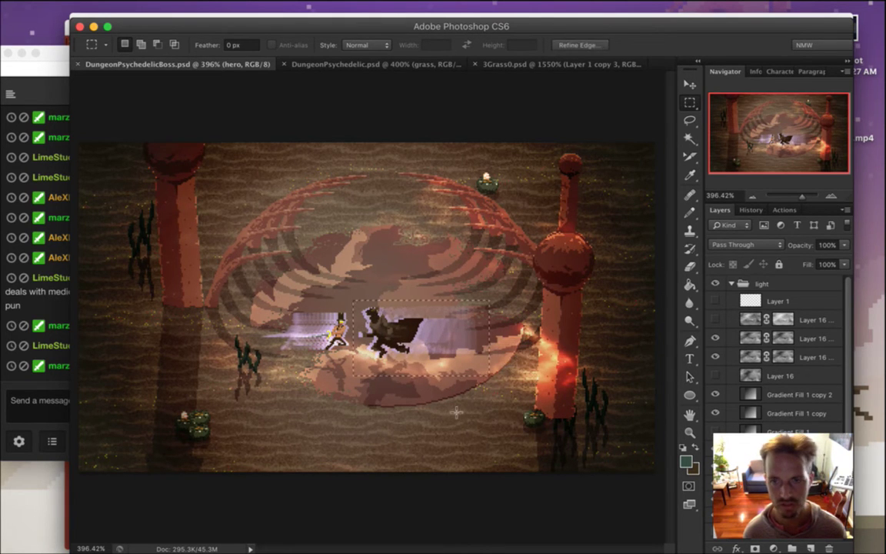
pyautogui.click(38, 391)
pyautogui.moveTo(114, 331); pyautogui.dragTo(194, 333)
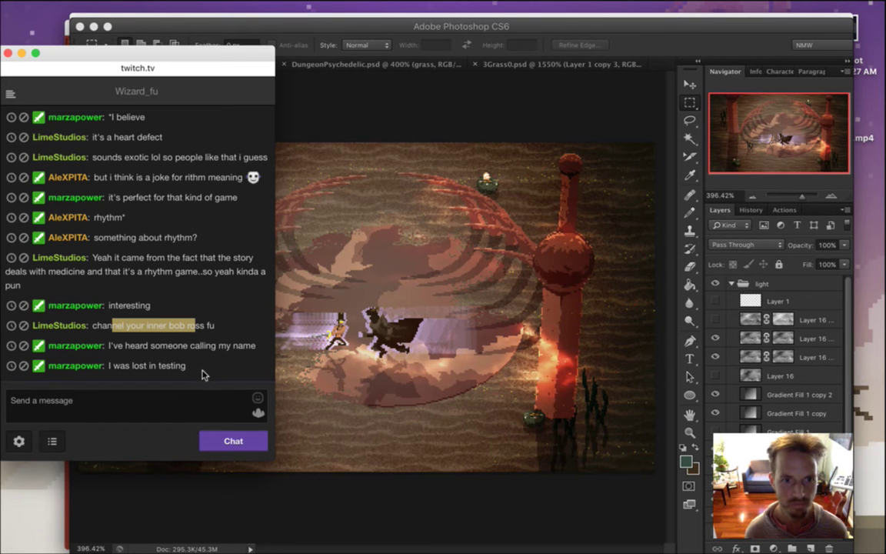
pyautogui.moveTo(123, 367); pyautogui.dragTo(177, 366)
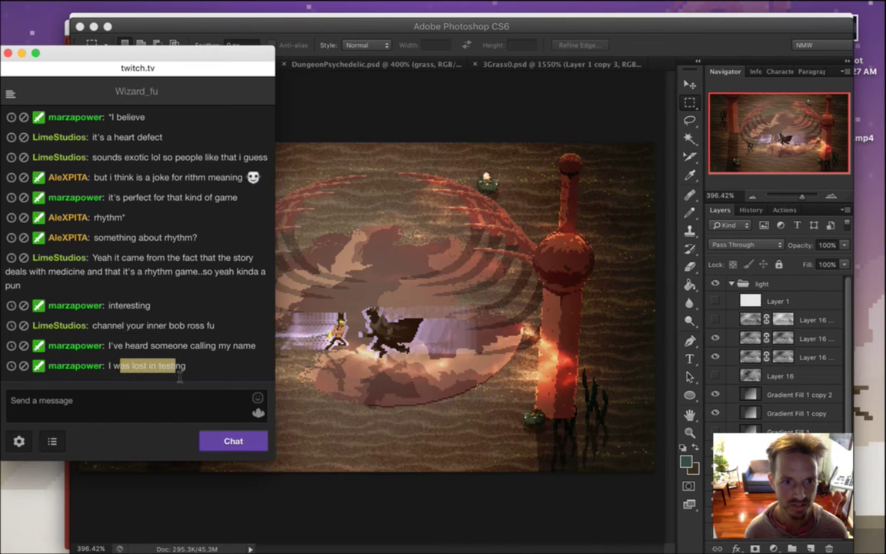
pyautogui.click(174, 356)
pyautogui.moveTo(117, 346); pyautogui.dragTo(212, 346)
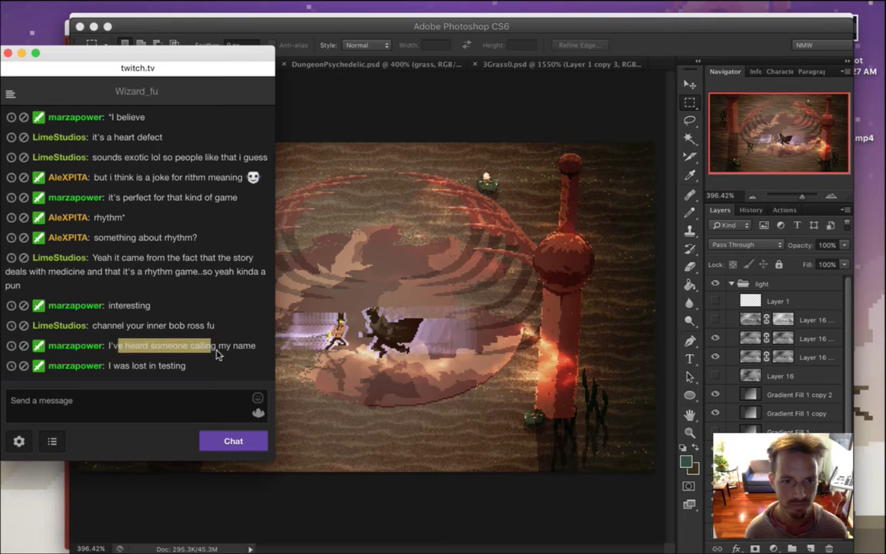
pyautogui.click(224, 357)
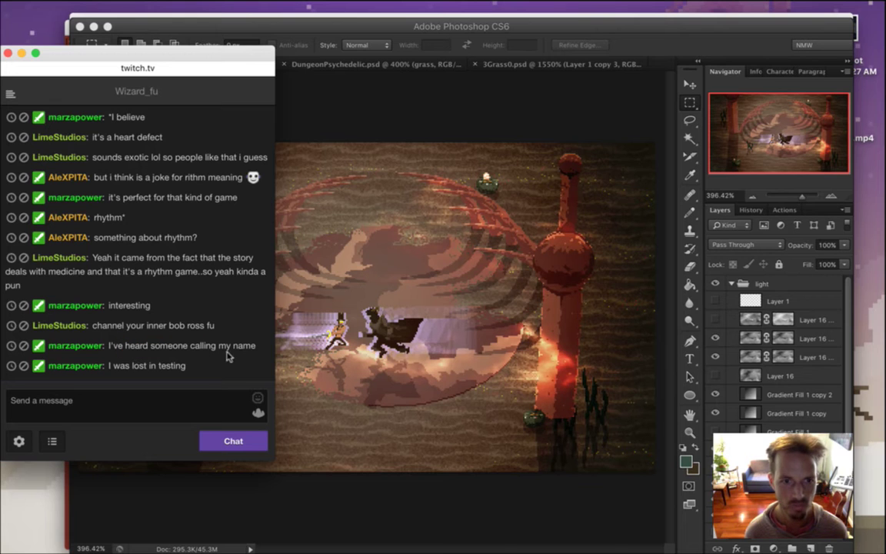
pyautogui.click(656, 50)
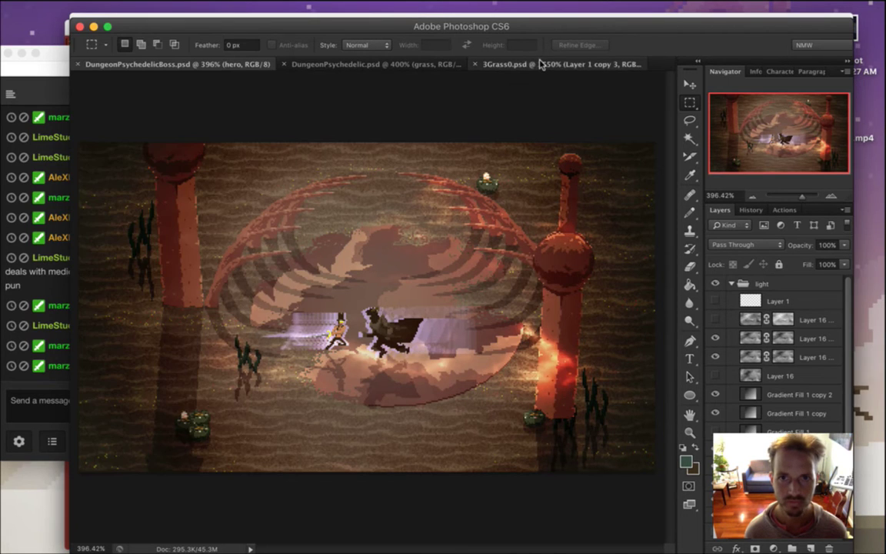
# Return to 3Grass0.psd and check the newest message in the Twitch chat before going back to Photoshop
pyautogui.click(538, 63)
pyautogui.click(21, 363)
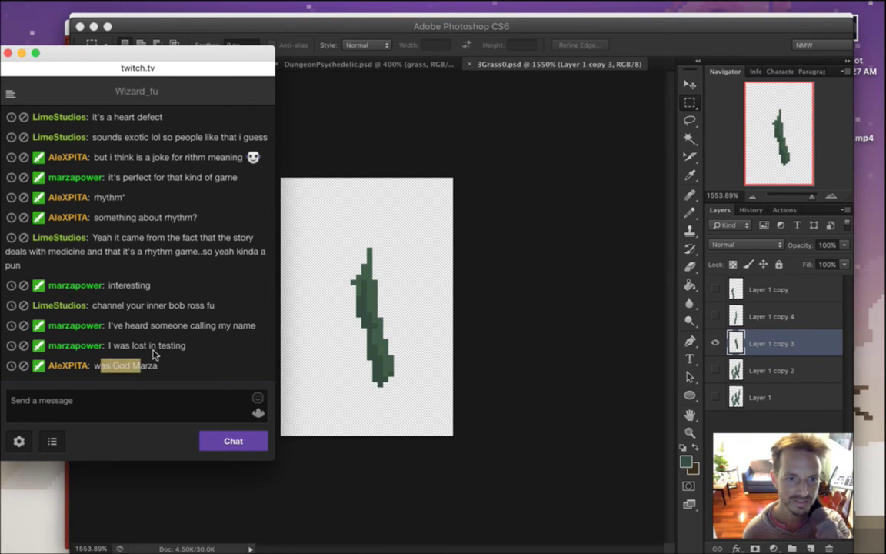
pyautogui.click(605, 41)
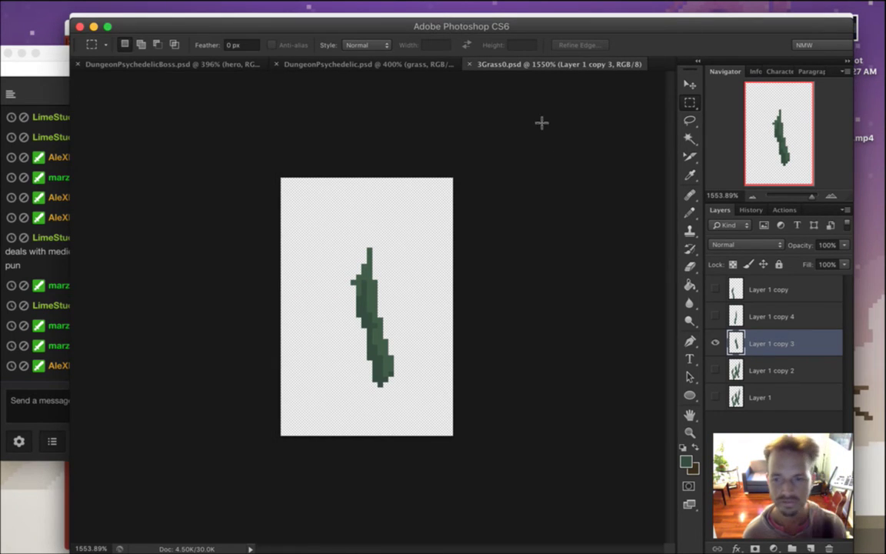
# Hide Layer 1 copy 3 and make Layer 1 copy 2 the visible, active layer
pyautogui.click(716, 344)
pyautogui.click(716, 370)
pyautogui.hotkey('alt', '[')
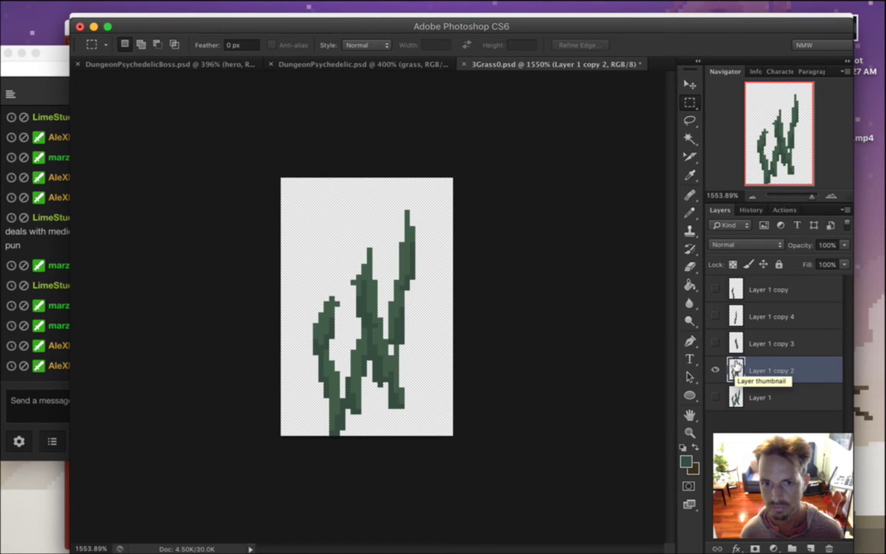
pyautogui.keyDown('alt'); pyautogui.click(715, 344); pyautogui.keyUp('alt')
pyautogui.keyDown('alt'); pyautogui.click(716, 344); pyautogui.keyUp('alt')
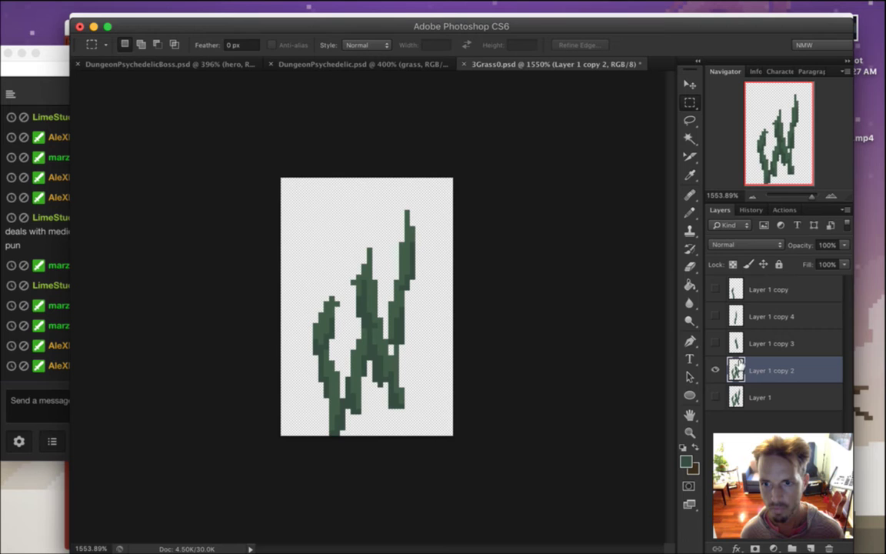
# Clear everything except the tall right blade from Layer 1 copy 2, deselect, and delete the original Layer 1
pyautogui.press('e')
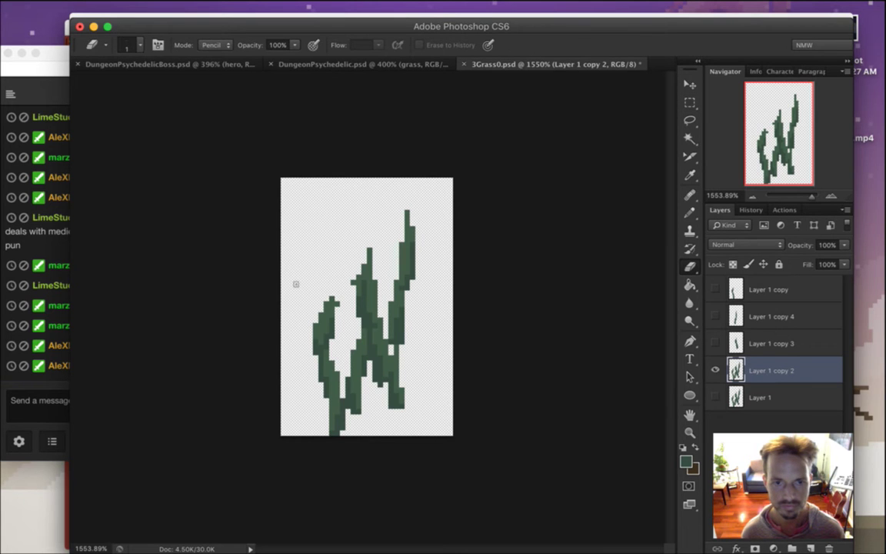
pyautogui.press('m')
pyautogui.moveTo(291, 226)
pyautogui.mouseDown()
pyautogui.moveTo(374, 384)
pyautogui.moveTo(383, 438)
pyautogui.mouseUp()
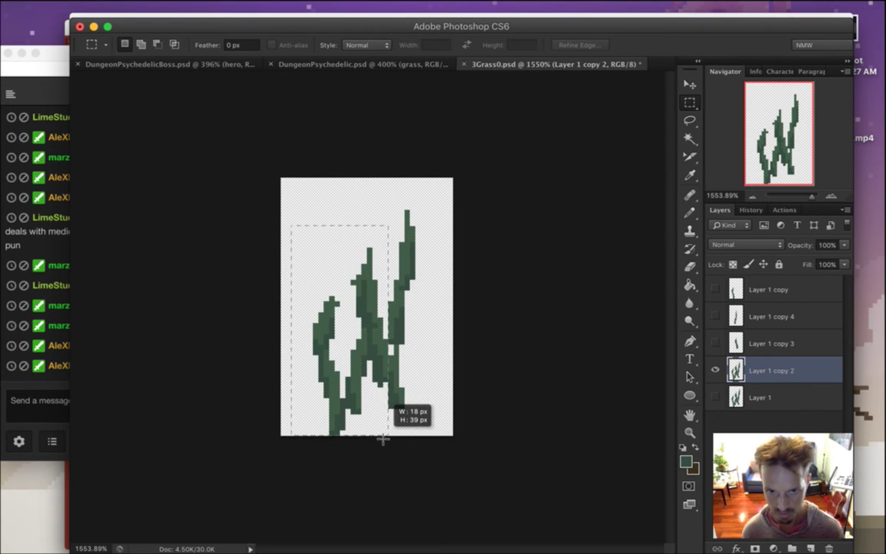
pyautogui.press('Delete')
pyautogui.moveTo(373, 350); pyautogui.dragTo(433, 439)
pyautogui.press('Delete')
pyautogui.click(390, 373)
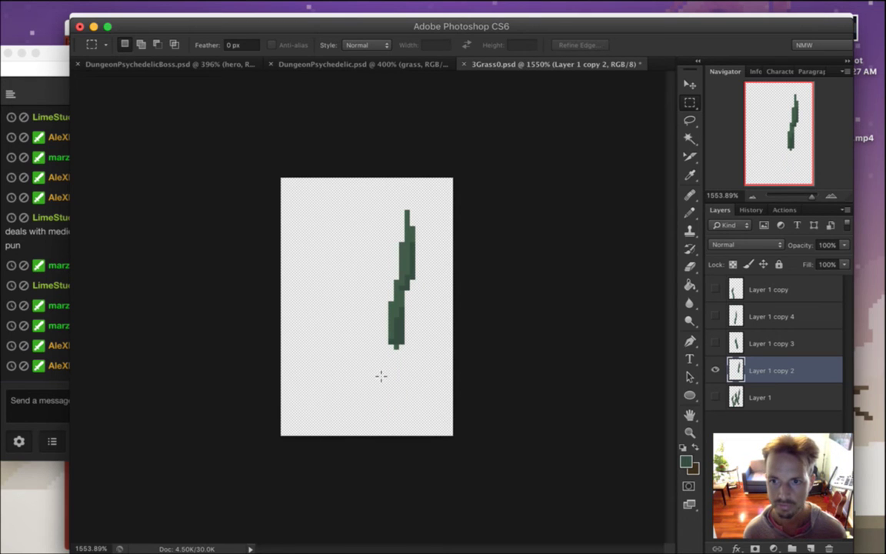
pyautogui.click(750, 397)
pyautogui.press('Delete')
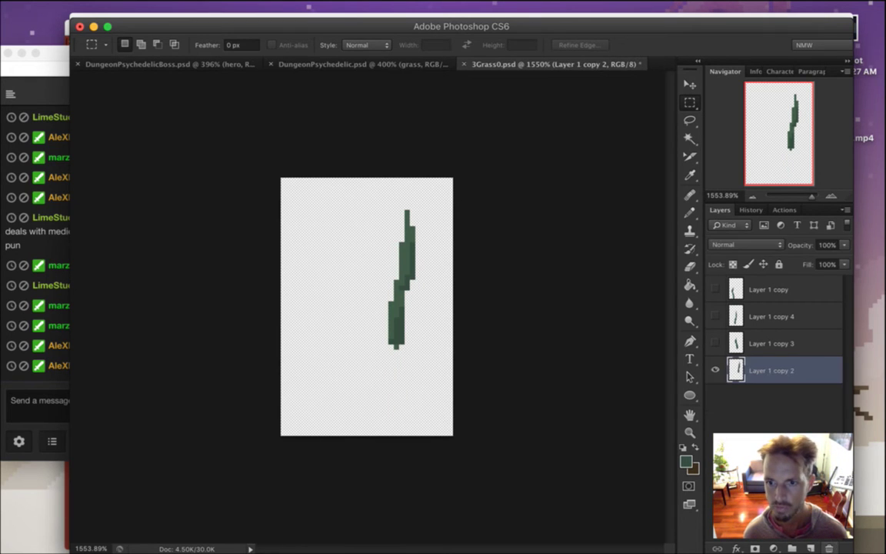
# Switch to the Twitch chat, read the latest viewer replies, and return to Photoshop
pyautogui.click(32, 359)
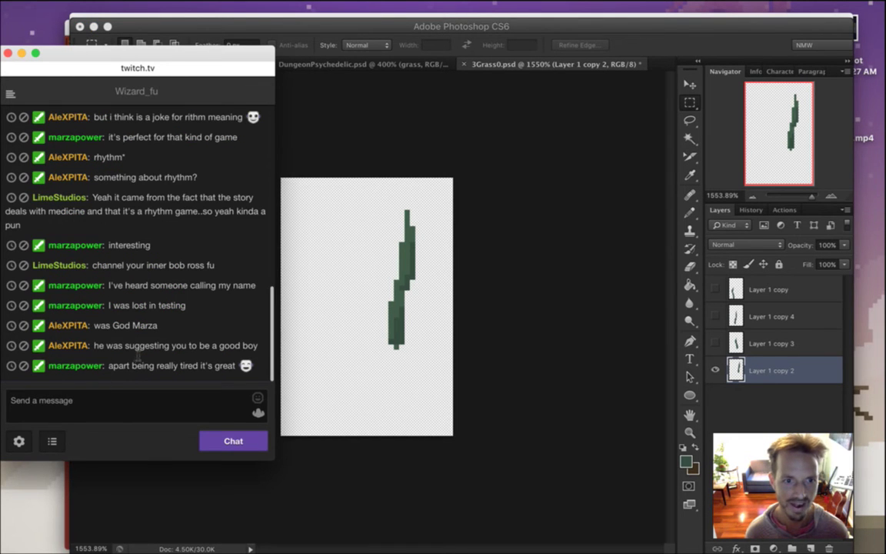
pyautogui.moveTo(163, 346); pyautogui.dragTo(206, 367)
pyautogui.click(129, 369)
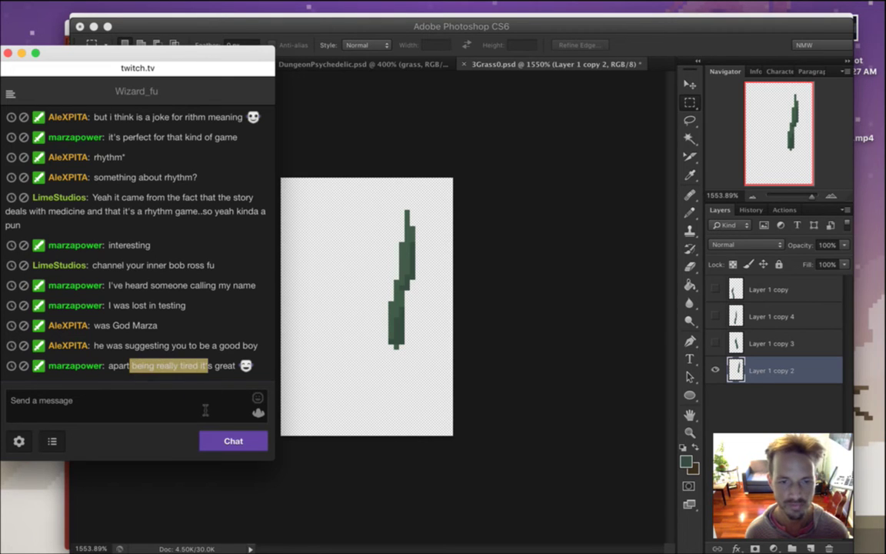
pyautogui.click(191, 297)
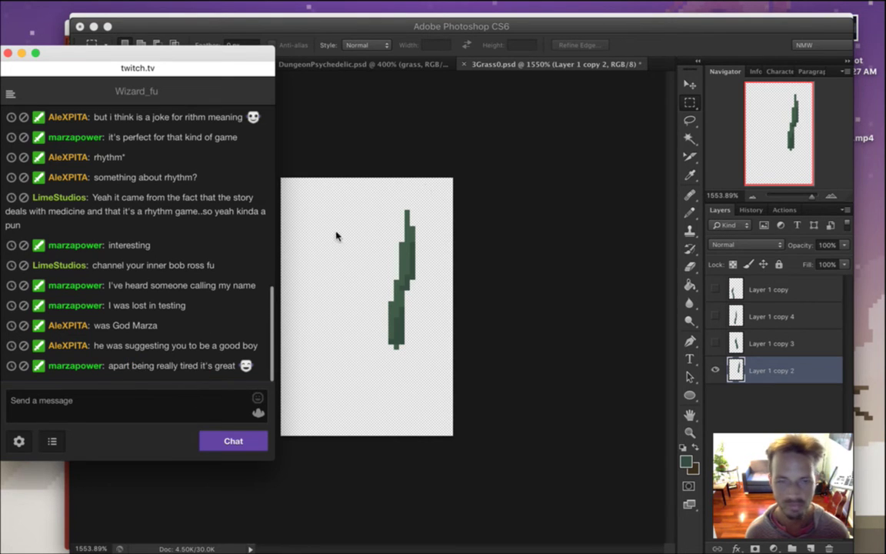
pyautogui.click(617, 70)
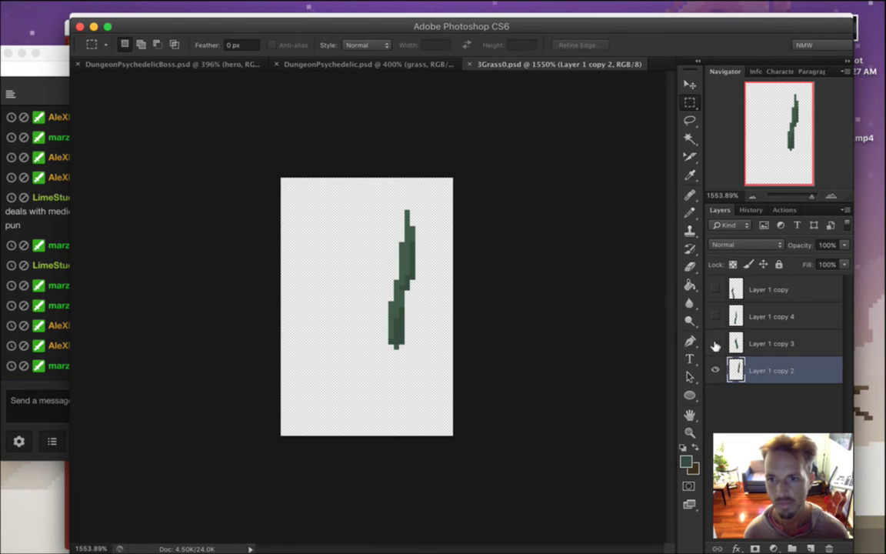
# Make all four blade layers visible with Layer 1 copy active, and save 3Grass0.psd
pyautogui.moveTo(715, 343); pyautogui.dragTo(716, 316)
pyautogui.click(770, 289)
pyautogui.click(715, 290)
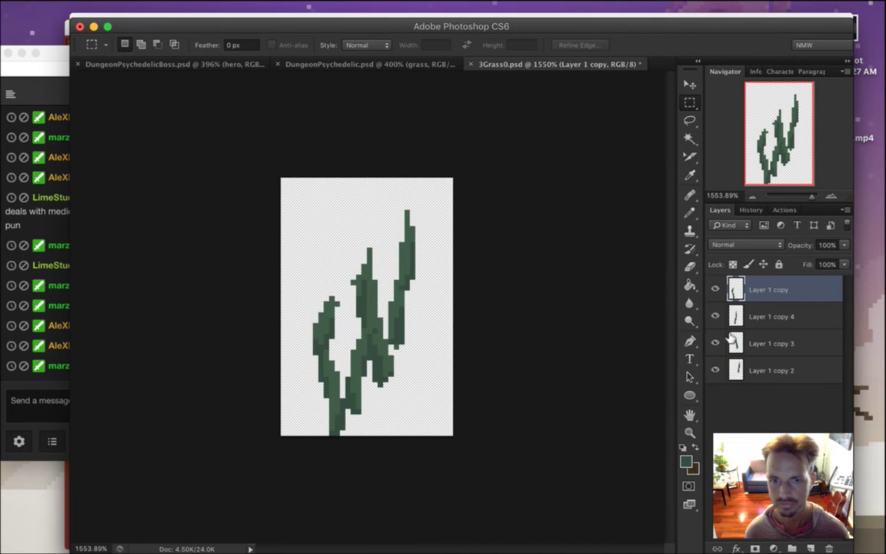
pyautogui.scroll(1, 338, 346)
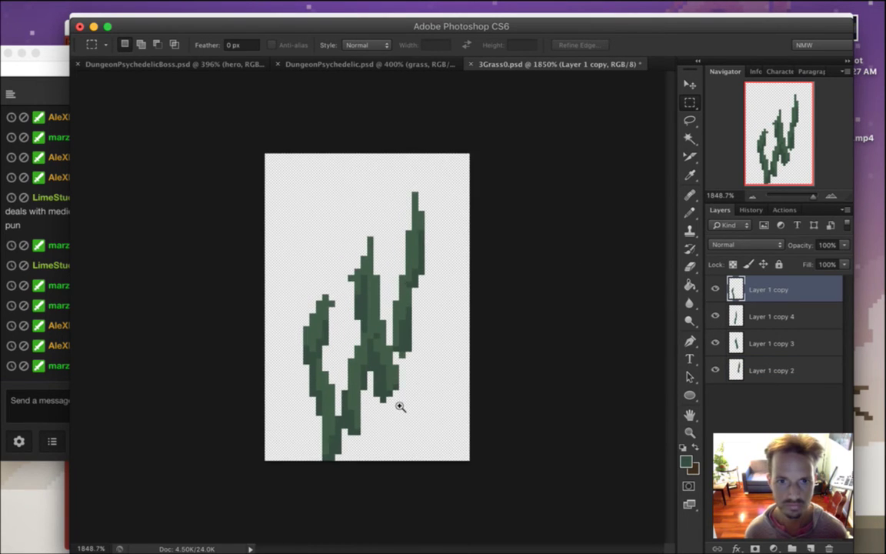
pyautogui.scroll(1, 385, 392)
pyautogui.press('super+s')
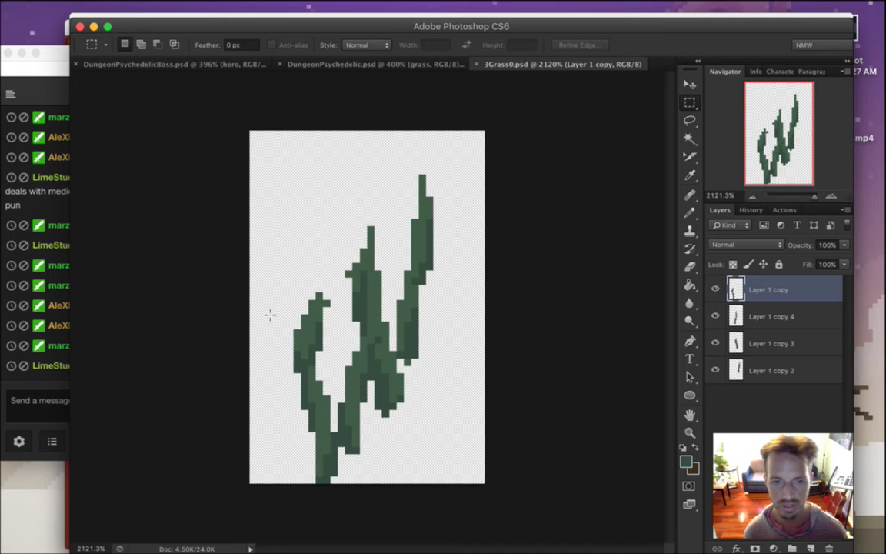
# Examine the grass around the hero and the large cactus in the DungeonPsychedelic.psd scene
pyautogui.click(304, 66)
pyautogui.moveTo(306, 289); pyautogui.dragTo(361, 343)
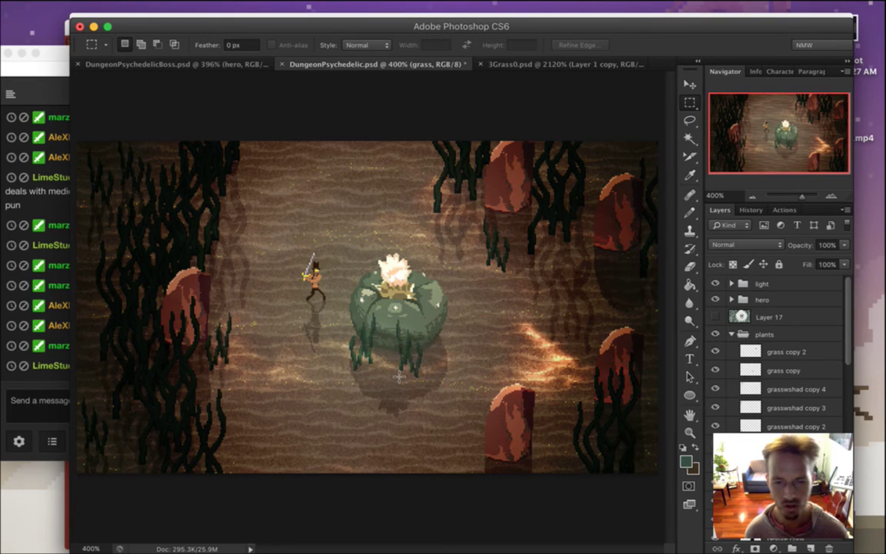
pyautogui.moveTo(236, 189); pyautogui.dragTo(504, 358)
pyautogui.click(504, 357)
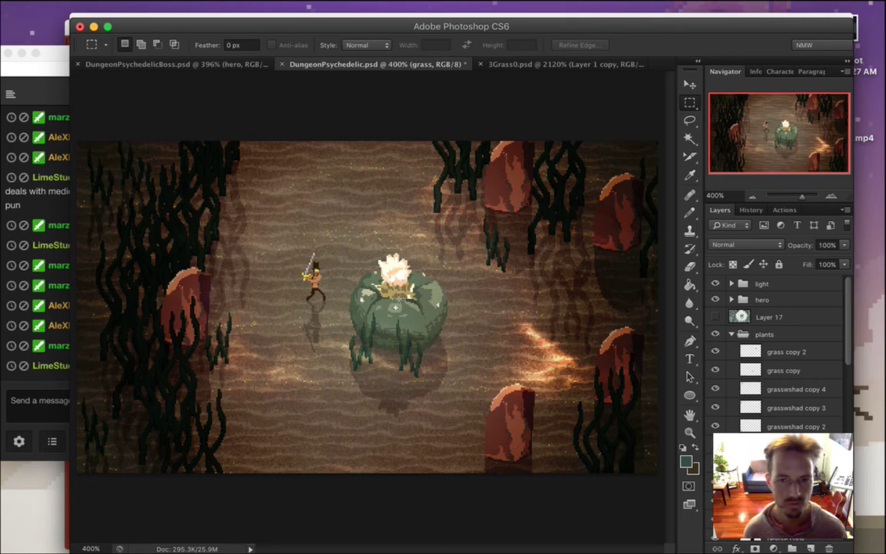
pyautogui.moveTo(358, 295)
pyautogui.mouseDown()
pyautogui.moveTo(397, 332)
pyautogui.moveTo(360, 311)
pyautogui.mouseUp()
pyautogui.click(360, 311)
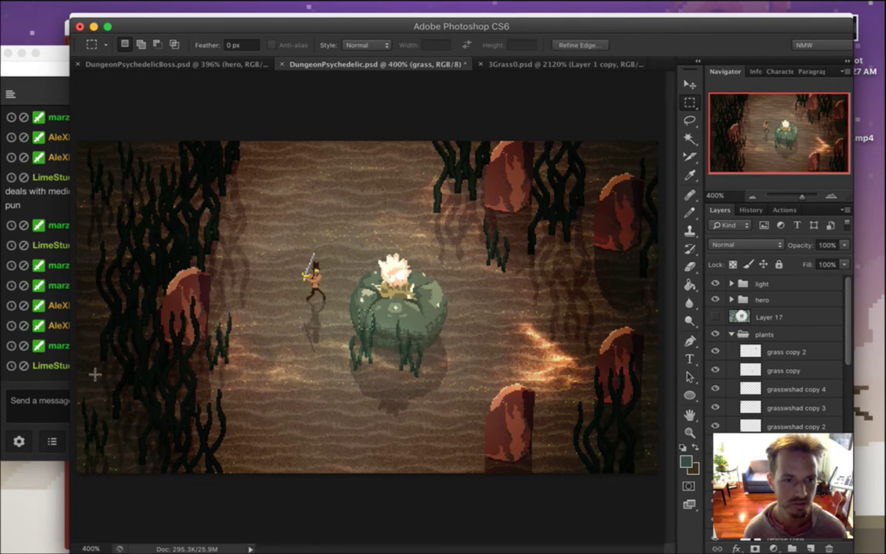
# Check the Twitch chat for the last viewer comment and bring Photoshop back to the front
pyautogui.click(35, 347)
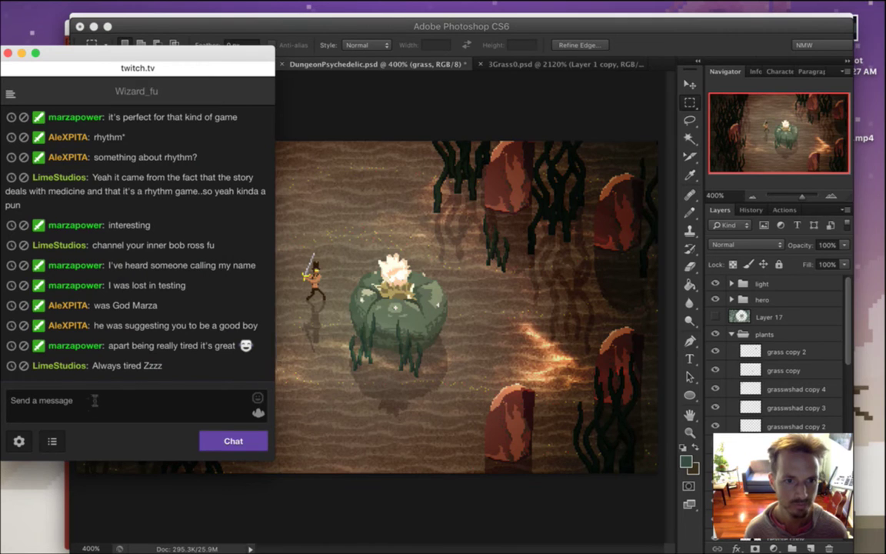
pyautogui.moveTo(165, 368); pyautogui.dragTo(145, 369)
pyautogui.click(173, 372)
pyautogui.click(594, 117)
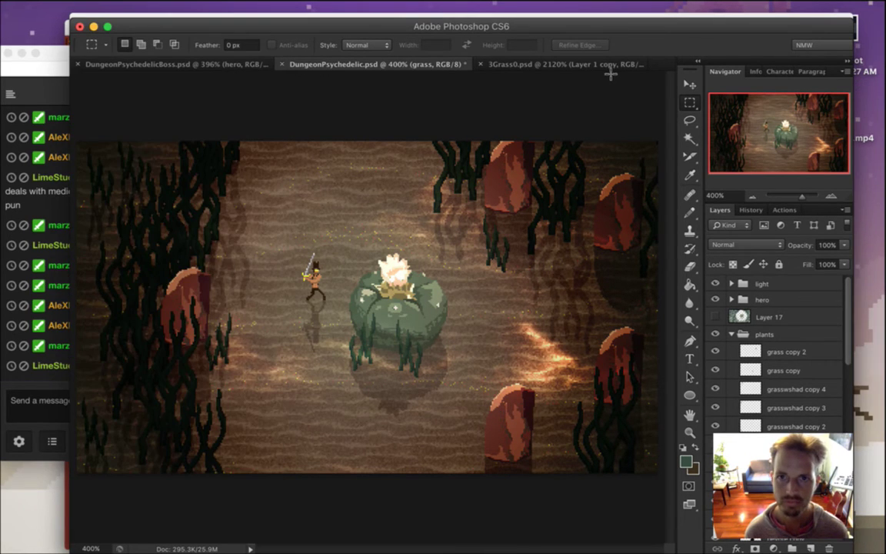
# In 3Grass0.psd, rename Layer 1 copy 2 as 0, Layer 1 copy 3 and copy 4 as 1, and Layer 1 copy as 2
pyautogui.click(605, 65)
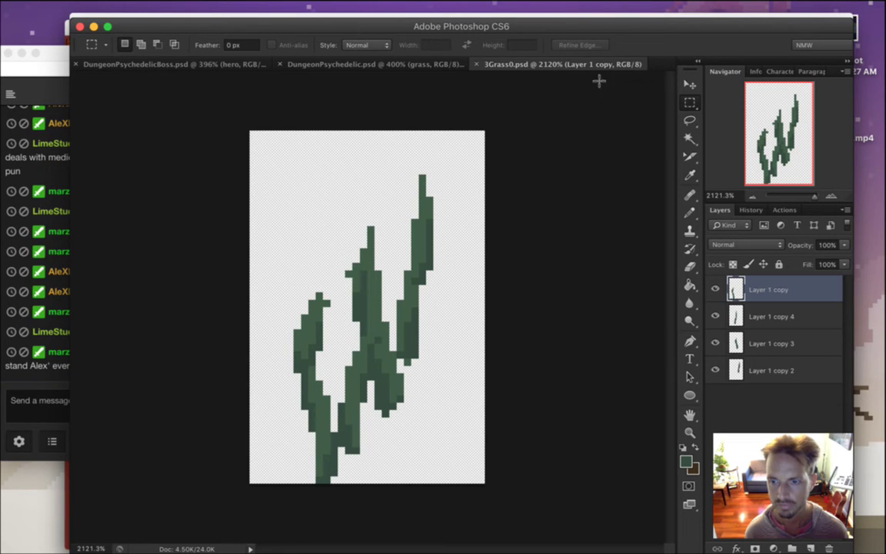
pyautogui.doubleClick(776, 371)
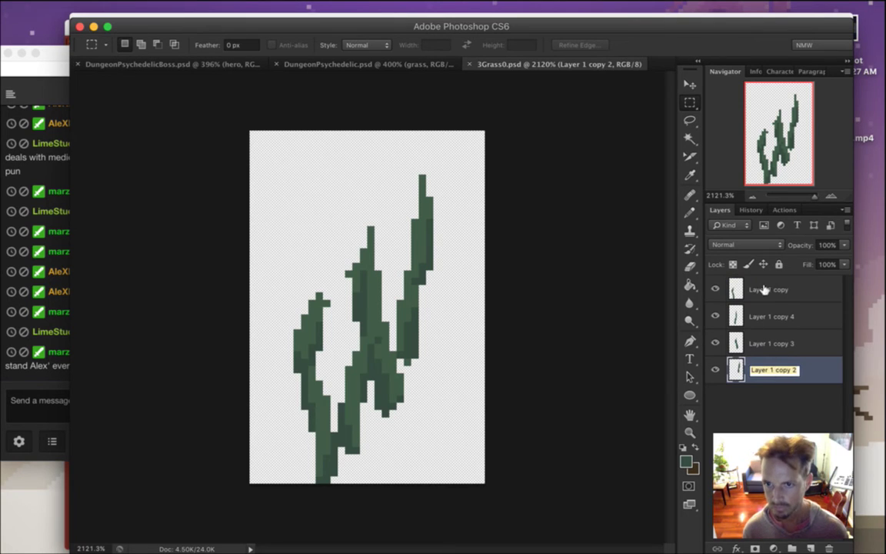
pyautogui.write('0')
pyautogui.doubleClick(771, 343)
pyautogui.write('1')
pyautogui.doubleClick(772, 316)
pyautogui.write('2')
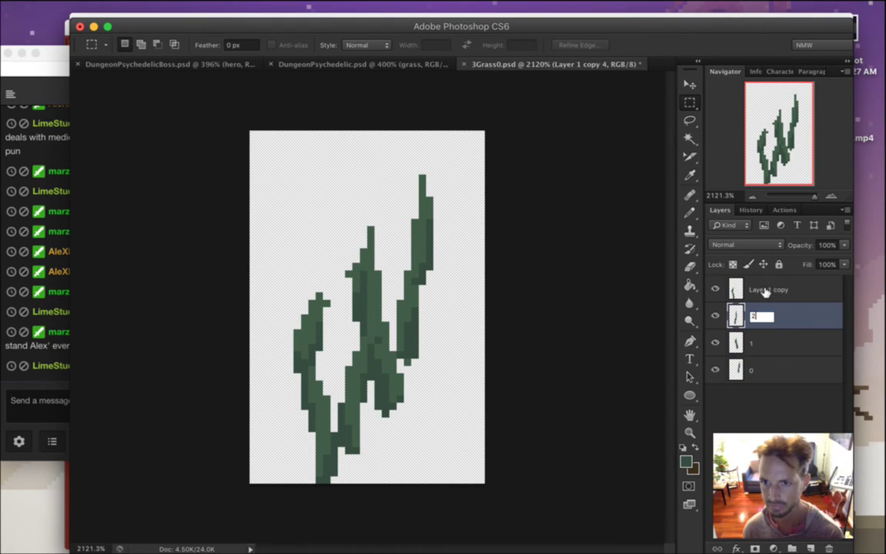
pyautogui.doubleClick(769, 290)
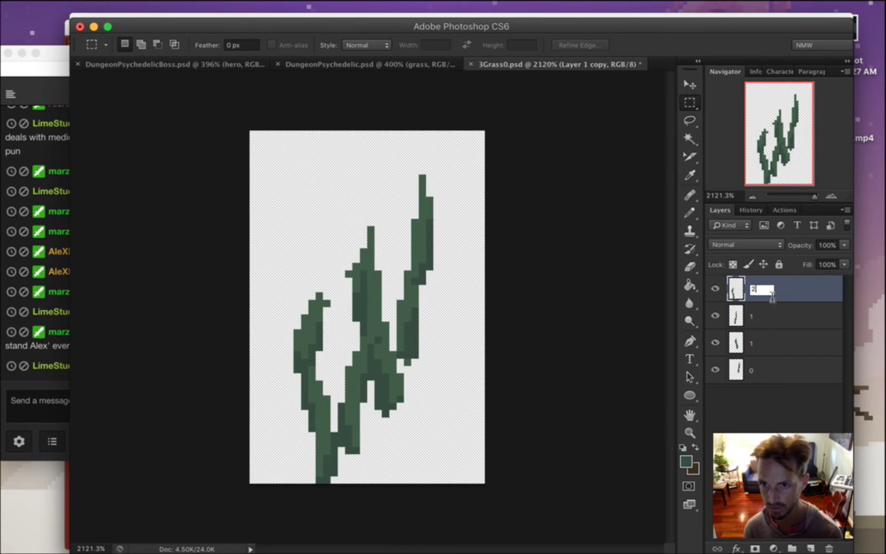
pyautogui.write('2')
pyautogui.press('Return')
pyautogui.click(772, 317)
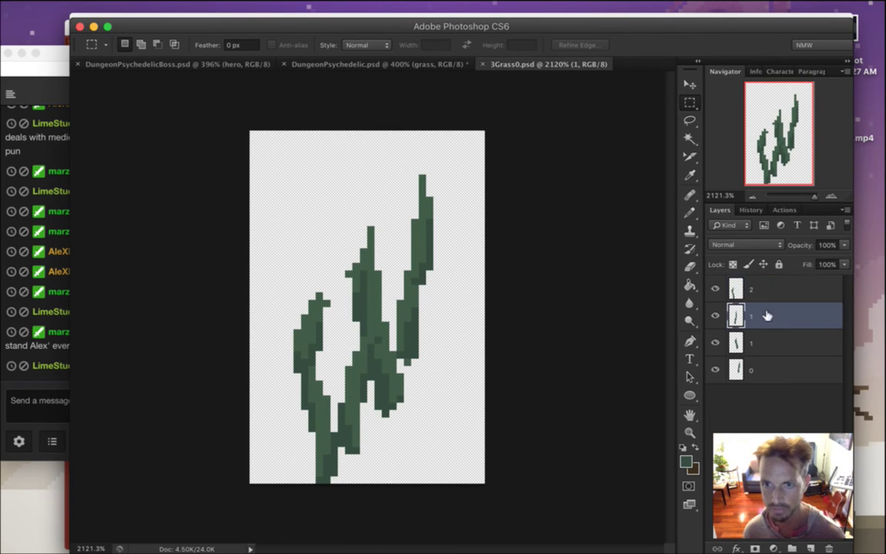
# Open the Timeline for 3Grass0.psd and create a video timeline from the blade layers
pyautogui.click(424, 8)
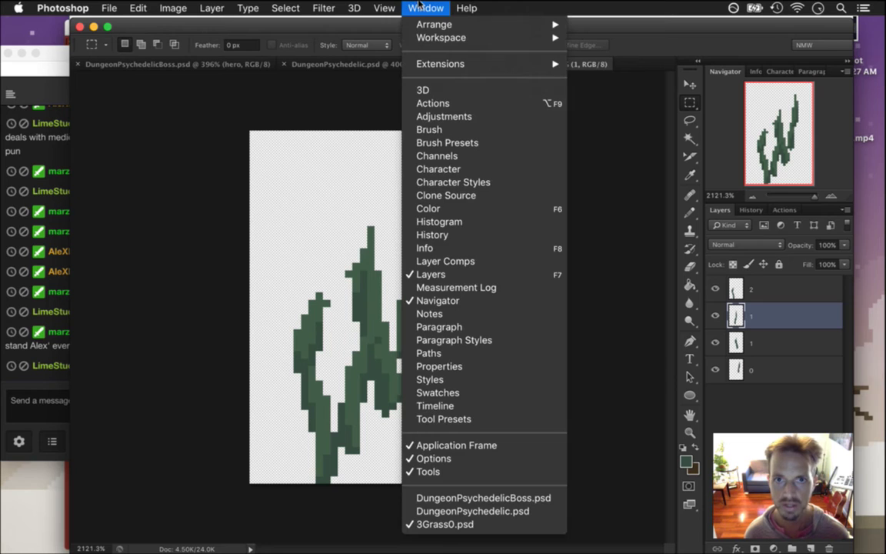
pyautogui.click(448, 405)
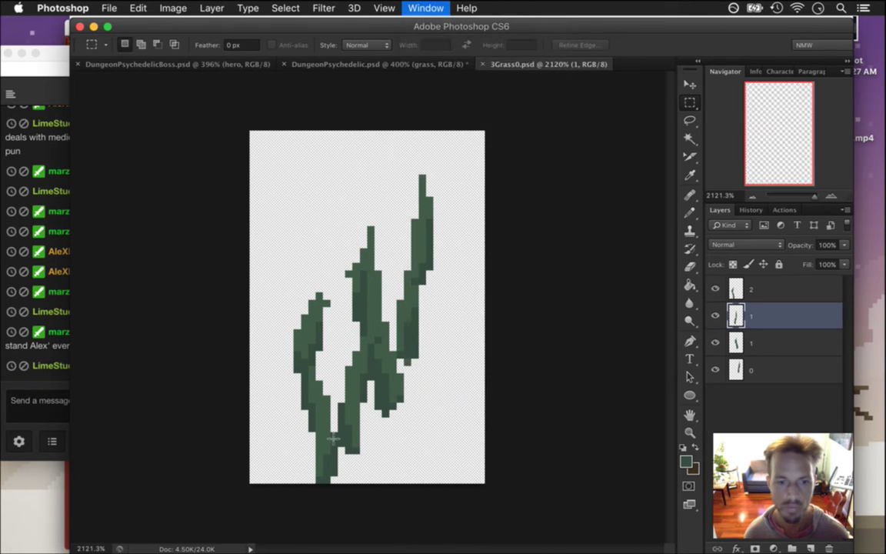
pyautogui.click(333, 519)
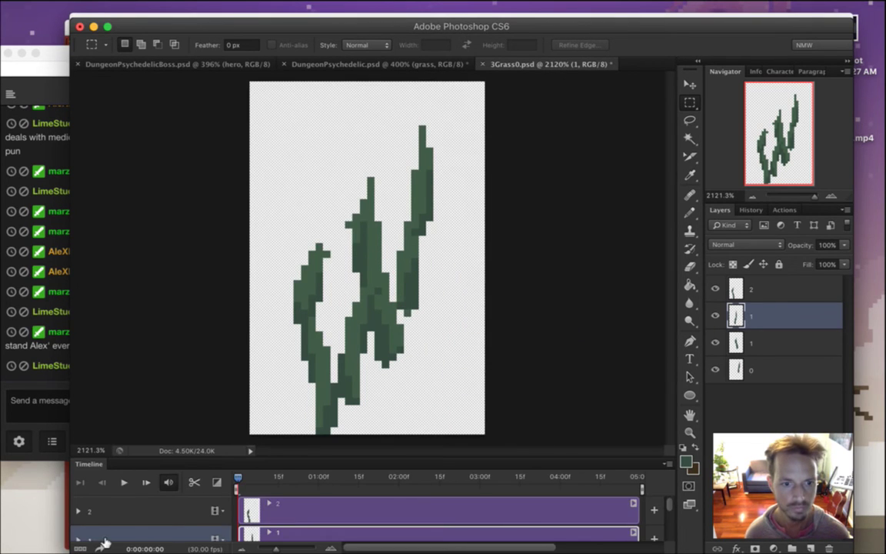
# Convert the 3Grass0.psd timeline to a frame animation with a 0.1 second frame delay and Forever looping
pyautogui.click(83, 542)
pyautogui.click(93, 534)
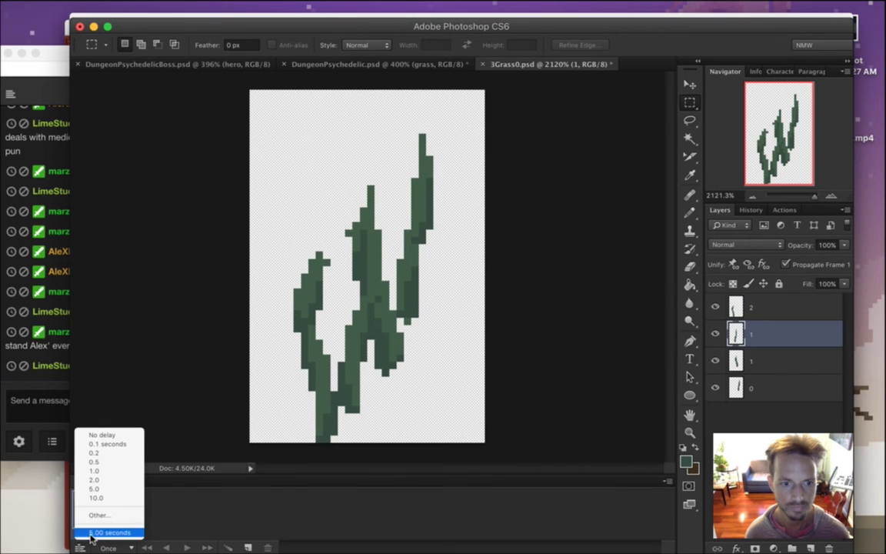
pyautogui.click(92, 392)
pyautogui.click(117, 546)
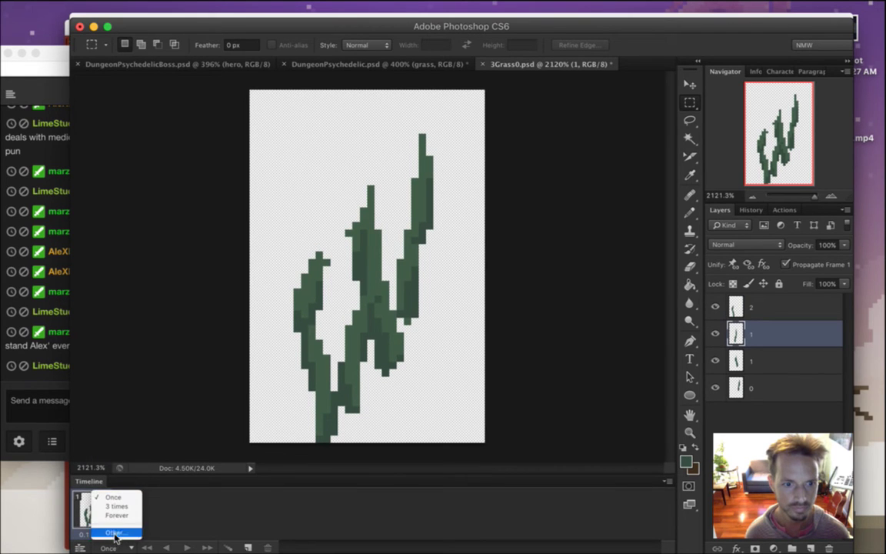
pyautogui.click(110, 469)
# Turn off Propagate Frame 1 for the grass blade layers 2, 1, 1 and 0
pyautogui.click(786, 264)
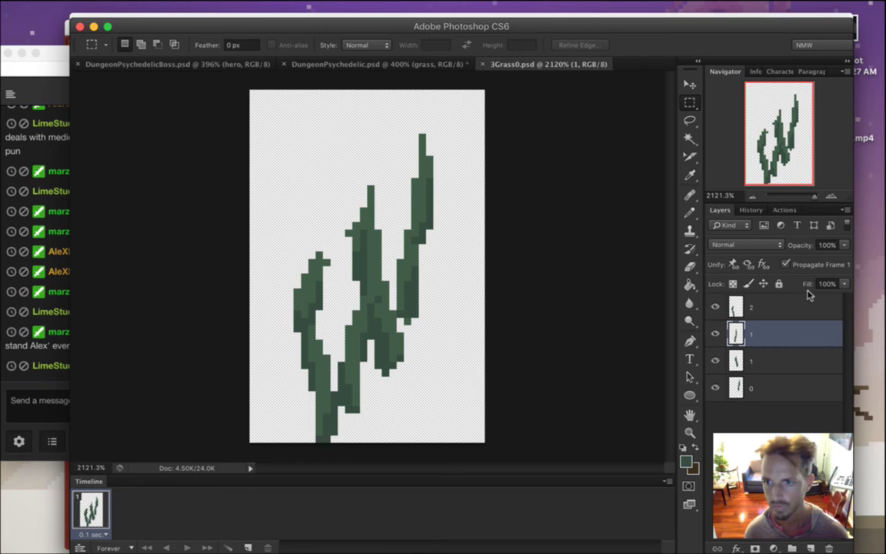
pyautogui.click(770, 306)
pyautogui.click(775, 338)
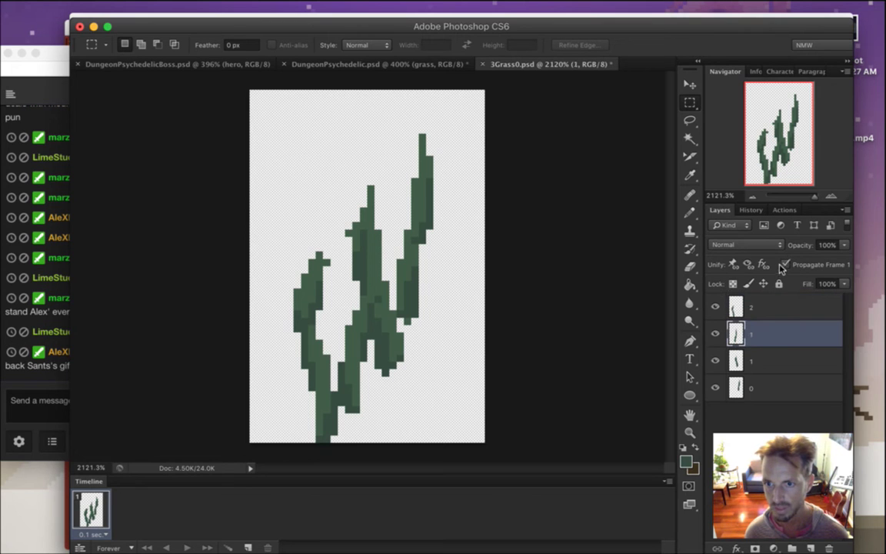
pyautogui.click(769, 350)
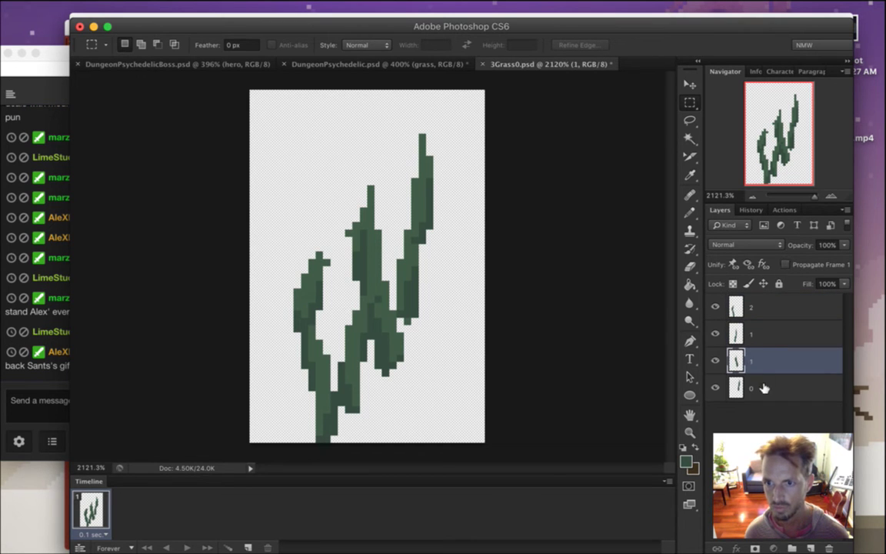
pyautogui.click(764, 387)
pyautogui.click(786, 264)
pyautogui.click(769, 309)
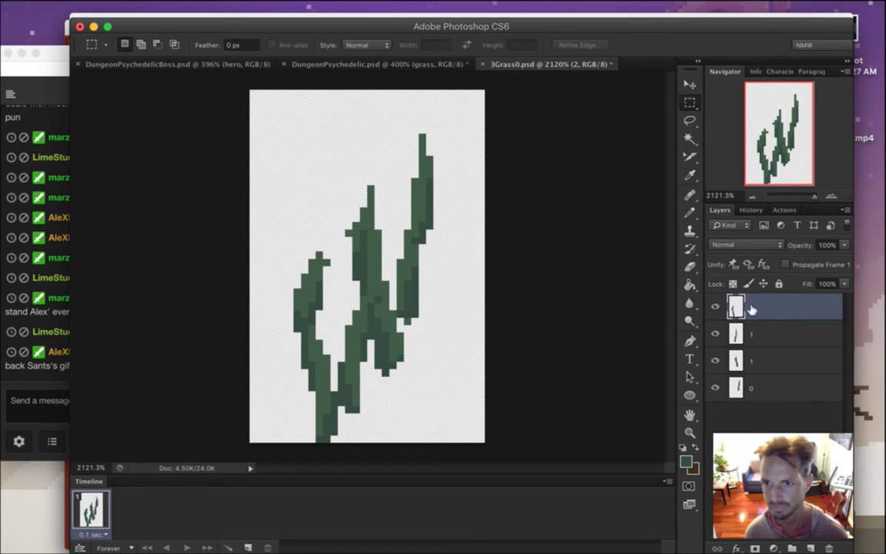
# Read the latest viewer messages in the Twitch chat and return to Photoshop
pyautogui.click(37, 392)
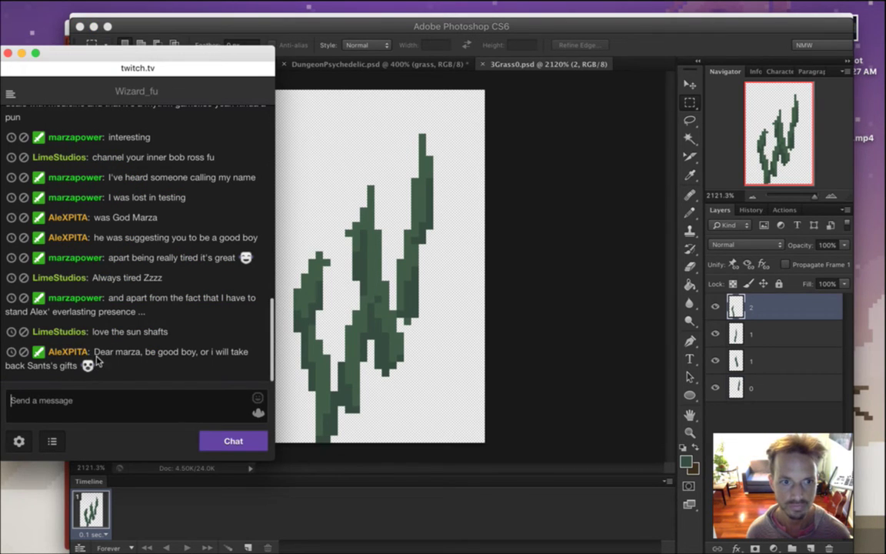
pyautogui.moveTo(121, 304); pyautogui.dragTo(153, 314)
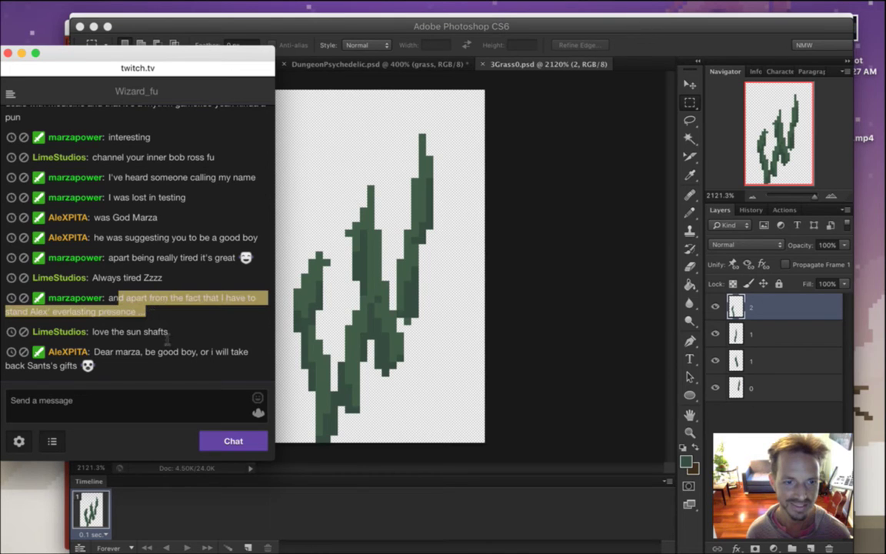
pyautogui.moveTo(103, 312); pyautogui.dragTo(153, 311)
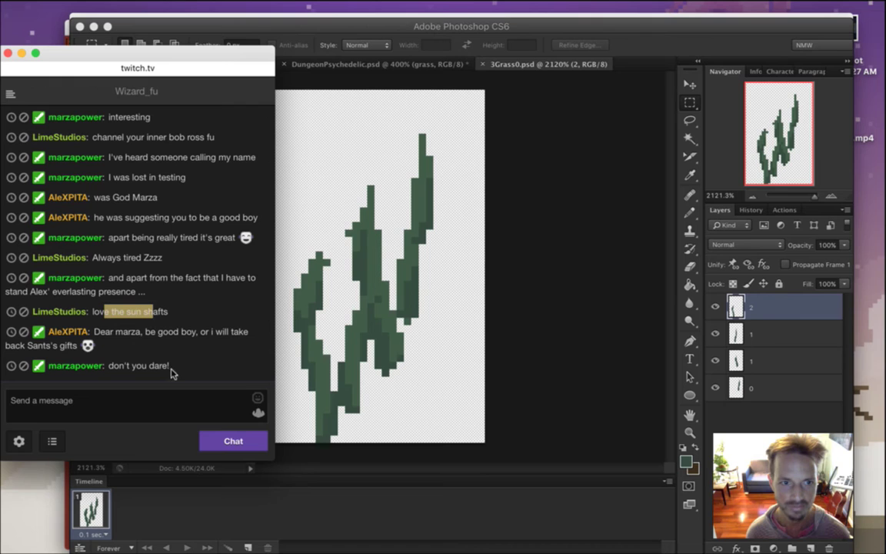
pyautogui.tripleClick(99, 333)
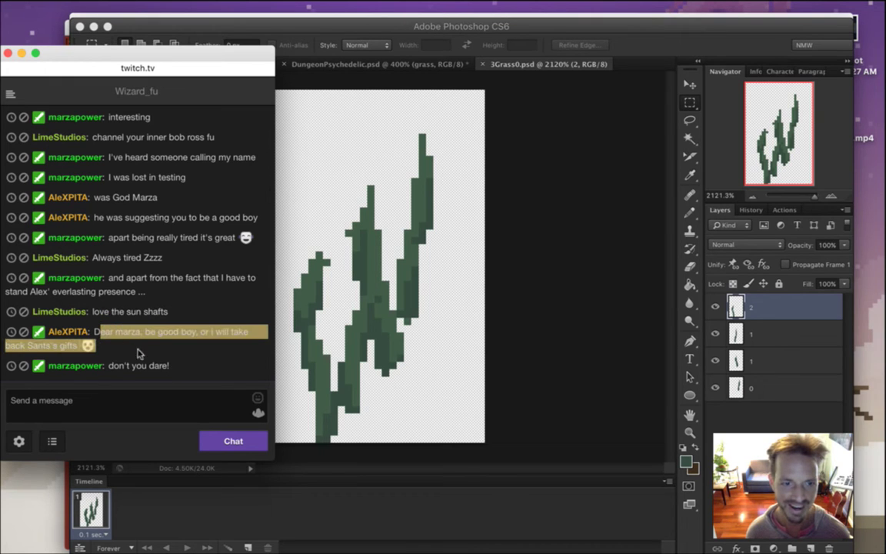
pyautogui.click(176, 359)
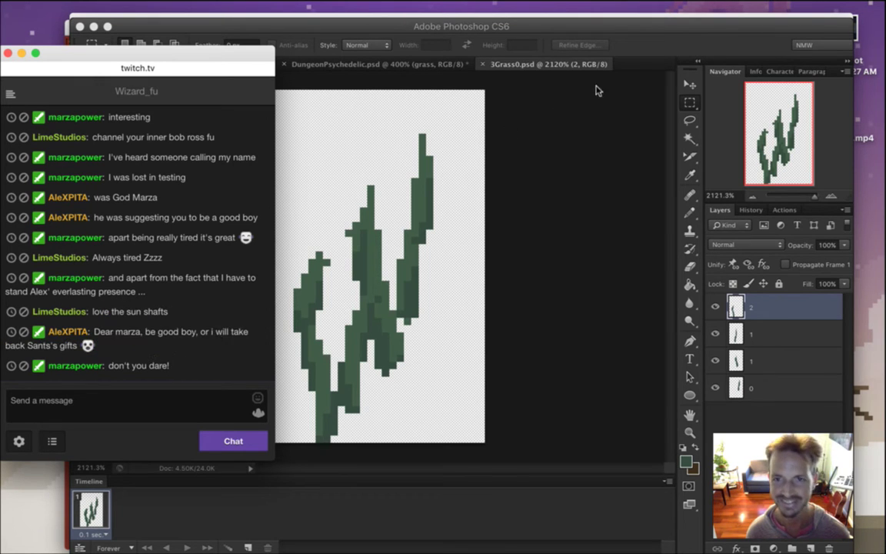
pyautogui.click(634, 51)
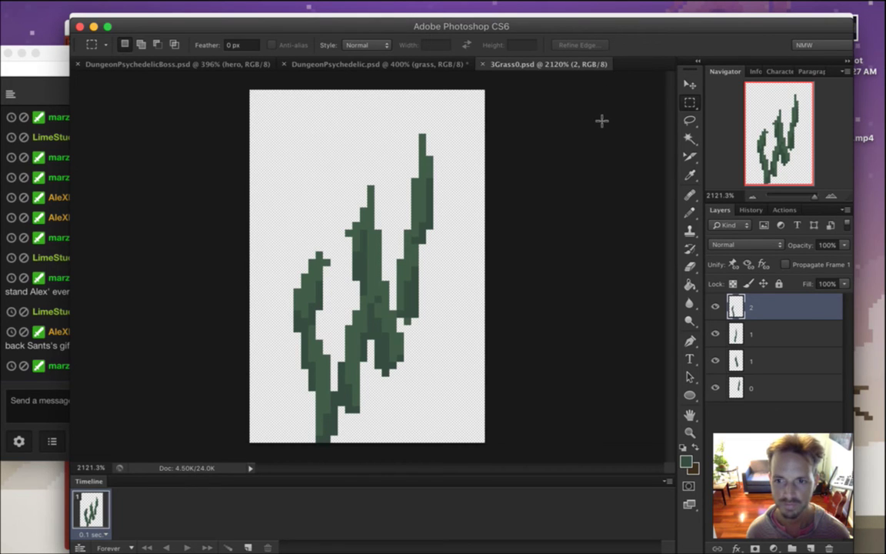
# Hide layer 2 and both layers named 1 to isolate blade 0, and duplicate layer 0
pyautogui.click(732, 388)
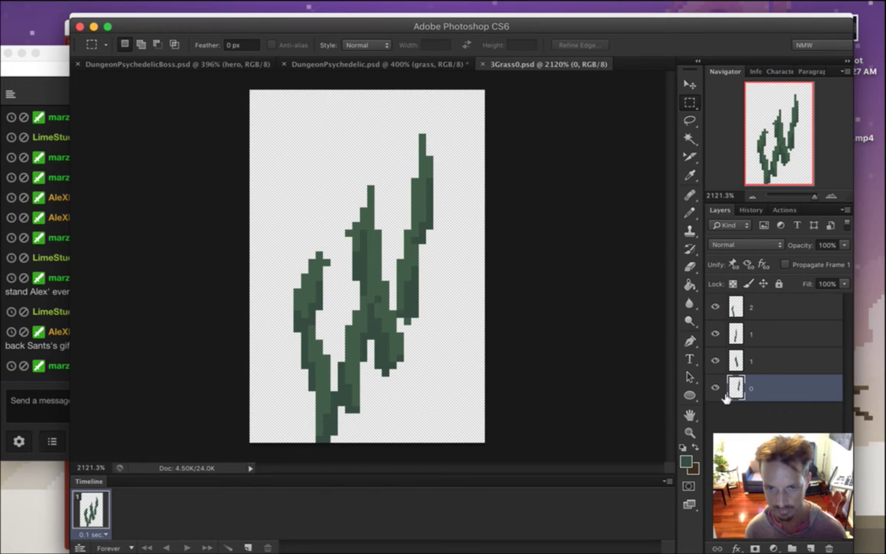
pyautogui.moveTo(716, 361); pyautogui.dragTo(716, 308)
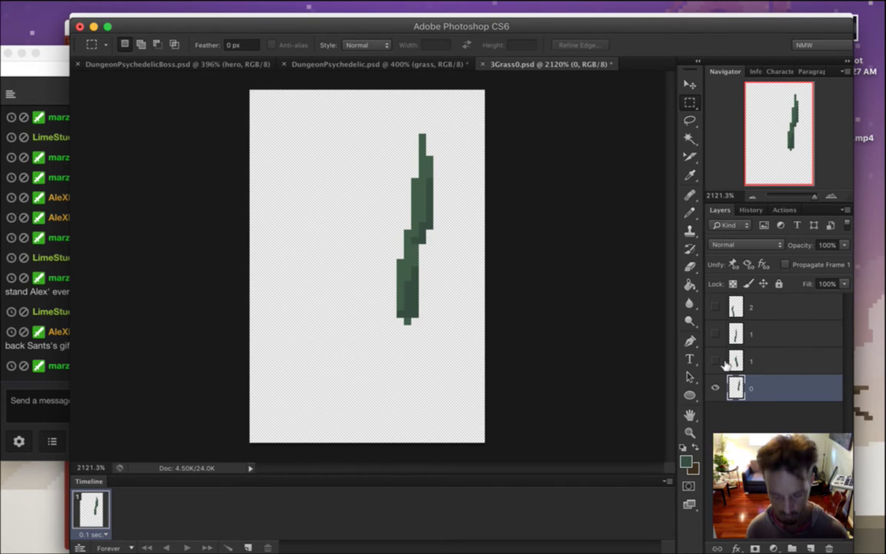
pyautogui.press('super+j')
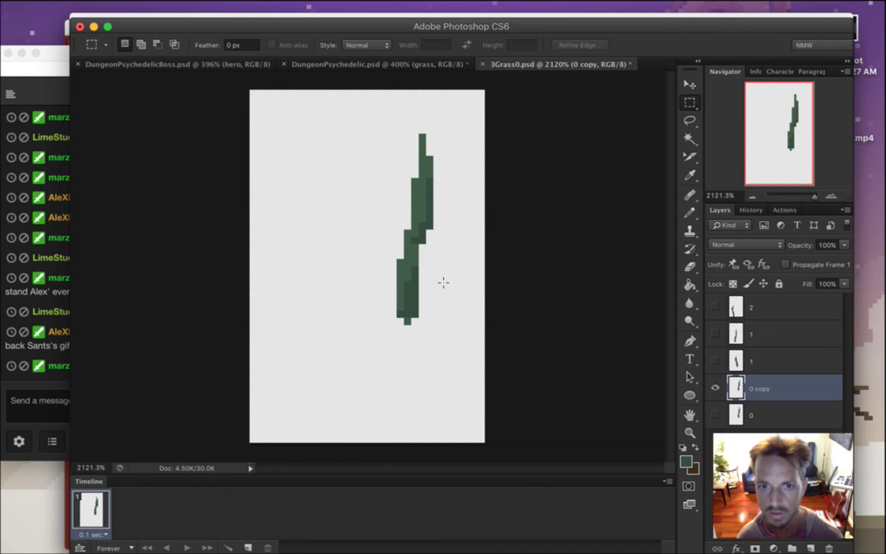
pyautogui.press('l')
pyautogui.press('m')
pyautogui.moveTo(367, 127)
pyautogui.mouseDown()
pyautogui.moveTo(456, 248)
pyautogui.moveTo(454, 241)
pyautogui.mouseUp()
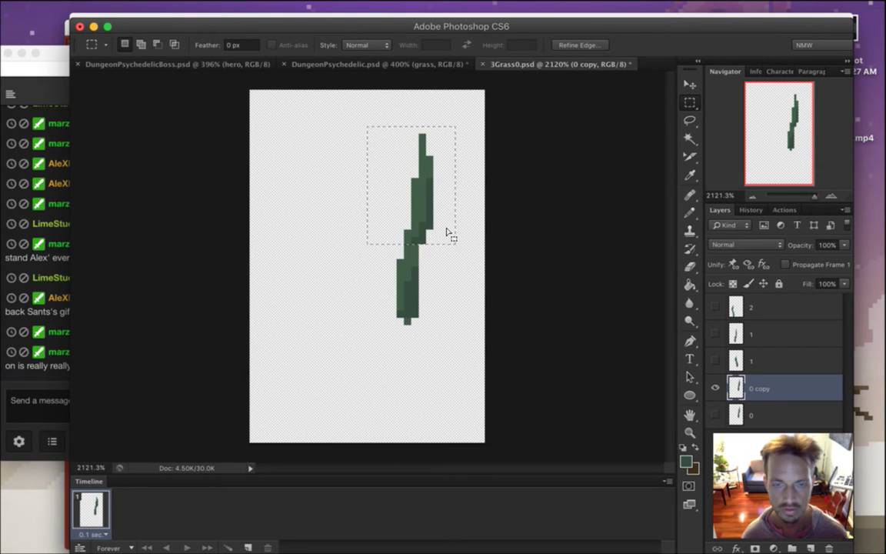
pyautogui.hotkey('ctrl', 'd')
# On layer 0 copy, redraw the blade's upper part one pixel further left with sampled greens and erase the leftover pixels along its right edge
pyautogui.press('i')
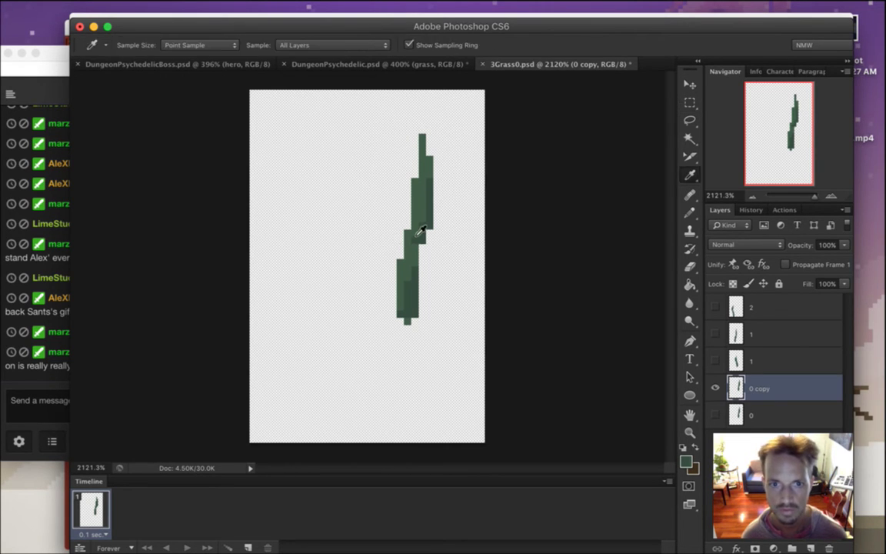
pyautogui.press('b')
pyautogui.moveTo(408, 229)
pyautogui.mouseDown()
pyautogui.moveTo(415, 144)
pyautogui.moveTo(428, 156)
pyautogui.moveTo(415, 146)
pyautogui.mouseUp()
pyautogui.press('e')
pyautogui.press('i')
pyautogui.press('b')
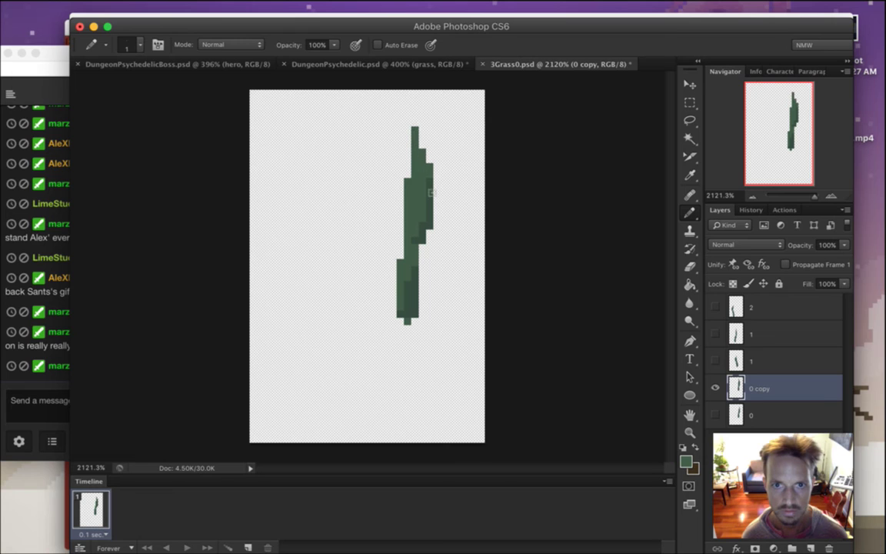
pyautogui.press('i')
pyautogui.press('b')
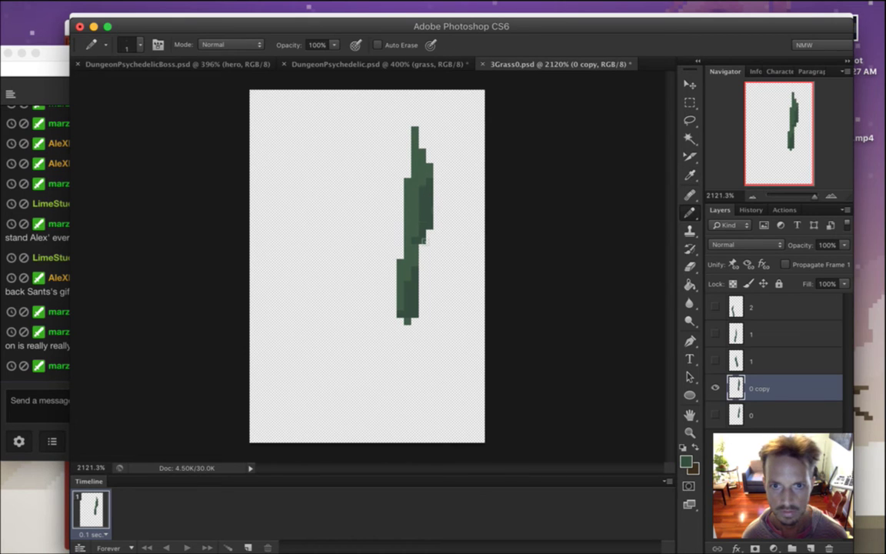
pyautogui.press('e')
pyautogui.moveTo(428, 182); pyautogui.dragTo(429, 229)
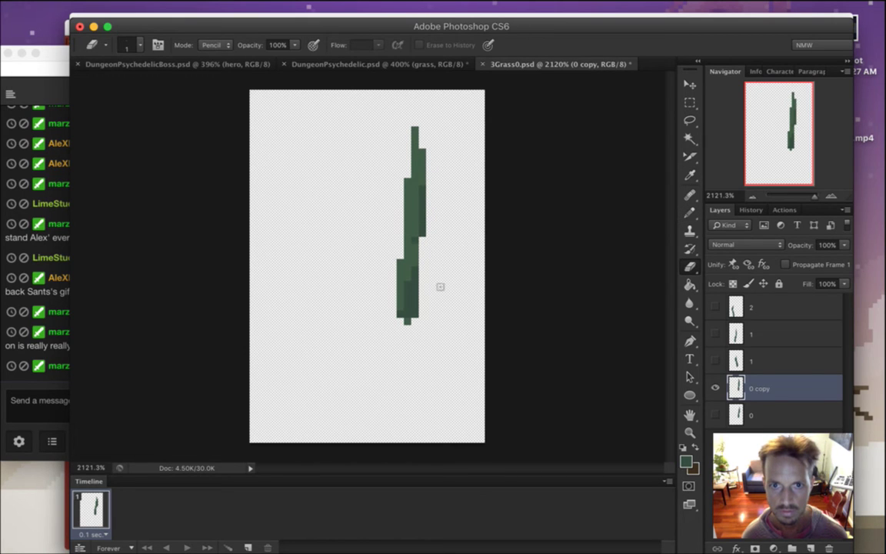
# Toggle the visibility of layers 0 and 0 copy to compare the original blade with the redrawn one
pyautogui.click(716, 388)
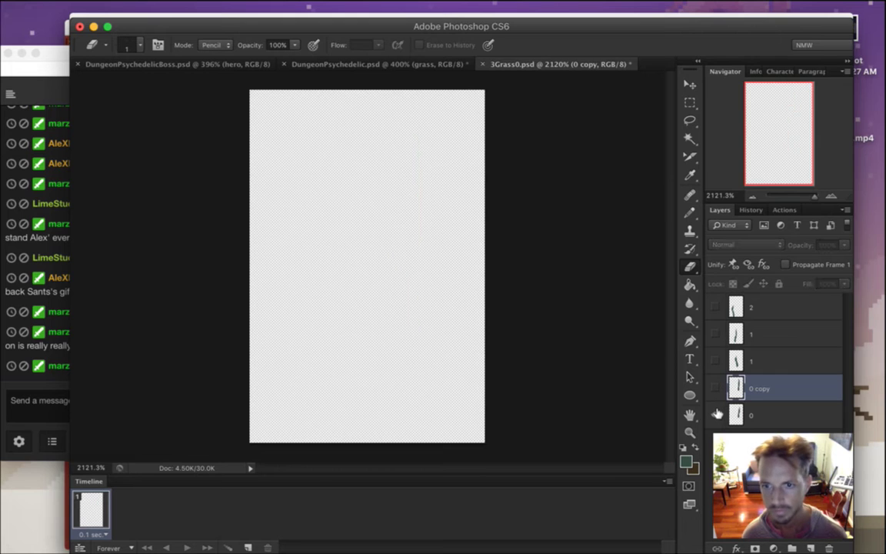
pyautogui.click(715, 415)
pyautogui.click(715, 389)
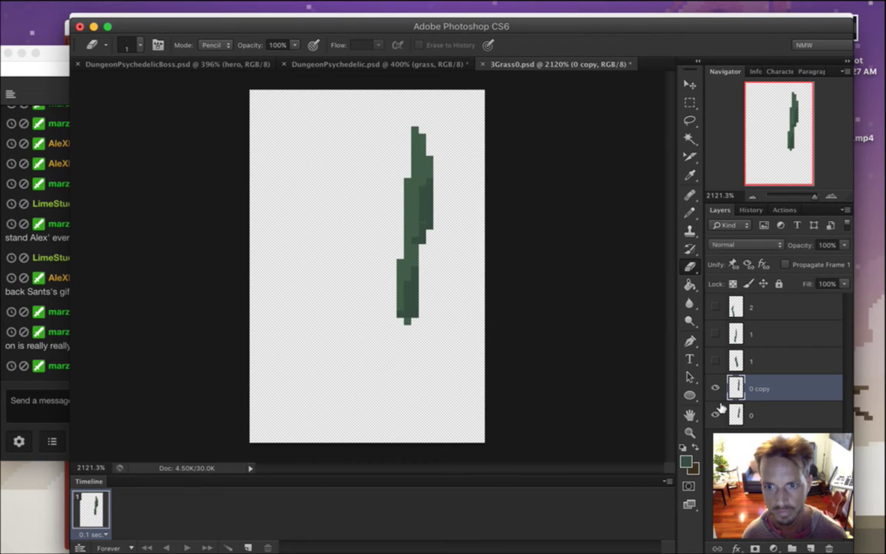
pyautogui.click(715, 416)
pyautogui.click(716, 415)
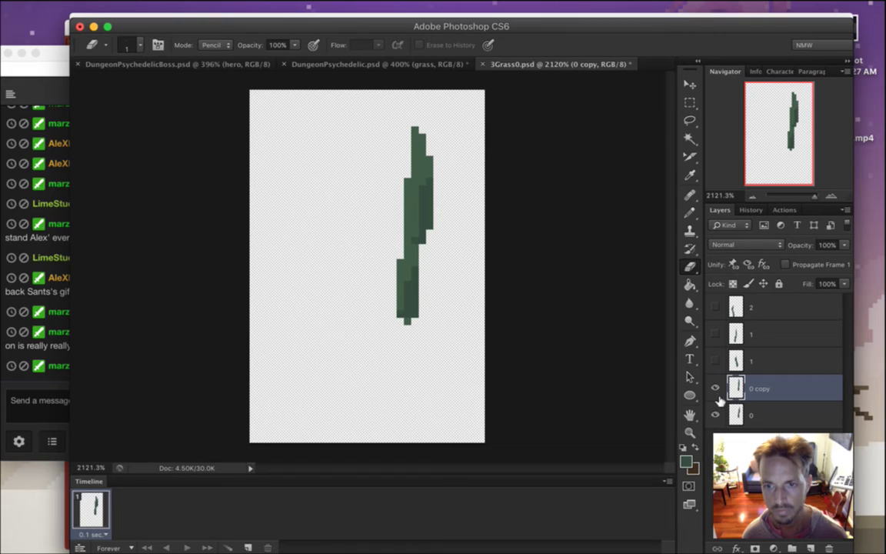
# Add a second animation frame showing only layer 0 copy, and compare it with frame 1
pyautogui.click(248, 547)
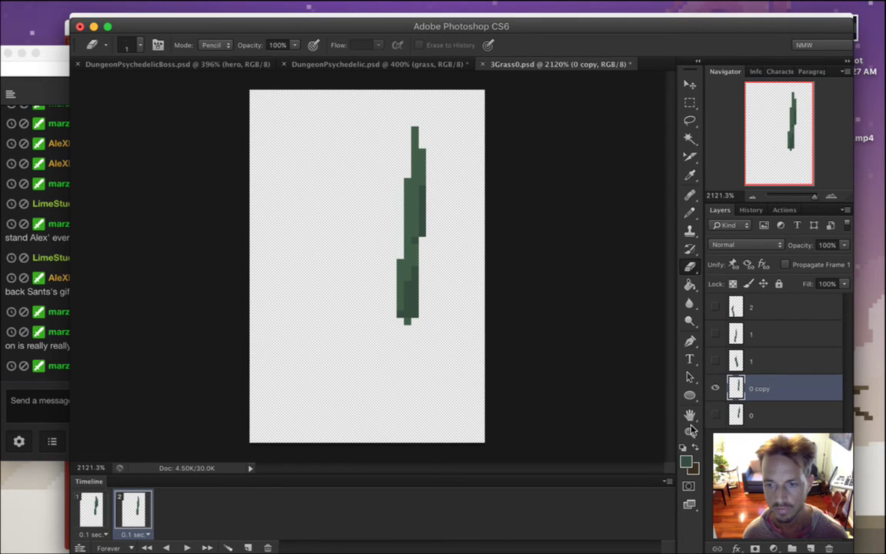
pyautogui.click(90, 510)
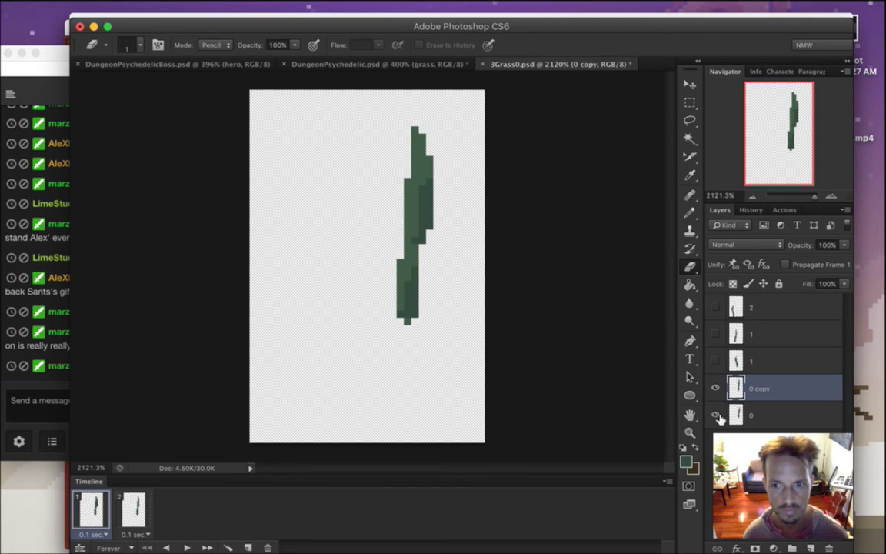
pyautogui.click(134, 510)
pyautogui.click(91, 510)
pyautogui.click(129, 512)
# Read the Twitch chat comments about the new location and the secret dungeon, and go back to Photoshop
pyautogui.click(43, 362)
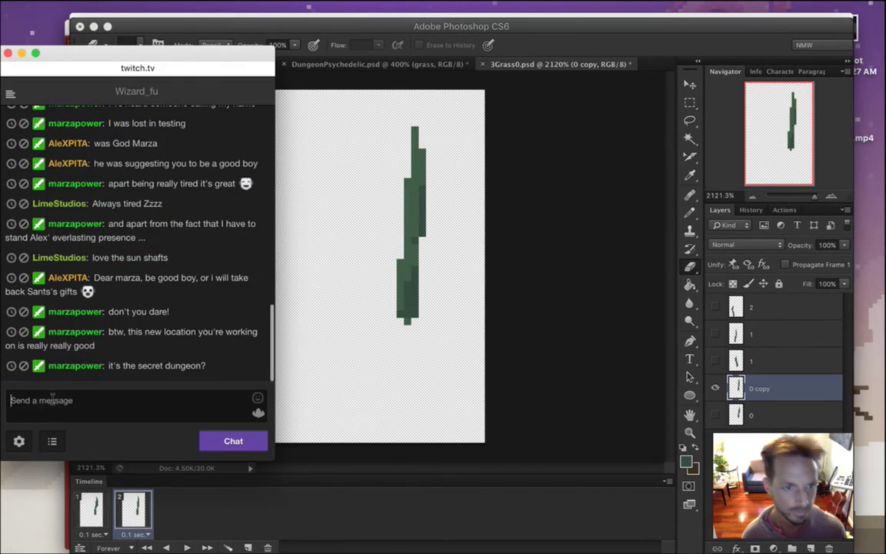
pyautogui.moveTo(136, 366); pyautogui.dragTo(234, 355)
pyautogui.click(173, 344)
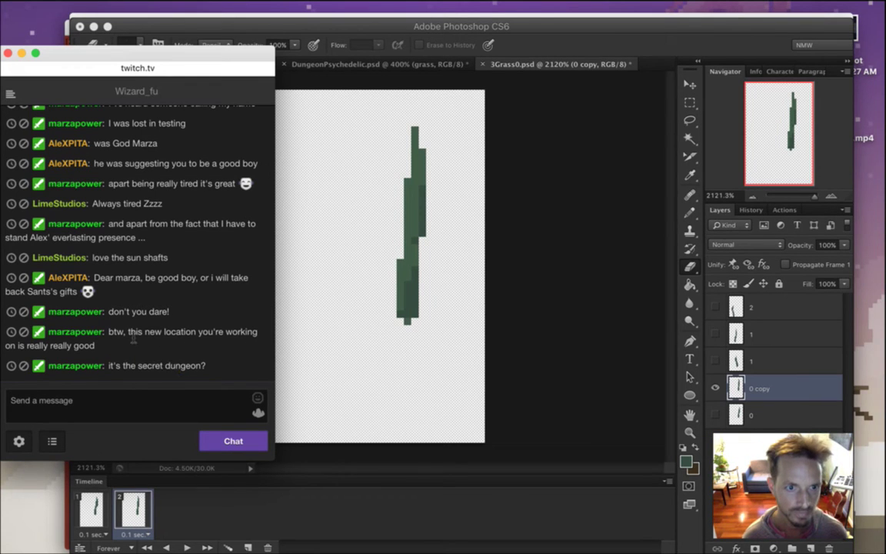
pyautogui.moveTo(133, 339); pyautogui.dragTo(154, 348)
pyautogui.click(500, 272)
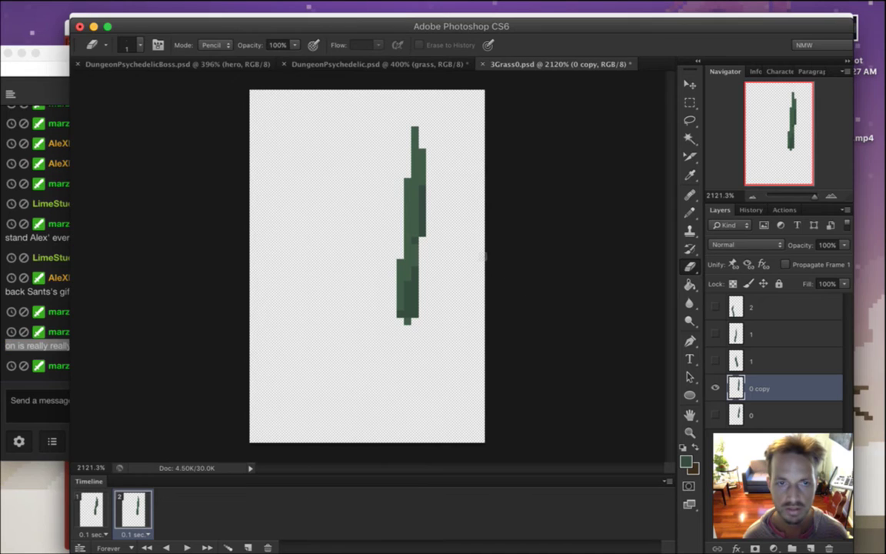
# Show the DungeonPsychedelicBoss.psd scene and read the Twitch chat question about Steam Greenlight and Steam cards
pyautogui.click(233, 66)
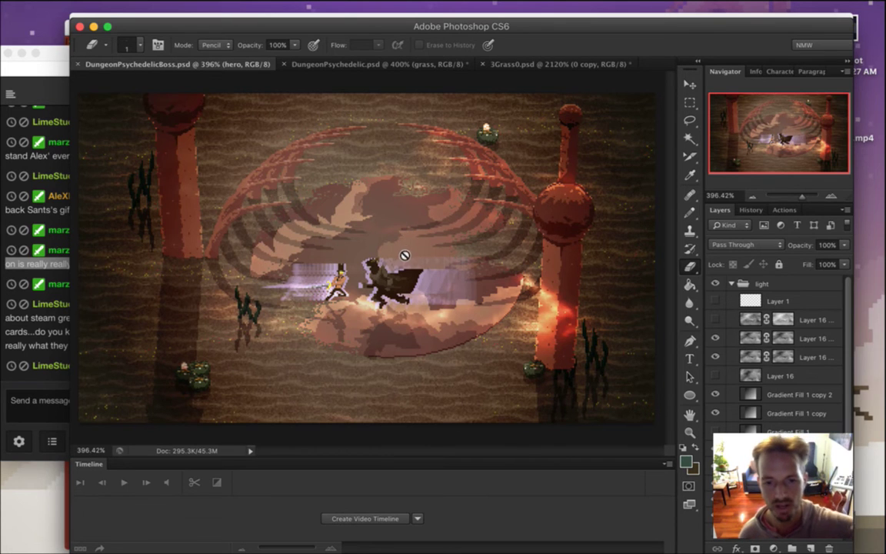
pyautogui.click(24, 363)
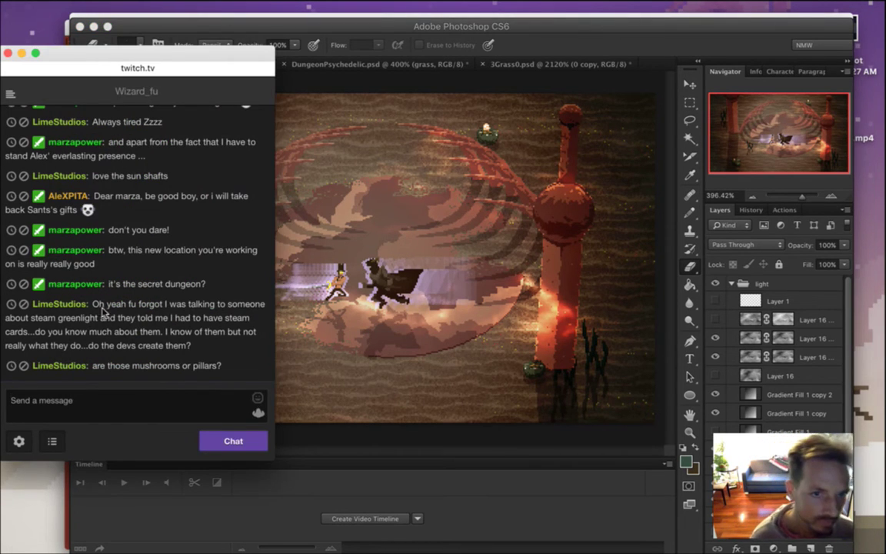
pyautogui.moveTo(99, 305); pyautogui.dragTo(125, 317)
pyautogui.click(142, 346)
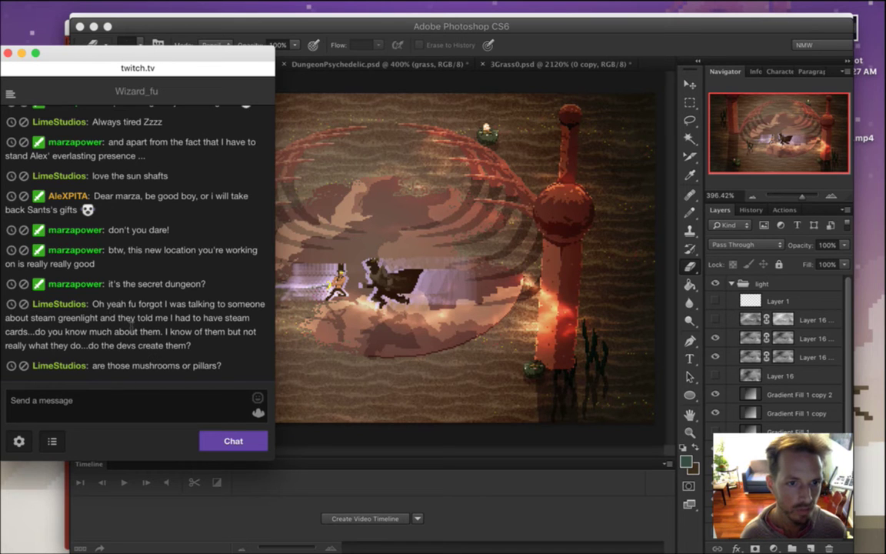
pyautogui.moveTo(112, 305); pyautogui.dragTo(182, 355)
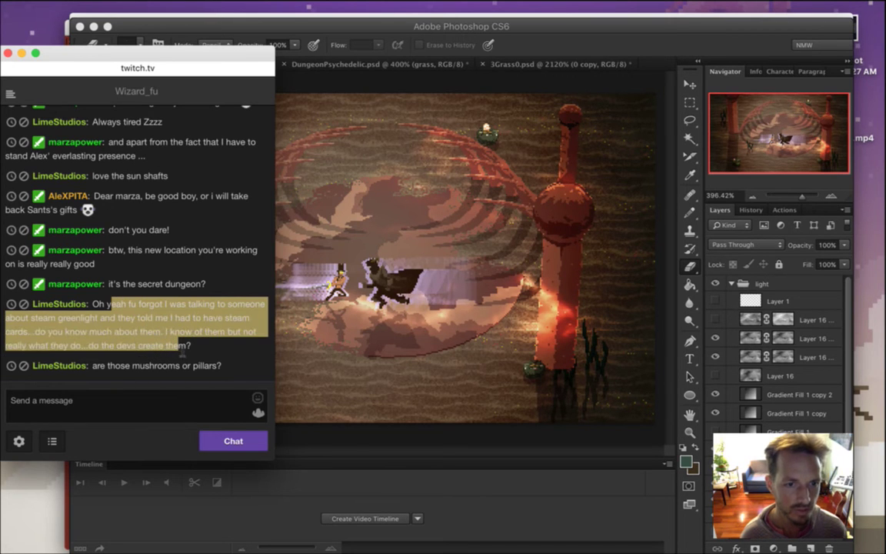
pyautogui.click(188, 352)
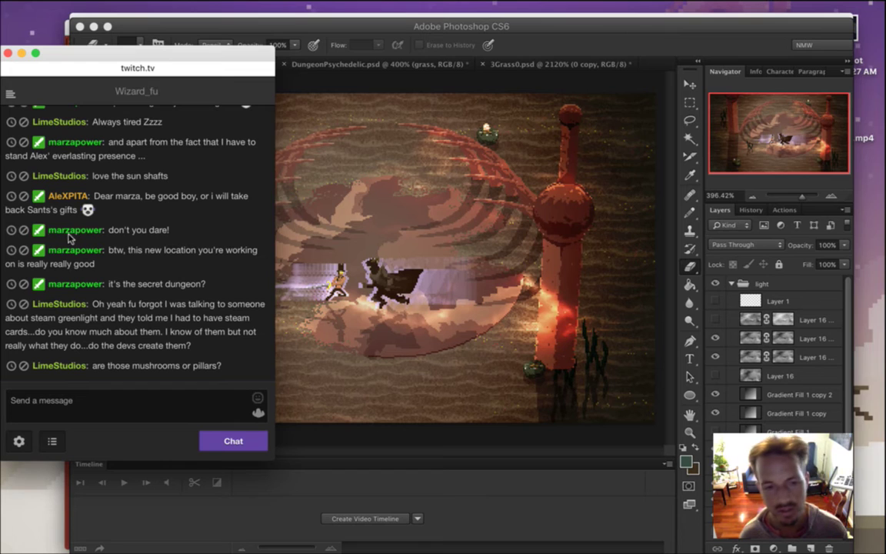
pyautogui.moveTo(113, 304); pyautogui.dragTo(146, 336)
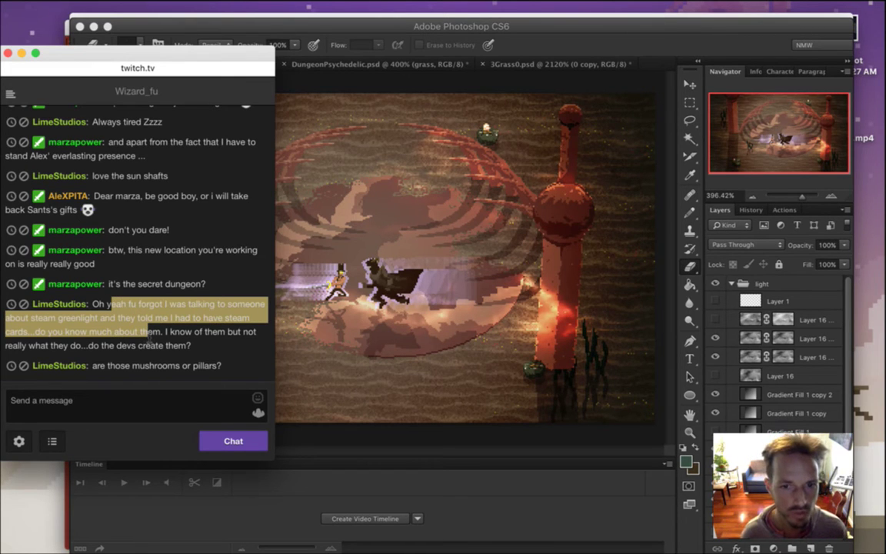
pyautogui.click(180, 351)
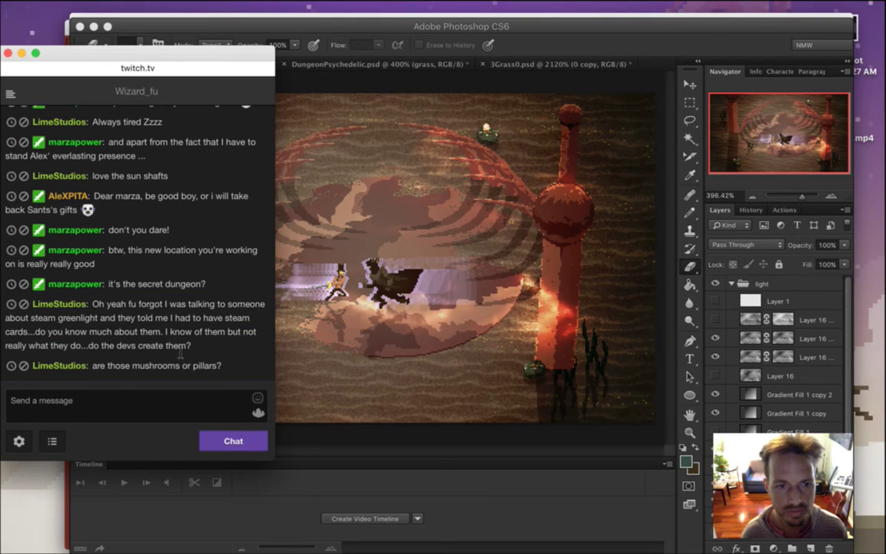
# Read the Twitch chat question about whether those are mushrooms or pillars, and return to the boss scene in Photoshop
pyautogui.moveTo(163, 331); pyautogui.dragTo(196, 358)
pyautogui.click(178, 328)
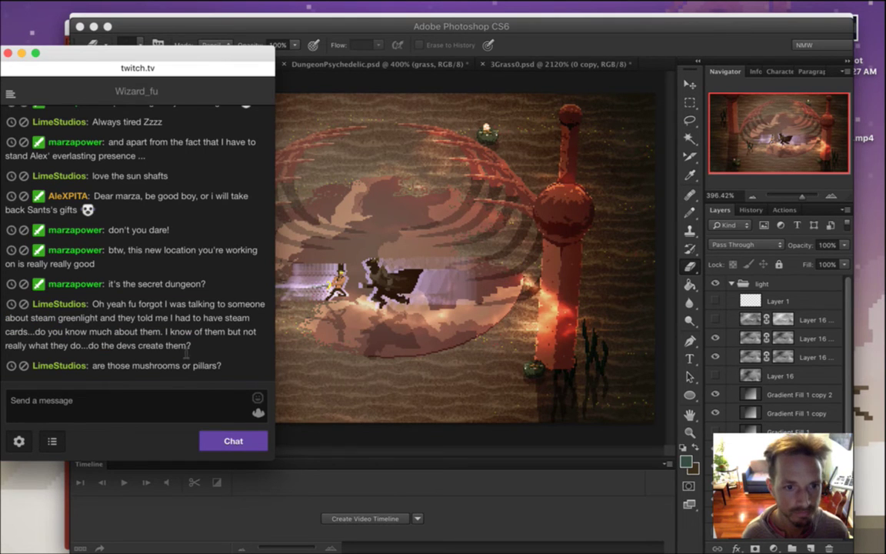
pyautogui.moveTo(223, 332); pyautogui.dragTo(203, 343)
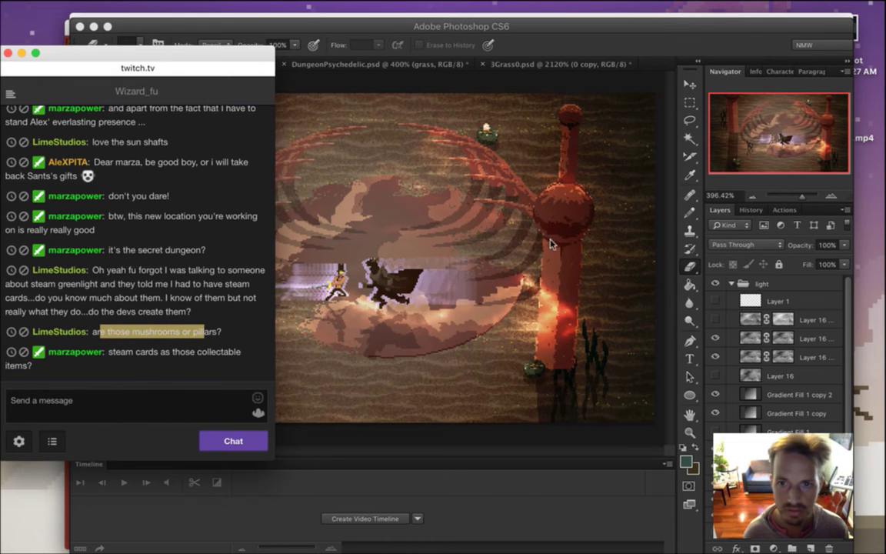
pyautogui.click(486, 199)
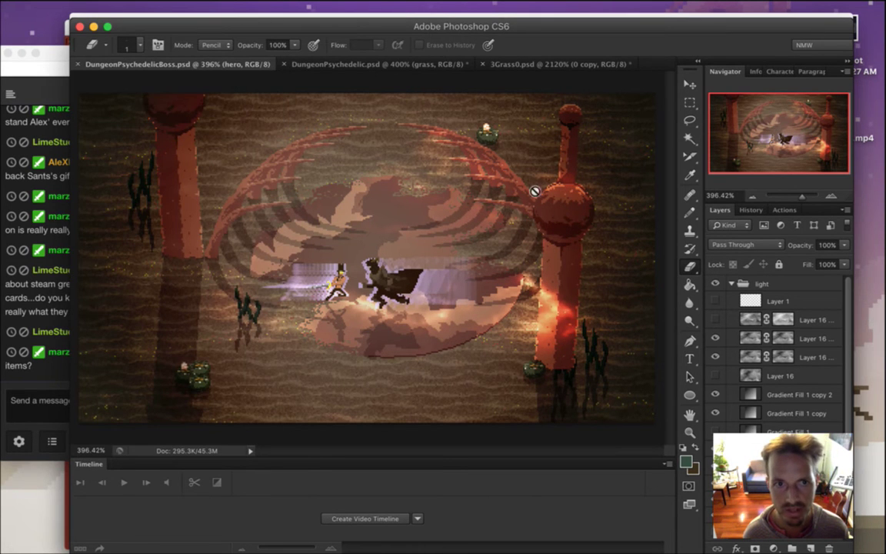
# Read the Twitch chat question about Steam cards as collectable items, and switch to the 3Grass0.psd document in Photoshop
pyautogui.click(5, 283)
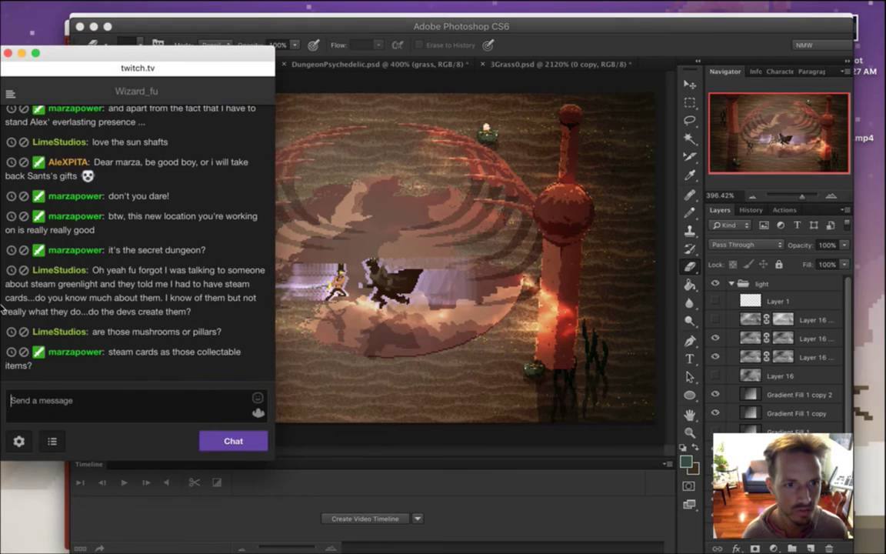
pyautogui.moveTo(109, 352); pyautogui.dragTo(125, 353)
pyautogui.moveTo(176, 367); pyautogui.dragTo(187, 372)
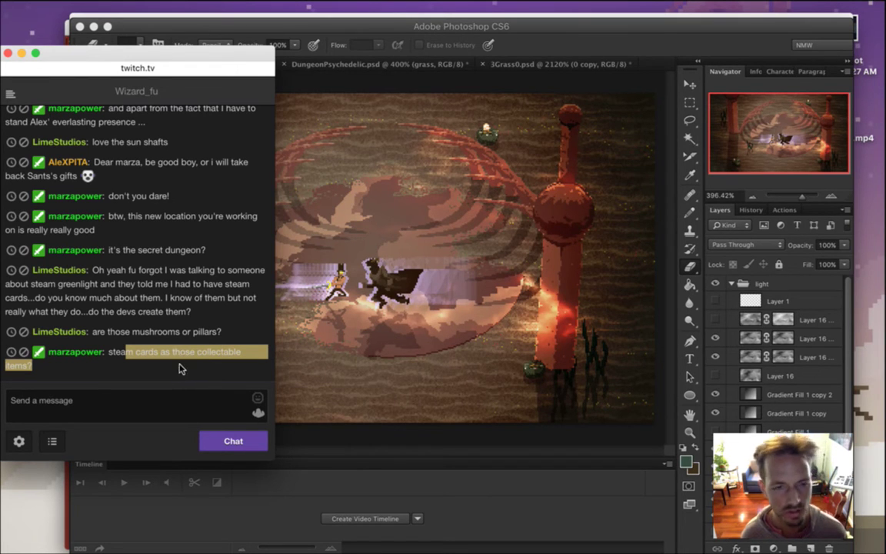
pyautogui.click(613, 48)
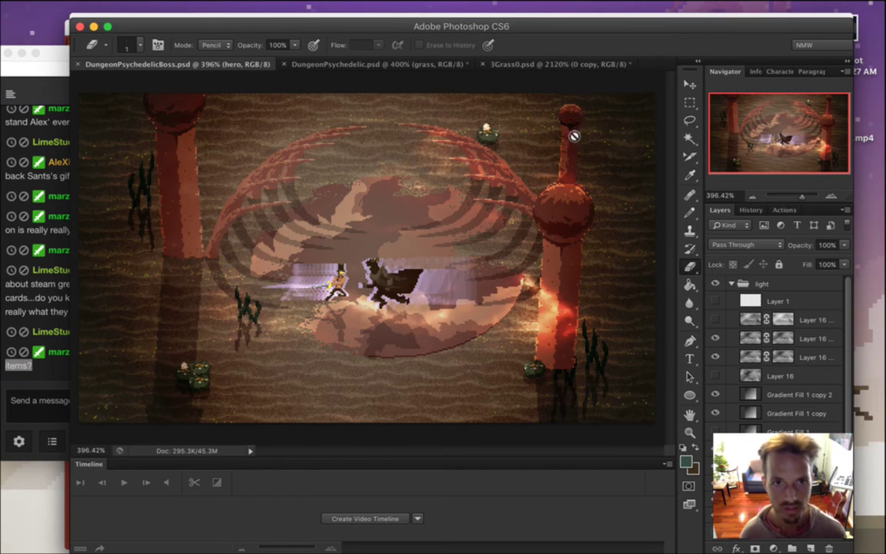
pyautogui.click(539, 65)
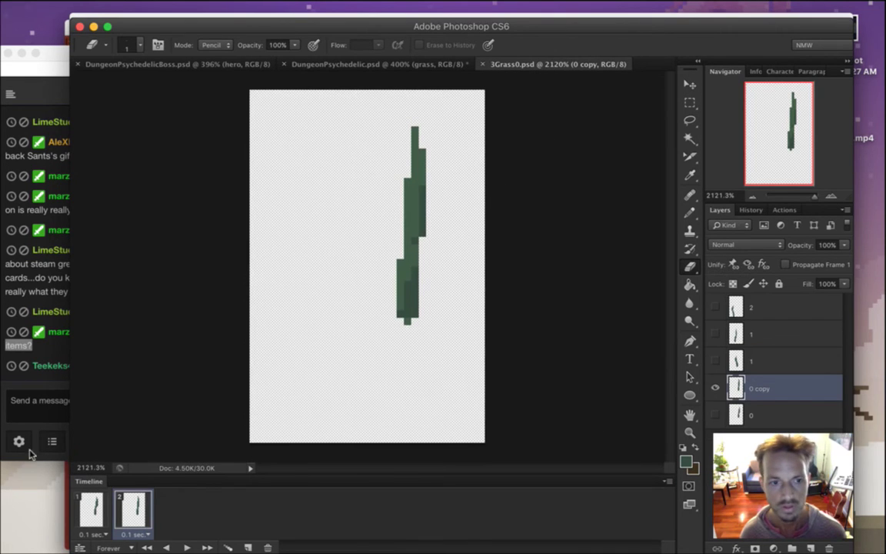
# Check the new Twitch chat messages and read the viewer's greeting
pyautogui.click(28, 347)
pyautogui.moveTo(122, 333); pyautogui.dragTo(192, 297)
pyautogui.click(214, 332)
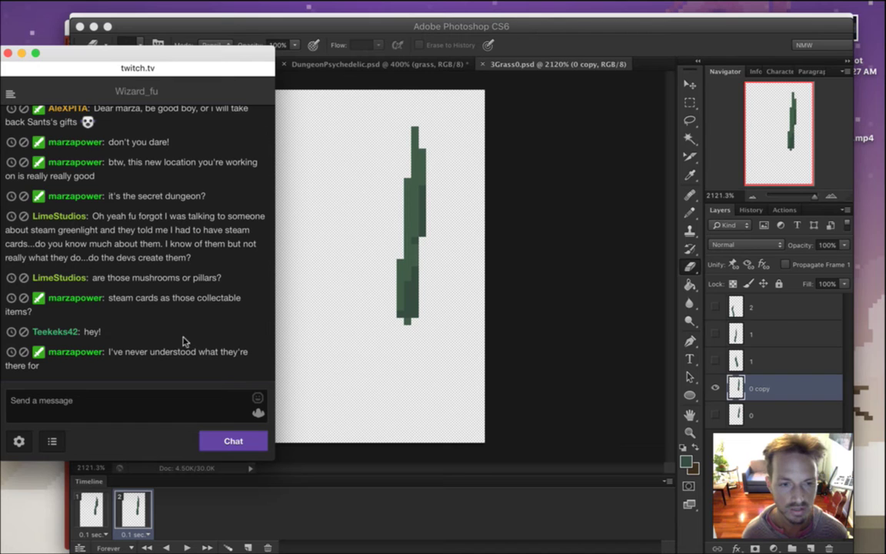
pyautogui.doubleClick(91, 333)
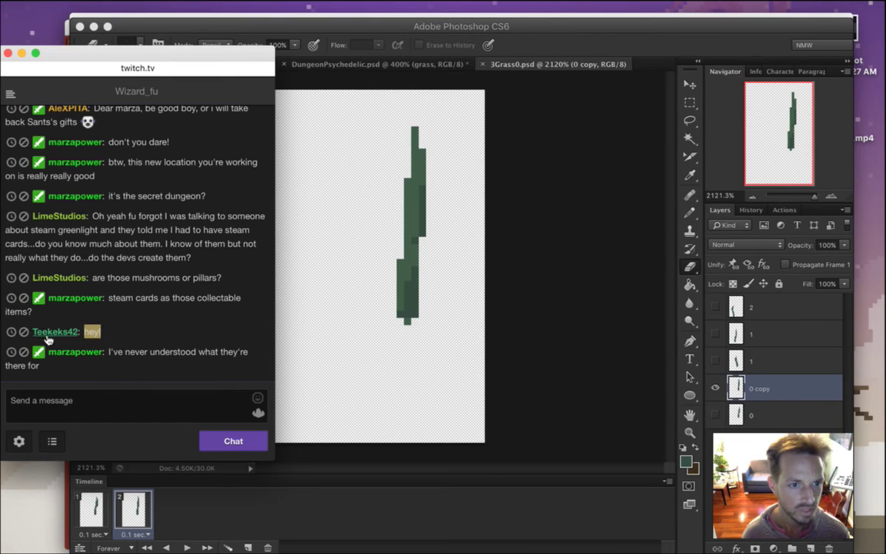
pyautogui.click(91, 337)
pyautogui.doubleClick(90, 333)
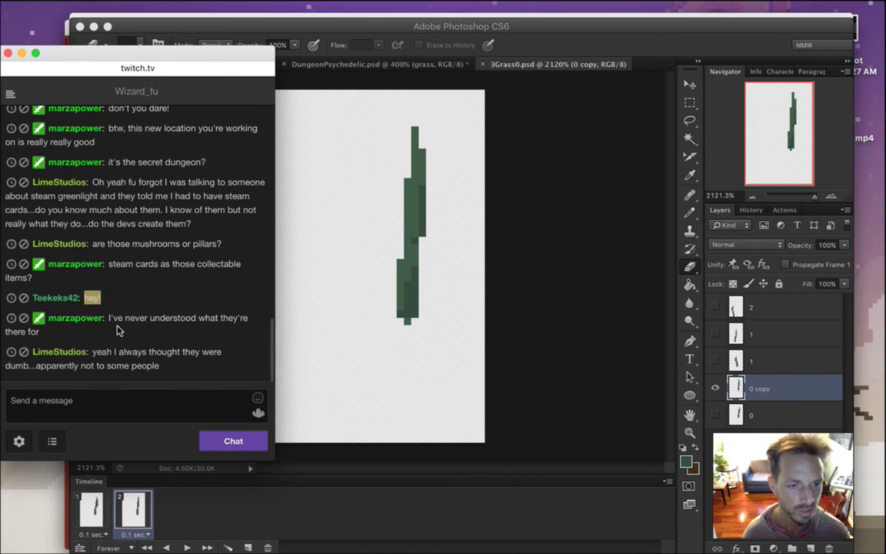
# Read the chat comments about the purpose of Steam cards and exchanging them, and go back to Photoshop
pyautogui.moveTo(117, 317); pyautogui.dragTo(165, 336)
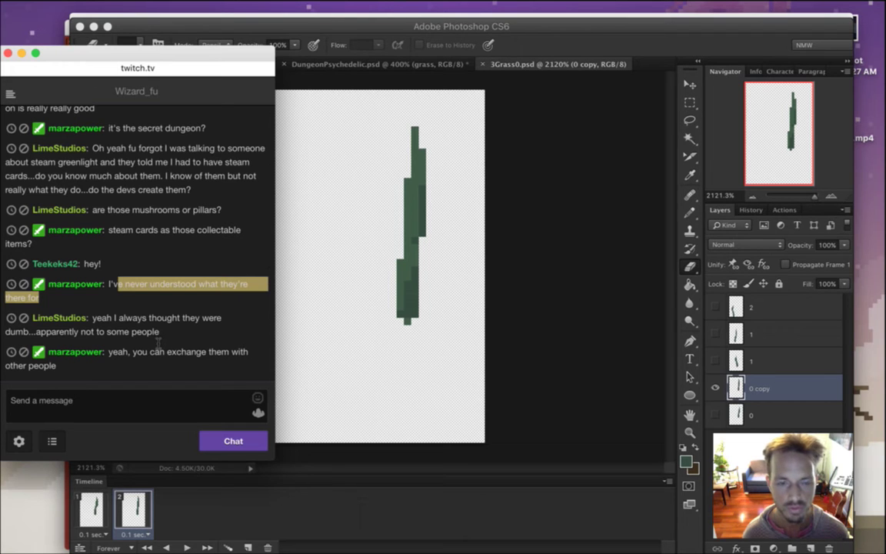
pyautogui.click(163, 339)
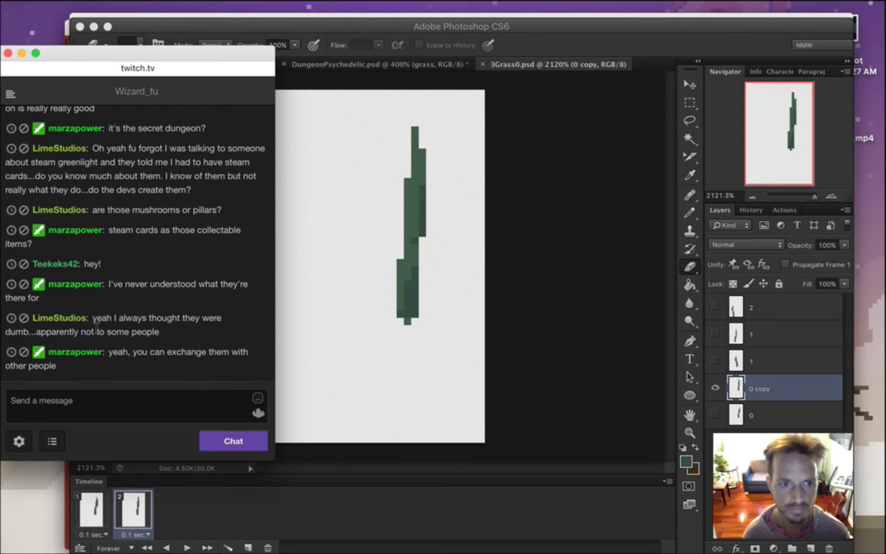
pyautogui.moveTo(98, 323); pyautogui.dragTo(161, 368)
pyautogui.click(168, 340)
pyautogui.click(174, 367)
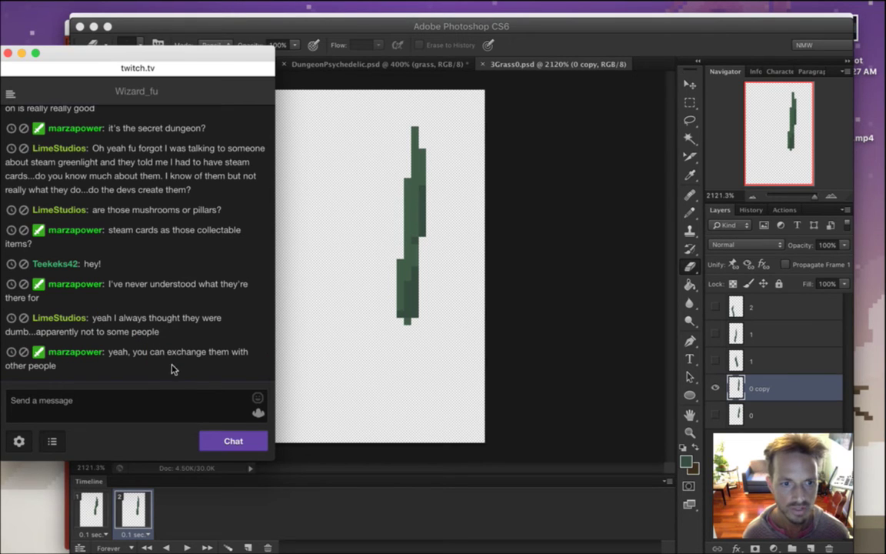
pyautogui.click(595, 68)
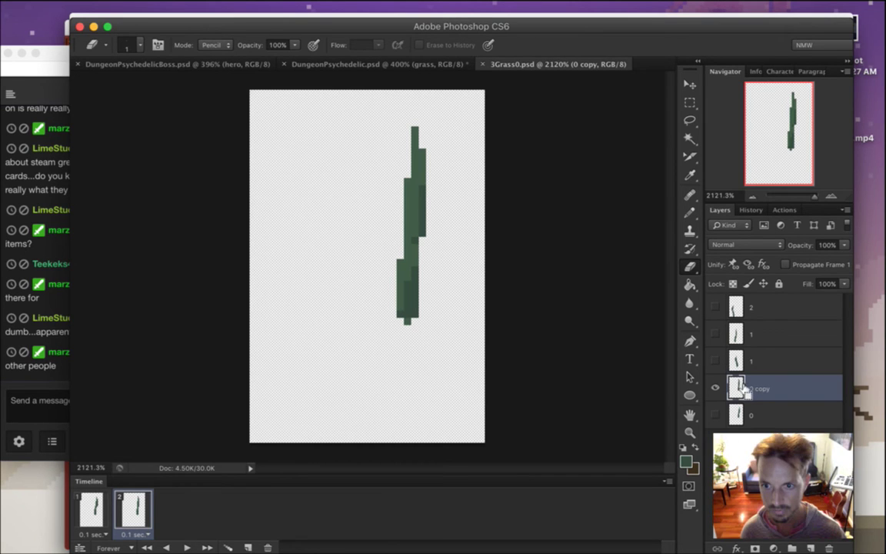
# Duplicate layer 0 copy with the original hidden, and shift the duplicate's 12 px tall middle blade section one pixel left
pyautogui.hotkey('ctrl', 'j')
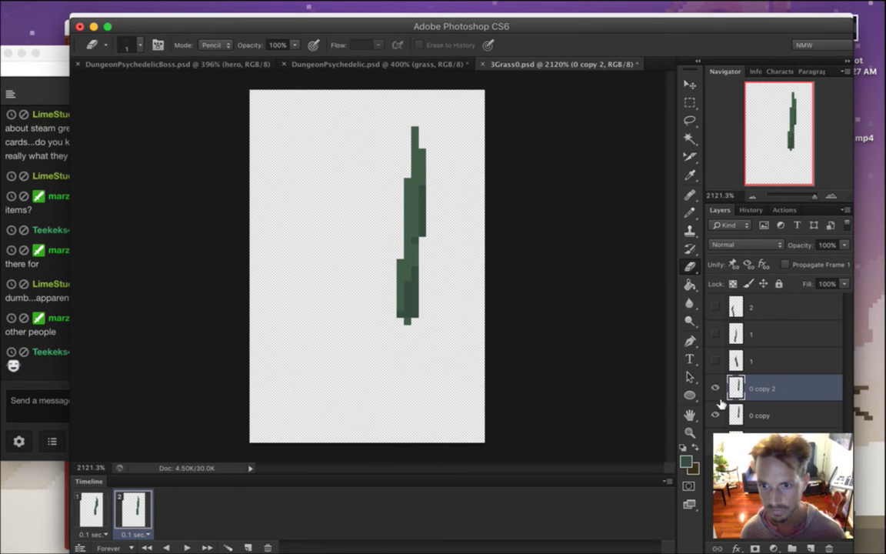
pyautogui.press('m')
pyautogui.moveTo(389, 148); pyautogui.dragTo(448, 236)
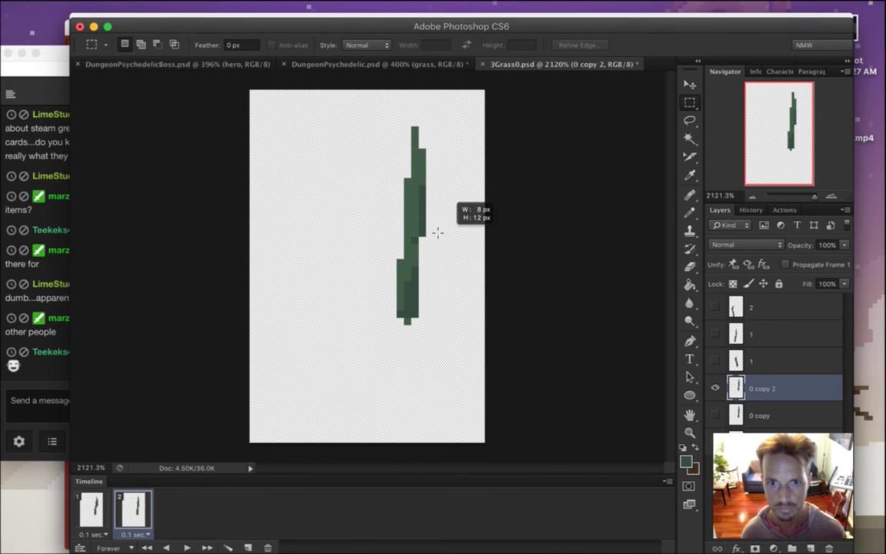
pyautogui.press('v')
pyautogui.press('Left')
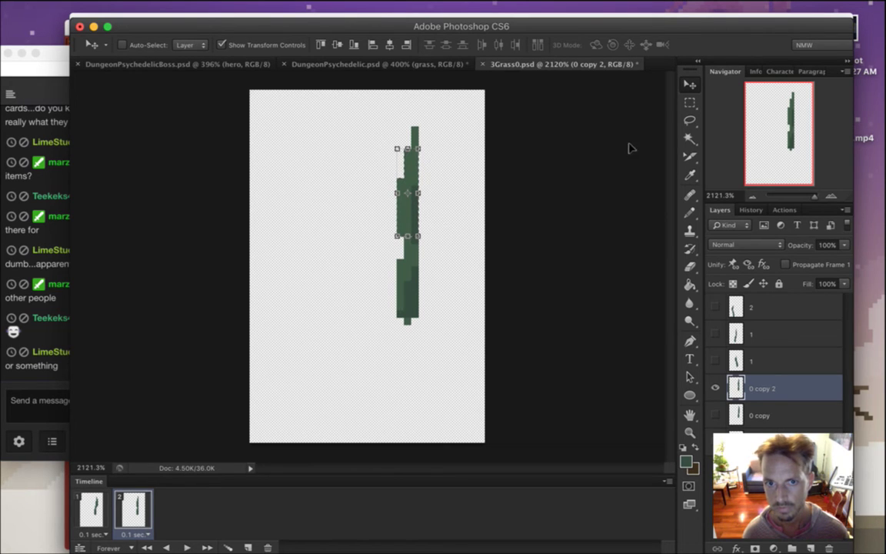
pyautogui.press('super+d')
pyautogui.press('m')
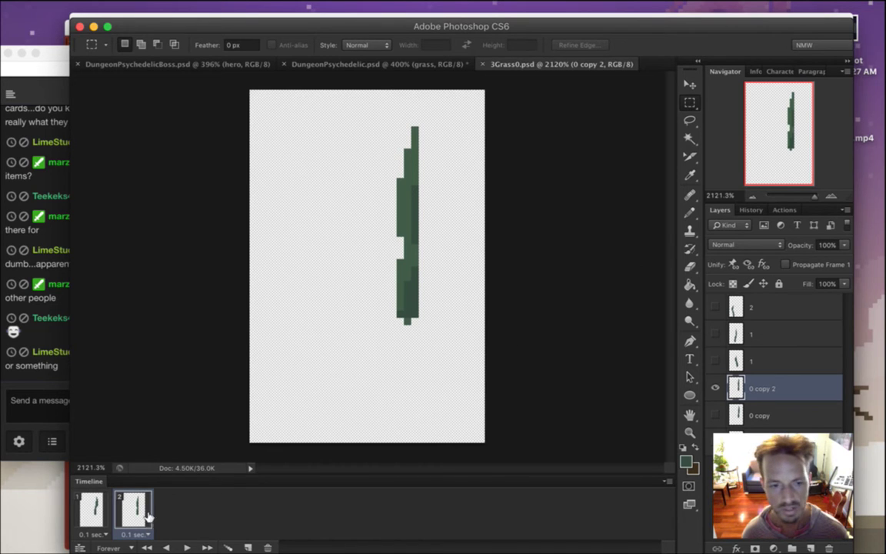
# Add a third animation frame showing layer 0 copy 2, and set frame 2 back to showing only layer 0 copy
pyautogui.click(248, 547)
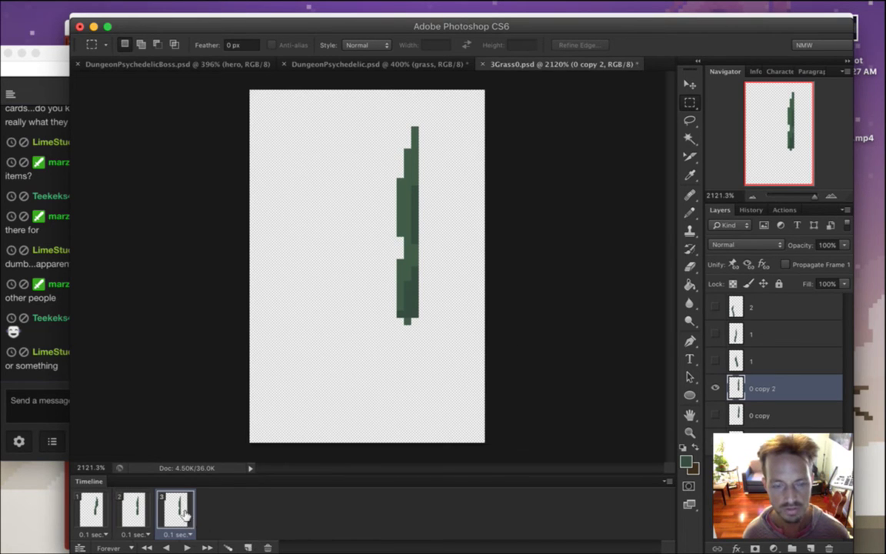
pyautogui.click(129, 511)
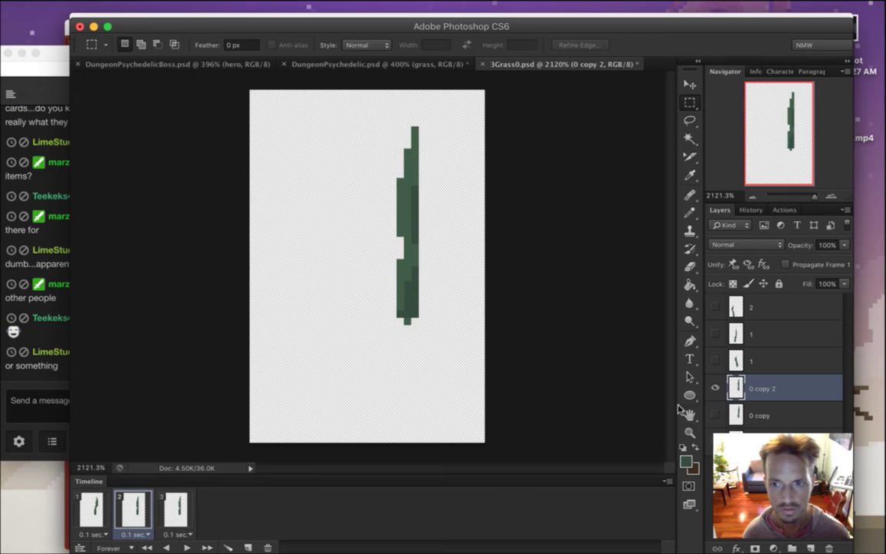
pyautogui.click(715, 388)
pyautogui.click(715, 415)
pyautogui.click(91, 510)
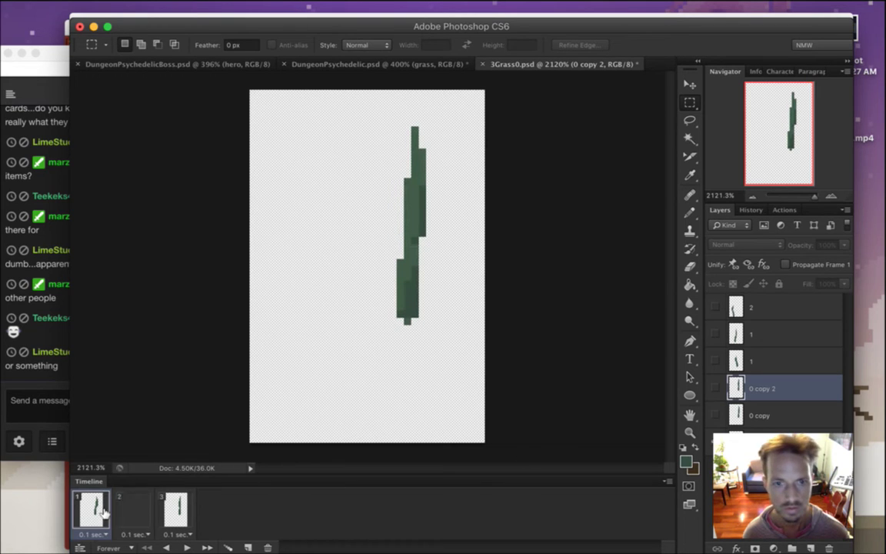
pyautogui.click(133, 510)
pyautogui.click(175, 510)
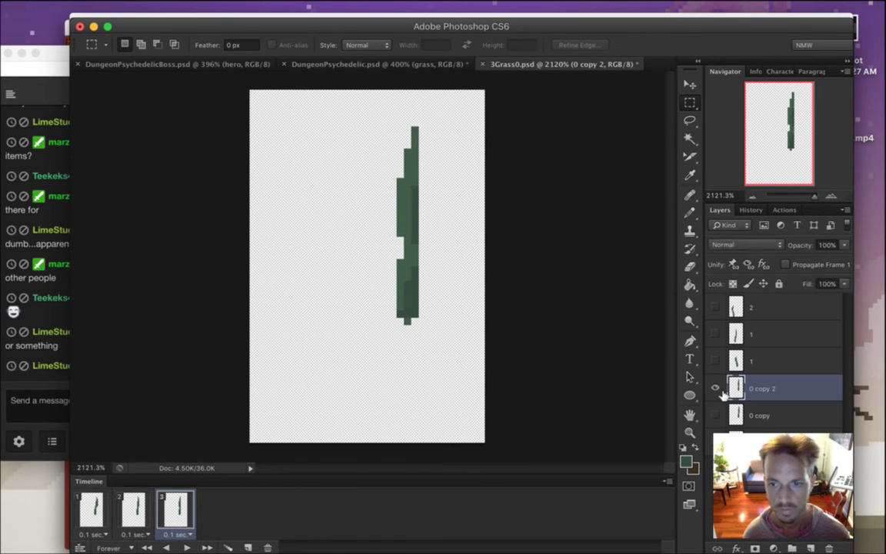
# Duplicate layer 0 copy 2 with the original hidden, and shift a slightly taller middle section of the blade one pixel left
pyautogui.press('super+j')
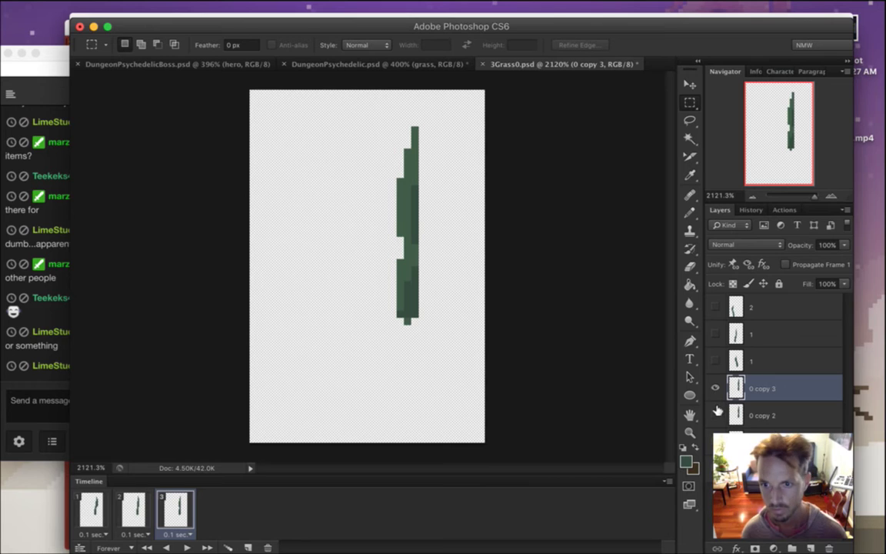
pyautogui.moveTo(375, 148); pyautogui.dragTo(455, 237)
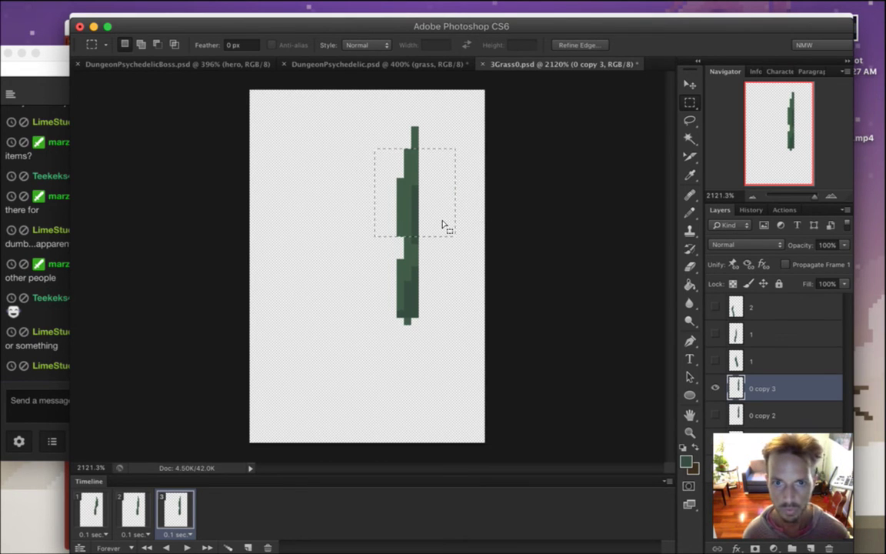
pyautogui.moveTo(351, 149); pyautogui.dragTo(470, 251)
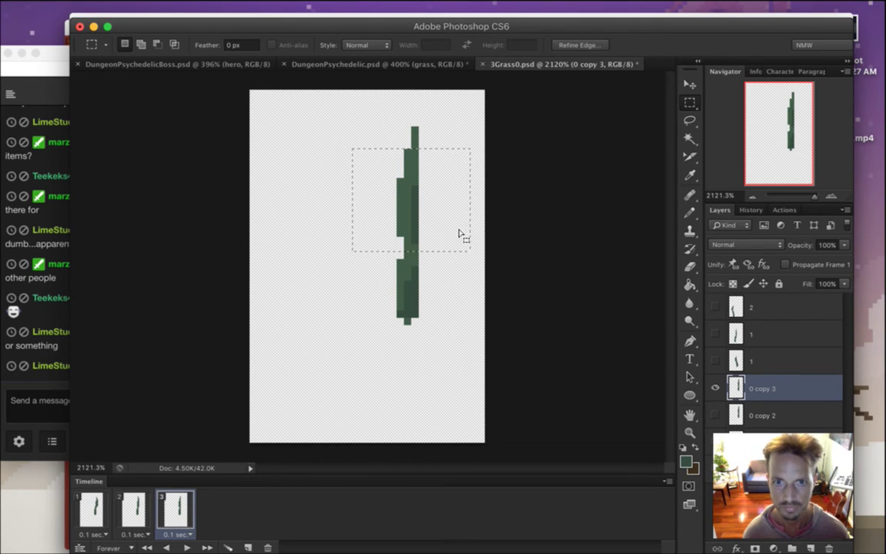
pyautogui.press('v')
pyautogui.press('Left')
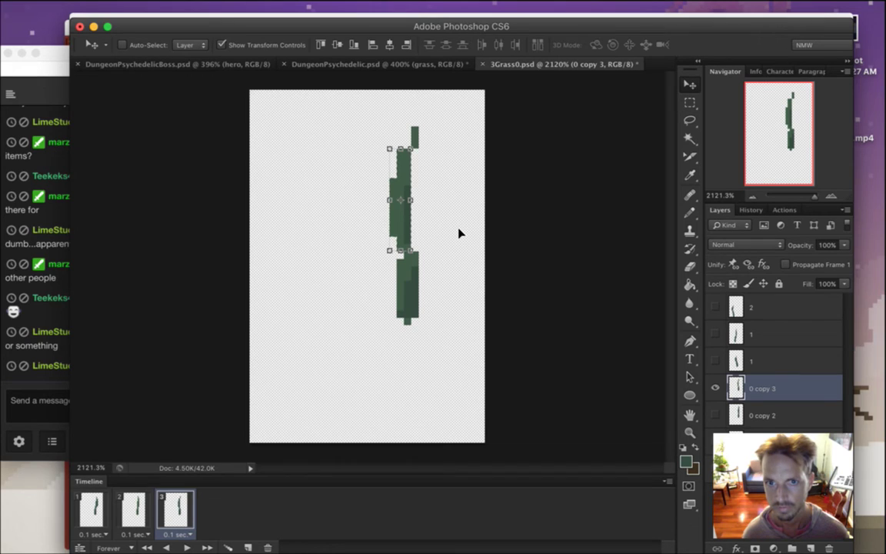
pyautogui.hotkey('ctrl', 'd')
pyautogui.press('m')
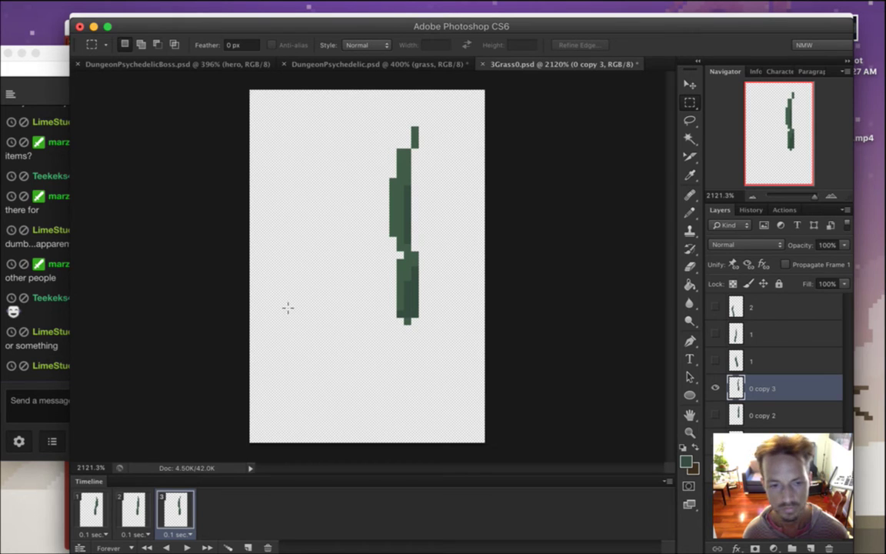
# Set frame 3 to show only layer 0 copy 2, and add a fourth frame showing only layer 0 copy 3
pyautogui.click(716, 416)
pyautogui.click(715, 389)
pyautogui.click(247, 547)
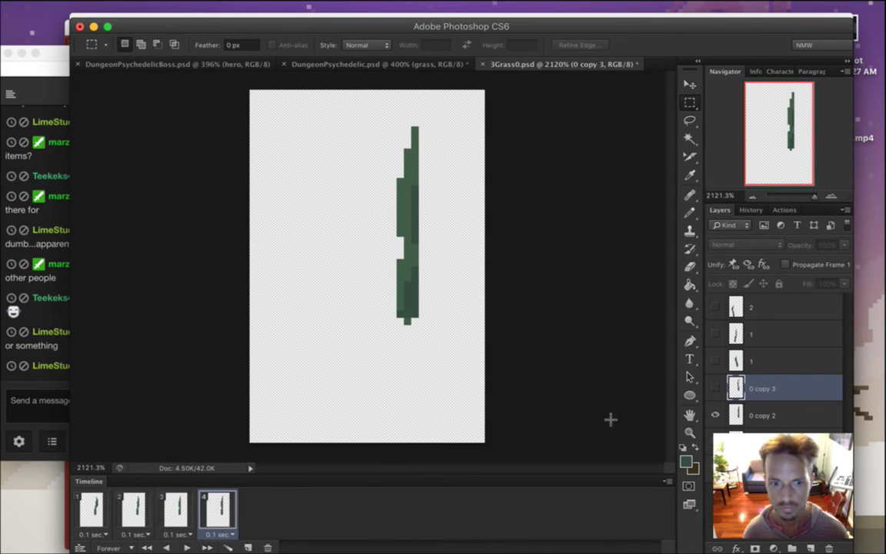
pyautogui.click(715, 415)
pyautogui.click(716, 388)
# Read the Twitch chat messages about a pixelated tree, complete Steam card sets and the green-like chat colors
pyautogui.click(41, 389)
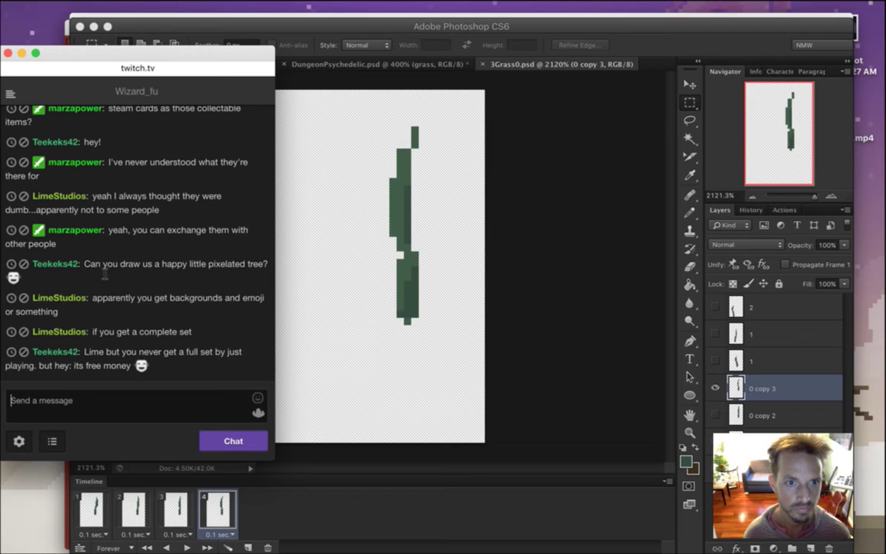
pyautogui.moveTo(107, 276); pyautogui.dragTo(227, 277)
pyautogui.click(158, 271)
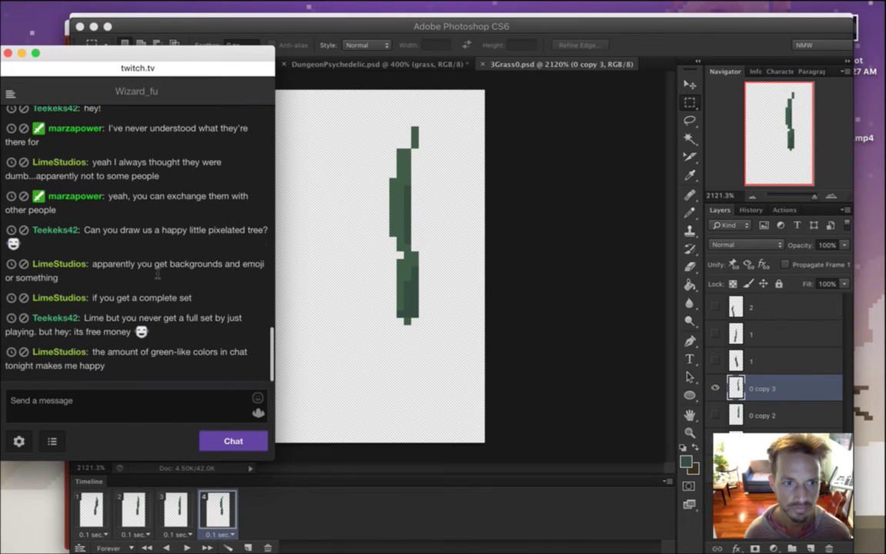
pyautogui.moveTo(114, 298); pyautogui.dragTo(192, 300)
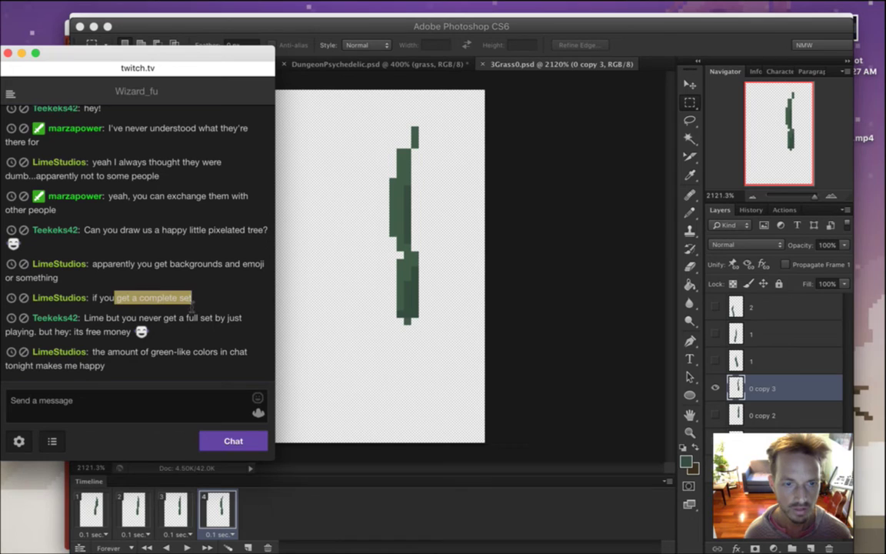
pyautogui.click(105, 324)
pyautogui.moveTo(6, 317); pyautogui.dragTo(126, 321)
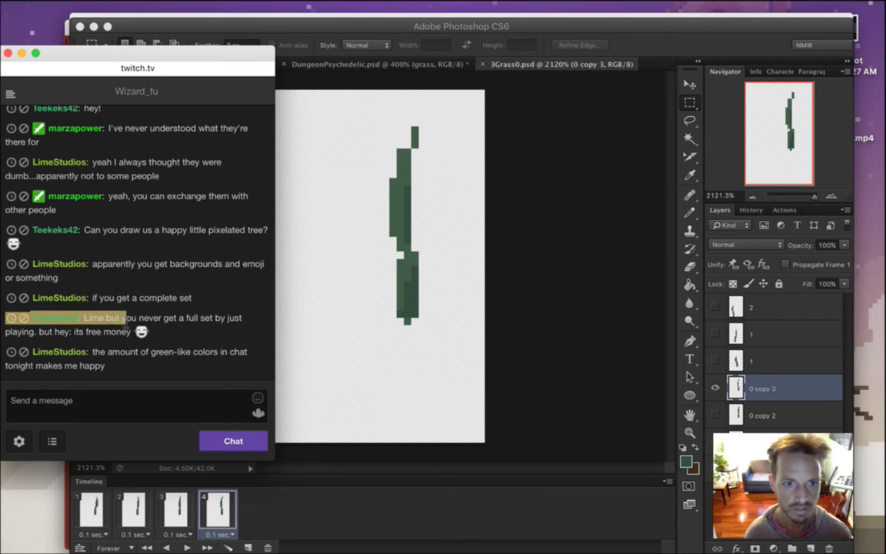
pyautogui.moveTo(192, 327); pyautogui.dragTo(83, 322)
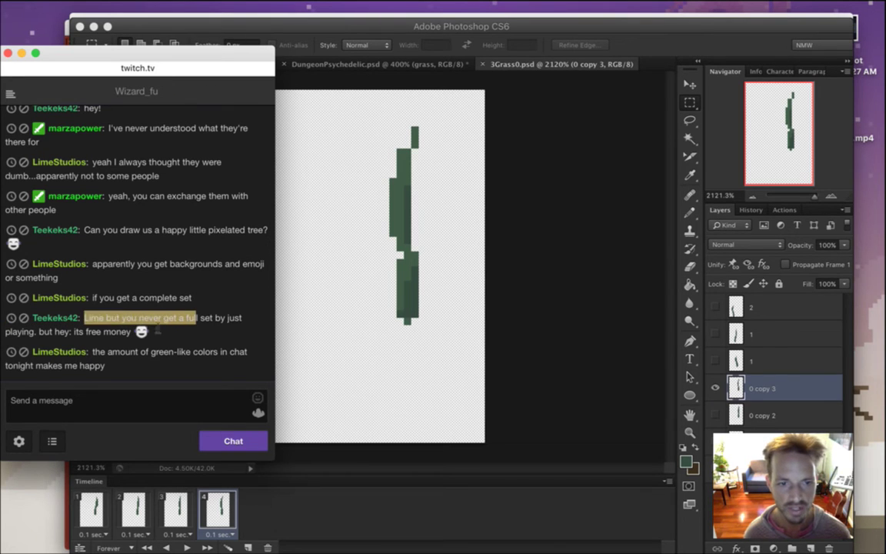
pyautogui.click(179, 337)
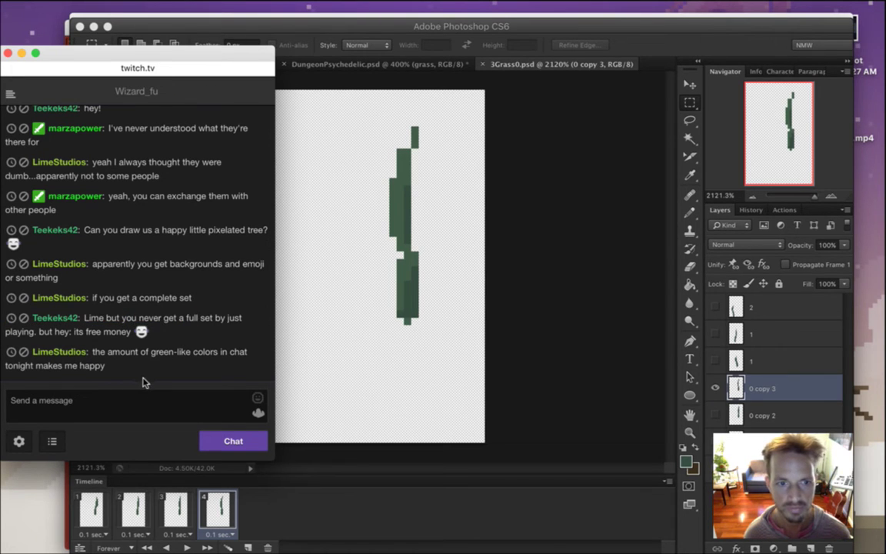
pyautogui.moveTo(108, 358); pyautogui.dragTo(127, 368)
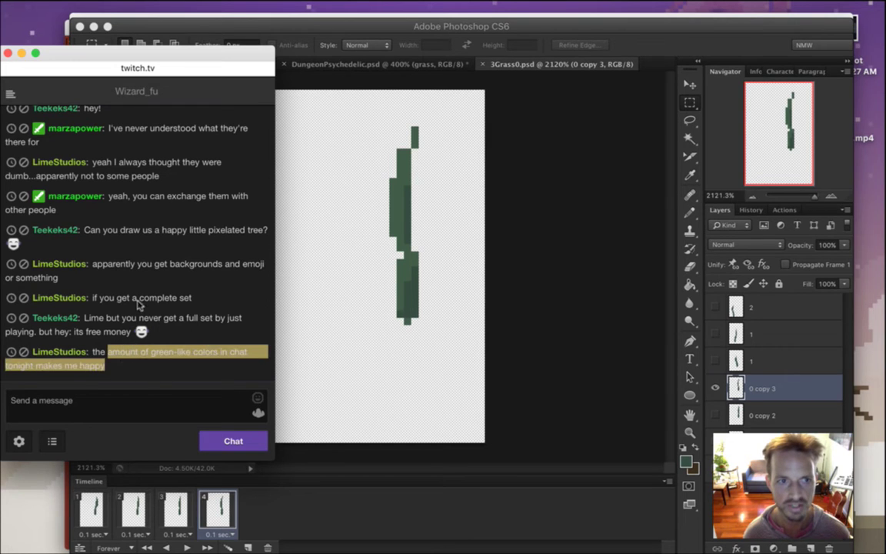
# Return to Photoshop, sample the blade's green and pencil a small pixelated tree beside the blade on layer 0 copy 3
pyautogui.click(127, 368)
pyautogui.click(577, 43)
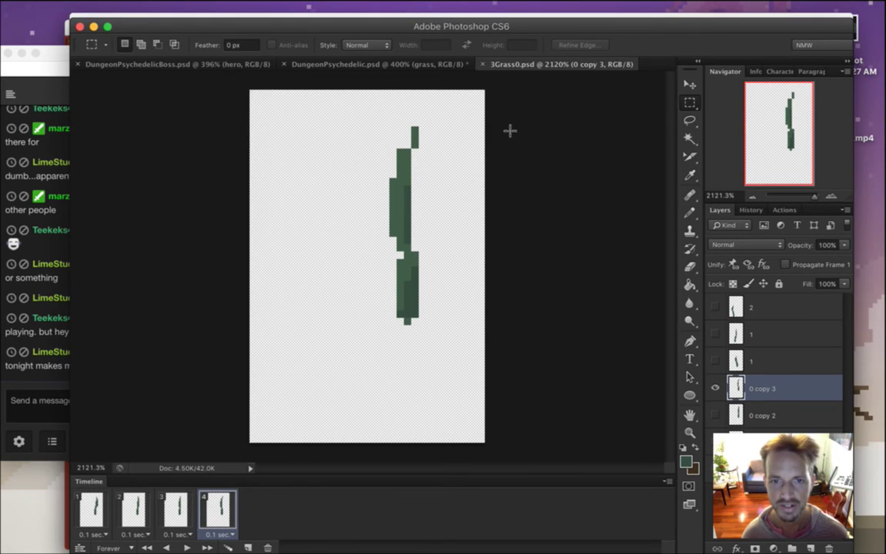
pyautogui.press('i')
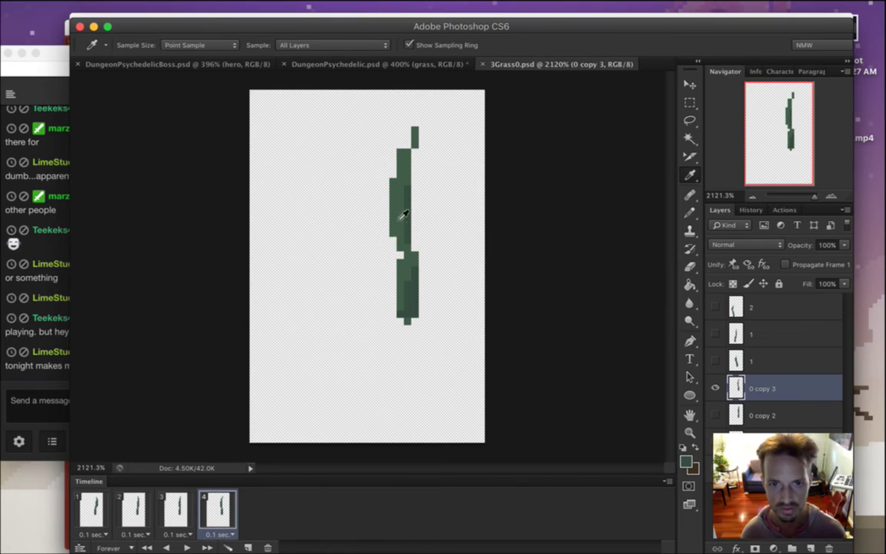
pyautogui.press('b')
pyautogui.moveTo(297, 329)
pyautogui.mouseDown()
pyautogui.moveTo(296, 246)
pyautogui.moveTo(293, 264)
pyautogui.moveTo(267, 224)
pyautogui.moveTo(302, 277)
pyautogui.moveTo(297, 244)
pyautogui.moveTo(306, 213)
pyautogui.moveTo(320, 203)
pyautogui.moveTo(331, 216)
pyautogui.moveTo(304, 229)
pyautogui.moveTo(319, 229)
pyautogui.moveTo(310, 258)
pyautogui.moveTo(325, 262)
pyautogui.moveTo(305, 241)
pyautogui.moveTo(307, 325)
pyautogui.moveTo(313, 262)
pyautogui.moveTo(320, 327)
pyautogui.mouseUp()
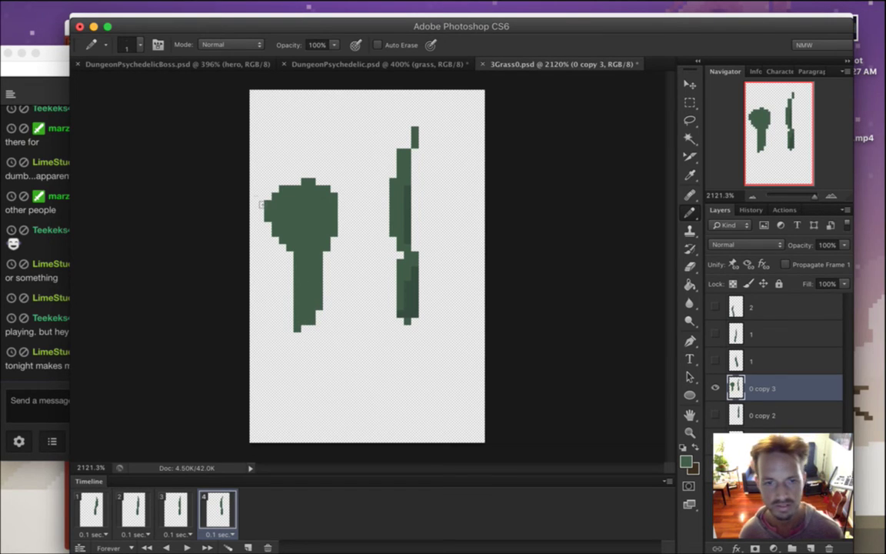
# Erase the whole pixelated tree from layer 0 copy 3 with a 4 px eraser, and reset the eraser size to 1 px
pyautogui.press('e')
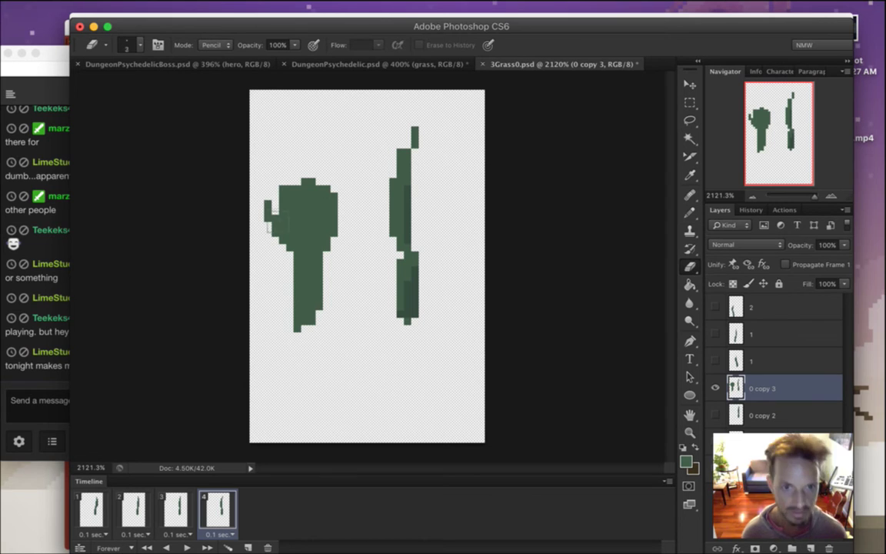
pyautogui.press(']')
pyautogui.moveTo(267, 187)
pyautogui.mouseDown()
pyautogui.moveTo(286, 304)
pyautogui.moveTo(307, 174)
pyautogui.moveTo(296, 256)
pyautogui.moveTo(325, 281)
pyautogui.moveTo(300, 308)
pyautogui.mouseUp()
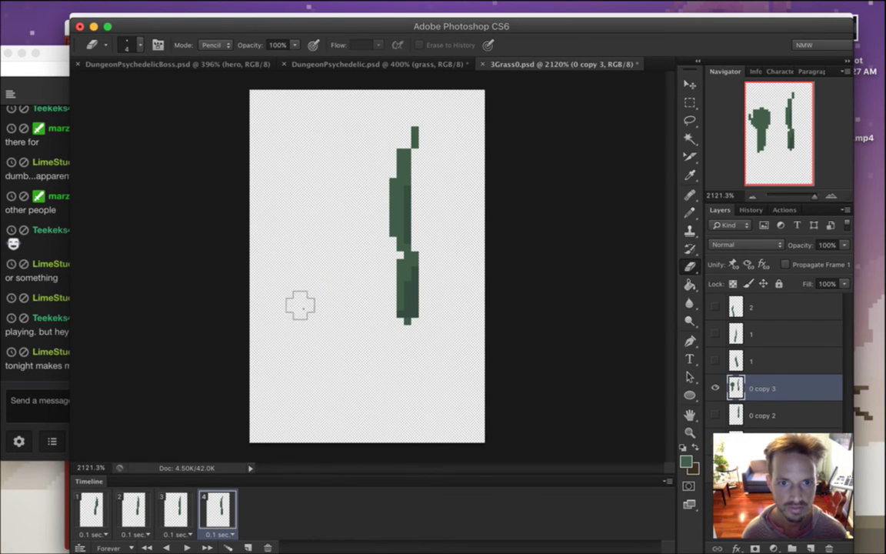
pyautogui.press('[')
pyautogui.press('[')
pyautogui.press('[')
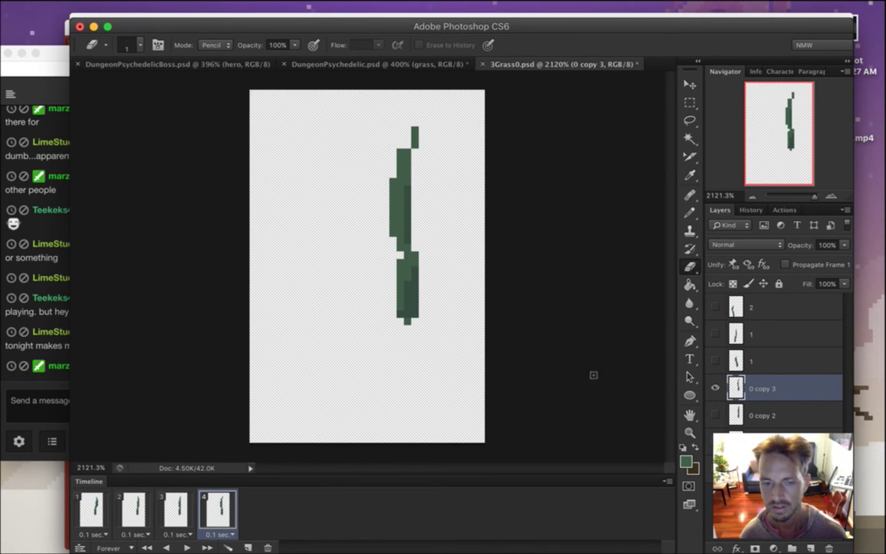
# Add a fifth animation frame showing only layer 0 copy 2 and a sixth showing only layer 0 copy
pyautogui.click(248, 547)
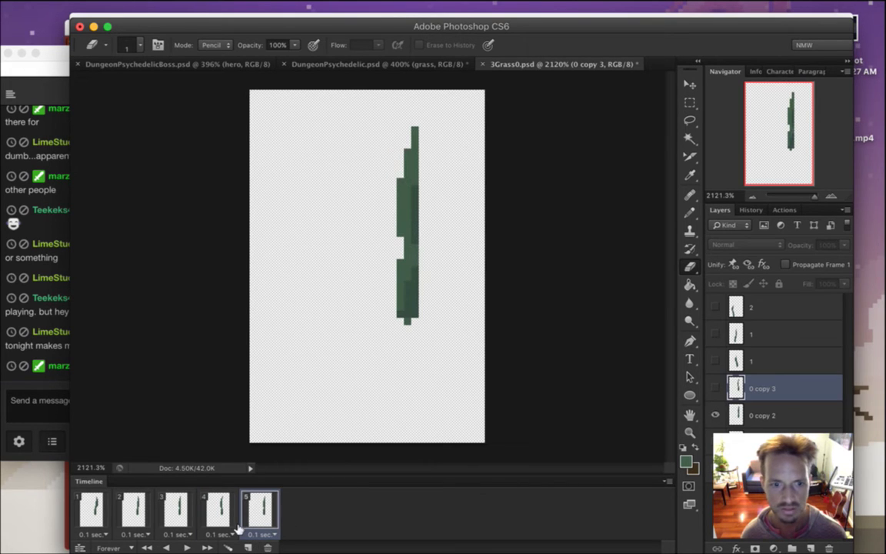
pyautogui.click(248, 548)
pyautogui.click(716, 415)
pyautogui.click(715, 389)
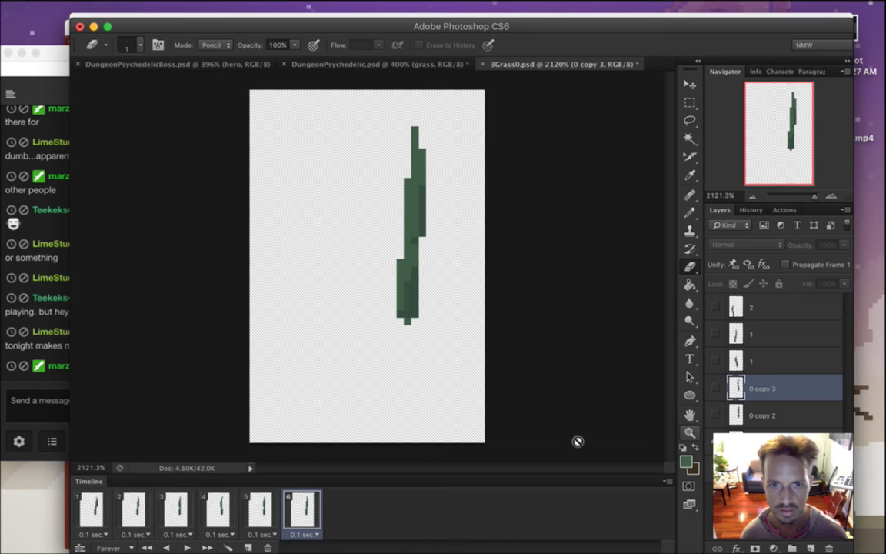
# Play the blade animation from frame 1 to check its motion, and stop it
pyautogui.click(88, 512)
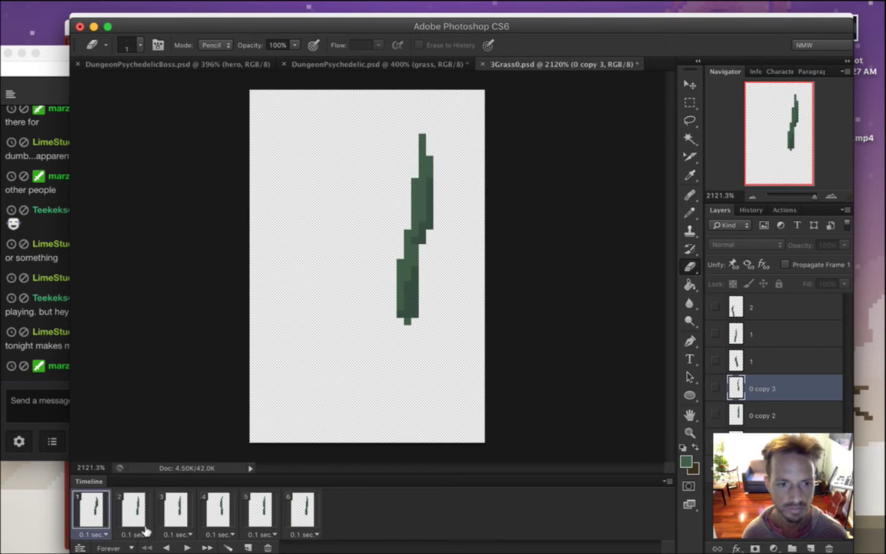
pyautogui.click(186, 548)
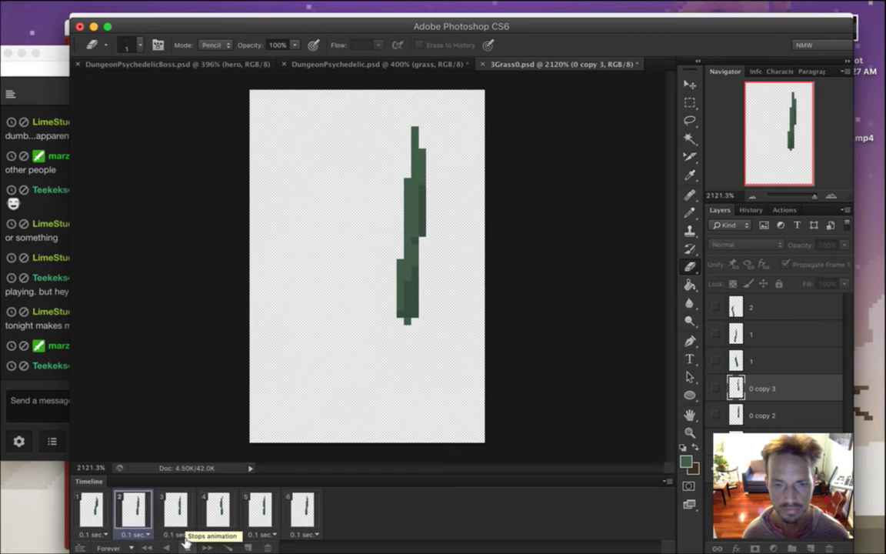
pyautogui.click(186, 546)
# Set the delay of all six animation frames to 0.33 seconds
pyautogui.click(92, 511)
pyautogui.click(303, 510)
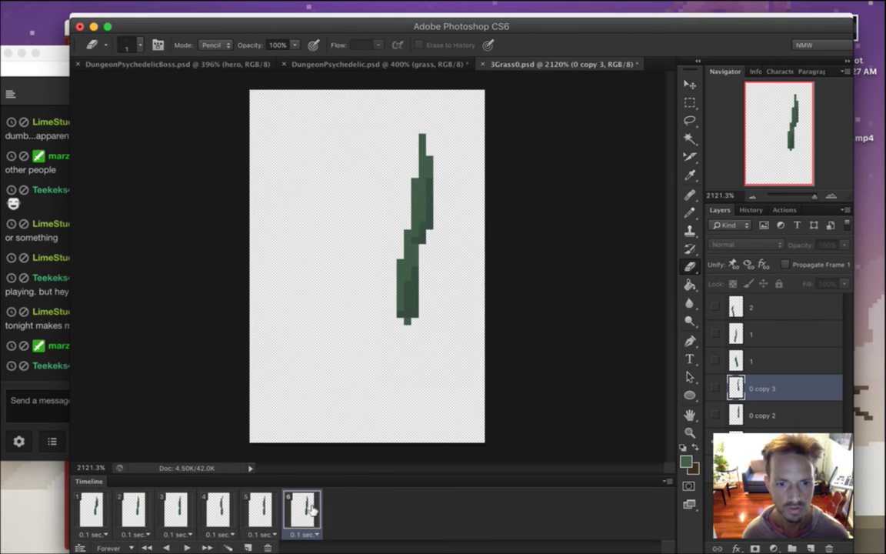
pyautogui.keyDown('shift'); pyautogui.click(93, 511); pyautogui.keyUp('shift')
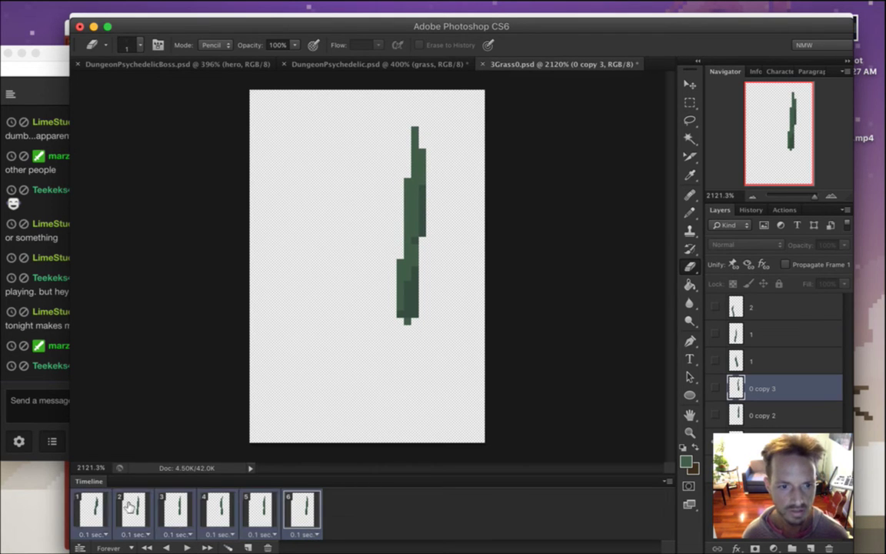
pyautogui.click(301, 533)
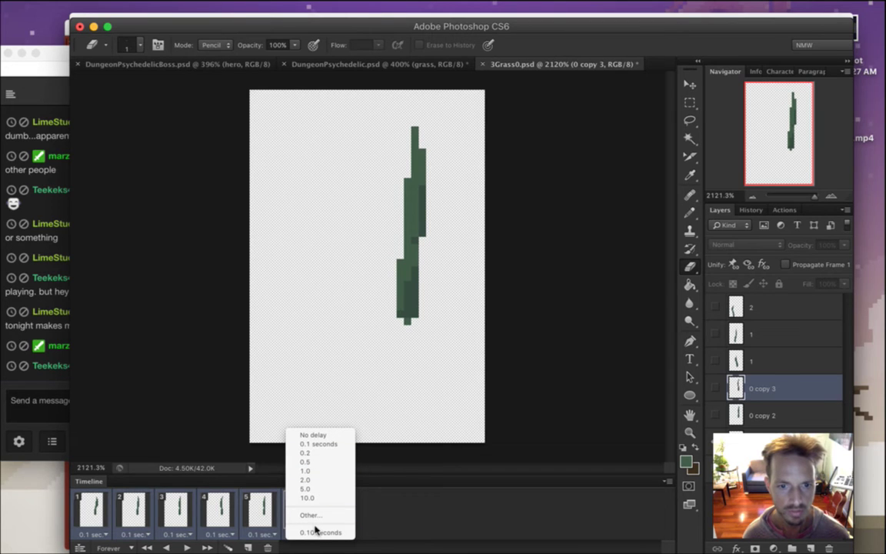
pyautogui.click(310, 515)
pyautogui.click(407, 278)
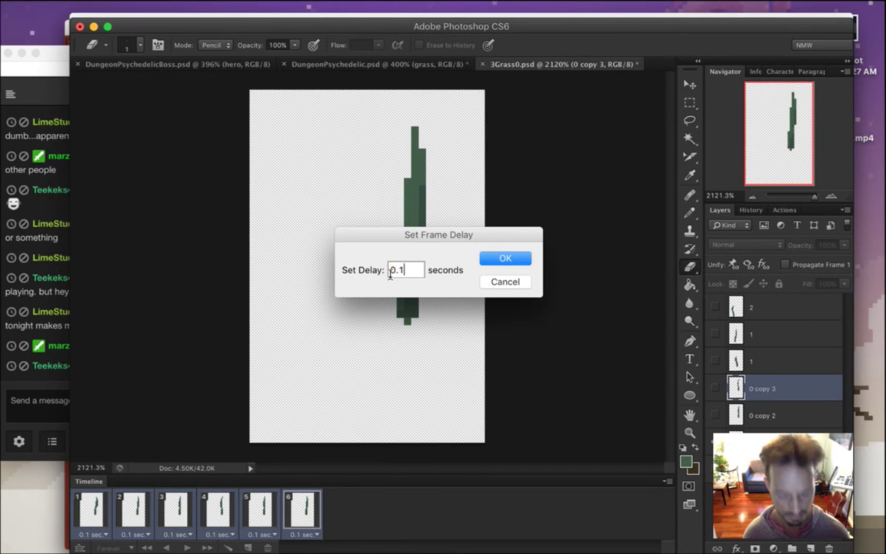
pyautogui.press('BackSpace')
pyautogui.write('33')
pyautogui.press('Return')
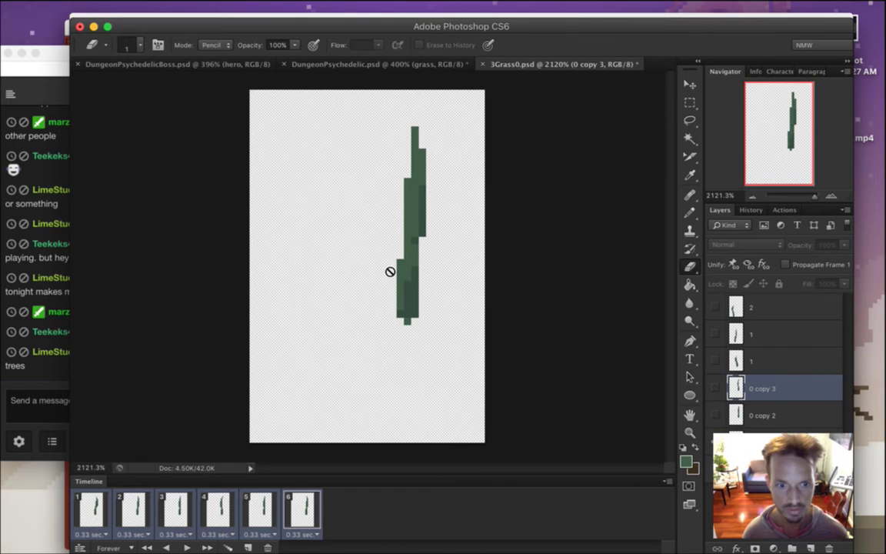
# Preview the animation at the 0.33-second frame delay, and switch to the Rectangular Marquee tool
pyautogui.press('space')
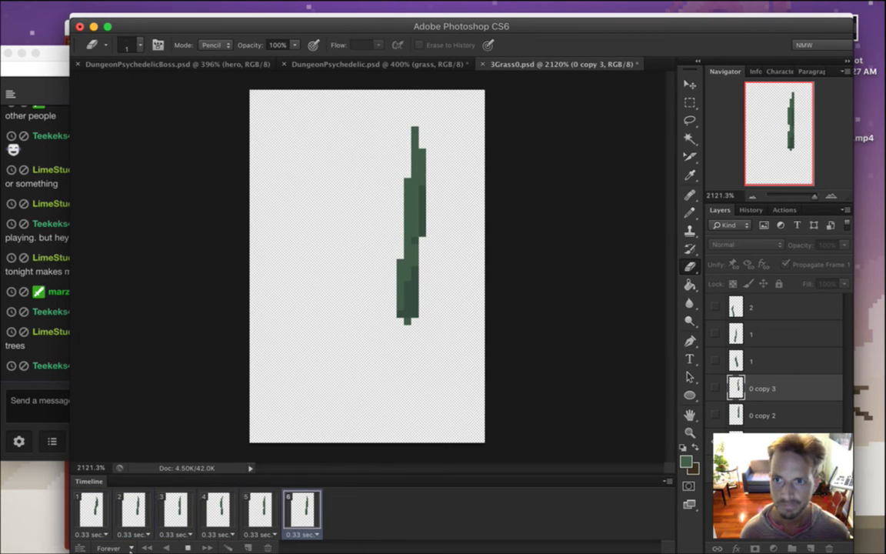
pyautogui.press('m')
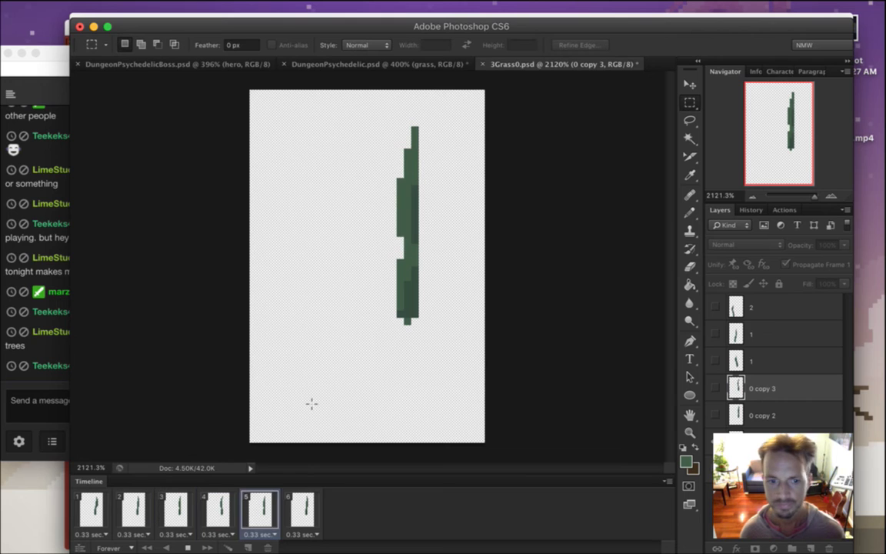
pyautogui.press('space')
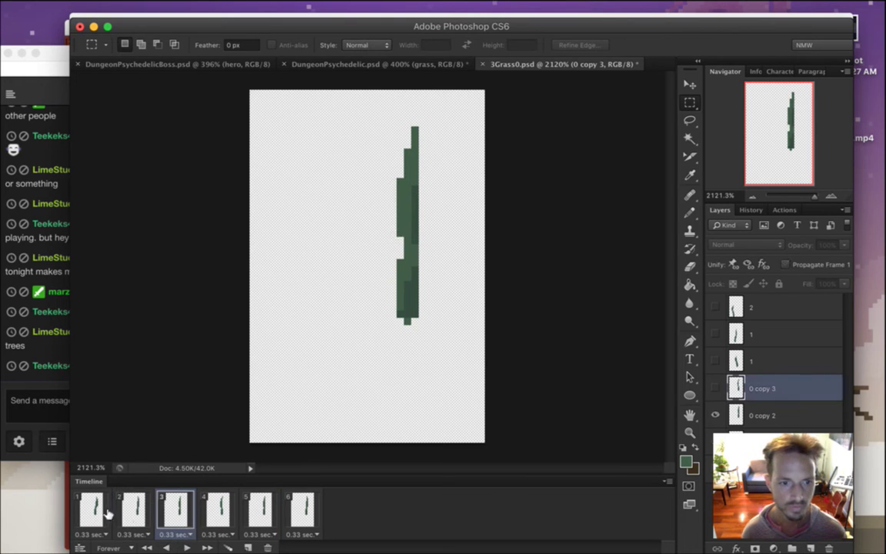
# In frame 1, select the layer 1 directly above layer 0 copy 3 and make it visible
pyautogui.click(92, 512)
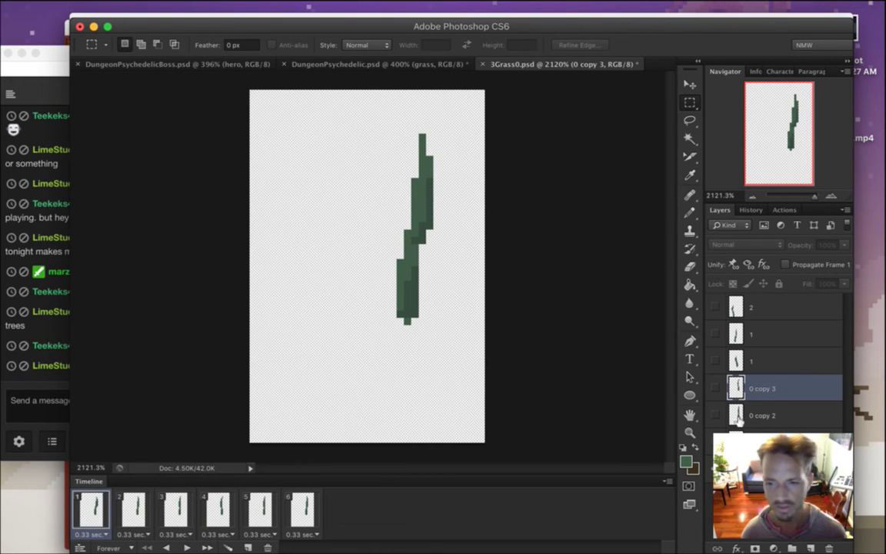
pyautogui.click(737, 366)
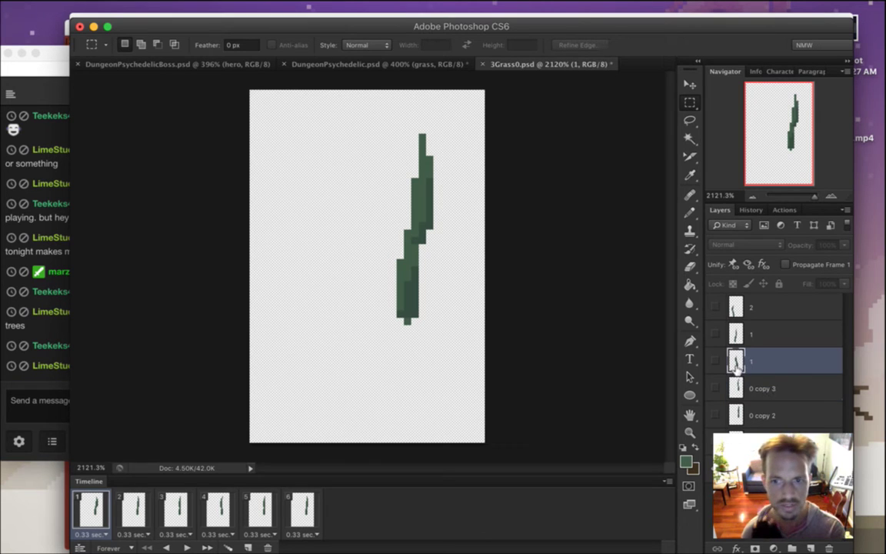
pyautogui.click(717, 362)
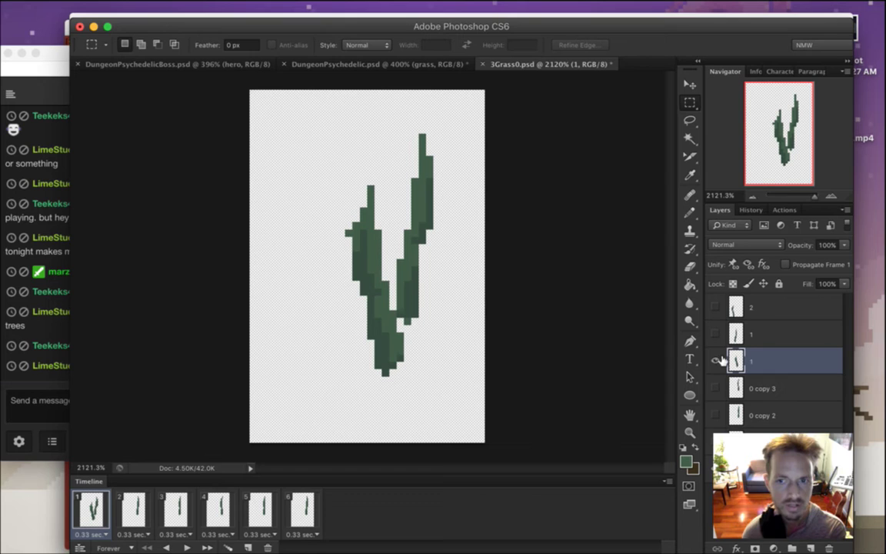
# Switch to the Twitch chat and read the messages about broccoli trees, the Bob Ross stream and the tentacles mobs
pyautogui.click(23, 389)
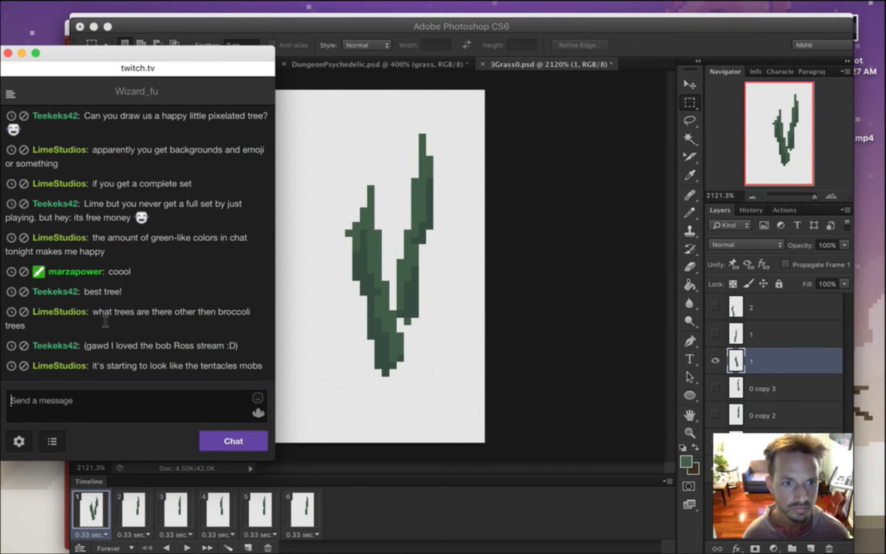
pyautogui.moveTo(103, 320); pyautogui.dragTo(183, 328)
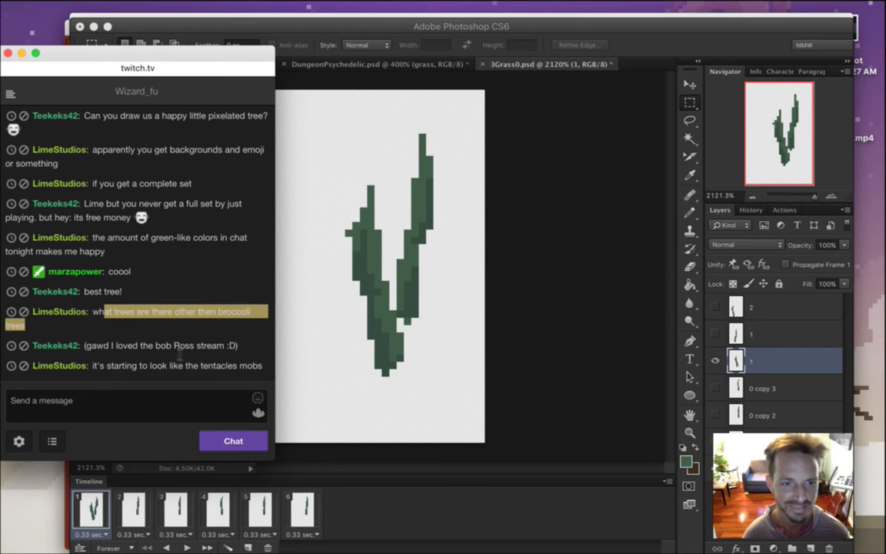
pyautogui.click(99, 348)
pyautogui.moveTo(180, 348); pyautogui.dragTo(93, 351)
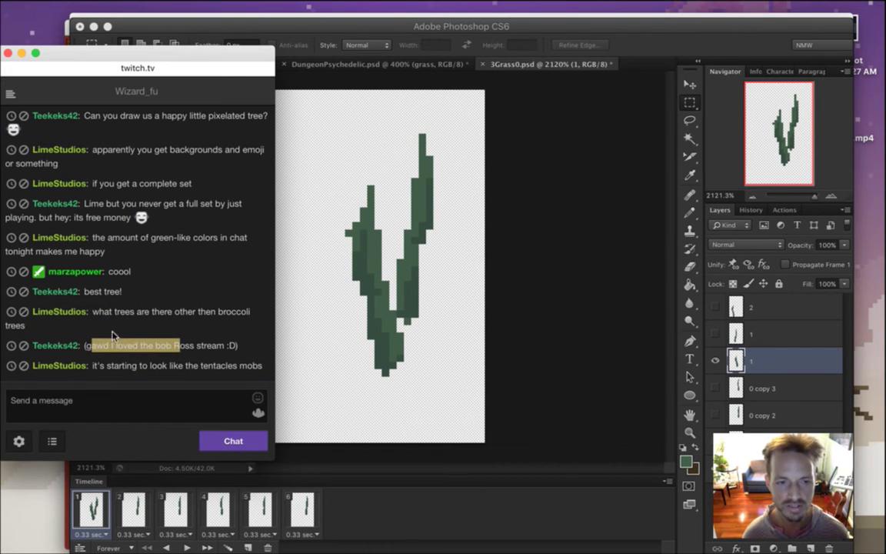
pyautogui.click(112, 334)
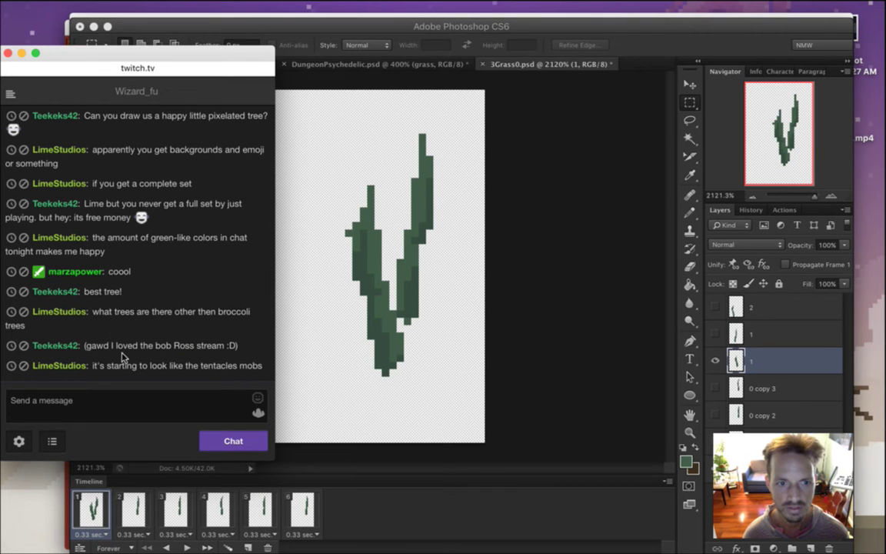
pyautogui.moveTo(113, 368); pyautogui.dragTo(262, 368)
pyautogui.click(261, 368)
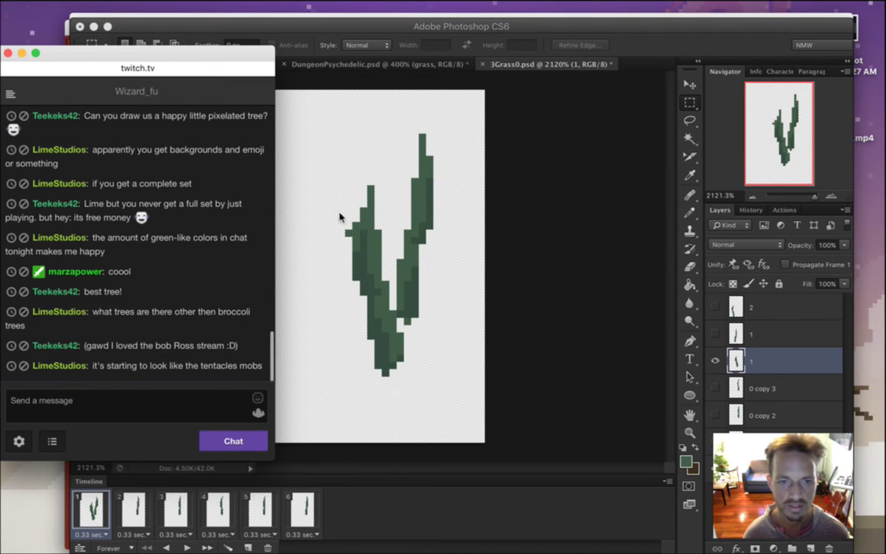
# Back in Photoshop, examine the grass in DungeonPsychedelicBoss.psd and DungeonPsychedelic.psd, and return to 3Grass0.psd
pyautogui.click(559, 38)
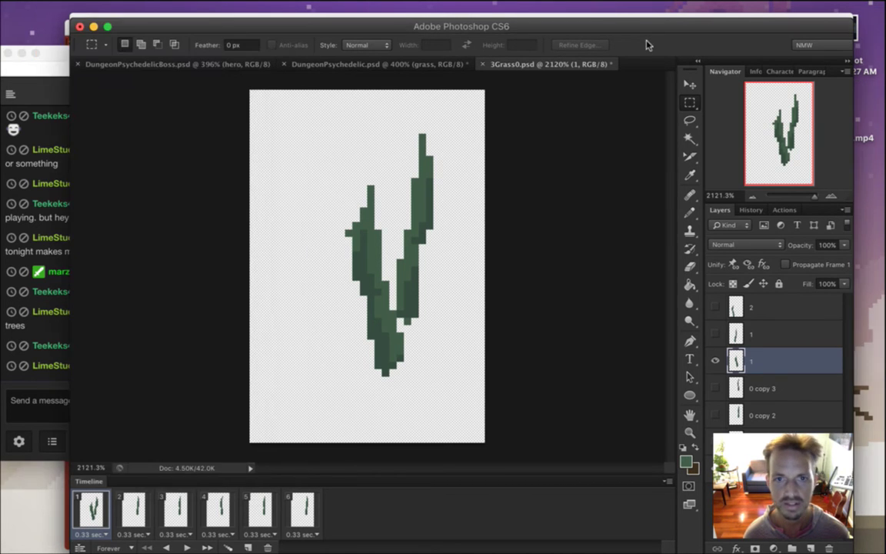
pyautogui.click(179, 65)
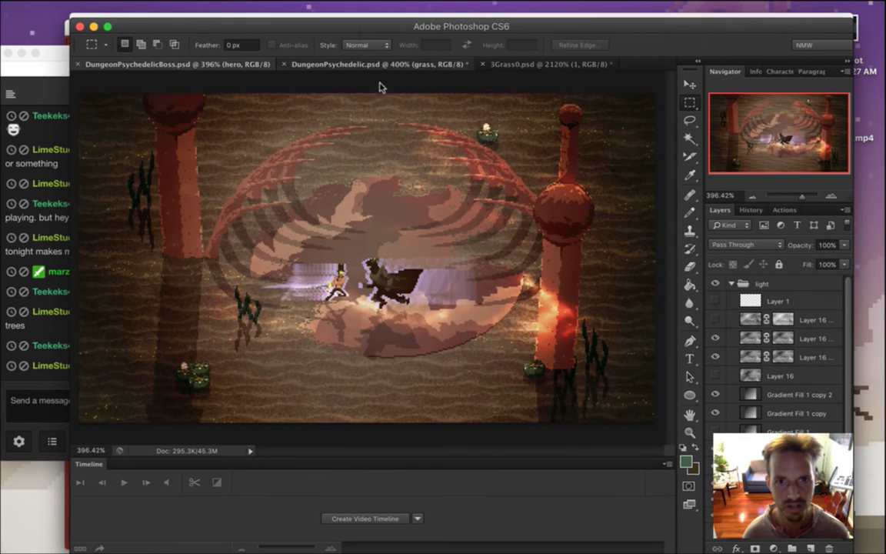
pyautogui.click(342, 65)
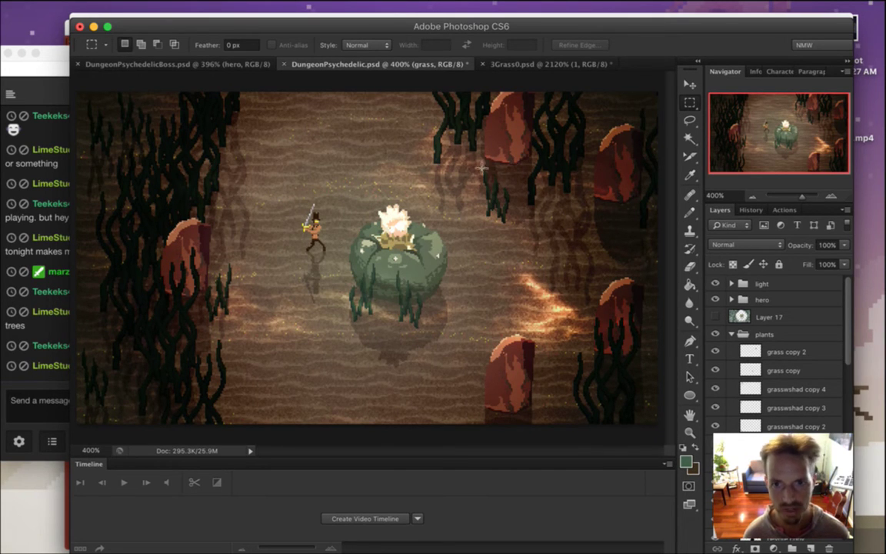
pyautogui.moveTo(471, 156); pyautogui.dragTo(524, 241)
pyautogui.moveTo(327, 255); pyautogui.dragTo(388, 336)
pyautogui.click(413, 201)
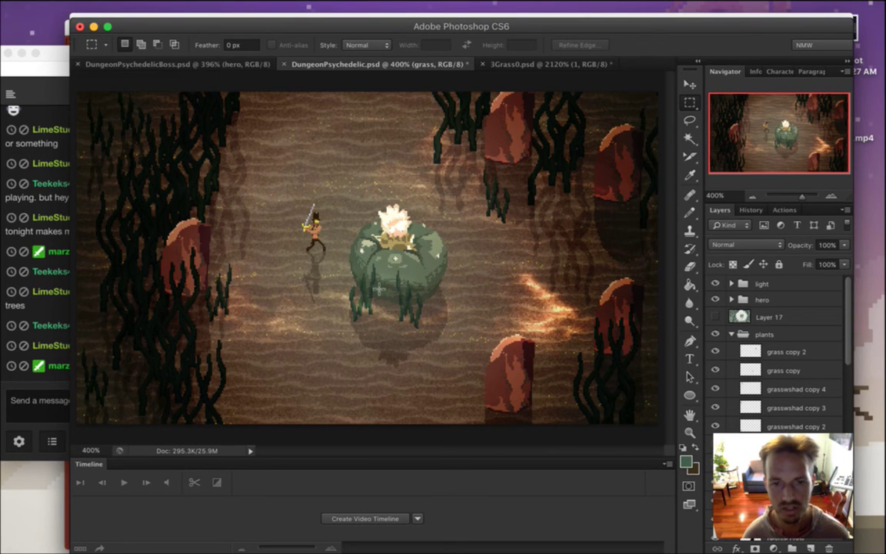
pyautogui.click(205, 65)
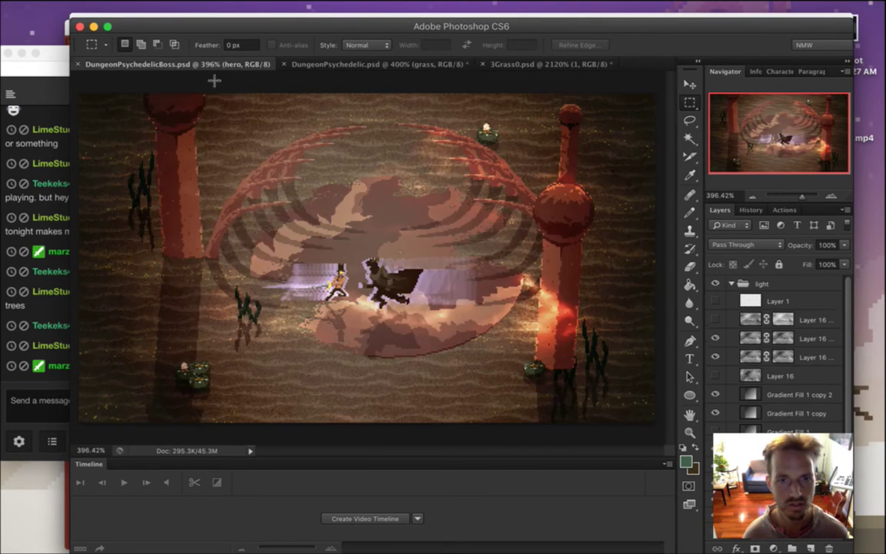
pyautogui.click(527, 64)
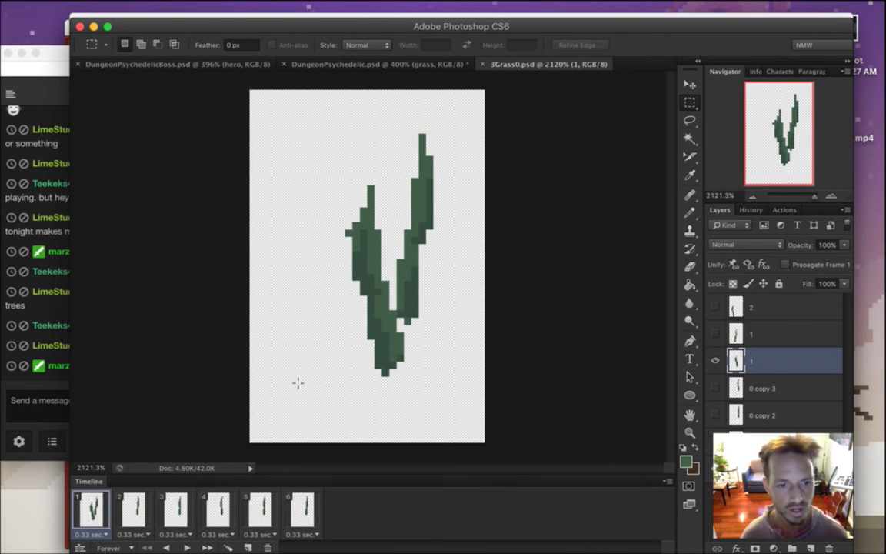
# Switch to the Twitch chat and read the messages about seaweed and the overworld mobs
pyautogui.click(28, 398)
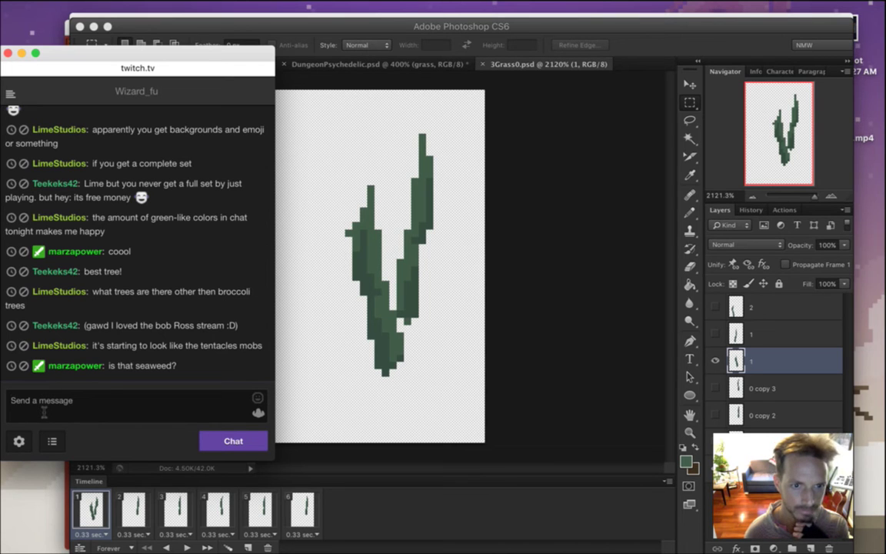
pyautogui.moveTo(110, 366); pyautogui.dragTo(167, 366)
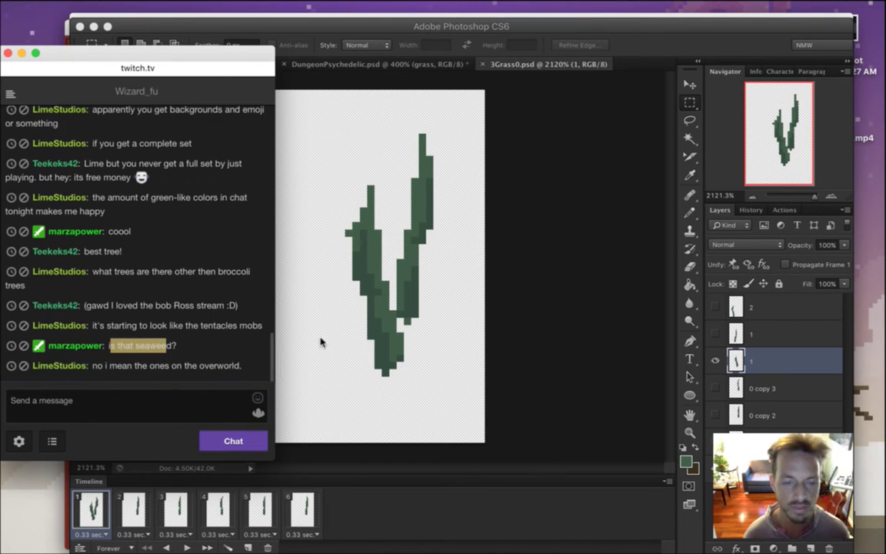
pyautogui.click(192, 347)
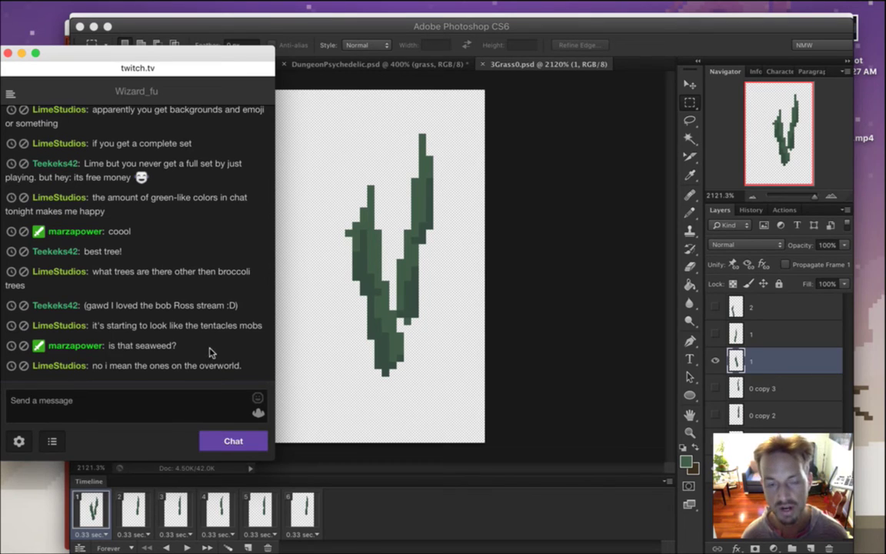
# Return to Photoshop and view the seaweed in DungeonPsychedelic.psd and the boss scene in DungeonPsychedelicBoss.psd
pyautogui.moveTo(111, 350); pyautogui.dragTo(170, 350)
pyautogui.click(347, 68)
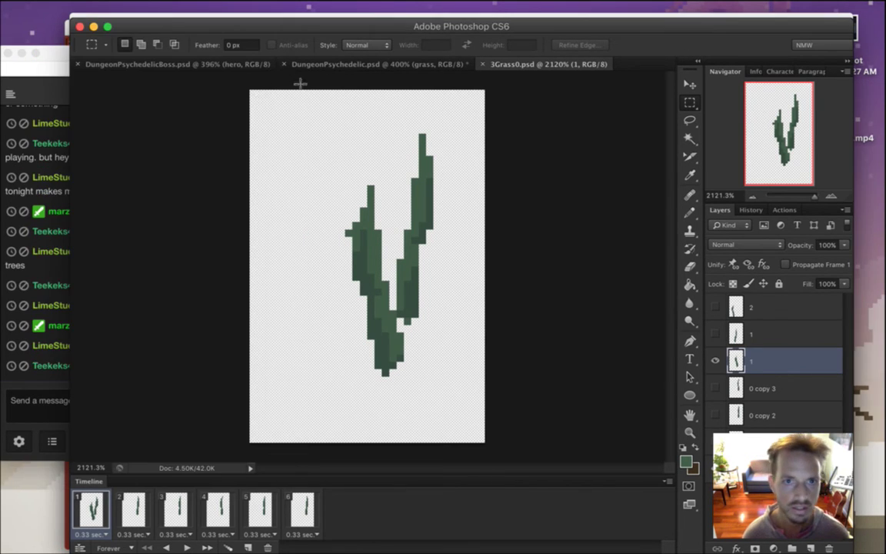
pyautogui.click(315, 65)
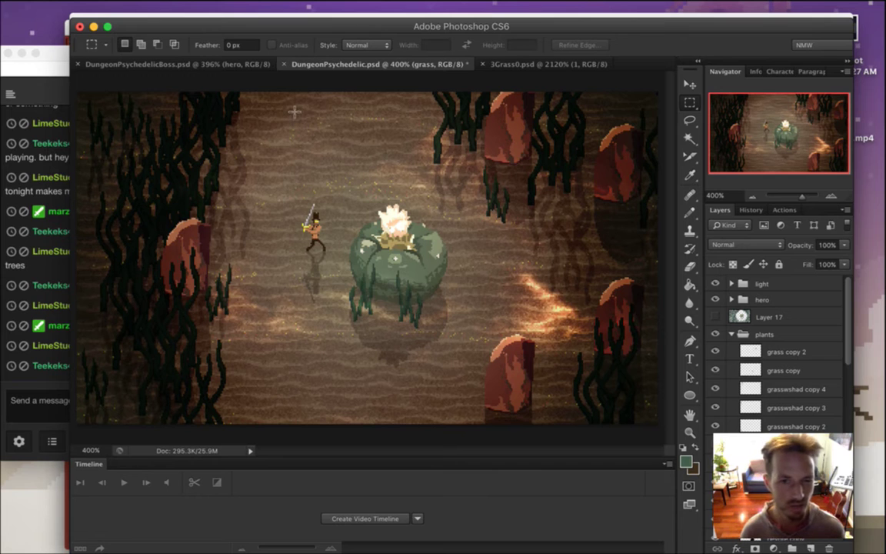
pyautogui.click(235, 68)
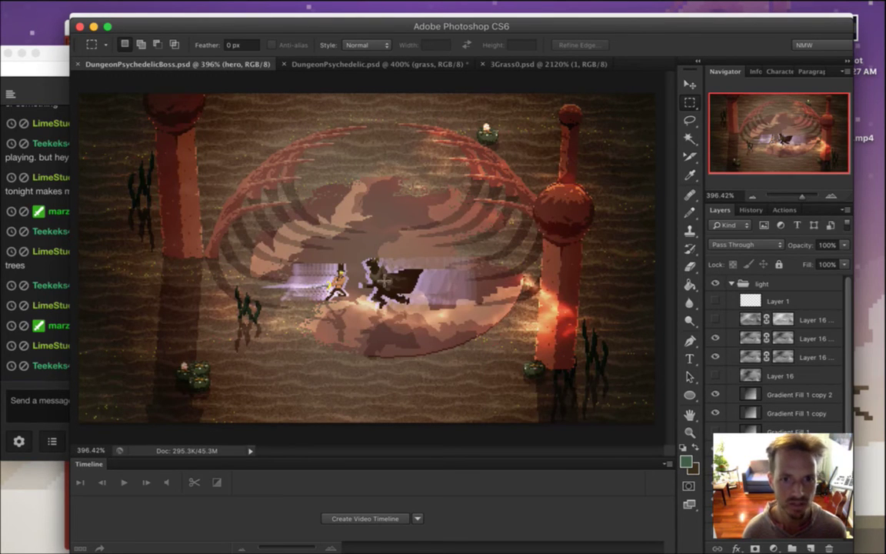
# Toggle the two visible Layer 16 copies in the light group off and on to compare the lighting, and check each one's blend mode
pyautogui.click(713, 338)
pyautogui.click(715, 339)
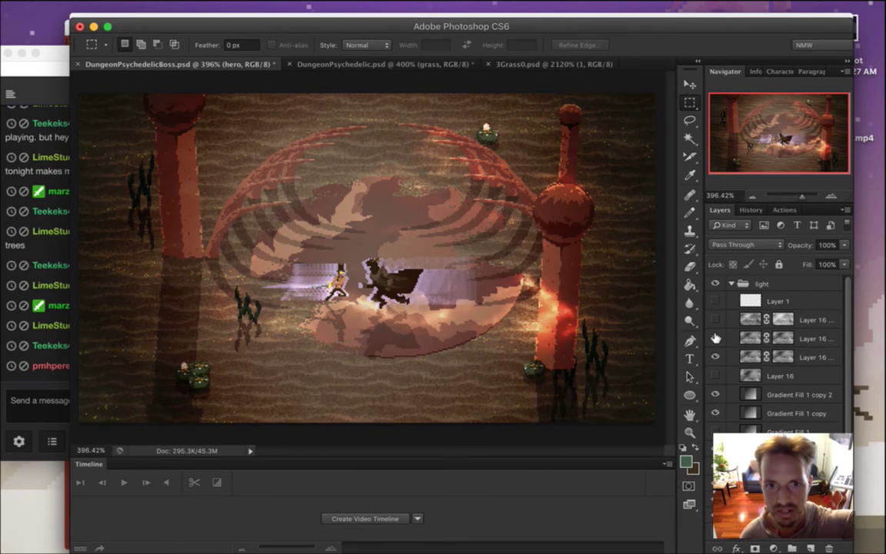
pyautogui.click(717, 351)
pyautogui.click(717, 350)
pyautogui.click(717, 351)
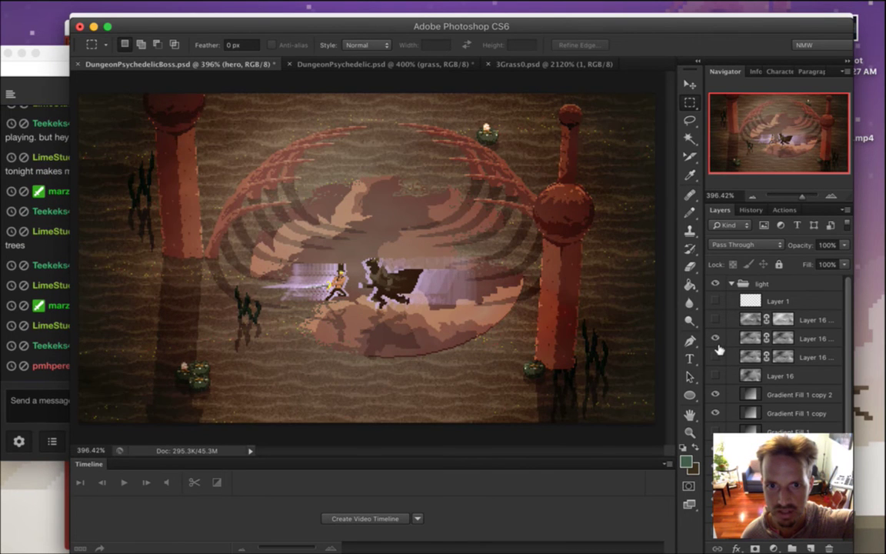
pyautogui.click(718, 348)
pyautogui.click(717, 355)
pyautogui.click(720, 354)
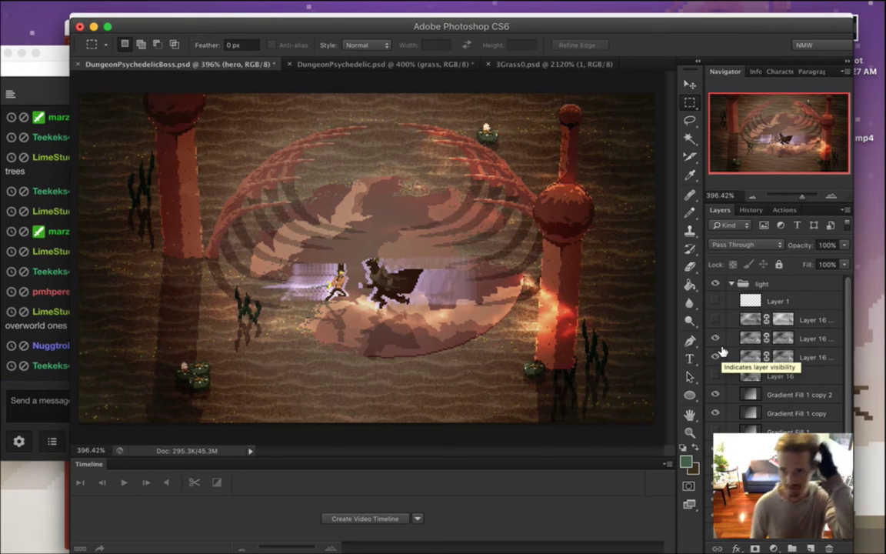
pyautogui.click(757, 352)
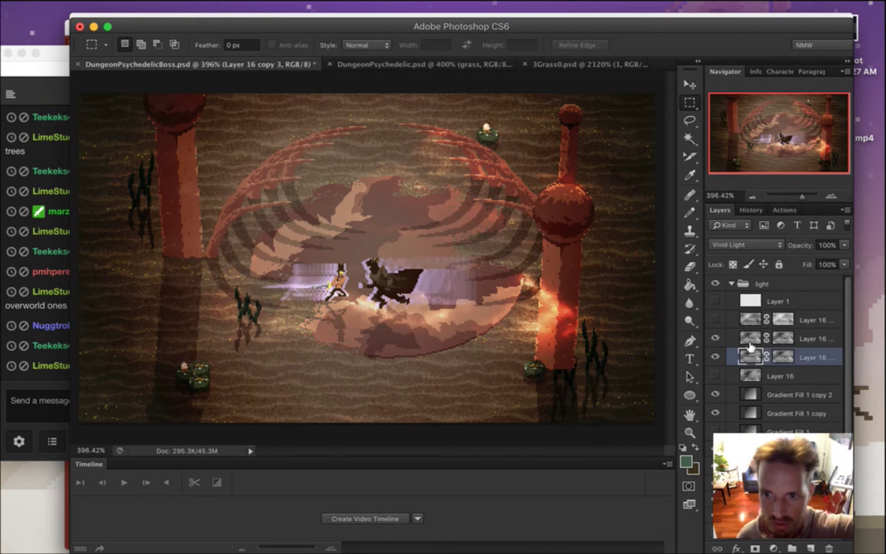
pyautogui.click(754, 338)
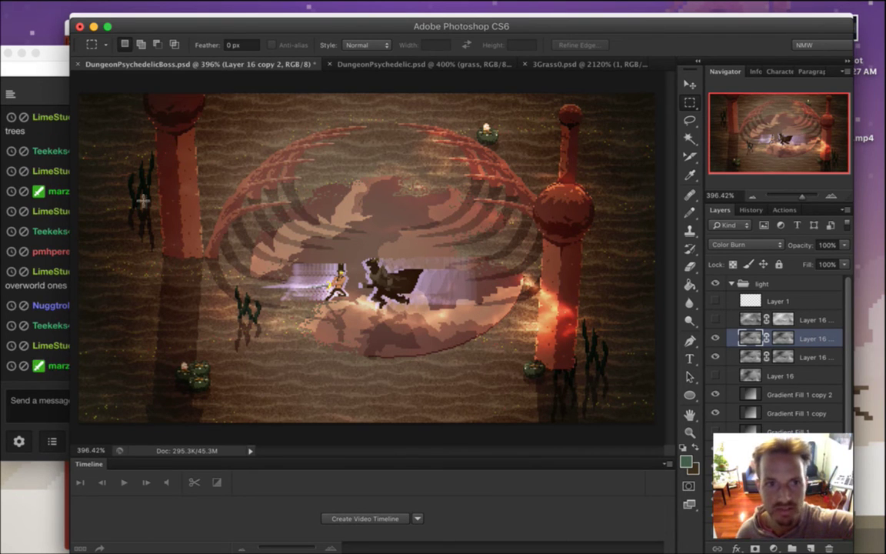
# Look over the scene in DungeonPsychedelic.psd and go back to 3Grass0.psd
pyautogui.click(394, 64)
pyautogui.moveTo(328, 207); pyautogui.dragTo(451, 303)
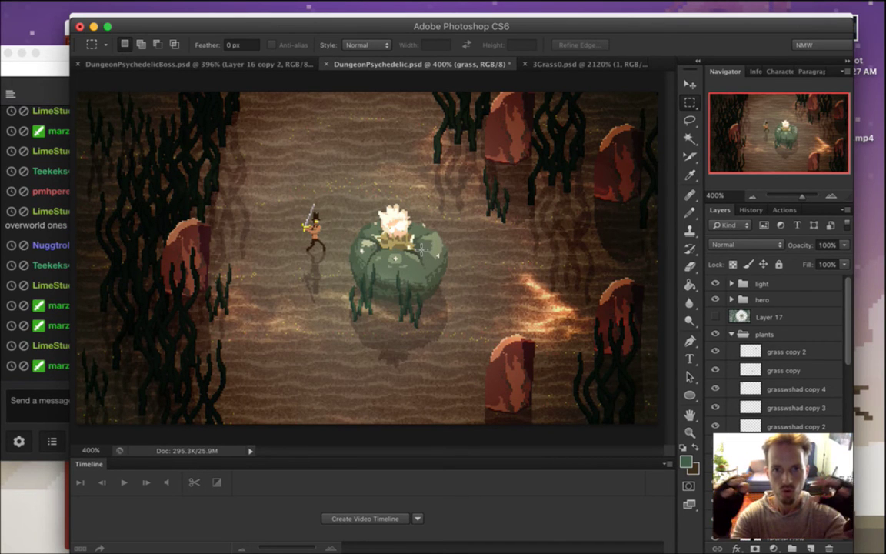
pyautogui.click(597, 67)
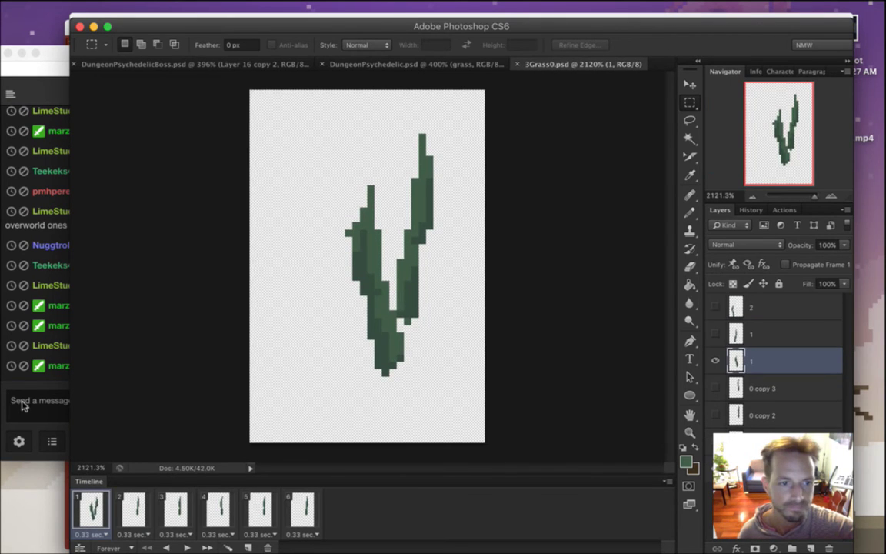
# Switch to the Twitch chat and read back through the messages about dead overworld versions, messed-up gravity, the keyboard and the gloves
pyautogui.click(43, 392)
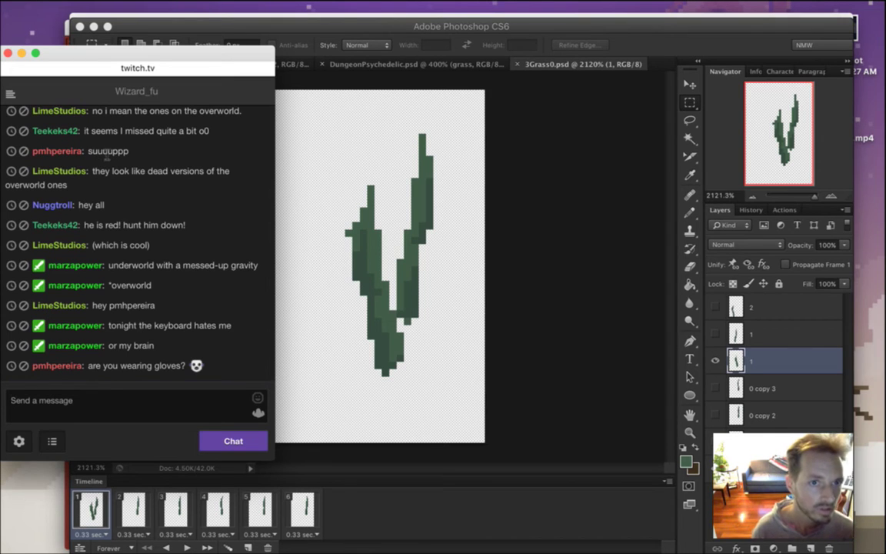
pyautogui.scroll(3, 270, 351)
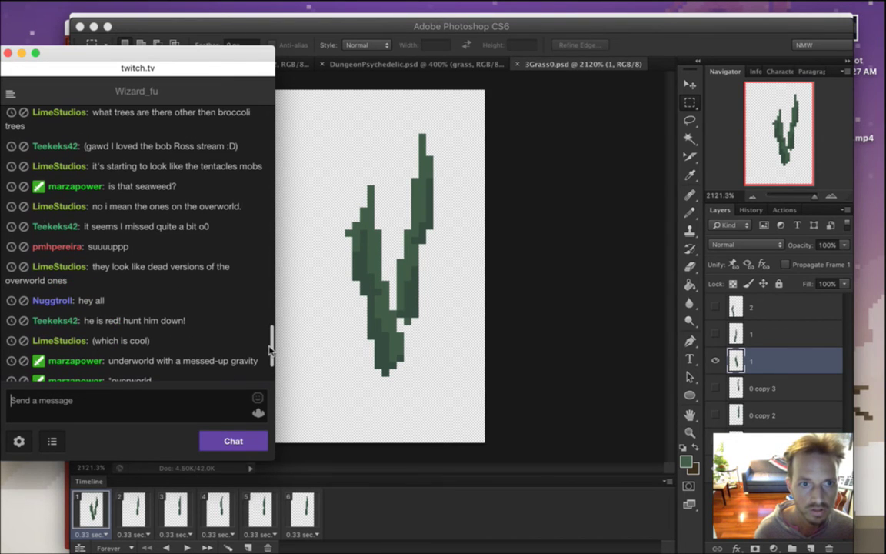
pyautogui.scroll(-1, 270, 351)
pyautogui.scroll(1, 270, 351)
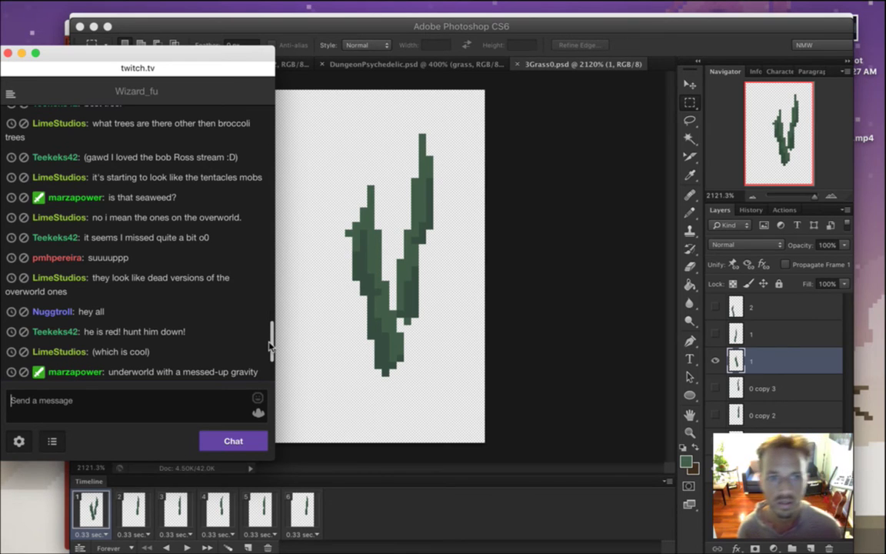
pyautogui.scroll(-3, 270, 351)
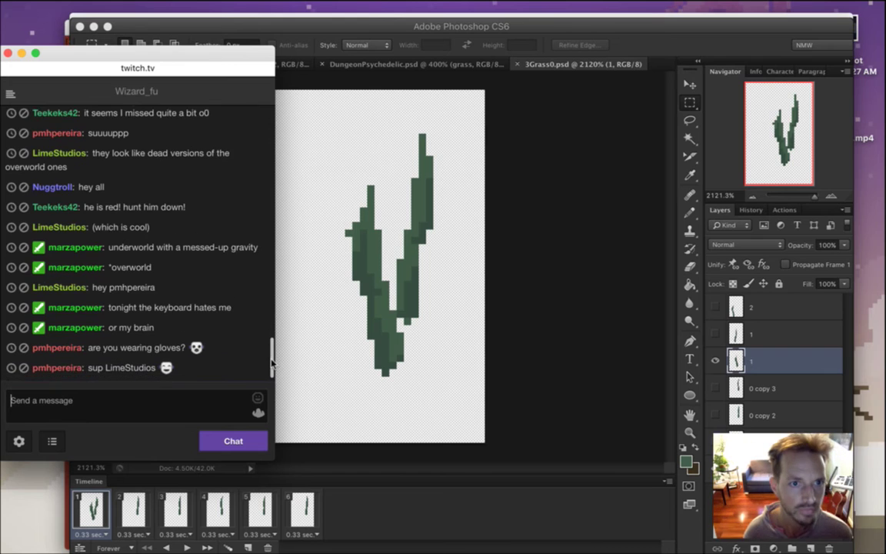
pyautogui.moveTo(78, 165); pyautogui.dragTo(103, 164)
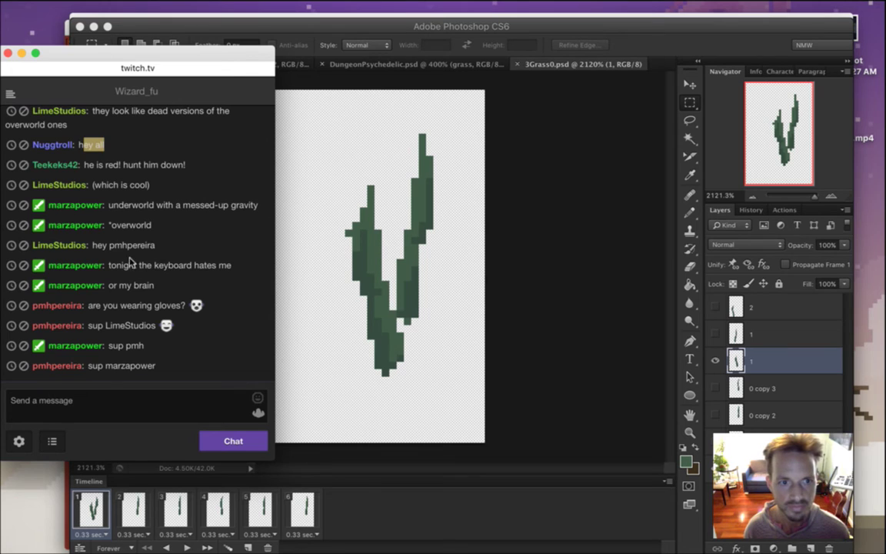
pyautogui.moveTo(141, 265); pyautogui.dragTo(153, 266)
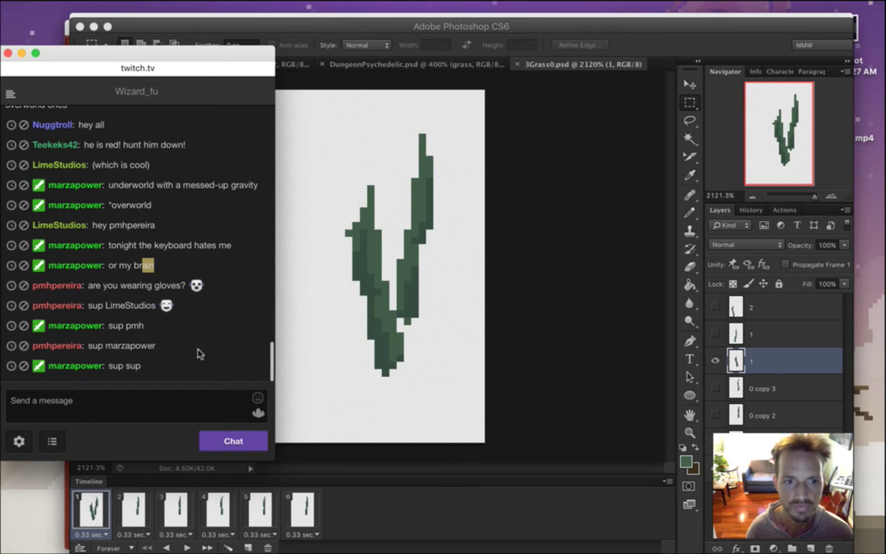
pyautogui.moveTo(106, 254); pyautogui.dragTo(168, 300)
pyautogui.click(167, 325)
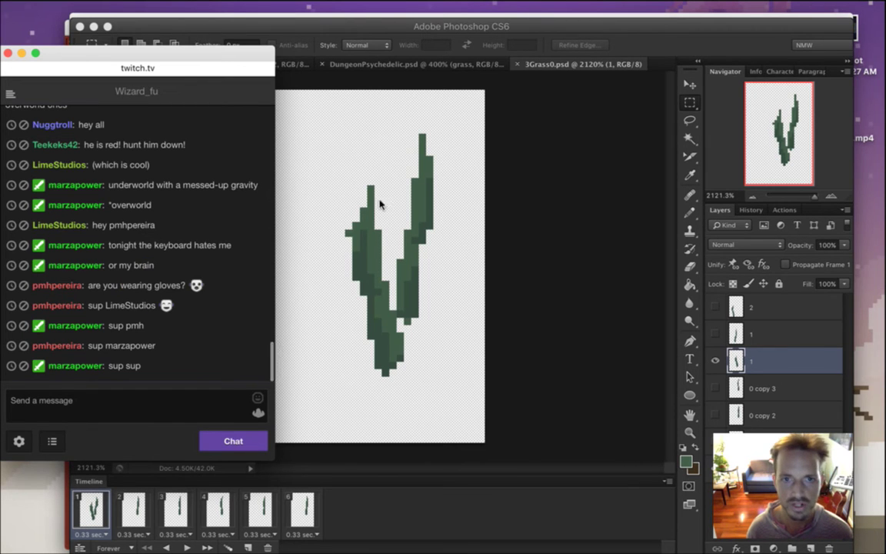
# In Photoshop, show DungeonPsychedelic.psd and DungeonPsychedelicBoss.psd once more, and return to 3Grass0.psd
pyautogui.click(373, 62)
pyautogui.click(372, 64)
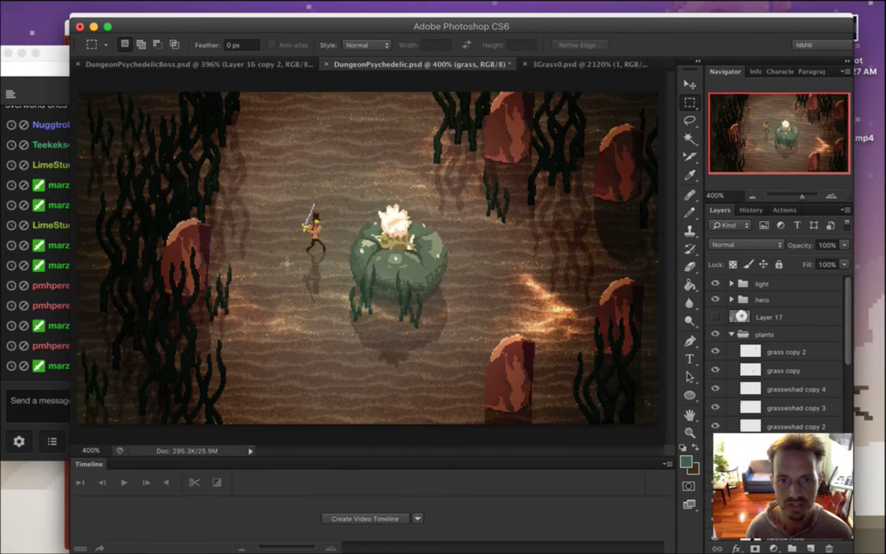
pyautogui.click(231, 64)
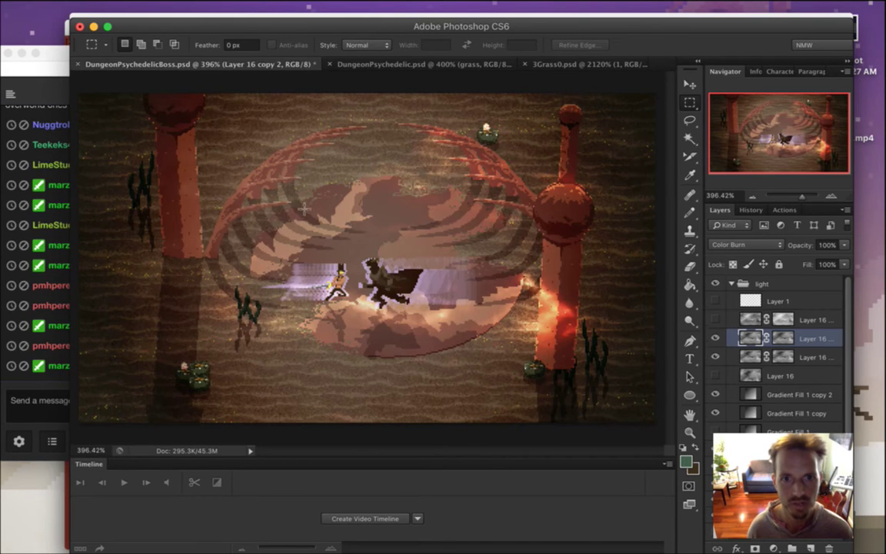
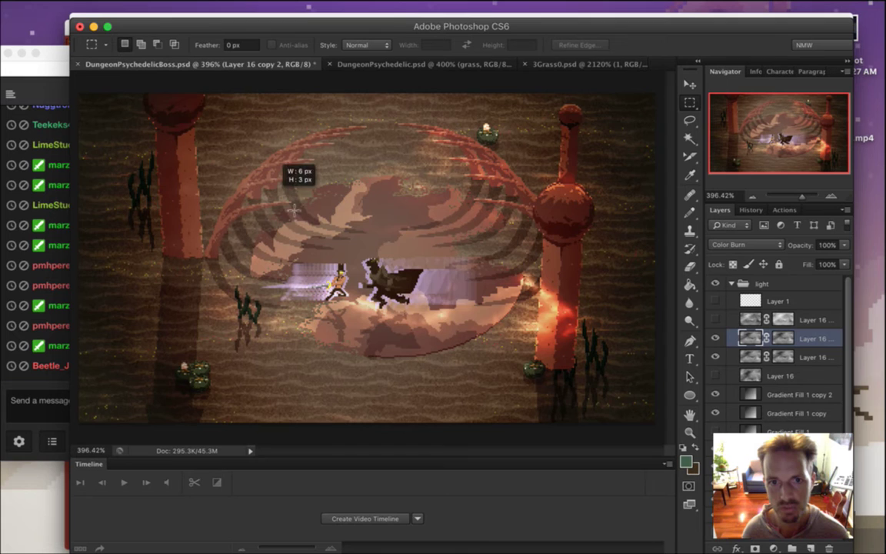
pyautogui.click(556, 63)
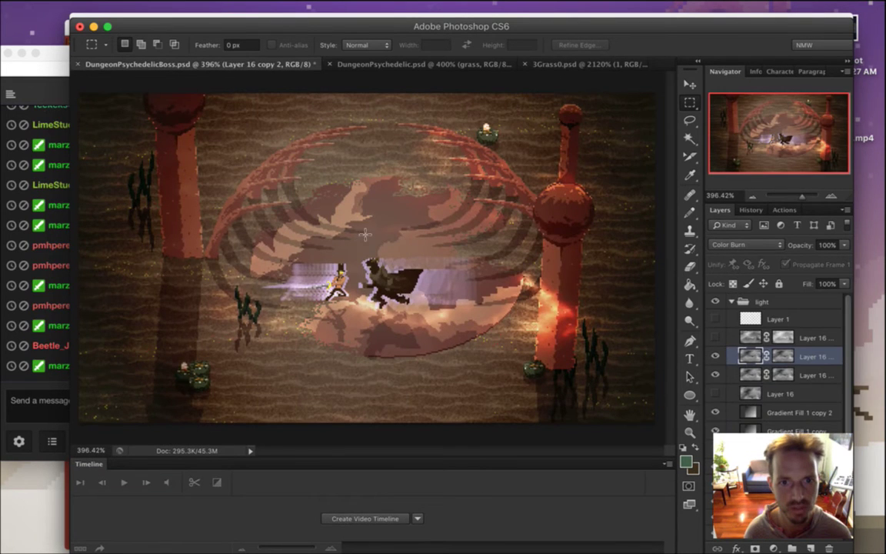
pyautogui.click(543, 64)
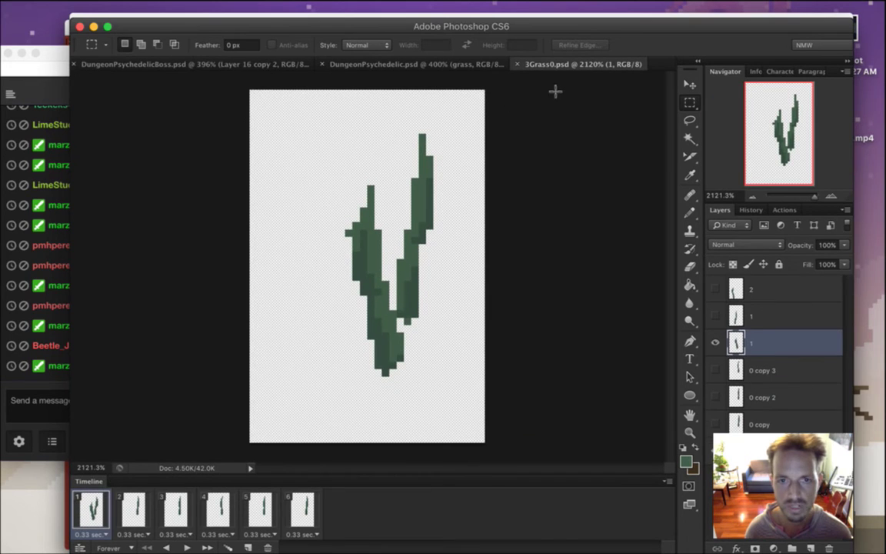
# Read the new greetings in the Twitch chat and return to 3Grass0.psd in Photoshop
pyautogui.click(48, 346)
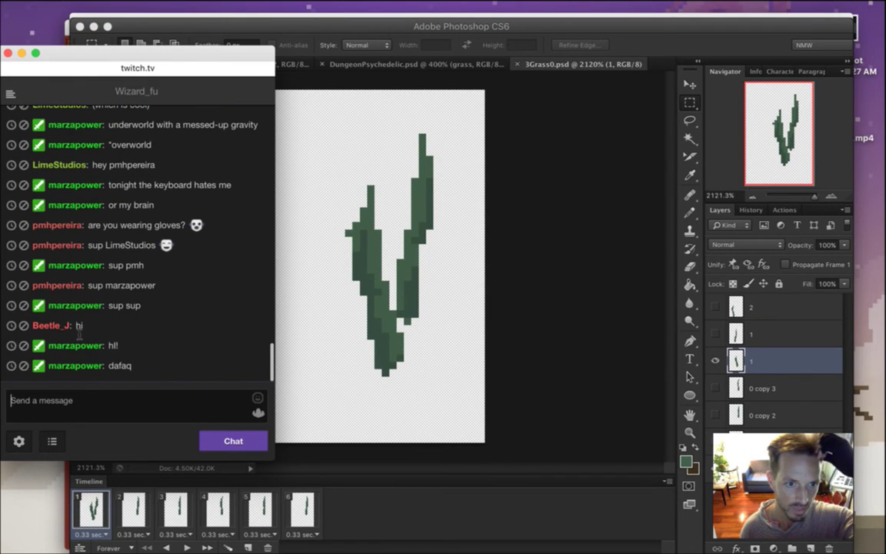
pyautogui.doubleClick(78, 326)
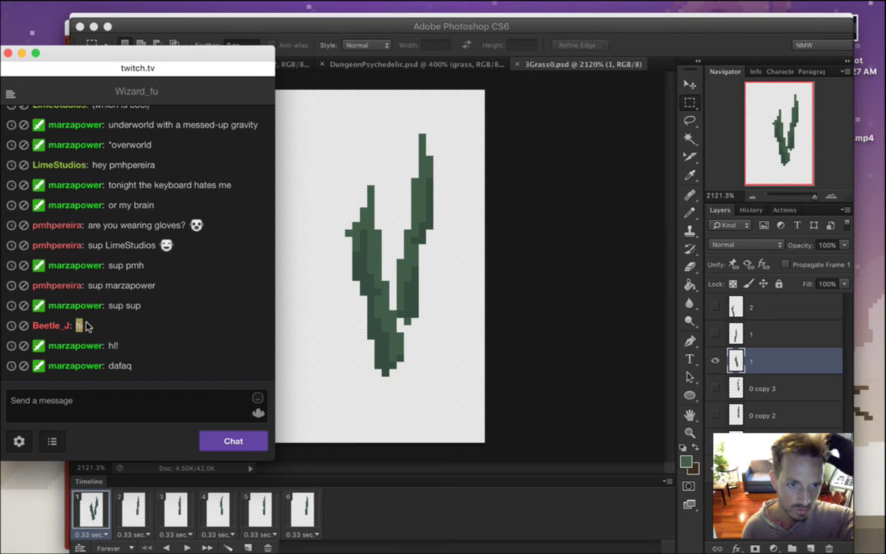
pyautogui.click(657, 57)
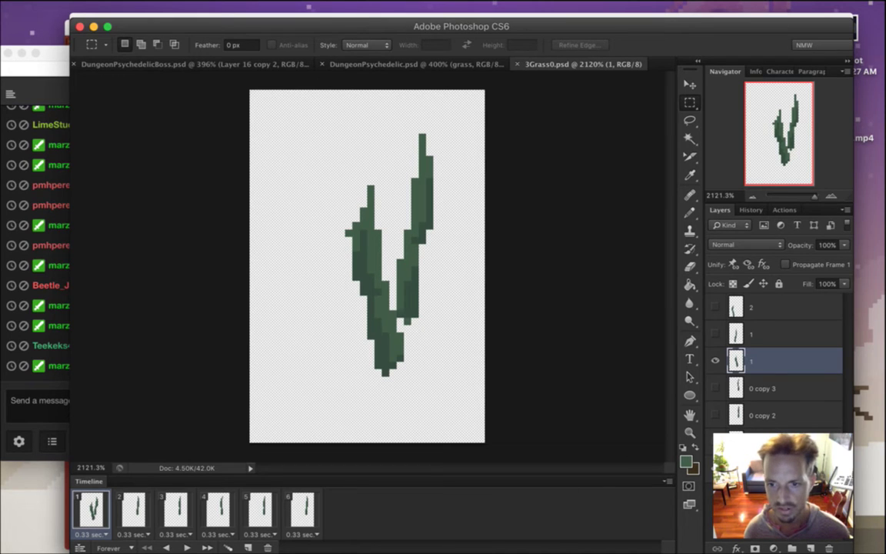
# Remove the taller right-hand grass blade from frame 1, and check the result against frame 2
pyautogui.press('Delete')
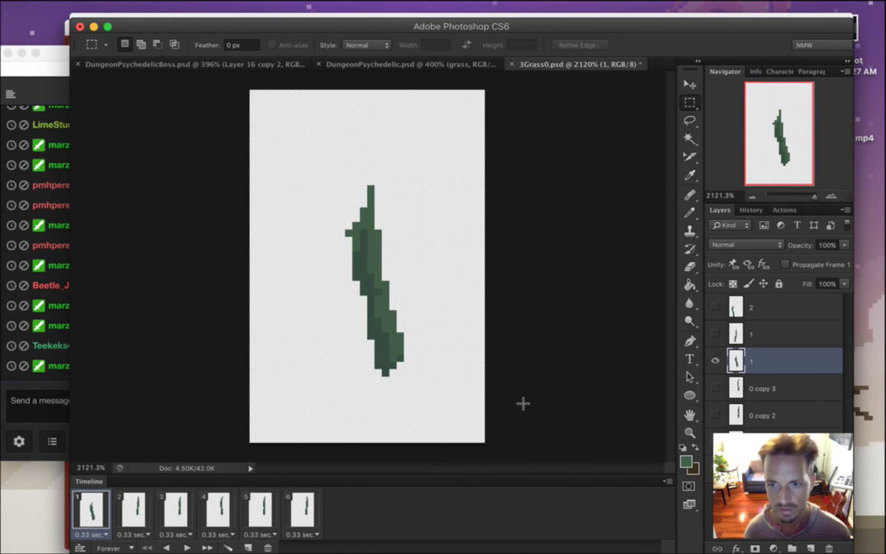
pyautogui.click(127, 514)
pyautogui.click(100, 512)
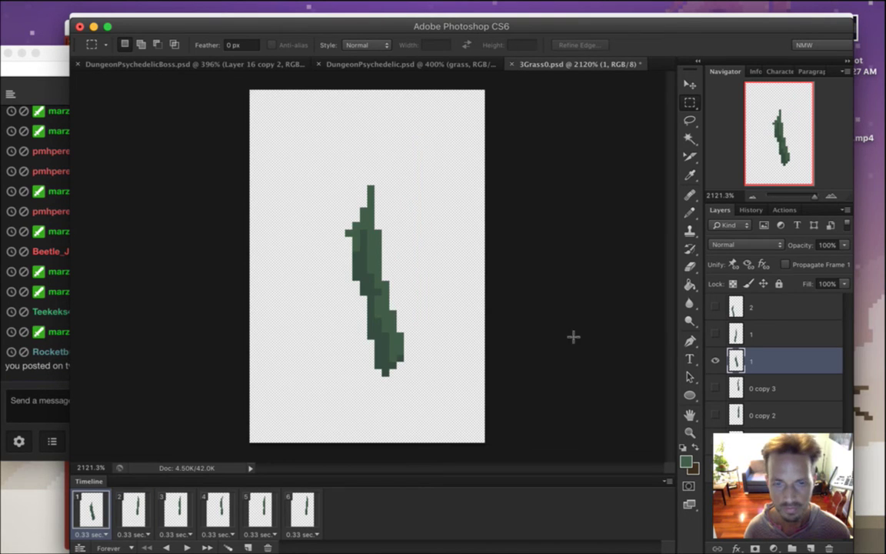
# Save 3Grass0.psd and draw a rectangular selection around the remaining blade on layer 1
pyautogui.press('super+s')
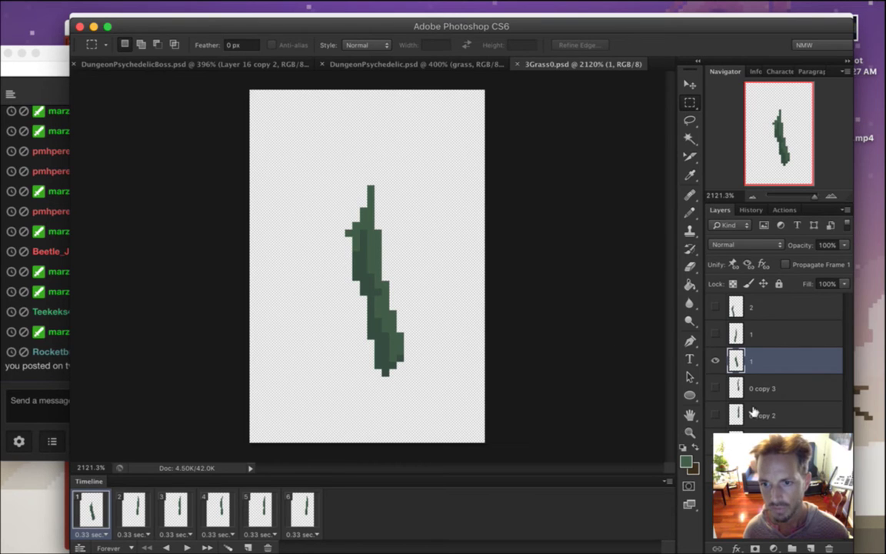
pyautogui.moveTo(316, 149); pyautogui.dragTo(455, 413)
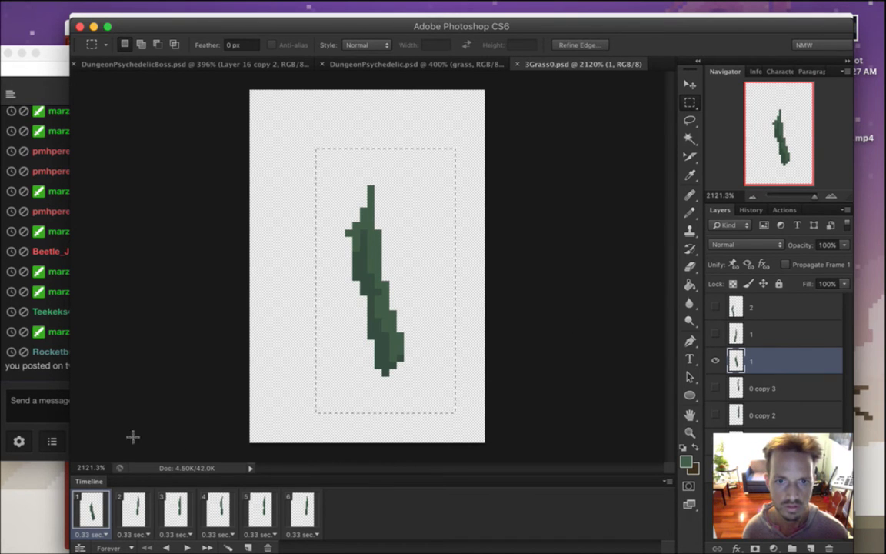
# Switch to the Twitch chat and read the messages about day 256, the Twitter mockups, the lightning pillars and the indie db page
pyautogui.click(34, 383)
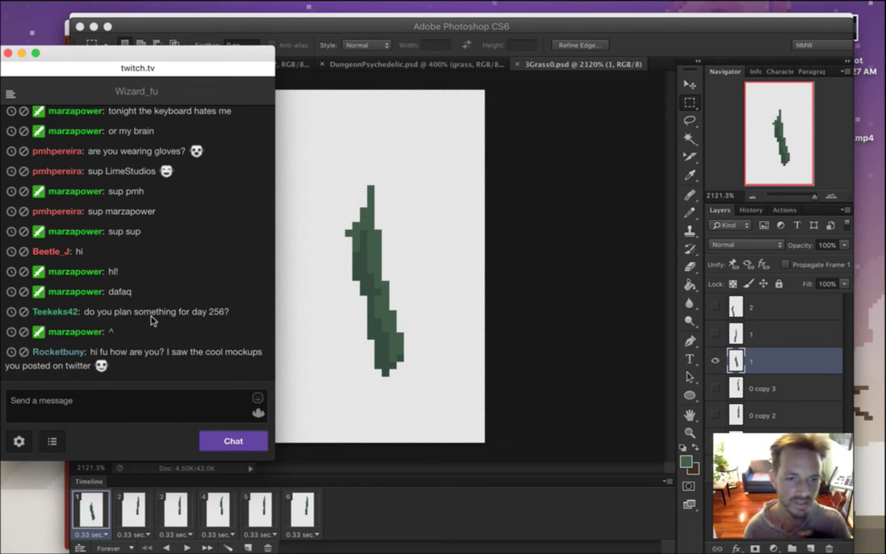
pyautogui.moveTo(230, 279); pyautogui.dragTo(190, 284)
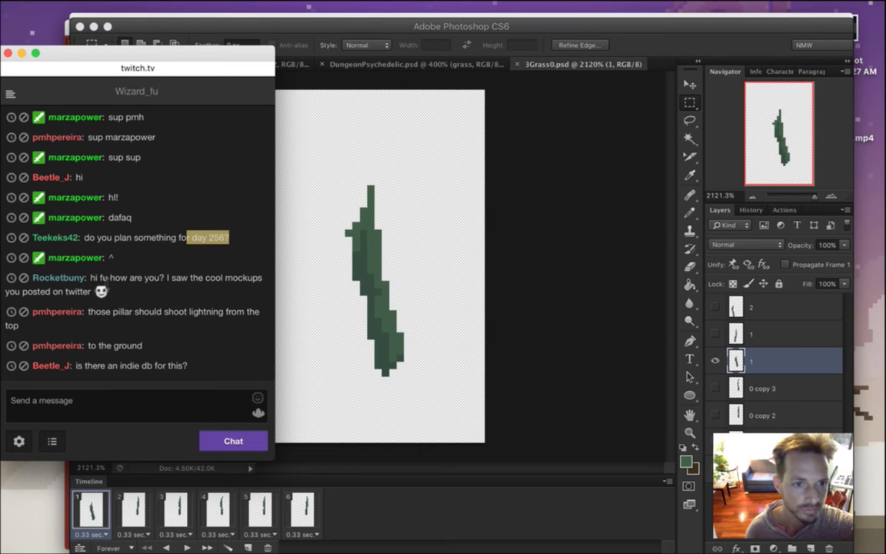
pyautogui.click(99, 278)
pyautogui.tripleClick(99, 279)
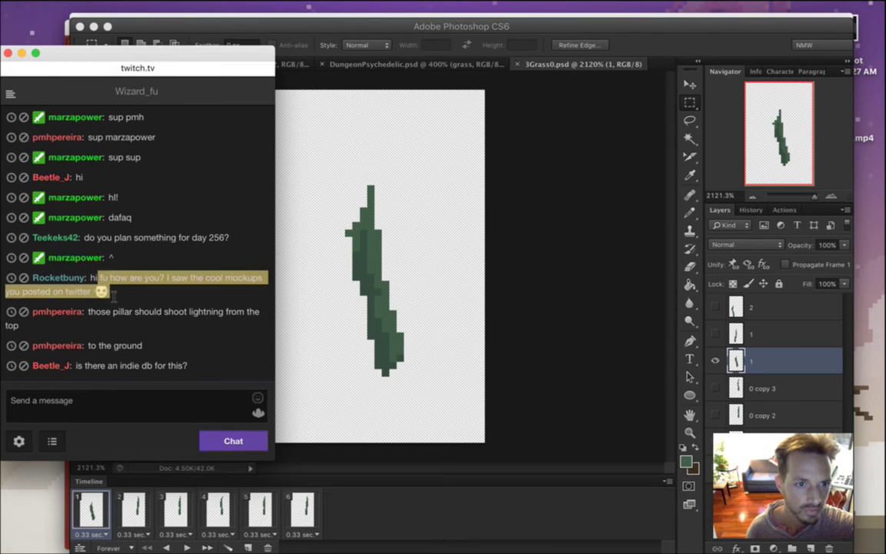
pyautogui.click(128, 279)
pyautogui.moveTo(143, 259); pyautogui.dragTo(89, 259)
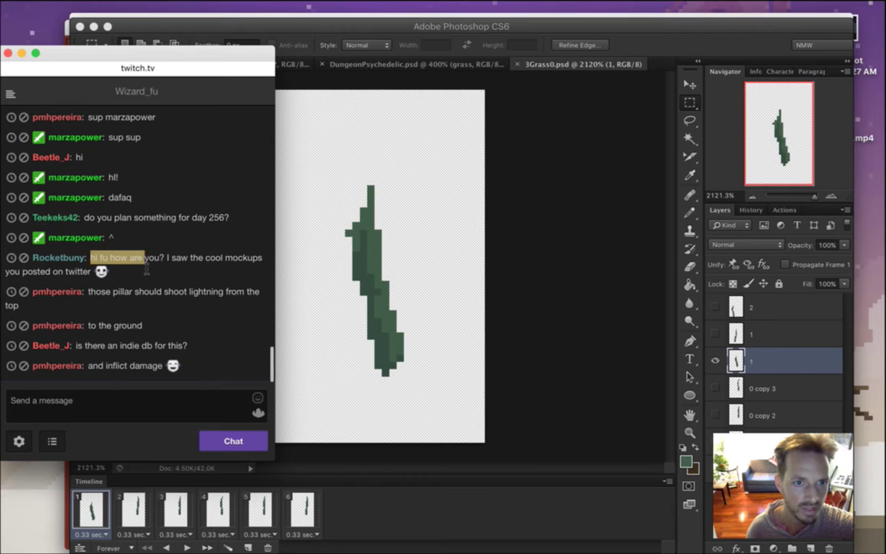
# Go back to Photoshop and view the pillars in DungeonPsychedelicBoss.psd
pyautogui.click(581, 79)
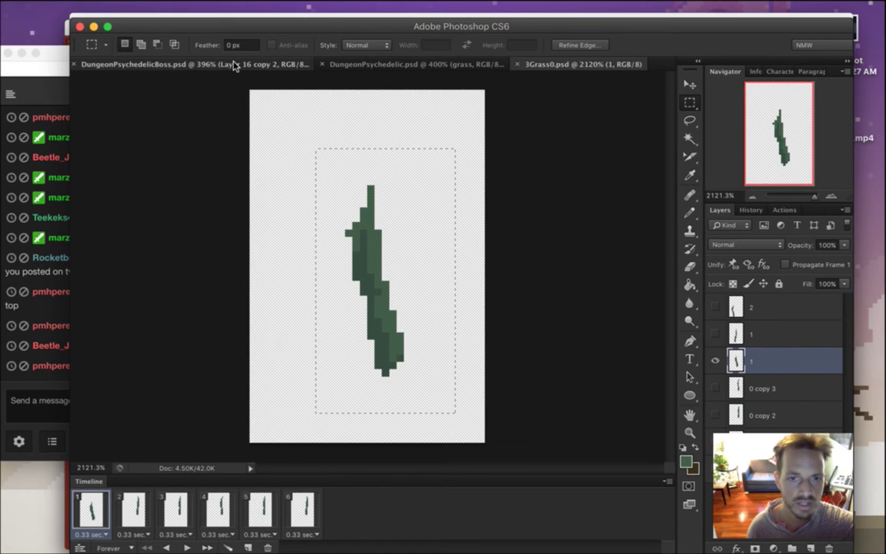
pyautogui.click(239, 64)
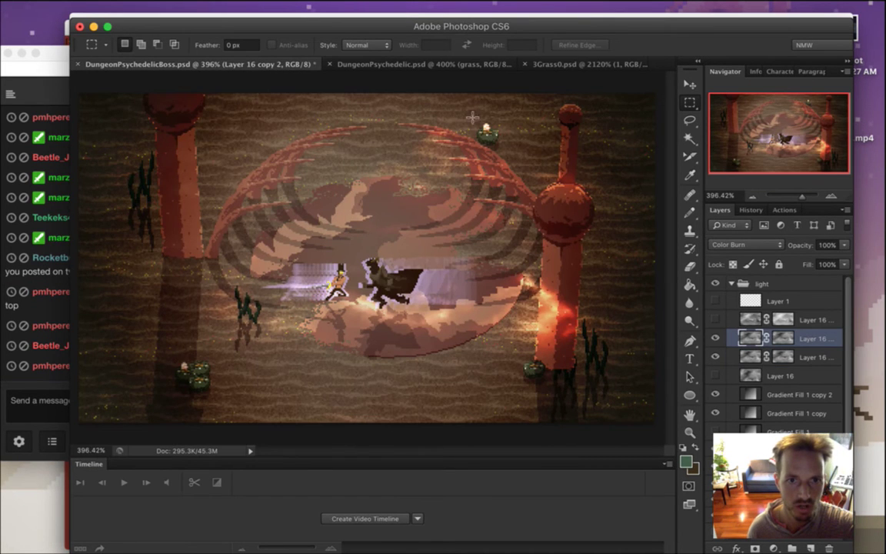
# Bring up 3Grass0.psd, then read the Twitch chat messages about pillars shooting lightning and an indie db page
pyautogui.click(566, 64)
pyautogui.click(3, 335)
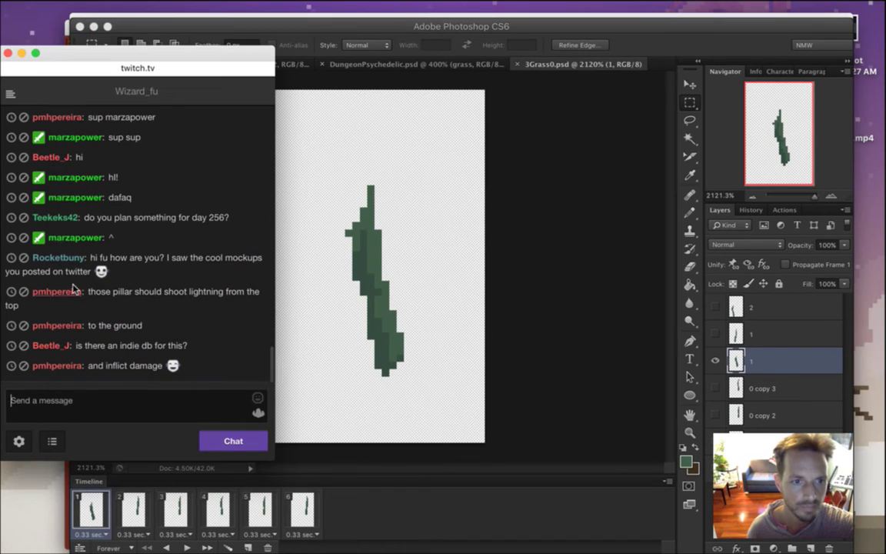
pyautogui.moveTo(110, 295); pyautogui.dragTo(155, 293)
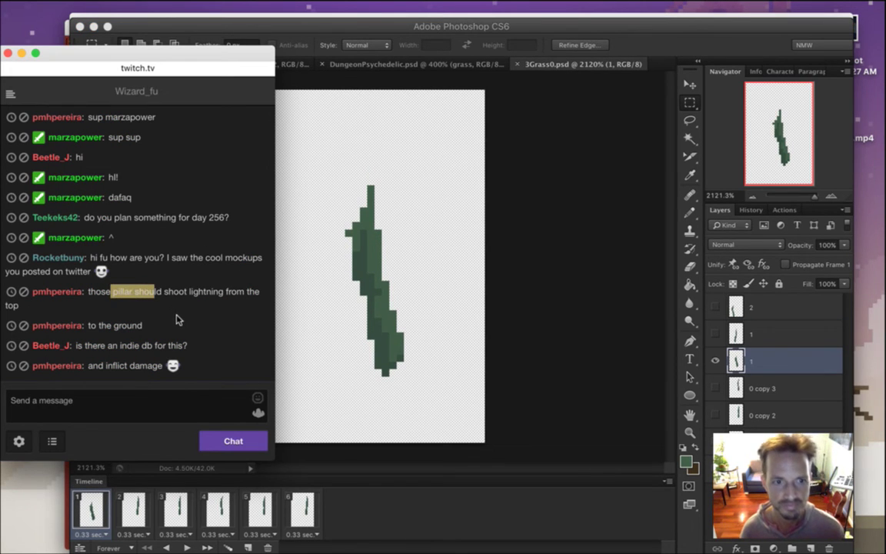
pyautogui.moveTo(112, 346); pyautogui.dragTo(15, 348)
pyautogui.moveTo(166, 346); pyautogui.dragTo(117, 353)
pyautogui.click(116, 353)
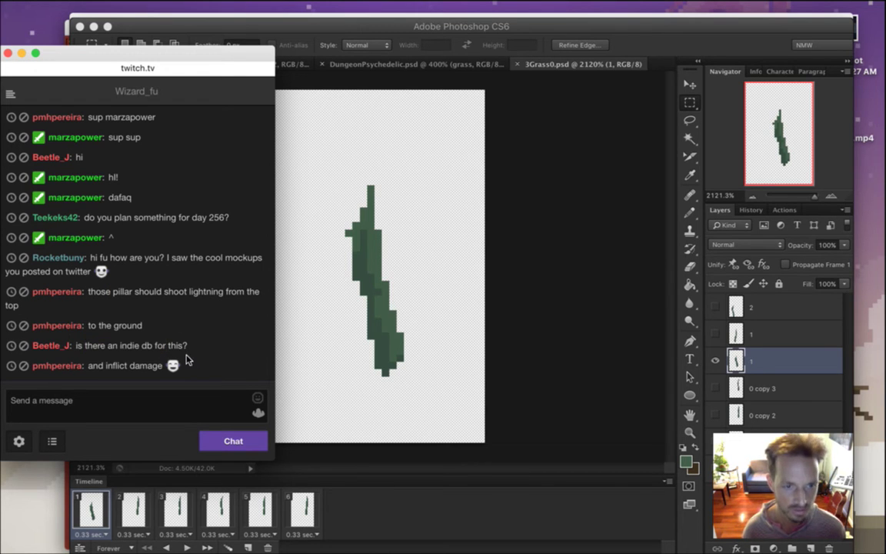
# Switch to Safari and open the Songbringer page at indiedb.com/games/songbringer
pyautogui.press('super+Tab')
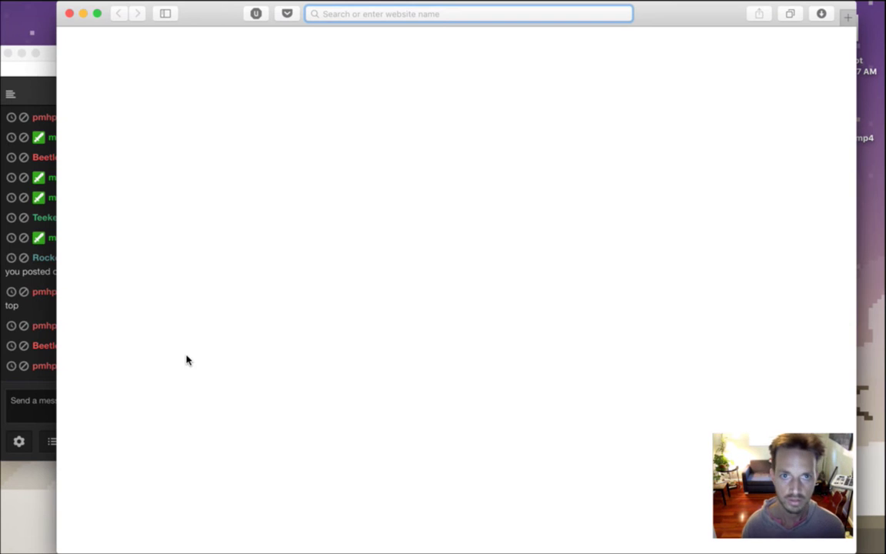
pyautogui.write('indiedb.com/games/songbringer')
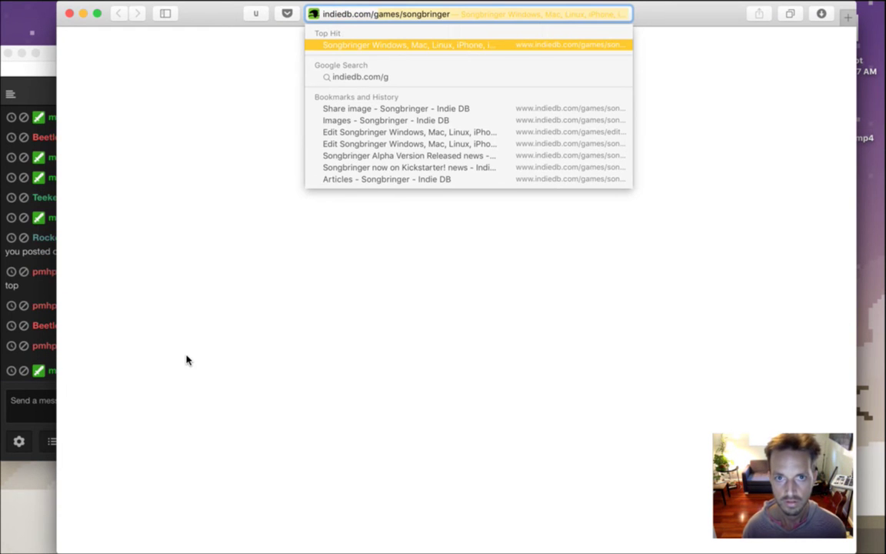
pyautogui.press('Return')
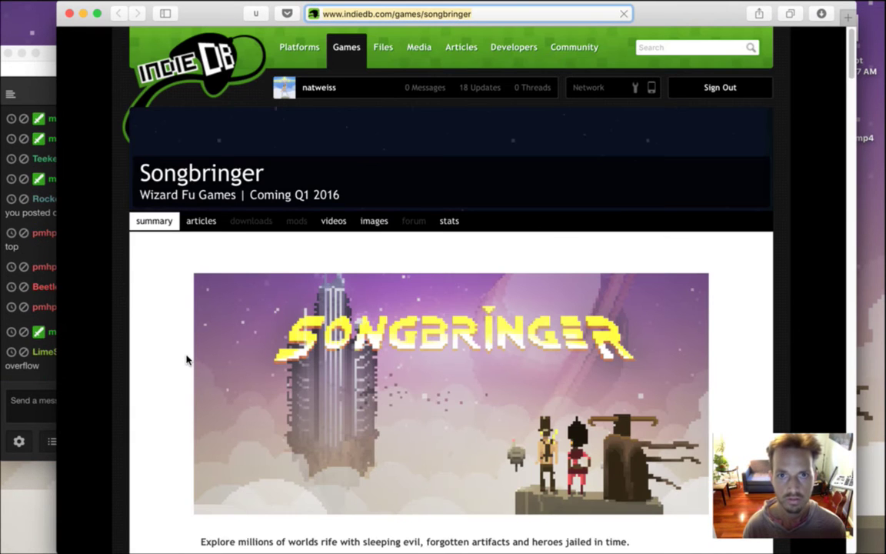
pyautogui.click(44, 413)
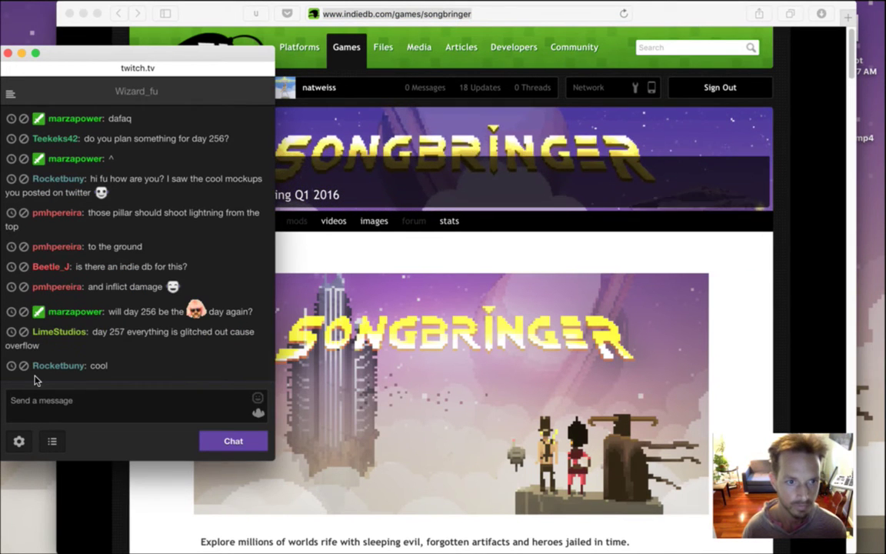
pyautogui.write('@be')
pyautogui.press('Tab')
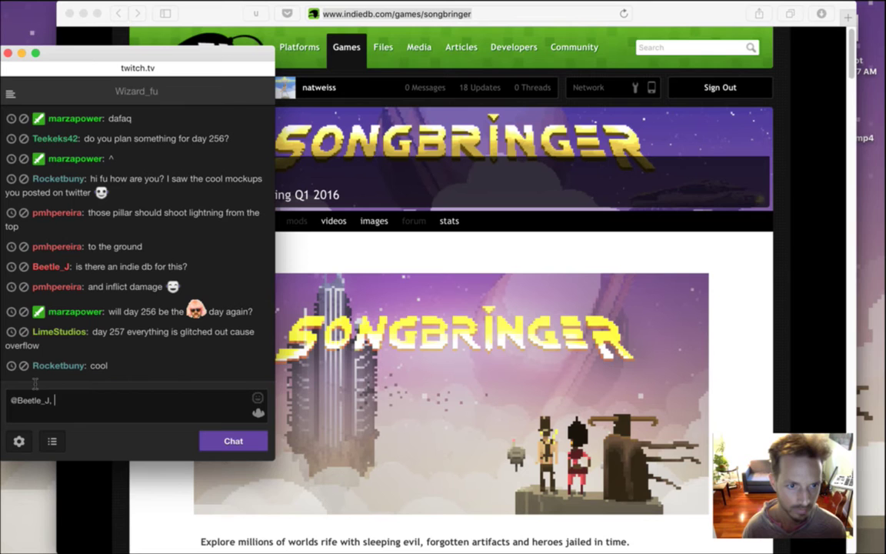
pyautogui.write('http://www.indiedb.com/games/songbringer')
pyautogui.press('Return')
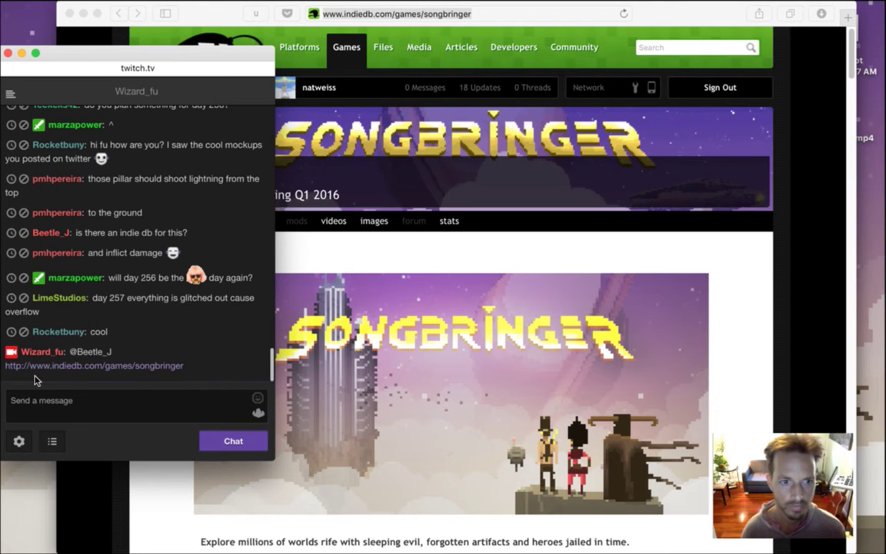
# View the Songbringer page in Safari, then read the chat messages about day 256 and the day 257 overflow
pyautogui.click(691, 15)
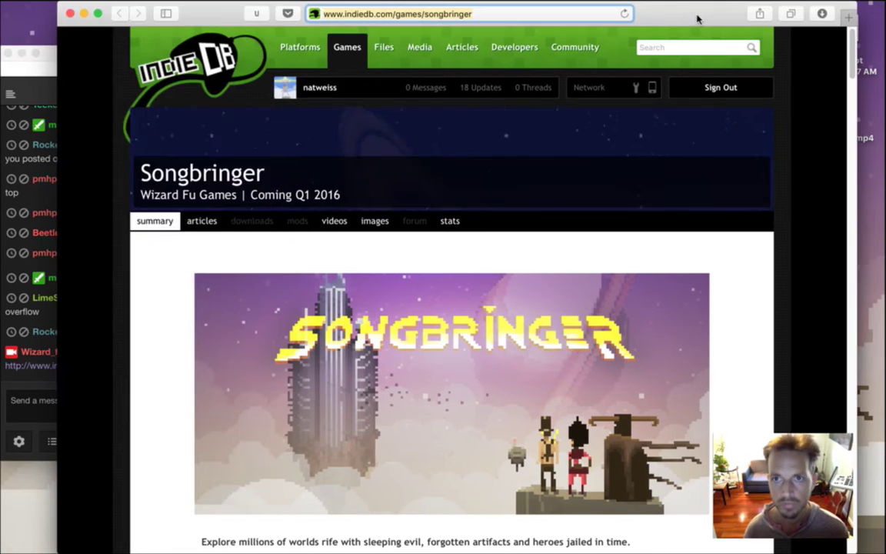
pyautogui.press('super+Tab')
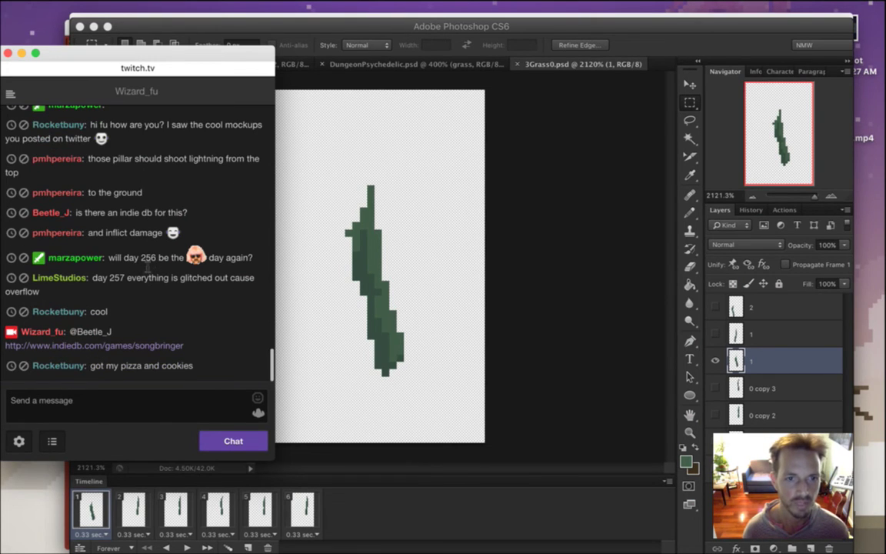
pyautogui.moveTo(236, 252); pyautogui.dragTo(124, 244)
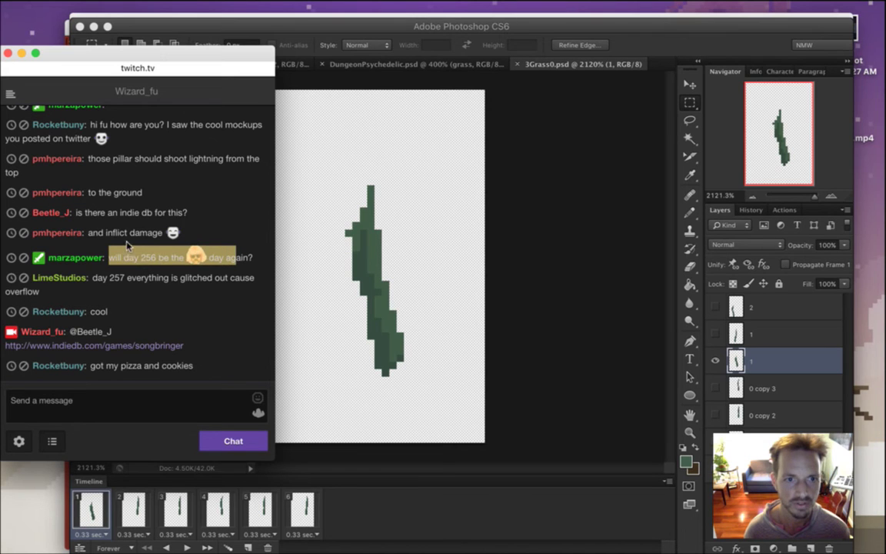
pyautogui.click(157, 276)
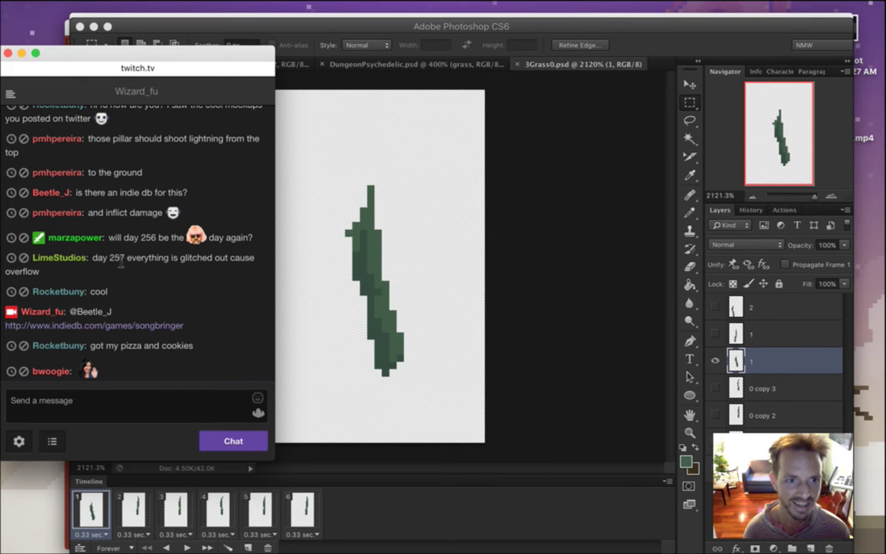
pyautogui.moveTo(124, 264); pyautogui.dragTo(106, 266)
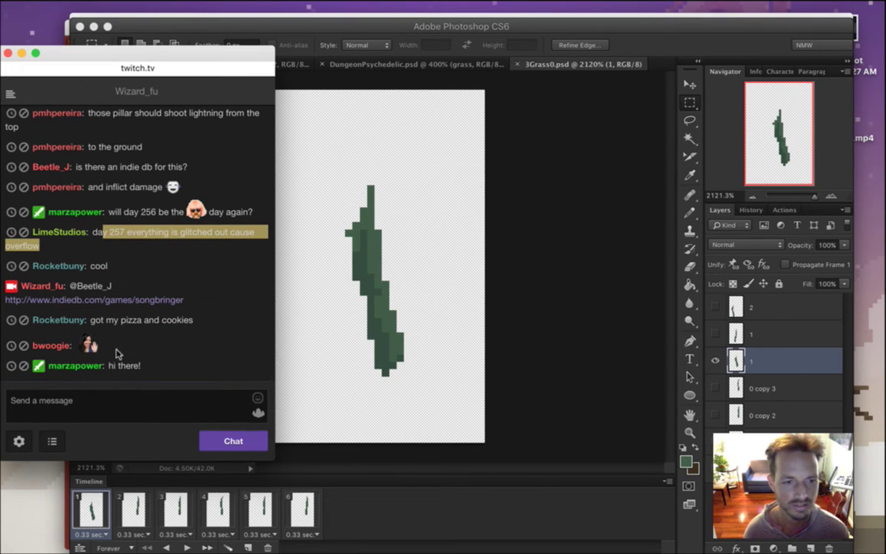
# Read the chat message about a viewer's undecided game date, then return to 3Grass0.psd in Photoshop
pyautogui.click(594, 55)
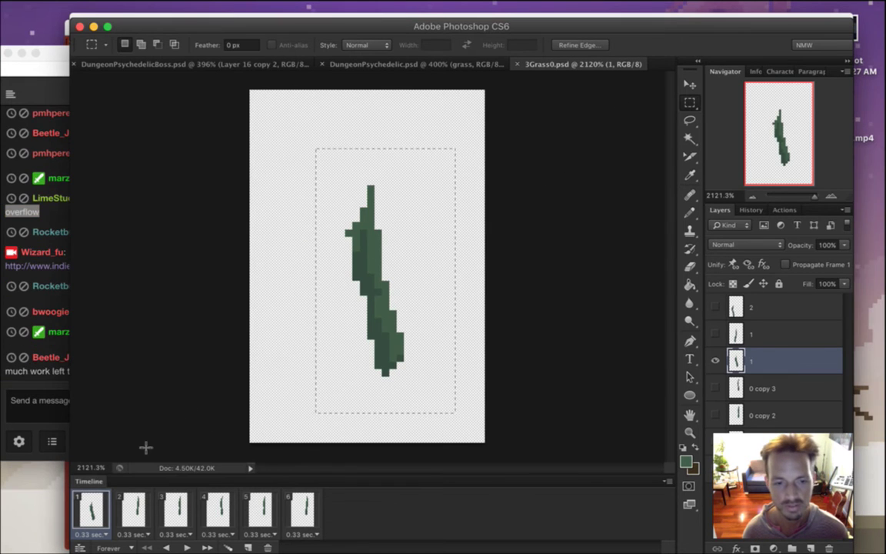
pyautogui.click(62, 377)
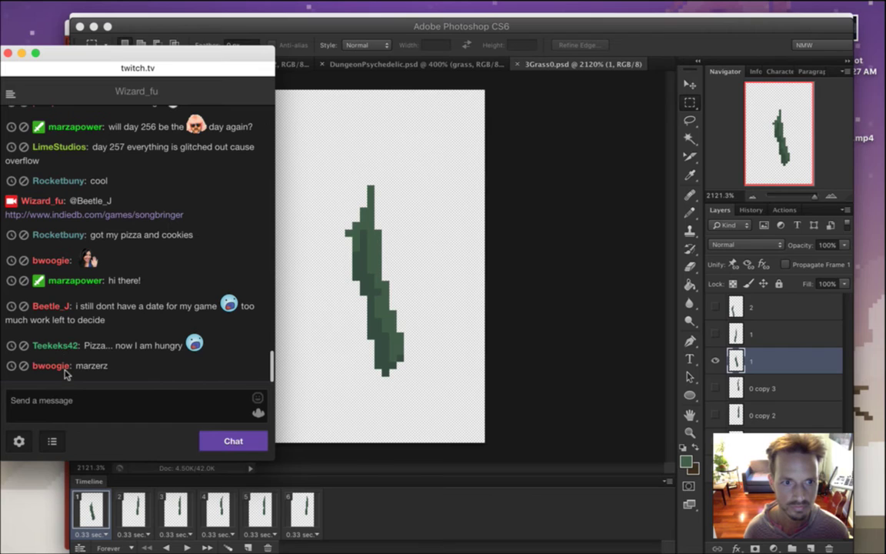
pyautogui.tripleClick(90, 312)
pyautogui.click(125, 293)
pyautogui.click(398, 216)
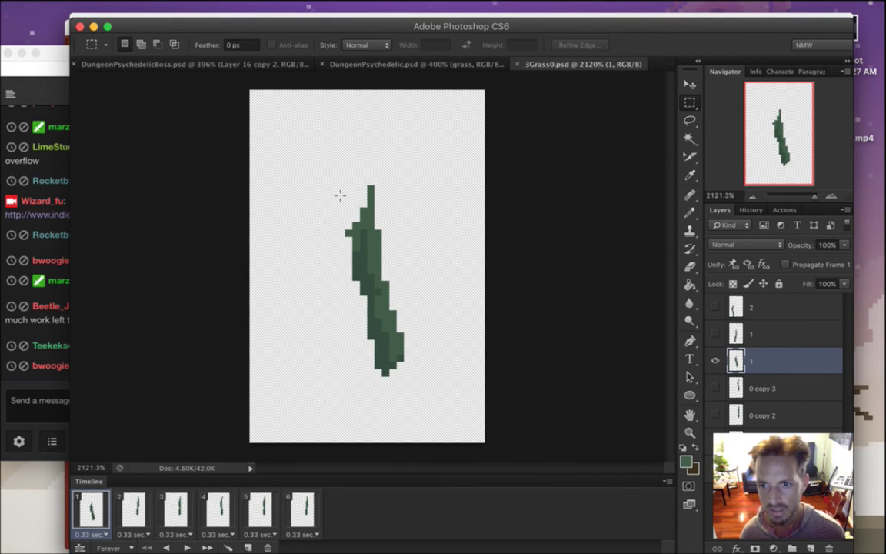
# Select the grass blade on frame 1, cut it to a new layer in place, and hide the original layer 1
pyautogui.moveTo(323, 156); pyautogui.dragTo(420, 398)
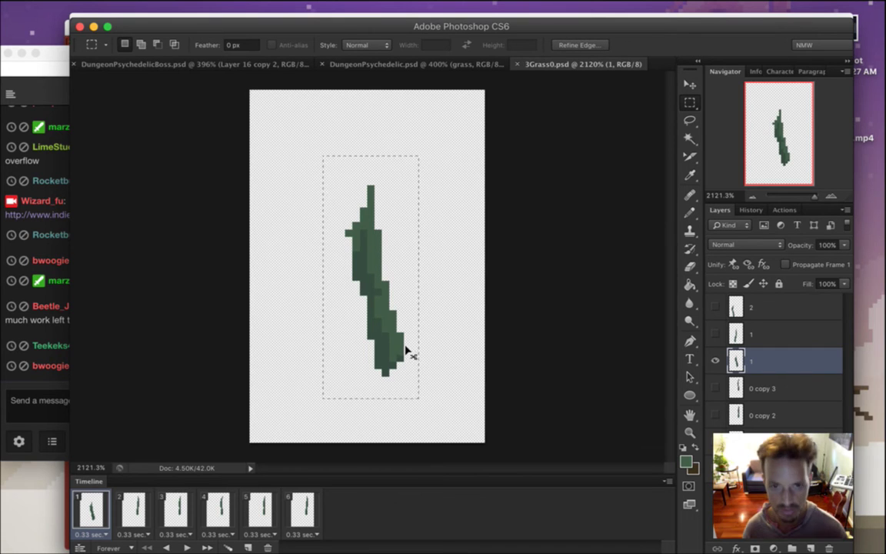
pyautogui.press('super+shift+j')
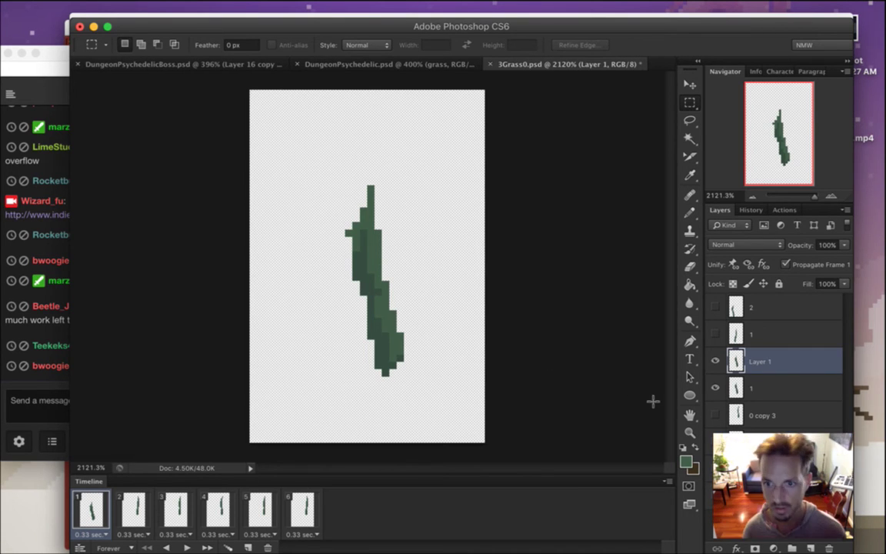
pyautogui.click(716, 387)
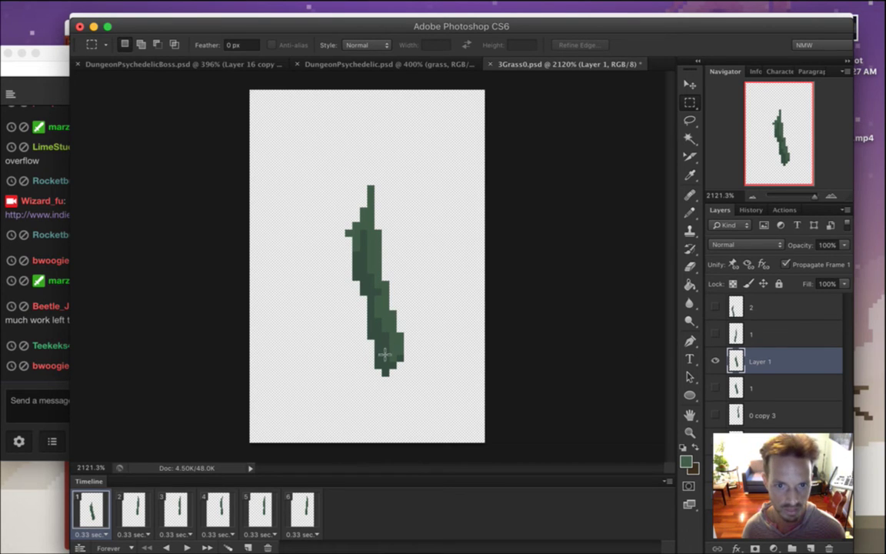
# Select a band across the lower middle of the blade on Layer 1 and shift it slightly right
pyautogui.moveTo(349, 294); pyautogui.dragTo(402, 329)
pyautogui.press('v')
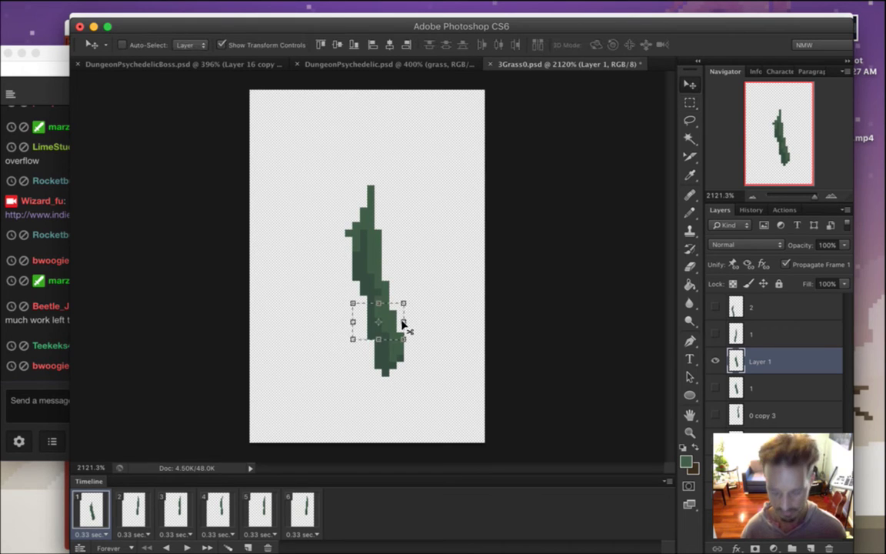
pyautogui.press('Right')
pyautogui.press('Right')
pyautogui.press('Right')
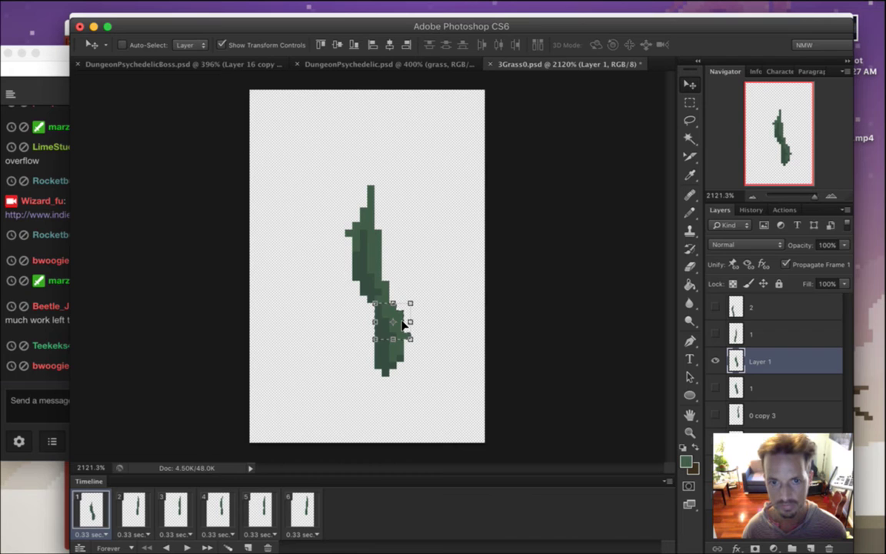
# Shift a band across the blade's upper middle on Layer 1 one pixel left, then deselect it
pyautogui.press('m')
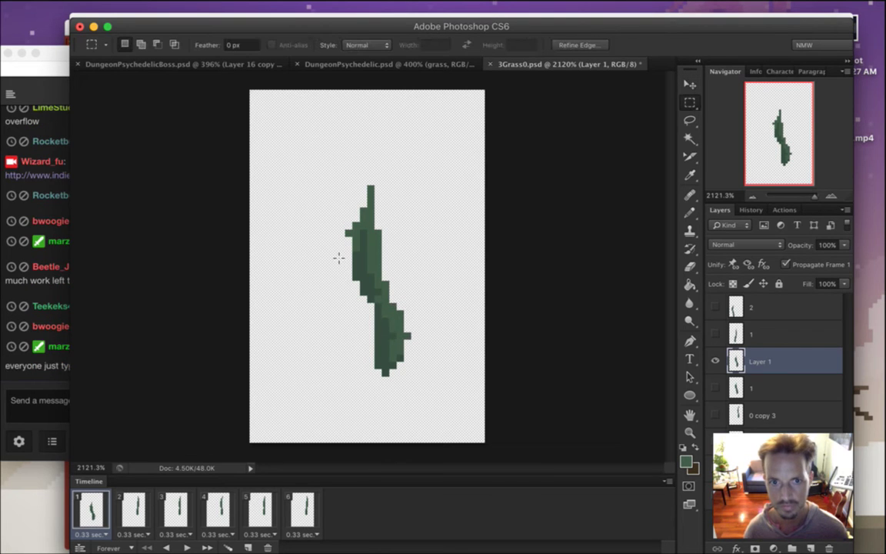
pyautogui.moveTo(322, 237); pyautogui.dragTo(412, 258)
pyautogui.press('v')
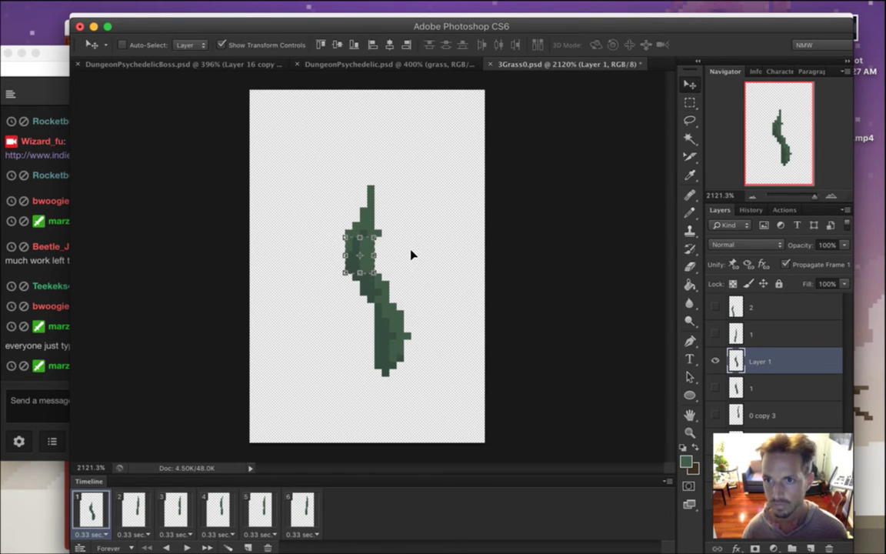
pyautogui.press('m')
pyautogui.press('super+d')
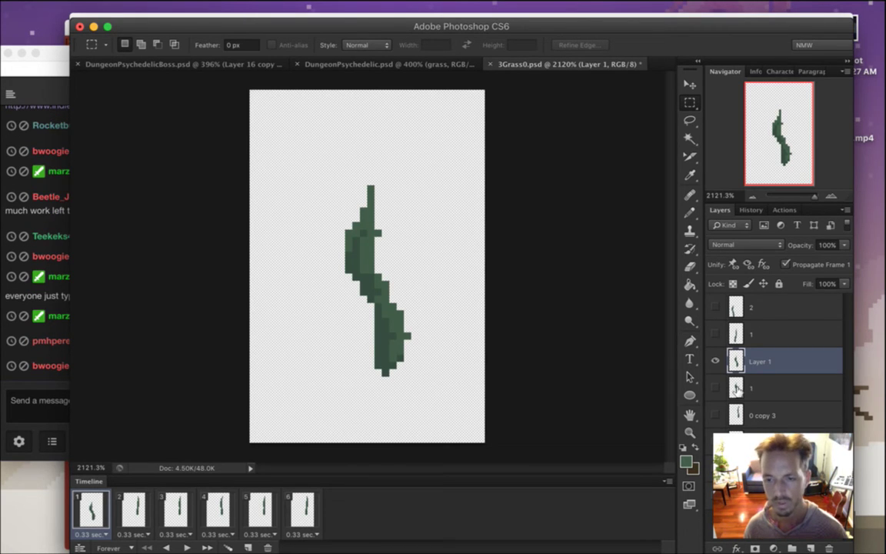
# Duplicate Layer 1, hide the original, and shift the upper bulge of the copied blade one pixel left
pyautogui.click(736, 387)
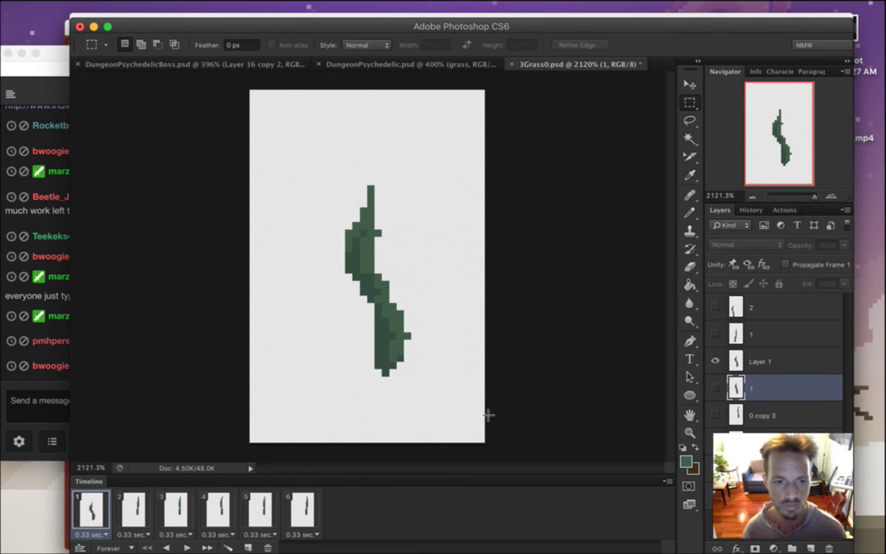
pyautogui.click(738, 361)
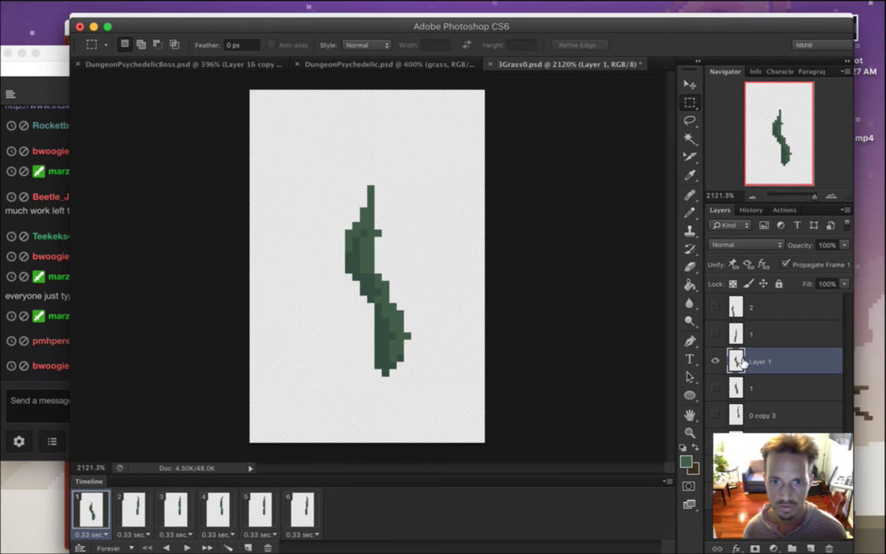
pyautogui.press('super+j')
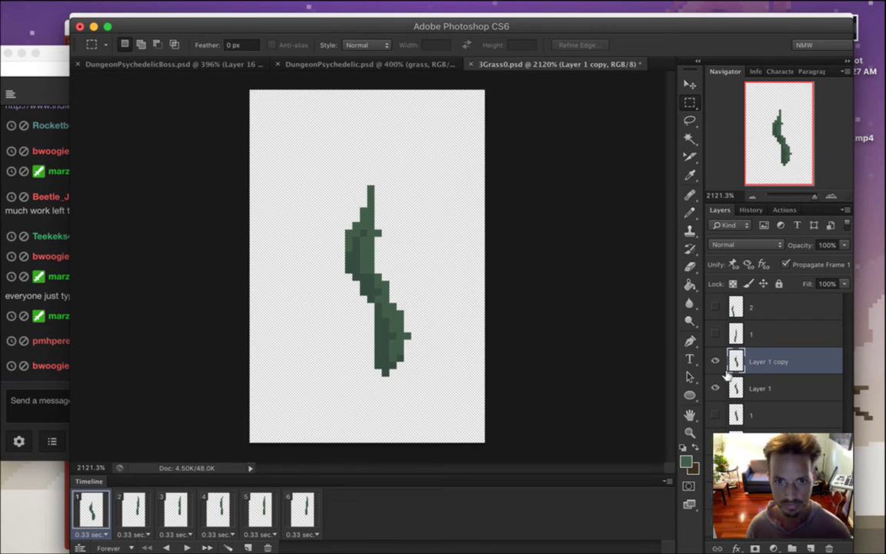
pyautogui.moveTo(327, 231); pyautogui.dragTo(375, 273)
pyautogui.press('v')
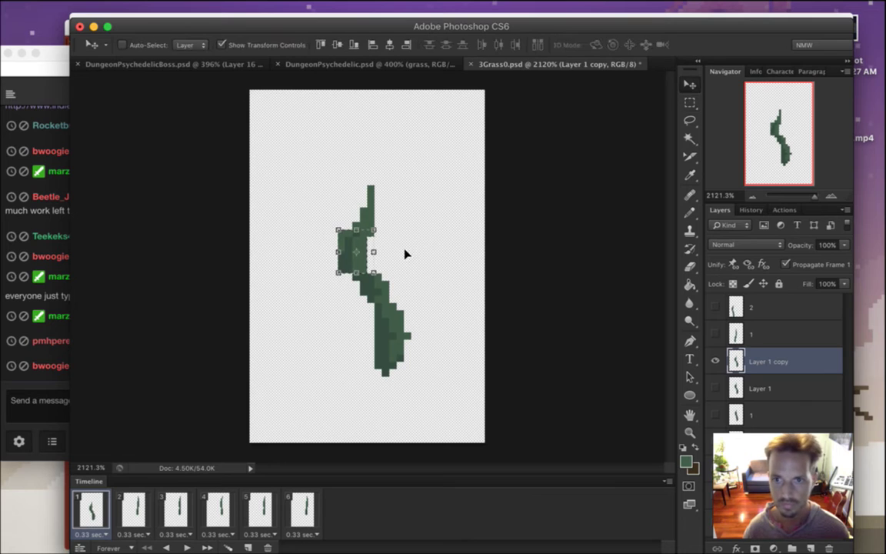
# Shift the lower bulge of the blade on Layer 1 copy one pixel right, then deselect it
pyautogui.press('m')
pyautogui.moveTo(352, 318); pyautogui.dragTo(428, 347)
pyautogui.keyDown('shift'); pyautogui.moveTo(360, 342); pyautogui.dragTo(416, 354); pyautogui.keyUp('shift')
pyautogui.press('v')
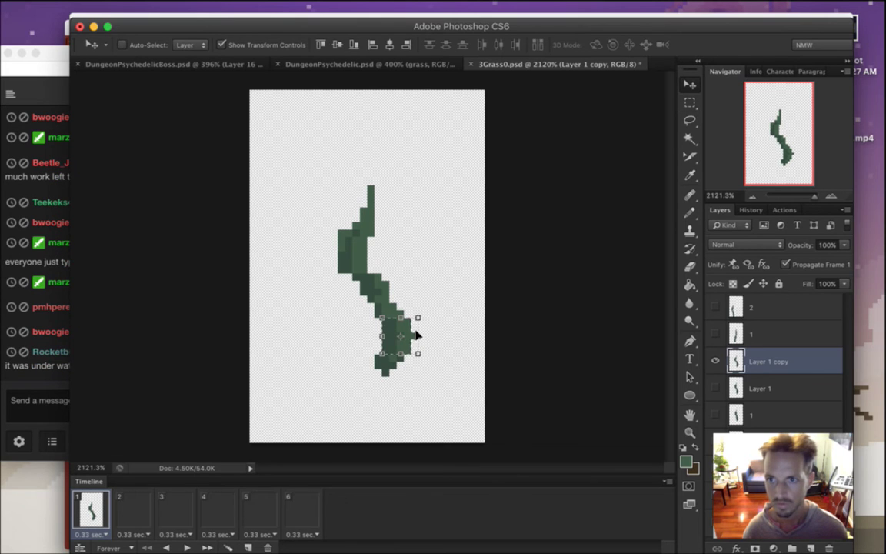
pyautogui.press('m')
pyautogui.hotkey('ctrl', 'd')
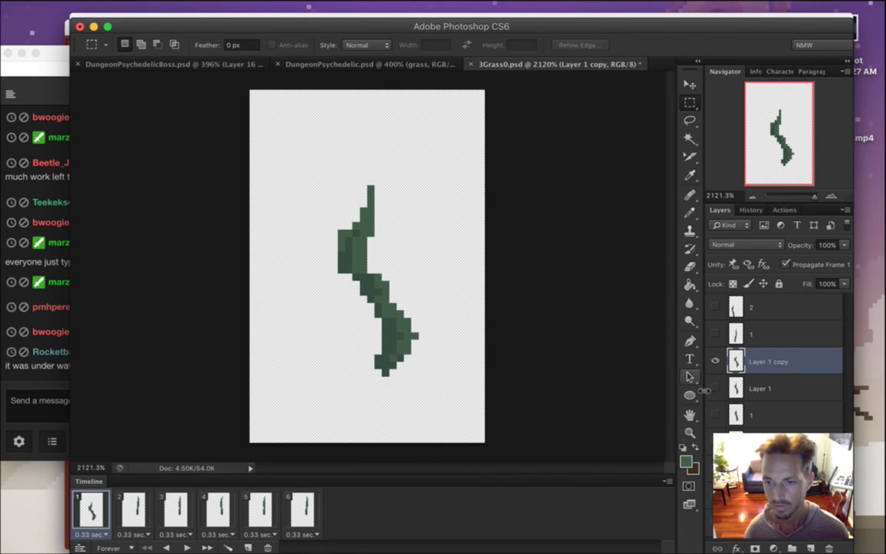
# Duplicate the straighter blade's layer 1, move the copy below it, and show that copy instead of Layer 1 copy
pyautogui.click(761, 415)
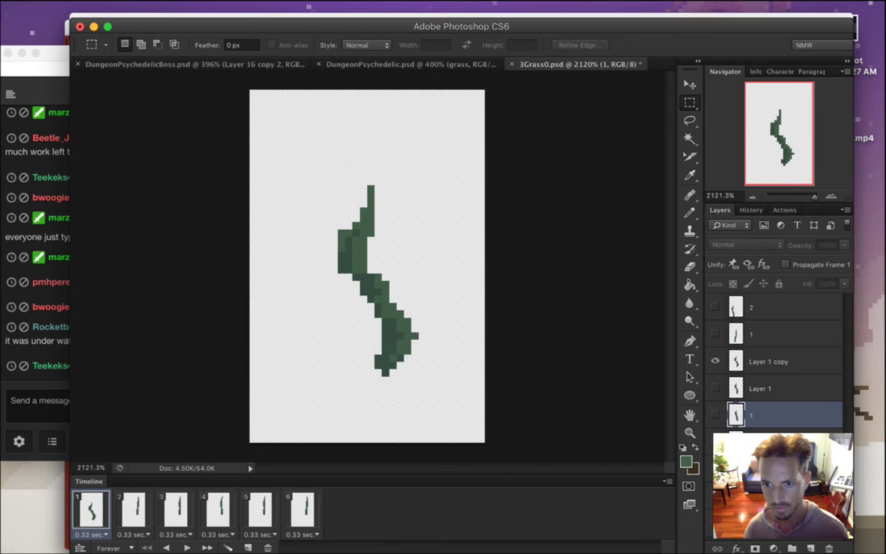
pyautogui.press('super+j')
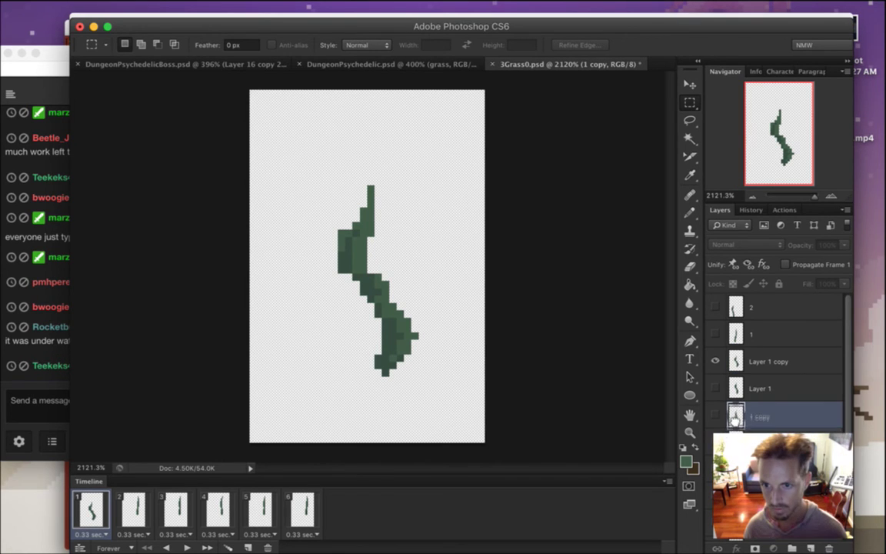
pyautogui.press('super+bracketleft')
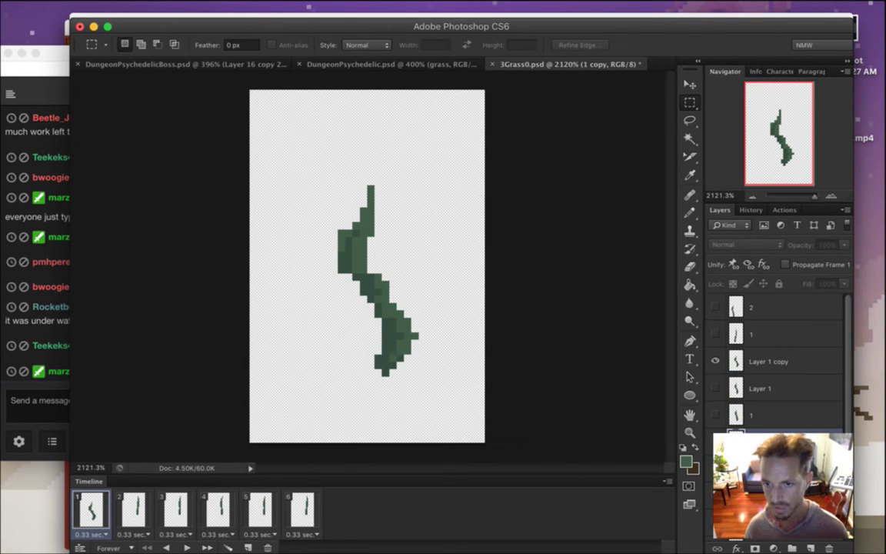
pyautogui.click(715, 361)
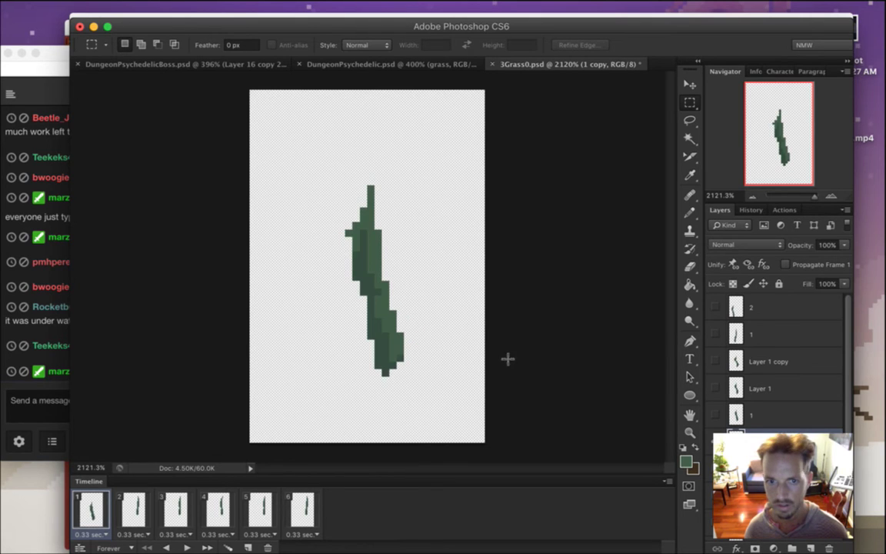
# Try shifting two different bands across the blade's upper middle one pixel right on layer 1 copy, undoing both shifts
pyautogui.moveTo(335, 241); pyautogui.dragTo(404, 231)
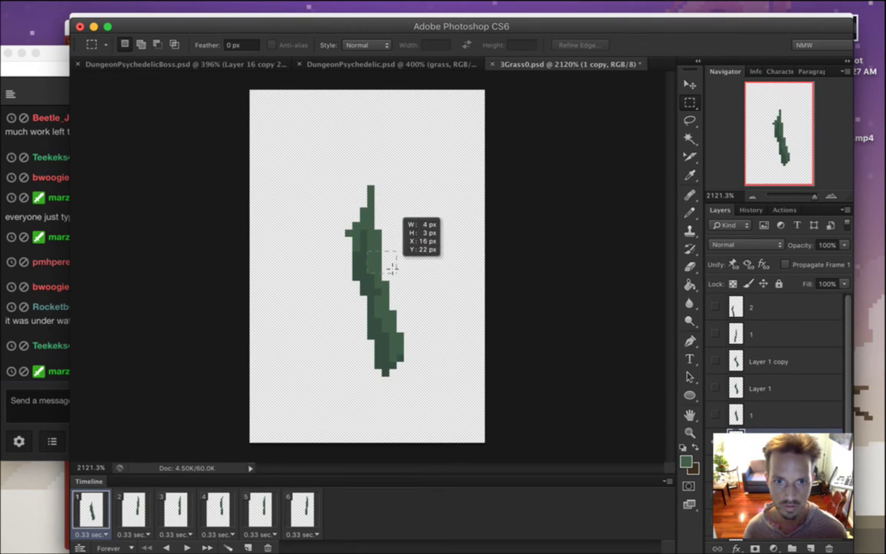
pyautogui.click(329, 230)
pyautogui.moveTo(328, 231); pyautogui.dragTo(412, 273)
pyautogui.click(340, 230)
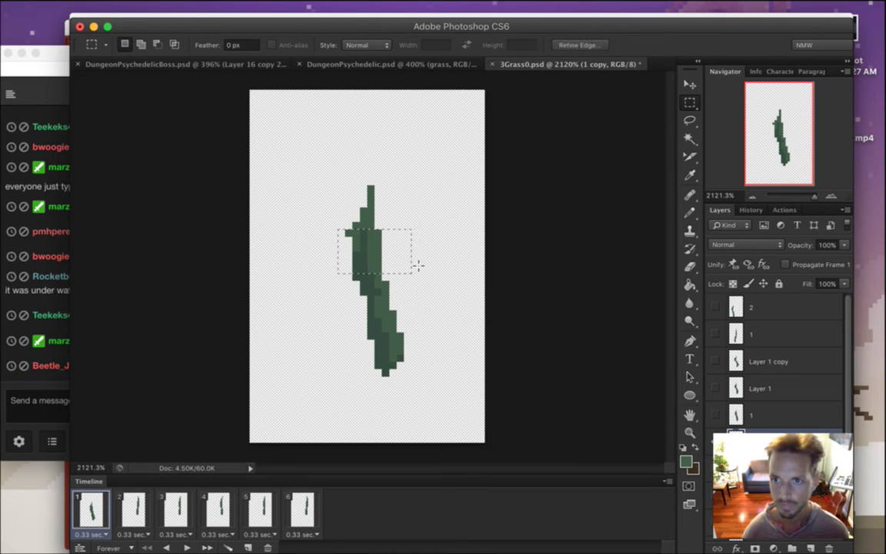
pyautogui.press('v')
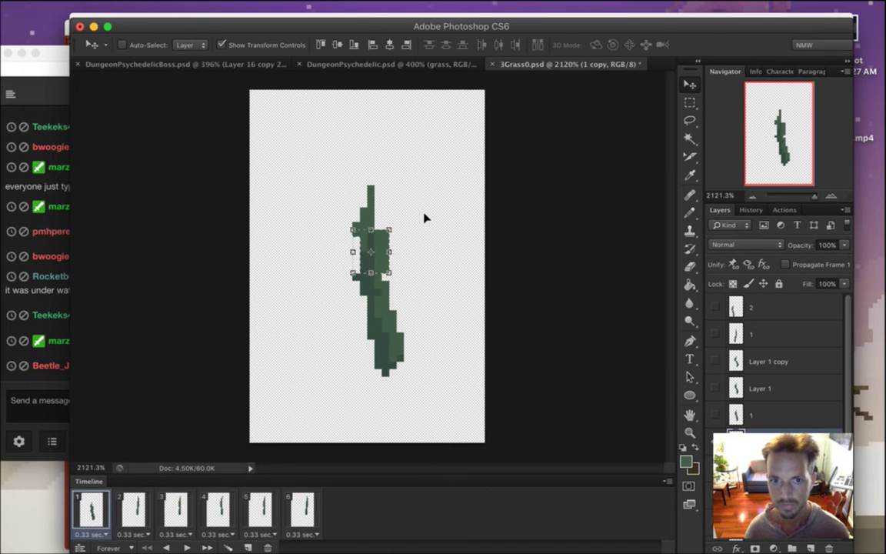
pyautogui.press('Left')
pyautogui.press('m')
pyautogui.moveTo(330, 237); pyautogui.dragTo(421, 277)
pyautogui.press('v')
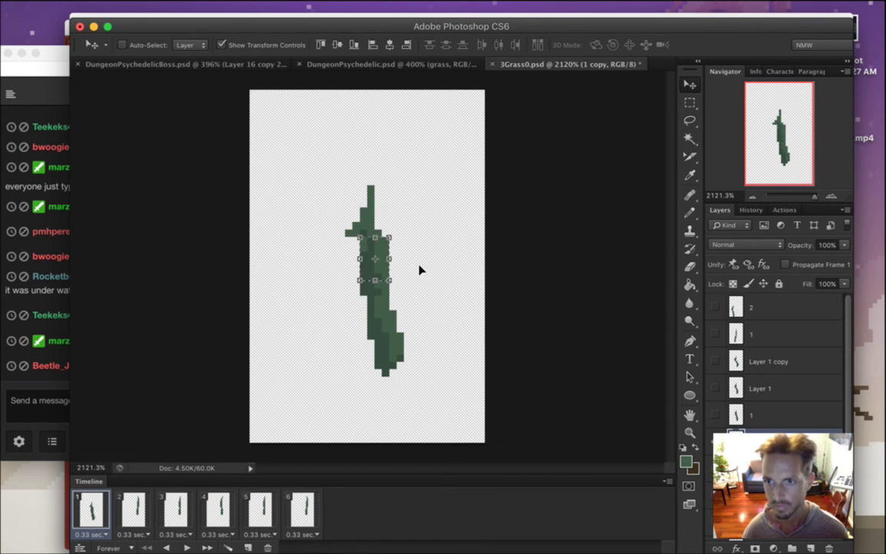
pyautogui.press('m')
pyautogui.hotkey('ctrl', 'd')
# Shift the blade's upper half on layer 1 copy one pixel right, and a band across its lower bend one pixel left
pyautogui.moveTo(307, 170); pyautogui.dragTo(419, 280)
pyautogui.hotkey('ctrl', 'Right')
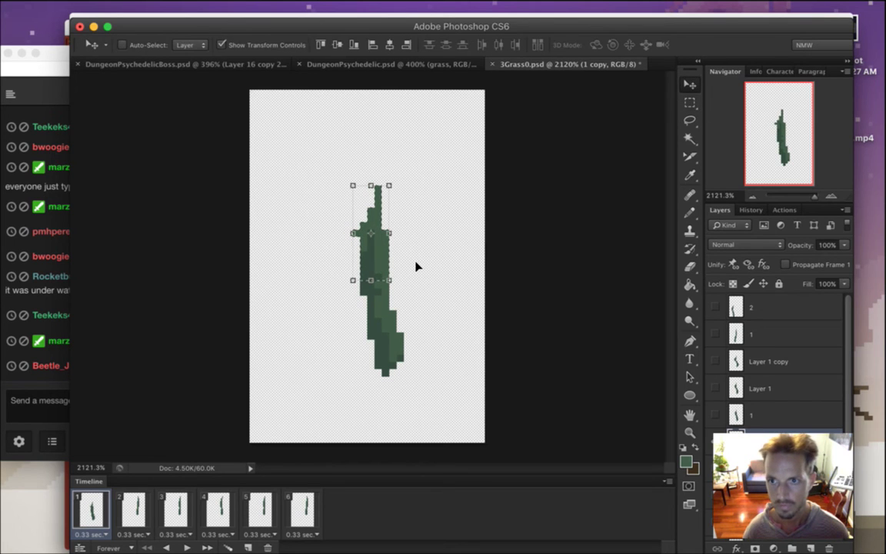
pyautogui.moveTo(433, 376); pyautogui.dragTo(448, 384)
pyautogui.moveTo(355, 301); pyautogui.dragTo(421, 341)
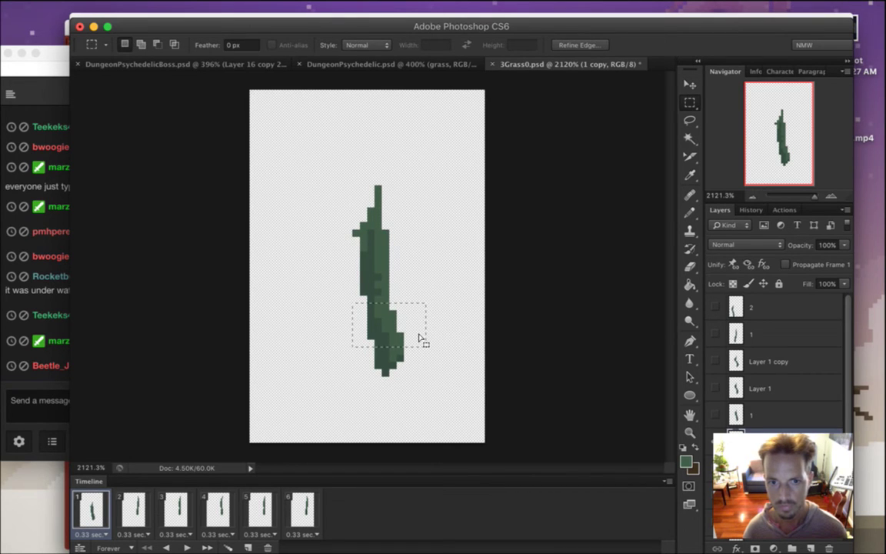
pyautogui.press('v')
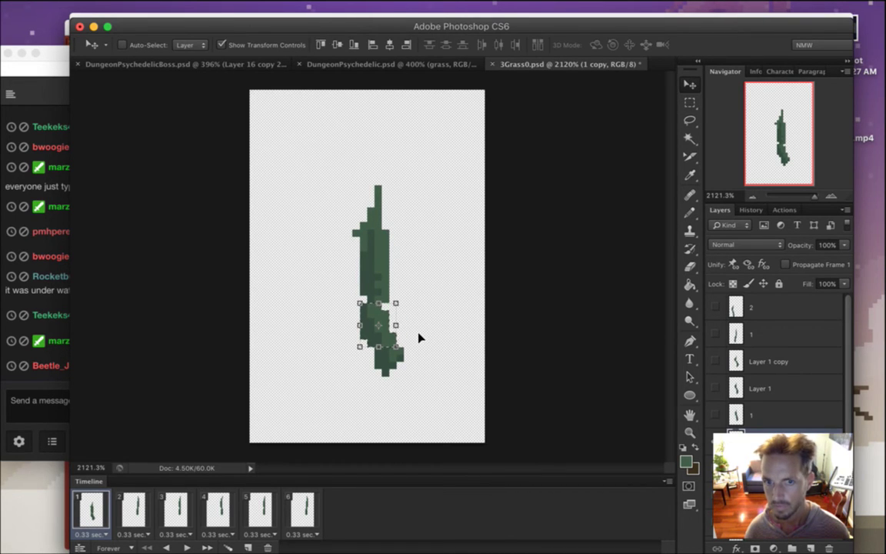
pyautogui.press('m')
# Shift the part of the blade above the lower bend another pixel right, then save 3Grass0.psd
pyautogui.moveTo(330, 179); pyautogui.dragTo(427, 291)
pyautogui.click(422, 278)
pyautogui.moveTo(301, 155); pyautogui.dragTo(427, 294)
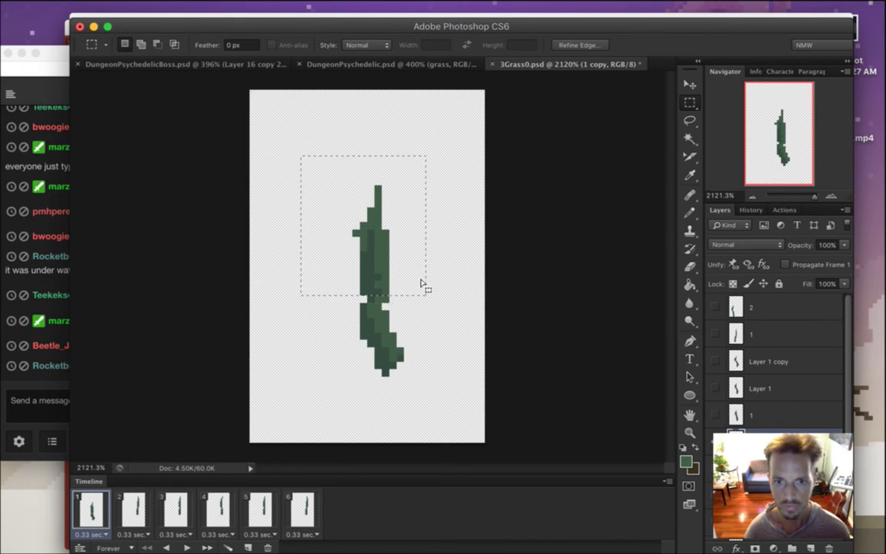
pyautogui.press('super+t')
pyautogui.press('Right')
pyautogui.press('Return')
pyautogui.press('super+d')
pyautogui.press('super+s')
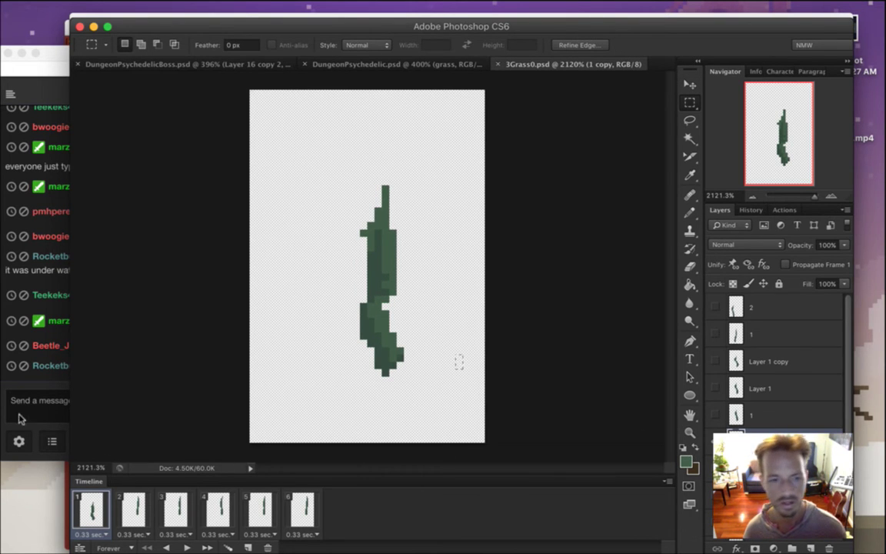
# Switch to the Twitch chat and read the viewers' comments about the mockups and their gameplay question
pyautogui.click(23, 356)
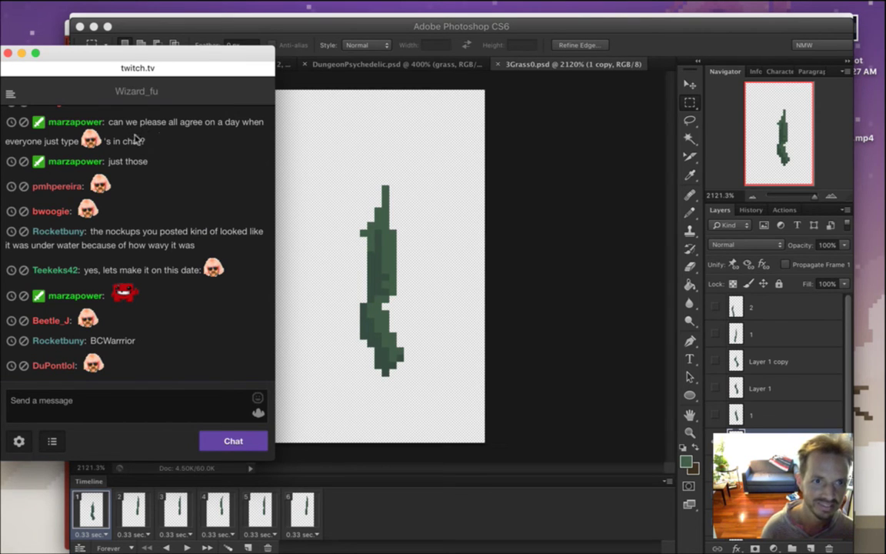
pyautogui.moveTo(126, 121); pyautogui.dragTo(150, 154)
pyautogui.click(159, 174)
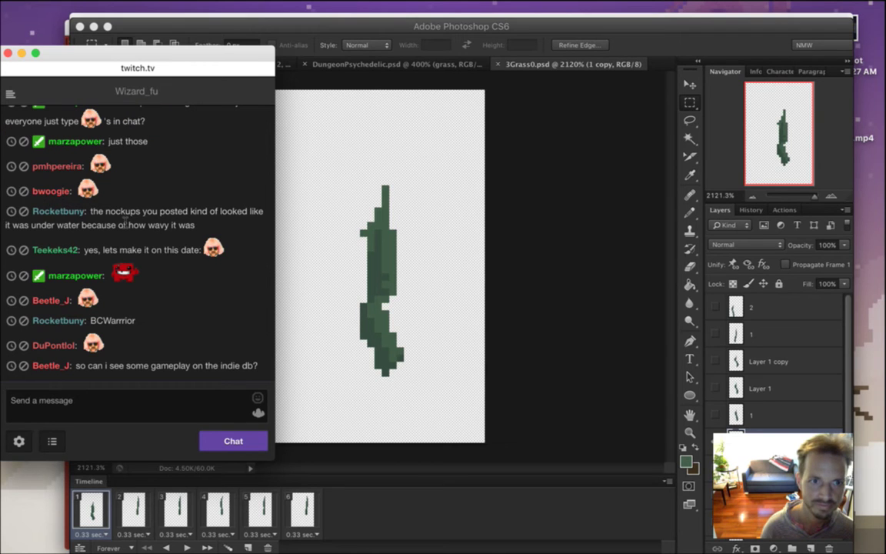
pyautogui.moveTo(121, 212); pyautogui.dragTo(189, 233)
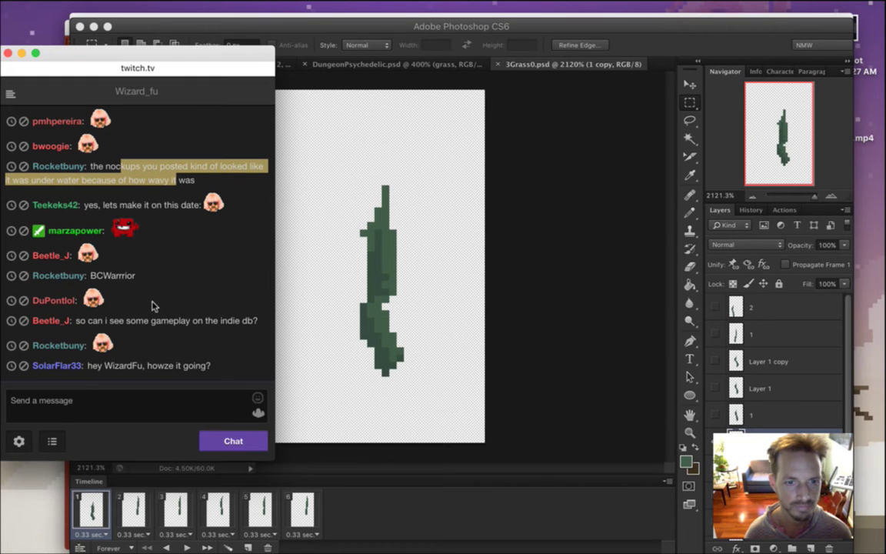
pyautogui.moveTo(96, 322); pyautogui.dragTo(146, 324)
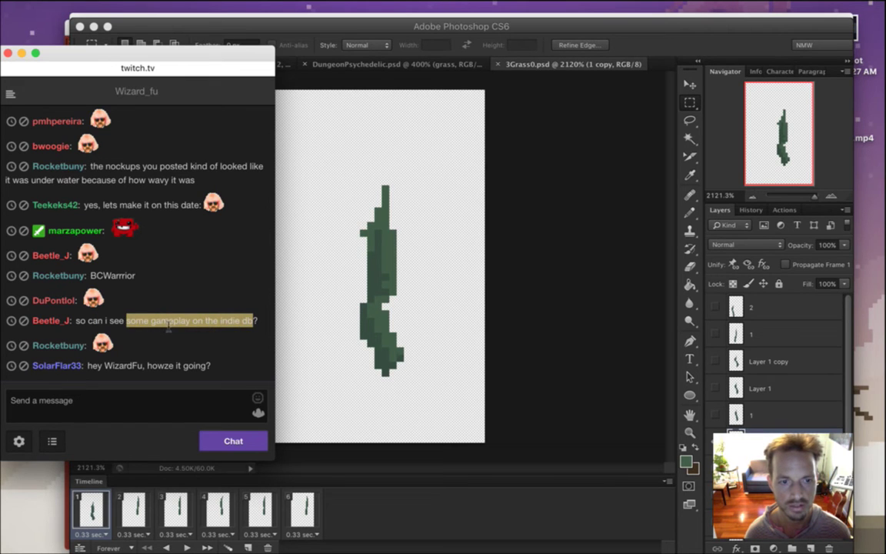
pyautogui.click(98, 373)
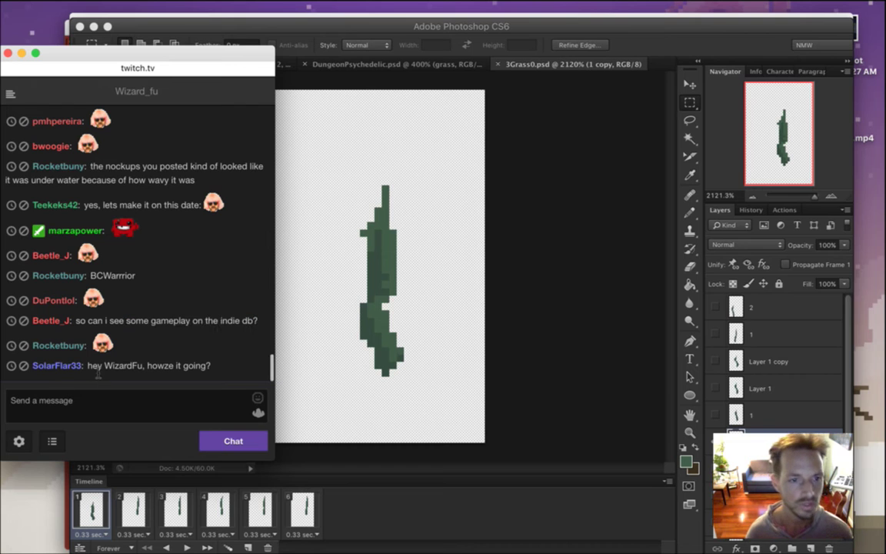
pyautogui.moveTo(98, 374); pyautogui.dragTo(174, 367)
pyautogui.click(135, 358)
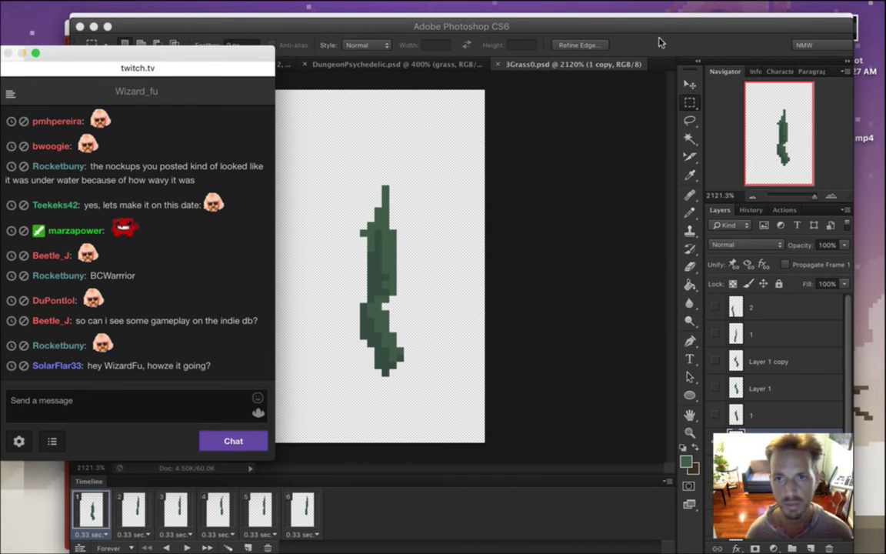
# Switch back to Photoshop and go over the boss arena and its two fighters in DungeonPsychedelicBoss.psd using temporary rectangular selections
pyautogui.click(460, 361)
pyautogui.click(200, 68)
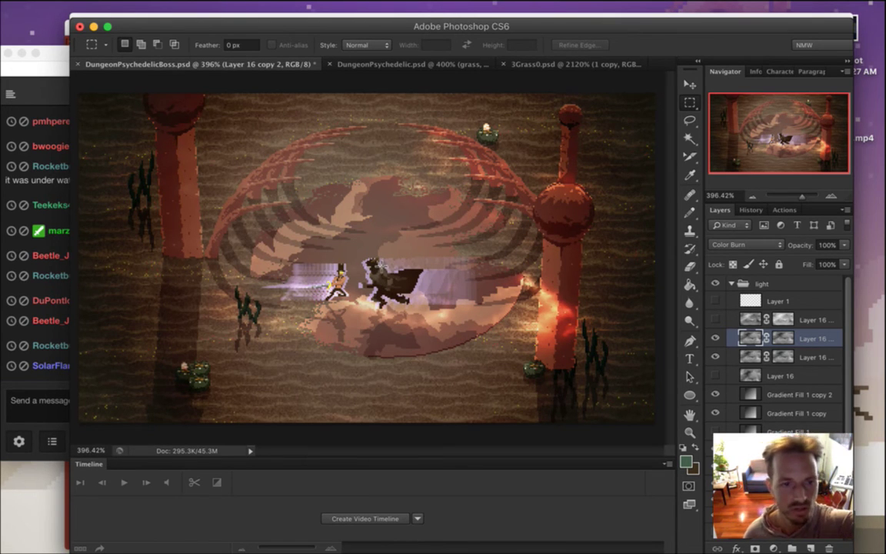
pyautogui.moveTo(221, 209); pyautogui.dragTo(526, 356)
pyautogui.hotkey('ctrl', 'd')
pyautogui.moveTo(312, 171); pyautogui.dragTo(429, 262)
pyautogui.moveTo(306, 164); pyautogui.dragTo(426, 255)
pyautogui.click(425, 256)
pyautogui.moveTo(262, 235); pyautogui.dragTo(368, 326)
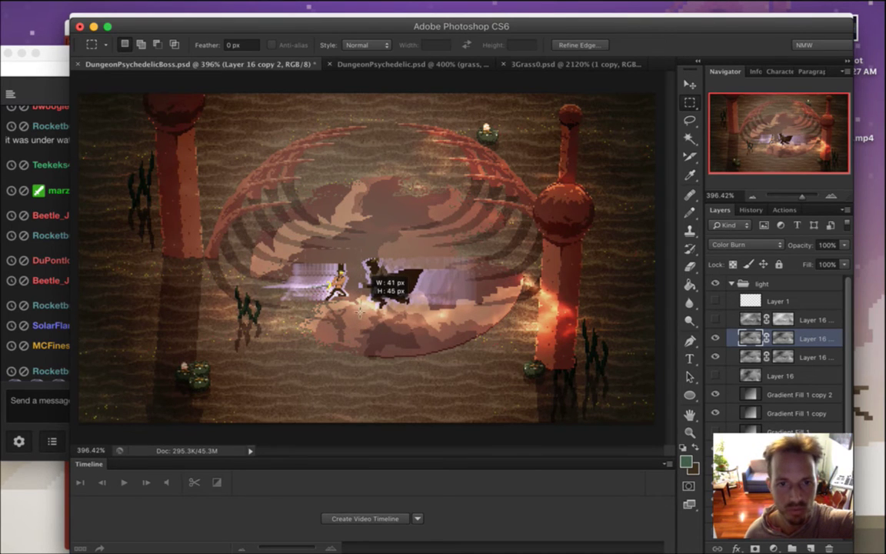
pyautogui.moveTo(338, 289)
pyautogui.mouseDown()
pyautogui.moveTo(342, 263)
pyautogui.moveTo(334, 297)
pyautogui.mouseUp()
pyautogui.moveTo(208, 203); pyautogui.dragTo(471, 301)
pyautogui.moveTo(197, 217); pyautogui.dragTo(516, 356)
pyautogui.click(501, 373)
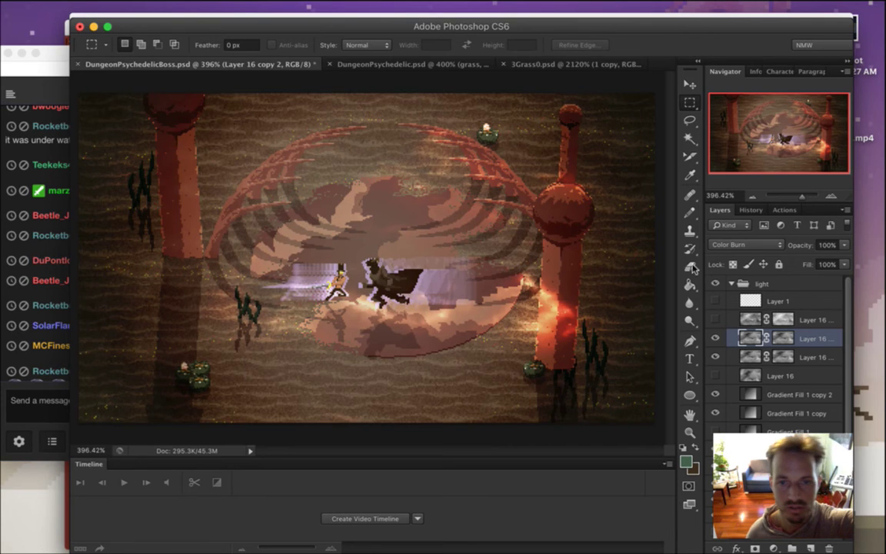
pyautogui.moveTo(204, 165); pyautogui.dragTo(325, 258)
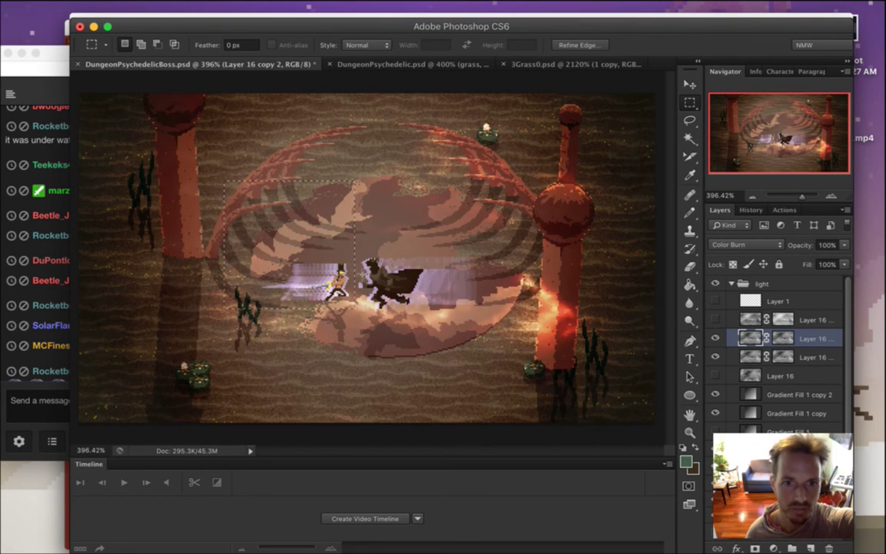
pyautogui.click(350, 302)
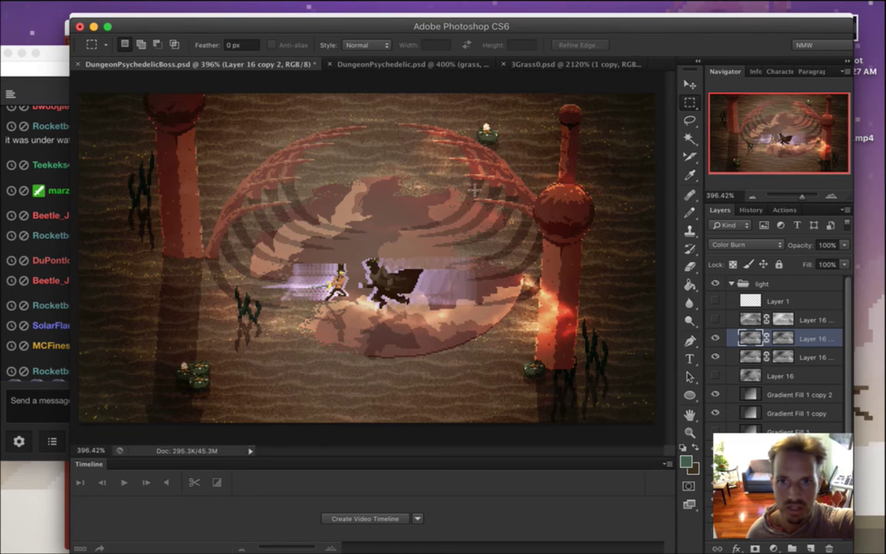
# Review the grass blade in 3Grass0.psd, then return to the boss scene in DungeonPsychedelicBoss.psd
pyautogui.click(531, 64)
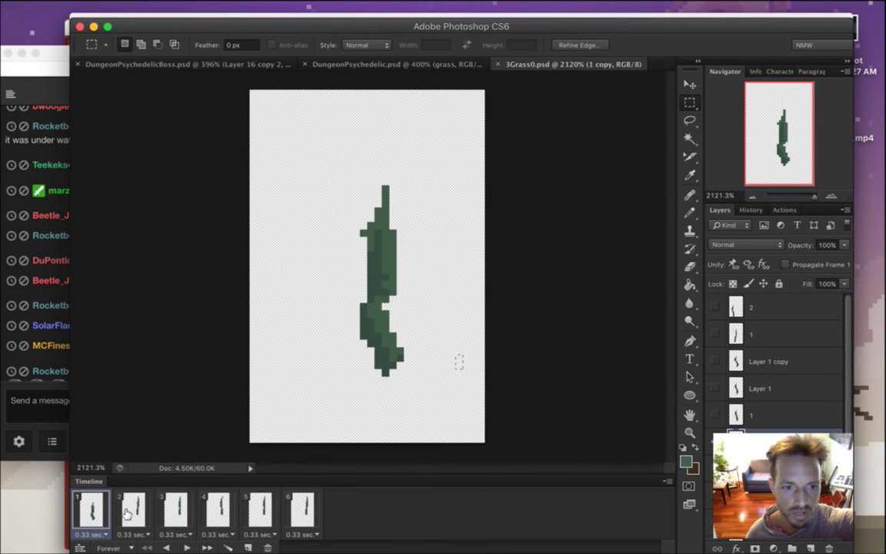
pyautogui.moveTo(316, 171); pyautogui.dragTo(436, 412)
pyautogui.moveTo(457, 291); pyautogui.dragTo(457, 290)
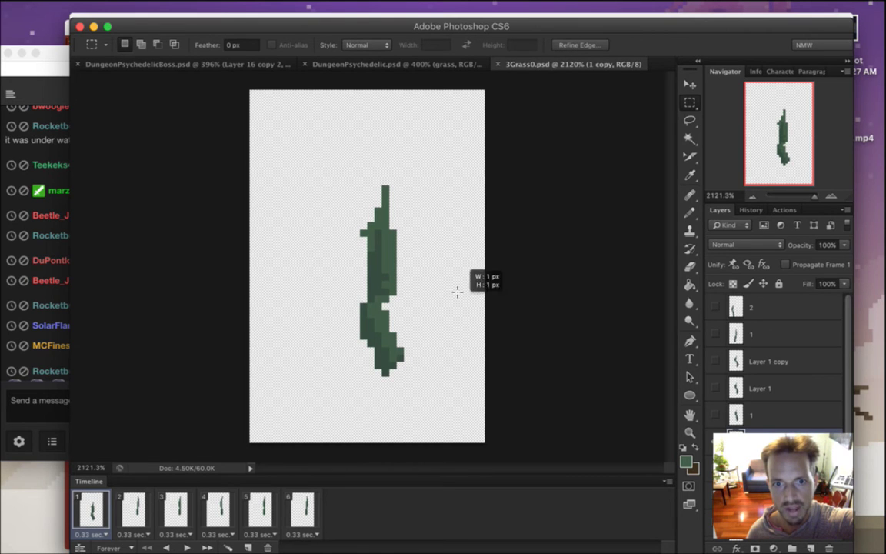
pyautogui.click(245, 66)
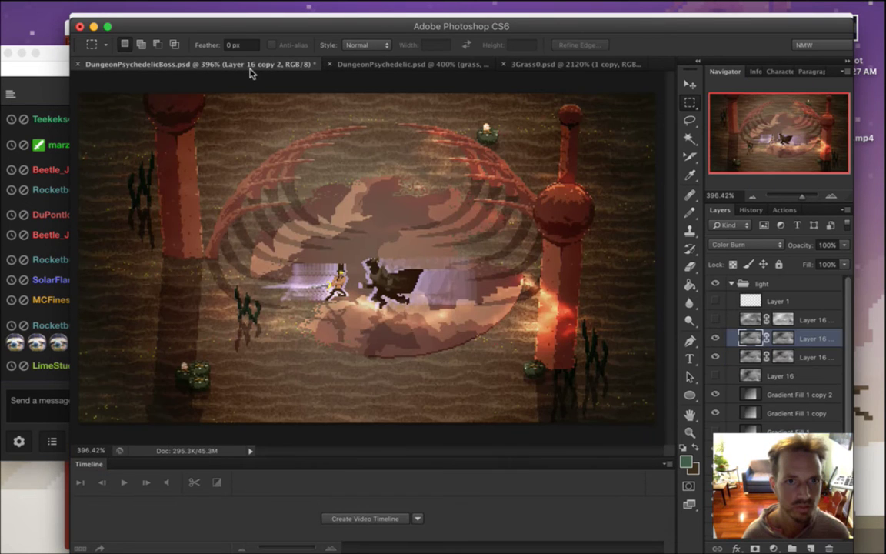
pyautogui.moveTo(382, 266); pyautogui.dragTo(385, 291)
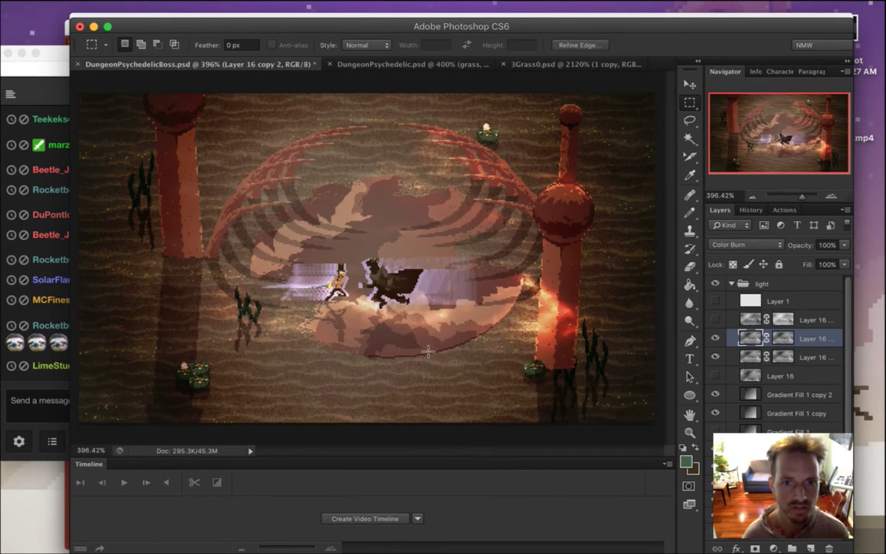
# Switch to the Twitch chat and read the new viewer messages about indie studios, the Fallout series and the scene
pyautogui.click(43, 315)
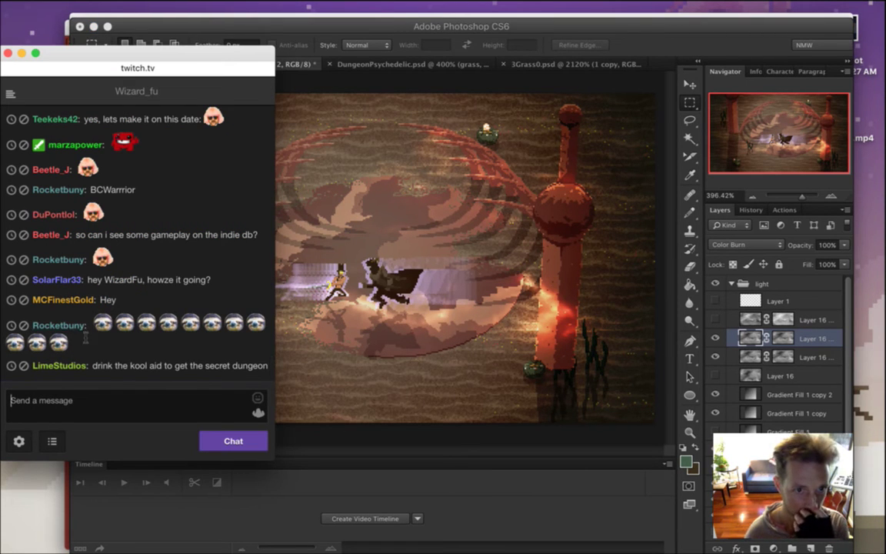
pyautogui.doubleClick(108, 300)
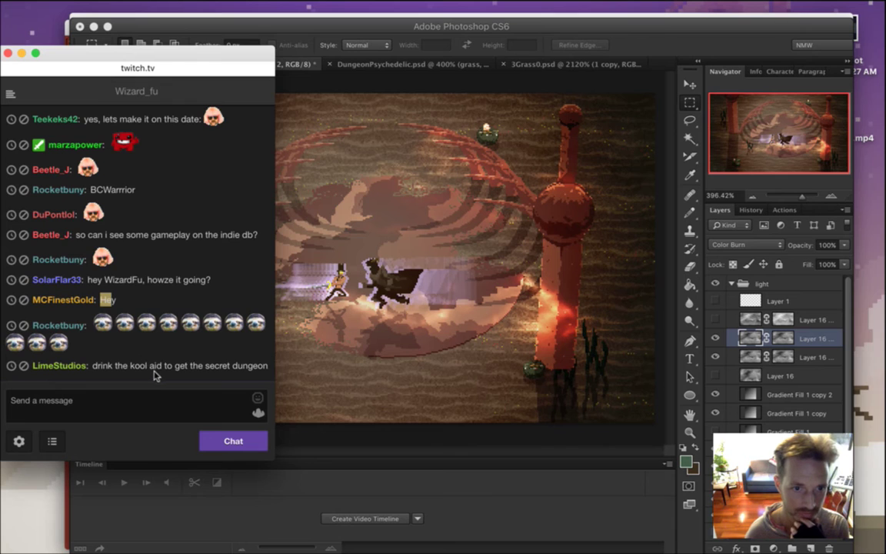
pyautogui.click(143, 344)
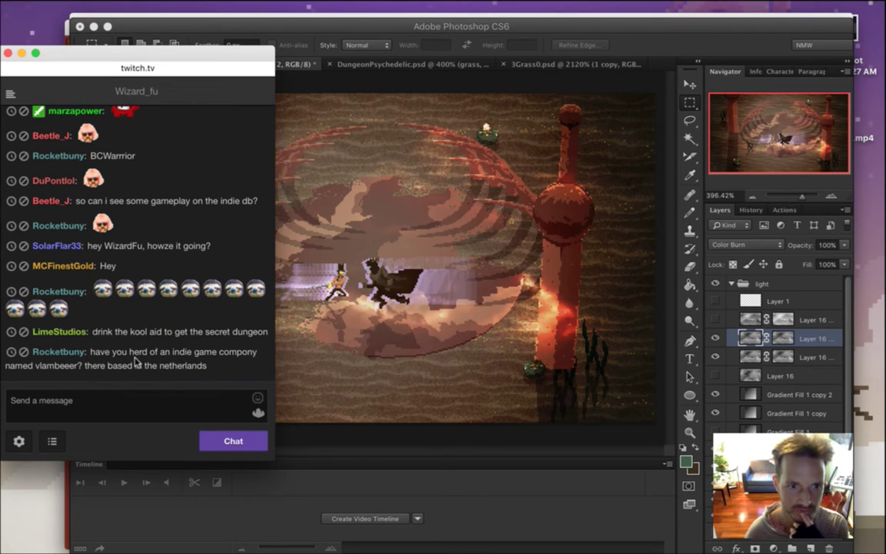
pyautogui.moveTo(115, 356); pyautogui.dragTo(163, 332)
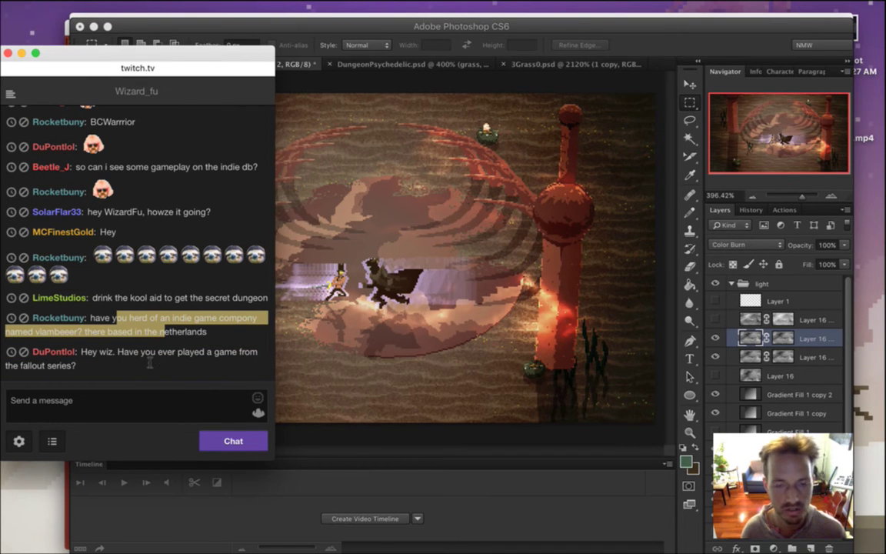
pyautogui.click(163, 324)
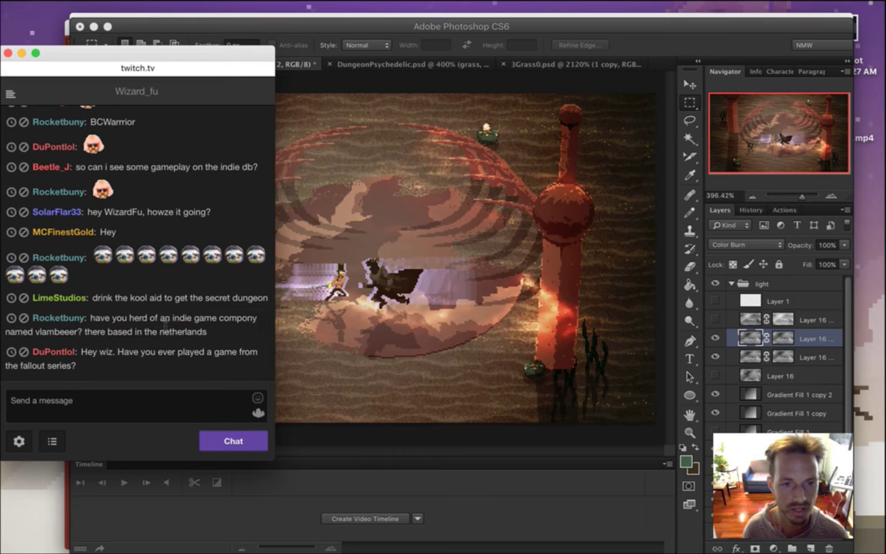
pyautogui.moveTo(179, 331); pyautogui.dragTo(94, 318)
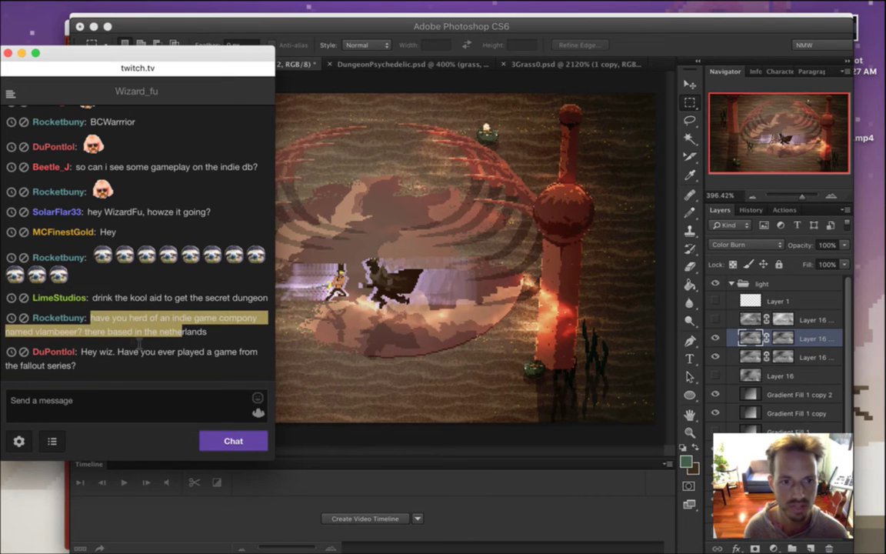
pyautogui.click(187, 340)
pyautogui.moveTo(106, 319); pyautogui.dragTo(166, 318)
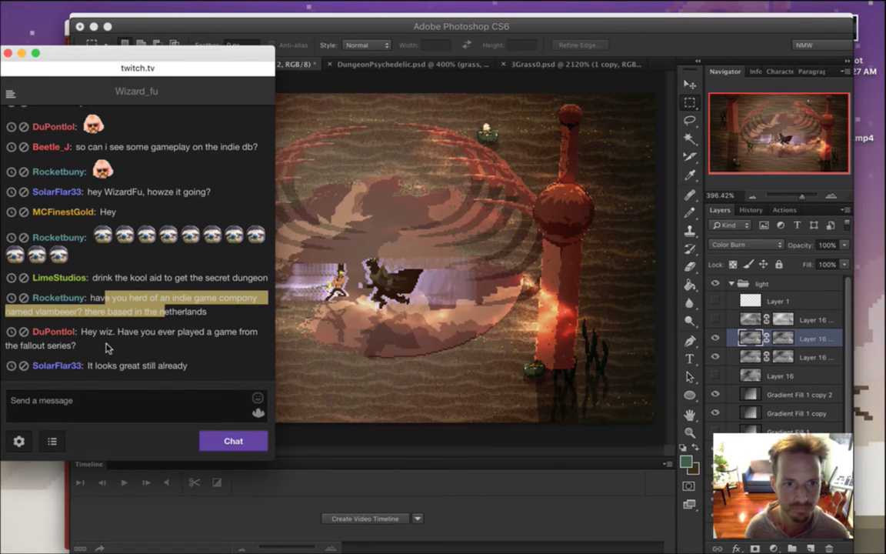
pyautogui.moveTo(87, 333); pyautogui.dragTo(135, 332)
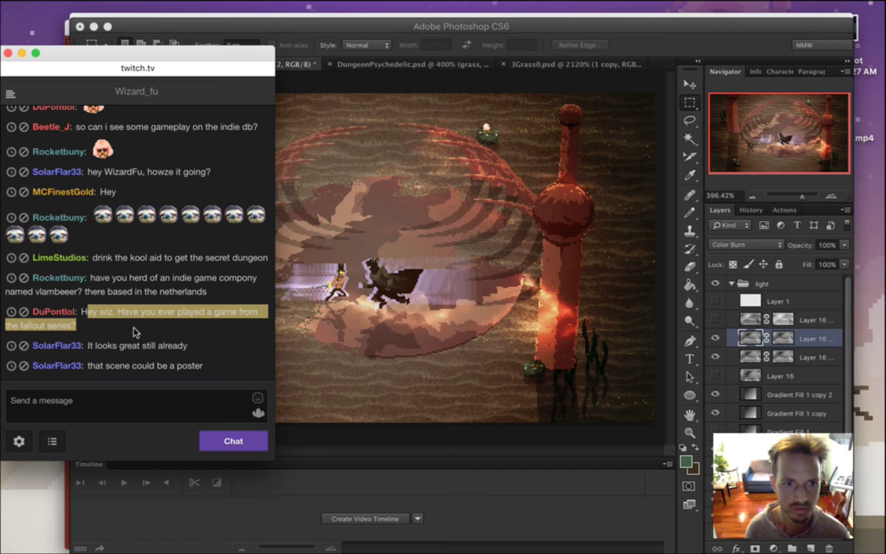
pyautogui.click(104, 367)
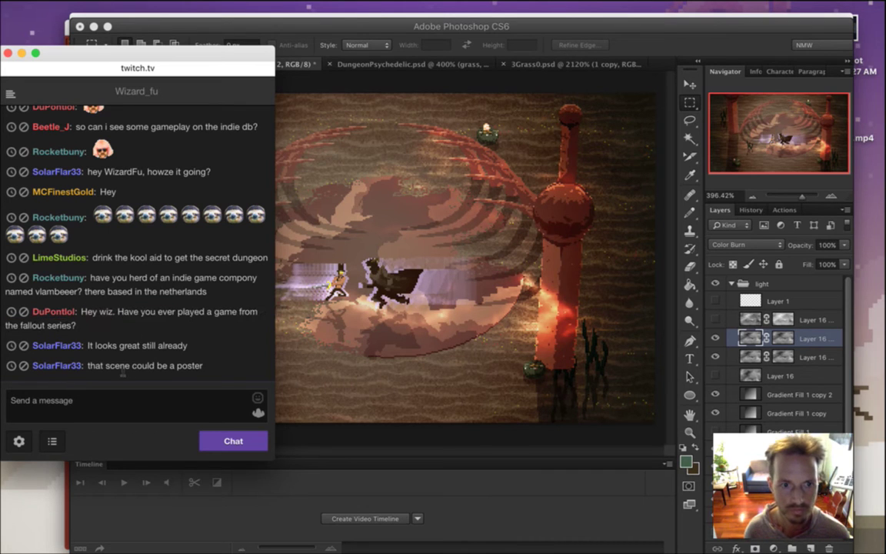
pyautogui.moveTo(91, 365); pyautogui.dragTo(159, 366)
pyautogui.click(171, 366)
# Switch back to Photoshop and examine the hero and the cloaked figure at the centre of the boss scene up close
pyautogui.click(675, 35)
pyautogui.moveTo(245, 185); pyautogui.dragTo(492, 286)
pyautogui.moveTo(491, 329); pyautogui.dragTo(491, 328)
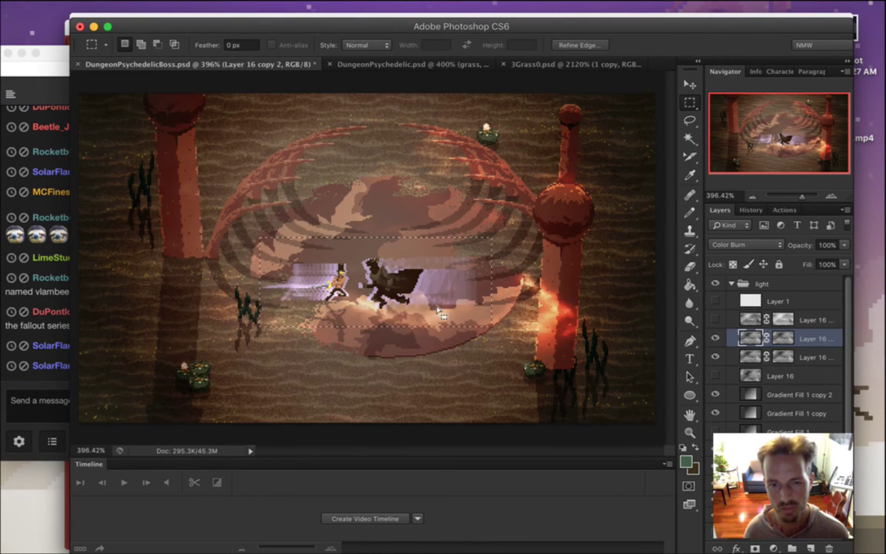
pyautogui.click(374, 308)
pyautogui.scroll(3, 408, 306)
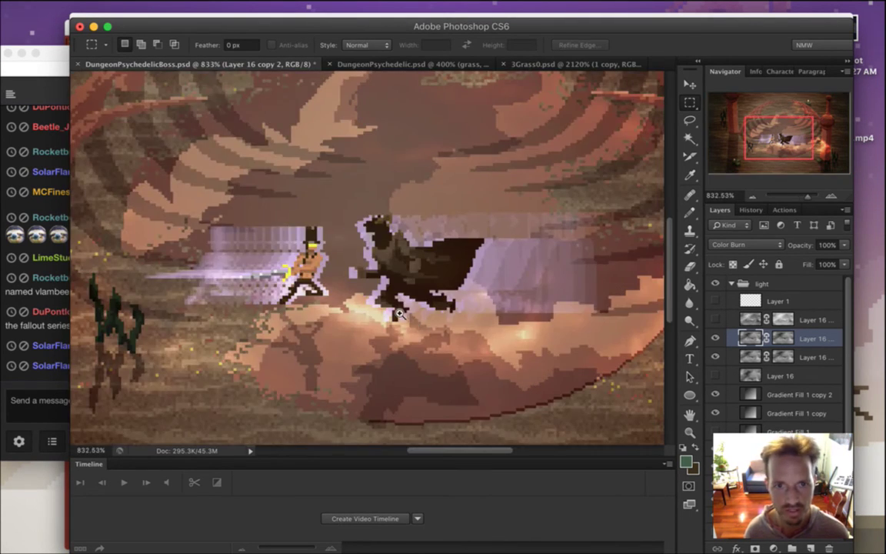
pyautogui.scroll(-1, 406, 326)
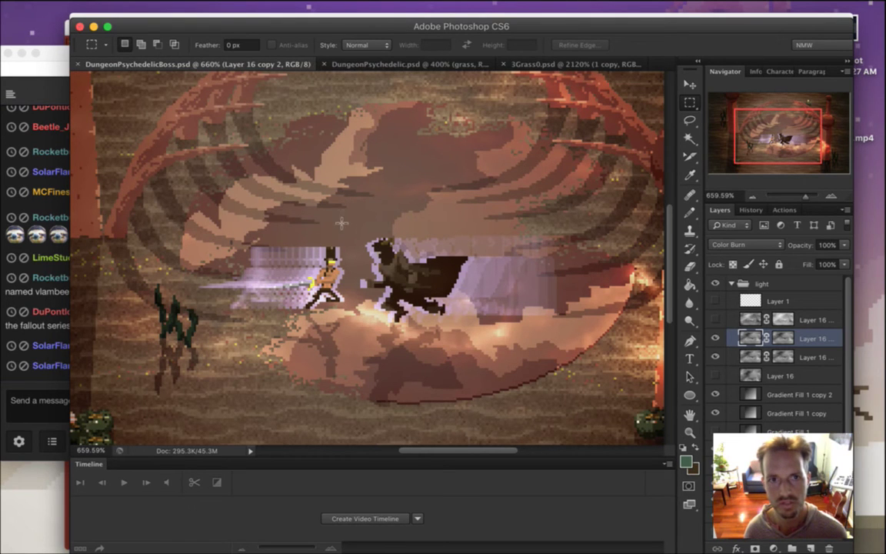
# Switch to the Twitch chat window and read the latest message
pyautogui.click(46, 370)
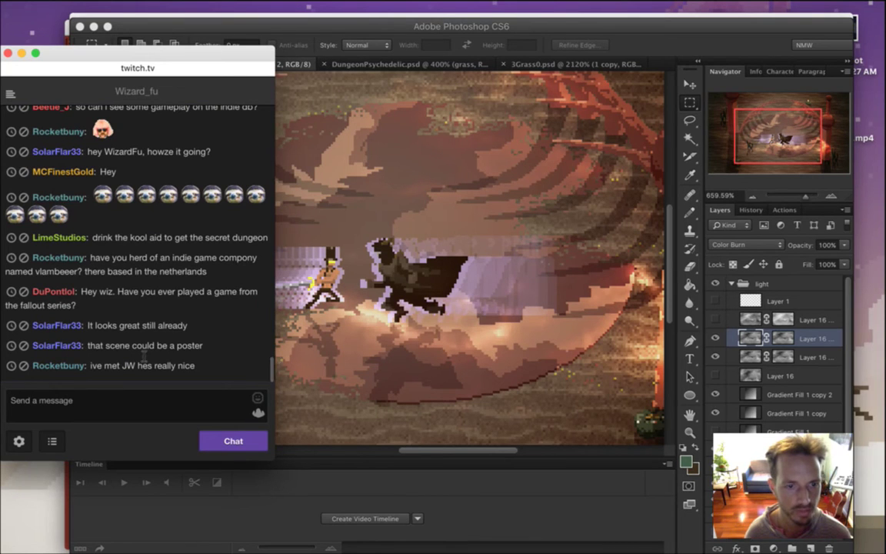
pyautogui.moveTo(105, 366); pyautogui.dragTo(153, 380)
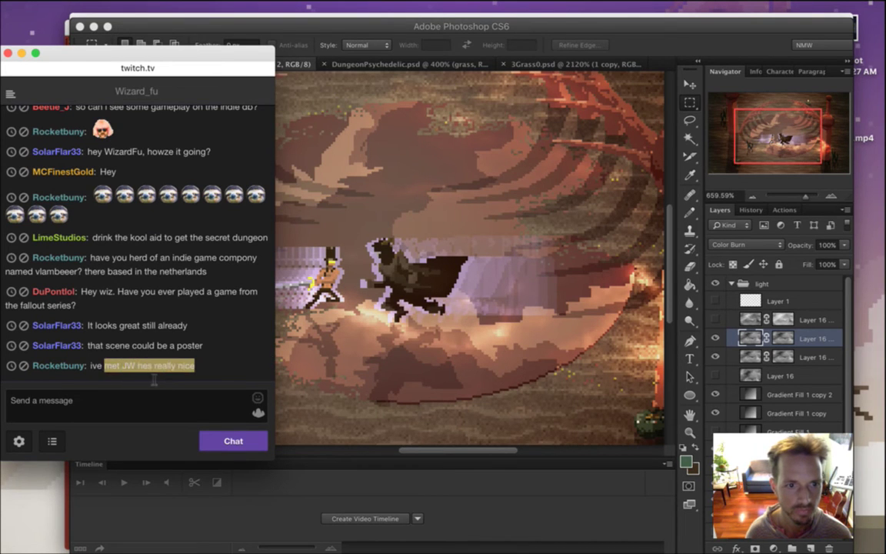
# Switch to Xcode and open Area.cpp from the Songbringer project
pyautogui.press('super+Tab')
pyautogui.press('super+Tab')
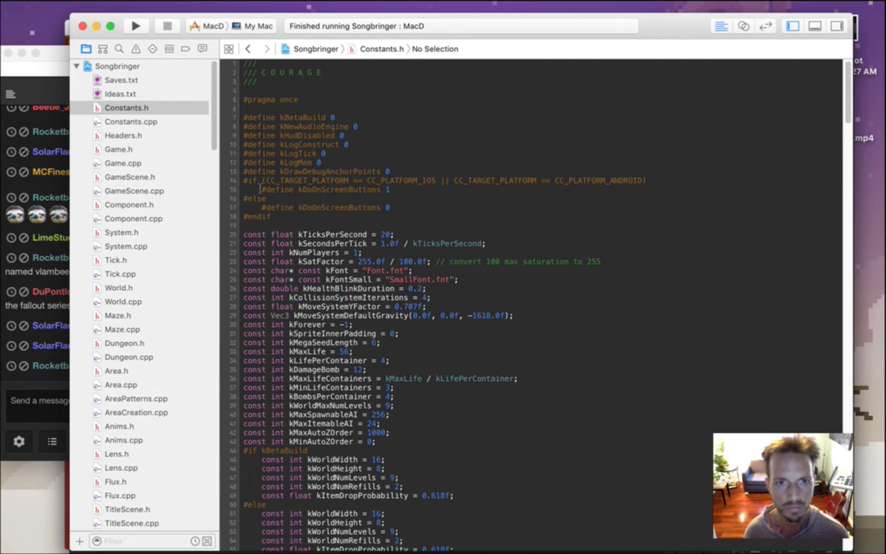
pyautogui.moveTo(215, 127); pyautogui.dragTo(214, 152)
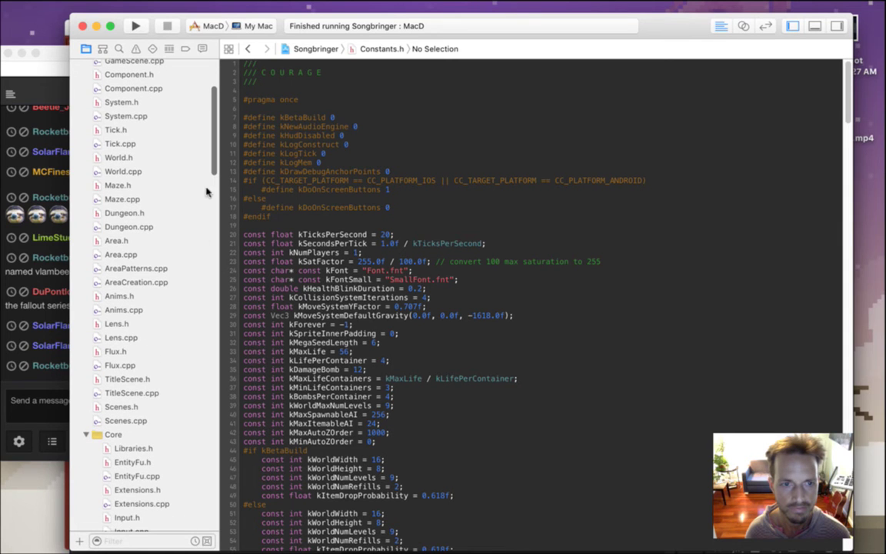
pyautogui.click(188, 254)
pyautogui.click(402, 252)
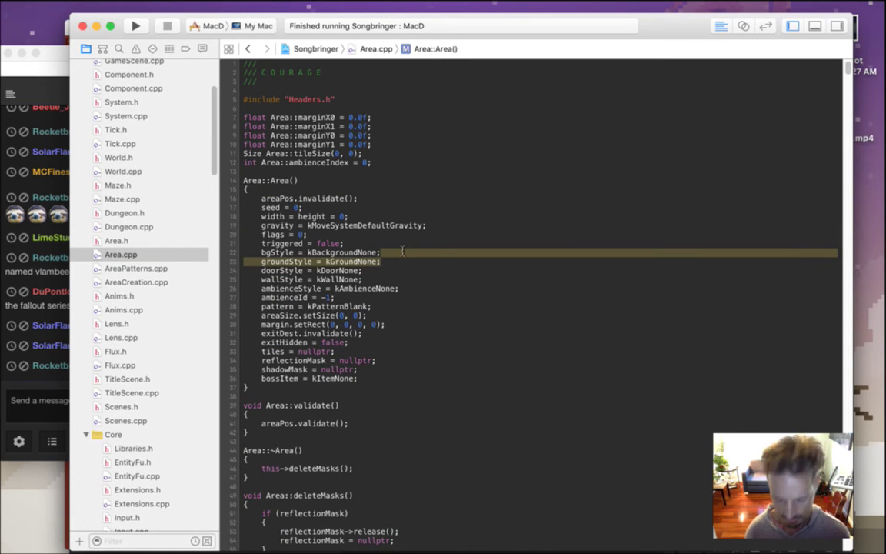
# Search Area.cpp for "aky", comment out the createAI("Akyu") line in createNPCs(), and build and run the MacD scheme
pyautogui.press('super+f')
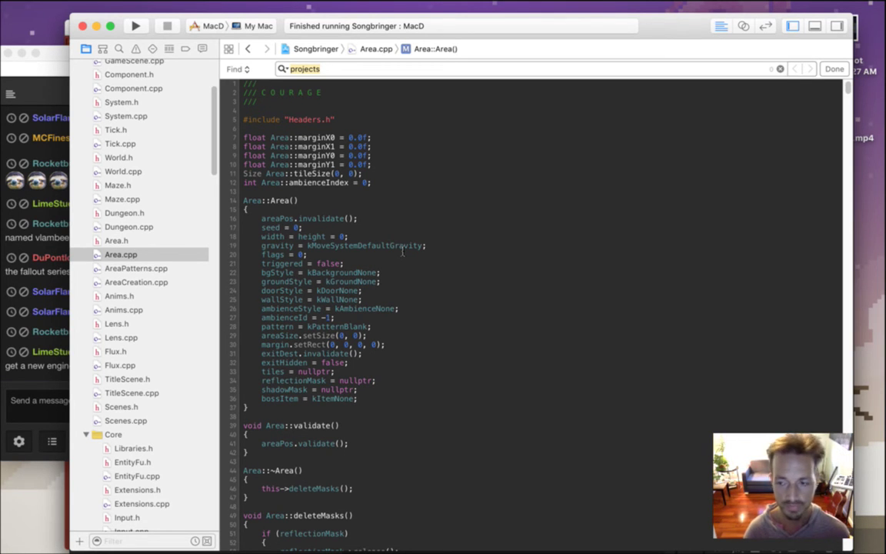
pyautogui.press('Return')
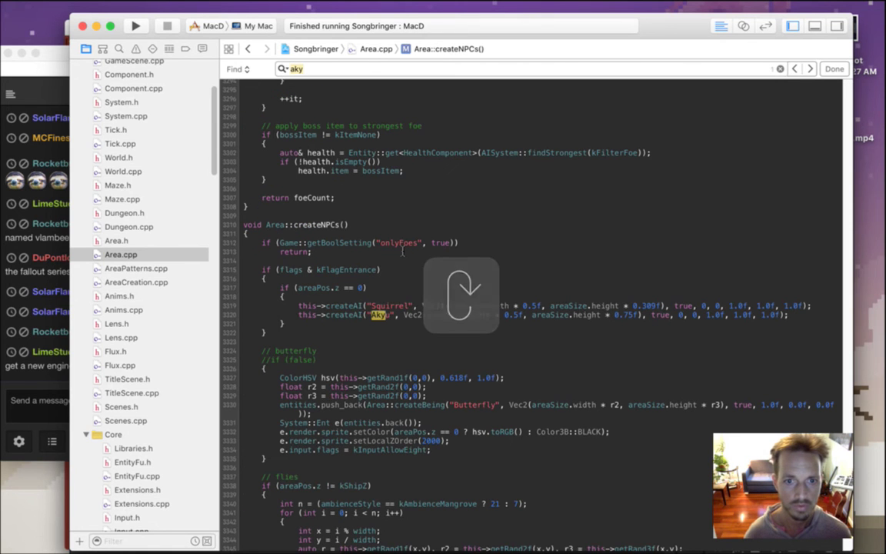
pyautogui.click(297, 306)
pyautogui.press('super+slash')
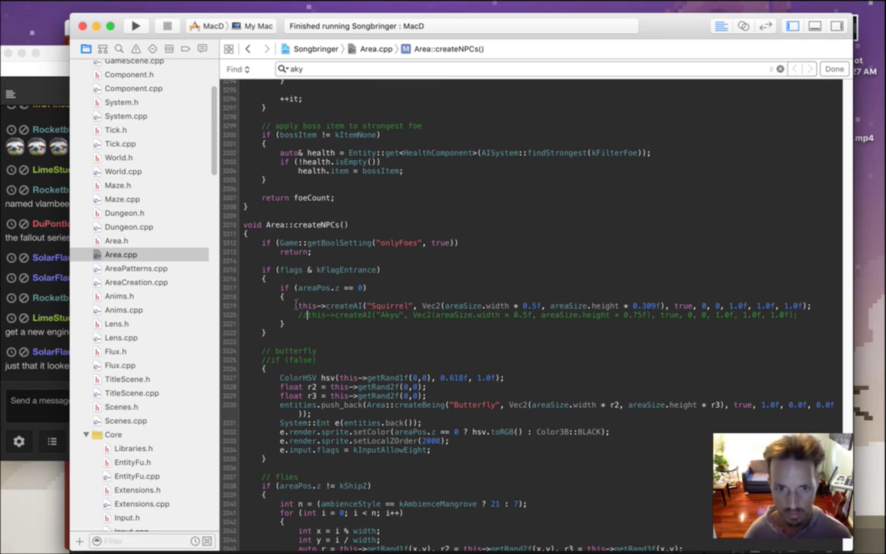
pyautogui.press('super+r')
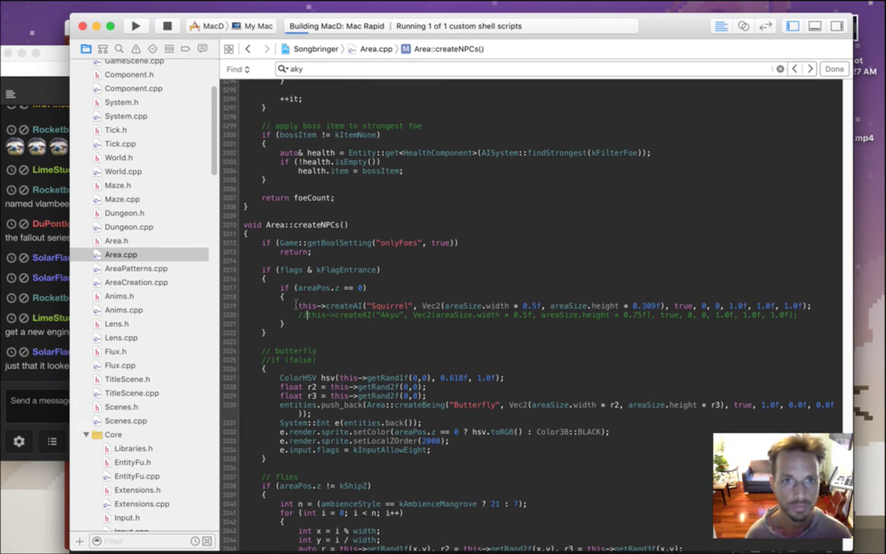
# Read the newest messages in the Twitch chat window while the project builds
pyautogui.click(2, 424)
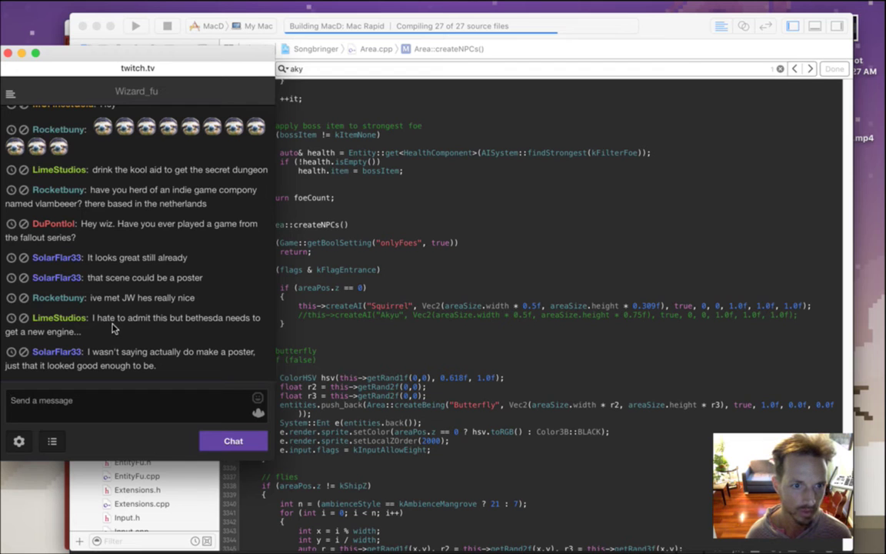
pyautogui.moveTo(117, 319); pyautogui.dragTo(134, 367)
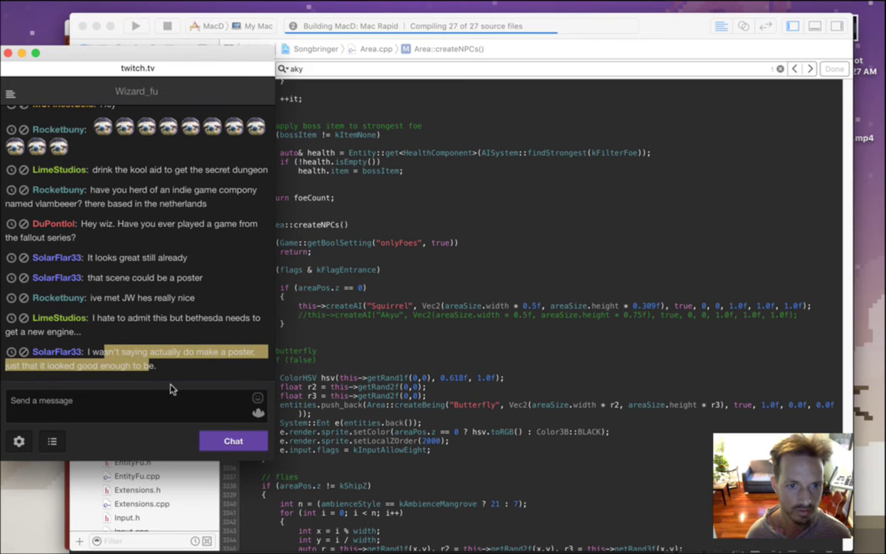
pyautogui.click(160, 371)
pyautogui.moveTo(151, 352); pyautogui.dragTo(161, 366)
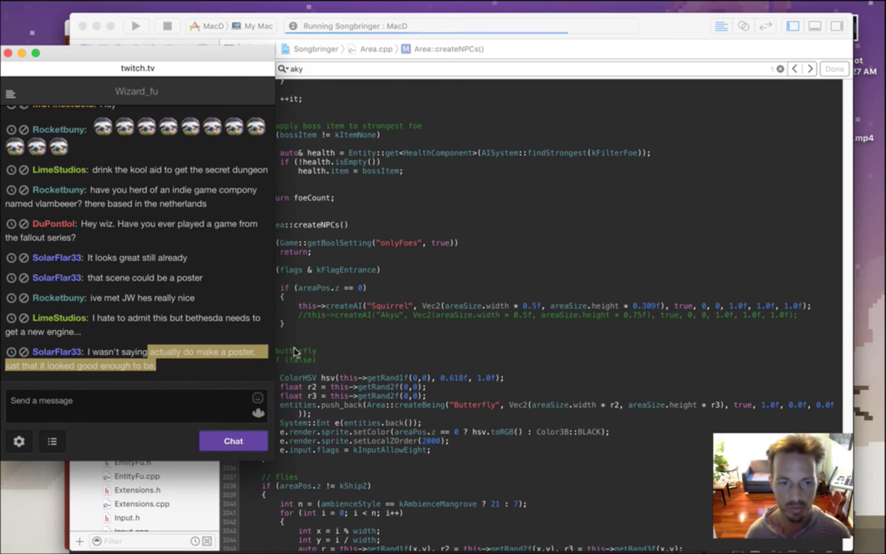
# Return to Xcode and run the Songbringer game
pyautogui.click(422, 287)
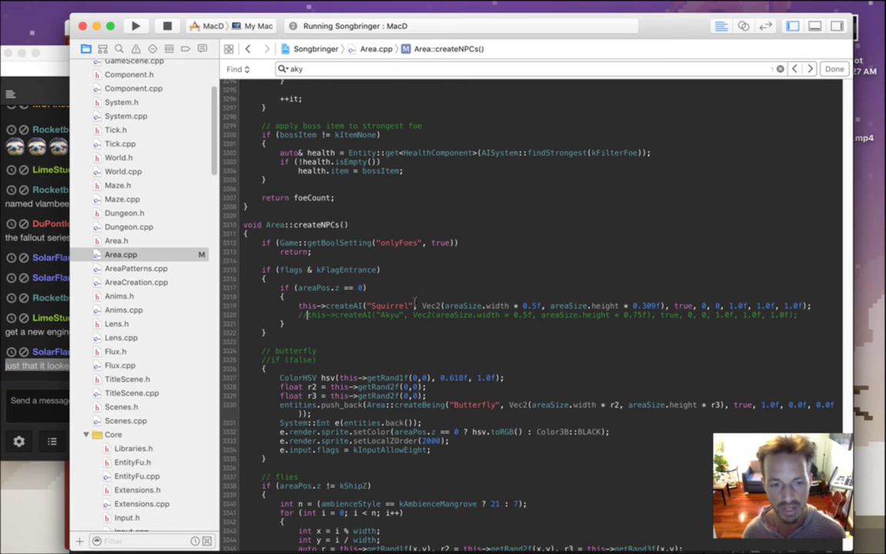
pyautogui.press('super+r')
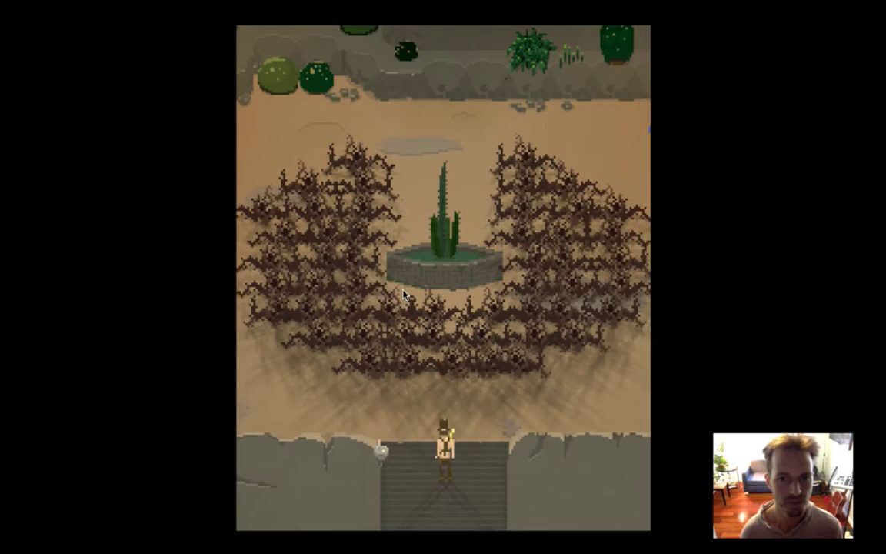
# Walk the character off the stairs and around the western side of the thorn hedge
pyautogui.press('Up')
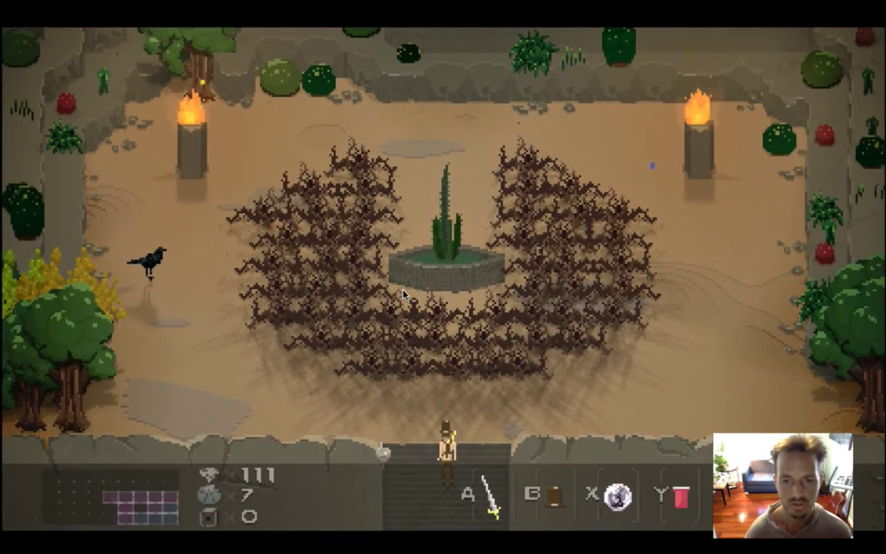
pyautogui.press('Left')
pyautogui.press('Up')
pyautogui.press('Left')
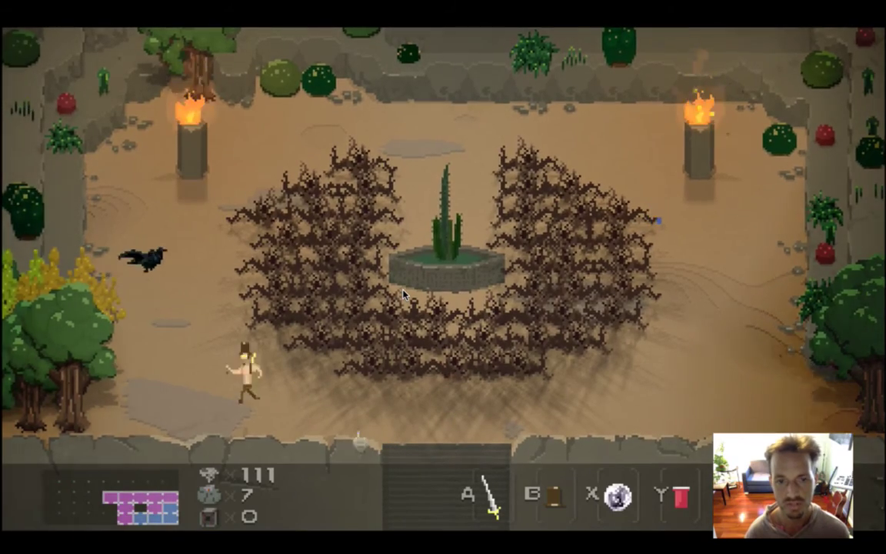
pyautogui.press('Up')
pyautogui.press('Left')
# Slash through the western thorns with the sword and move the character east to the cactus planter
pyautogui.press('Right')
pyautogui.press('z')
pyautogui.press('Up')
pyautogui.press('Right')
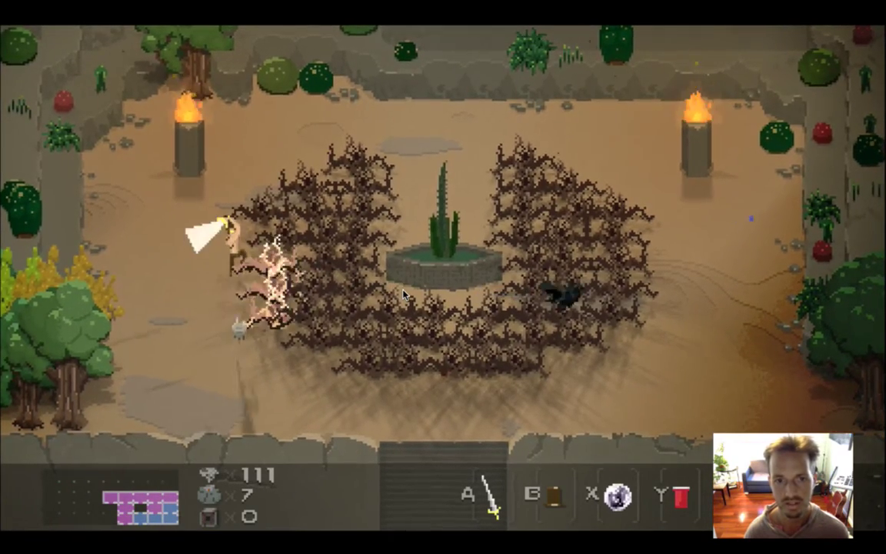
pyautogui.press('z')
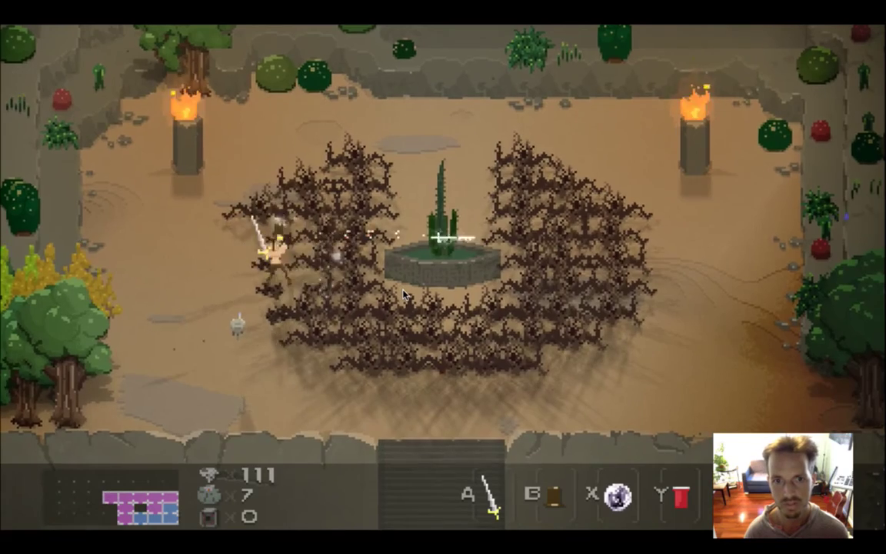
pyautogui.press('Right')
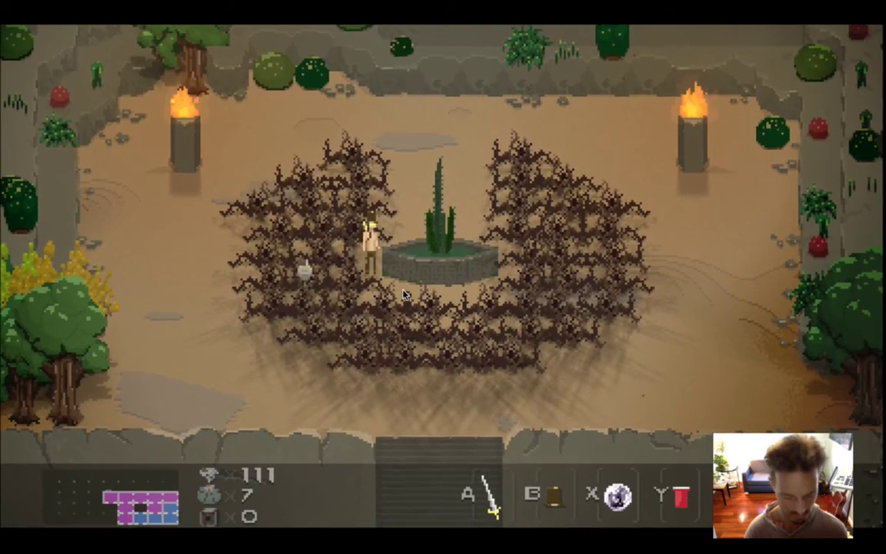
# Open the game's inventory screen to check the equipment, gear and map, and close it again
pyautogui.press('y')
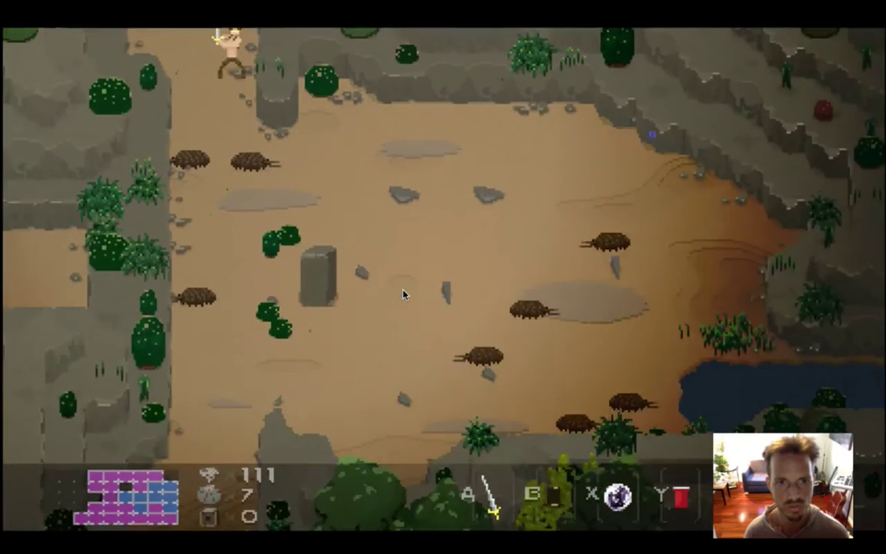
pyautogui.press('Escape')
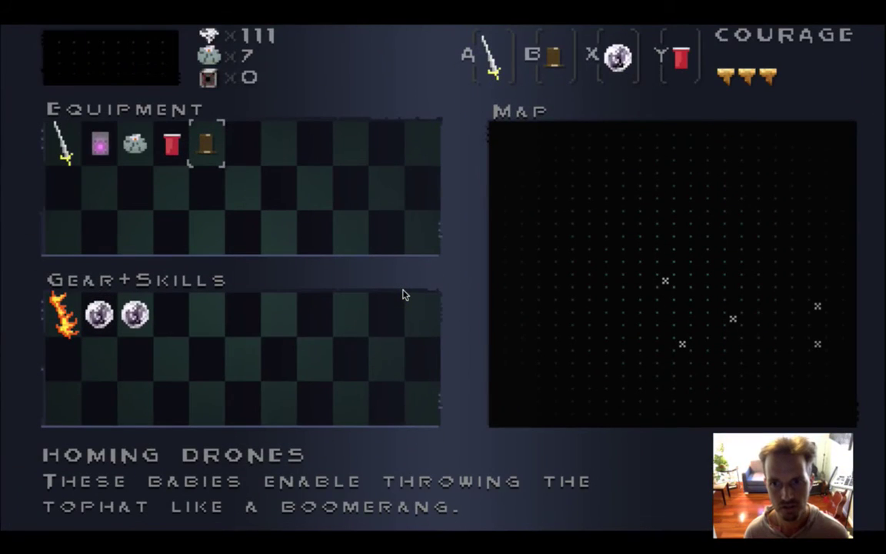
pyautogui.press('Escape')
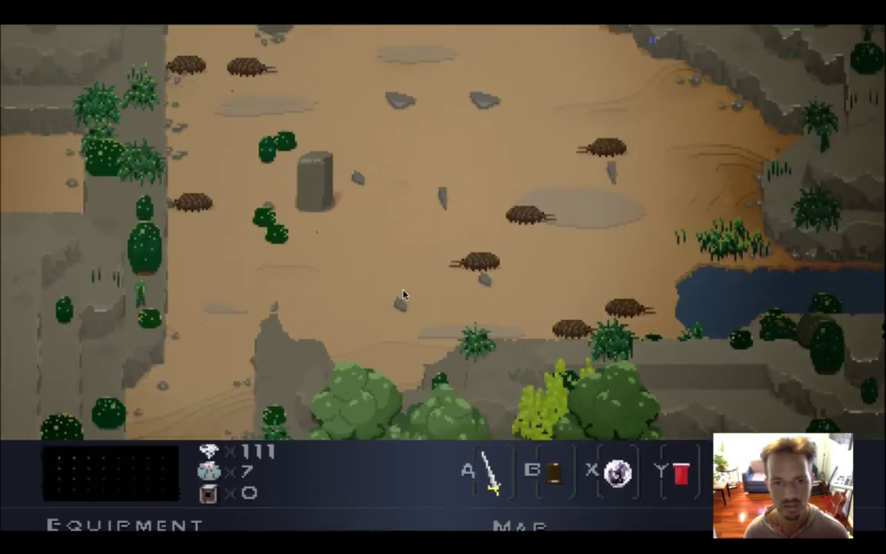
# Move the character south through the desert room with the burrowing bugs to its southwestern exit
pyautogui.press('Down')
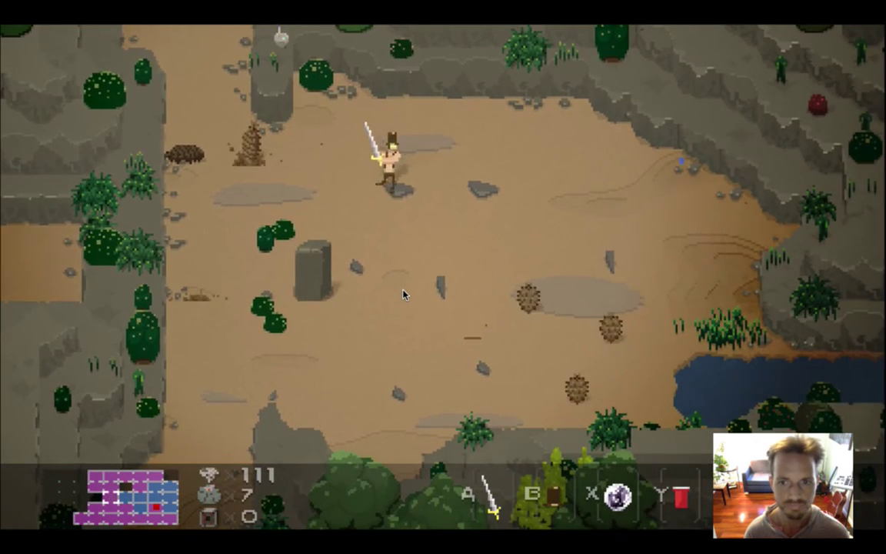
pyautogui.press('Left')
pyautogui.press('Down')
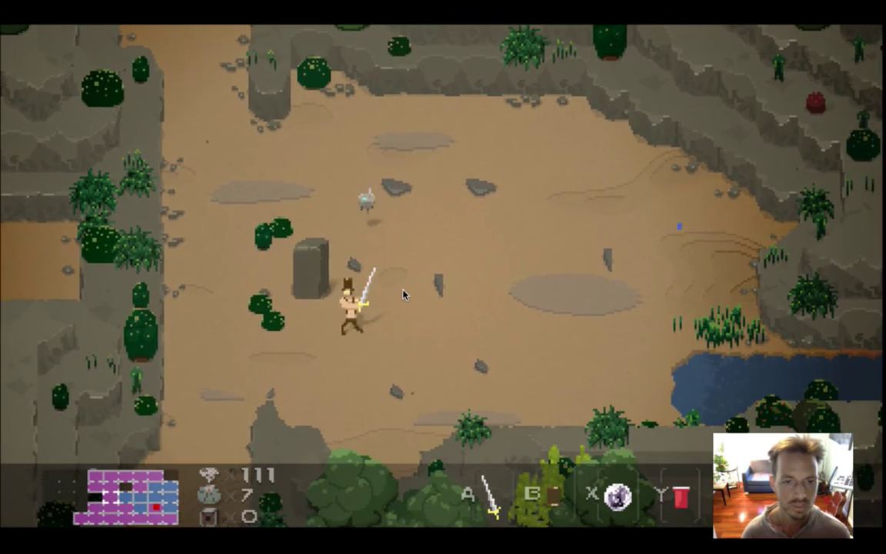
pyautogui.press('Down')
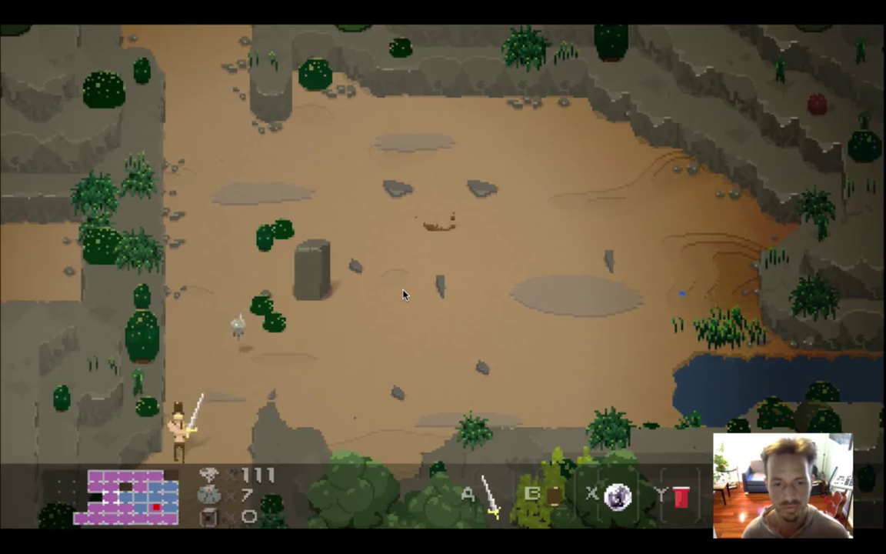
pyautogui.press('Down')
# Cross the room with the stone pillars to its southeastern exit
pyautogui.press('Right')
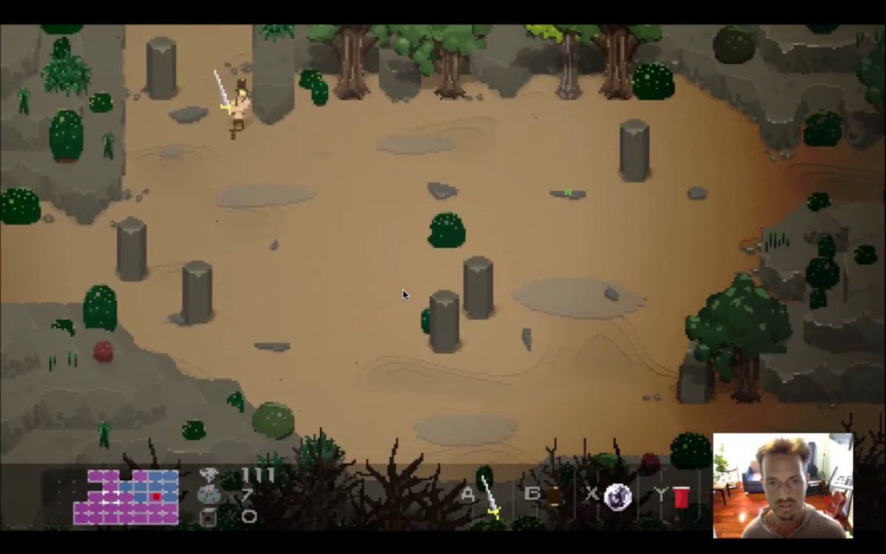
pyautogui.press('Right')
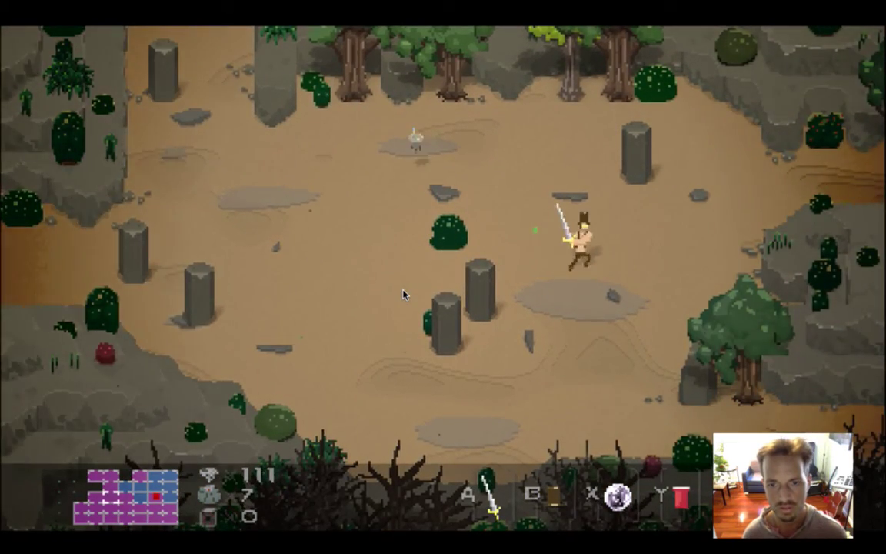
pyautogui.press('Down')
pyautogui.press('Right')
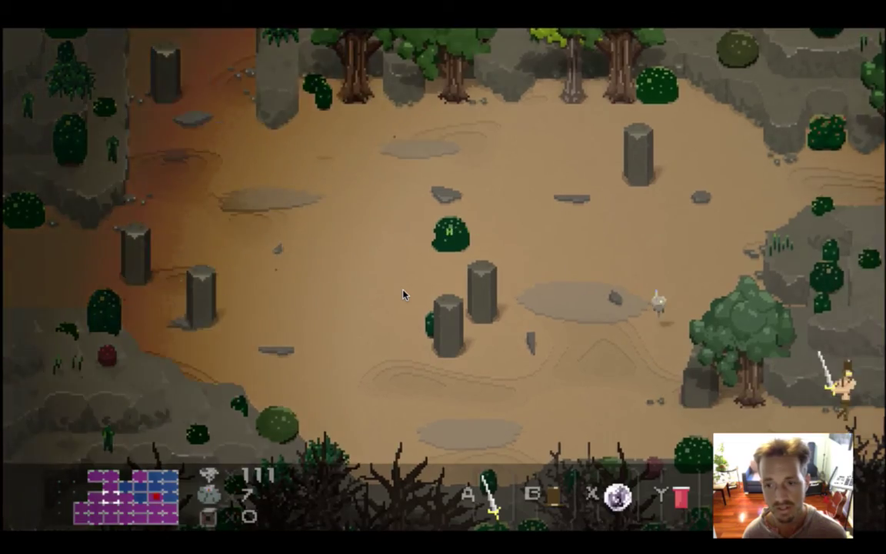
# Lead the character south into the dark forest and west to the clearing with three pillars
pyautogui.press('Down')
pyautogui.press('Down')
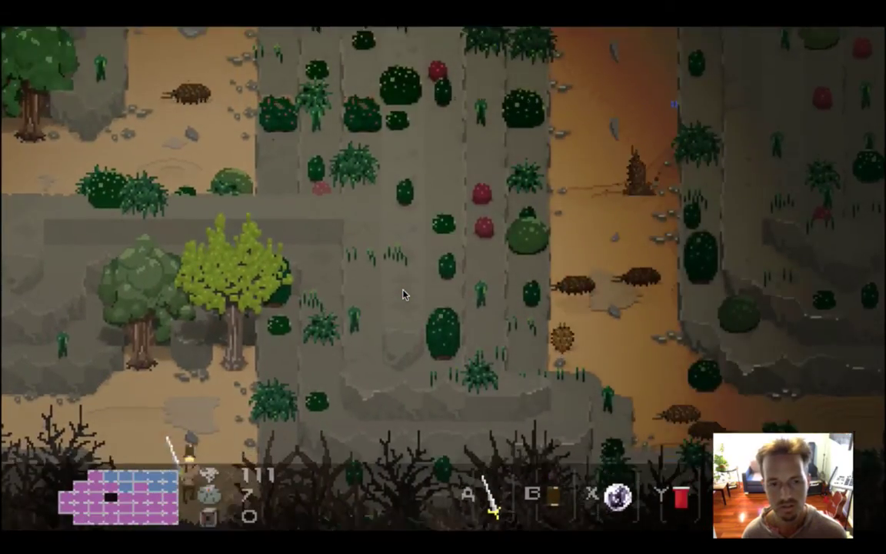
pyautogui.press('Down')
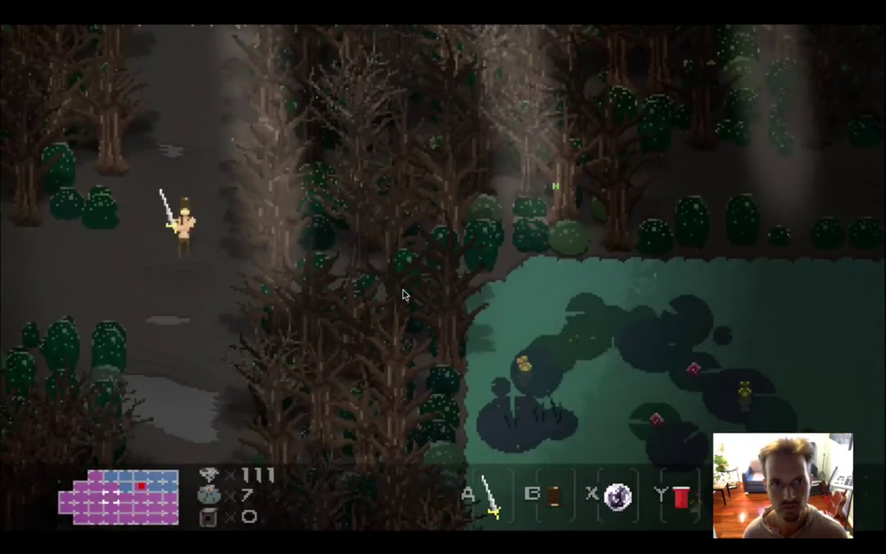
pyautogui.press('Left')
pyautogui.press('Left')
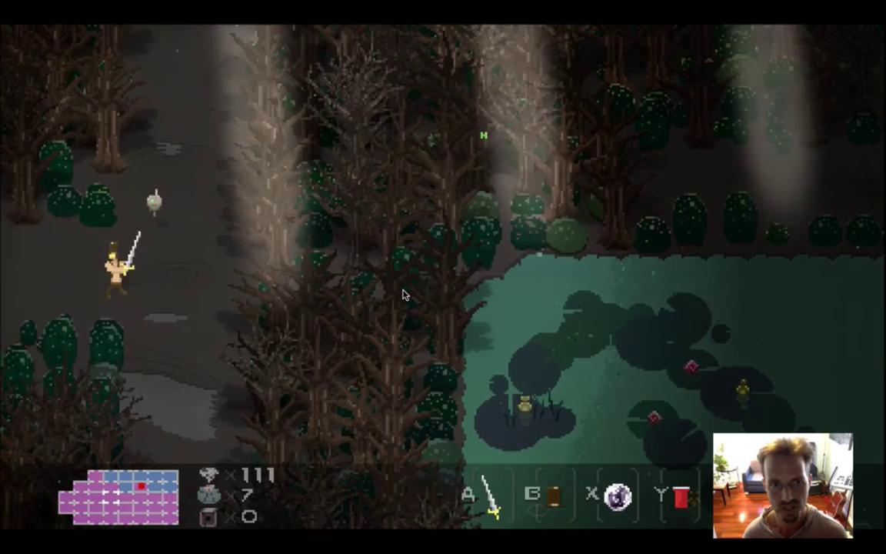
pyautogui.press('Left')
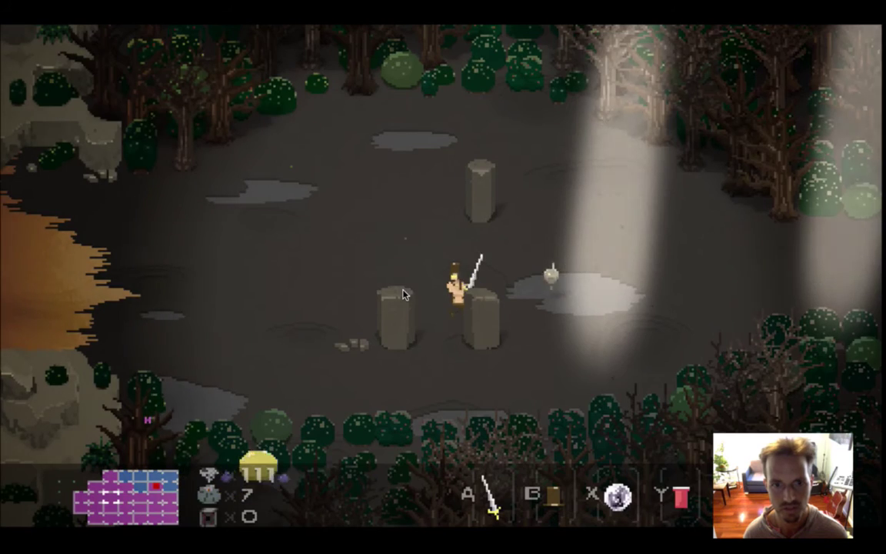
# Fight with the sword along the southwestern side of the forest clearing, moving back and forth near the sand edge
pyautogui.press('Left')
pyautogui.press('Down')
pyautogui.press('z')
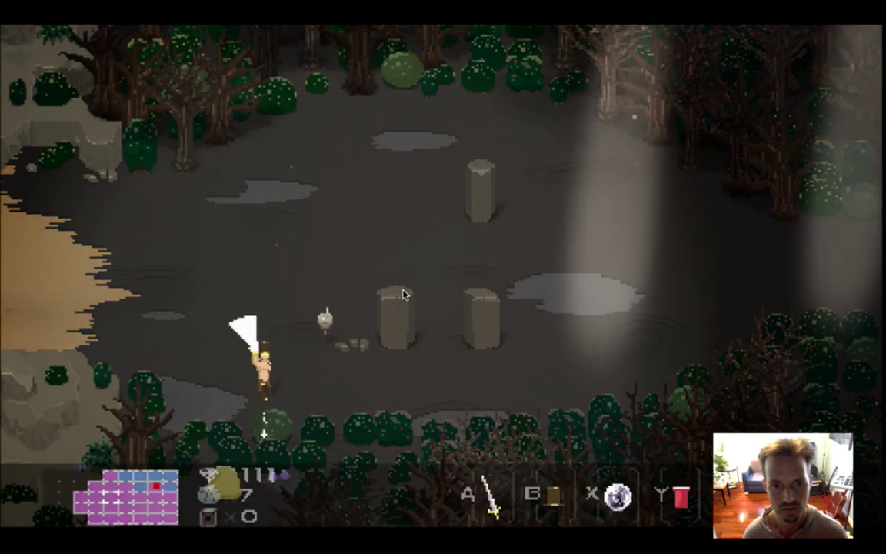
pyautogui.press('Left')
pyautogui.press('Left')
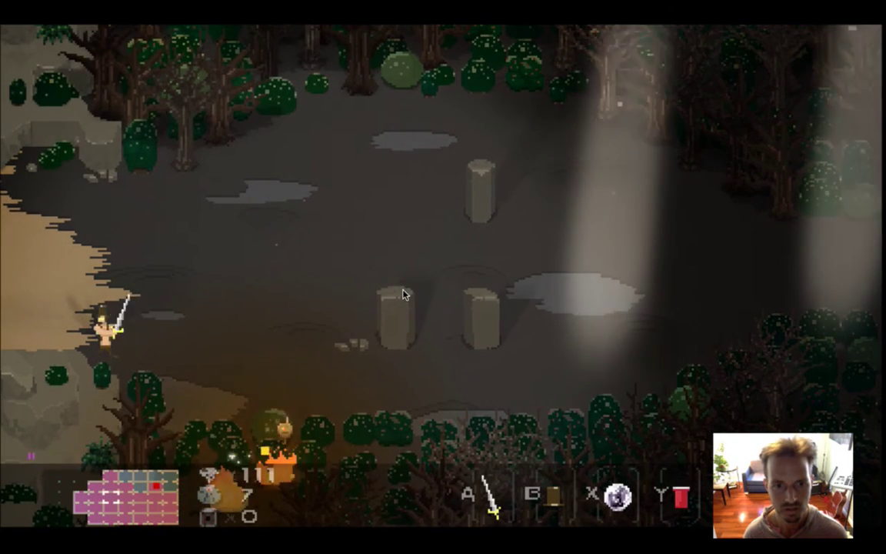
pyautogui.press('Right')
pyautogui.press('Left')
pyautogui.press('z')
pyautogui.press('z')
pyautogui.press('Right')
pyautogui.press('Right')
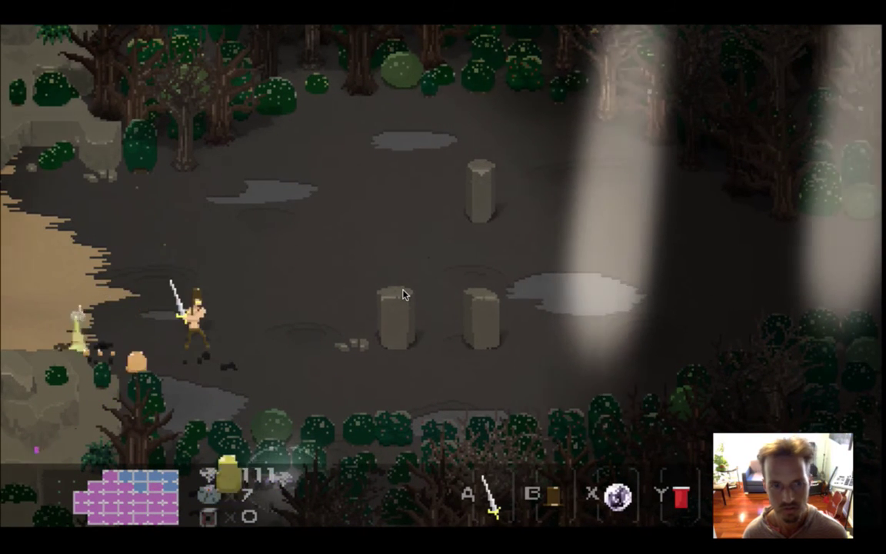
# Strike the enemies near the forest's sand edge with the sword and lead the character west into the desert room
pyautogui.press('z')
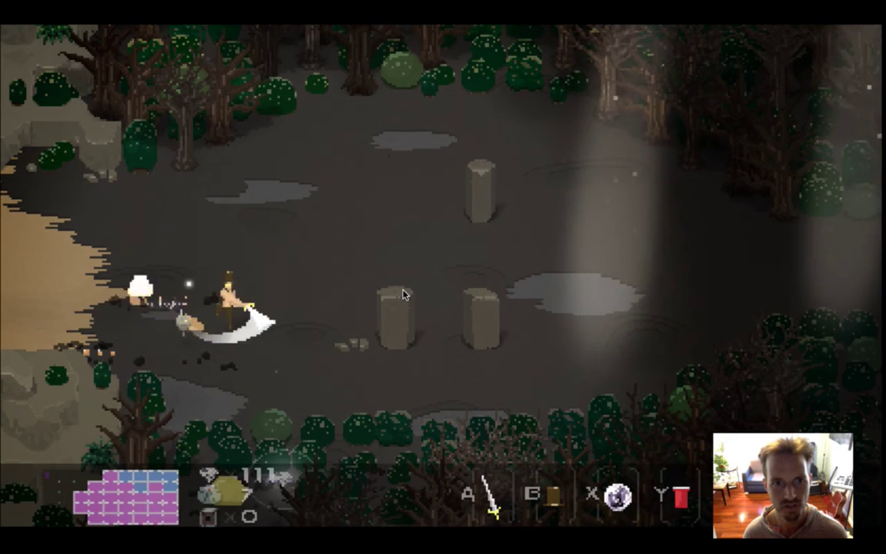
pyautogui.press('Left')
pyautogui.press('z')
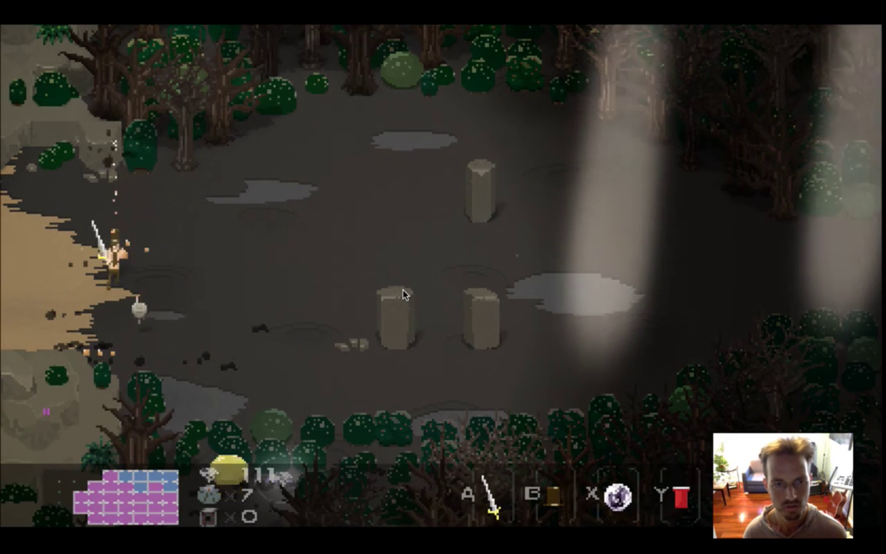
pyautogui.press('Left')
pyautogui.press('Left')
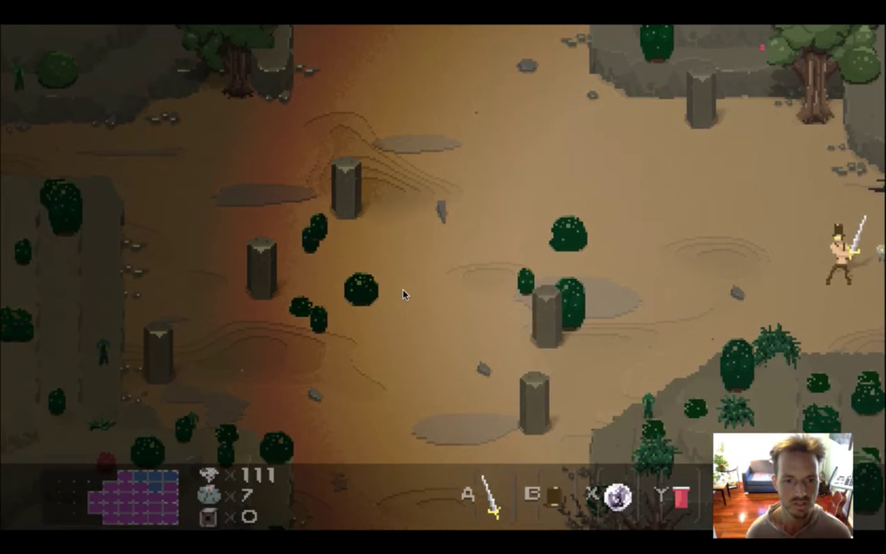
# Quit the running game and switch to Photoshop
pyautogui.press('super+q')
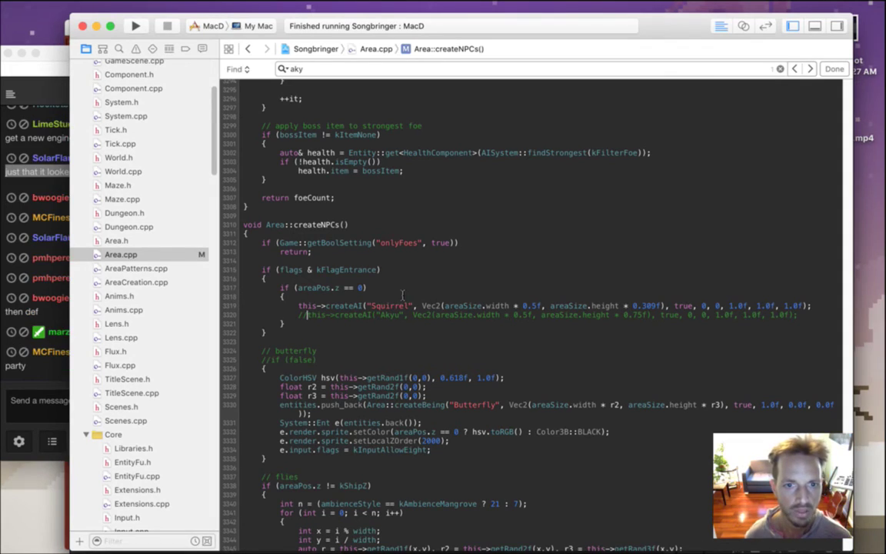
pyautogui.press('super+Tab')
pyautogui.press('super+Tab')
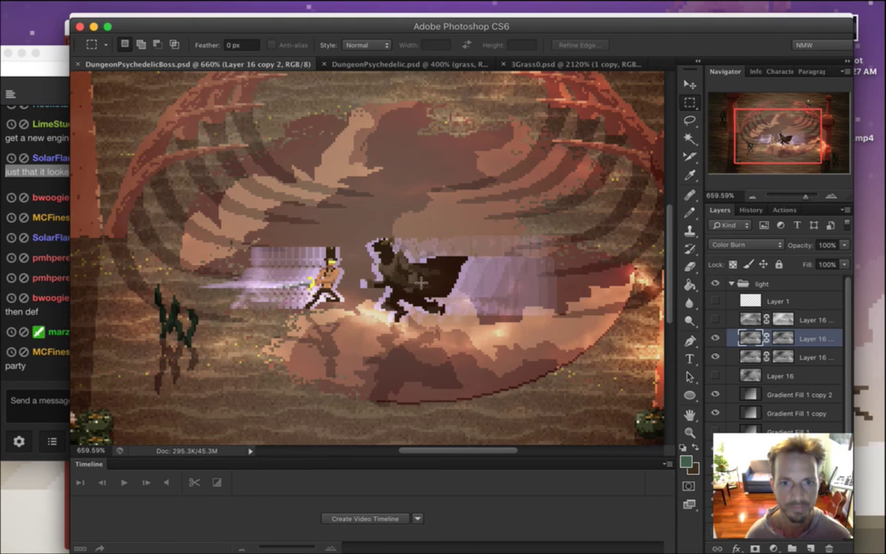
# Read the viewers' recent messages in the Twitch chat window
pyautogui.click(60, 370)
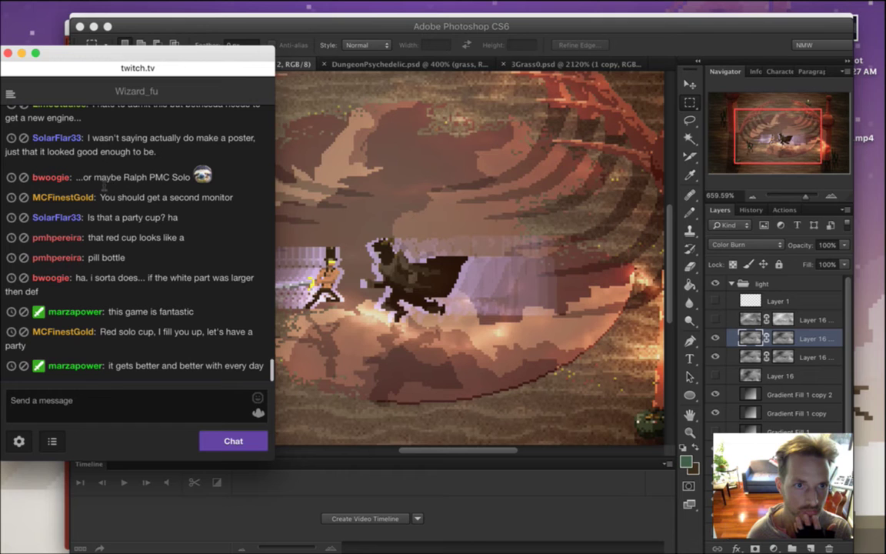
pyautogui.moveTo(116, 189); pyautogui.dragTo(157, 154)
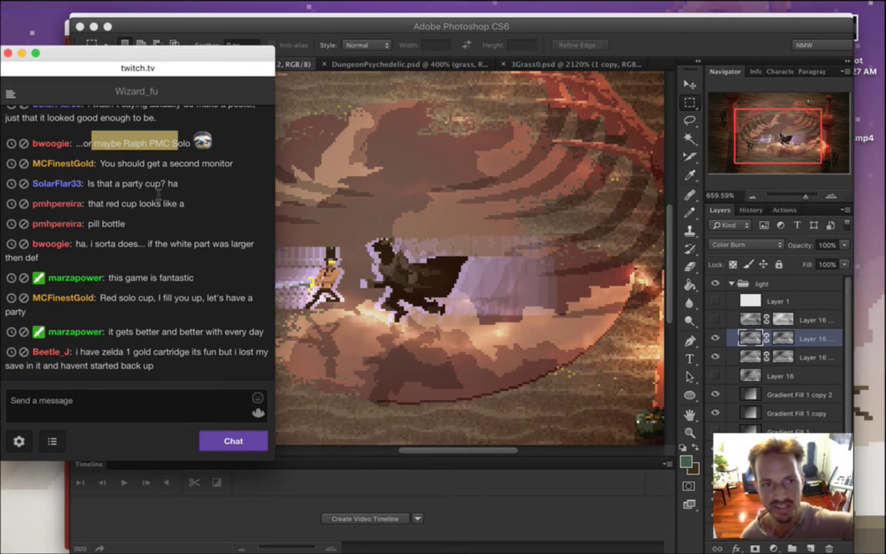
pyautogui.click(115, 174)
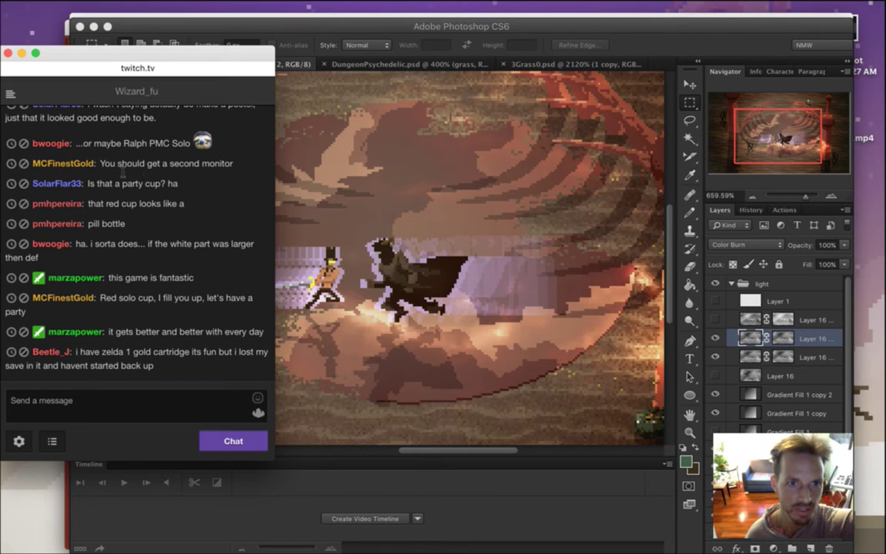
pyautogui.moveTo(160, 173); pyautogui.dragTo(8, 135)
pyautogui.click(119, 147)
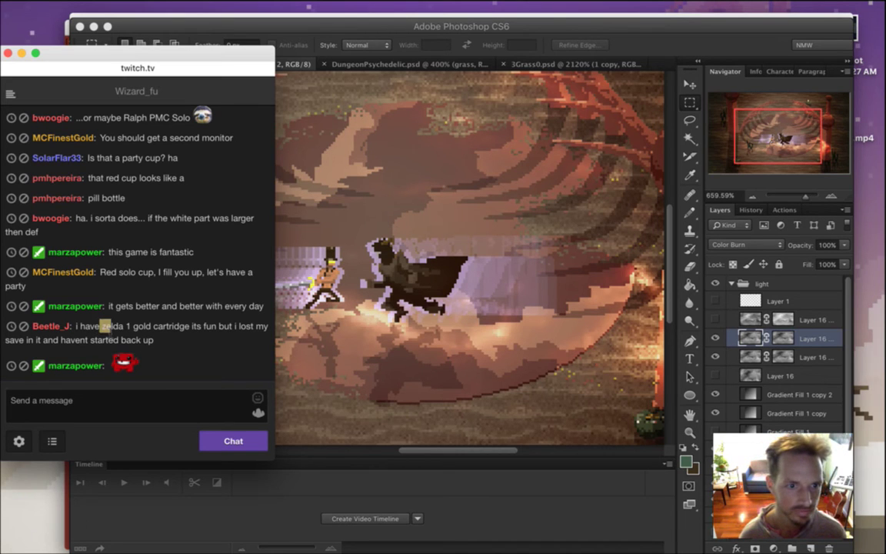
pyautogui.moveTo(141, 326); pyautogui.dragTo(156, 341)
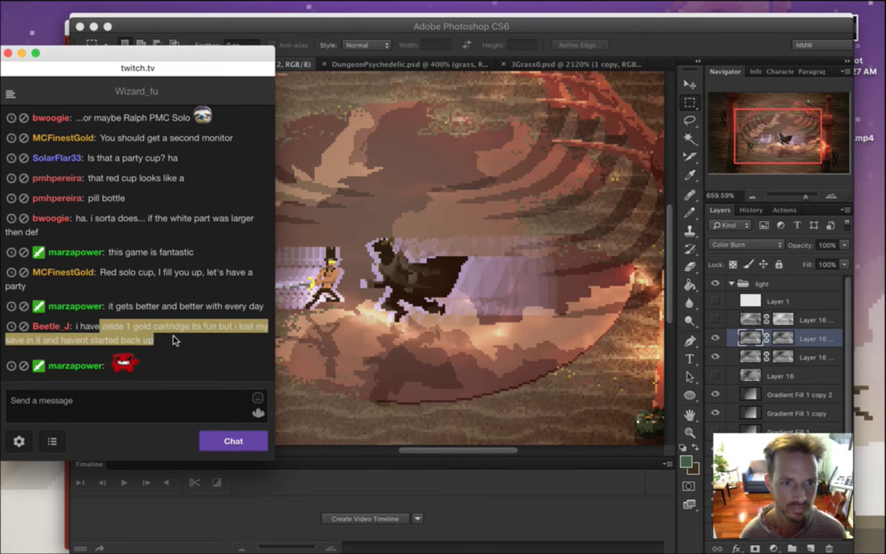
pyautogui.click(174, 339)
# Switch back to Photoshop, bring up 3Grass0.psd and compare the grass blades in animation frames 1 and 2
pyautogui.click(650, 27)
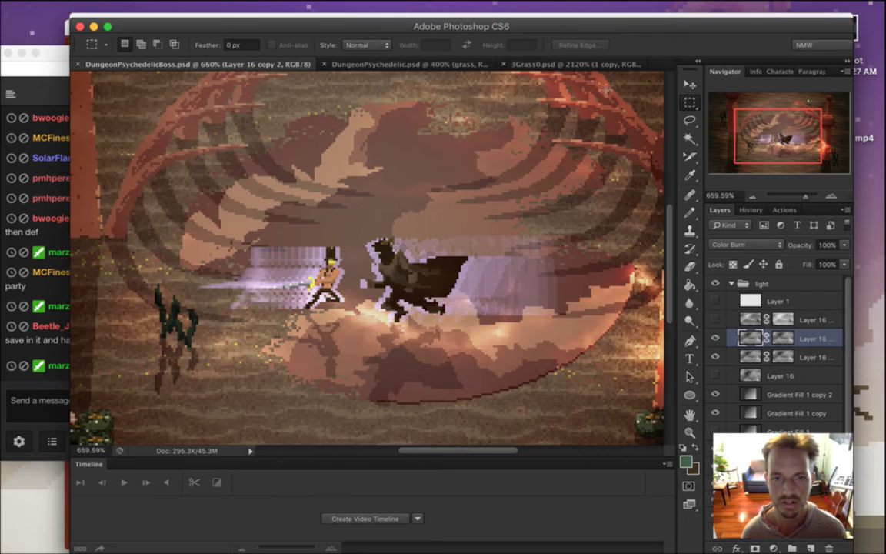
pyautogui.click(543, 64)
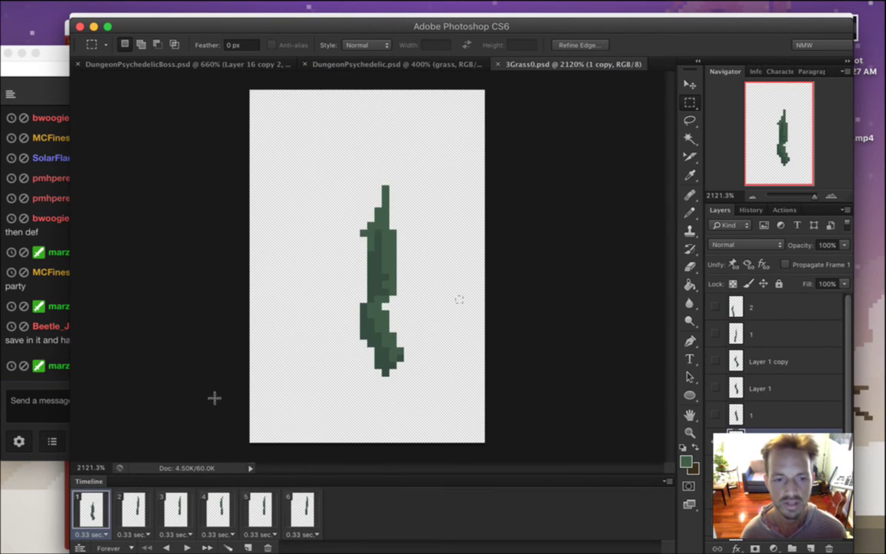
pyautogui.click(126, 511)
pyautogui.click(94, 509)
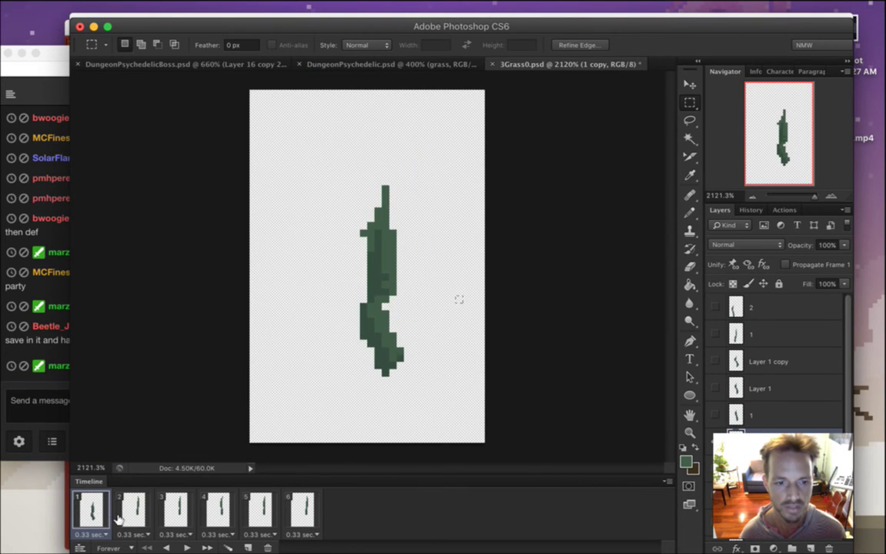
pyautogui.click(132, 510)
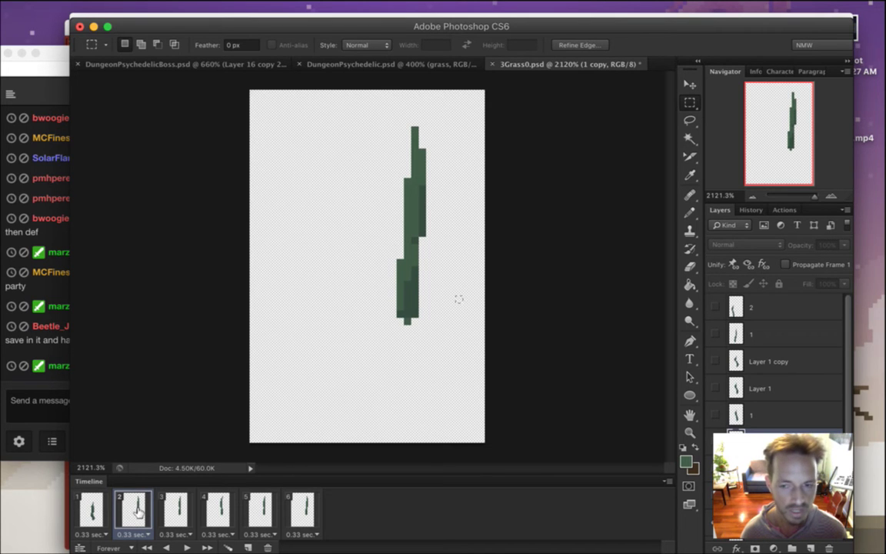
pyautogui.click(92, 509)
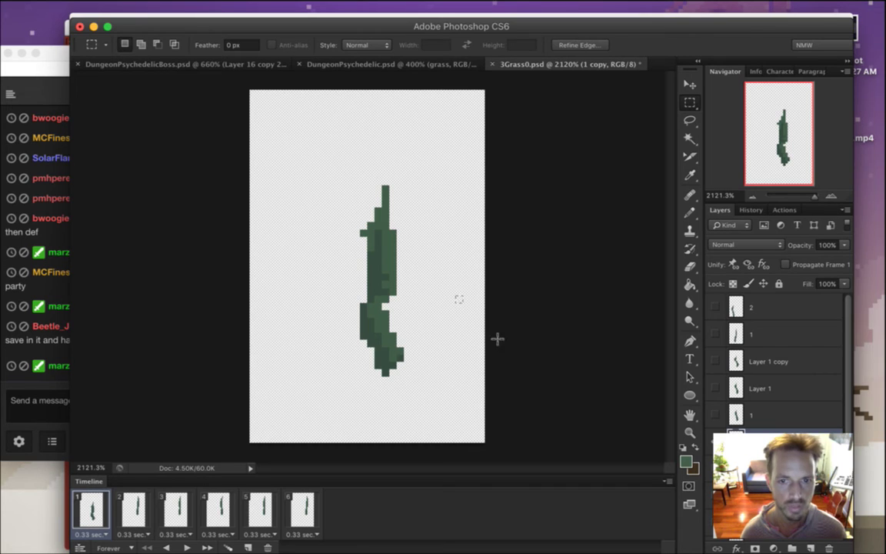
pyautogui.click(124, 511)
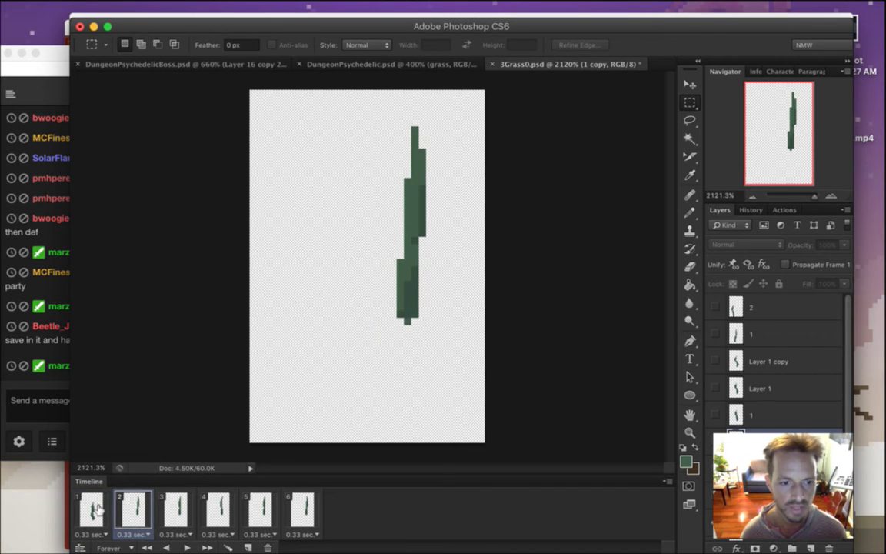
pyautogui.click(96, 511)
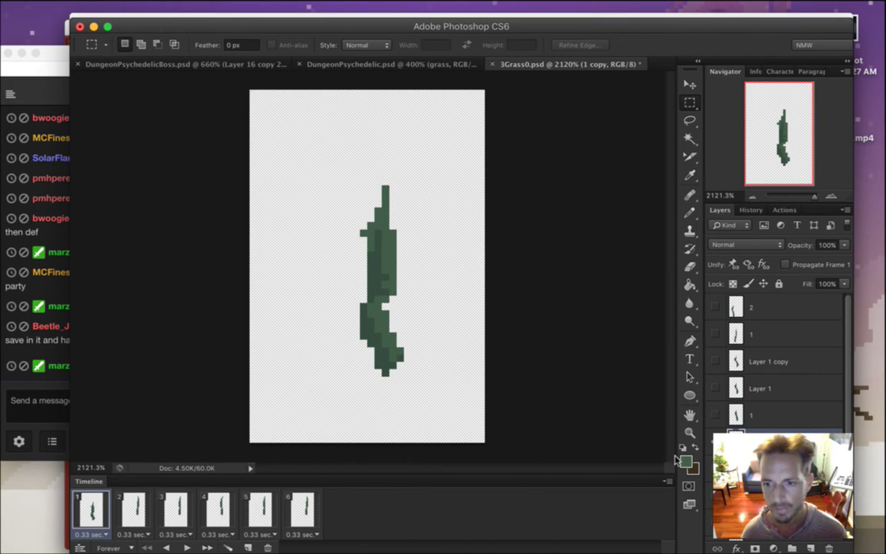
# Show the second grass blade alongside layer 1 copy in frame 1, and make the layer 1 blade visible in frame 2
pyautogui.scroll(-1, 775, 361)
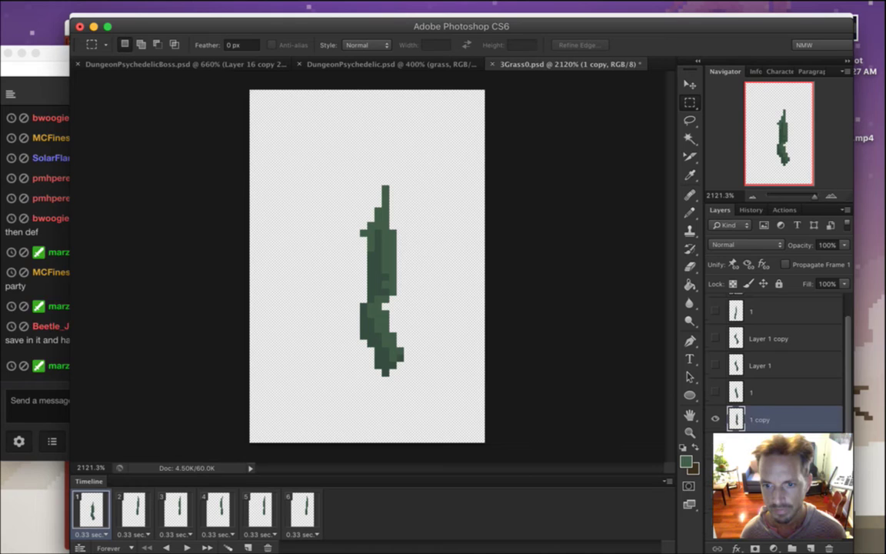
pyautogui.hotkey('ctrl', 'z')
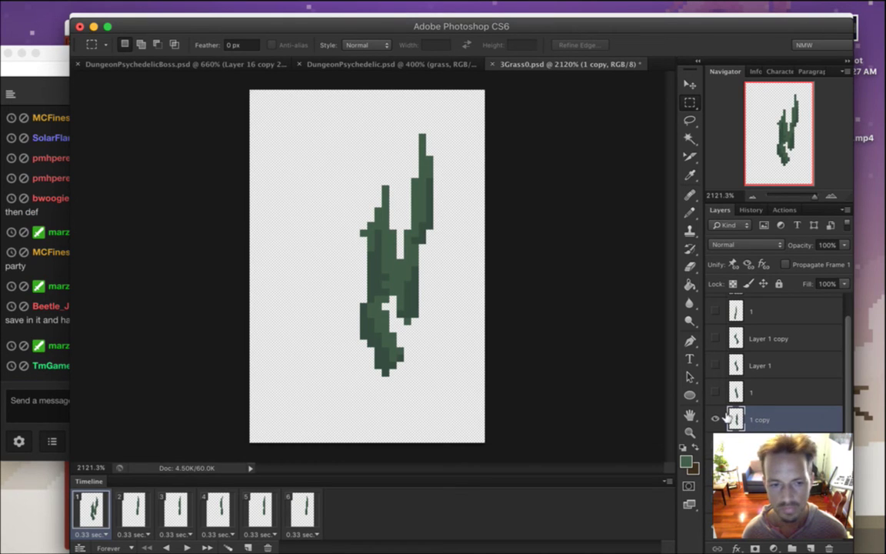
pyautogui.click(129, 512)
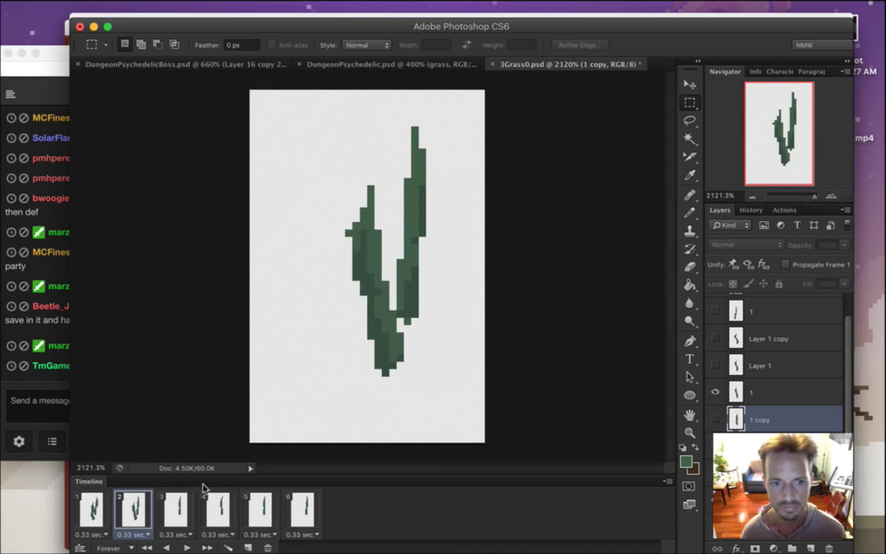
# Make Layer 1 visible in frame 3 and Layer 1 copy visible in frame 4 of the grass animation
pyautogui.click(176, 511)
pyautogui.click(714, 366)
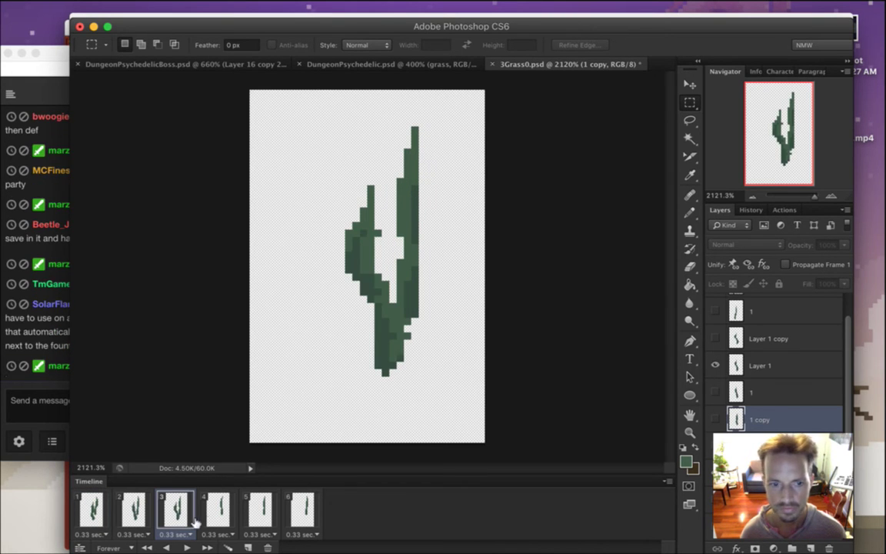
pyautogui.click(218, 511)
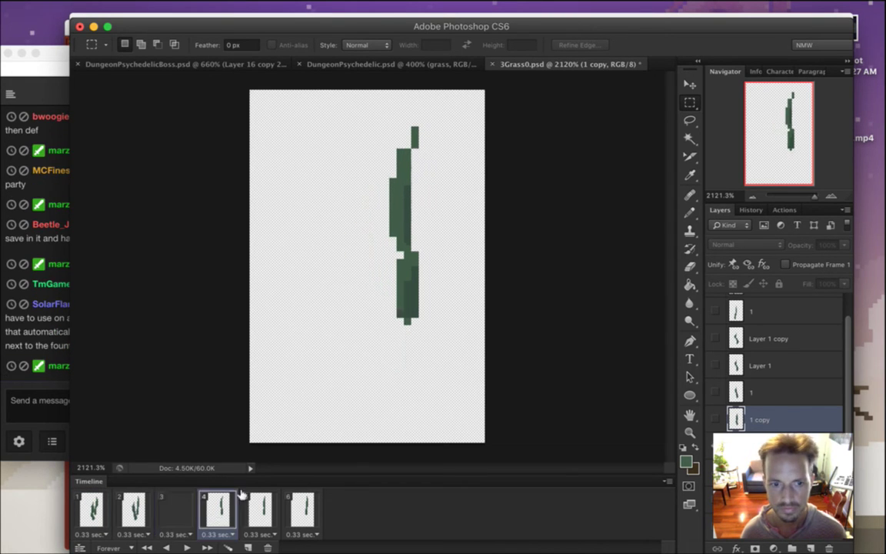
pyautogui.click(714, 339)
# Make Layer 1 visible in frames 5 and 6, keeping the layer named 1 hidden in frame 6
pyautogui.click(260, 512)
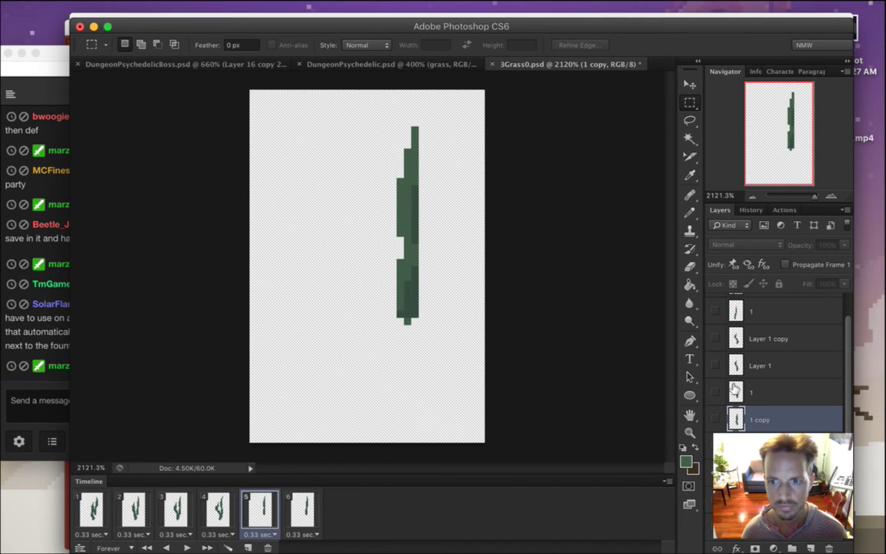
pyautogui.click(714, 365)
pyautogui.click(303, 512)
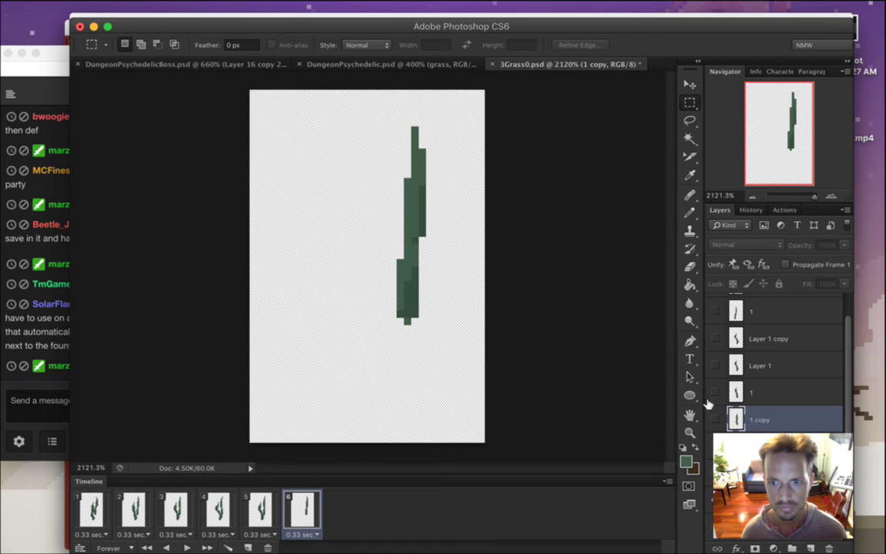
pyautogui.click(715, 392)
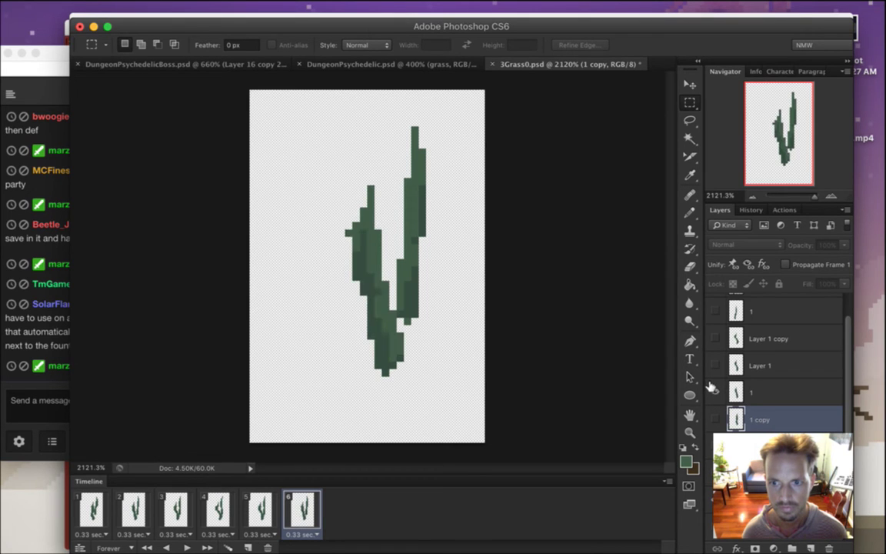
pyautogui.click(715, 392)
pyautogui.click(714, 364)
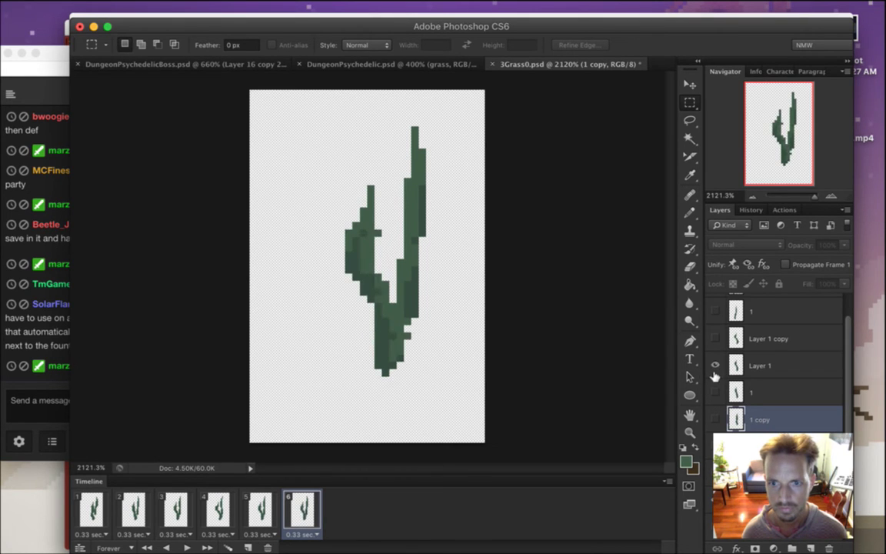
# Play the grass animation from frame 1 to check its motion, and stop the playback
pyautogui.click(78, 526)
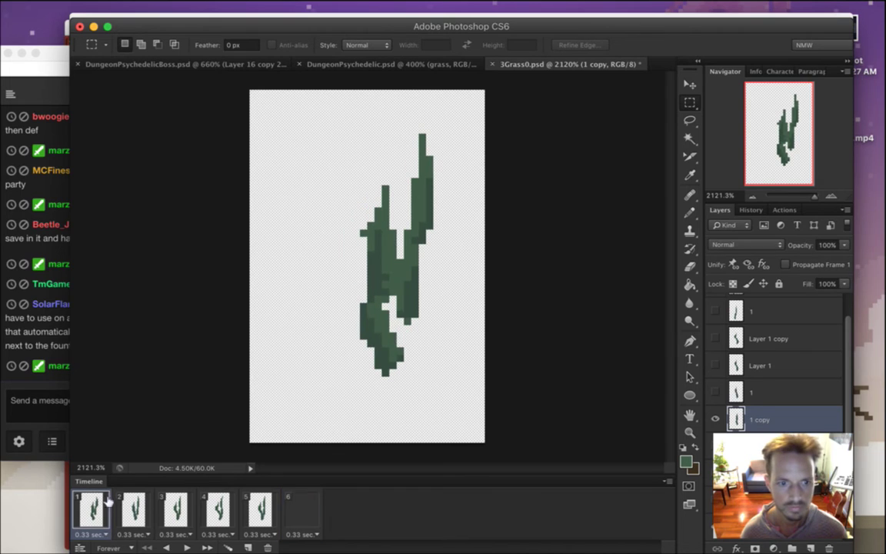
pyautogui.click(188, 547)
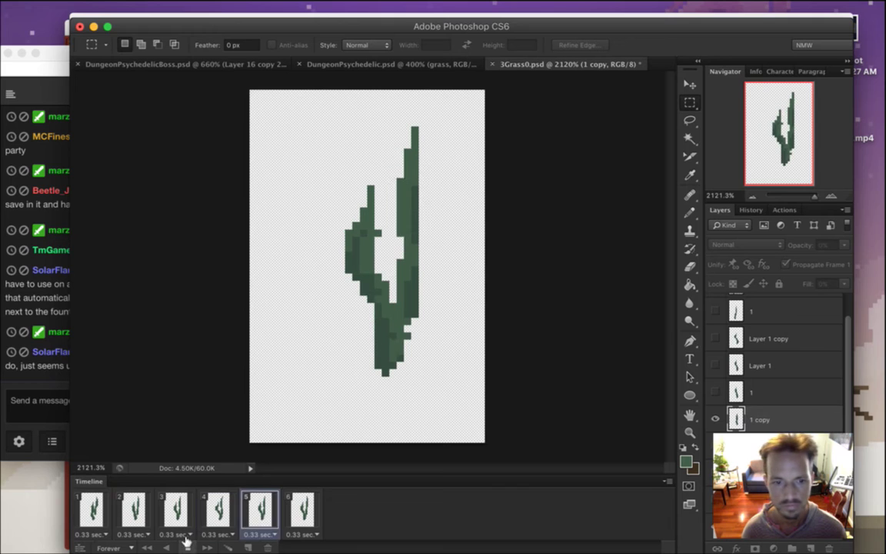
pyautogui.press('space')
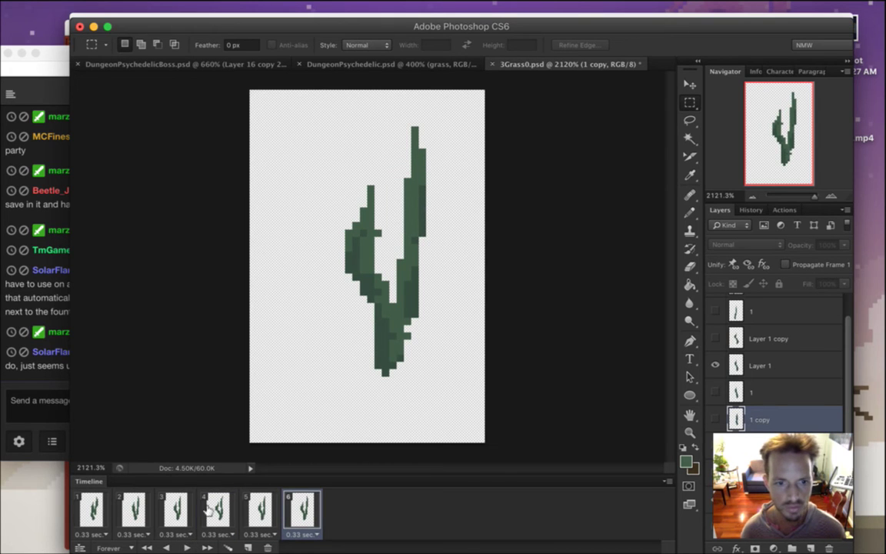
# Step back and forth through frames 2 to 6 to compare the two blades' poses between neighbouring frames
pyautogui.click(132, 509)
pyautogui.click(175, 509)
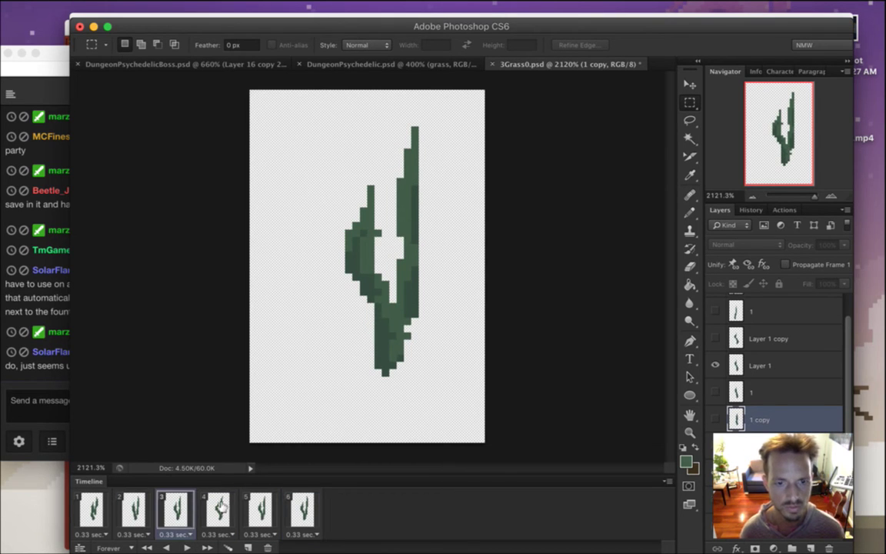
pyautogui.click(217, 509)
pyautogui.click(263, 510)
pyautogui.press('Right')
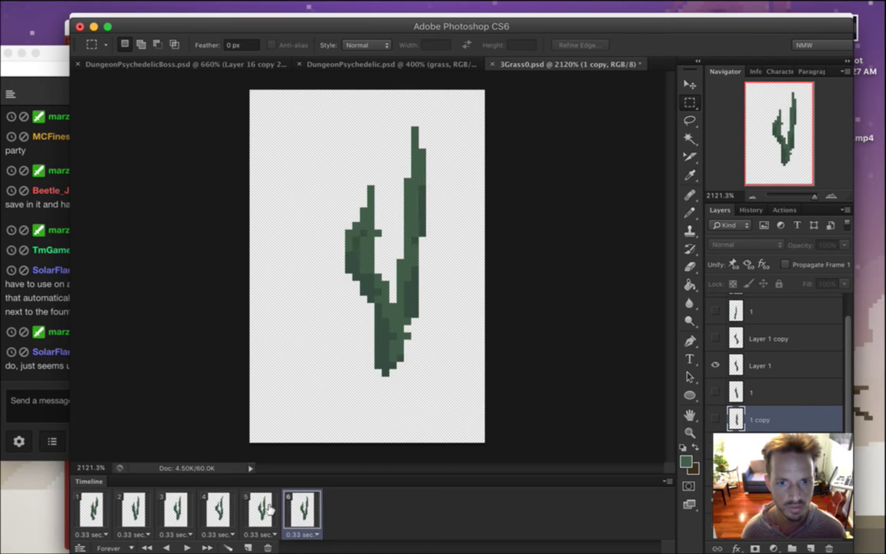
pyautogui.press('Left')
pyautogui.press('Right')
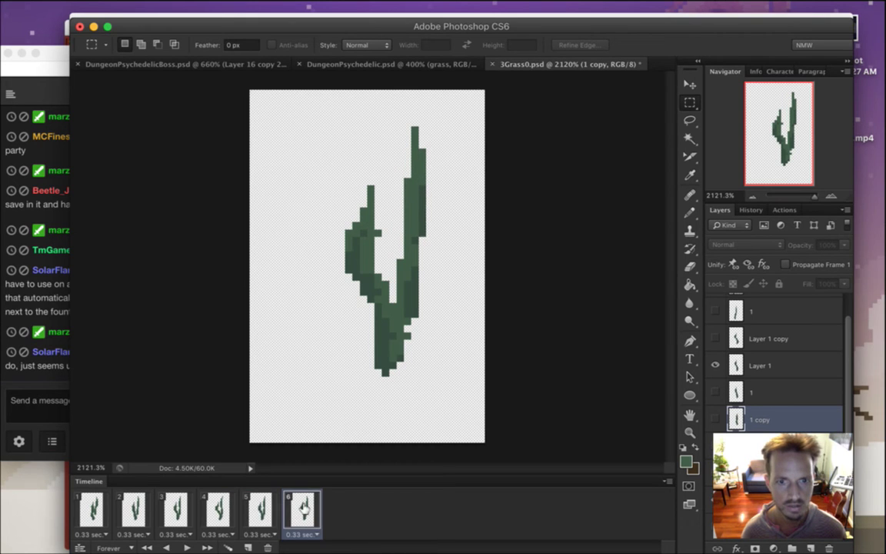
pyautogui.press('Left')
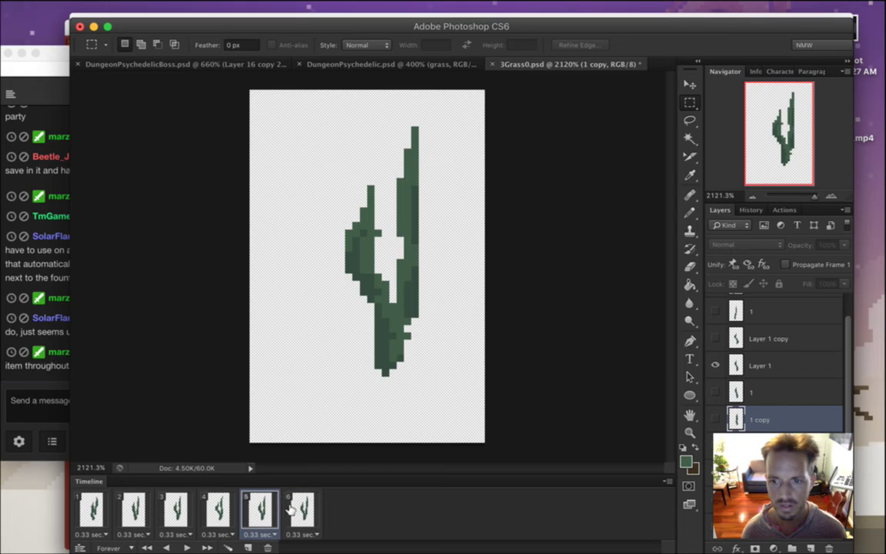
pyautogui.click(220, 510)
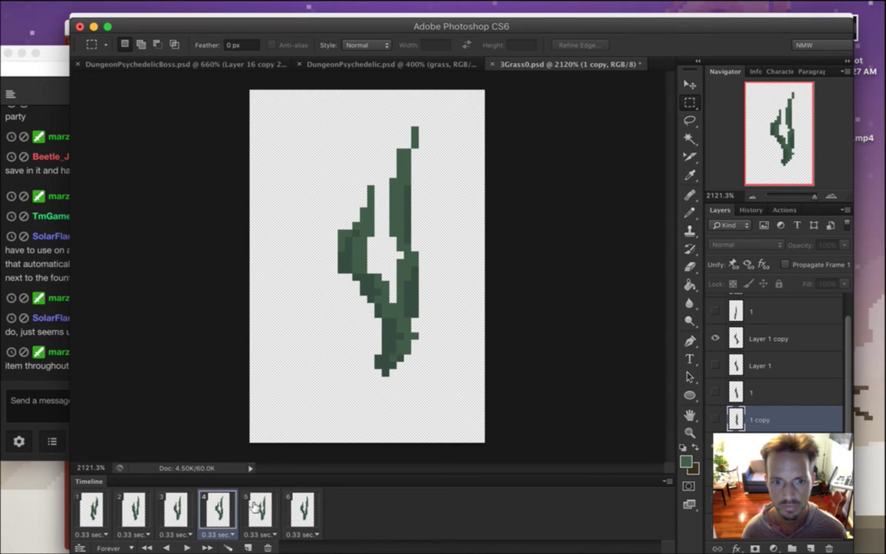
pyautogui.click(174, 507)
pyautogui.click(231, 501)
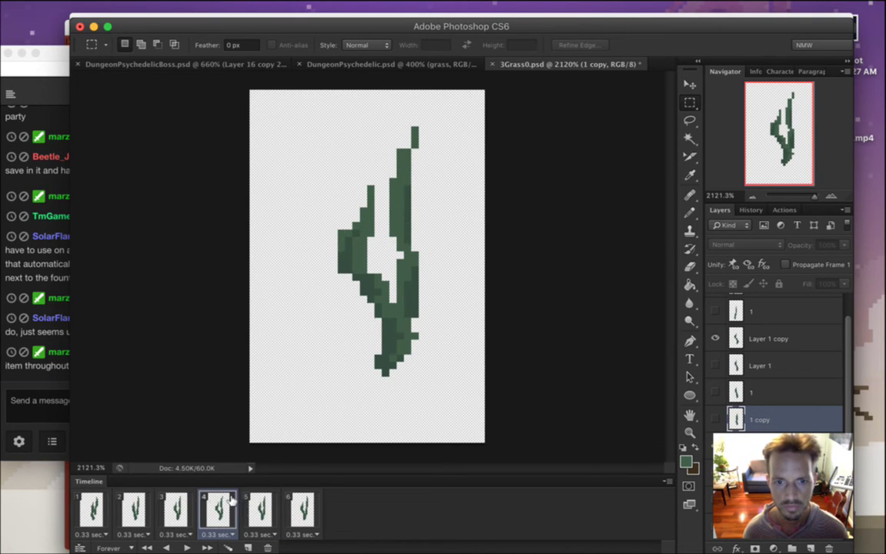
# In frame 6 of the grass animation, hide Layer 1 and show the layer named 1 beneath it
pyautogui.click(261, 508)
pyautogui.click(307, 508)
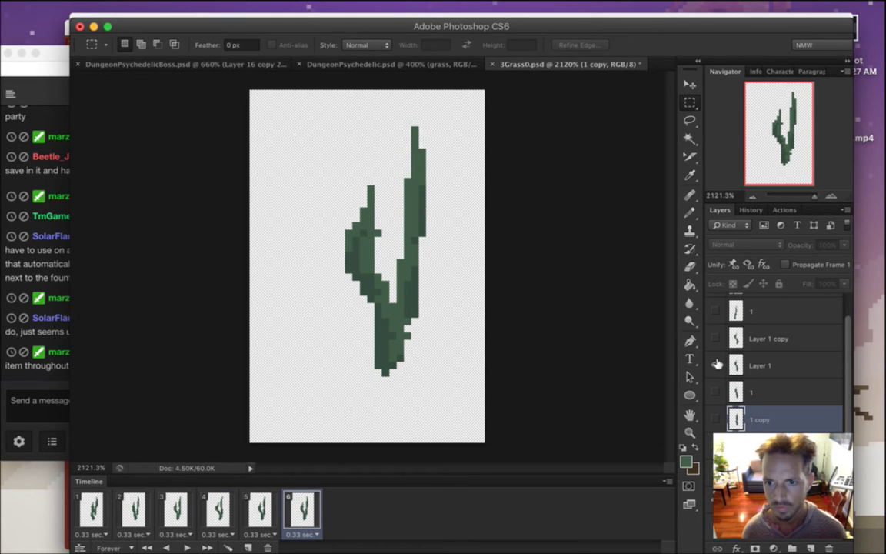
pyautogui.keyDown('alt'); pyautogui.click(716, 392); pyautogui.keyUp('alt')
pyautogui.keyDown('alt'); pyautogui.click(716, 393); pyautogui.keyUp('alt')
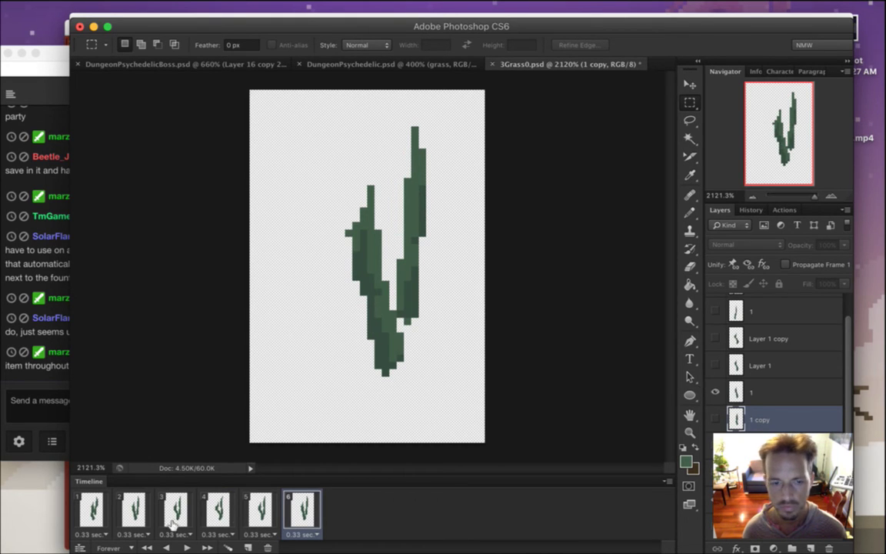
# Step through frames 1 to 6 in order to check how the two blades move
pyautogui.click(93, 504)
pyautogui.click(127, 508)
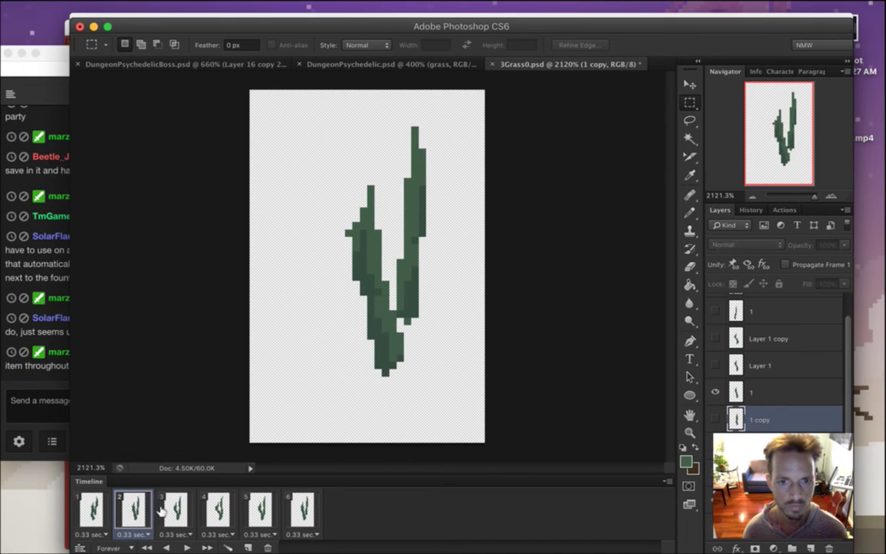
pyautogui.click(177, 503)
pyautogui.click(215, 508)
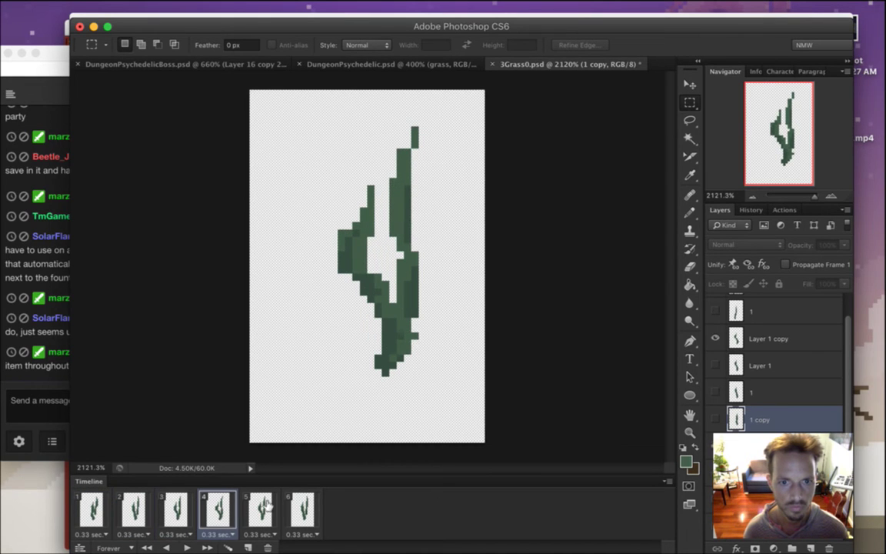
pyautogui.click(262, 508)
pyautogui.click(303, 508)
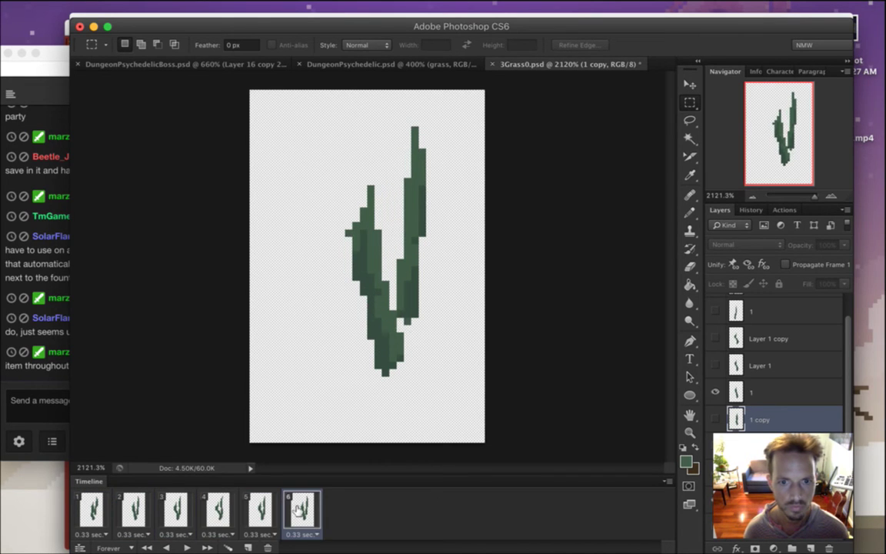
# Play the grass animation from frame 1 to review the loop, and stop the playback
pyautogui.click(91, 508)
pyautogui.click(187, 547)
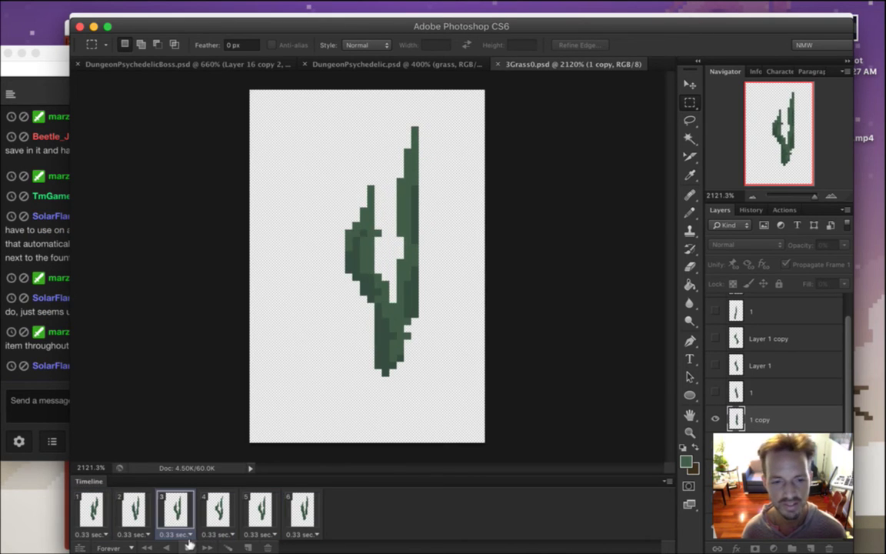
pyautogui.click(187, 547)
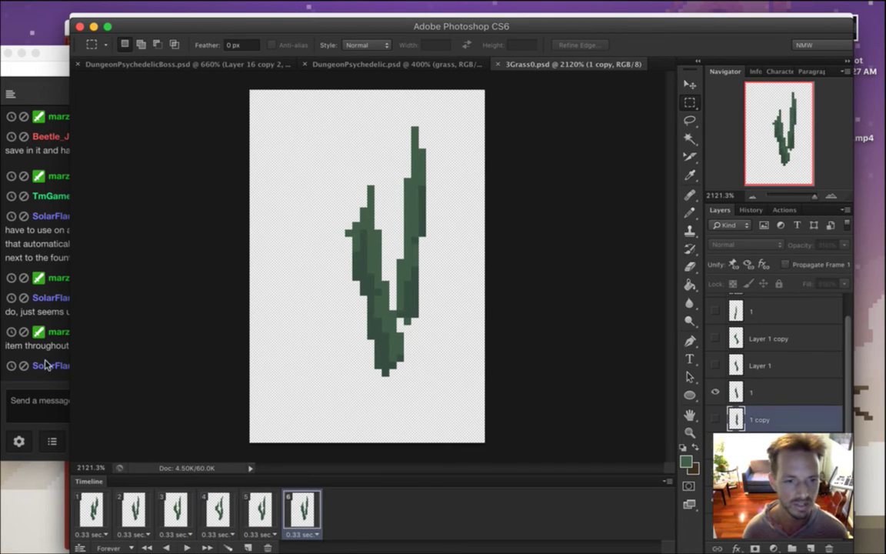
# Switch to the Twitch chat and read the viewer's question about having to equip the red cup at the fountain
pyautogui.click(35, 312)
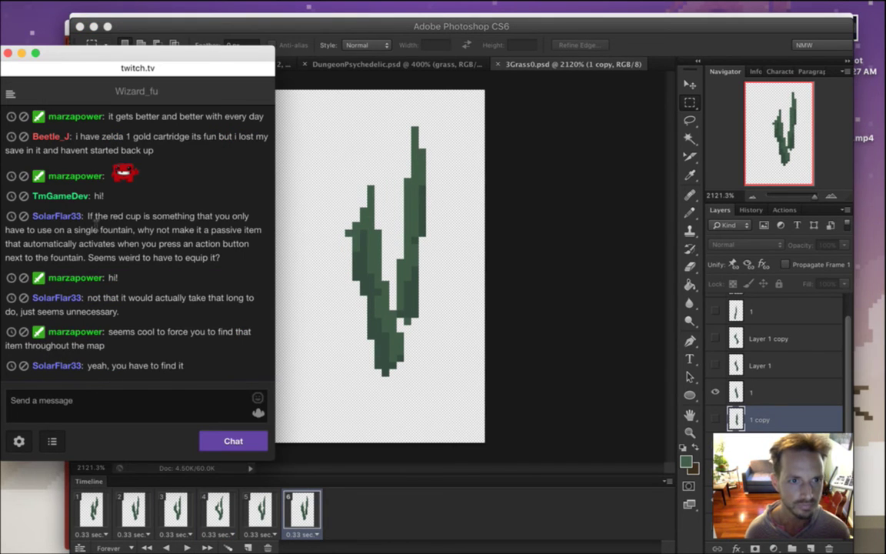
pyautogui.moveTo(103, 197); pyautogui.dragTo(114, 209)
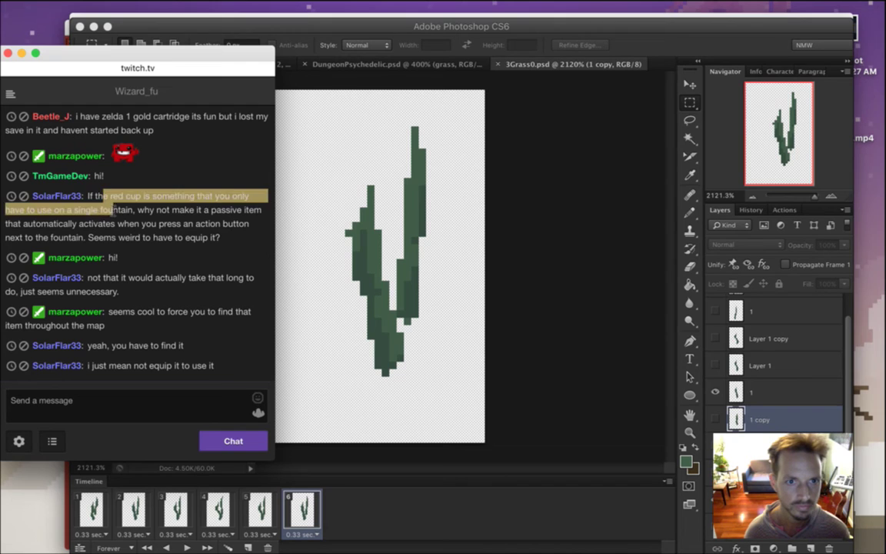
pyautogui.click(138, 231)
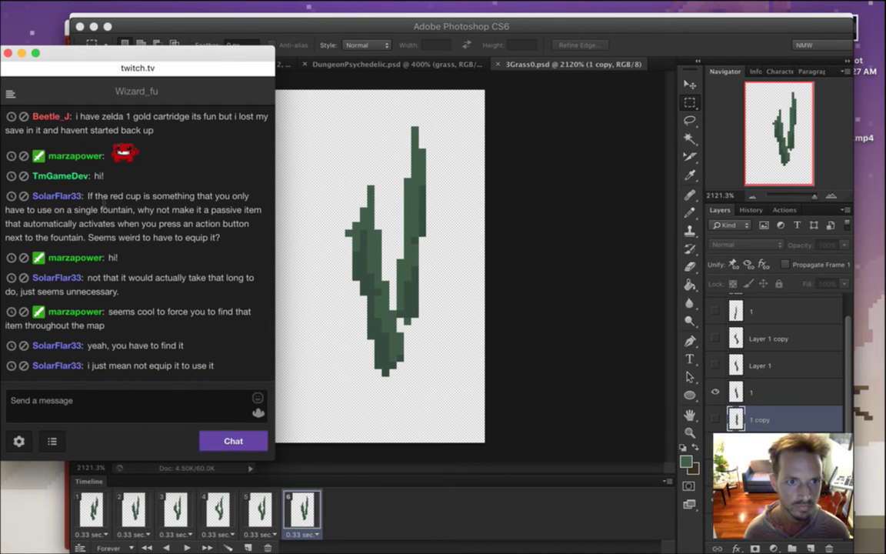
pyautogui.moveTo(103, 201); pyautogui.dragTo(209, 239)
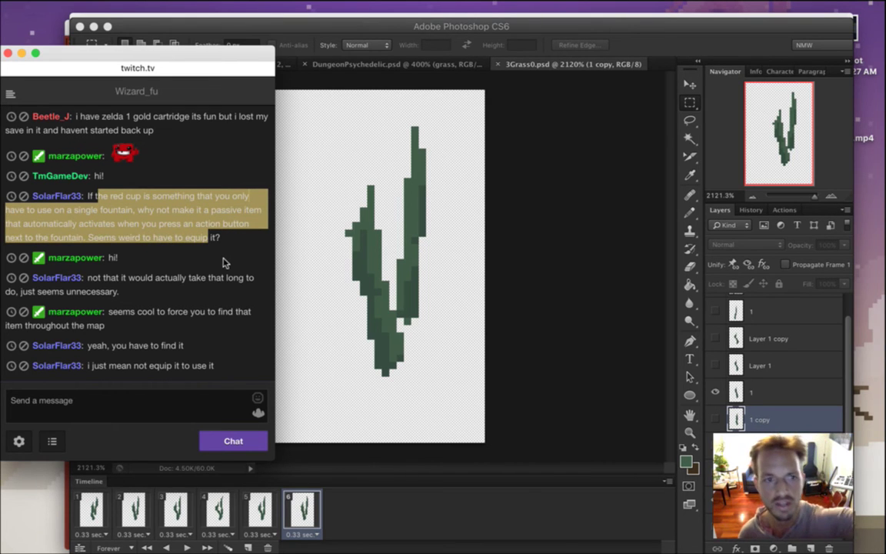
pyautogui.click(184, 233)
pyautogui.moveTo(111, 198); pyautogui.dragTo(194, 234)
pyautogui.click(194, 234)
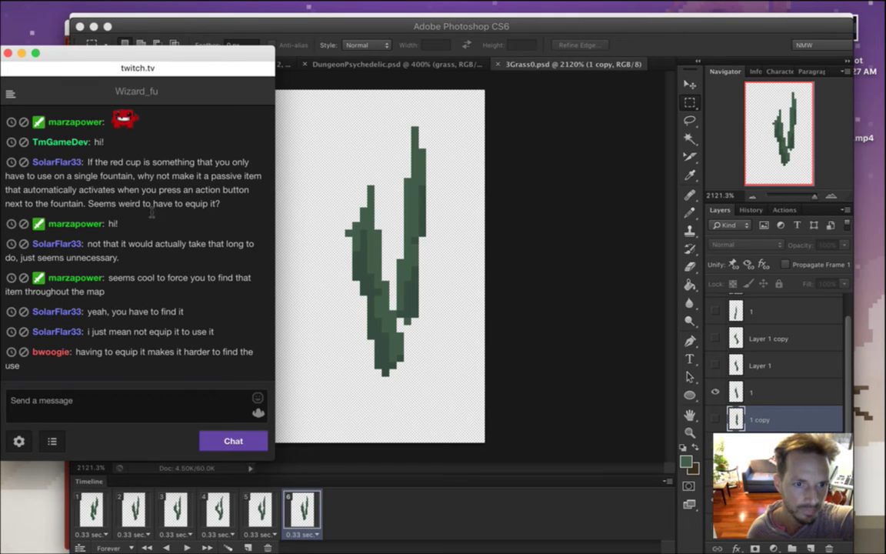
pyautogui.moveTo(112, 161); pyautogui.dragTo(202, 206)
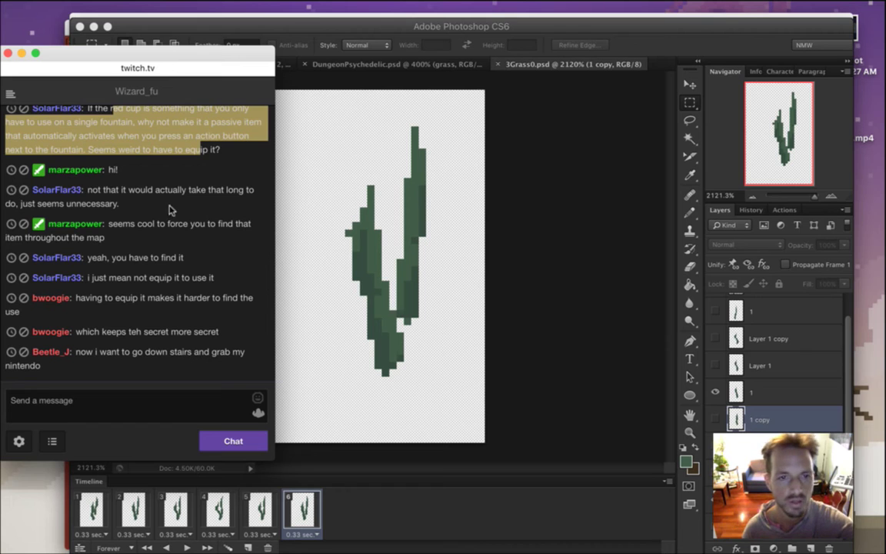
pyautogui.click(165, 197)
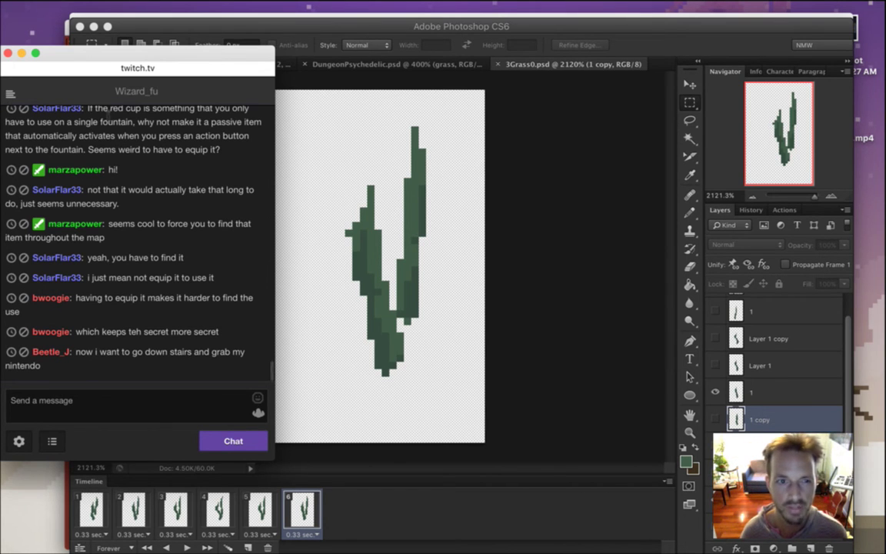
pyautogui.moveTo(110, 109); pyautogui.dragTo(190, 161)
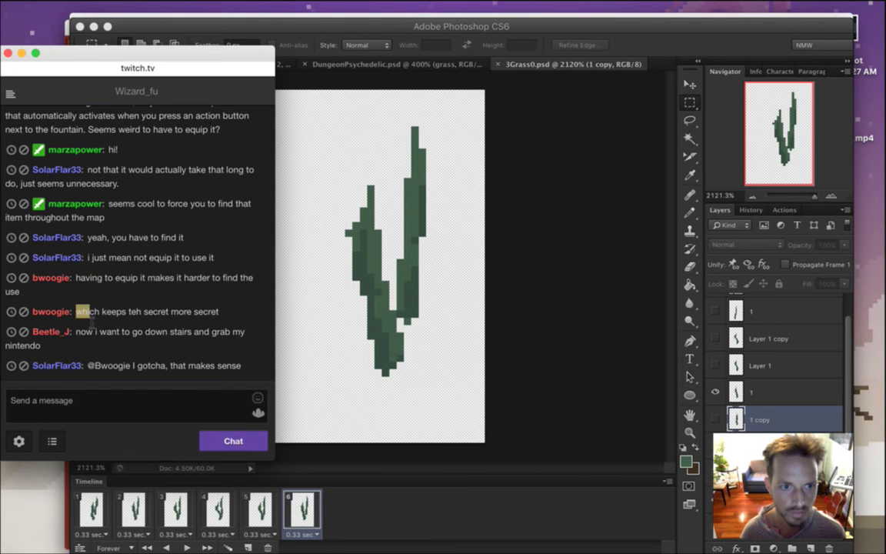
# Read the chat messages about keeping the secret and zooming in when the red cup comes out, and return to Photoshop
pyautogui.moveTo(103, 312); pyautogui.dragTo(214, 319)
pyautogui.click(201, 324)
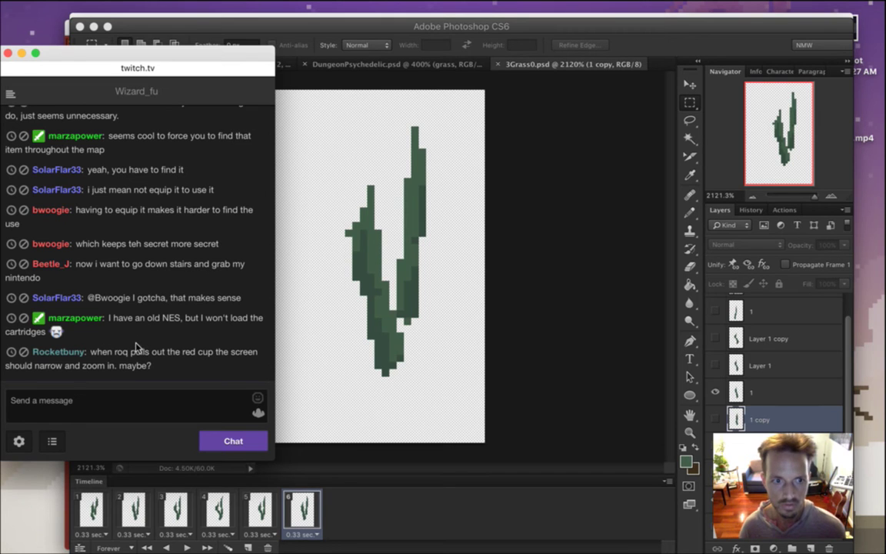
pyautogui.moveTo(102, 352); pyautogui.dragTo(150, 366)
pyautogui.click(150, 365)
pyautogui.moveTo(90, 352); pyautogui.dragTo(150, 366)
pyautogui.click(156, 367)
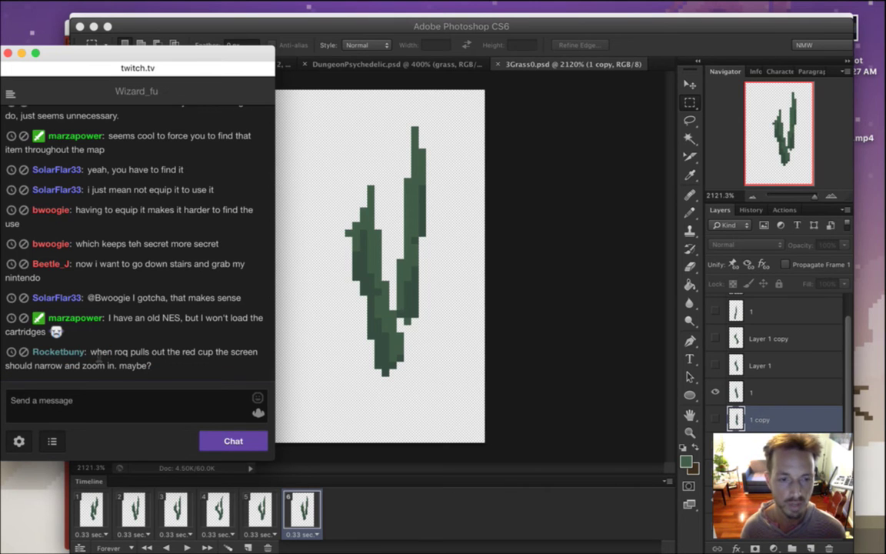
pyautogui.moveTo(109, 333); pyautogui.dragTo(150, 347)
pyautogui.click(180, 351)
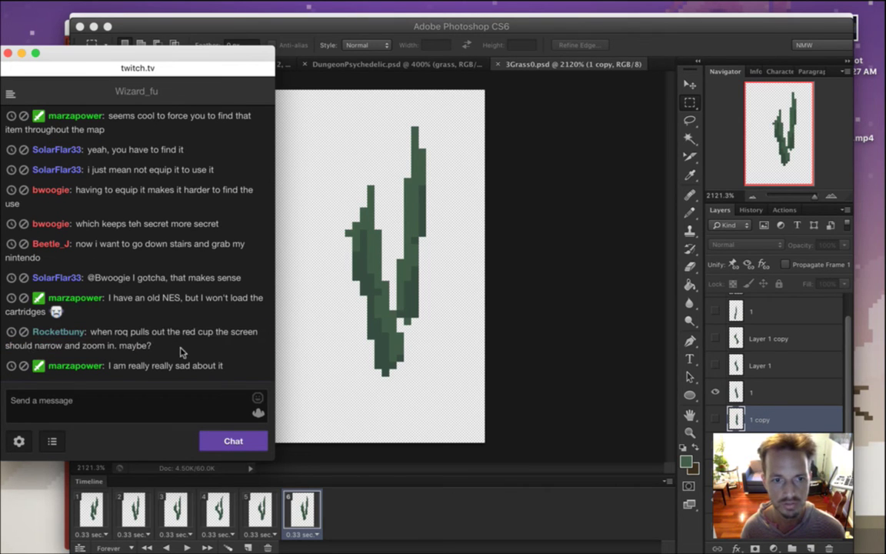
pyautogui.click(637, 42)
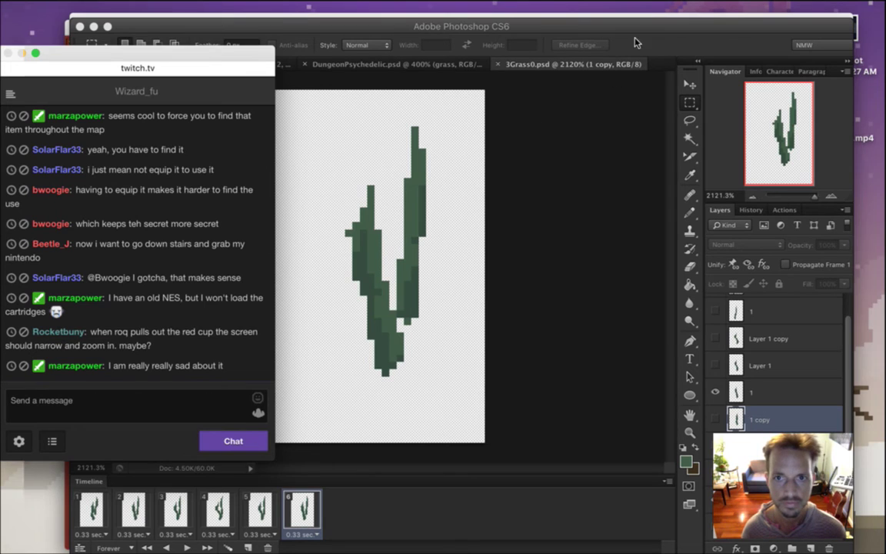
# Look through the layer stack in frame 1 and select the layer named 1 directly below Layer 1
pyautogui.click(91, 510)
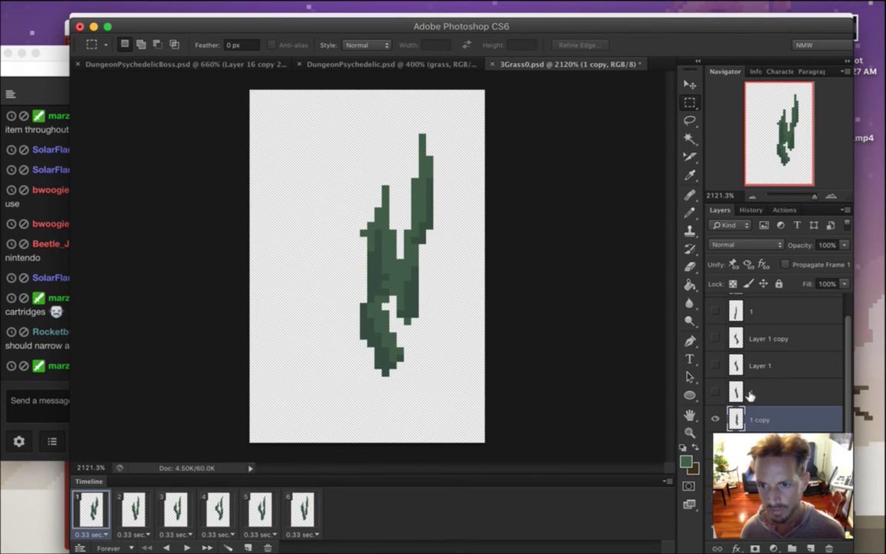
pyautogui.scroll(1, 834, 340)
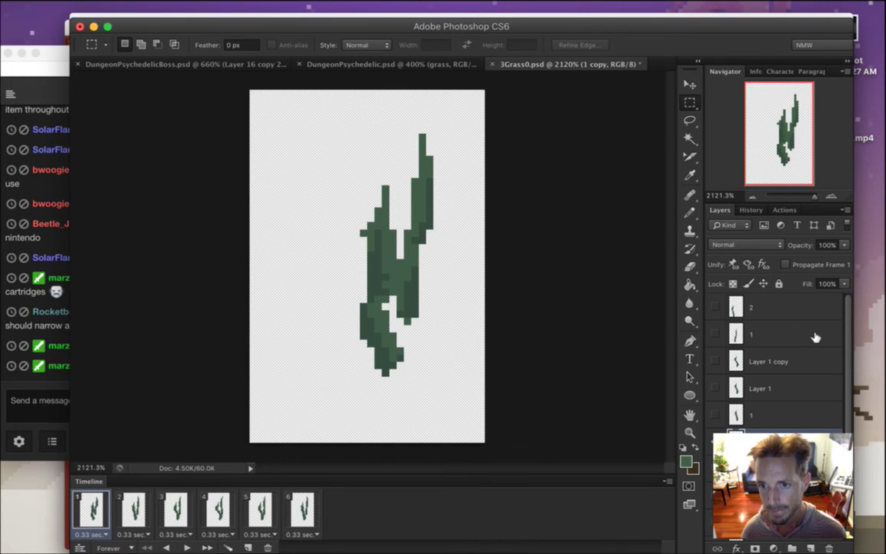
pyautogui.scroll(-1, 823, 354)
pyautogui.scroll(1, 835, 372)
pyautogui.click(758, 412)
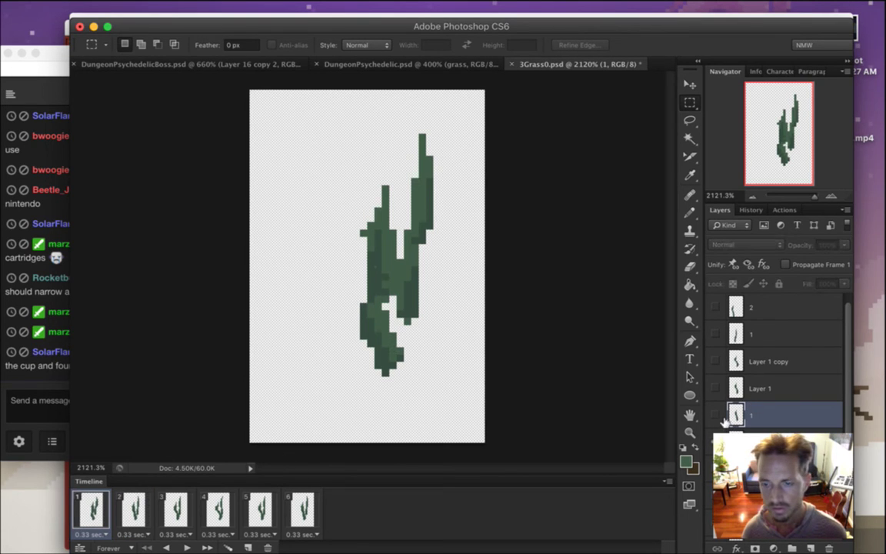
# Compare frames 1, 2 and 6 of the grass animation, and step through the remaining frames up to frame 6
pyautogui.click(136, 509)
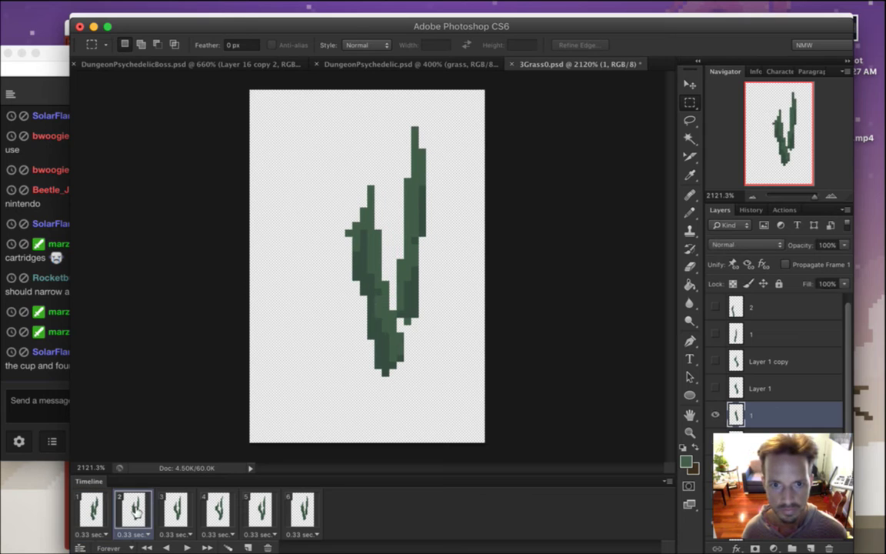
pyautogui.click(302, 509)
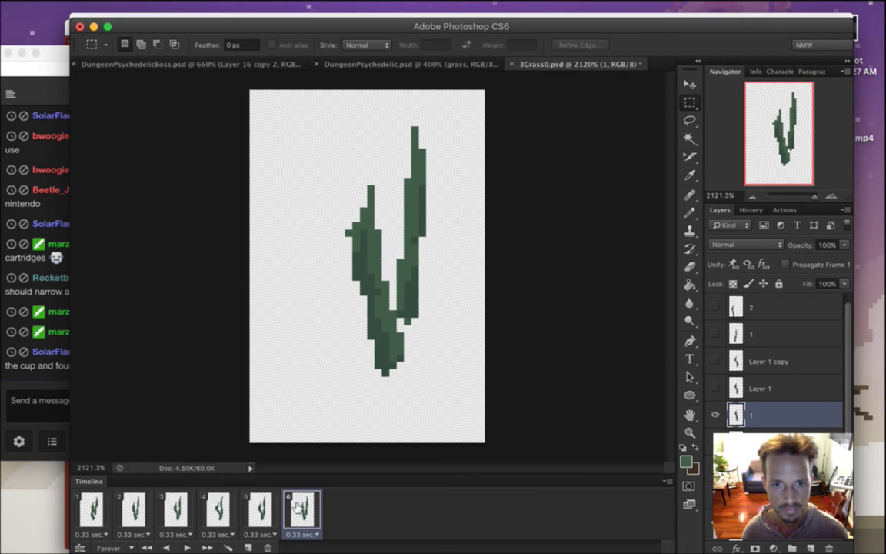
pyautogui.click(132, 508)
pyautogui.click(92, 507)
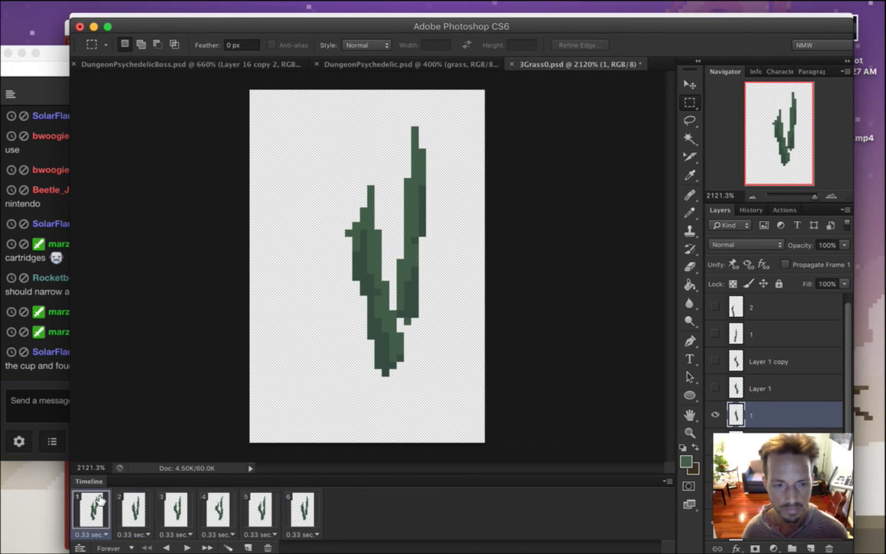
pyautogui.click(133, 509)
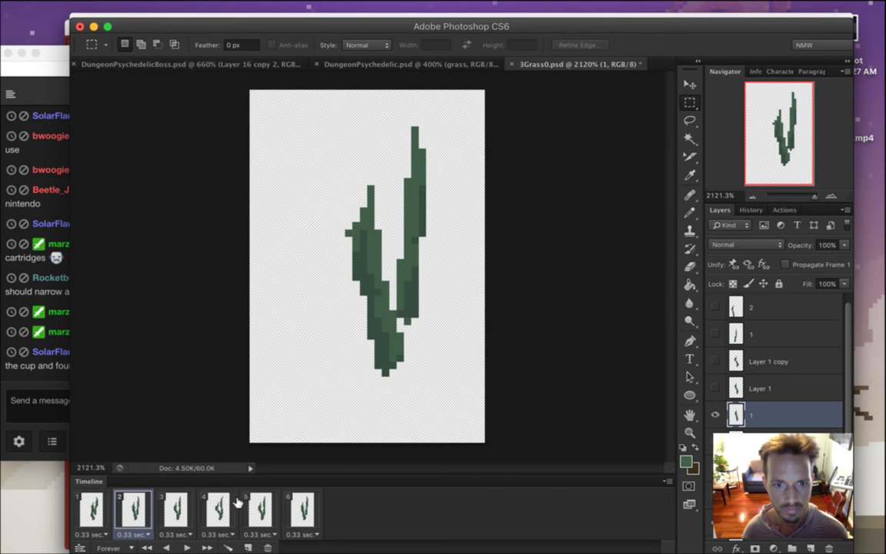
pyautogui.click(178, 507)
pyautogui.click(218, 508)
pyautogui.click(260, 508)
pyautogui.click(301, 508)
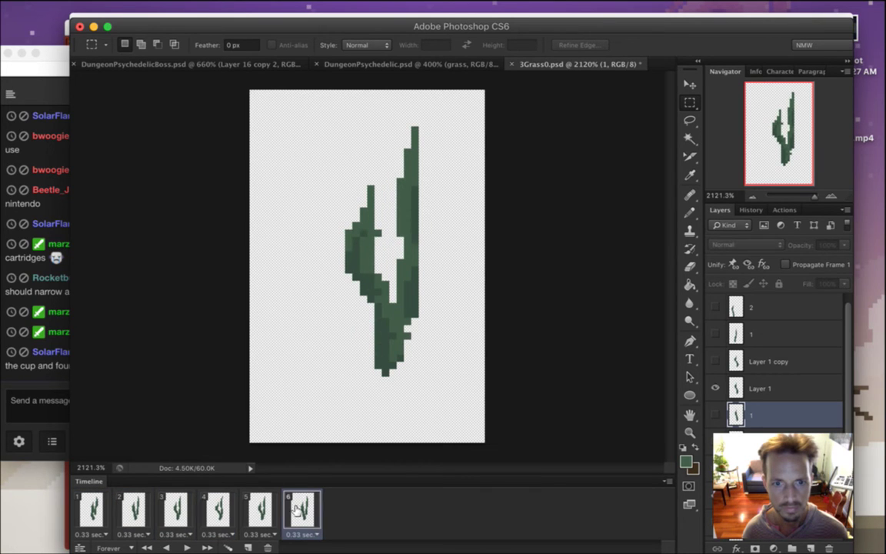
# With frame 1 active, rename the layer above Layer 1 copy as 2 and the topmost layer as 3
pyautogui.click(94, 508)
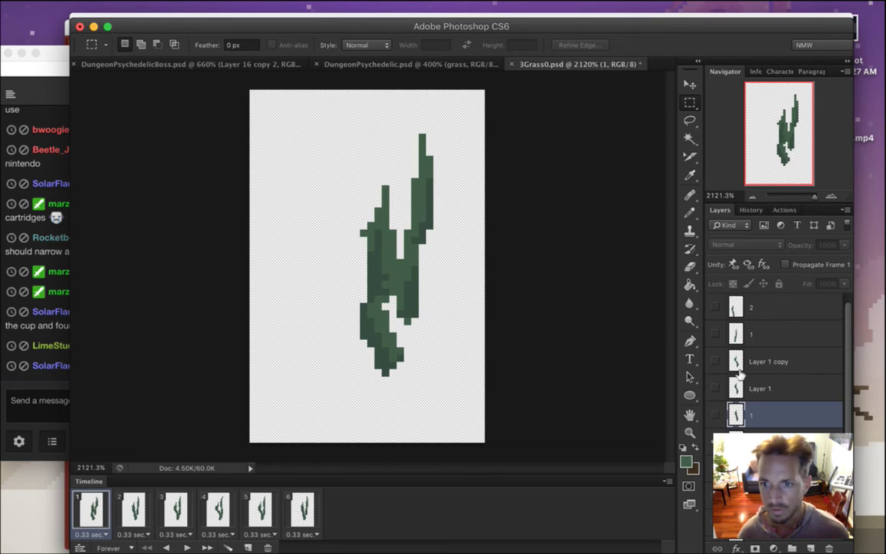
pyautogui.doubleClick(754, 335)
pyautogui.write('2')
pyautogui.click(763, 307)
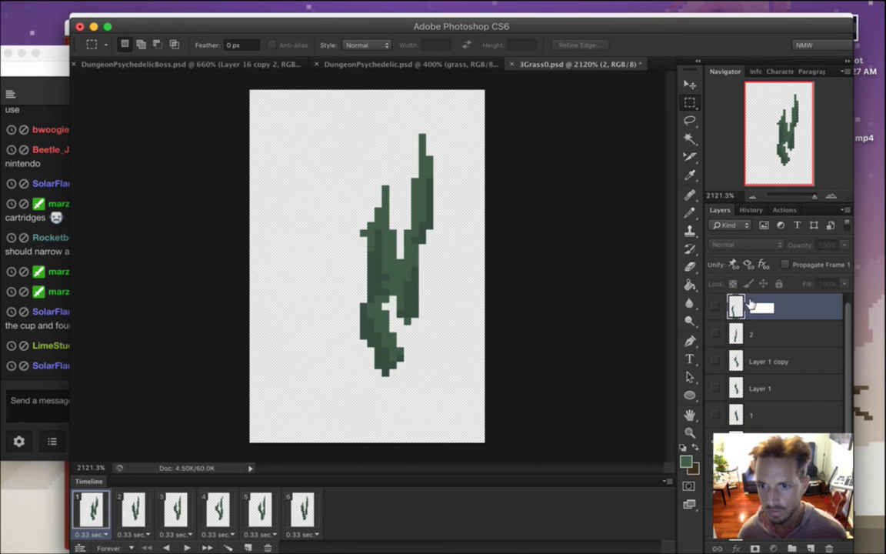
pyautogui.doubleClick(763, 306)
pyautogui.write('3')
pyautogui.press('Return')
pyautogui.click(764, 335)
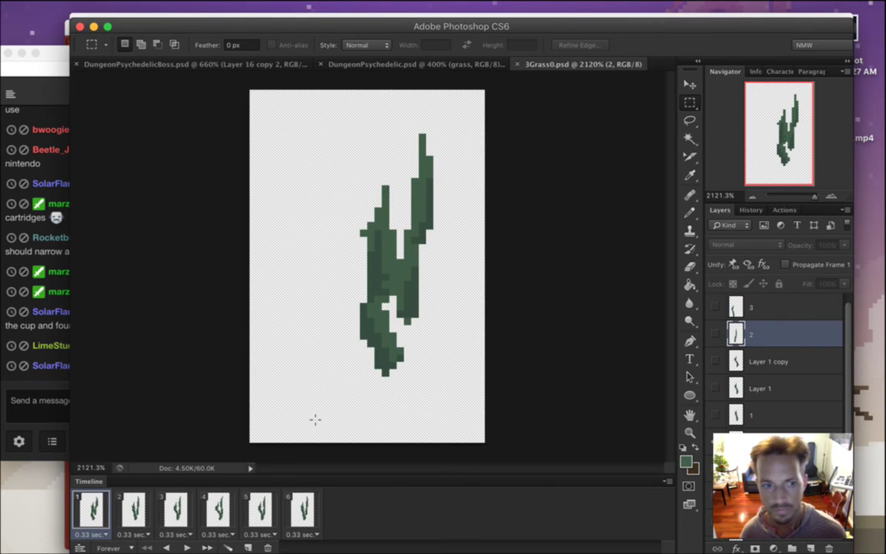
# Read the new Twitch chat messages about the cup's secret, the kelp-grass and the old NES, and return to Photoshop
pyautogui.click(38, 352)
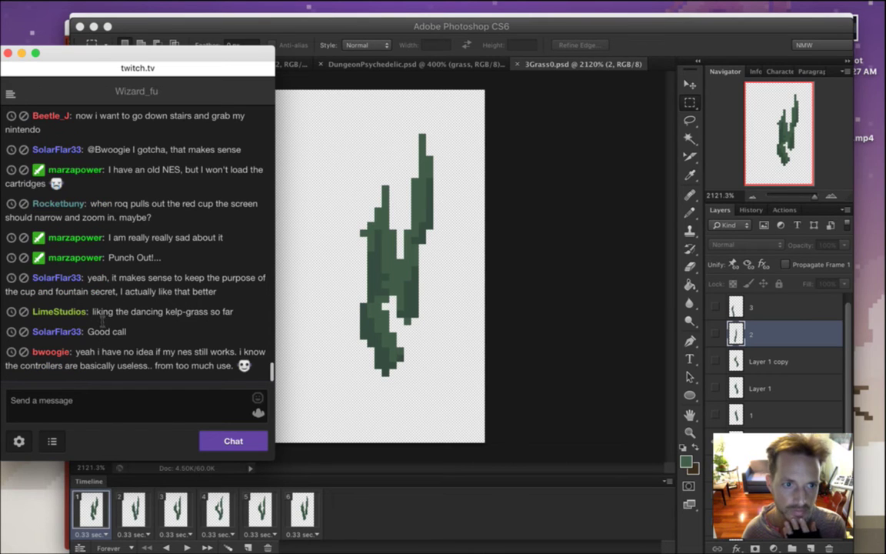
pyautogui.moveTo(109, 281); pyautogui.dragTo(139, 292)
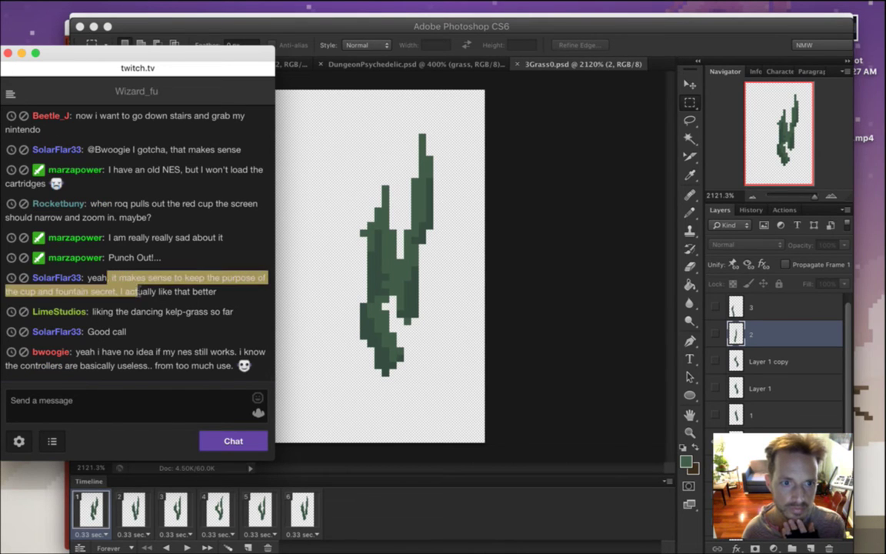
pyautogui.click(140, 296)
pyautogui.moveTo(116, 315); pyautogui.dragTo(170, 313)
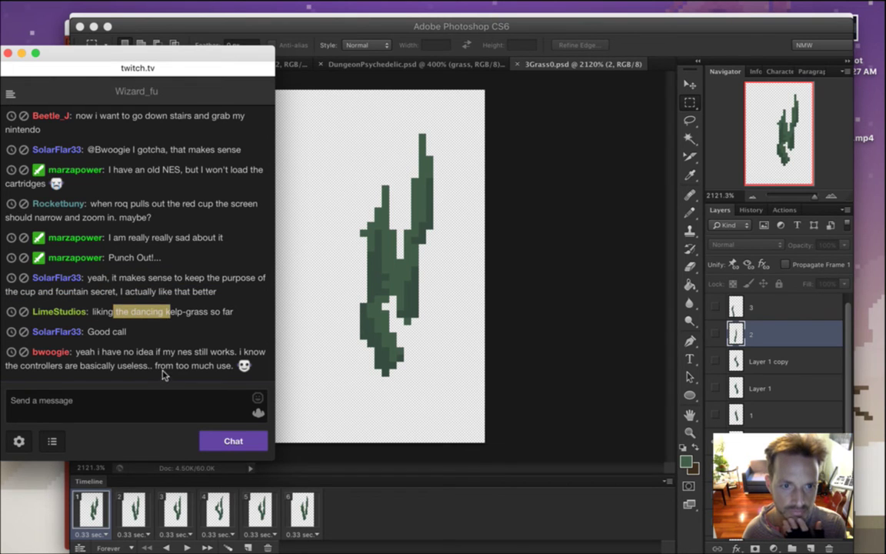
pyautogui.moveTo(183, 366)
pyautogui.mouseDown()
pyautogui.moveTo(77, 353)
pyautogui.moveTo(188, 365)
pyautogui.mouseUp()
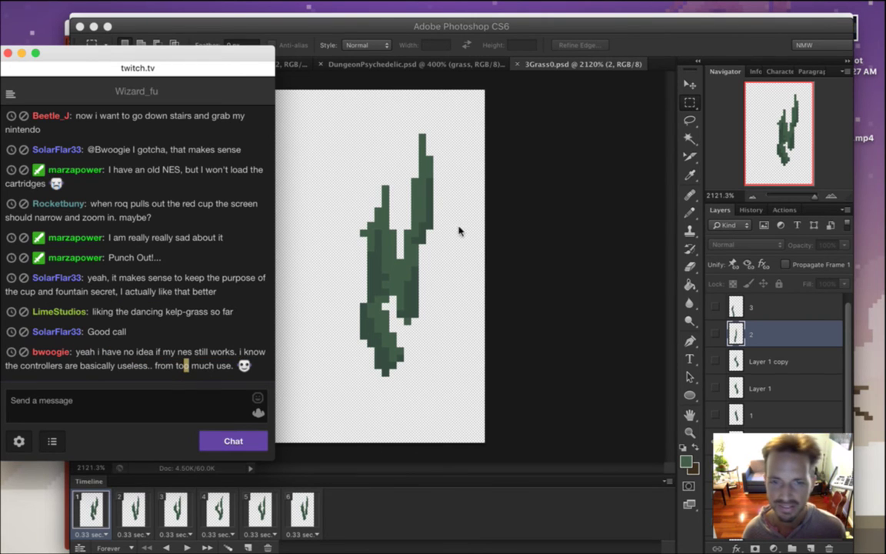
pyautogui.click(579, 39)
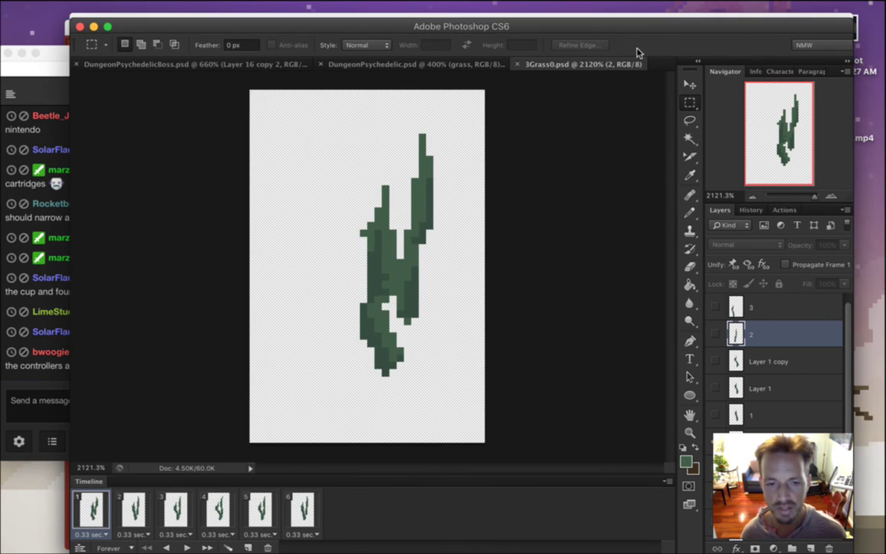
# Compare frames 1 and 2, then in frame 1 show layer 2 in place of the old left grass blade
pyautogui.click(131, 508)
pyautogui.click(92, 511)
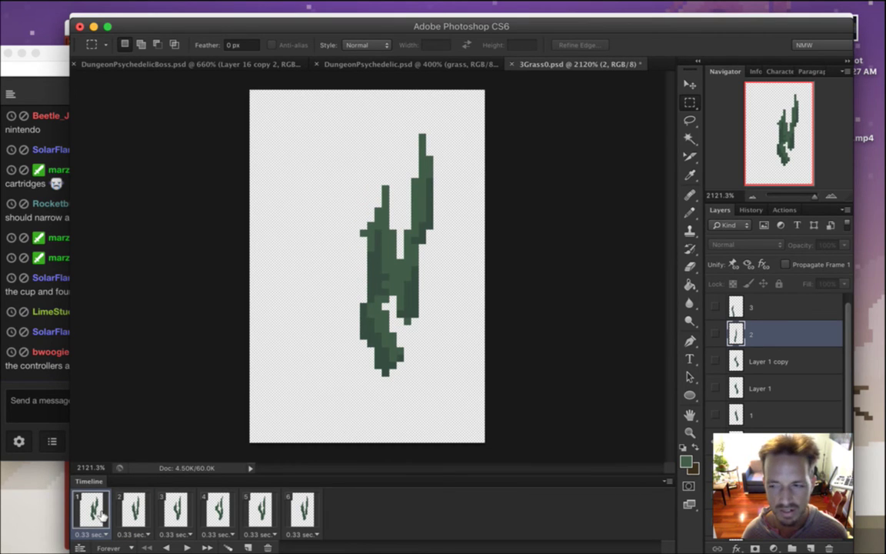
pyautogui.click(124, 512)
pyautogui.click(108, 515)
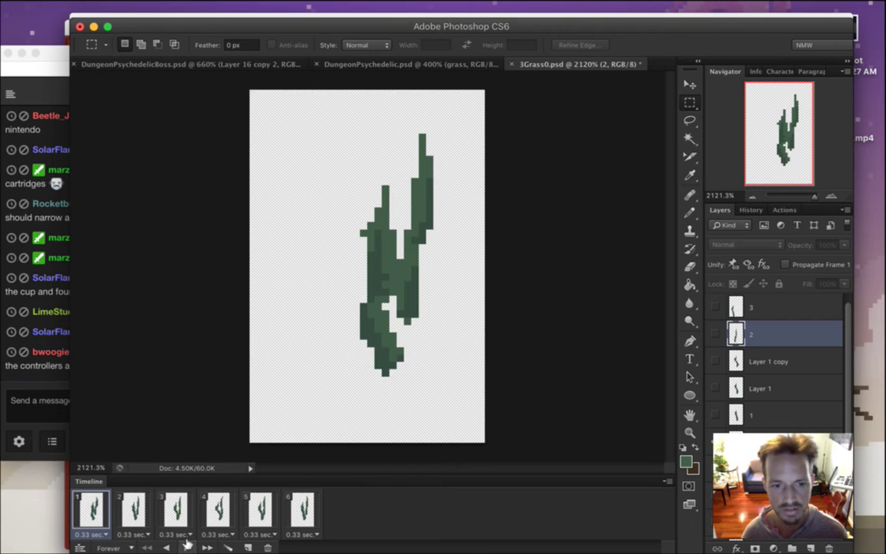
pyautogui.click(716, 337)
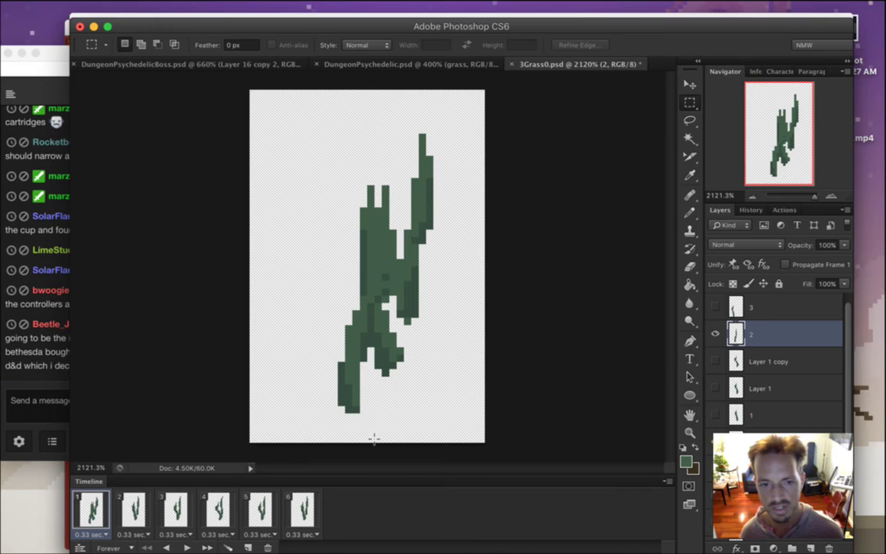
pyautogui.press('v')
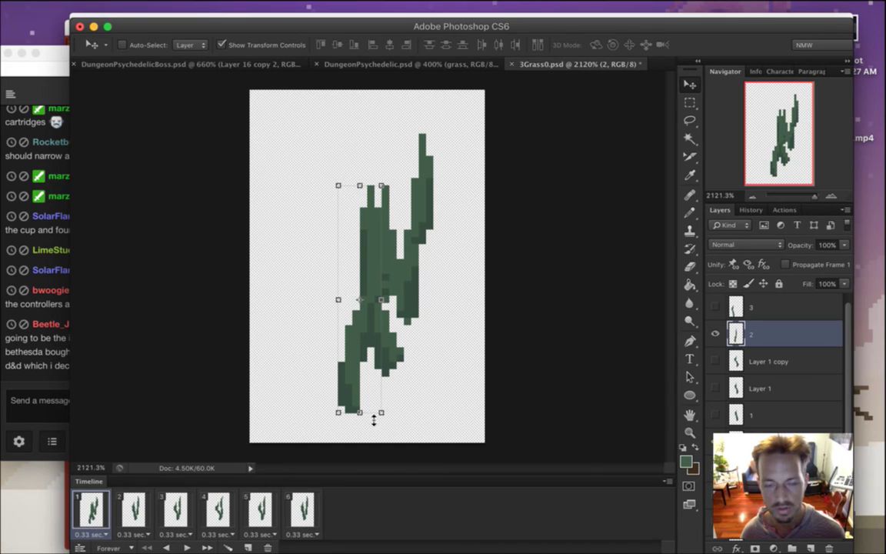
pyautogui.press('super+z')
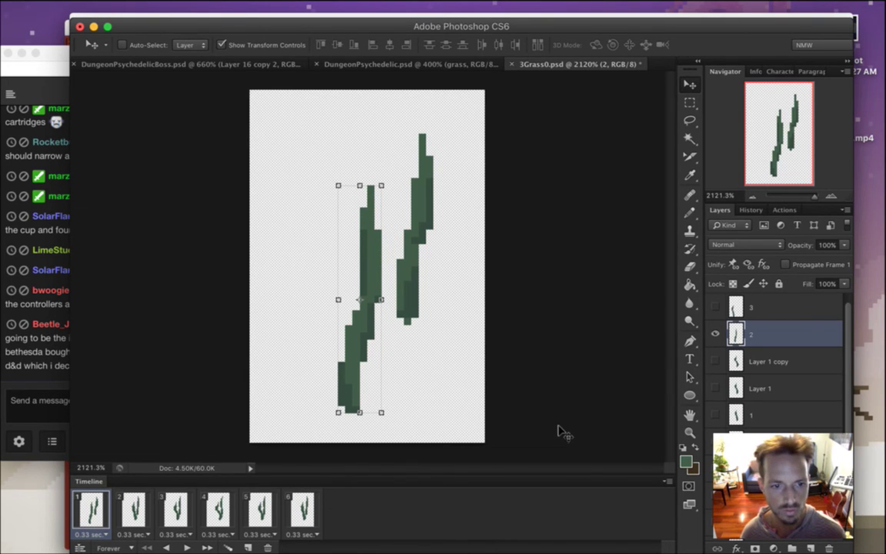
# Duplicate layer 2 and hide the original so only the copy shows in frame 1
pyautogui.press('m')
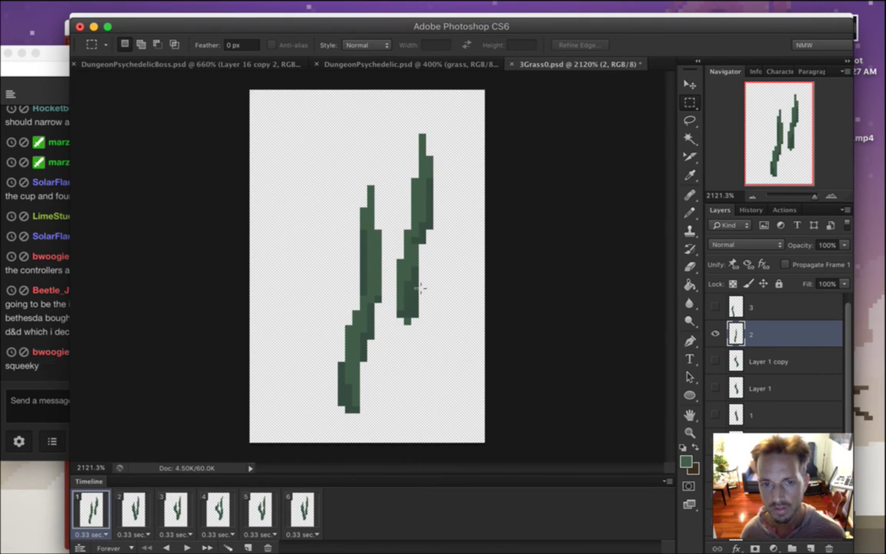
pyautogui.moveTo(337, 228); pyautogui.dragTo(404, 296)
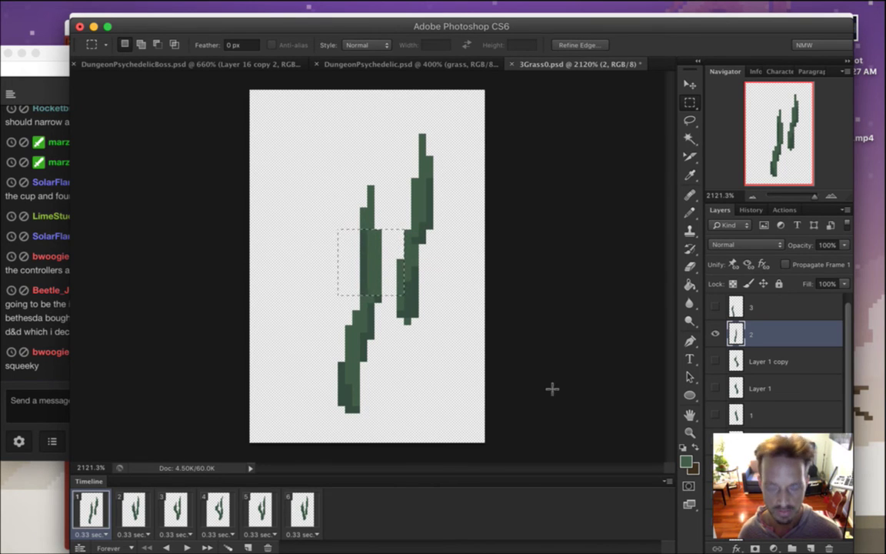
pyautogui.press('super+d')
pyautogui.press('super+j')
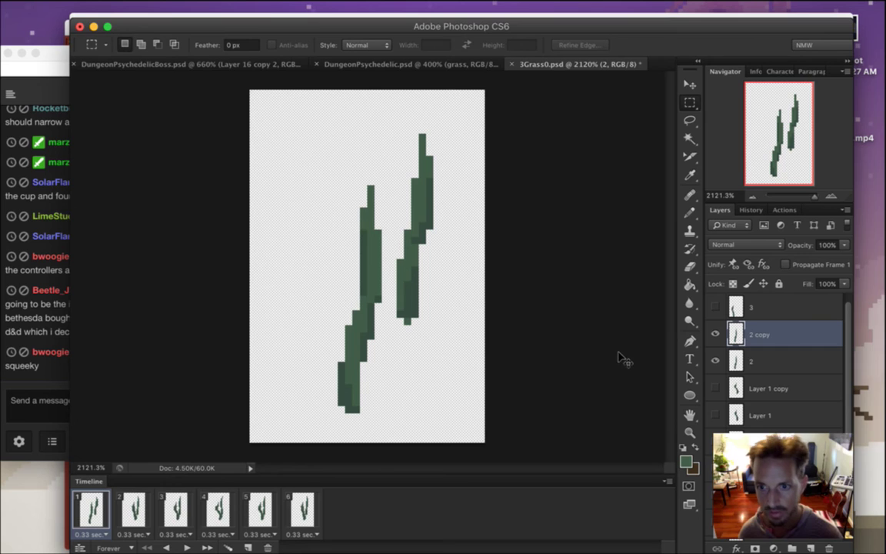
pyautogui.click(716, 360)
# Shift the middle section and the tip of the left grass blade one pixel to the right on layer 2 copy
pyautogui.moveTo(344, 230); pyautogui.dragTo(408, 292)
pyautogui.press('super+d')
pyautogui.moveTo(337, 170); pyautogui.dragTo(387, 228)
pyautogui.press('v')
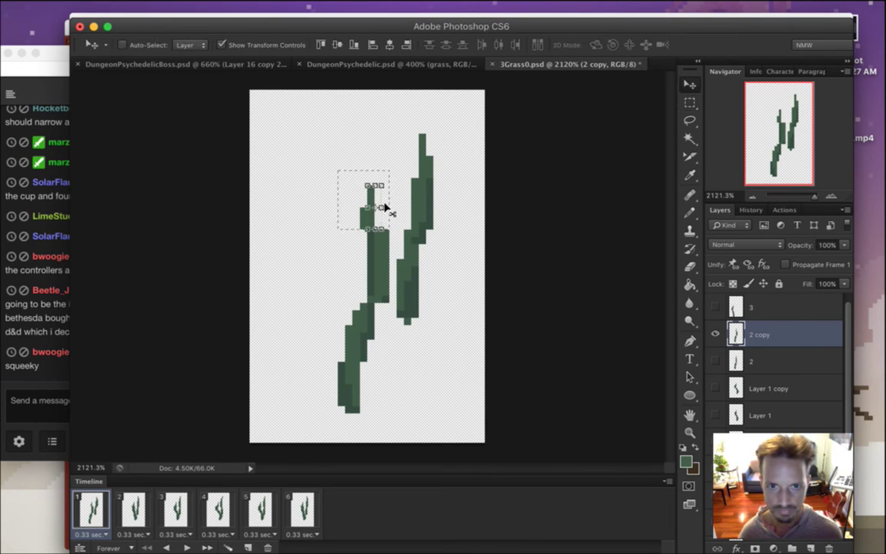
pyautogui.press('Right')
pyautogui.press('super+d')
pyautogui.press('m')
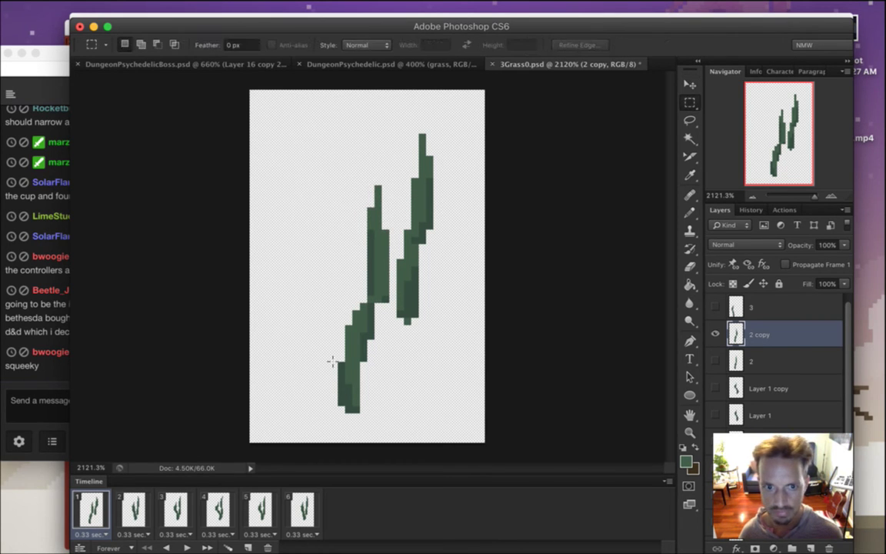
# Shift the section just above the base of the left grass blade one pixel to the left on layer 2 copy
pyautogui.moveTo(324, 326); pyautogui.dragTo(382, 383)
pyautogui.press('v')
pyautogui.press('Left')
pyautogui.press('Left')
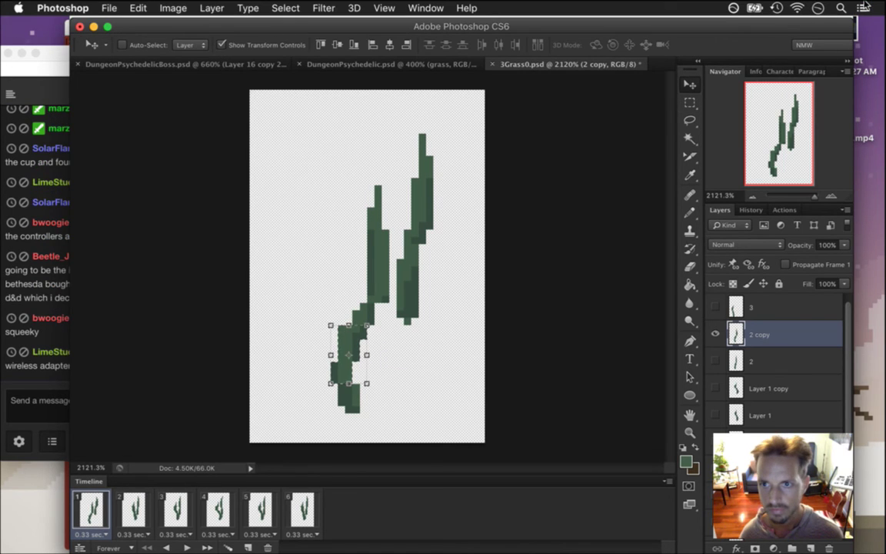
pyautogui.press('super+d')
# Retouch the joint between the blade's middle and lower sections with the Pencil tool in sampled greens, and save the document
pyautogui.press('m')
pyautogui.press('i')
pyautogui.click(346, 269)
pyautogui.press('b')
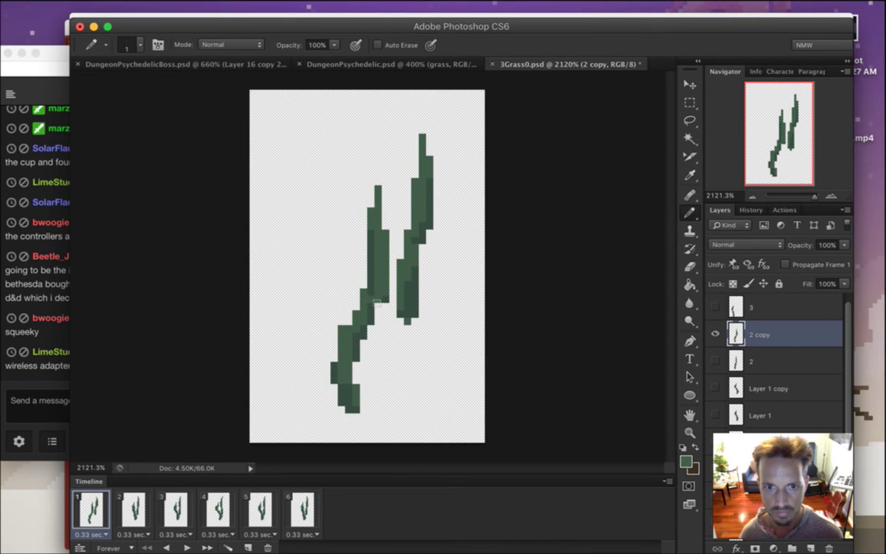
pyautogui.click(383, 297)
pyautogui.keyDown('alt'); pyautogui.click(350, 275); pyautogui.keyUp('alt')
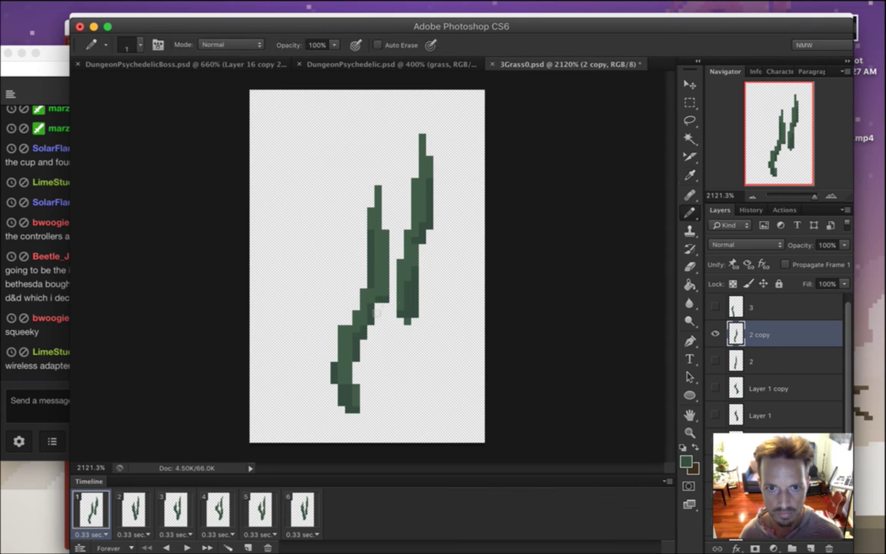
pyautogui.keyDown('alt'); pyautogui.click(366, 291); pyautogui.keyUp('alt')
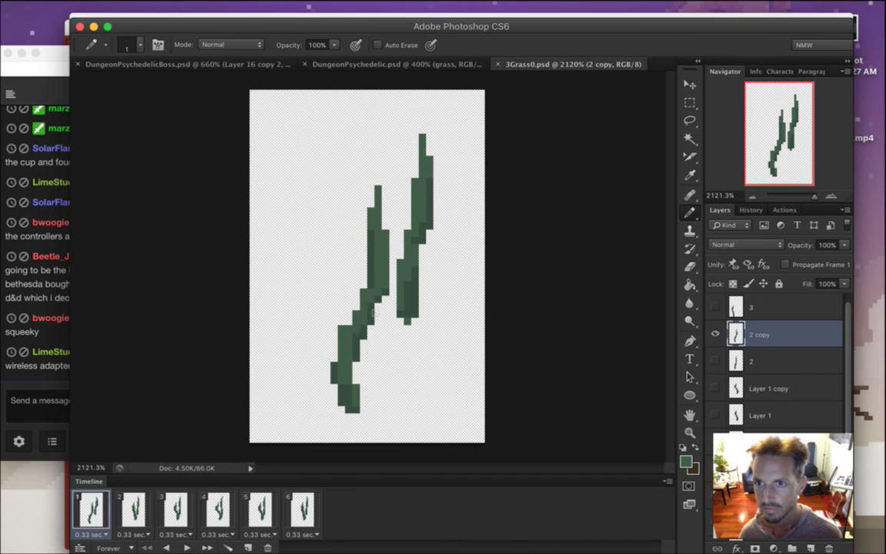
# Read the new Twitch chat messages about game controllers and the viewer question on what inspired making games and programming
pyautogui.click(44, 383)
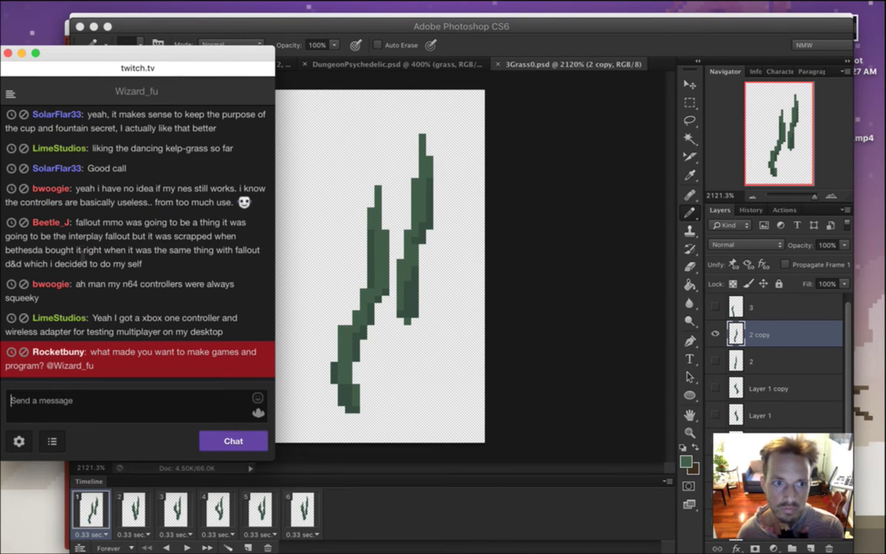
pyautogui.moveTo(79, 240); pyautogui.dragTo(144, 306)
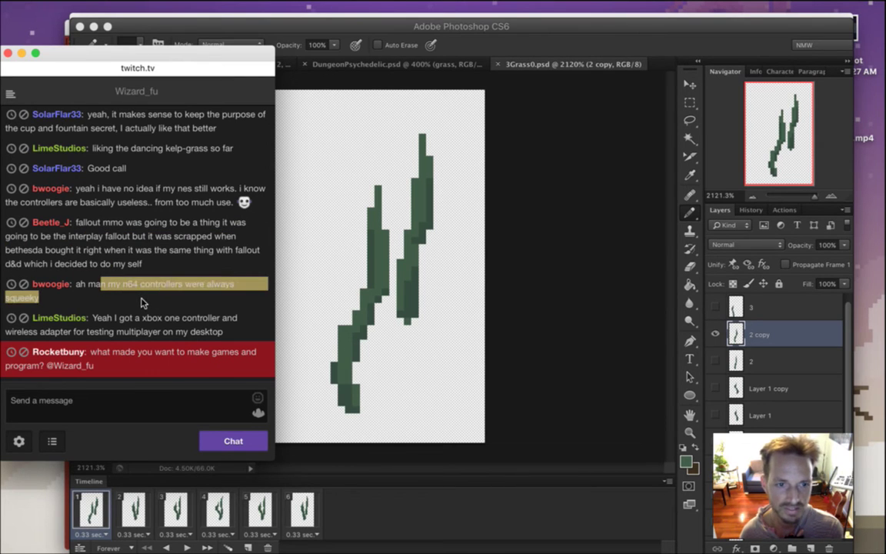
pyautogui.click(106, 293)
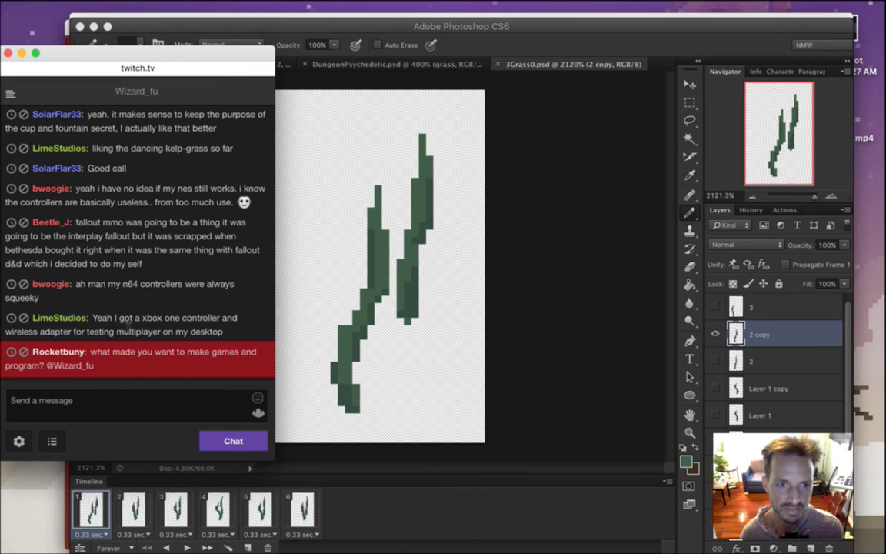
pyautogui.moveTo(133, 318); pyautogui.dragTo(92, 318)
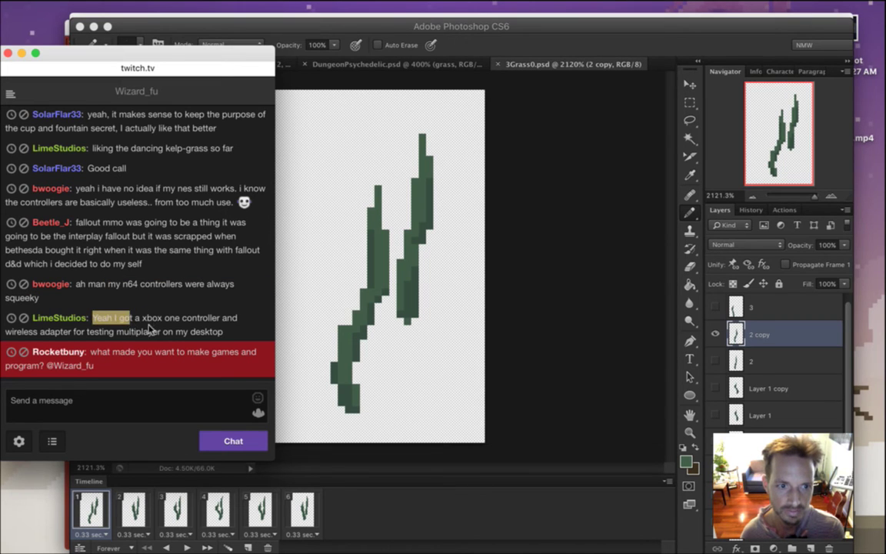
pyautogui.click(101, 354)
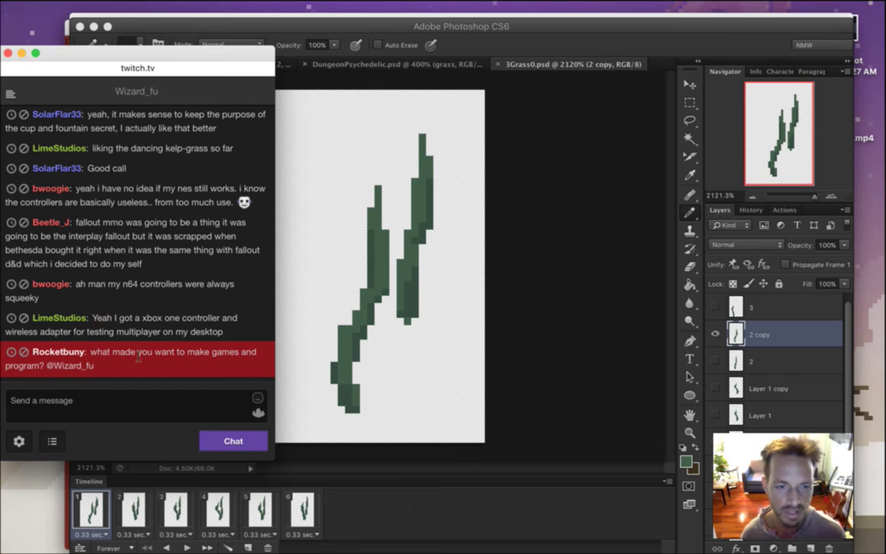
pyautogui.moveTo(138, 354); pyautogui.dragTo(154, 367)
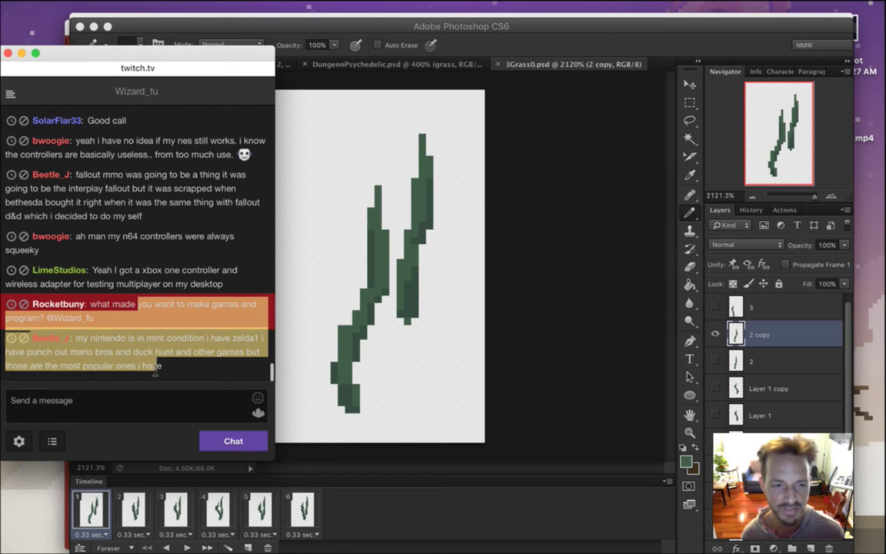
pyautogui.click(139, 332)
pyautogui.moveTo(102, 310); pyautogui.dragTo(136, 321)
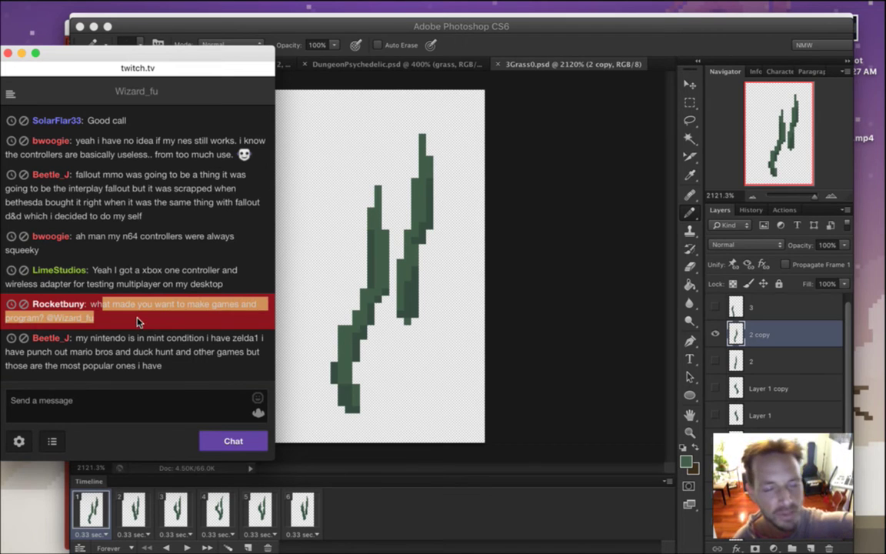
pyautogui.click(174, 377)
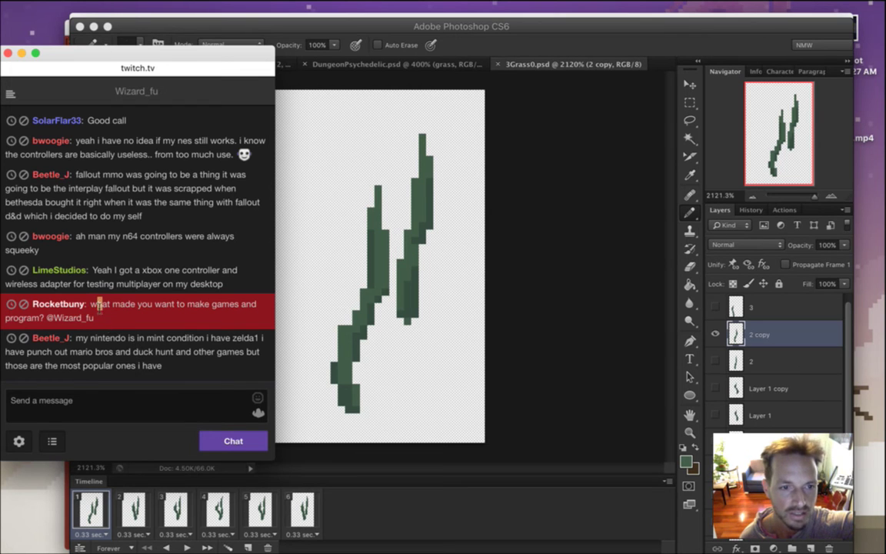
pyautogui.moveTo(110, 307); pyautogui.dragTo(147, 329)
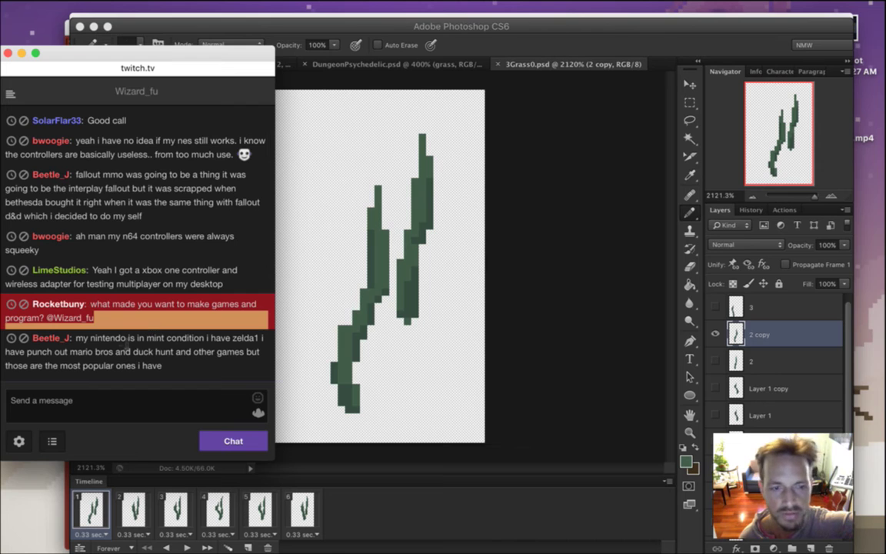
pyautogui.click(132, 347)
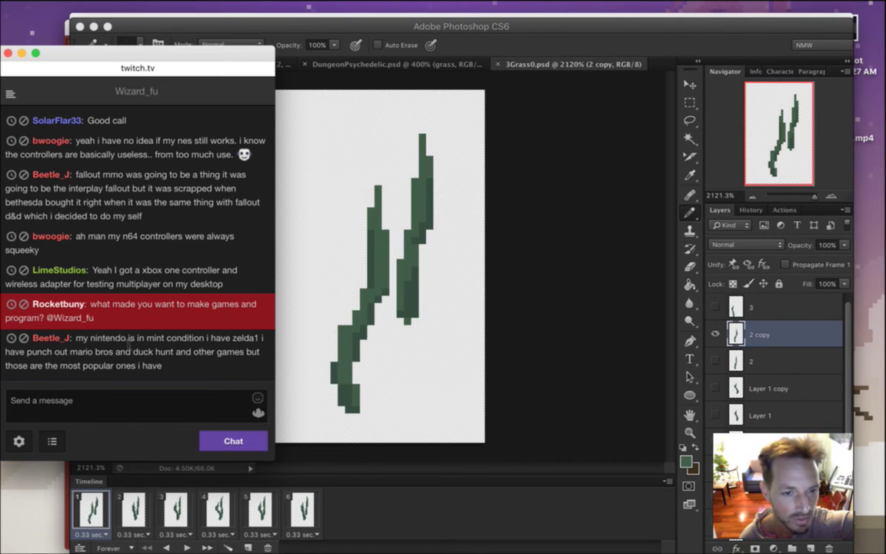
pyautogui.moveTo(113, 306); pyautogui.dragTo(147, 317)
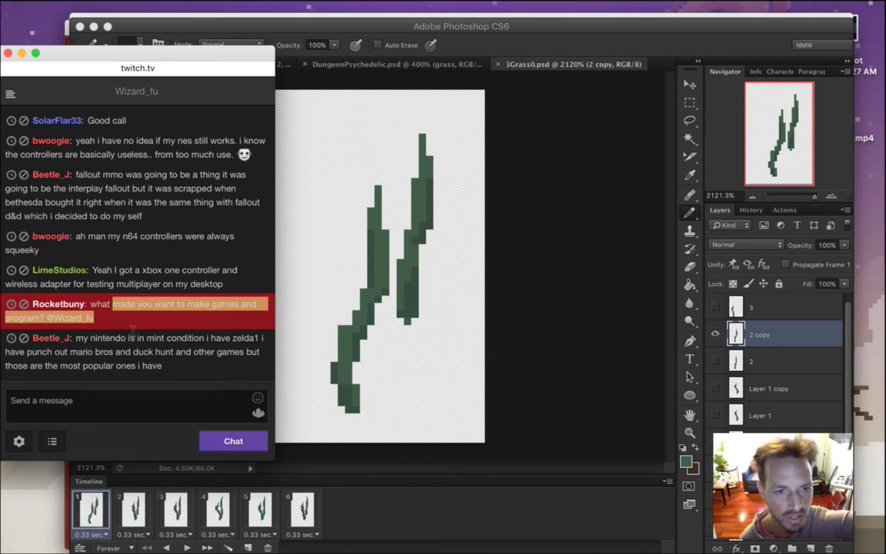
pyautogui.click(129, 323)
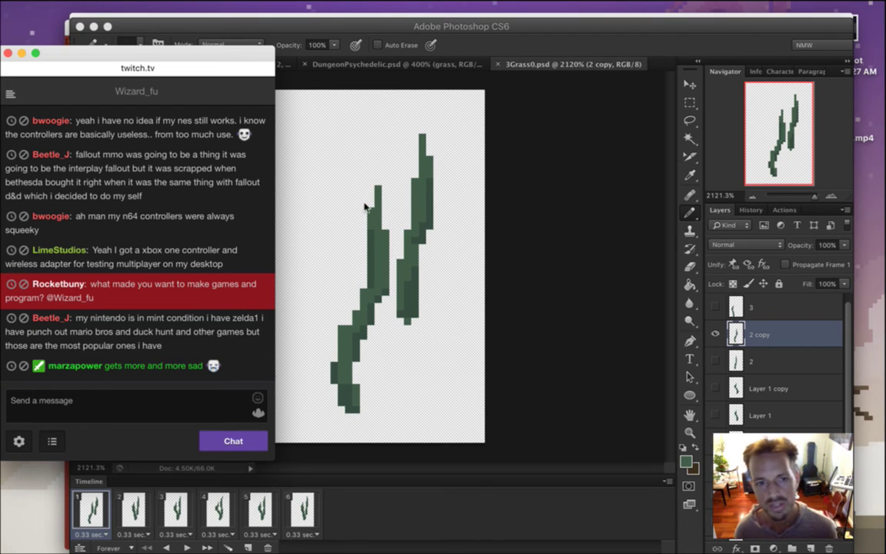
# Reread the question about making games, and read the chat messages about the mint-condition Nintendo and the JavaScript and Unity project
pyautogui.moveTo(119, 284); pyautogui.dragTo(150, 306)
pyautogui.click(166, 308)
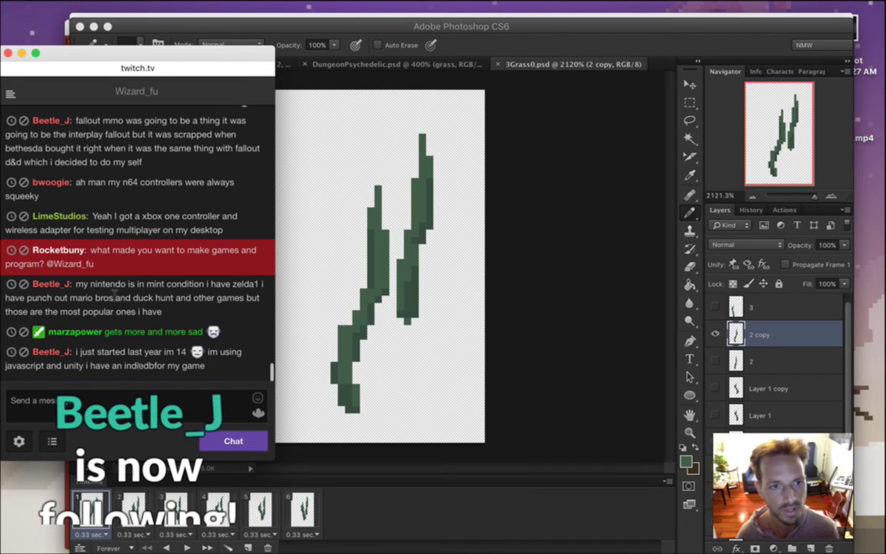
pyautogui.moveTo(113, 250); pyautogui.dragTo(146, 265)
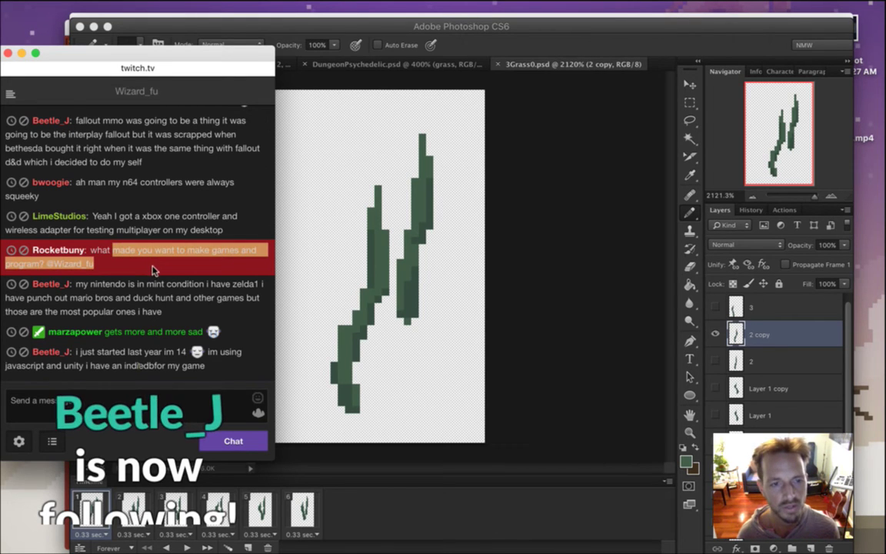
pyautogui.click(160, 320)
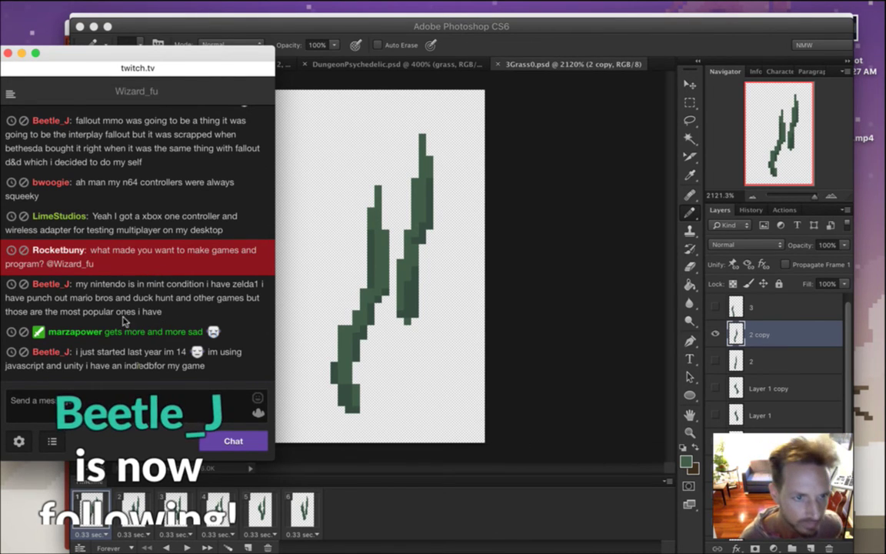
pyautogui.moveTo(97, 284); pyautogui.dragTo(141, 312)
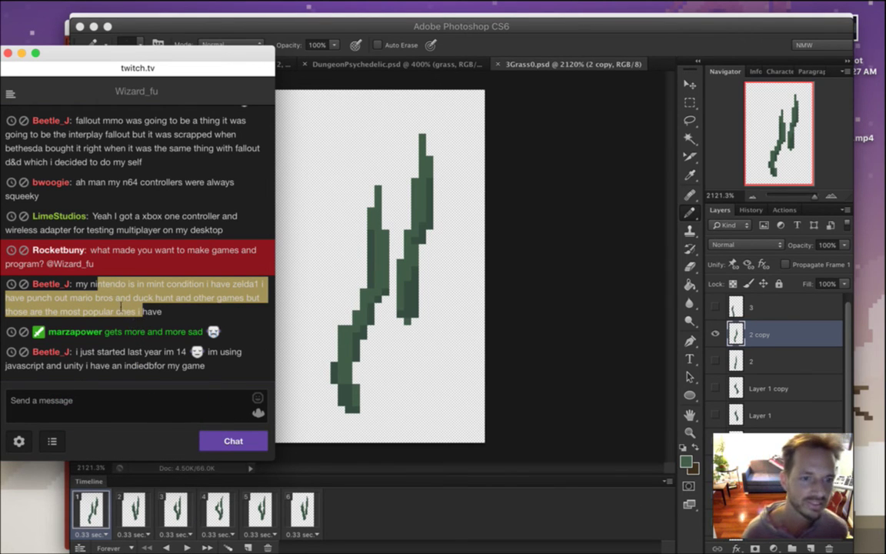
pyautogui.click(87, 355)
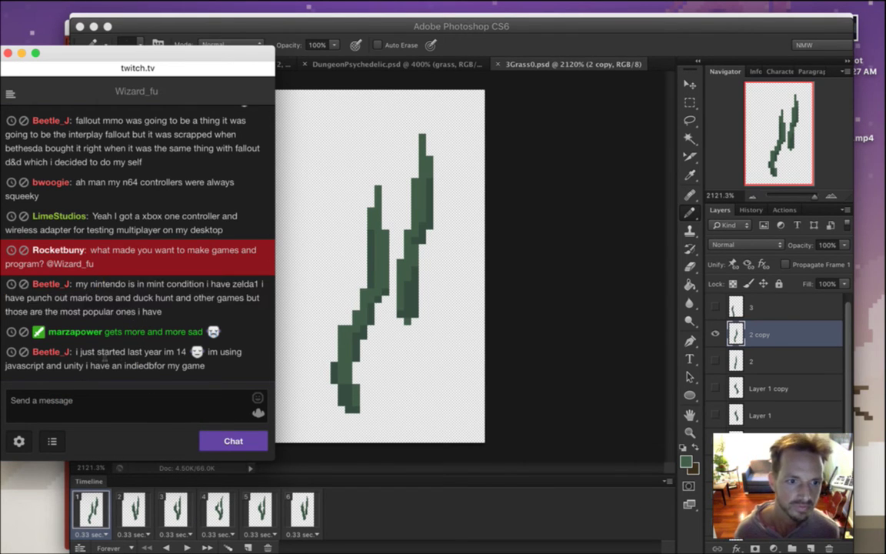
pyautogui.moveTo(110, 354); pyautogui.dragTo(154, 371)
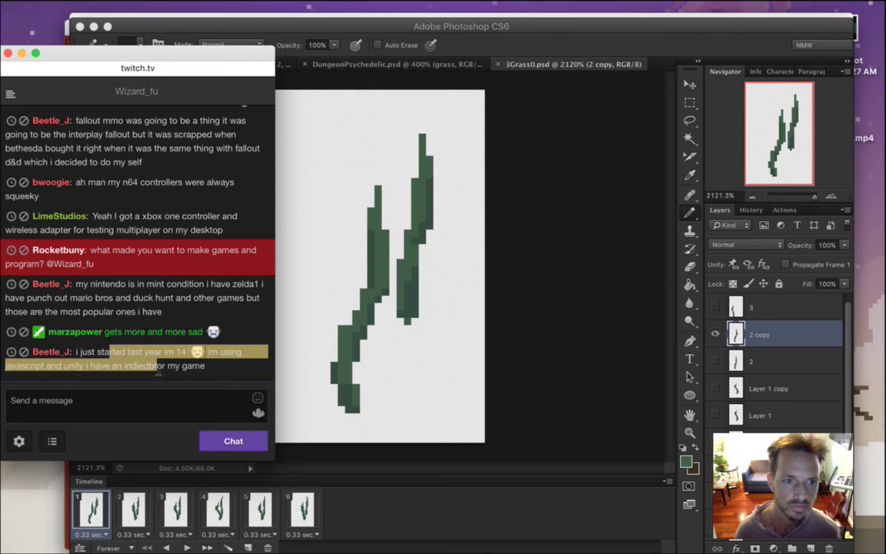
pyautogui.click(151, 373)
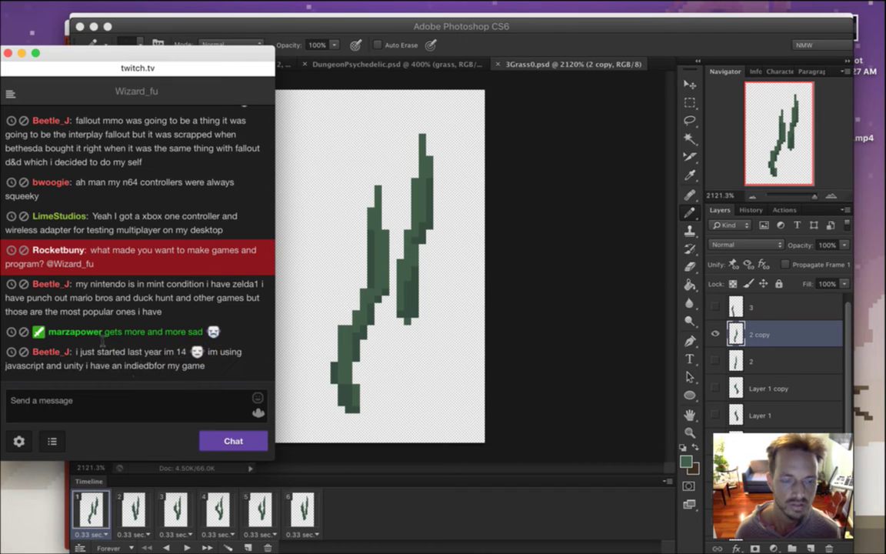
# Switch to Photoshop, duplicate layer 2, place the duplicate directly above layer 2 copy, and show it instead of 2 copy
pyautogui.click(671, 45)
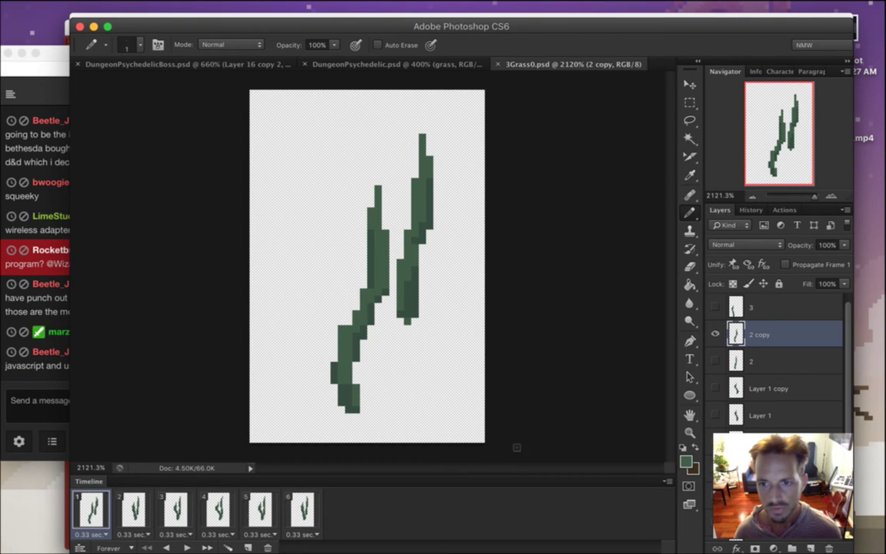
pyautogui.click(755, 363)
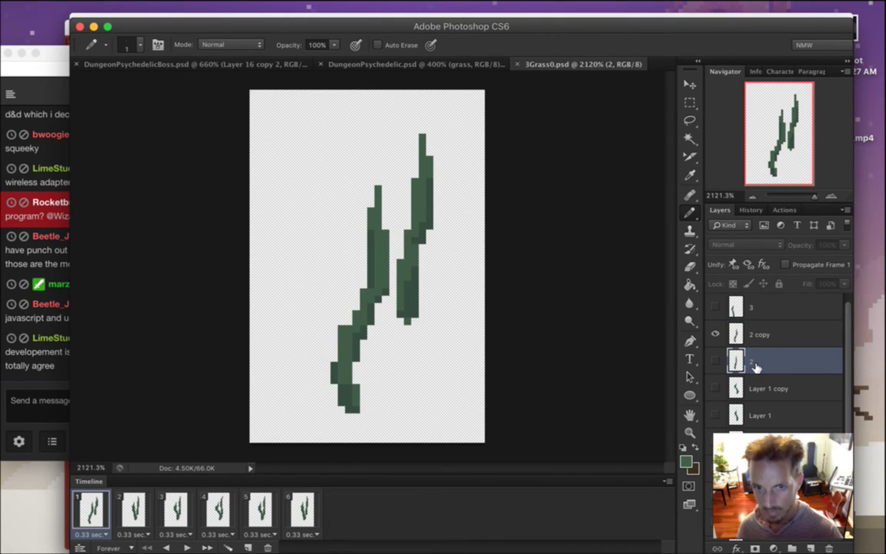
pyautogui.press('super+j')
pyautogui.moveTo(756, 365); pyautogui.dragTo(763, 339)
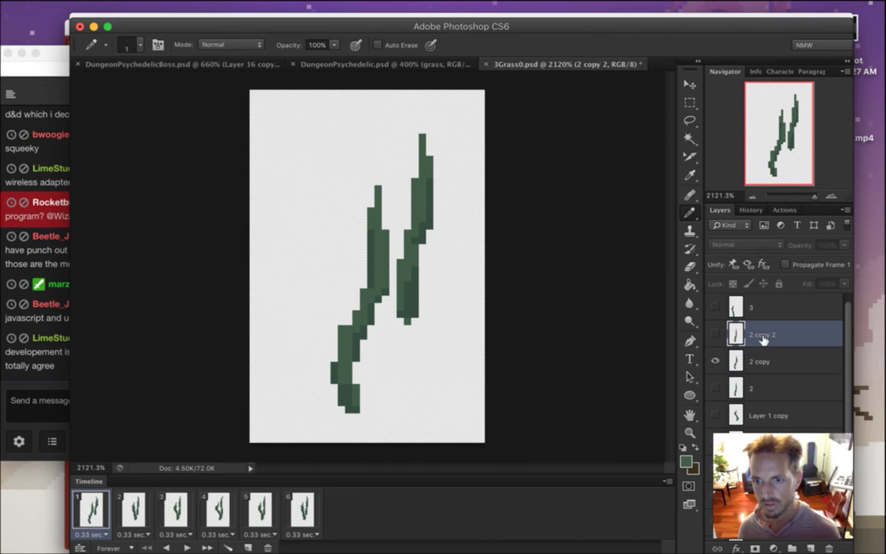
pyautogui.click(717, 359)
pyautogui.click(716, 334)
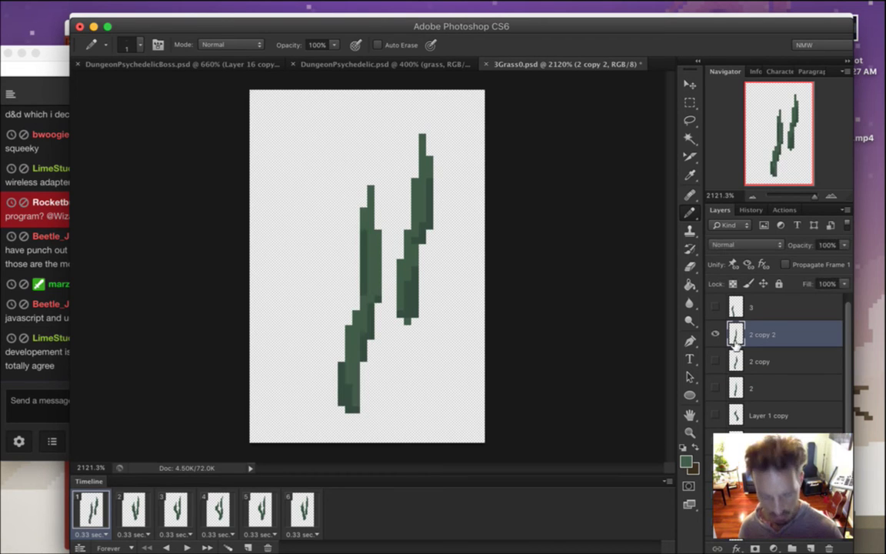
# Duplicate layer 2 copy 2 and shift the upper section of the duplicate's left grass blade one pixel to the left
pyautogui.press('super+j')
pyautogui.press('m')
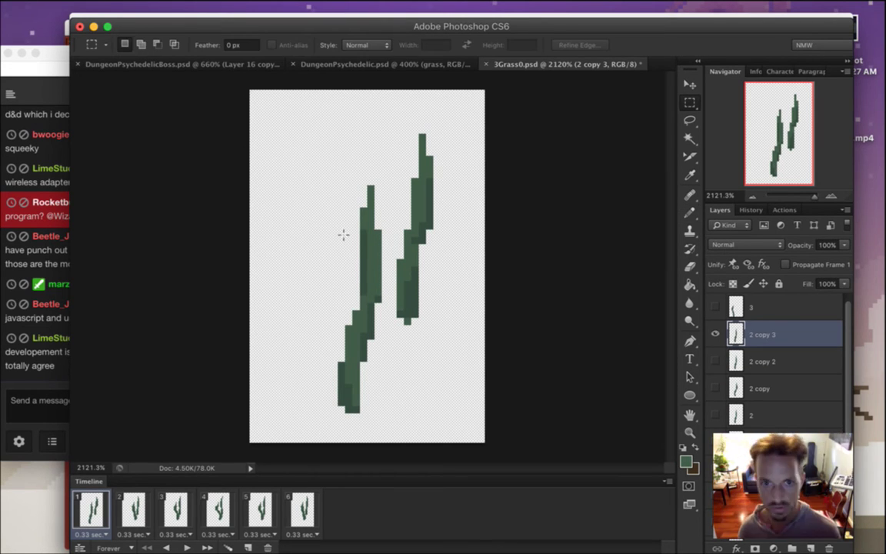
pyautogui.moveTo(352, 186); pyautogui.dragTo(389, 309)
pyautogui.press('v')
pyautogui.press('Left')
pyautogui.press('Left')
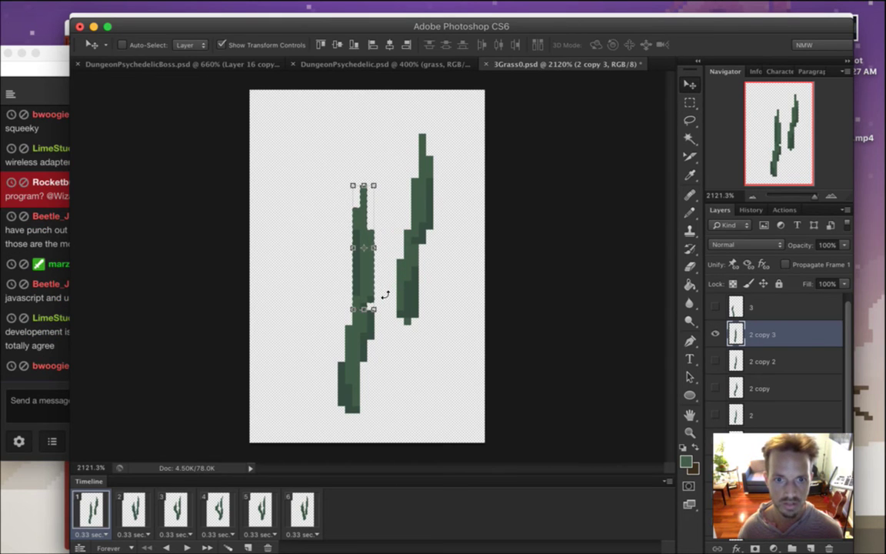
pyautogui.press('m')
pyautogui.hotkey('ctrl', 'd')
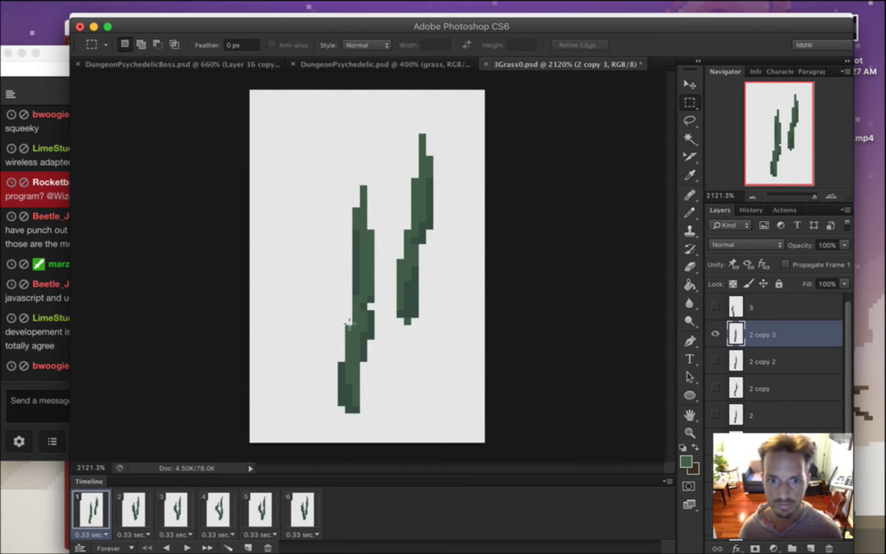
# Rotate the upper section of the left grass blade by about -4.61° on layer 2 copy 3
pyautogui.moveTo(323, 164); pyautogui.dragTo(388, 324)
pyautogui.press('v')
pyautogui.moveTo(314, 148); pyautogui.dragTo(297, 145)
pyautogui.moveTo(358, 177); pyautogui.dragTo(356, 193)
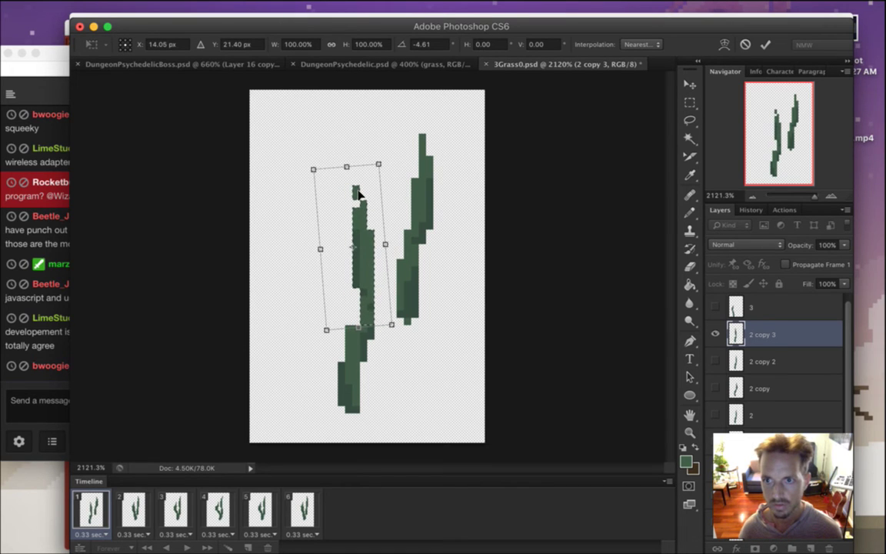
pyautogui.press('Escape')
pyautogui.hotkey('ctrl', 'd')
pyautogui.press('m')
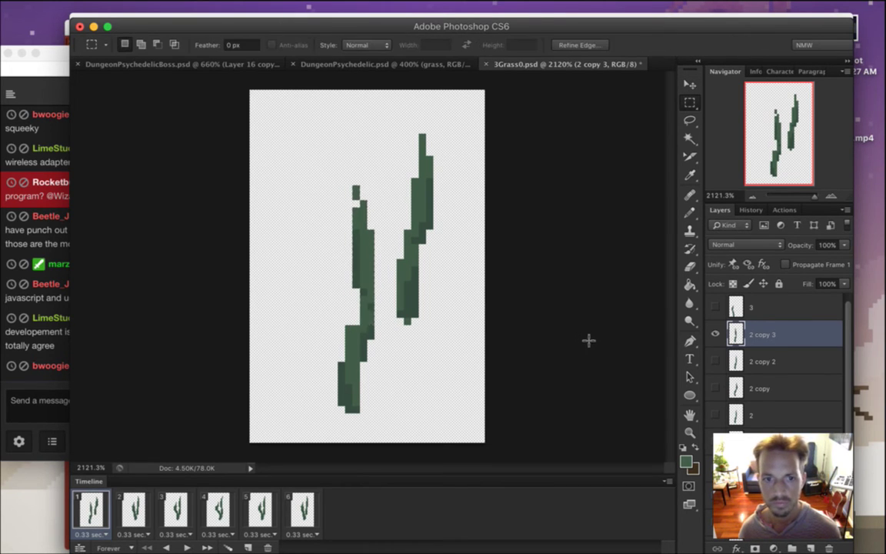
# Switch to the Twitch chat and read the message about doing all of the pillars of game development
pyautogui.click(42, 341)
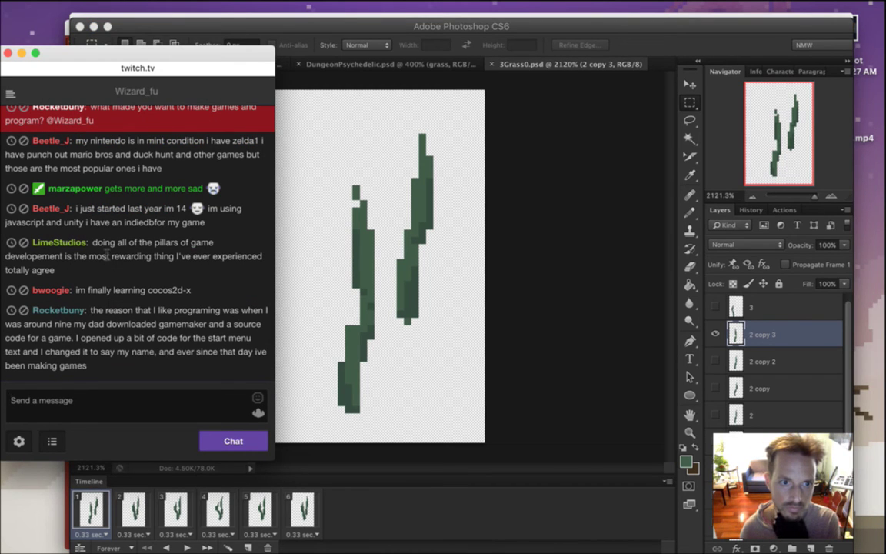
pyautogui.moveTo(112, 243); pyautogui.dragTo(136, 274)
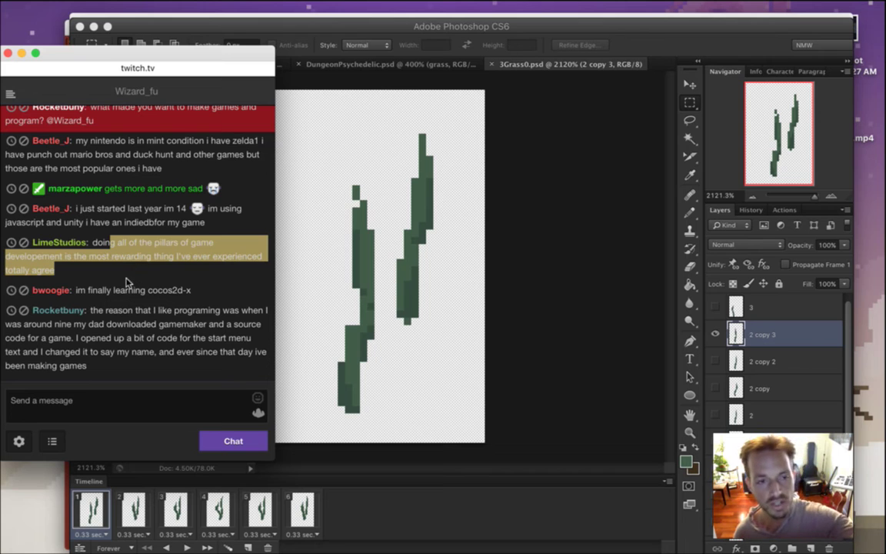
pyautogui.click(117, 262)
pyautogui.moveTo(106, 243); pyautogui.dragTo(137, 269)
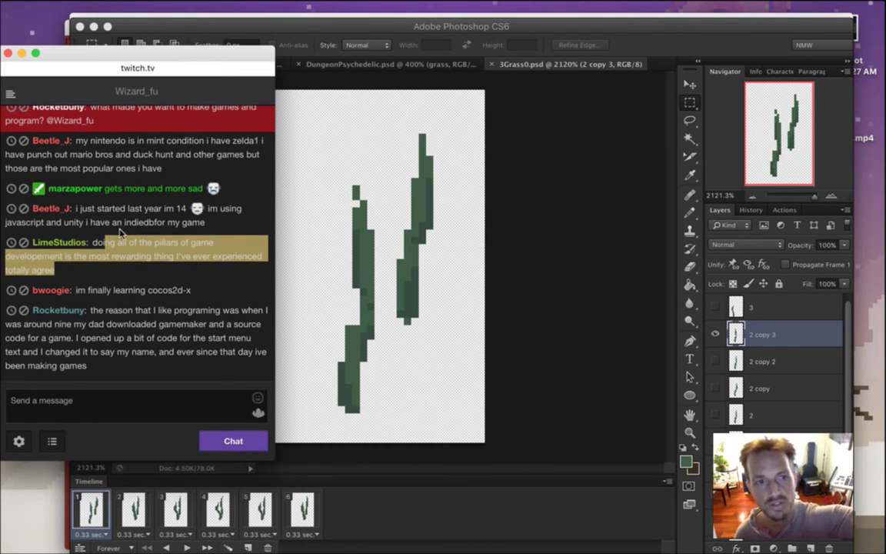
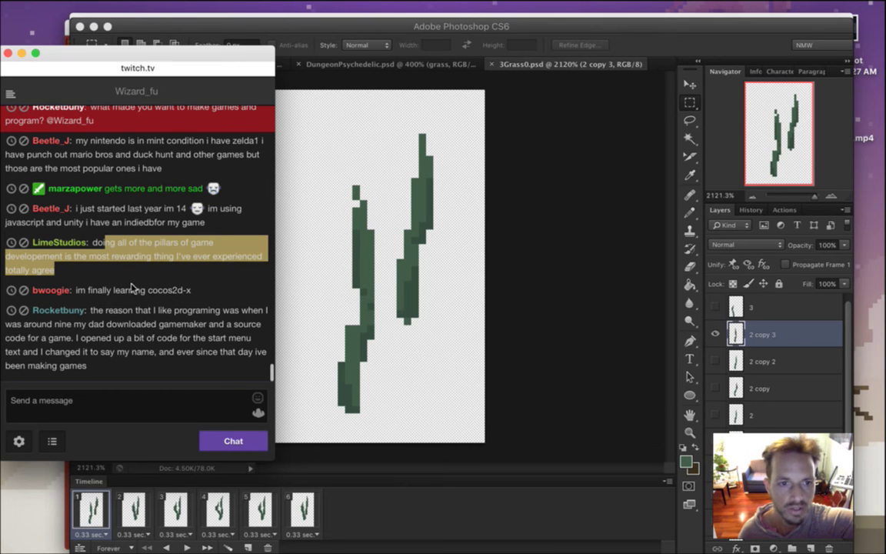
pyautogui.moveTo(103, 243); pyautogui.dragTo(140, 269)
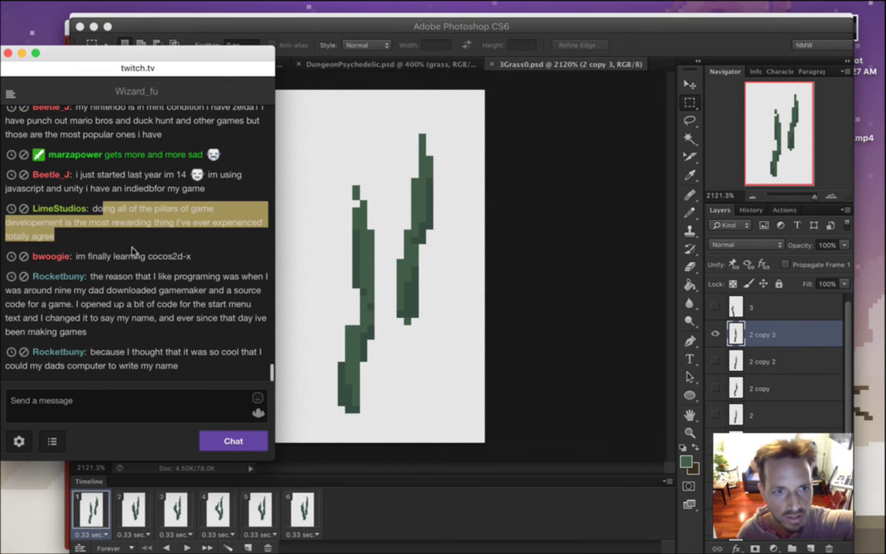
pyautogui.click(154, 252)
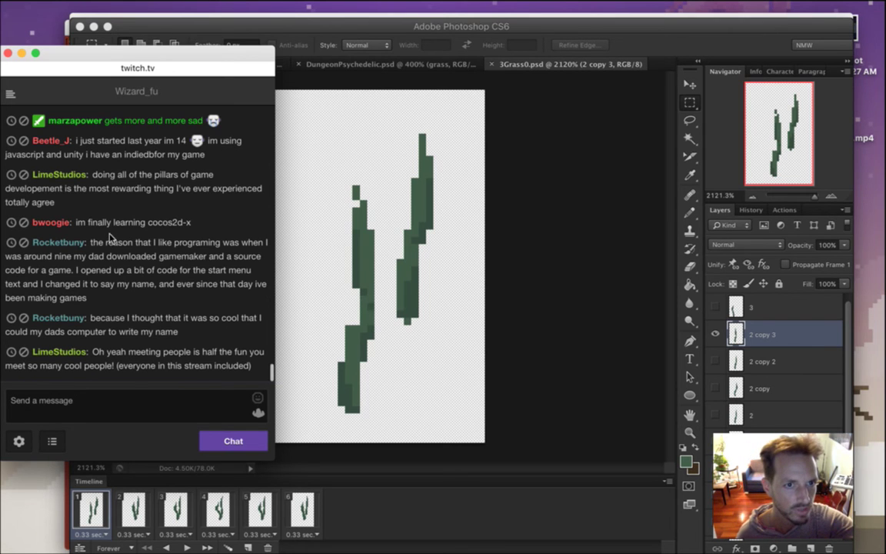
pyautogui.tripleClick(102, 166)
pyautogui.click(138, 189)
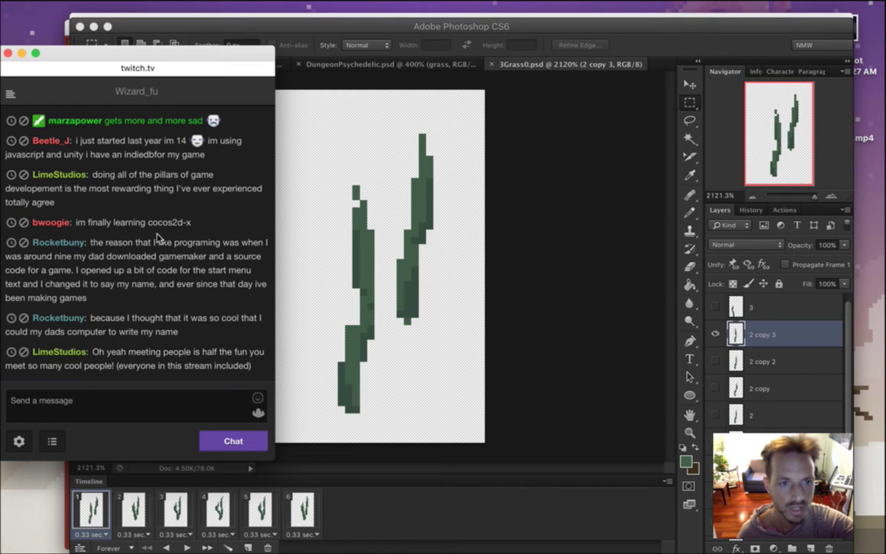
# Read the chat message about finally learning cocos2d-x
pyautogui.doubleClick(81, 223)
pyautogui.tripleClick(80, 222)
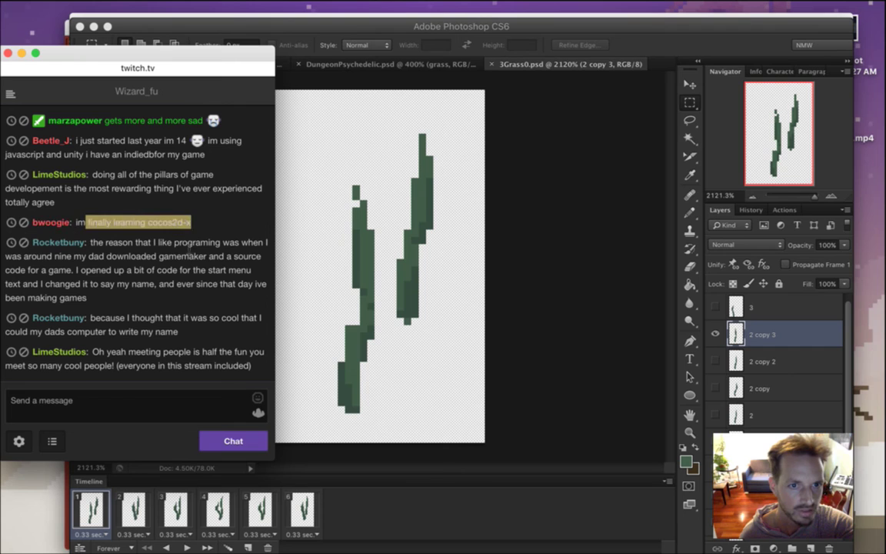
pyautogui.click(166, 245)
pyautogui.moveTo(164, 223)
pyautogui.mouseDown()
pyautogui.moveTo(77, 223)
pyautogui.moveTo(167, 223)
pyautogui.mouseUp()
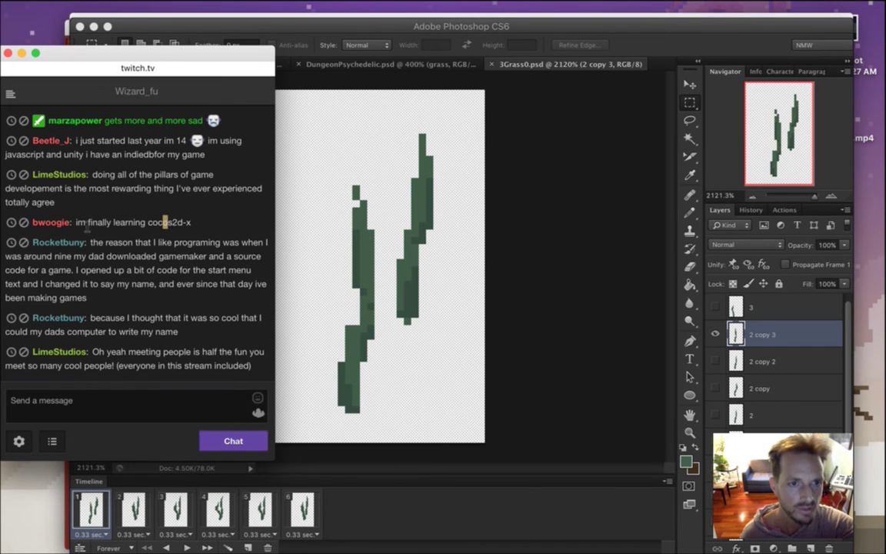
pyautogui.moveTo(190, 225); pyautogui.dragTo(81, 225)
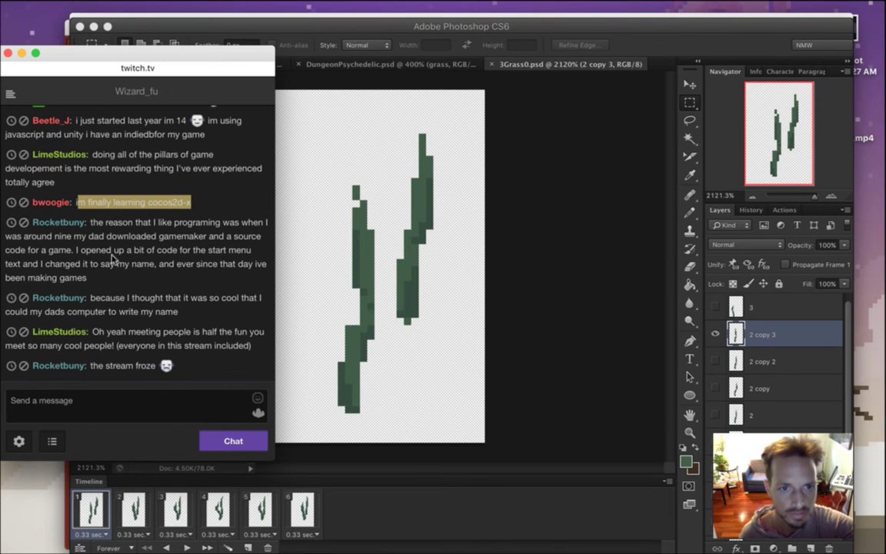
# Read the chat message about getting into programming by editing the start menu text of a GameMaker game
pyautogui.moveTo(90, 222); pyautogui.dragTo(131, 285)
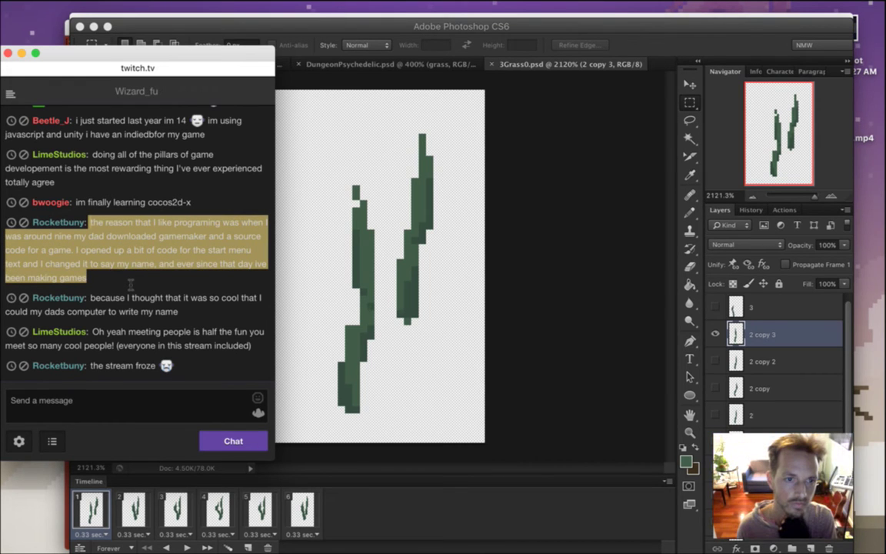
pyautogui.click(126, 272)
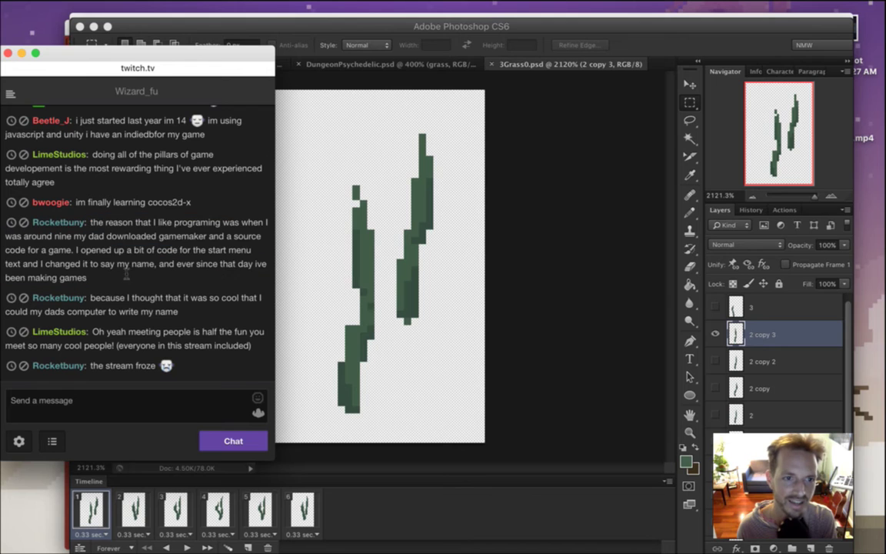
pyautogui.moveTo(108, 222); pyautogui.dragTo(132, 278)
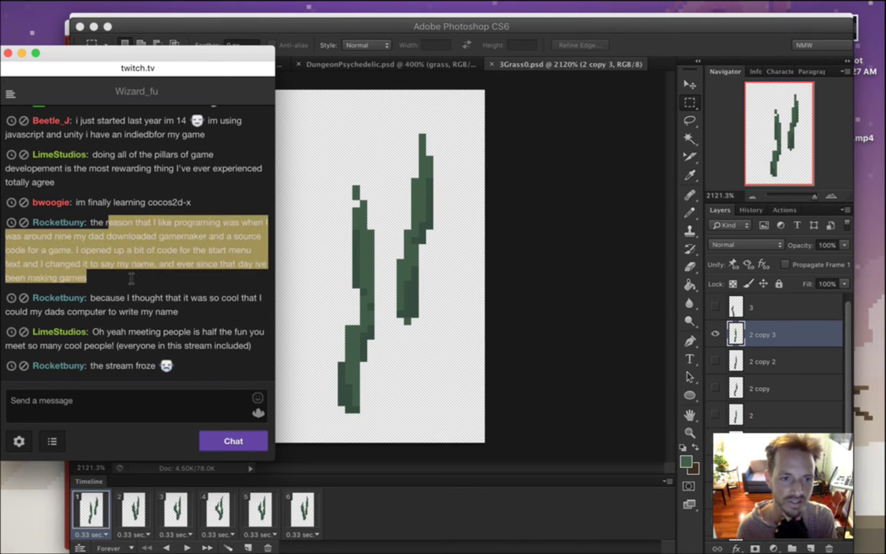
pyautogui.click(129, 267)
pyautogui.moveTo(114, 222); pyautogui.dragTo(200, 262)
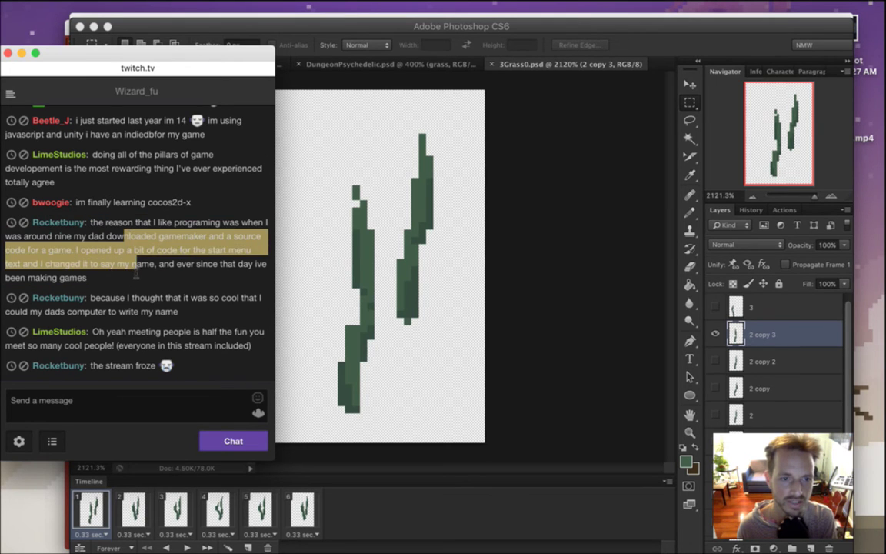
pyautogui.click(135, 282)
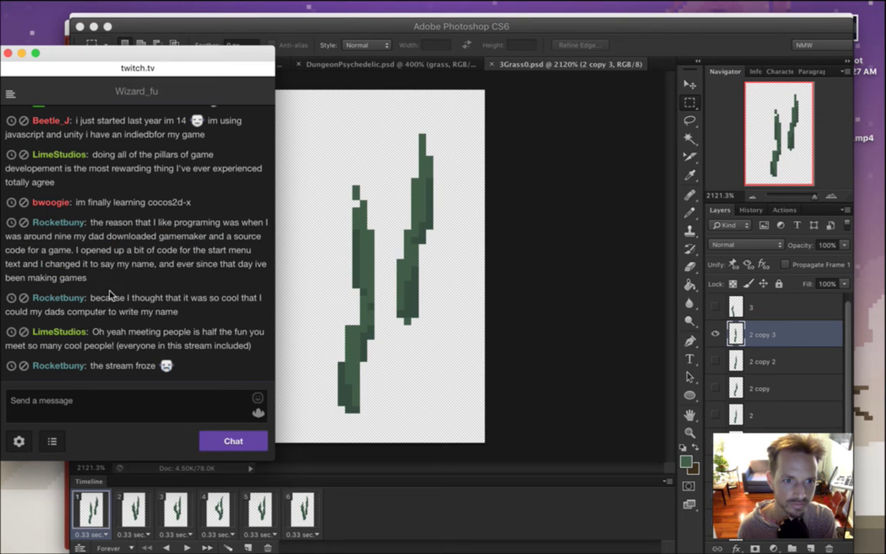
# Read the chat messages about writing a name on a parent's computer and about meeting cool people
pyautogui.moveTo(106, 302); pyautogui.dragTo(154, 320)
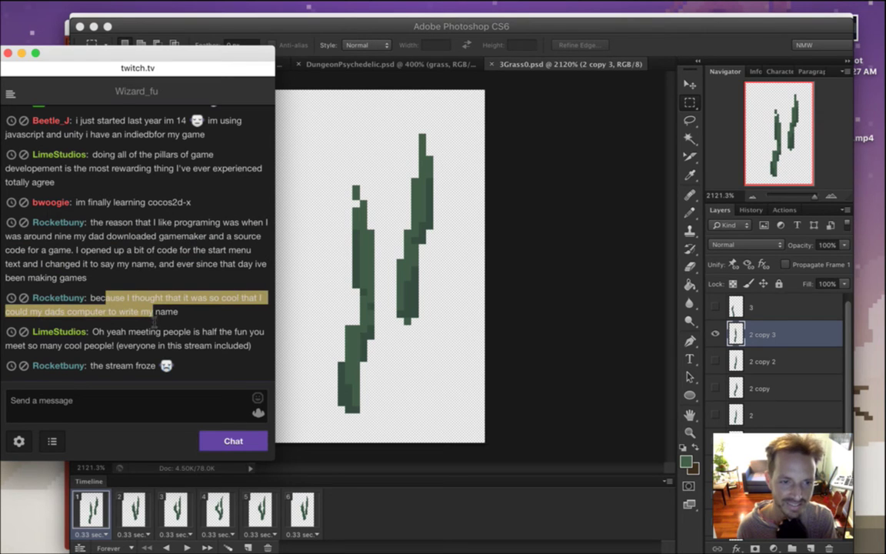
pyautogui.click(163, 320)
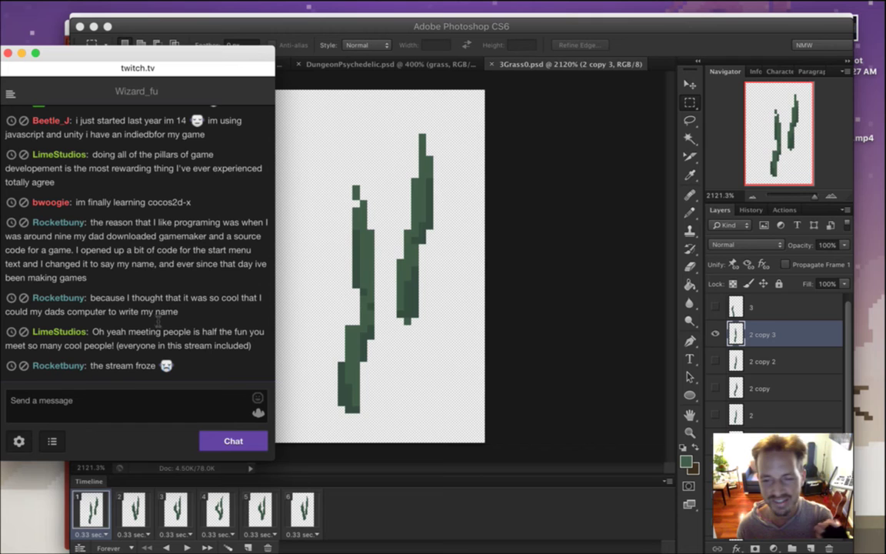
pyautogui.moveTo(125, 300); pyautogui.dragTo(160, 318)
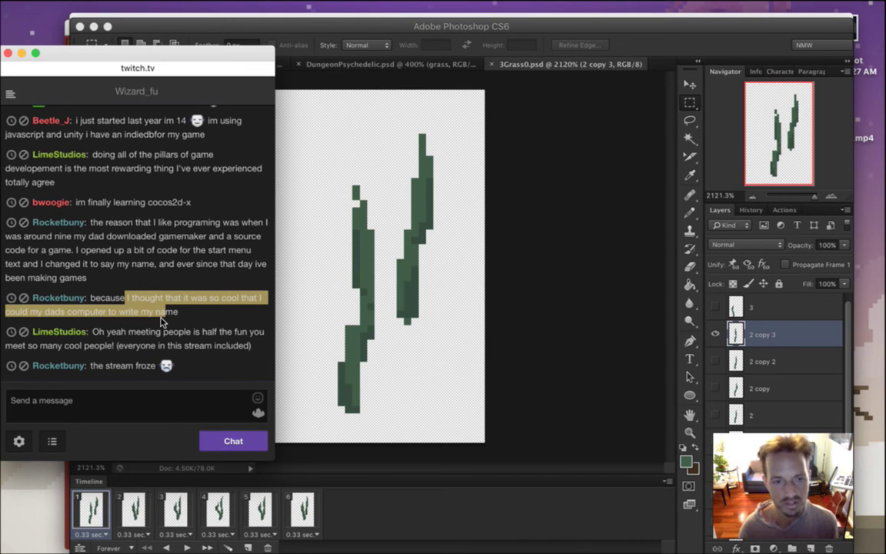
pyautogui.click(116, 296)
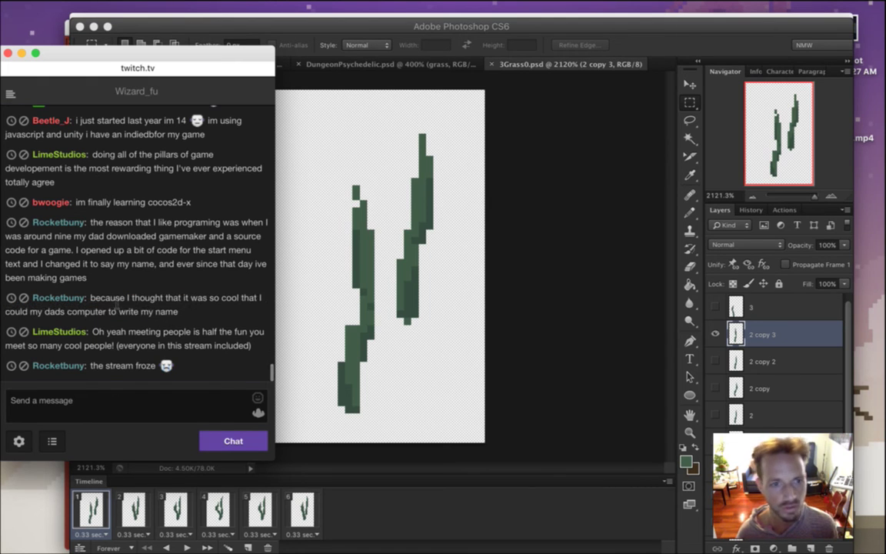
pyautogui.moveTo(133, 297); pyautogui.dragTo(157, 283)
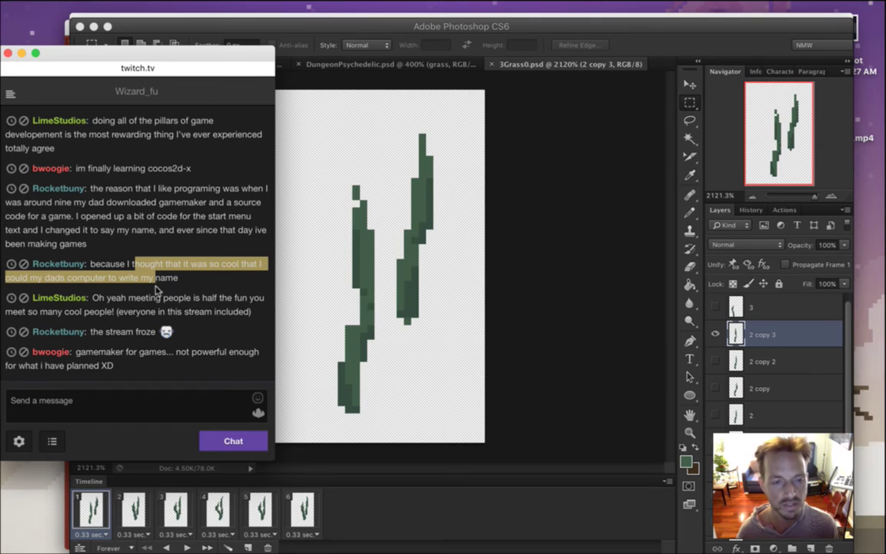
pyautogui.moveTo(98, 298); pyautogui.dragTo(187, 313)
pyautogui.click(132, 334)
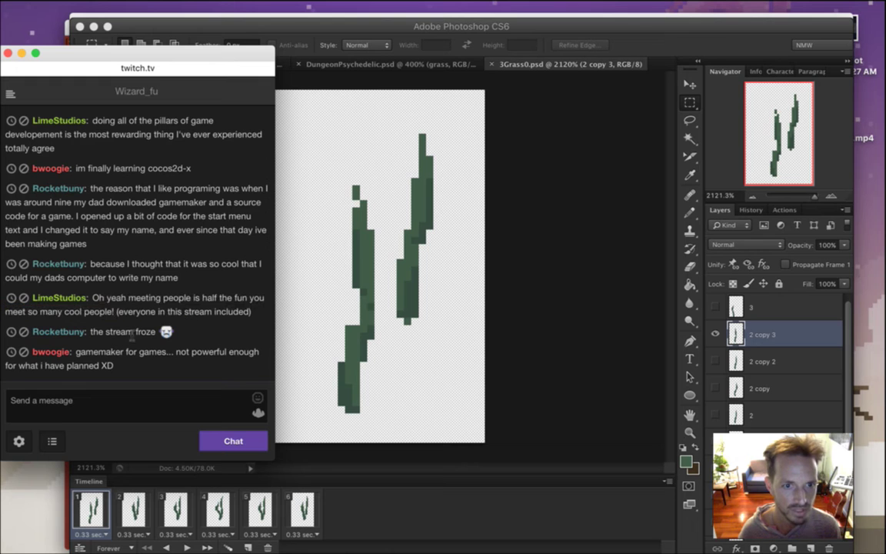
# Read the chat message about the frozen stream and check the stream status in the Creative broadcast window
pyautogui.moveTo(119, 332); pyautogui.dragTo(157, 331)
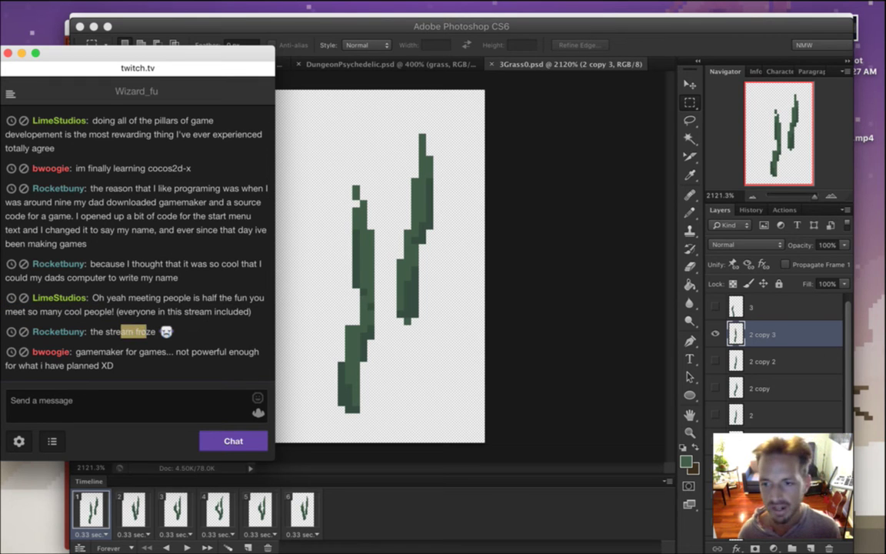
pyautogui.click(872, 358)
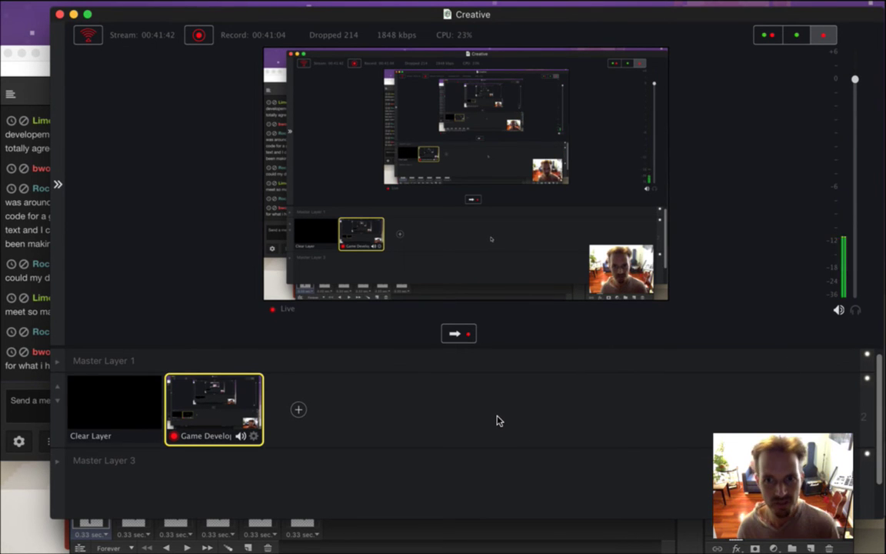
pyautogui.click(73, 14)
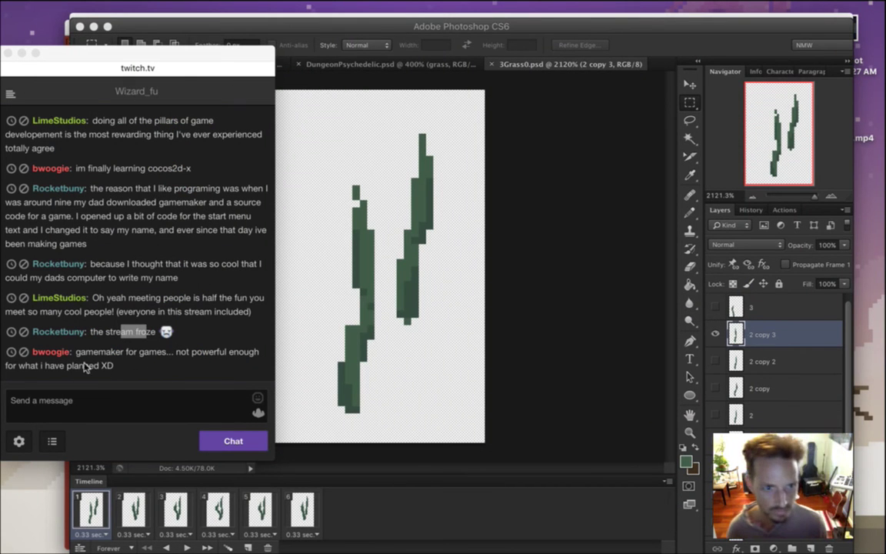
# Read the new Twitch chat message about a long day of programming around bowties
pyautogui.click(83, 321)
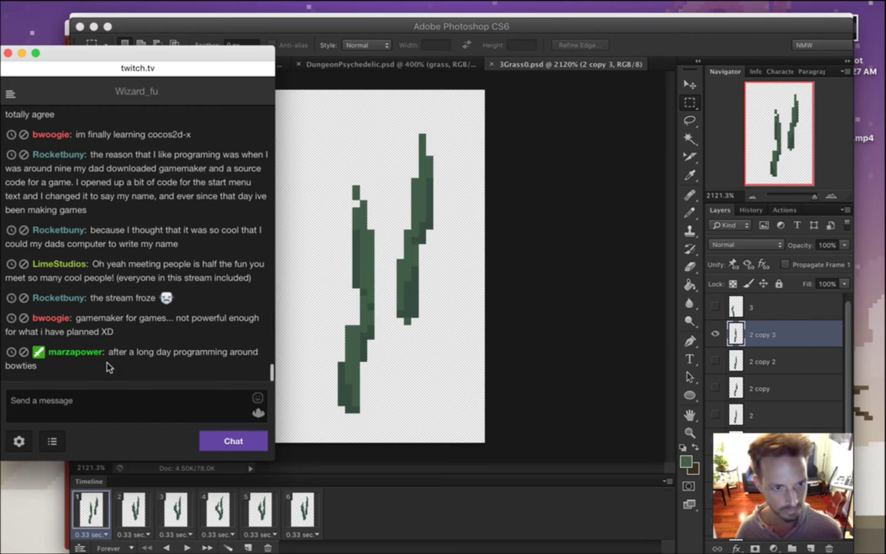
pyautogui.moveTo(118, 356); pyautogui.dragTo(146, 365)
pyautogui.click(157, 369)
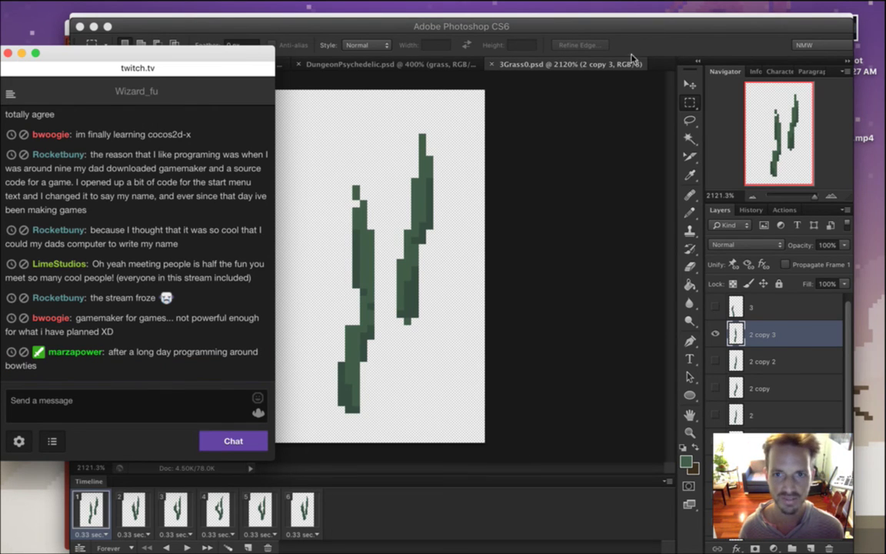
# Switch to Photoshop and compare layers 2 copy 3 and 2 copy 2 by toggling their visibility
pyautogui.click(588, 42)
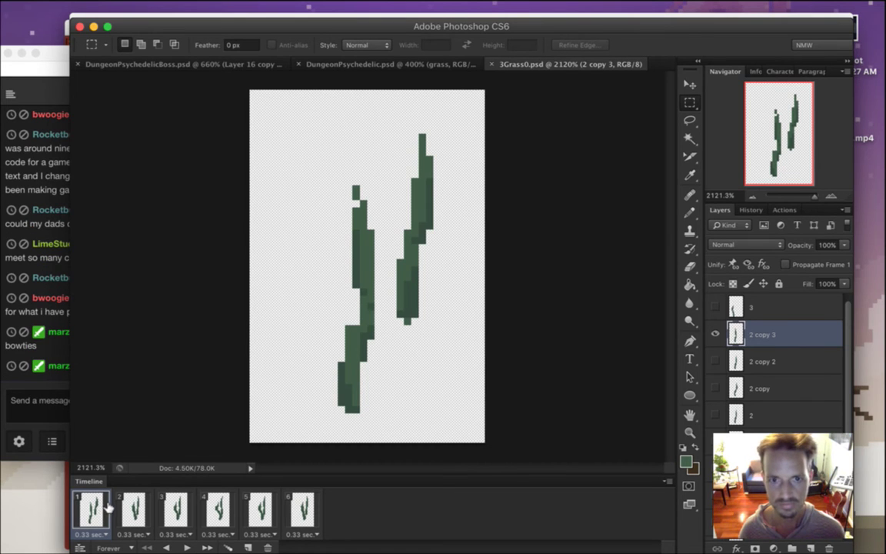
pyautogui.click(716, 334)
pyautogui.click(714, 361)
pyautogui.click(715, 361)
pyautogui.click(715, 334)
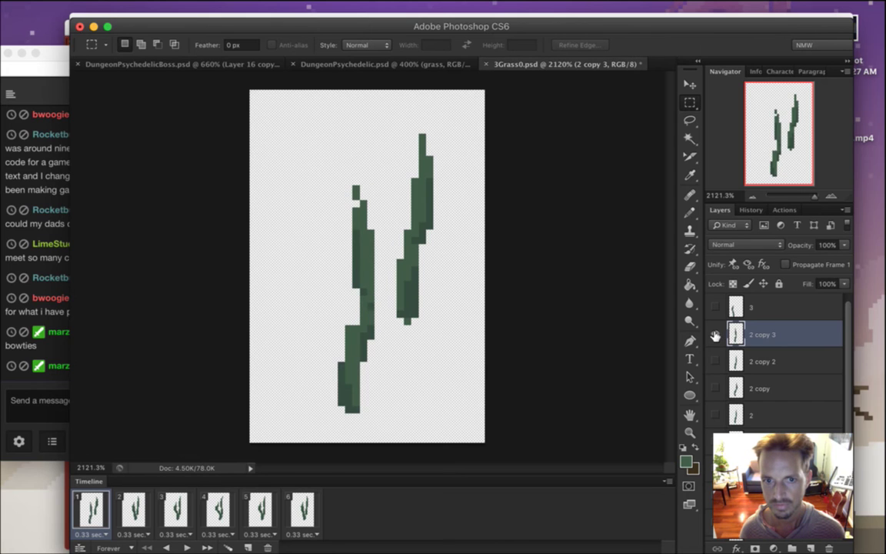
pyautogui.click(715, 361)
pyautogui.click(716, 361)
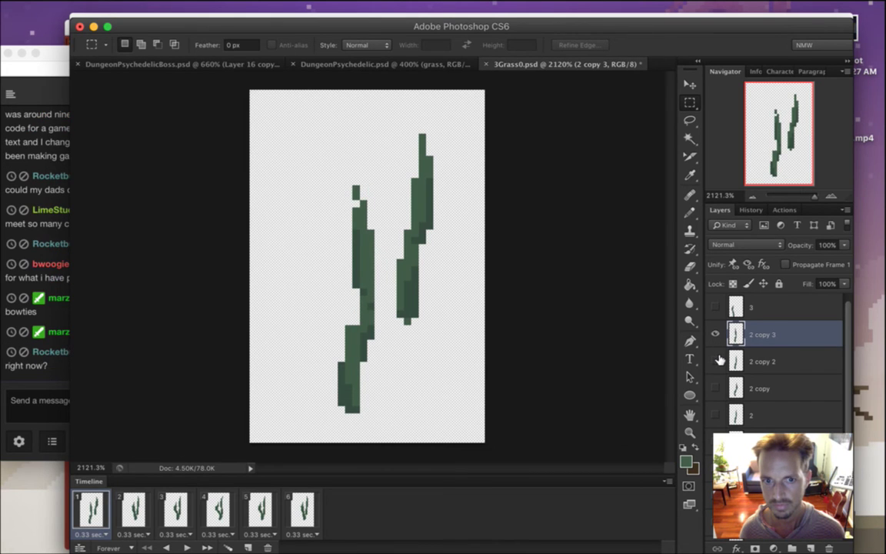
# Clear the marquee selection around the left blade and save 3Grass0.psd
pyautogui.moveTo(327, 179); pyautogui.dragTo(386, 322)
pyautogui.click(411, 347)
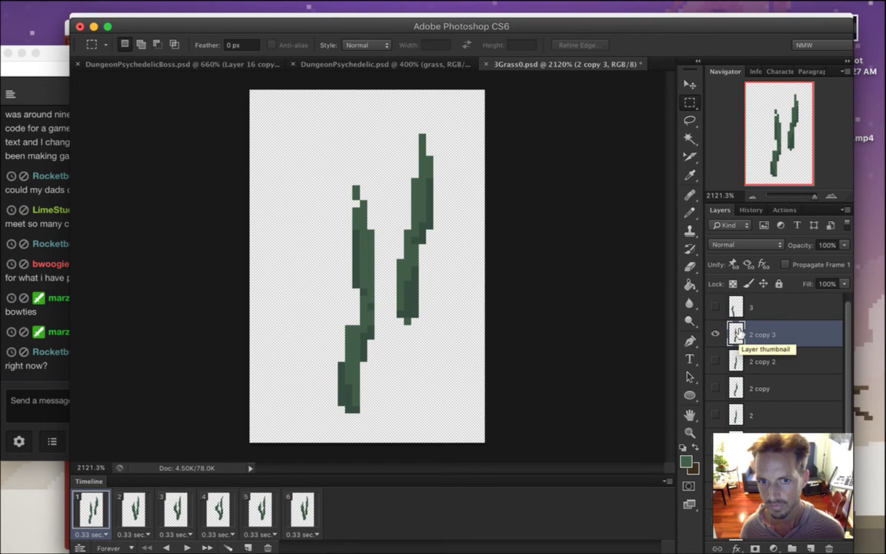
pyautogui.press('super+s')
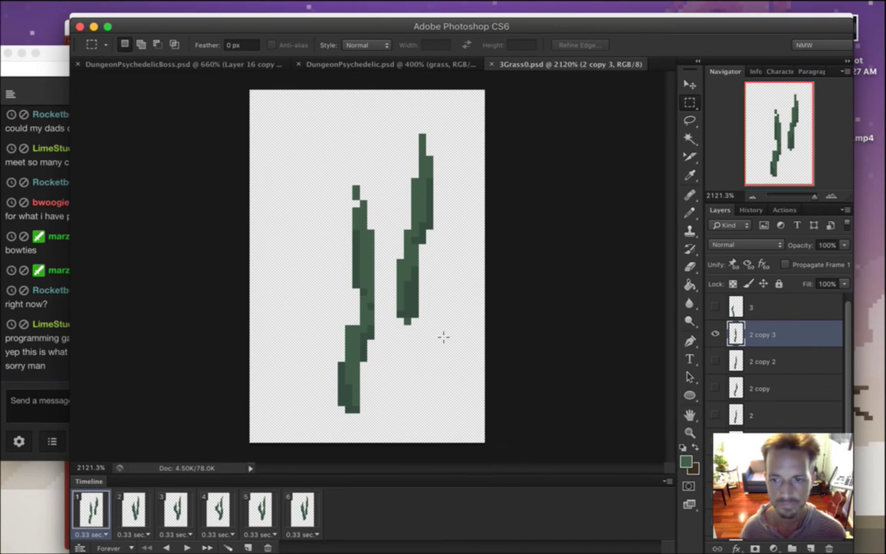
# Hide the old left blade on Layer 1 in the animation frames
pyautogui.scroll(-3, 764, 355)
pyautogui.scroll(2, 848, 433)
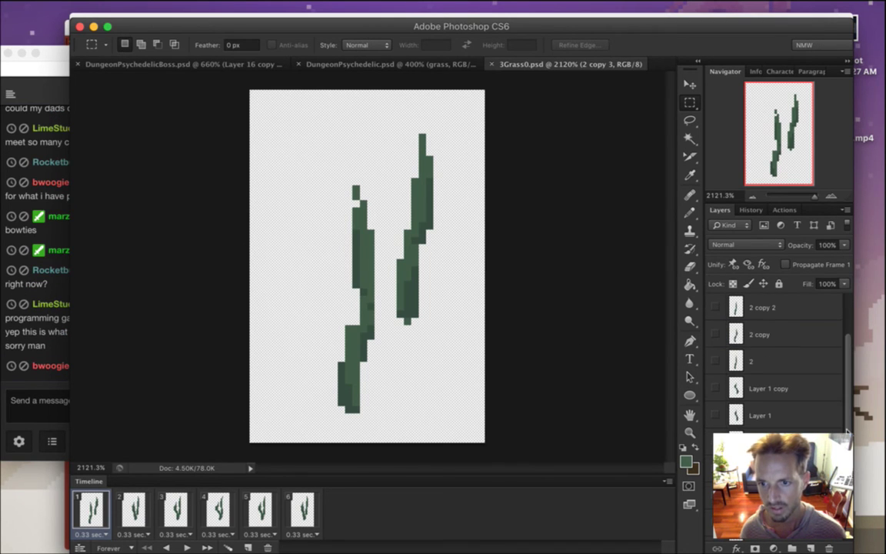
pyautogui.click(717, 415)
pyautogui.click(717, 415)
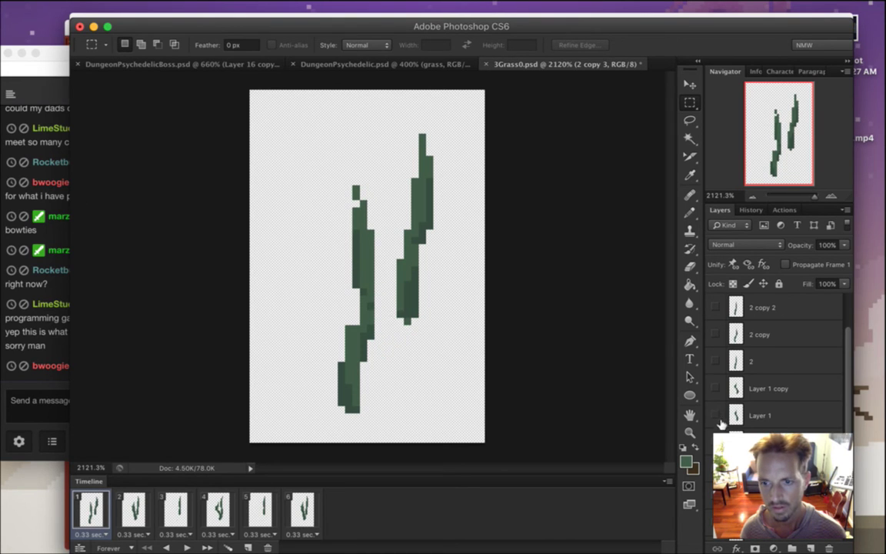
# In frame 1, hide layer 2 copy 3 and show layer 2 as the left blade
pyautogui.click(132, 508)
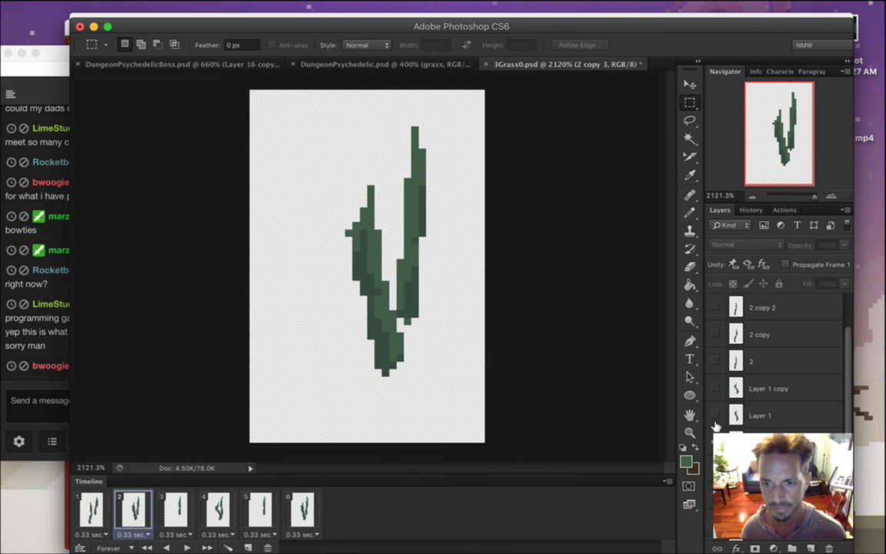
pyautogui.click(91, 508)
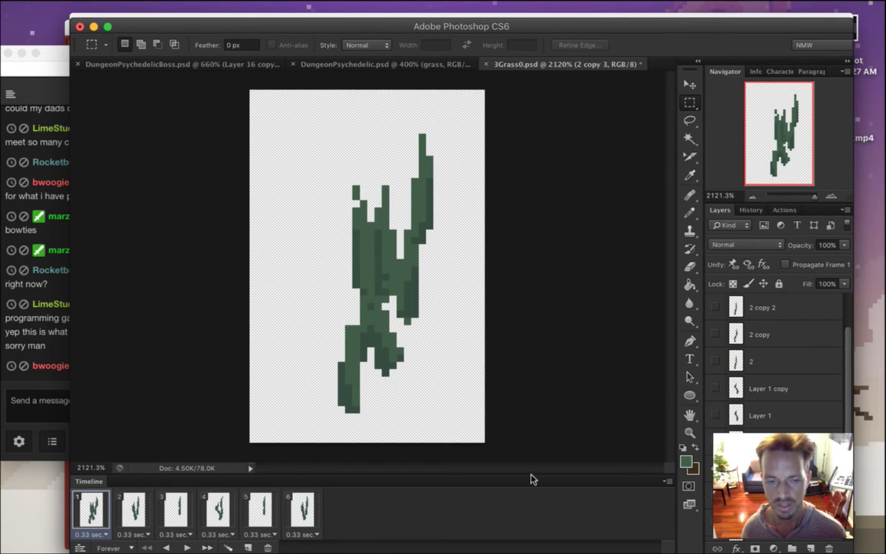
pyautogui.scroll(1, 849, 337)
pyautogui.scroll(1, 848, 337)
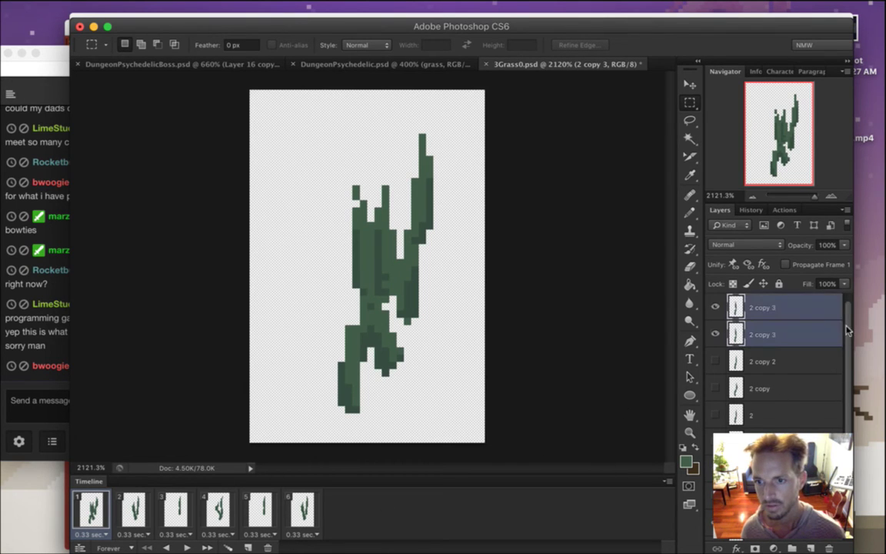
pyautogui.click(716, 335)
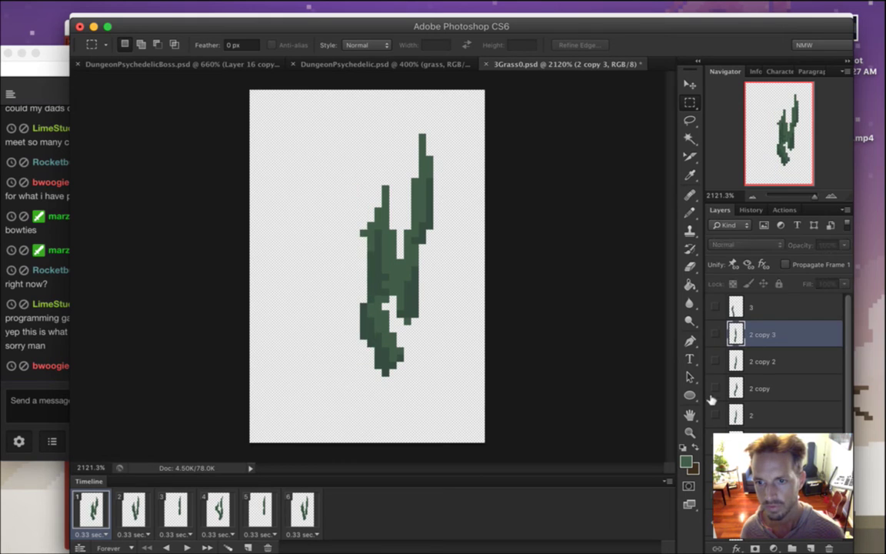
# Show layer 2 copy in frame 2 and layer 2 copy 2 in frame 3
pyautogui.click(133, 510)
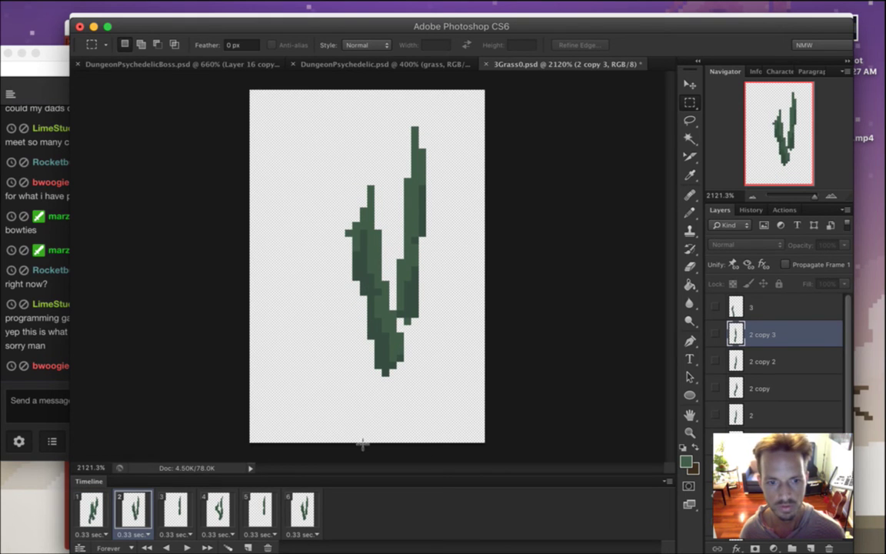
pyautogui.click(715, 389)
pyautogui.click(183, 505)
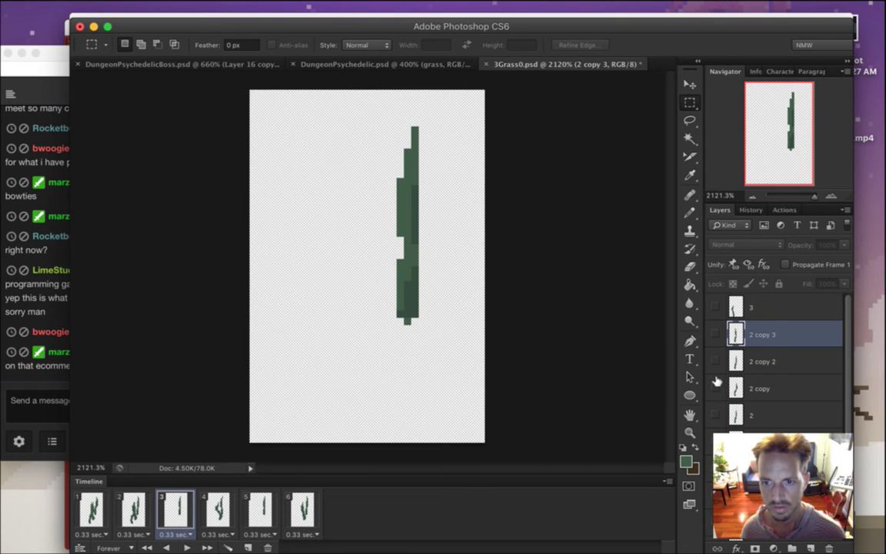
pyautogui.click(715, 361)
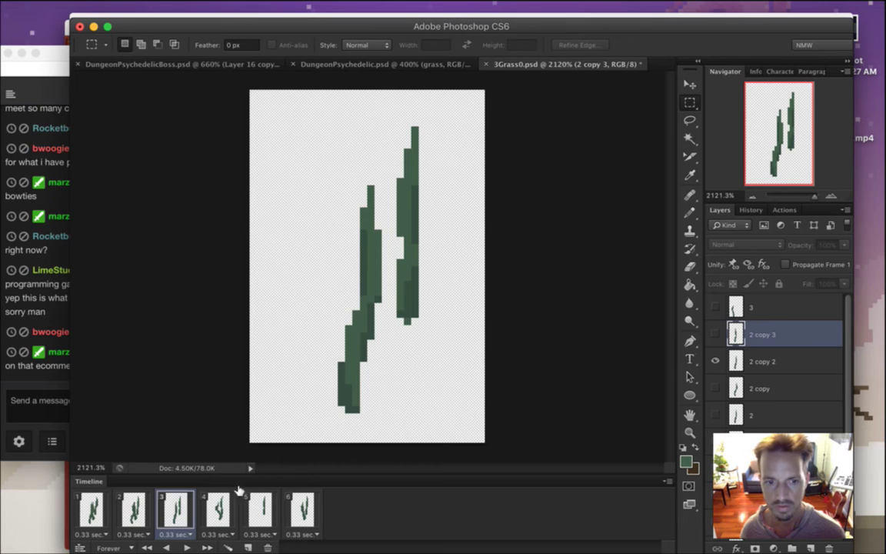
# Show layer 2 copy 3 in frame 4 and layer 2 copy 2 in frame 5
pyautogui.click(225, 493)
pyautogui.click(715, 334)
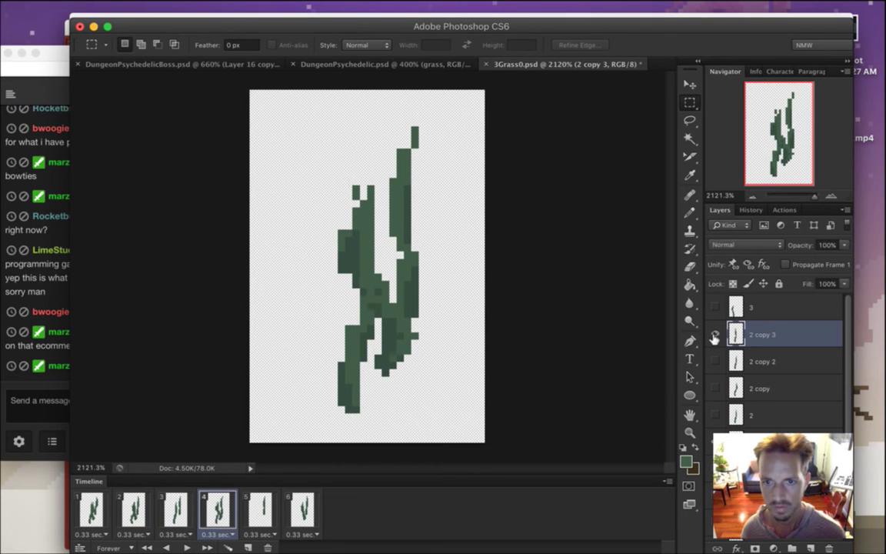
pyautogui.click(260, 509)
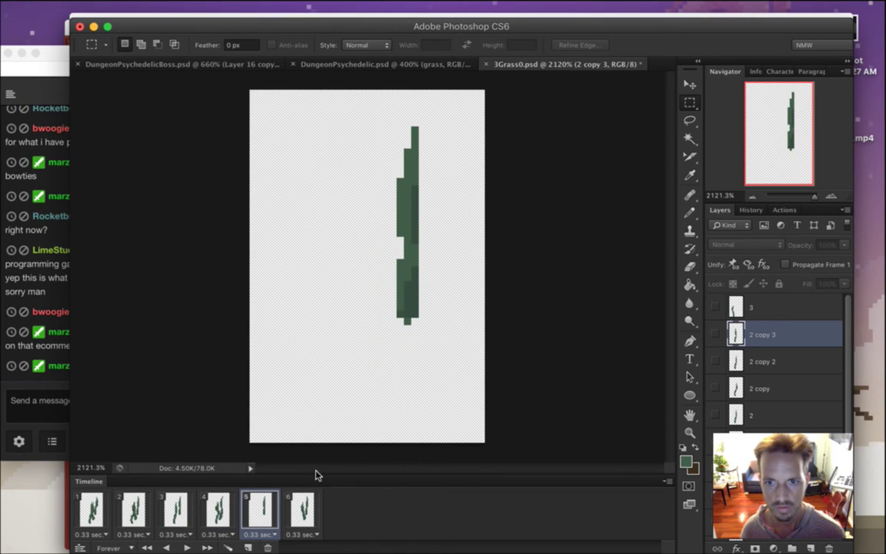
pyautogui.click(716, 358)
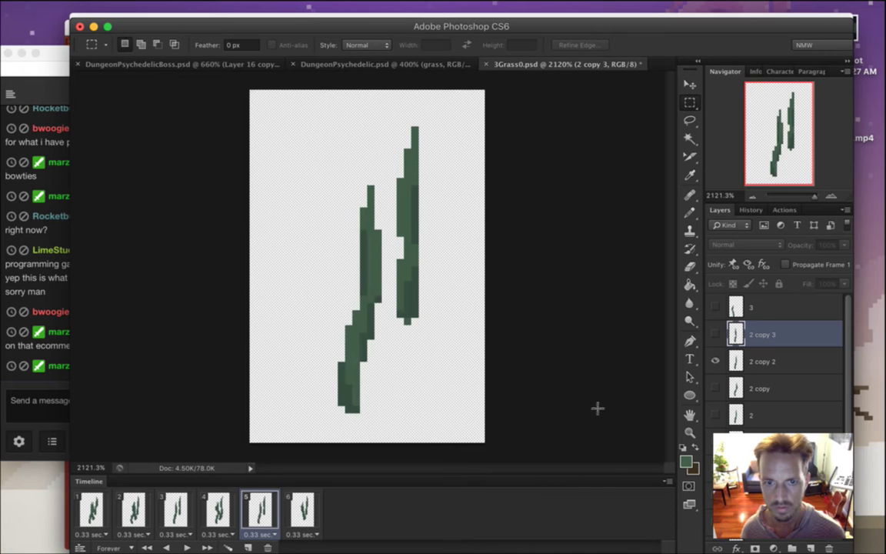
# Show layer 2 copy in frame 6 and save the document with frame 1 selected
pyautogui.click(302, 510)
pyautogui.click(715, 387)
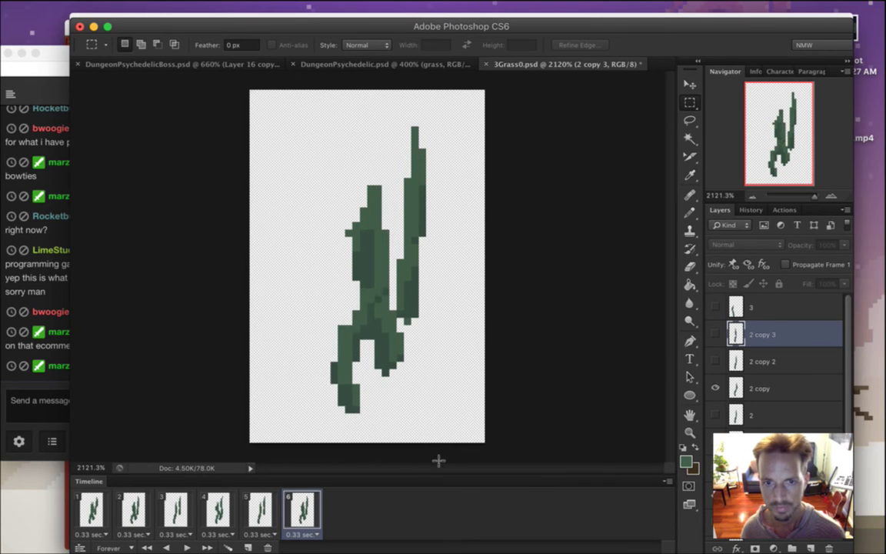
pyautogui.click(96, 509)
# Switch to the Twitch chat and read the messages about calling it a day and adding bowties to an ecommerce collection
pyautogui.click(40, 339)
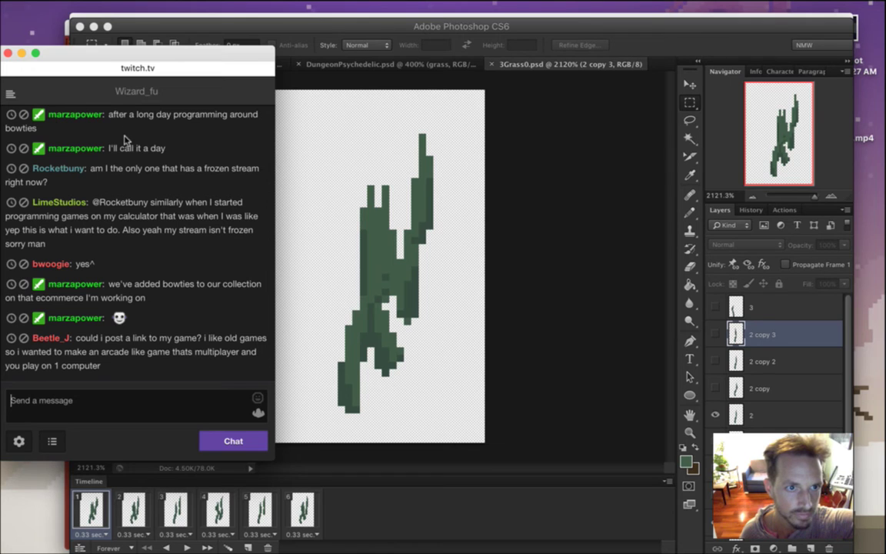
pyautogui.moveTo(133, 160); pyautogui.dragTo(151, 157)
pyautogui.moveTo(123, 284); pyautogui.dragTo(141, 300)
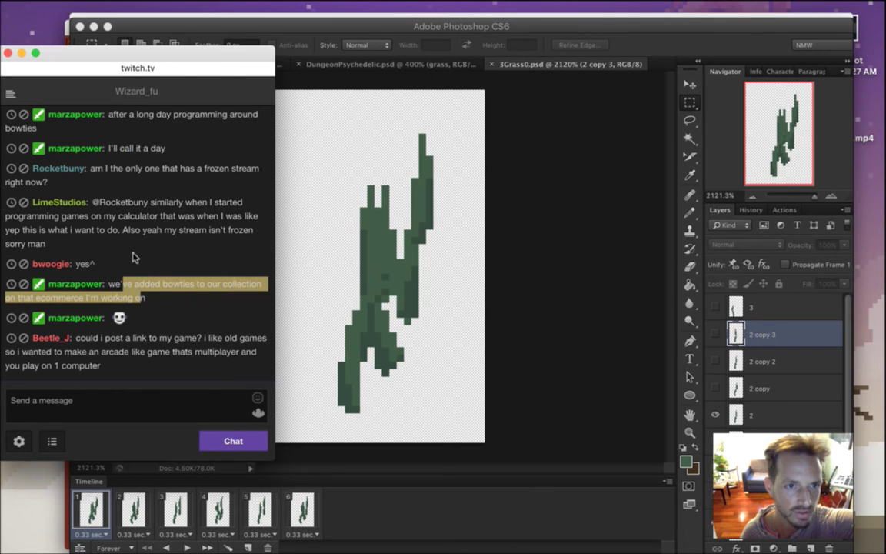
pyautogui.moveTo(118, 154); pyautogui.dragTo(155, 158)
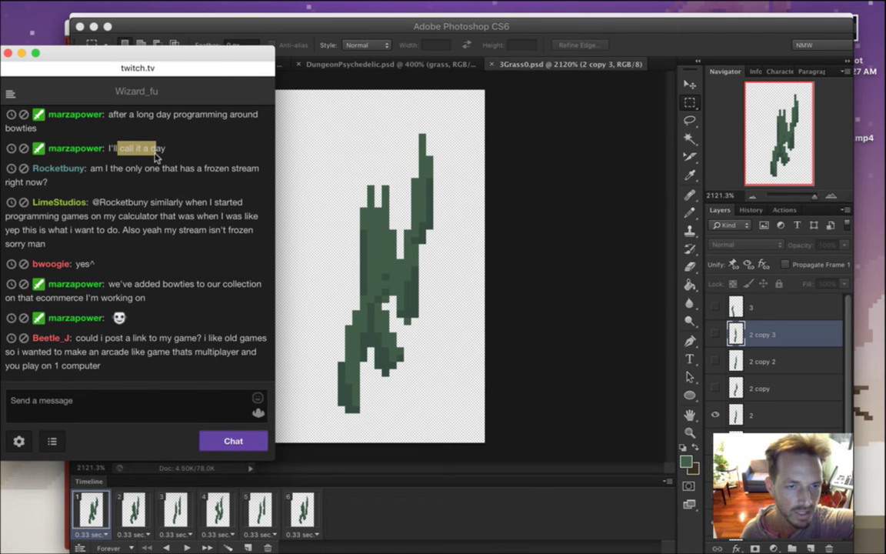
pyautogui.click(110, 258)
pyautogui.moveTo(114, 284); pyautogui.dragTo(149, 302)
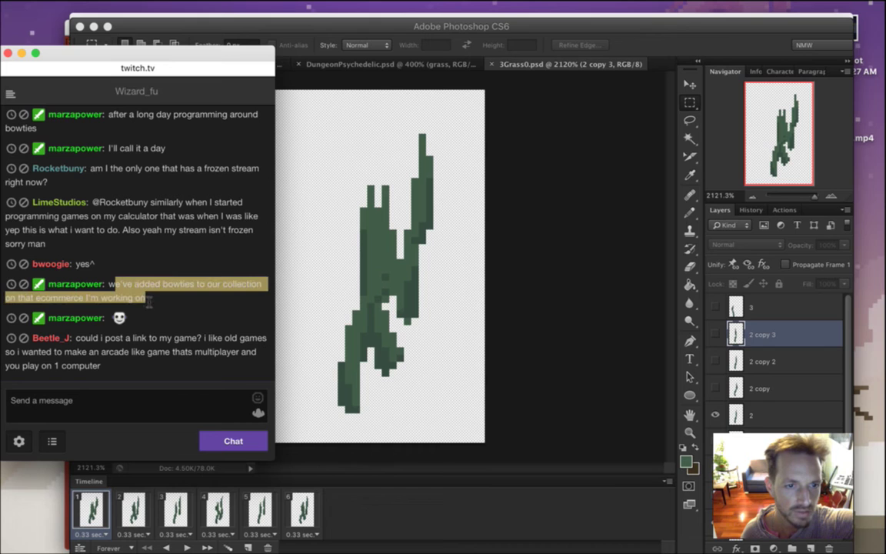
pyautogui.click(97, 191)
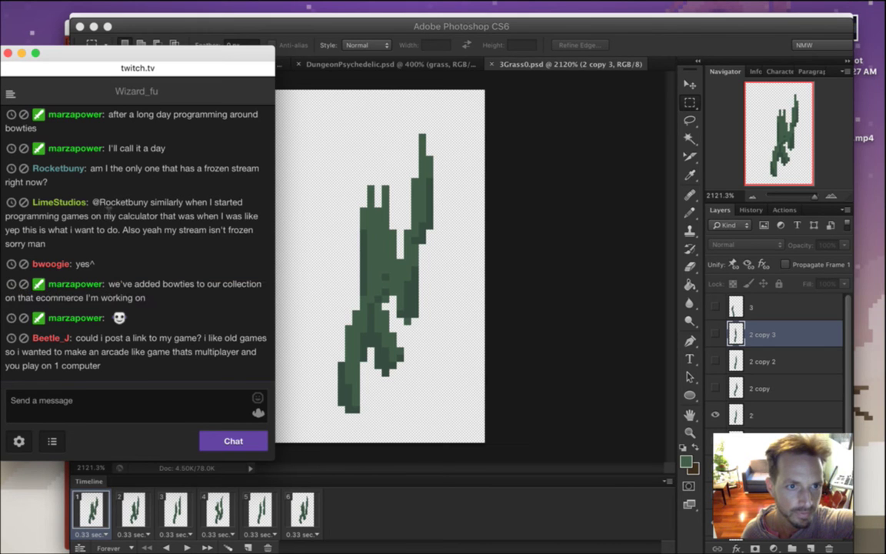
# Read the chat messages about programming games on a calculator and about posting a link to a game
pyautogui.moveTo(116, 203); pyautogui.dragTo(143, 221)
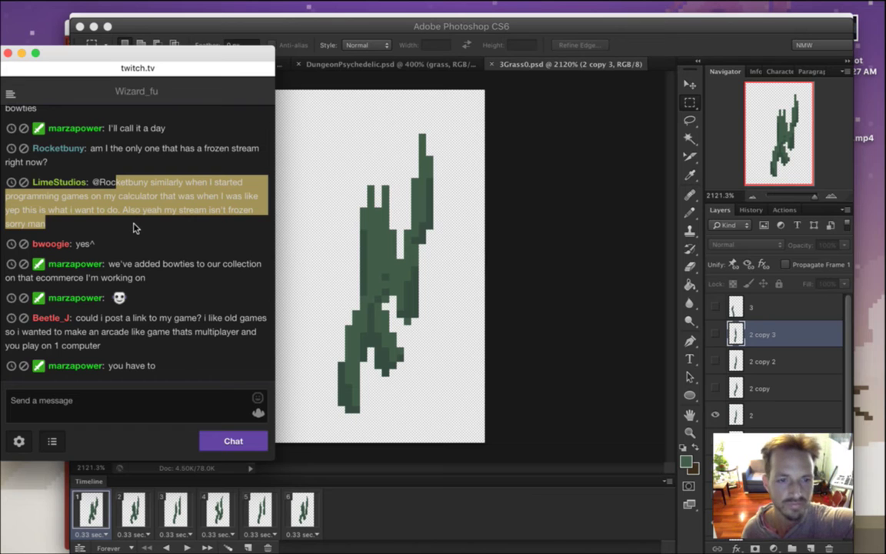
pyautogui.moveTo(105, 196); pyautogui.dragTo(120, 209)
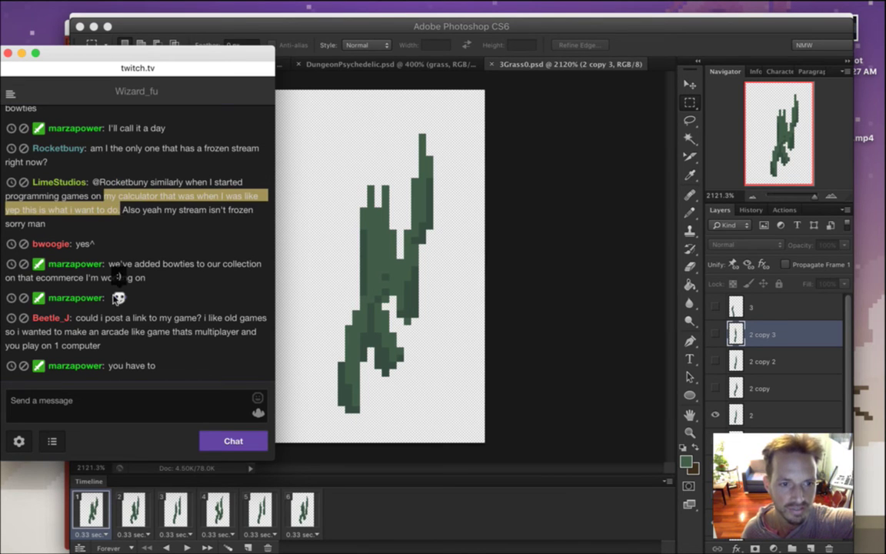
pyautogui.moveTo(85, 318); pyautogui.dragTo(192, 318)
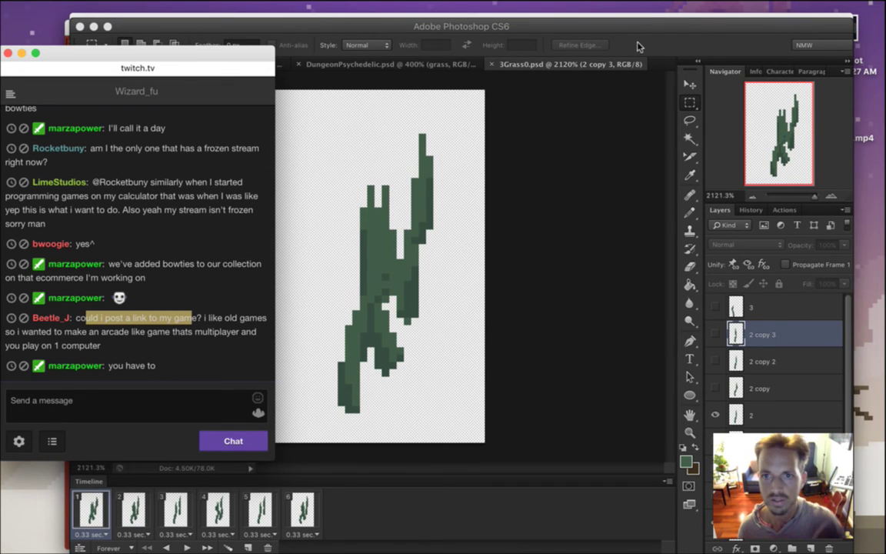
# Return to Photoshop and compare the grass blades in frames 1 and 2 by switching between them
pyautogui.click(609, 82)
pyautogui.click(132, 510)
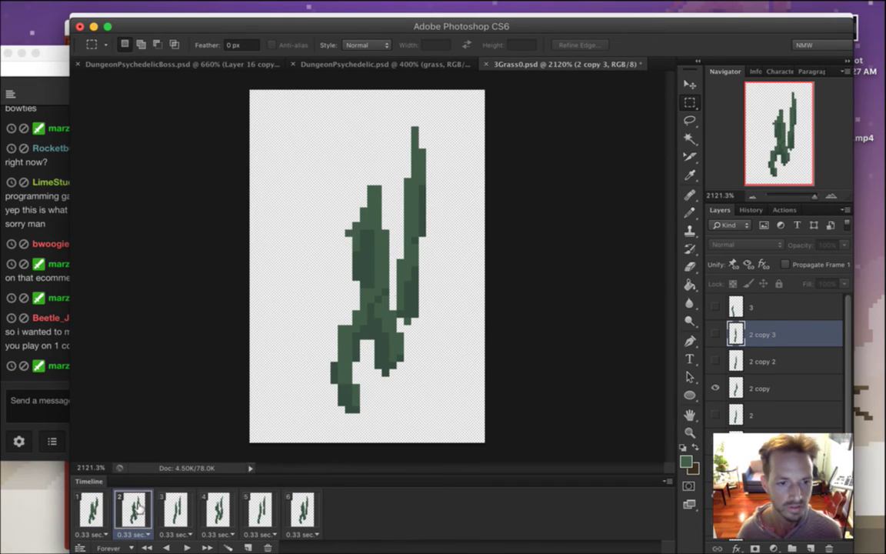
pyautogui.click(171, 506)
pyautogui.click(86, 509)
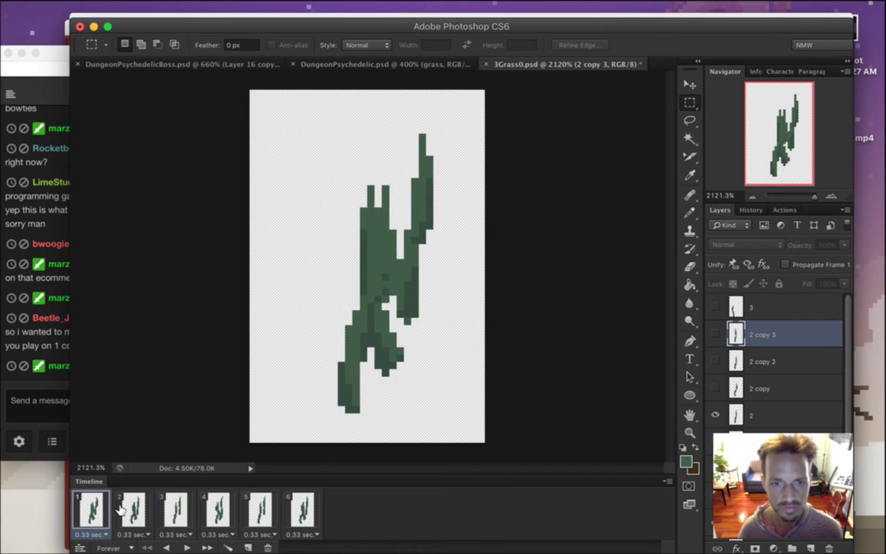
pyautogui.click(132, 509)
pyautogui.click(97, 505)
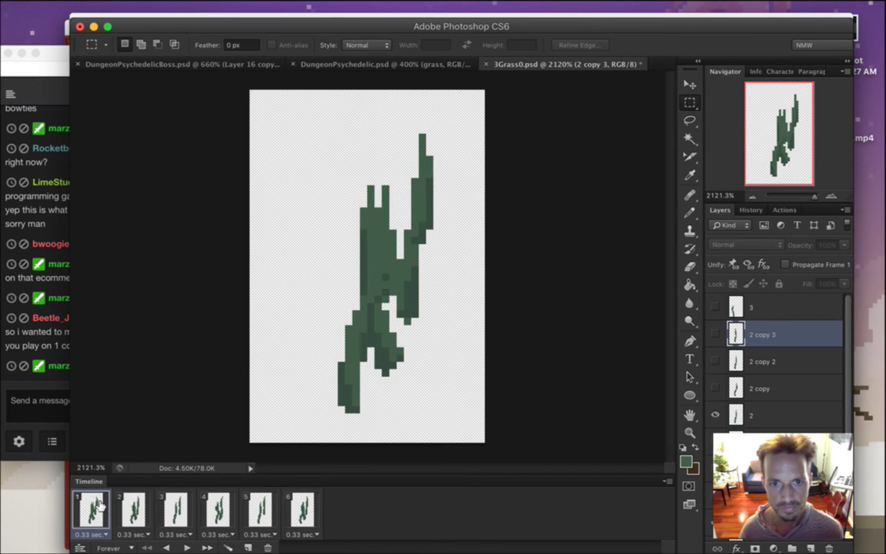
pyautogui.click(121, 506)
pyautogui.click(100, 504)
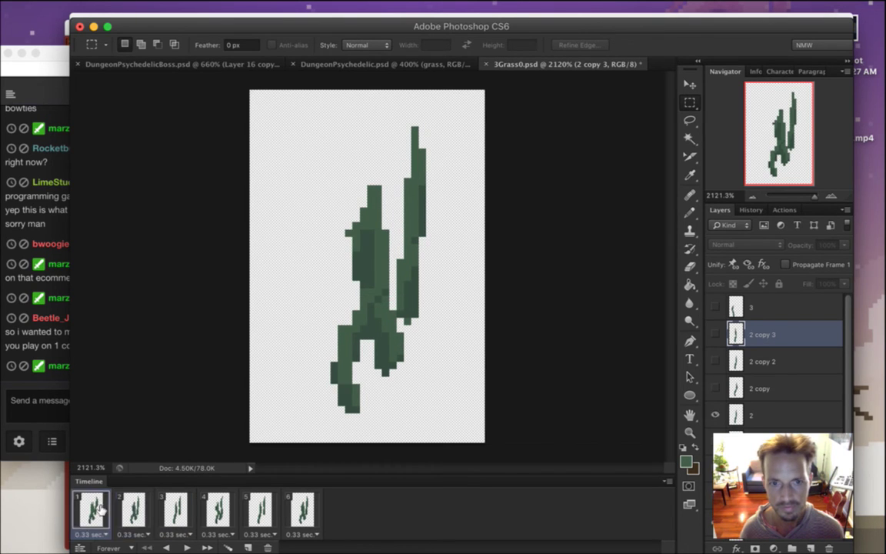
# Compare frames 2 and 3 repeatedly and check the blade motion through frames 4 and 5
pyautogui.click(132, 508)
pyautogui.click(174, 508)
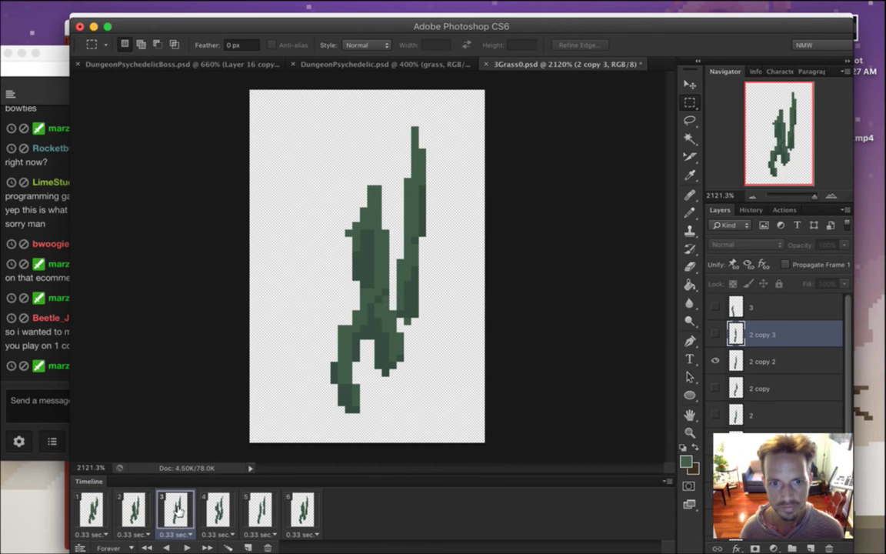
pyautogui.click(132, 508)
pyautogui.click(175, 511)
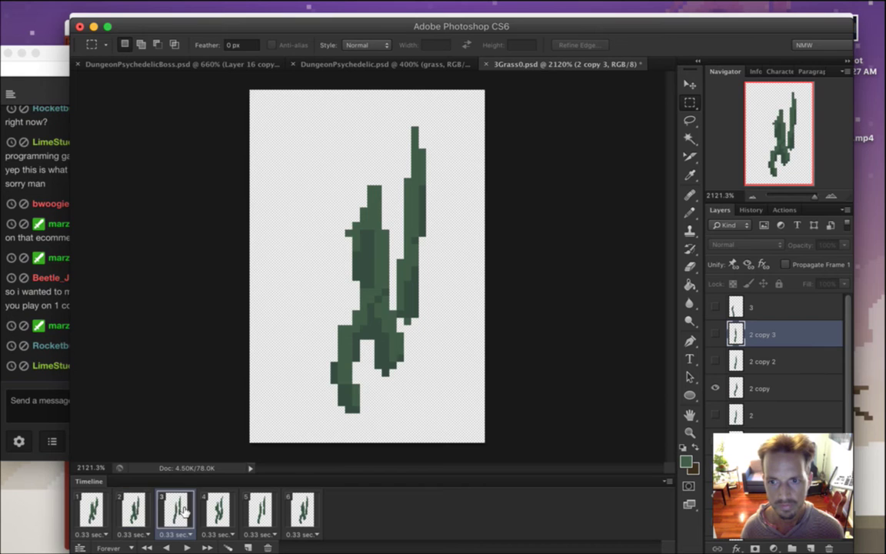
pyautogui.click(132, 509)
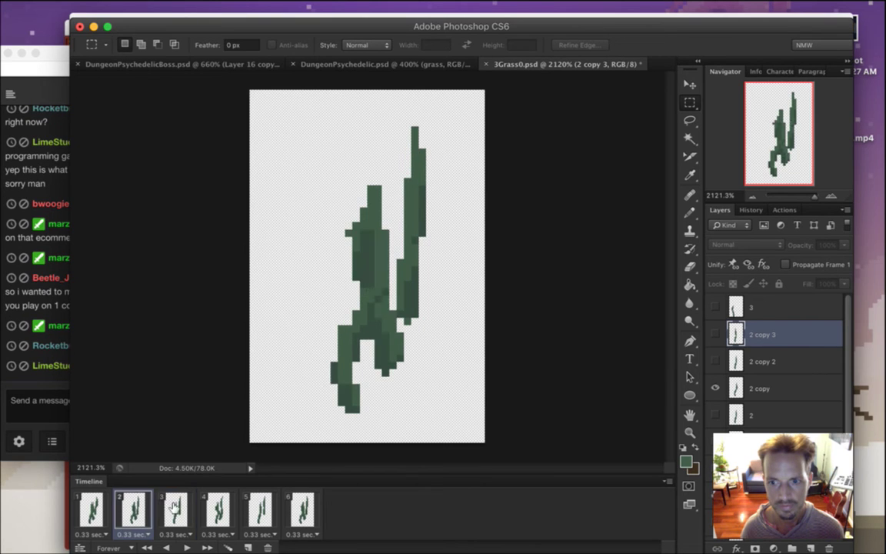
pyautogui.click(174, 509)
pyautogui.click(133, 508)
pyautogui.click(175, 507)
pyautogui.click(214, 512)
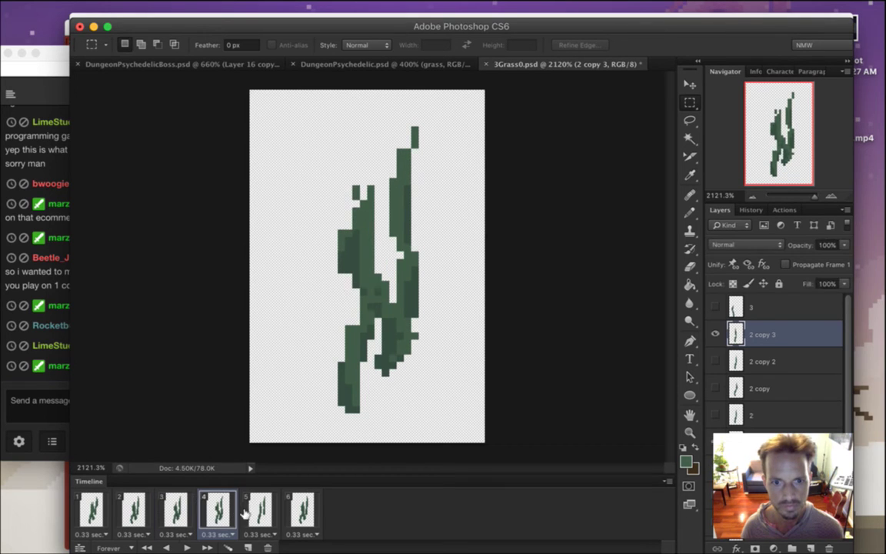
pyautogui.click(258, 512)
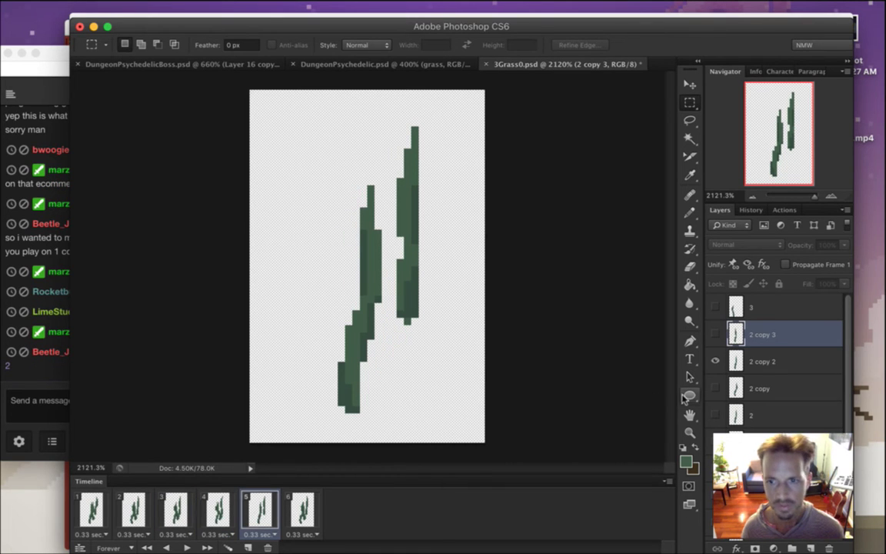
# Compare the grass blades in frames 4 and 5 by switching between them, and check frame 6
pyautogui.click(230, 506)
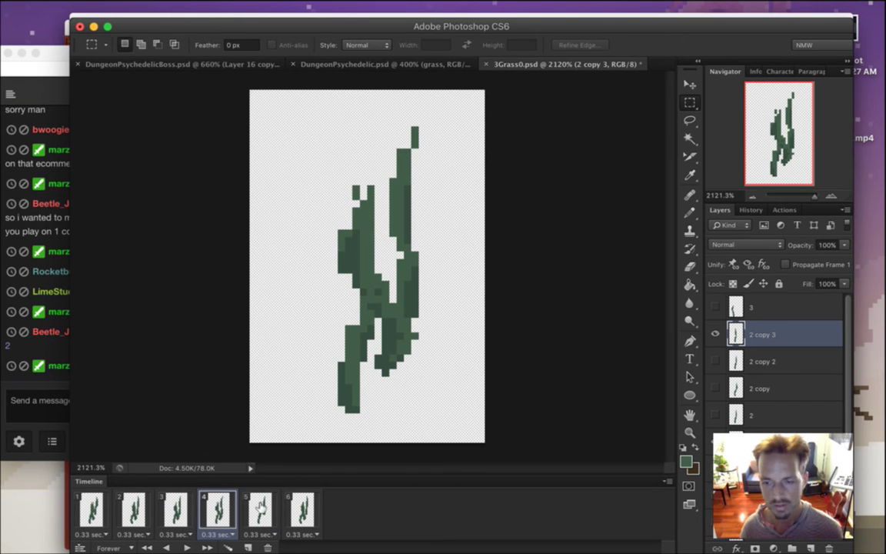
pyautogui.click(247, 509)
pyautogui.click(229, 515)
pyautogui.click(263, 520)
pyautogui.click(302, 516)
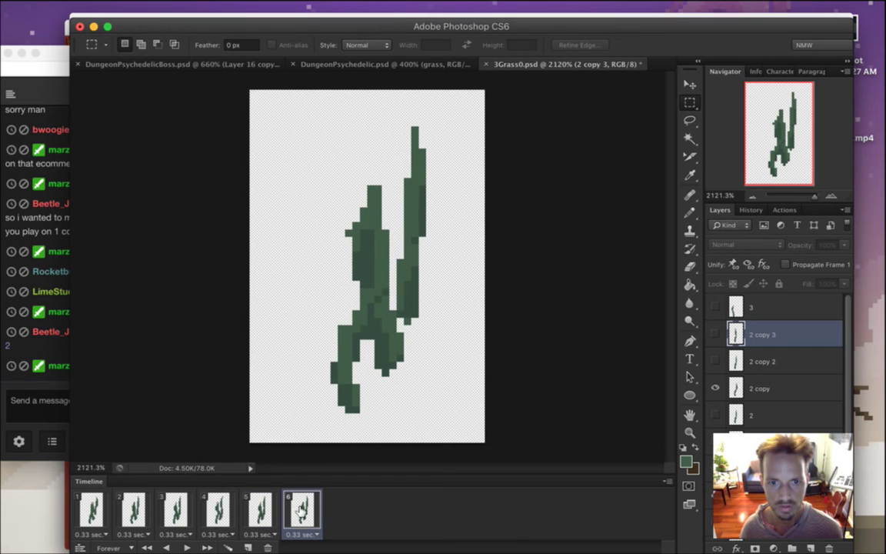
# Play the grass animation from frame 1 to review the blade motion, and stop the playback
pyautogui.click(91, 507)
pyautogui.click(187, 548)
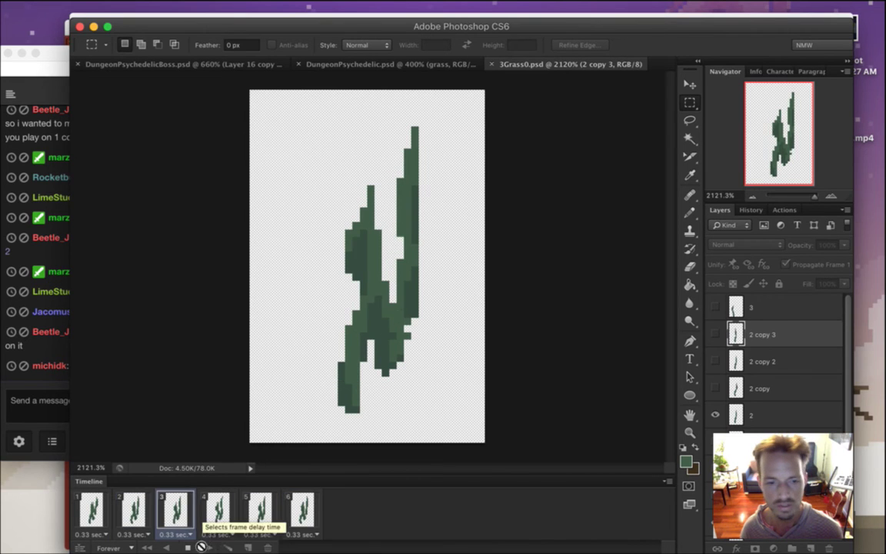
pyautogui.click(187, 548)
# In frame 4, shift the upper part of the blade on layer 2 copy 3 one pixel left and deselect it
pyautogui.click(218, 510)
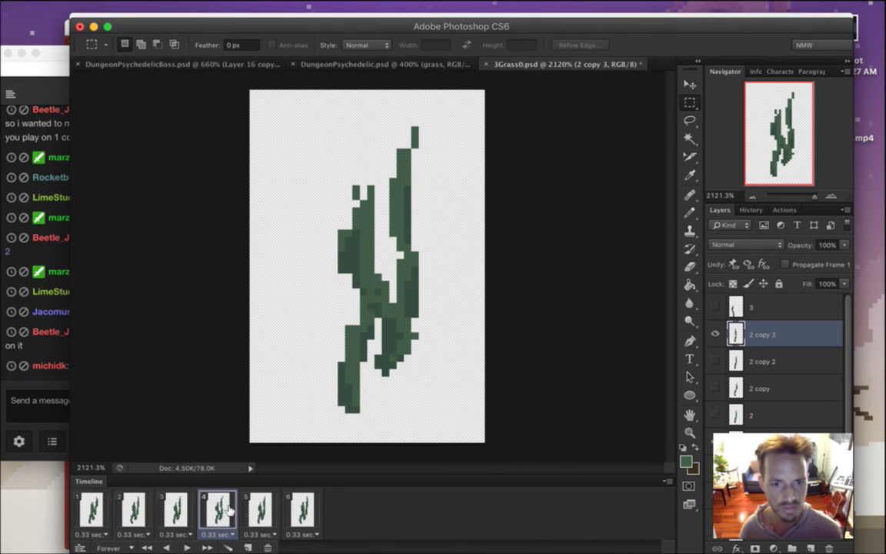
pyautogui.click(249, 508)
pyautogui.click(220, 507)
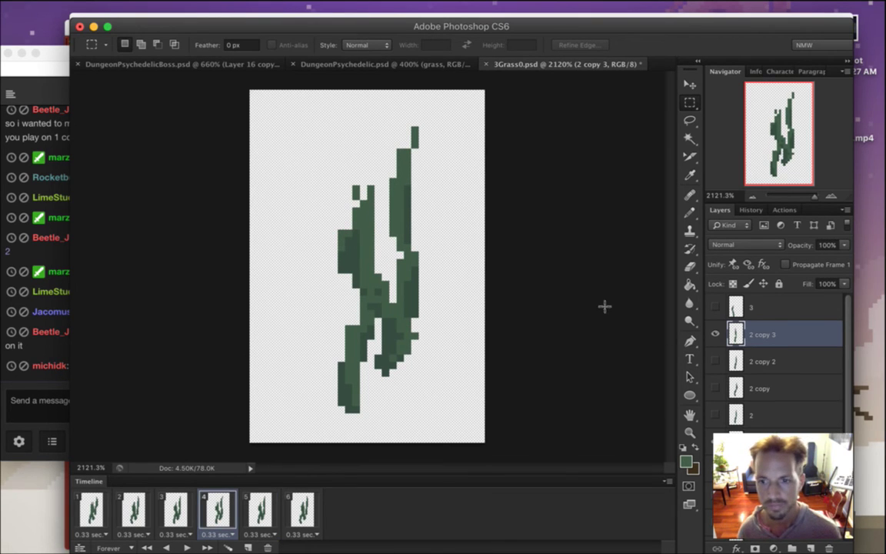
pyautogui.moveTo(290, 164)
pyautogui.mouseDown()
pyautogui.moveTo(394, 316)
pyautogui.moveTo(389, 311)
pyautogui.mouseUp()
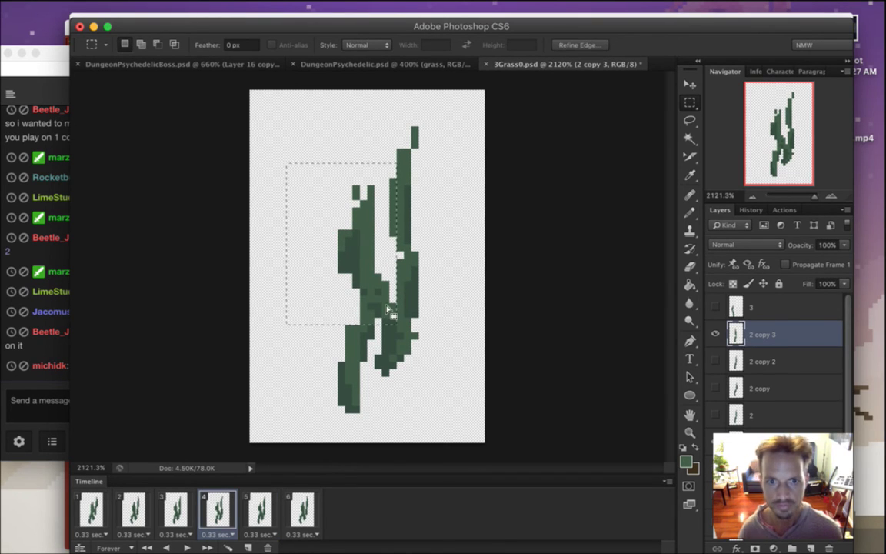
pyautogui.press('v')
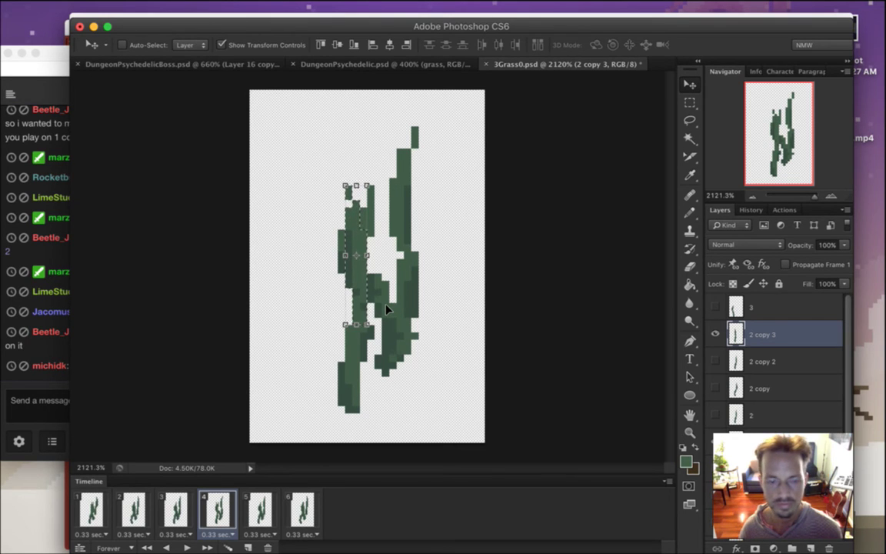
pyautogui.press('m')
pyautogui.click(474, 353)
# Switch to the Twitch chat, read the goodnight messages and open the shared Space Shooter 2 link in the browser
pyautogui.click(50, 362)
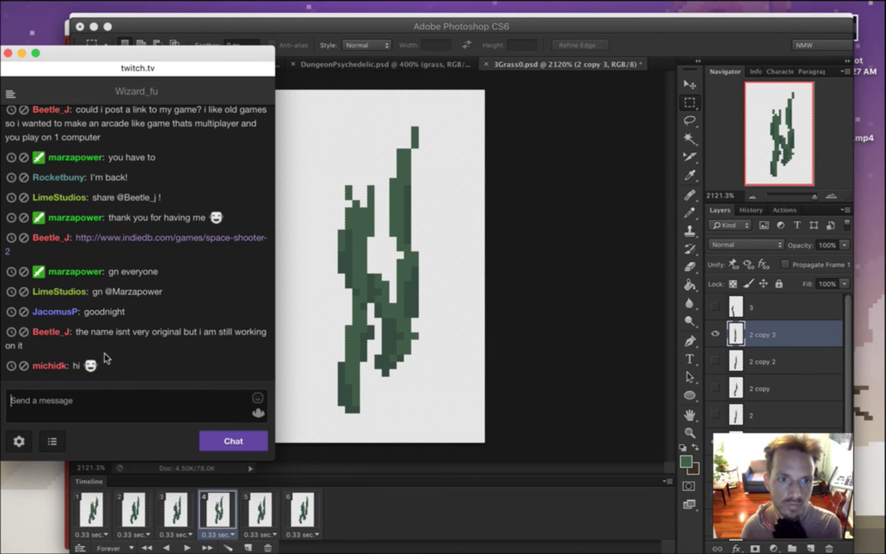
pyautogui.moveTo(132, 218); pyautogui.dragTo(178, 217)
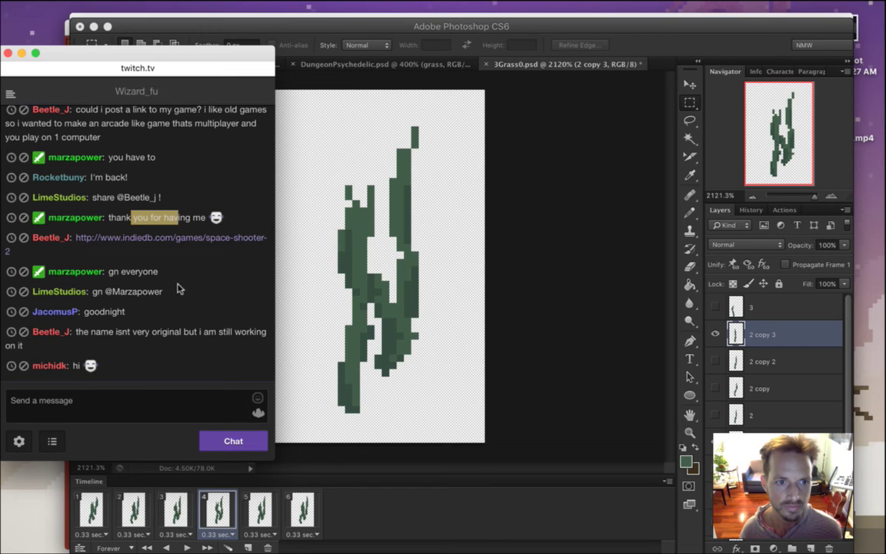
pyautogui.click(164, 276)
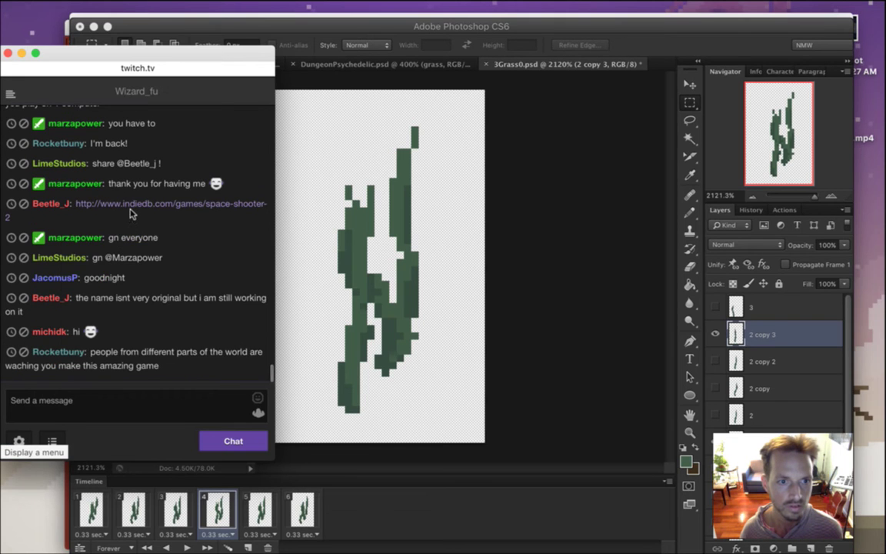
pyautogui.rightClick(133, 204)
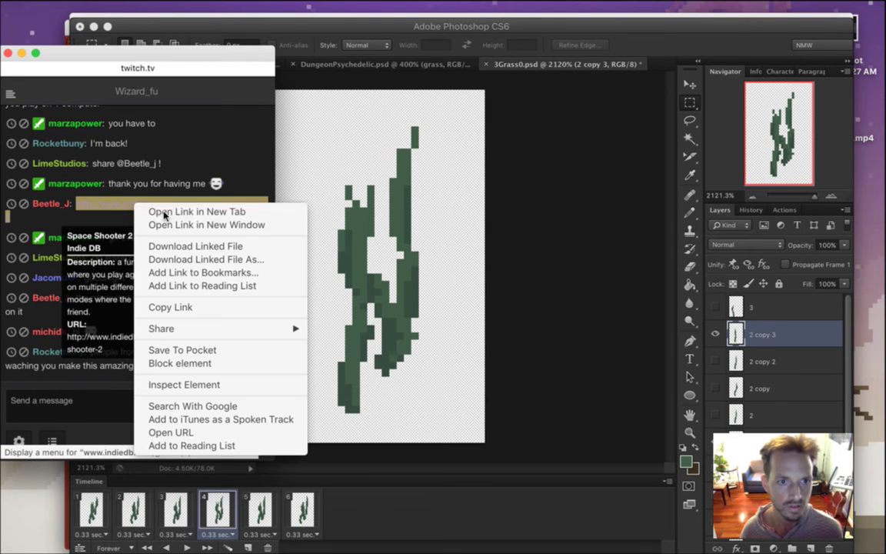
pyautogui.click(205, 217)
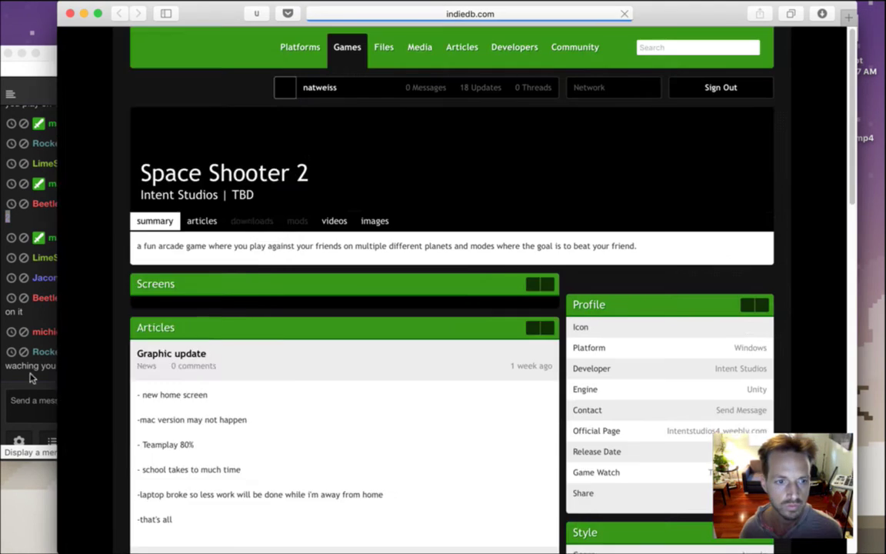
# Return to the Twitch chat and read the message about people around the world watching the game being made
pyautogui.click(31, 377)
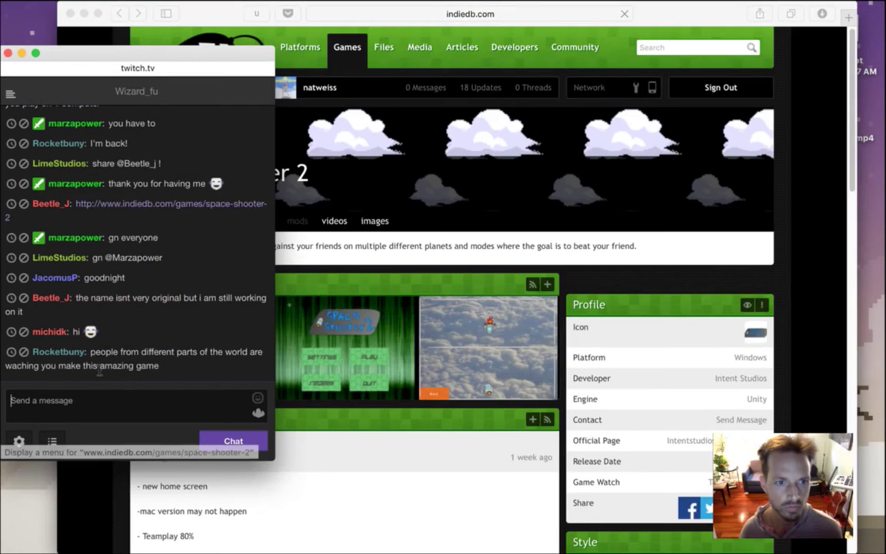
pyautogui.moveTo(103, 355); pyautogui.dragTo(169, 373)
pyautogui.click(173, 378)
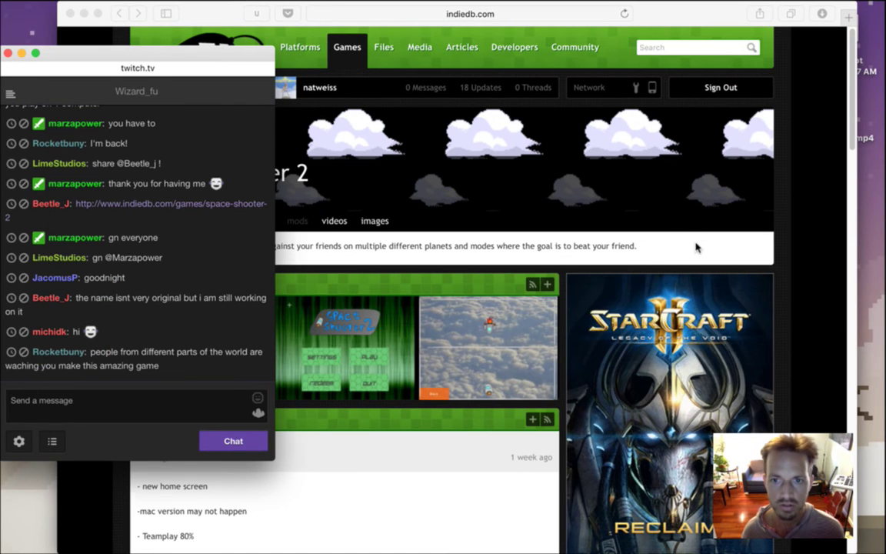
# Examine the Space Shooter 2 page on IndieDB and open its "new title" image
pyautogui.click(591, 256)
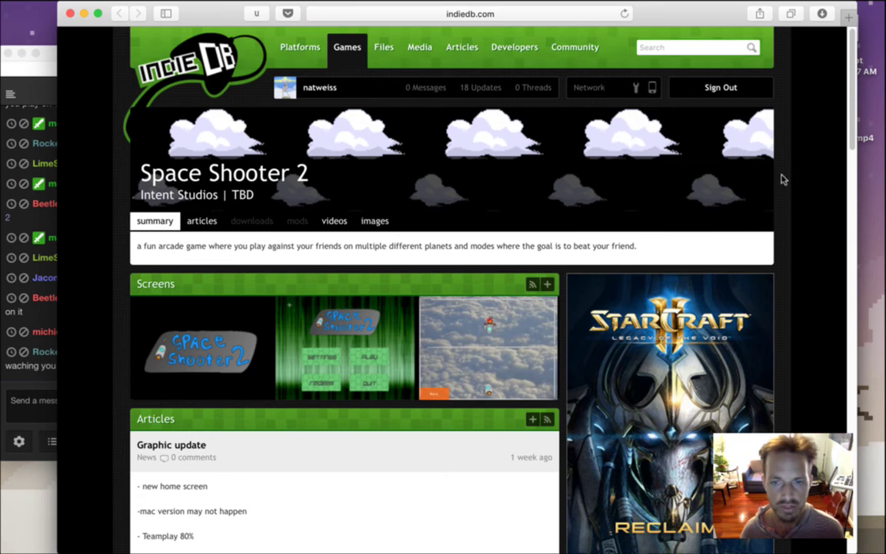
pyautogui.moveTo(846, 97); pyautogui.dragTo(851, 136)
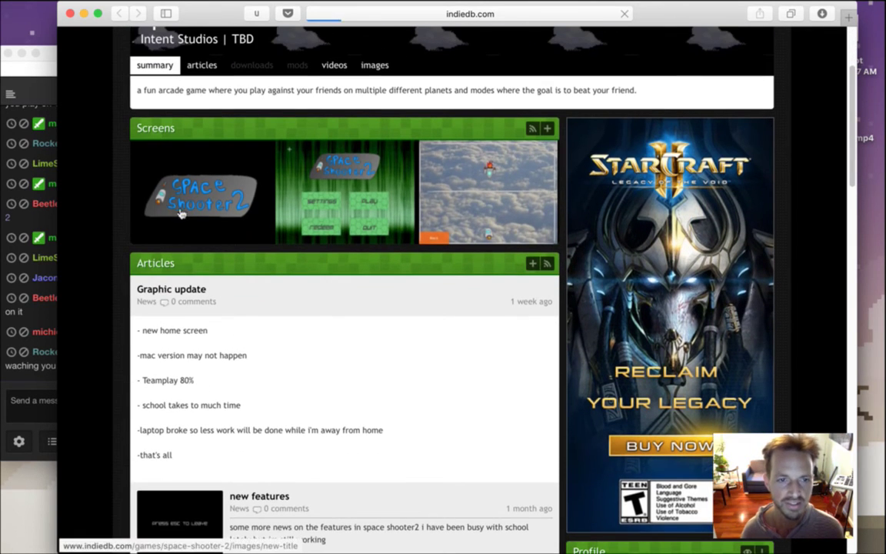
pyautogui.click(162, 190)
pyautogui.moveTo(850, 111); pyautogui.dragTo(851, 146)
pyautogui.scroll(-3, 282, 306)
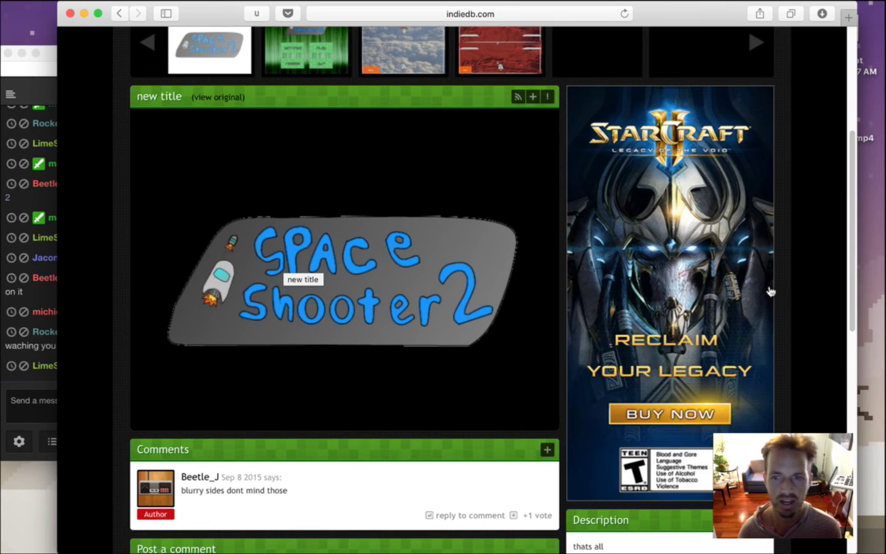
# View the game's main menu image and the cloud and red-terrain map images
pyautogui.scroll(5, 834, 137)
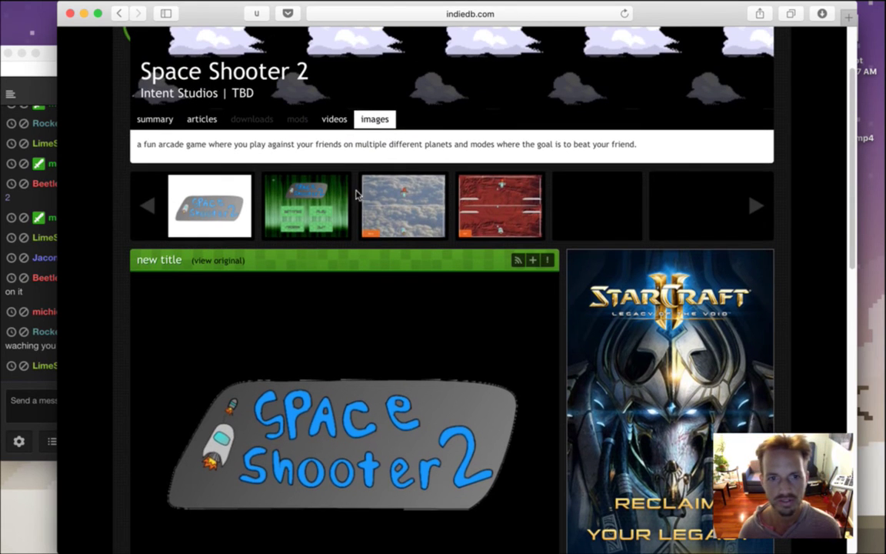
pyautogui.click(346, 197)
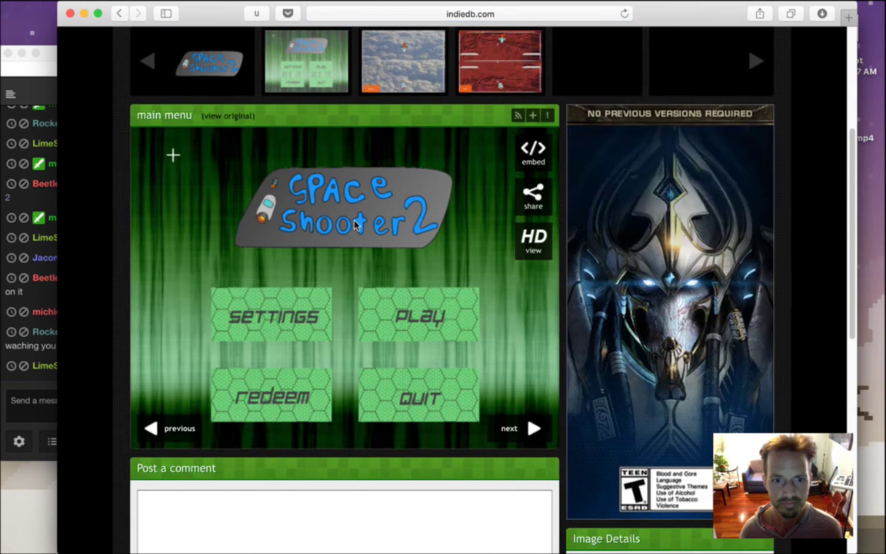
pyautogui.click(390, 72)
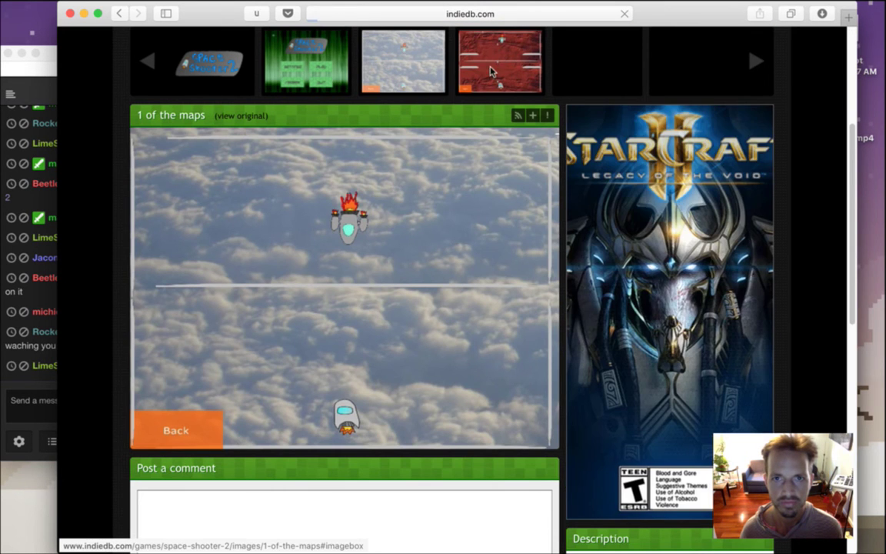
pyautogui.click(491, 71)
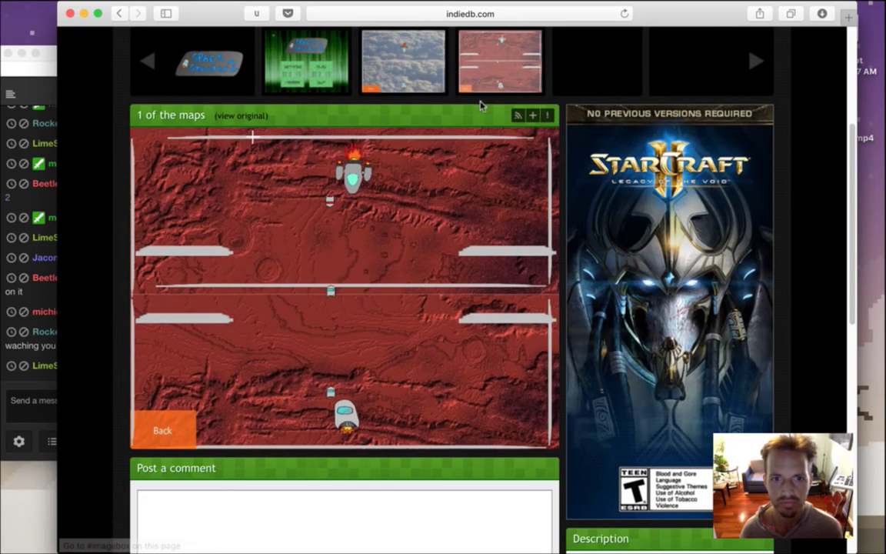
# Switch back to Photoshop and save the grass animation file
pyautogui.press('super+Tab')
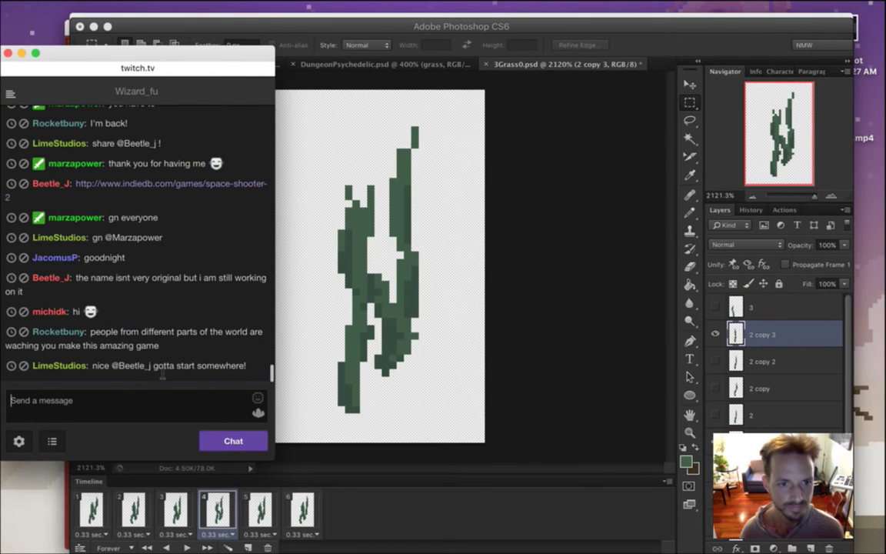
pyautogui.click(589, 48)
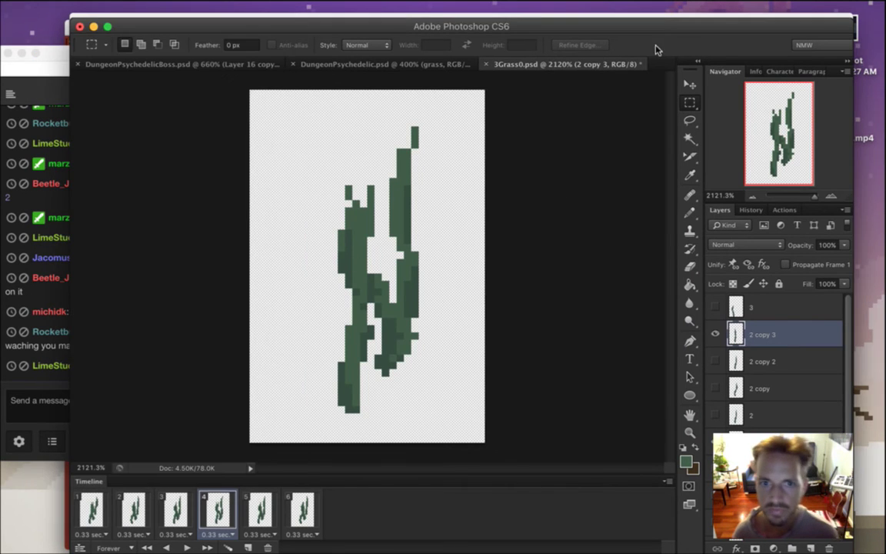
pyautogui.press('super+s')
# Compare frames 1 and 4 and check which blade layers belong to frame 1
pyautogui.click(92, 508)
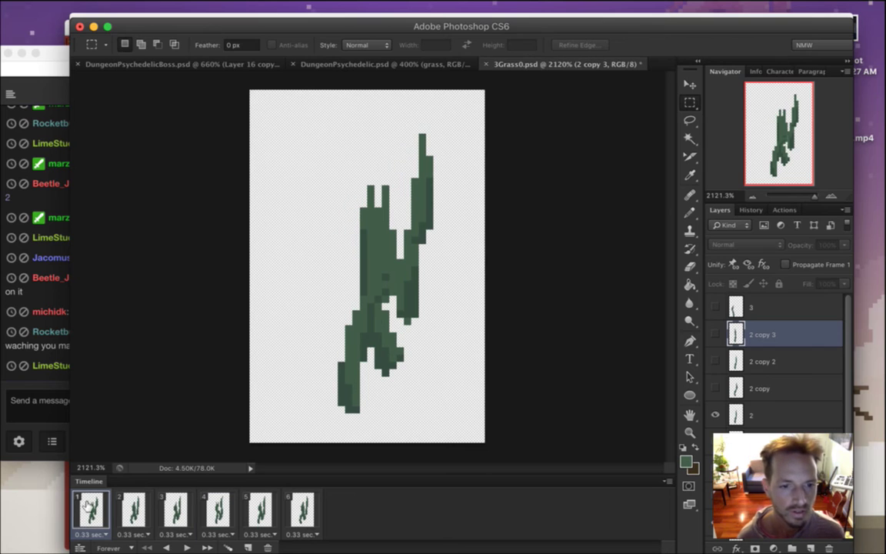
pyautogui.click(215, 508)
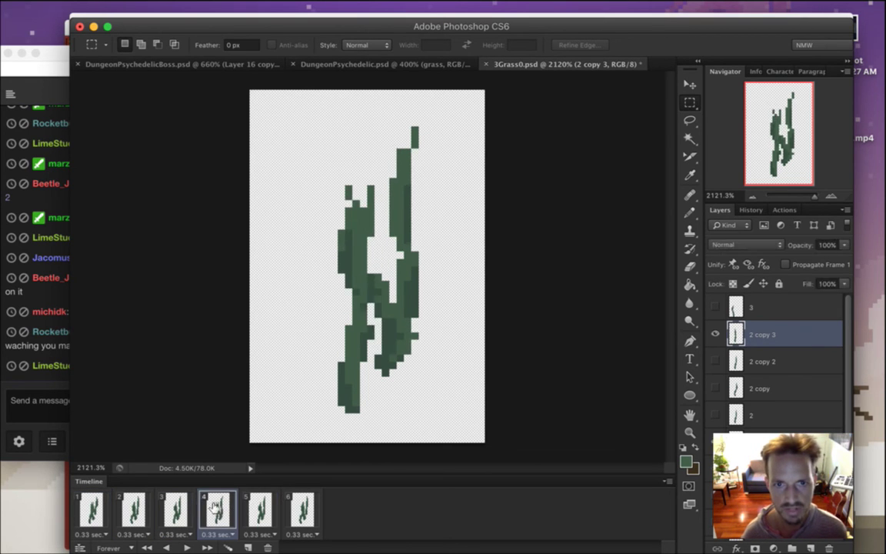
pyautogui.click(94, 506)
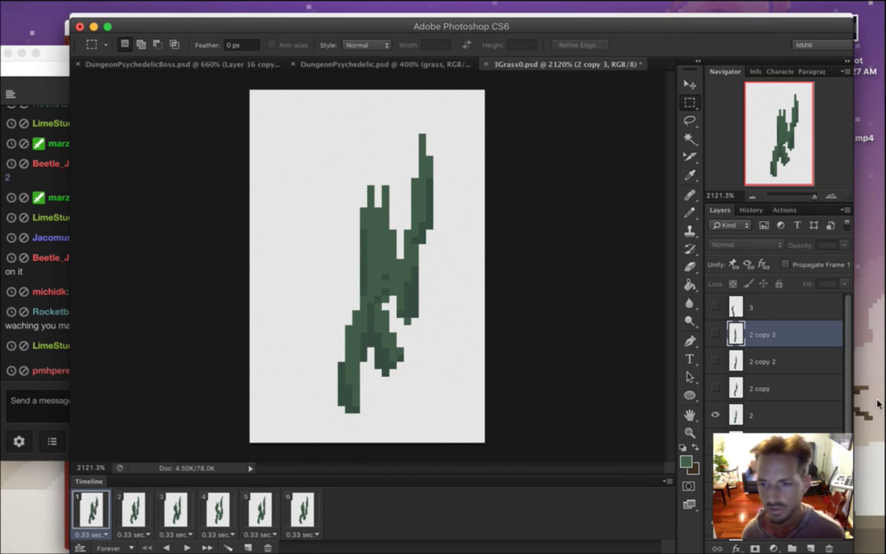
pyautogui.scroll(-4, 851, 413)
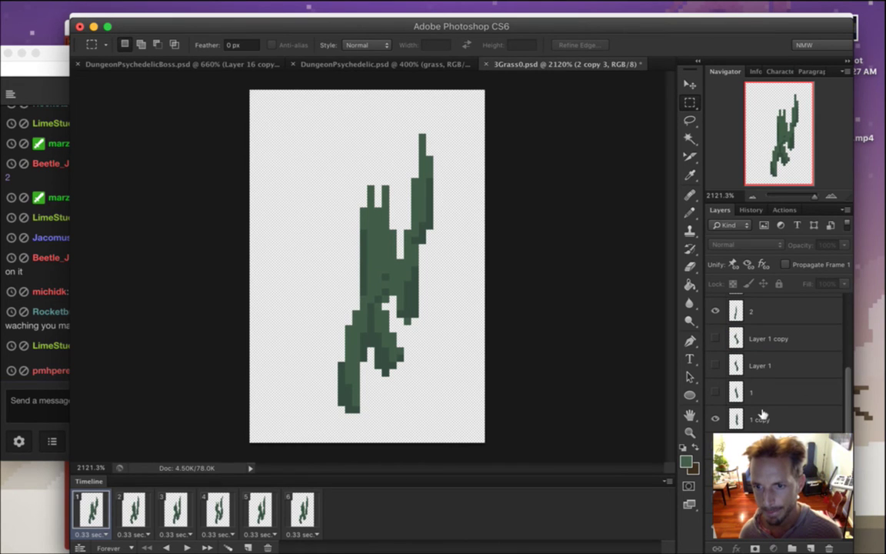
pyautogui.click(762, 417)
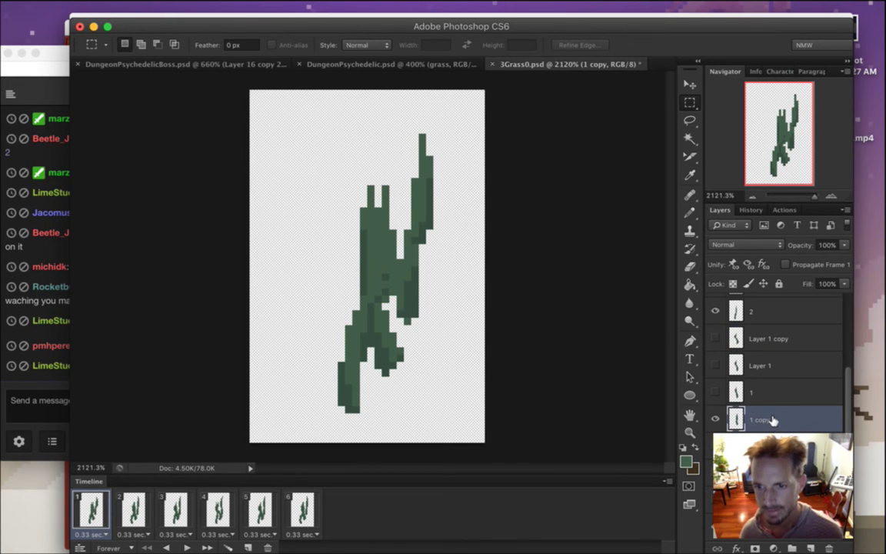
pyautogui.scroll(4, 850, 400)
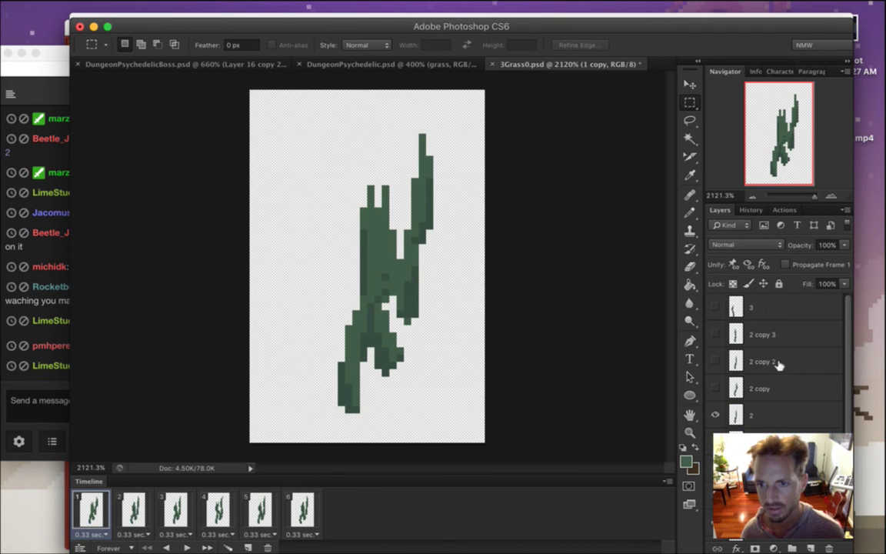
pyautogui.click(773, 347)
# Compare the blade positions in frames 1 and 2 by switching between them
pyautogui.click(128, 500)
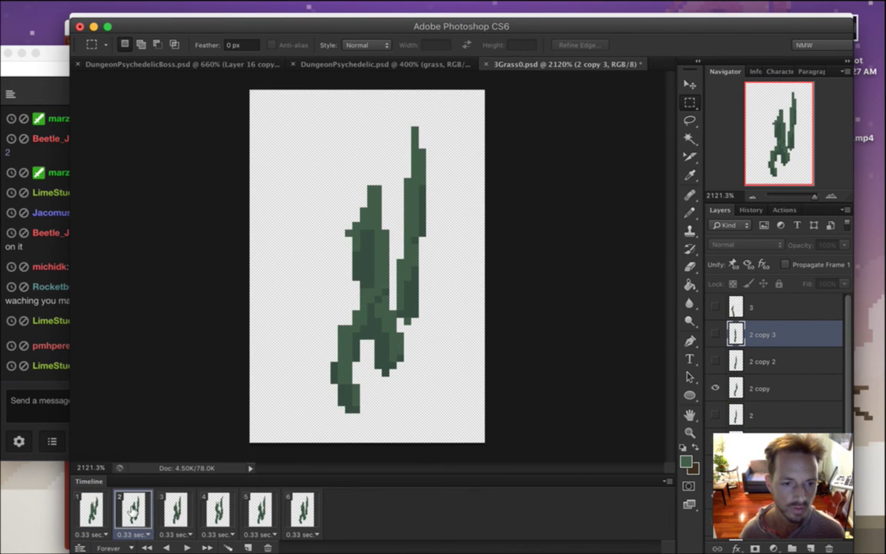
pyautogui.click(97, 514)
pyautogui.click(129, 510)
# In frame 1, shift the upper part of the blade on layer 2 one pixel left and deselect it
pyautogui.click(103, 508)
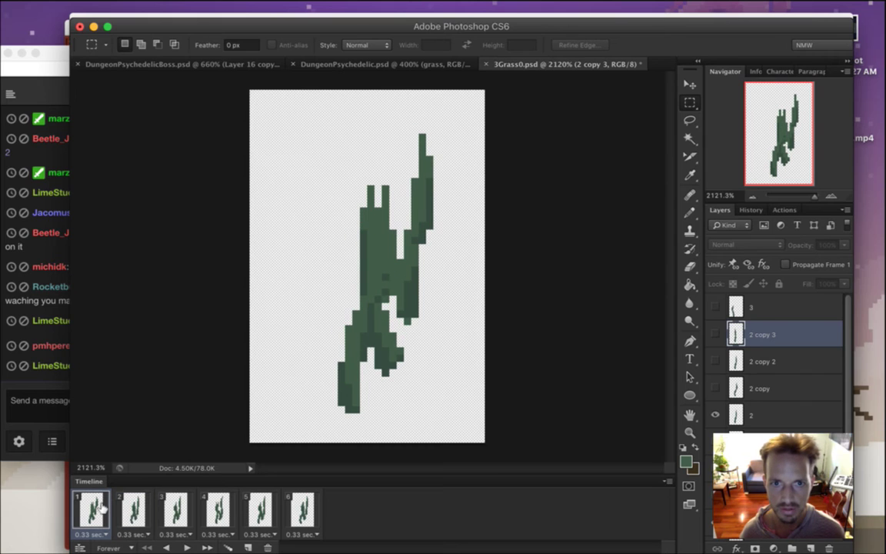
pyautogui.click(717, 414)
pyautogui.moveTo(316, 184); pyautogui.dragTo(411, 307)
pyautogui.press('v')
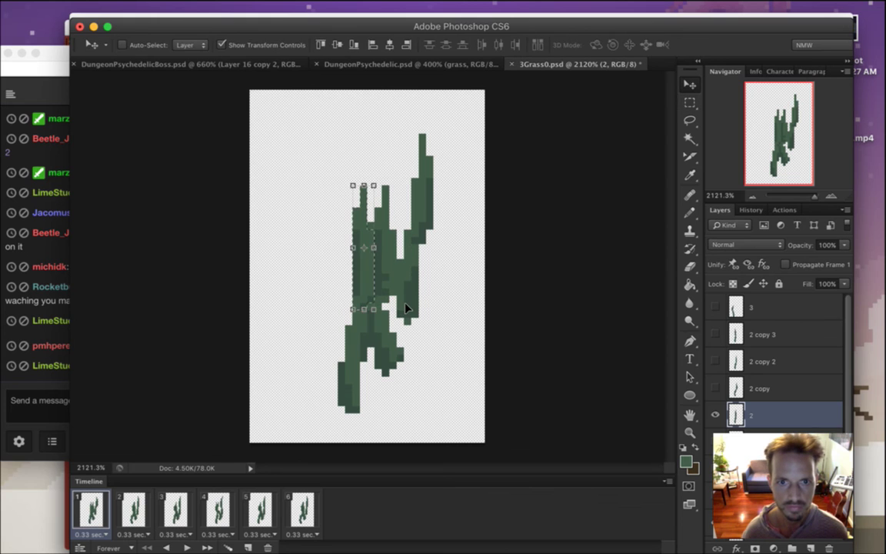
pyautogui.press('m')
pyautogui.press('super+d')
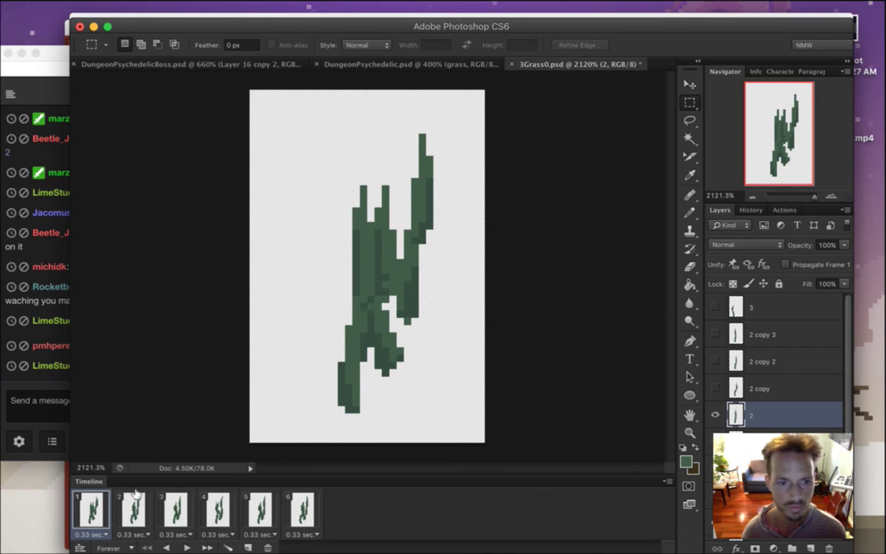
# In frame 2, shift the upper part of the middle blade on layer 2 copy one pixel left and deselect it
pyautogui.click(139, 511)
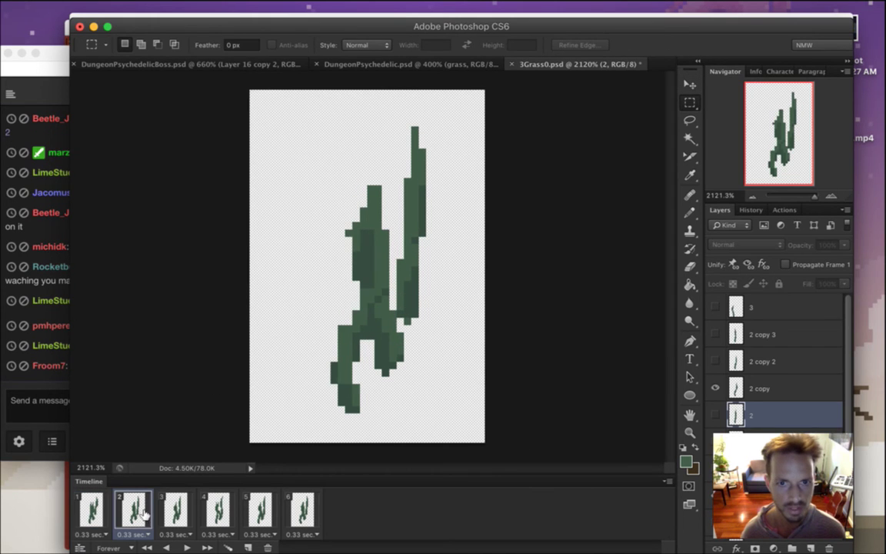
pyautogui.click(736, 389)
pyautogui.moveTo(300, 149); pyautogui.dragTo(429, 316)
pyautogui.press('v')
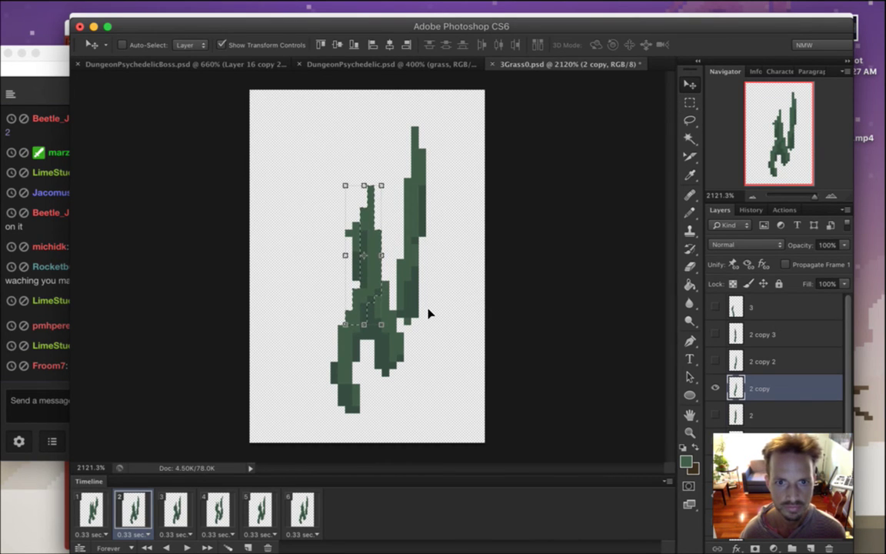
pyautogui.press('Left')
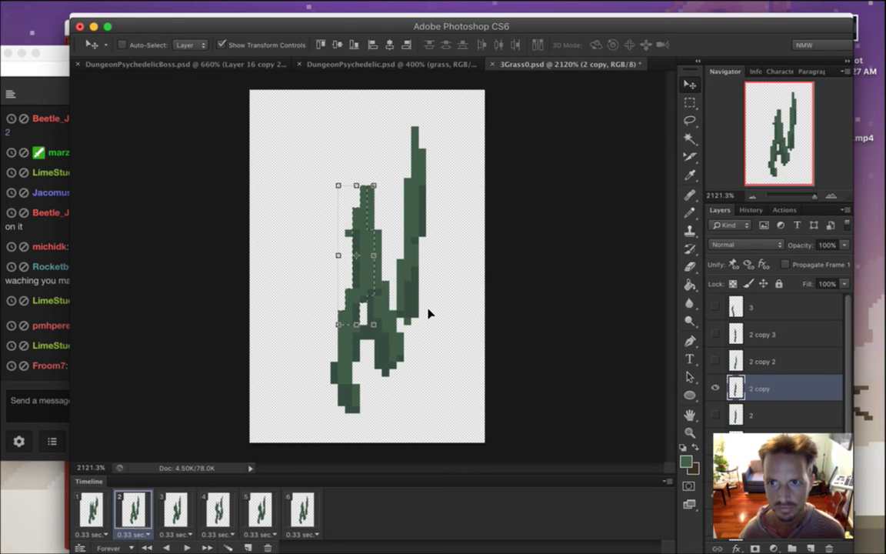
pyautogui.press('super+d')
pyautogui.press('m')
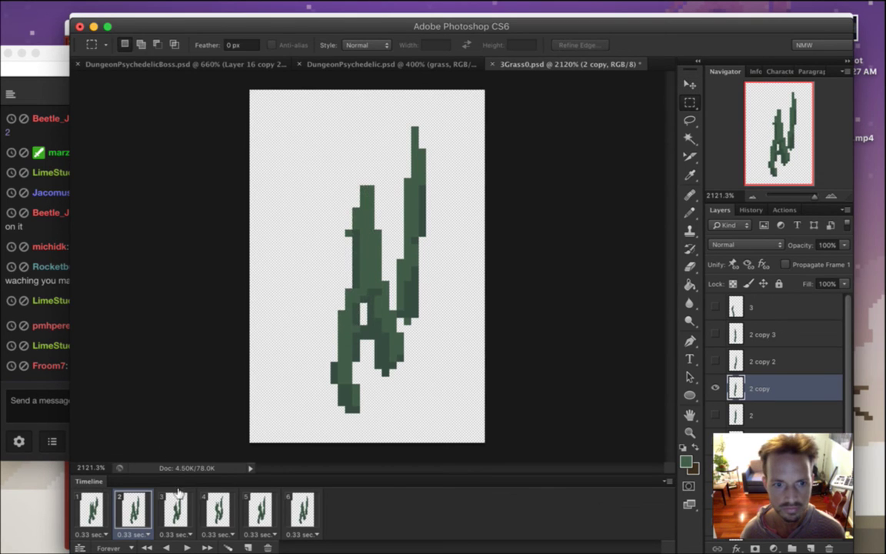
# In frame 3, shift the upper part of the blade on layer 2 copy 2 one pixel left and its top section one pixel further
pyautogui.click(177, 511)
pyautogui.click(757, 362)
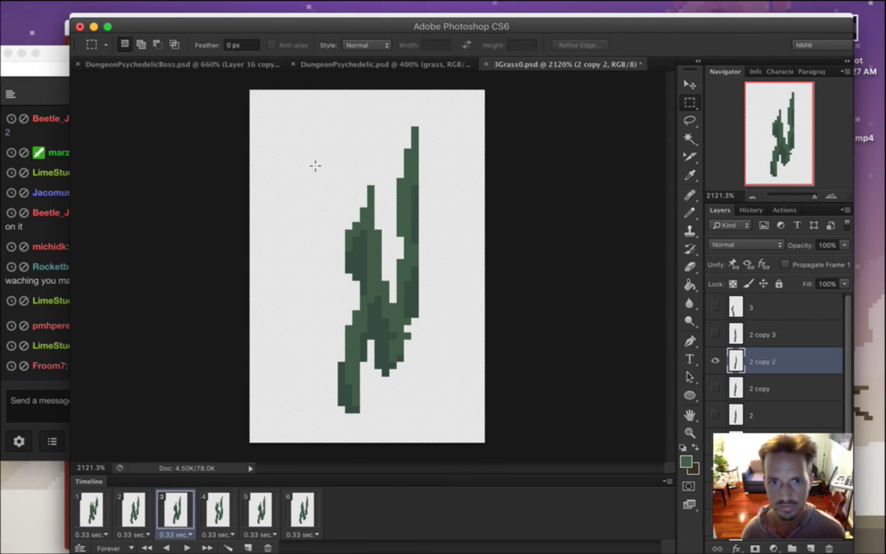
pyautogui.moveTo(302, 156); pyautogui.dragTo(344, 206)
pyautogui.moveTo(377, 267); pyautogui.dragTo(408, 323)
pyautogui.press('v')
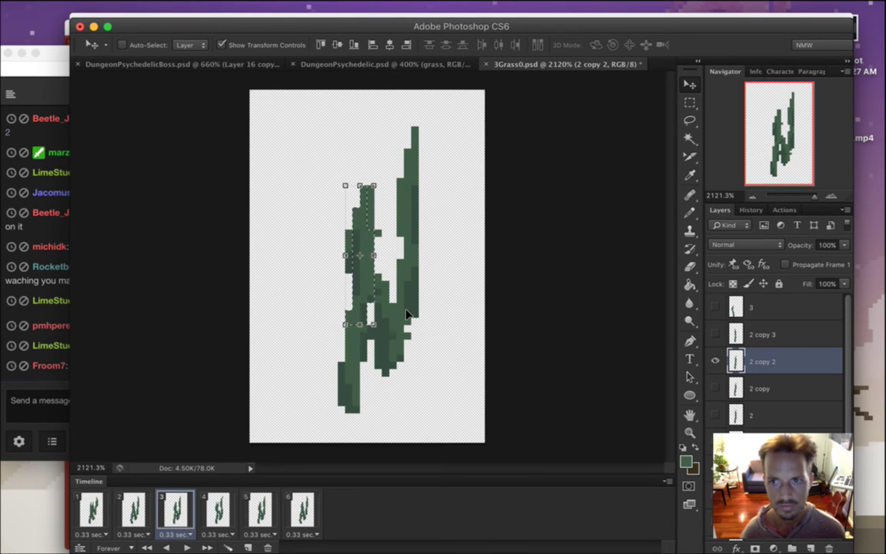
pyautogui.press('m')
pyautogui.moveTo(337, 157); pyautogui.dragTo(386, 257)
pyautogui.press('v')
pyautogui.press('m')
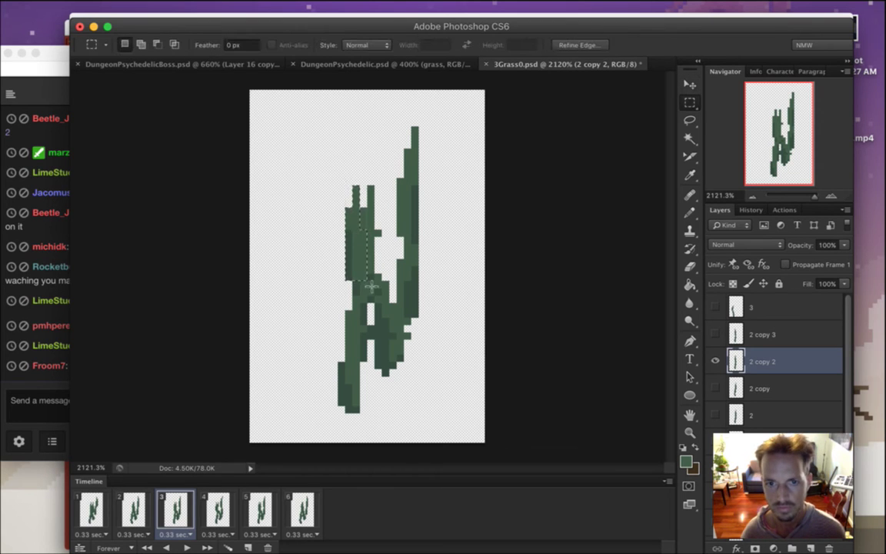
# Play the grass animation from frame 1 to check the blade motion and stop the playback
pyautogui.click(218, 514)
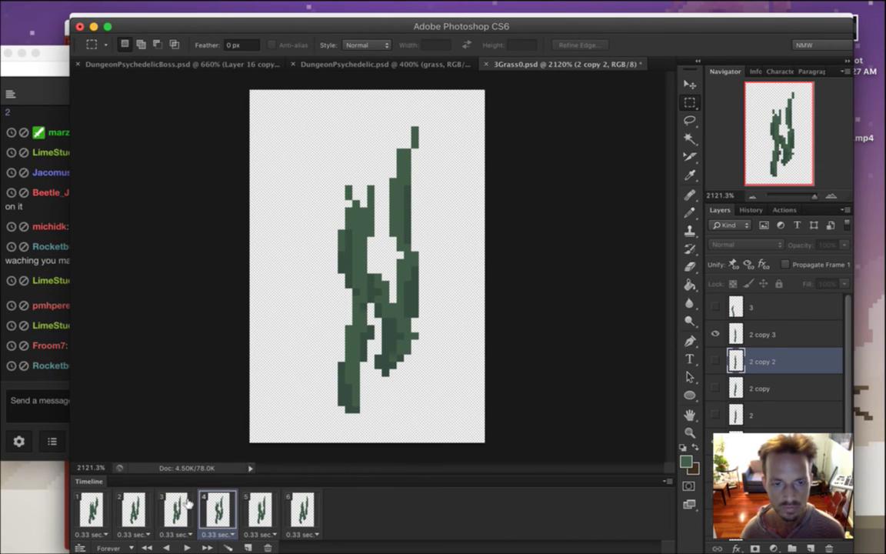
pyautogui.click(85, 511)
pyautogui.click(185, 546)
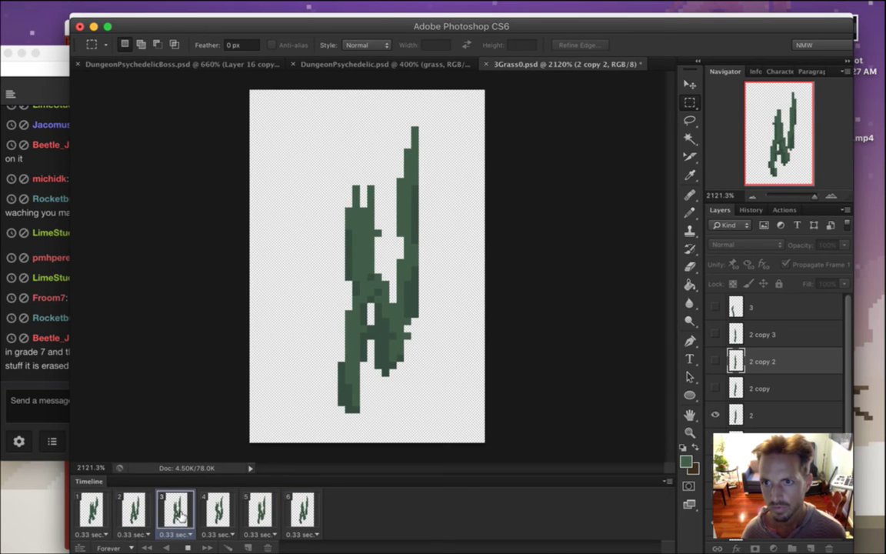
pyautogui.click(187, 546)
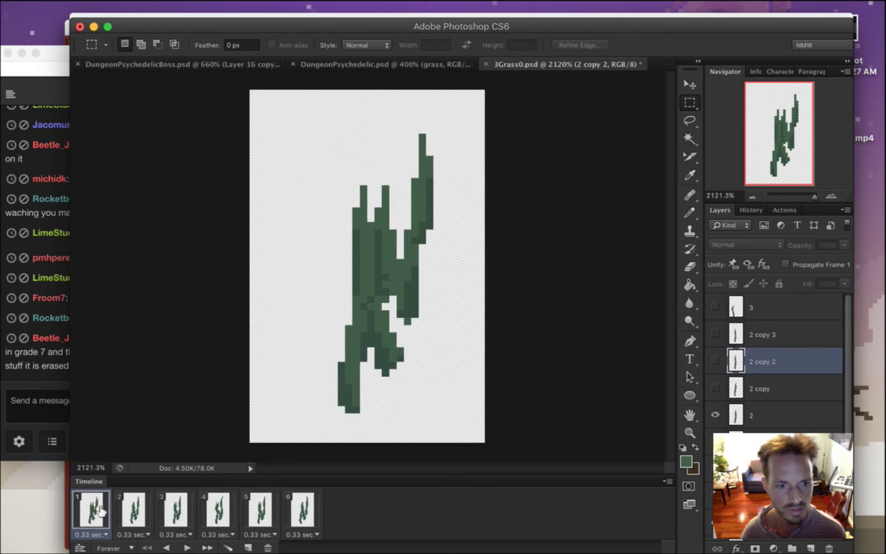
# Step through frames 2 to 6 and again through frames 1 to 3 to compare the blade positions
pyautogui.click(135, 514)
pyautogui.click(174, 515)
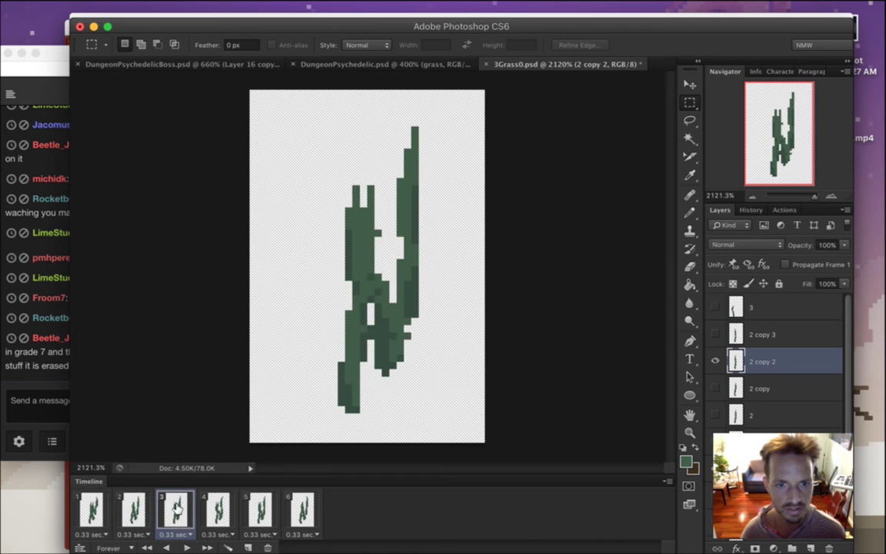
pyautogui.click(218, 510)
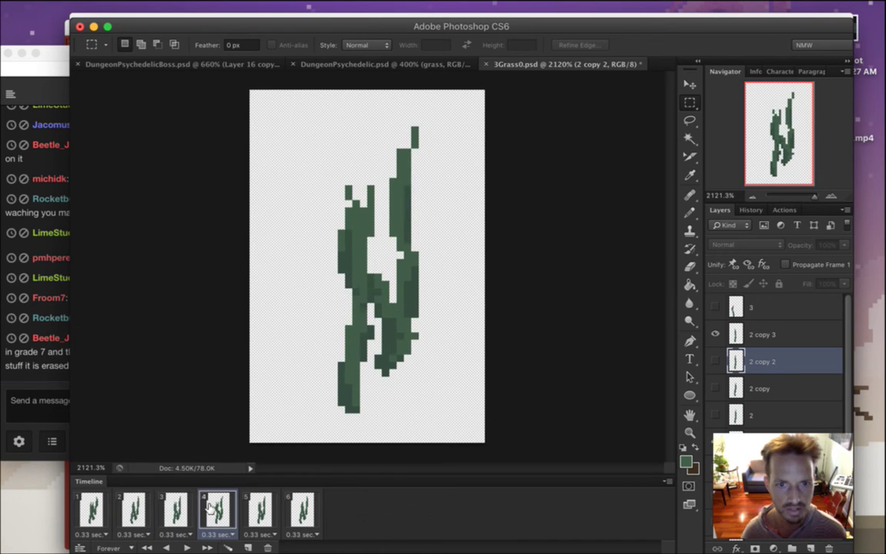
pyautogui.click(259, 511)
pyautogui.click(303, 512)
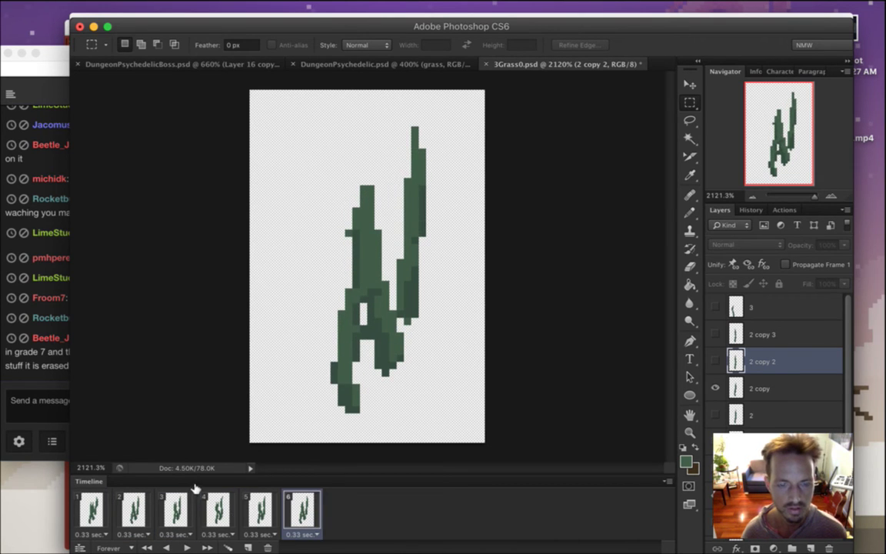
pyautogui.click(90, 501)
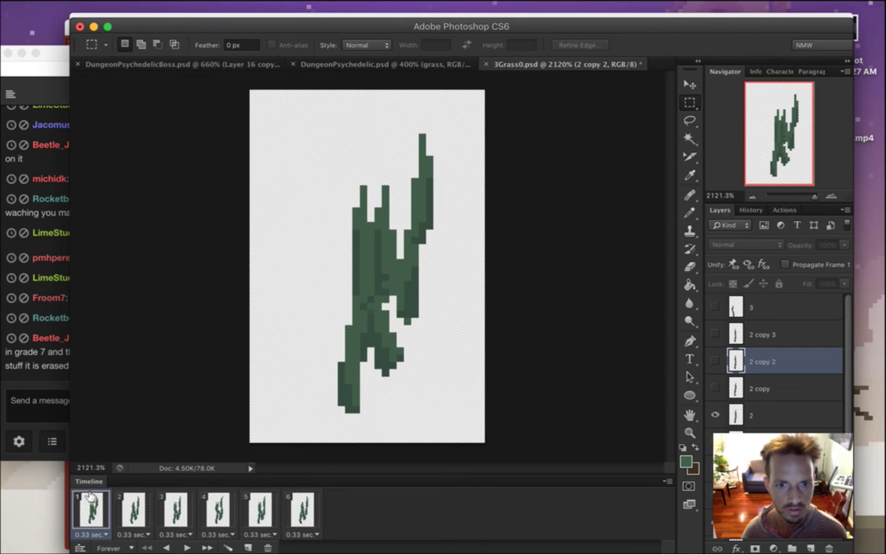
pyautogui.click(132, 501)
pyautogui.click(165, 504)
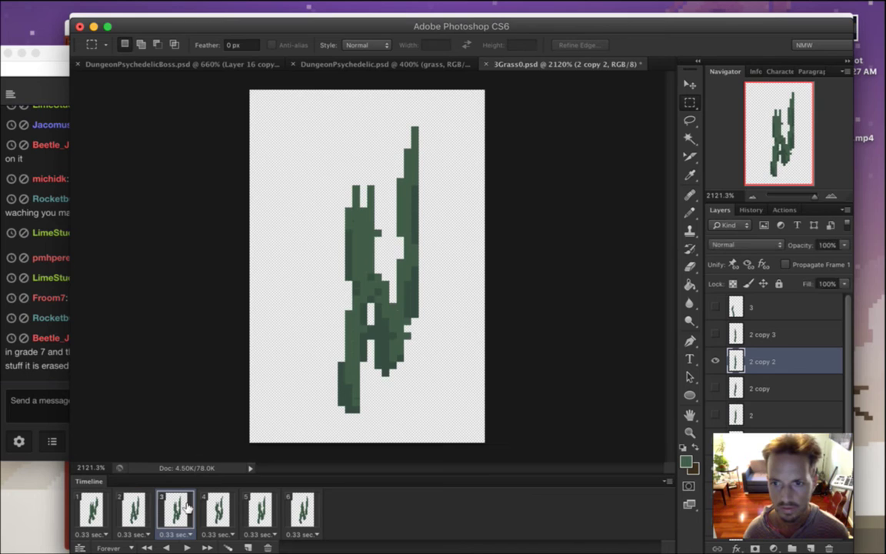
# In frame 2, shift the protruding strip near the base of the blade on layer 2 copy one pixel right
pyautogui.click(152, 502)
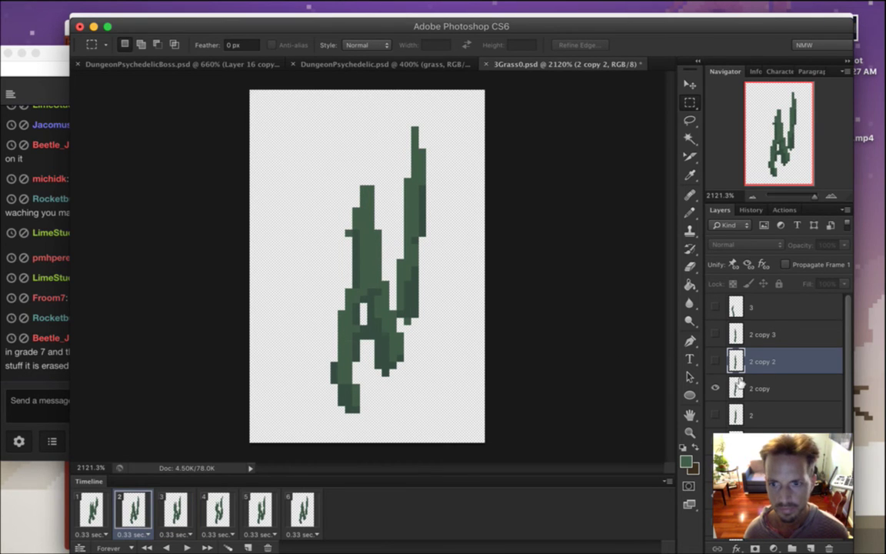
pyautogui.hotkey('alt', '[')
pyautogui.moveTo(336, 362); pyautogui.dragTo(360, 383)
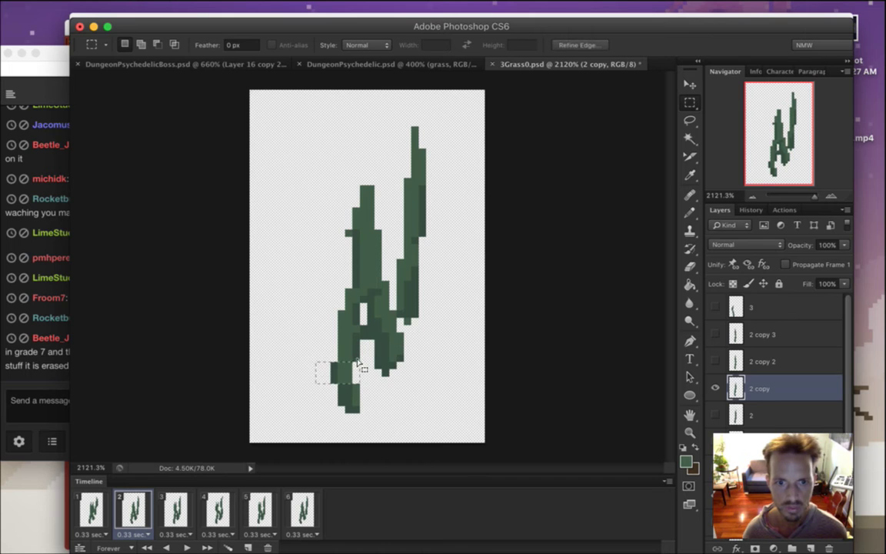
pyautogui.press('v')
pyautogui.press('m')
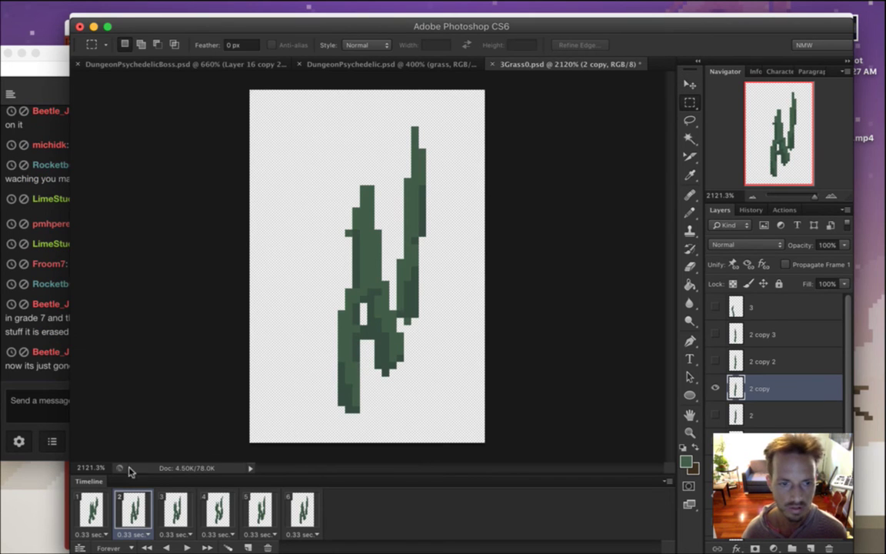
# Replay the animation from frame 1 to check the corrected blade base, and return to frame 1
pyautogui.click(91, 510)
pyautogui.click(188, 547)
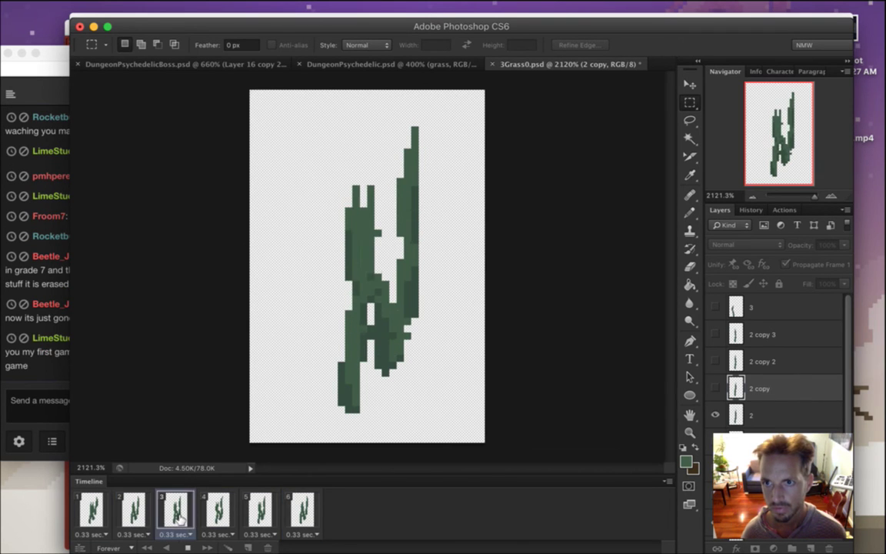
pyautogui.click(92, 508)
# Switch to the Twitch chat and read the latest messages about the viewers' first games
pyautogui.click(35, 372)
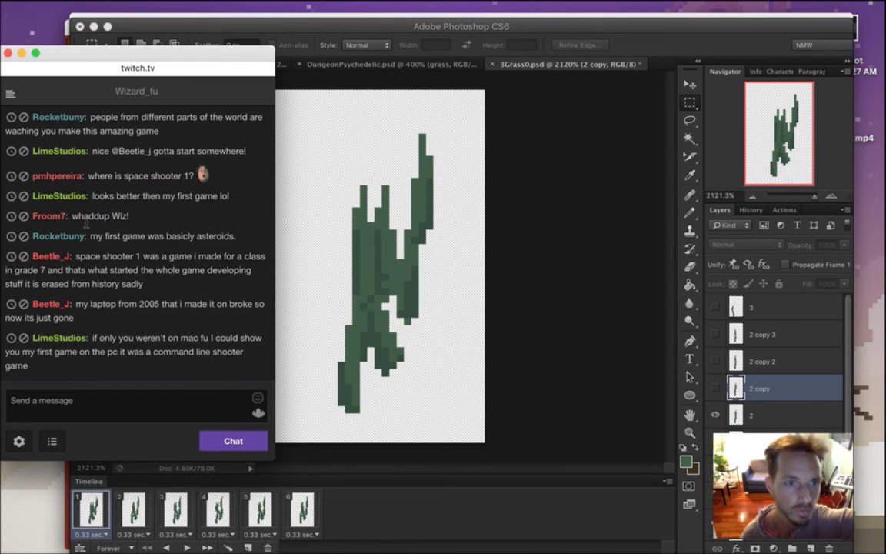
pyautogui.moveTo(88, 216); pyautogui.dragTo(109, 219)
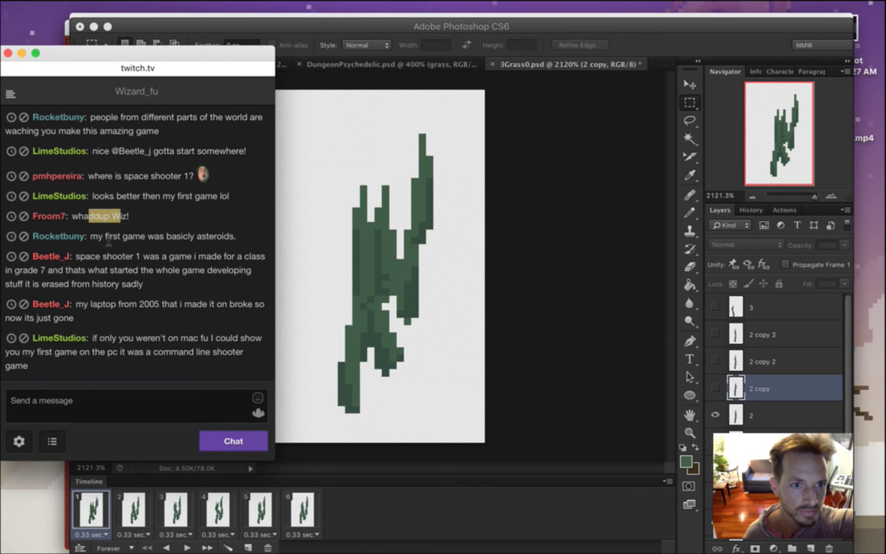
pyautogui.moveTo(109, 239); pyautogui.dragTo(207, 247)
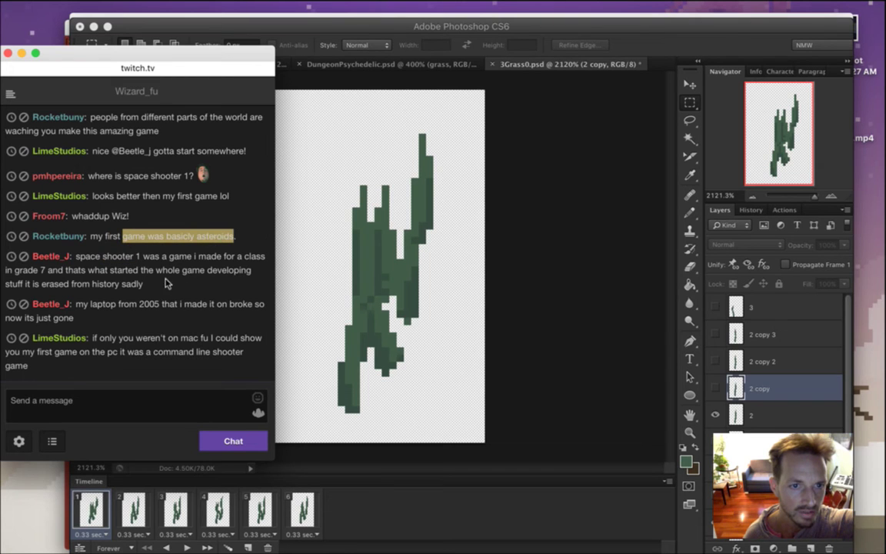
pyautogui.click(91, 264)
pyautogui.moveTo(107, 257); pyautogui.dragTo(143, 322)
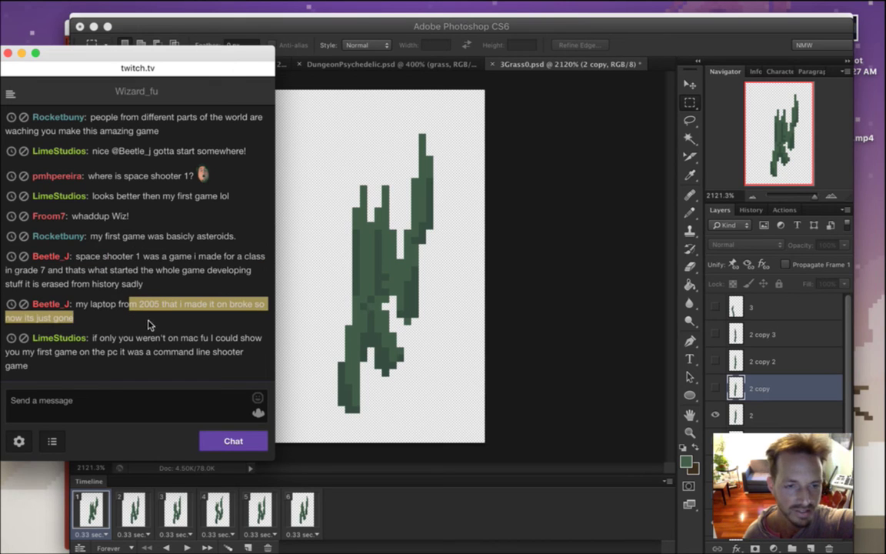
pyautogui.click(151, 348)
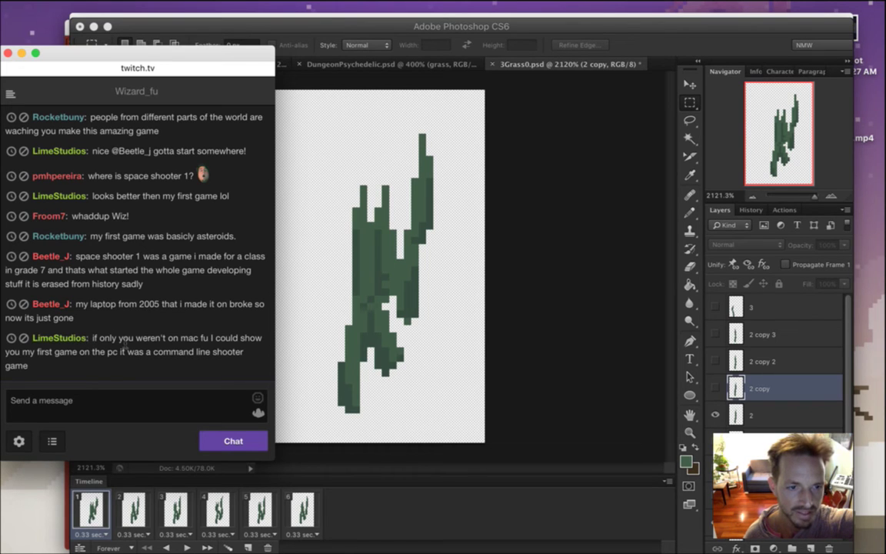
pyautogui.moveTo(142, 342); pyautogui.dragTo(168, 366)
pyautogui.click(170, 374)
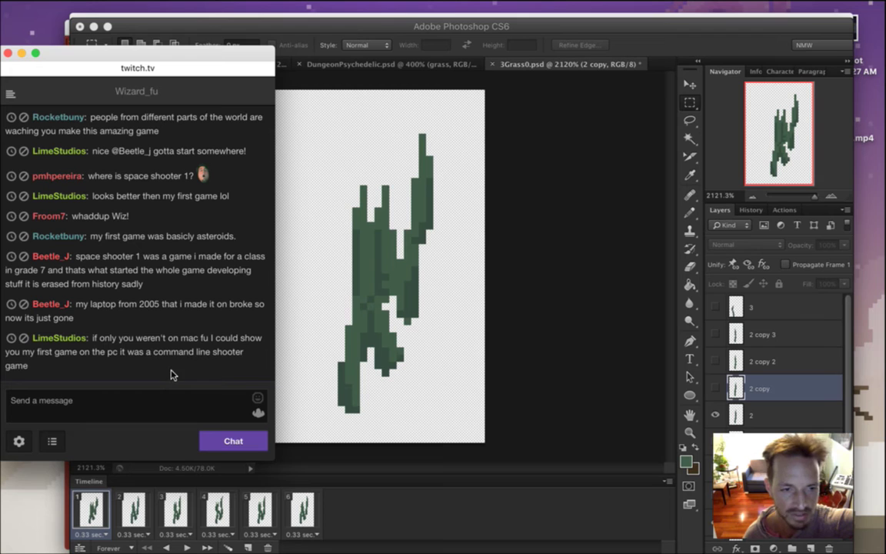
# Save the grass animation file in Photoshop and return to the Twitch chat to reread the message about the broken laptop
pyautogui.click(628, 48)
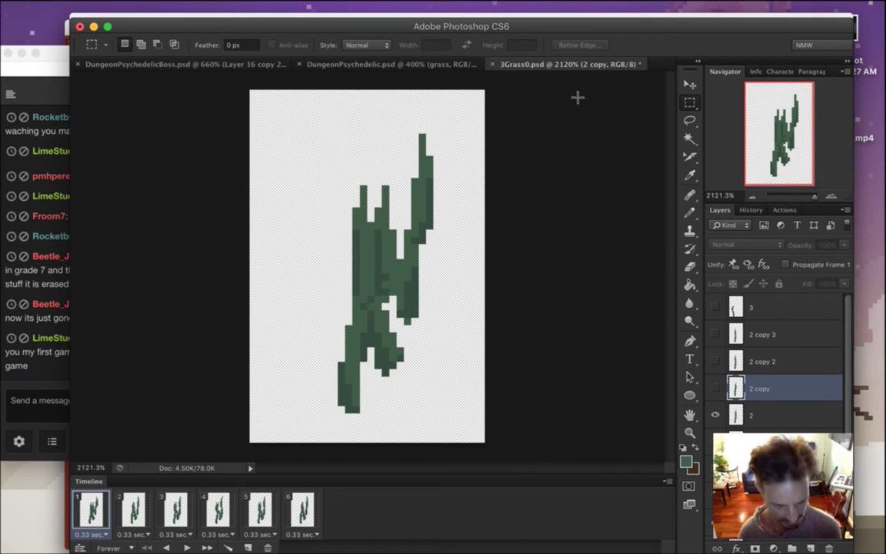
pyautogui.click(18, 375)
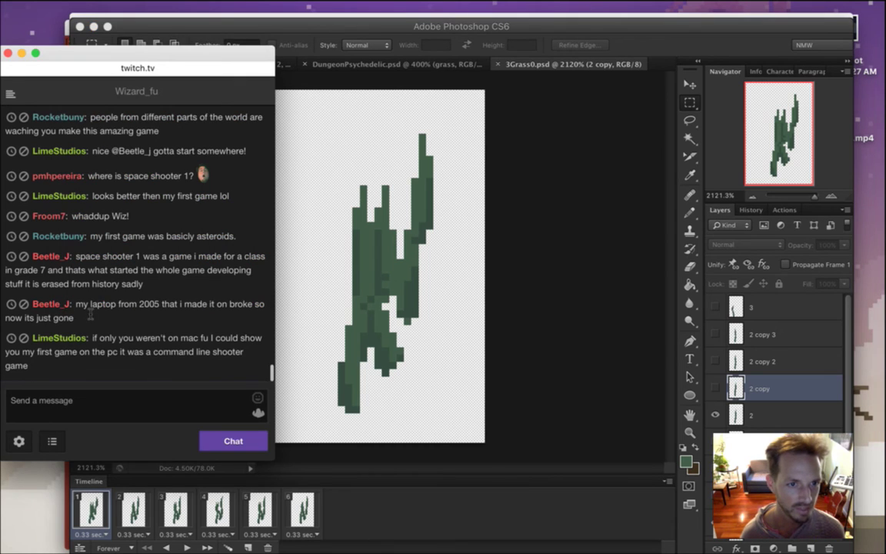
pyautogui.moveTo(90, 312); pyautogui.dragTo(107, 319)
pyautogui.click(127, 318)
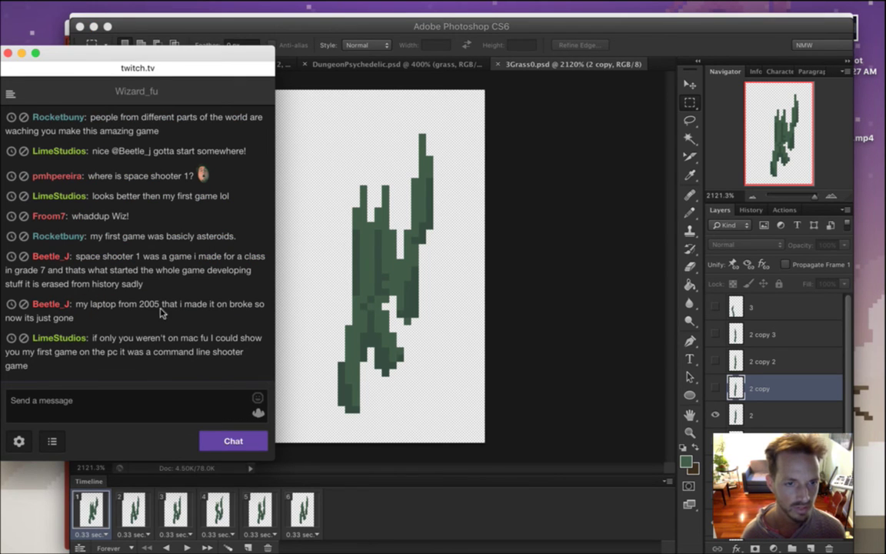
# Switch back to Photoshop and compare frames 1 and 2 of the grass animation
pyautogui.click(628, 48)
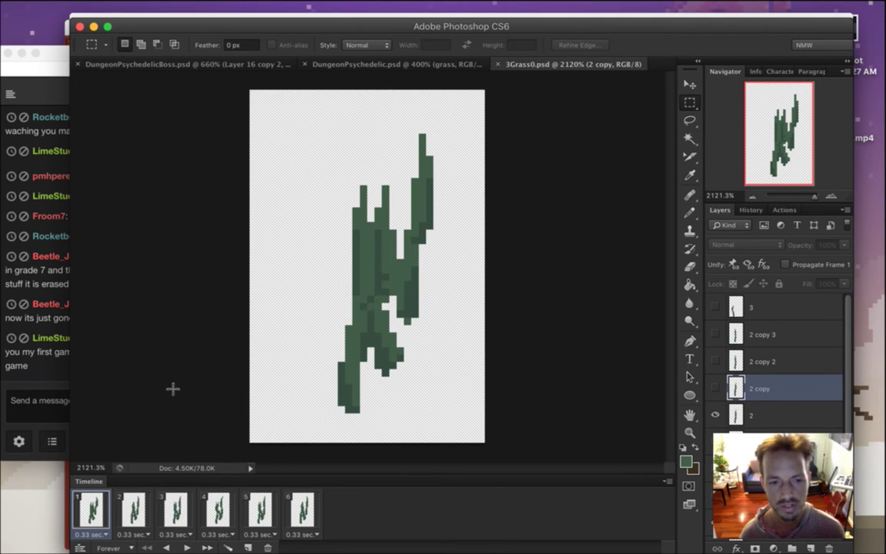
pyautogui.click(133, 509)
pyautogui.click(93, 509)
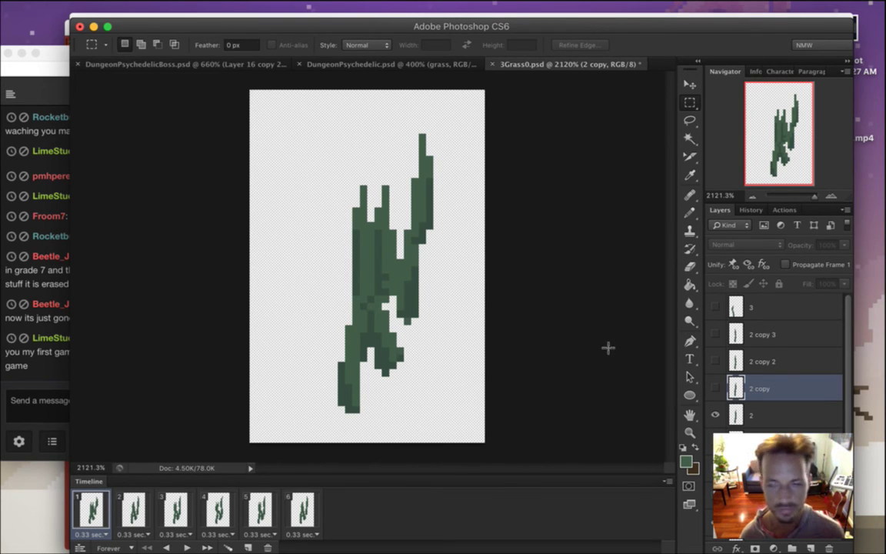
# Show layer 3 in frame 1 and duplicate it to get three copies, deleting the surplus one
pyautogui.click(716, 307)
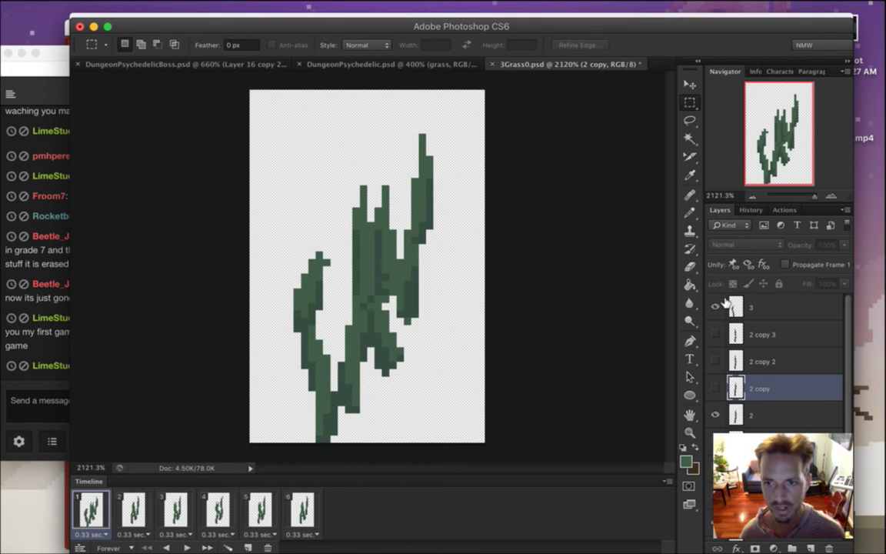
pyautogui.click(734, 308)
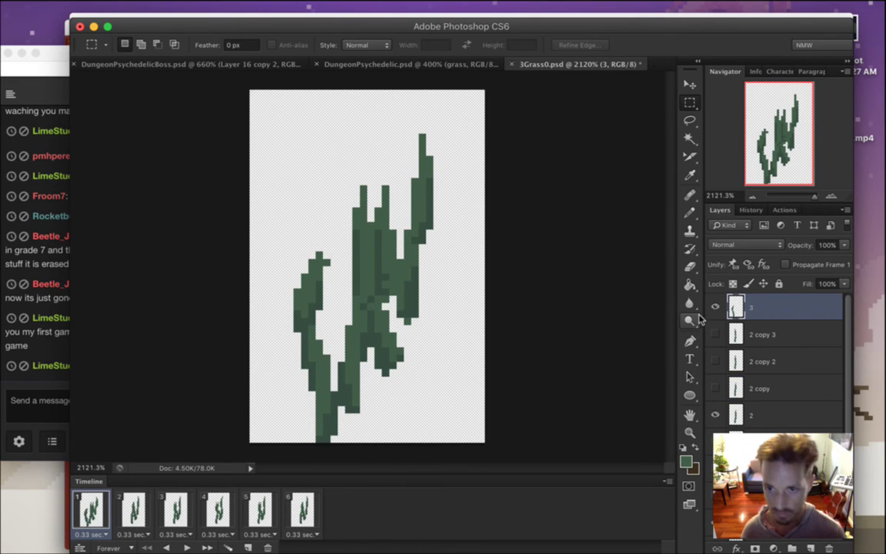
pyautogui.press('super+j')
pyautogui.press('super+j')
pyautogui.press('super+j')
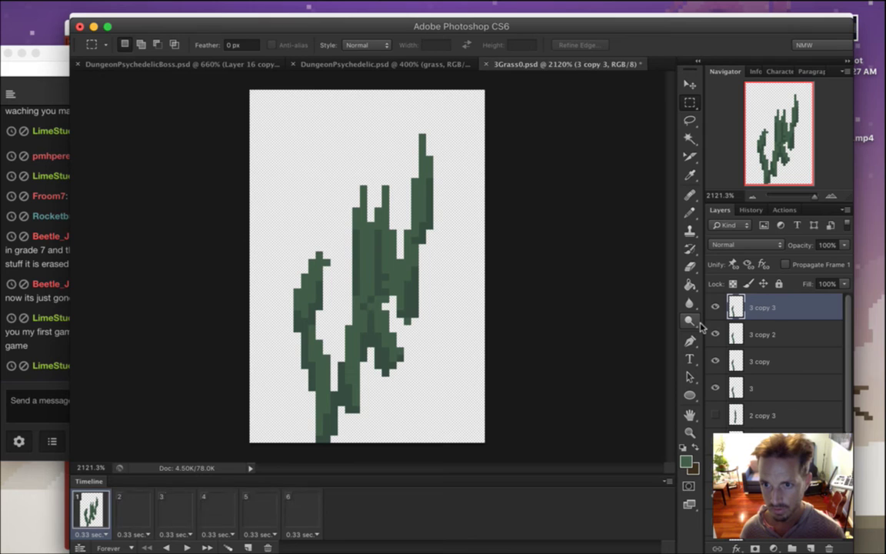
pyautogui.press('super+j')
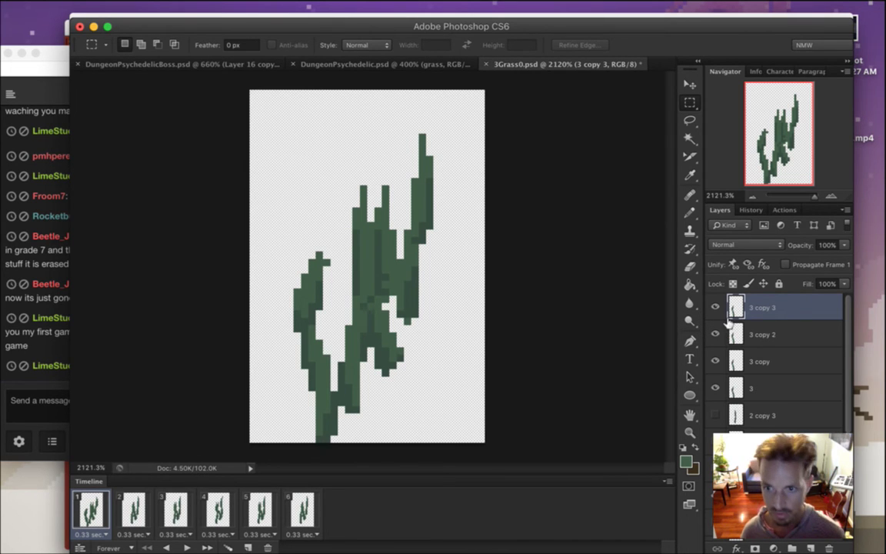
pyautogui.press('Delete')
# Select layer 3, hide its three copies in frame 1 and save the file
pyautogui.click(763, 389)
pyautogui.moveTo(715, 361); pyautogui.dragTo(715, 307)
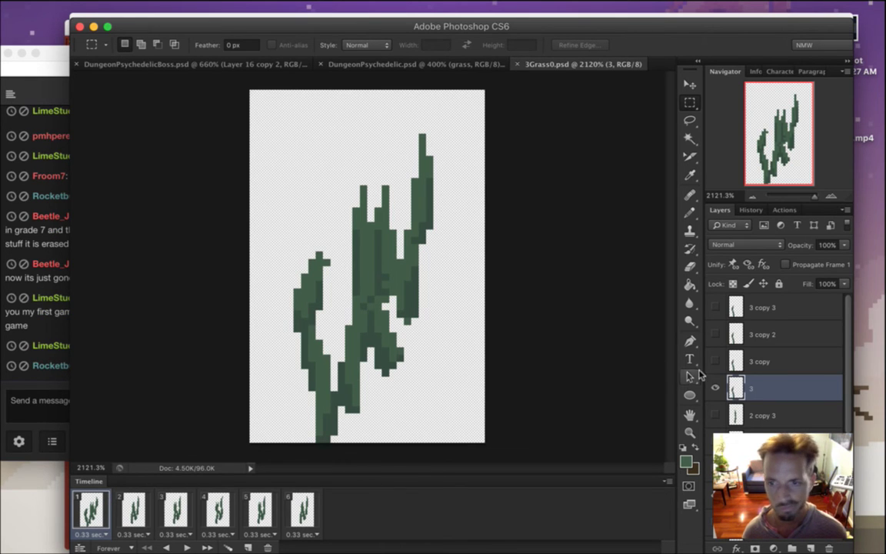
# Show layer 3 copy in frame 2, 3 copy 2 in frame 3 and 3 copy 3 in frame 4
pyautogui.click(140, 508)
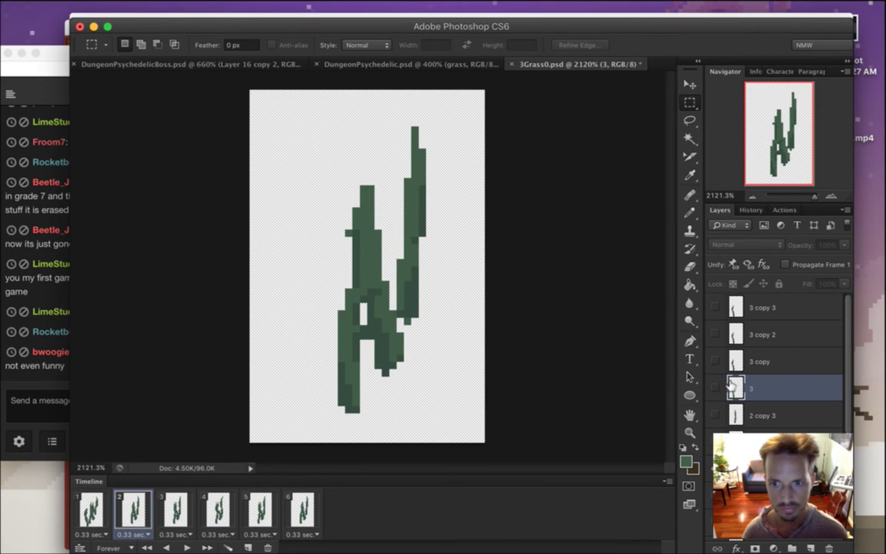
pyautogui.click(176, 509)
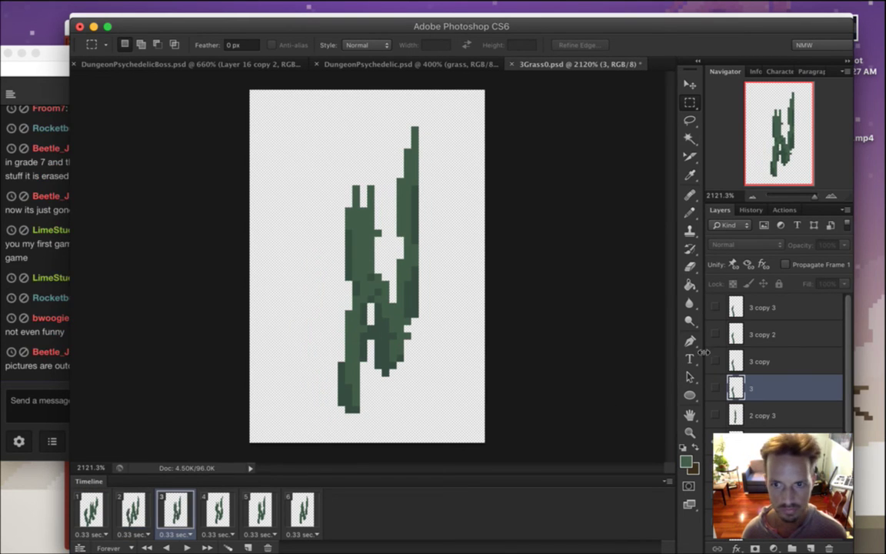
pyautogui.click(716, 331)
pyautogui.click(217, 509)
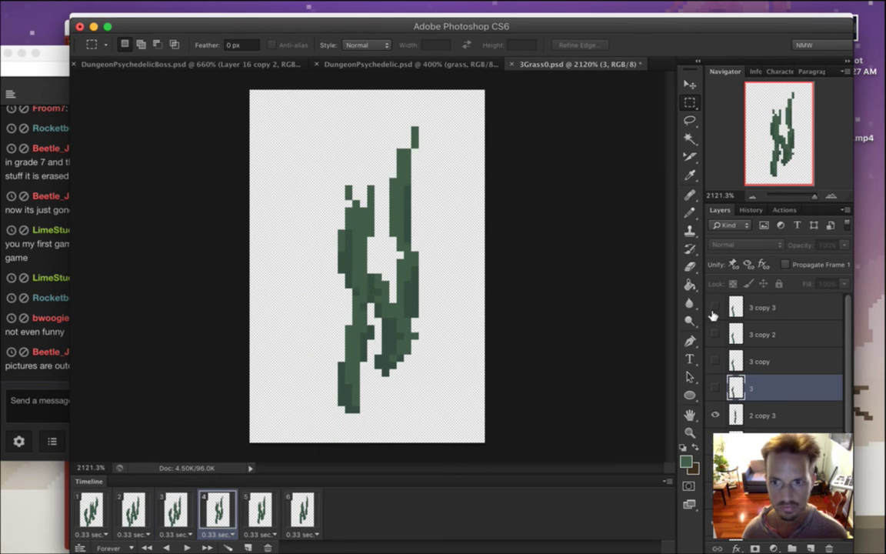
pyautogui.click(716, 307)
# Show only layer 3 copy 2 of the blade 3 layers in frame 5 and only 3 copy in frame 6
pyautogui.click(260, 509)
pyautogui.click(715, 307)
pyautogui.click(715, 334)
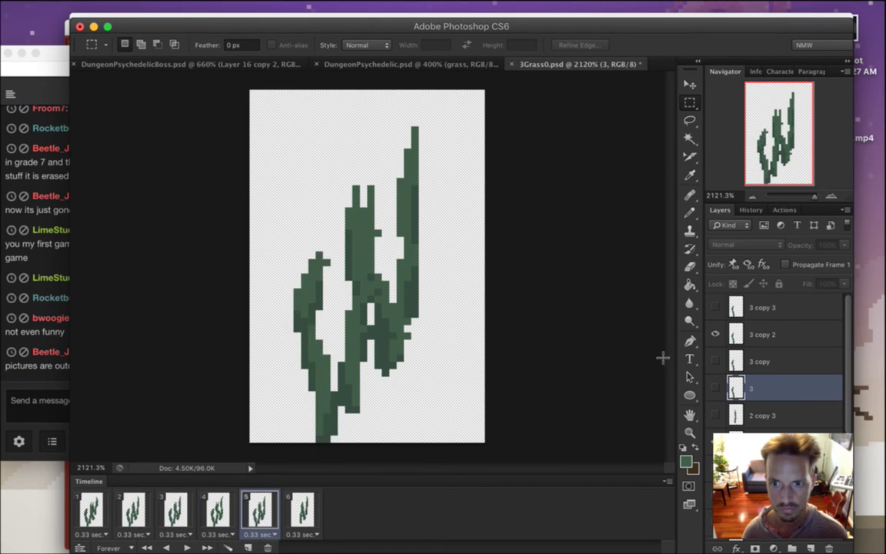
pyautogui.click(302, 509)
pyautogui.click(716, 361)
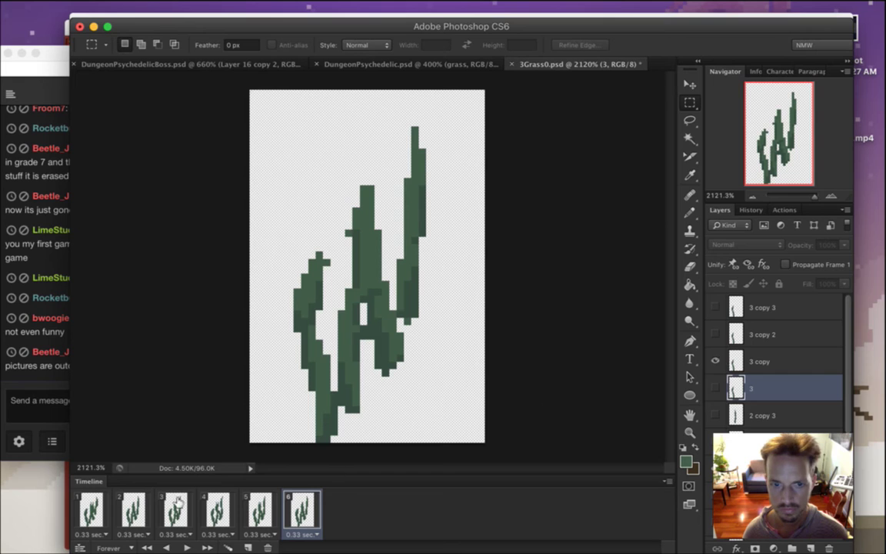
# Compare frames 1 and 2 of the grass animation and save the file
pyautogui.click(133, 509)
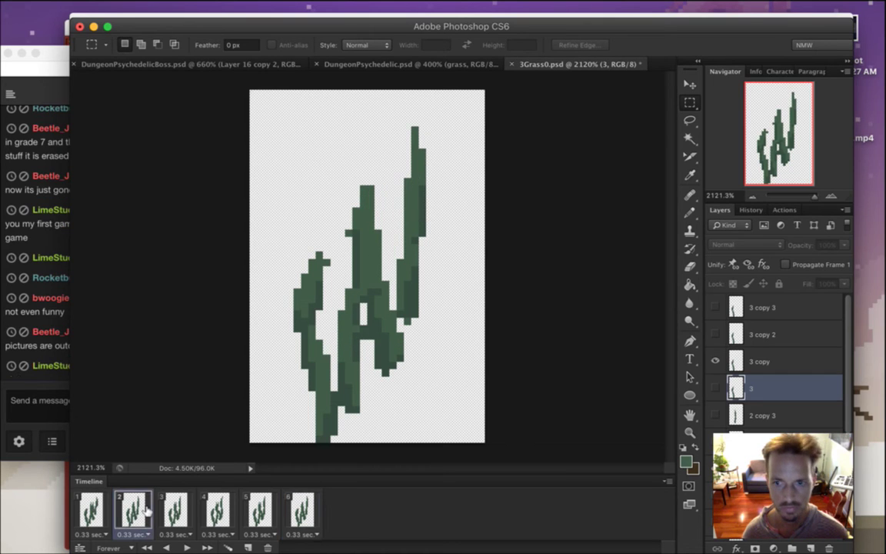
pyautogui.click(90, 510)
pyautogui.click(131, 509)
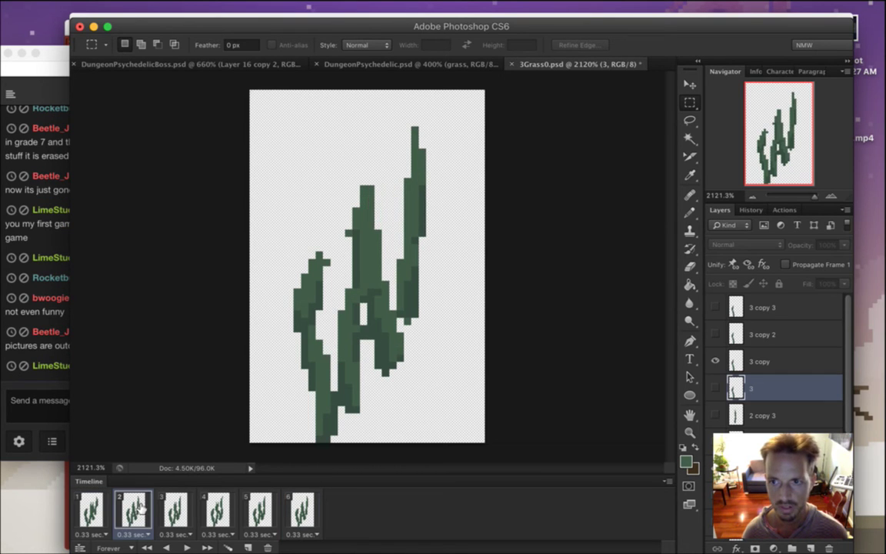
pyautogui.click(95, 512)
# Switch to the Twitch chat and read the messages about the first game, lost lines of code and GitHub
pyautogui.click(35, 283)
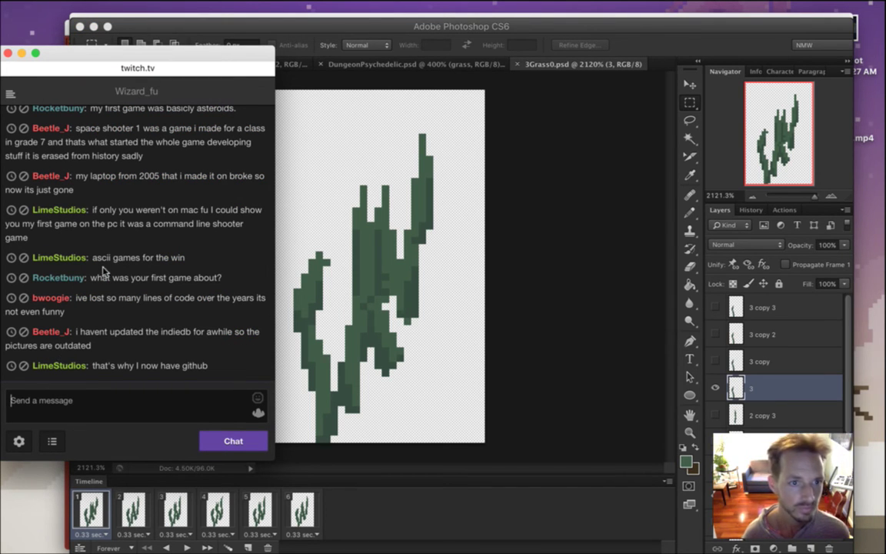
pyautogui.moveTo(103, 259); pyautogui.dragTo(185, 285)
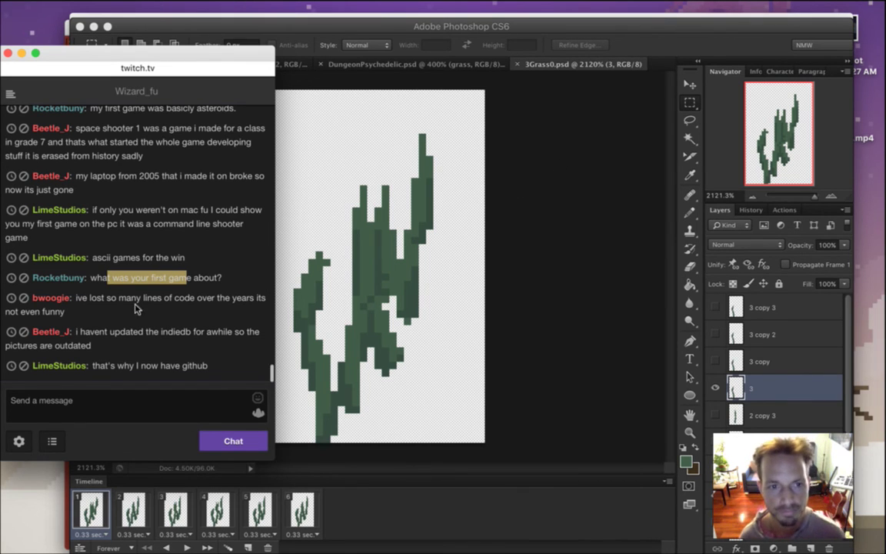
pyautogui.click(90, 306)
pyautogui.moveTo(89, 306); pyautogui.dragTo(130, 314)
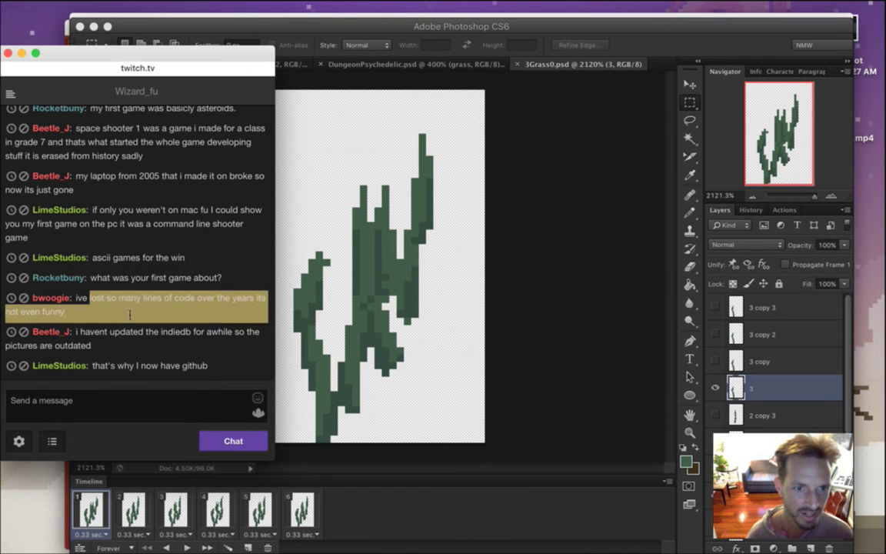
pyautogui.click(135, 312)
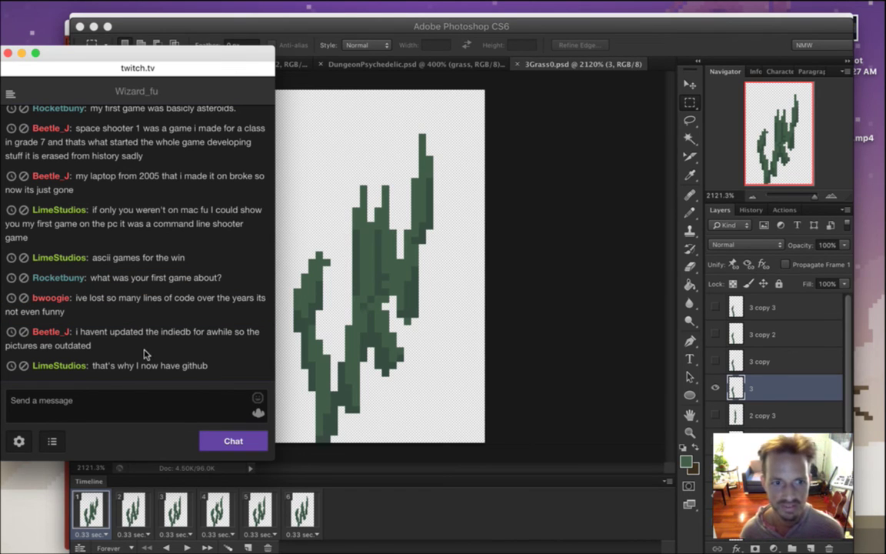
pyautogui.moveTo(115, 366); pyautogui.dragTo(189, 370)
pyautogui.click(188, 370)
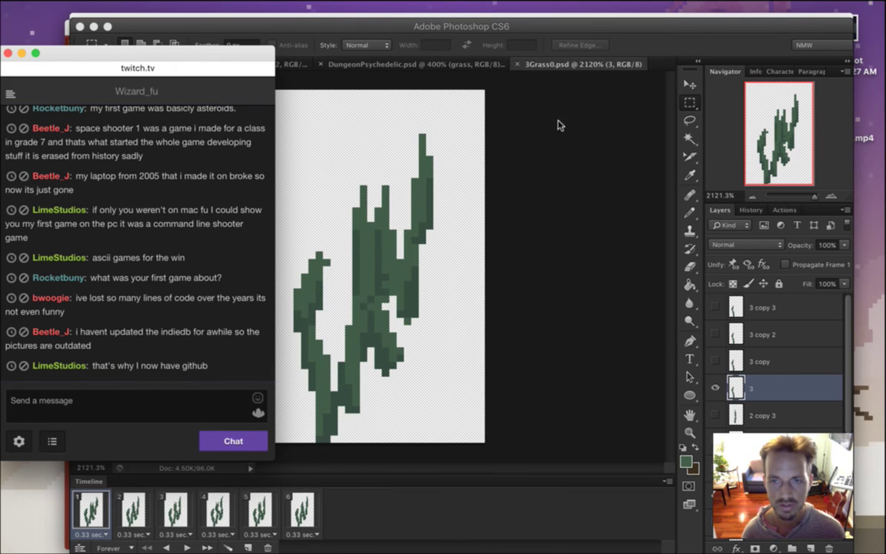
# Return to Photoshop and shift the upper part of layer 3 copy one pixel right in frame 2, then clear the selection
pyautogui.click(637, 44)
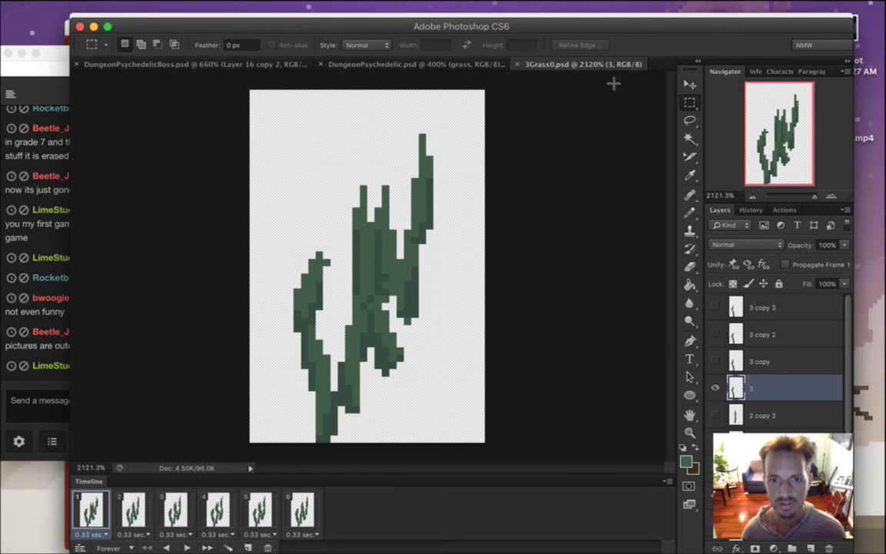
pyautogui.click(132, 504)
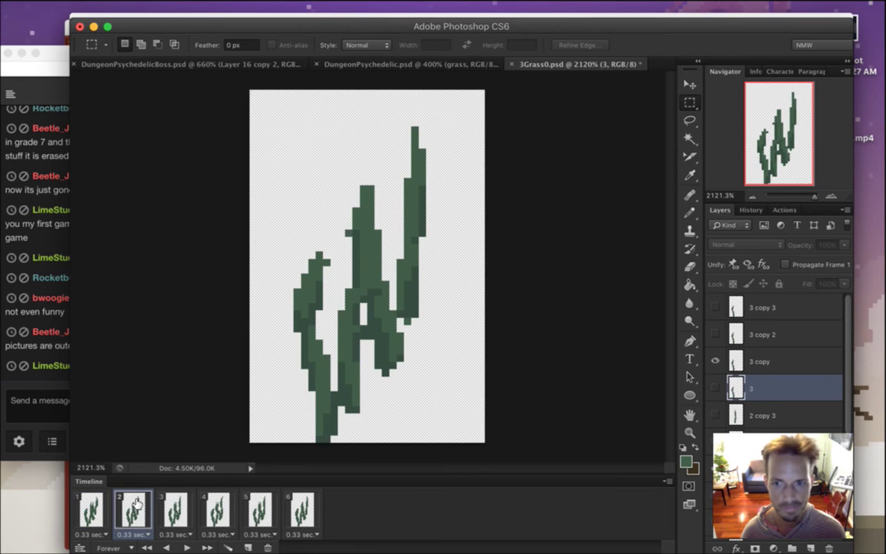
pyautogui.hotkey('alt', ']')
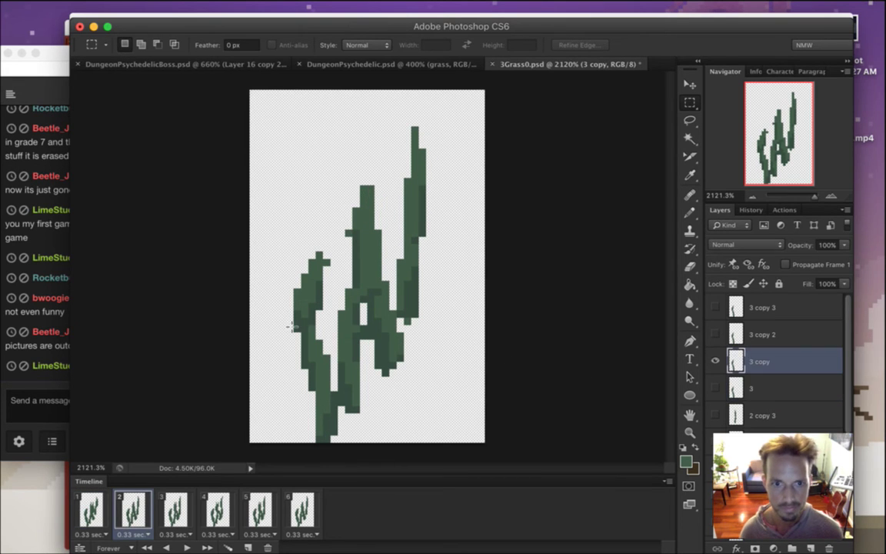
pyautogui.moveTo(264, 228); pyautogui.dragTo(330, 340)
pyautogui.press('v')
pyautogui.press('Right')
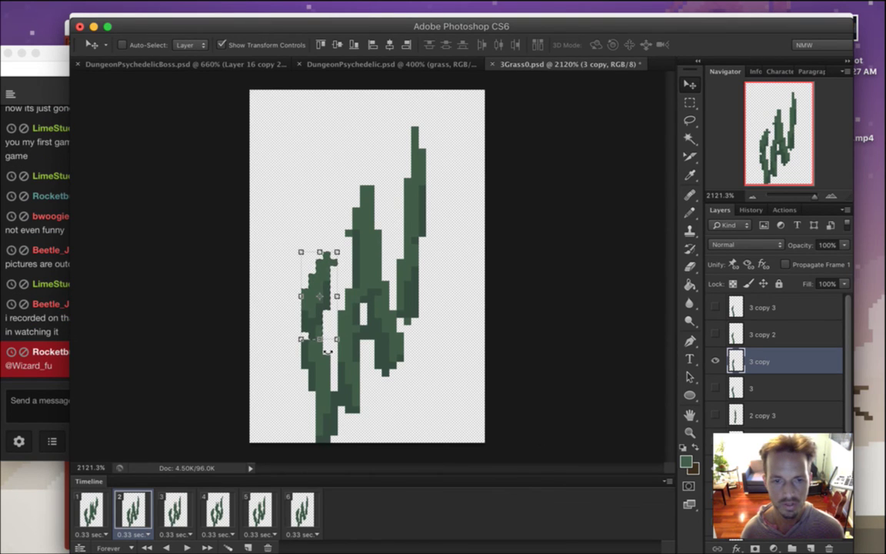
pyautogui.press('m')
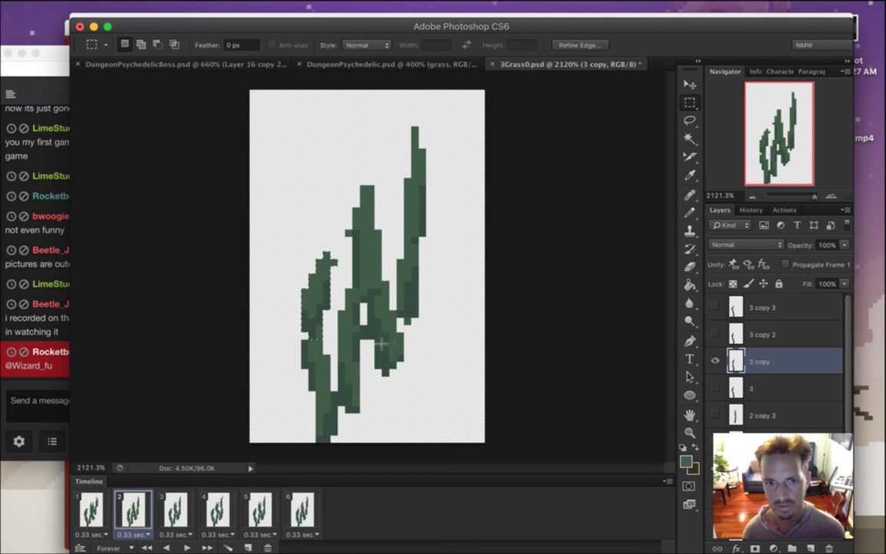
pyautogui.press('super+d')
# Clean up the blade's outer edge below the shifted part by erasing protruding pixels and repainting in dark green, and save the file
pyautogui.press('e')
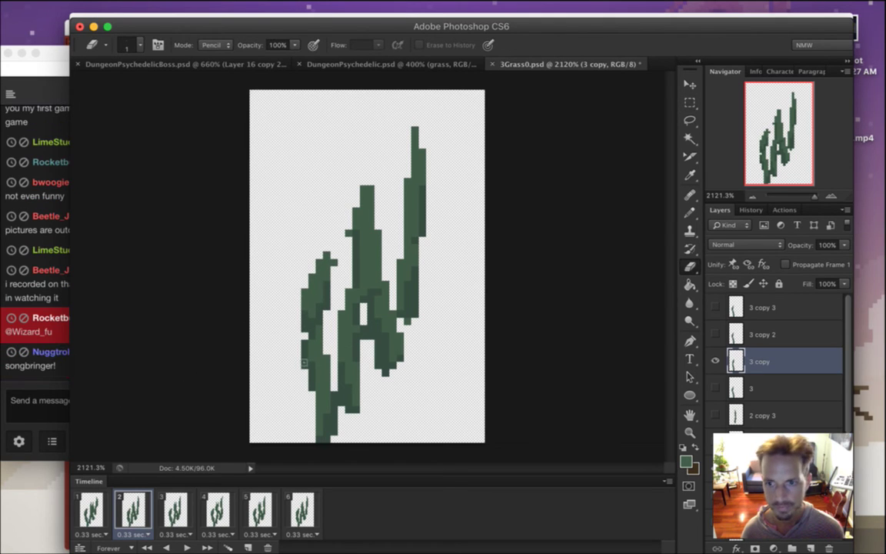
pyautogui.press('b')
pyautogui.keyDown('alt'); pyautogui.click(297, 367); pyautogui.keyUp('alt')
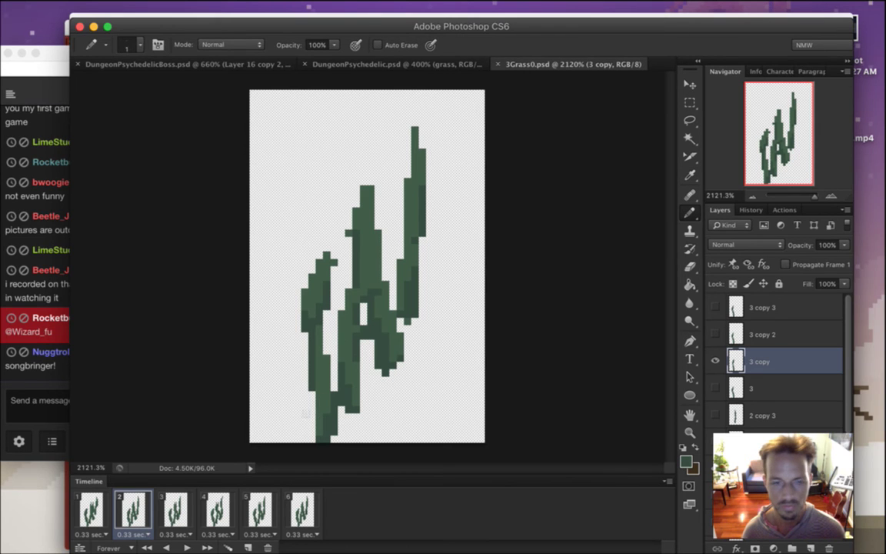
# Switch to the Twitch chat and read the highlighted question about the language and engine used
pyautogui.click(35, 358)
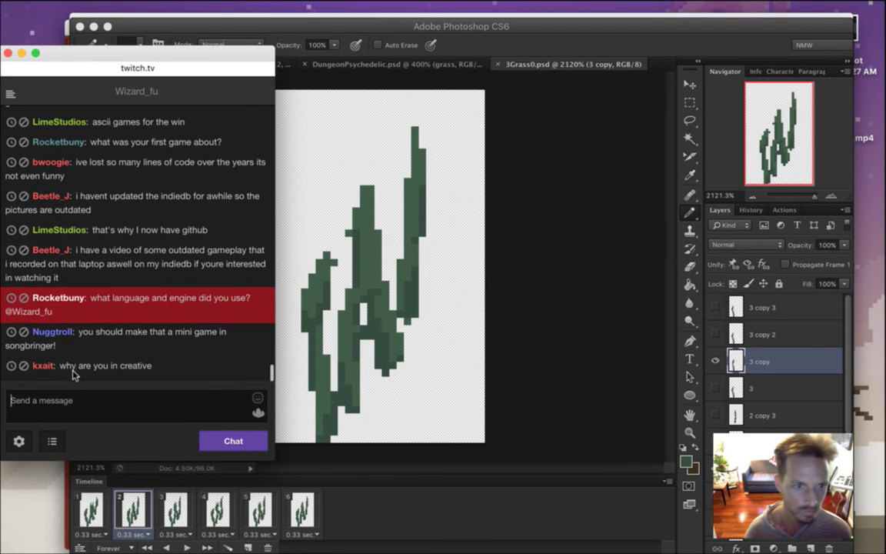
pyautogui.moveTo(115, 300); pyautogui.dragTo(162, 307)
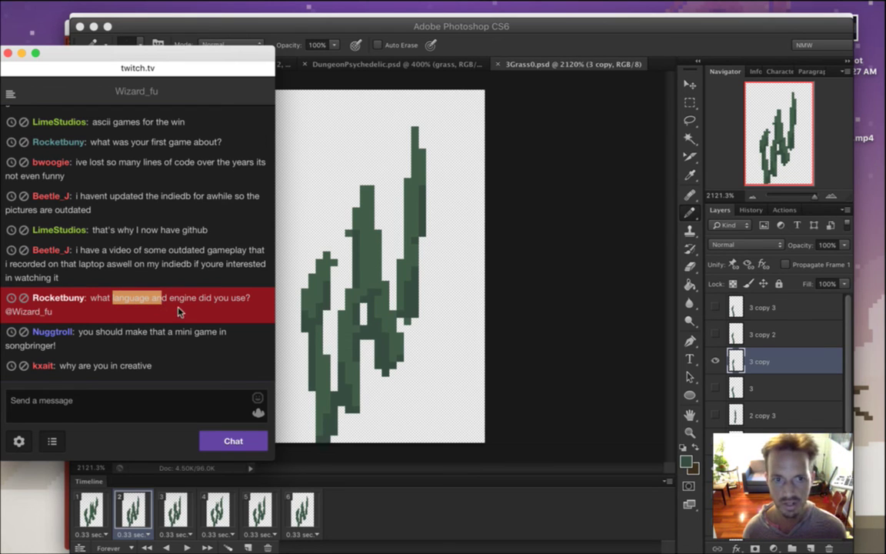
pyautogui.click(176, 309)
pyautogui.doubleClick(182, 298)
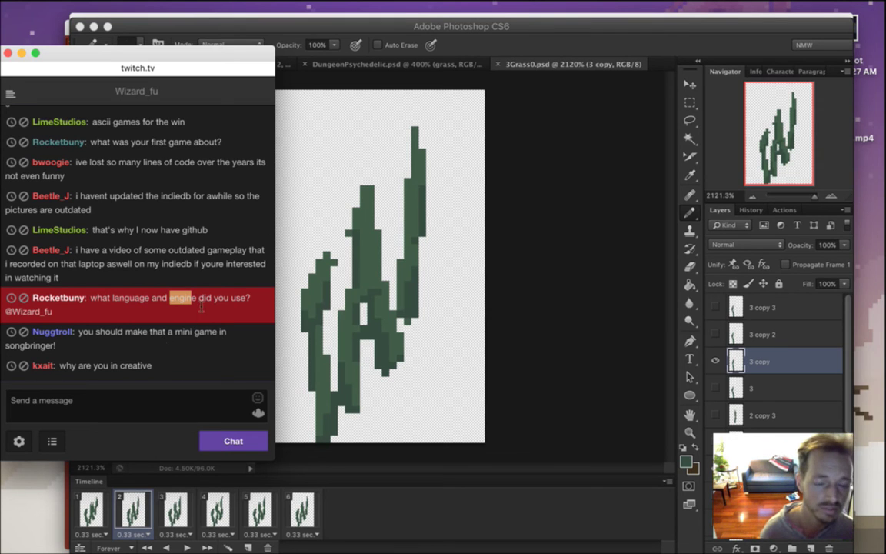
pyautogui.moveTo(162, 284); pyautogui.dragTo(186, 283)
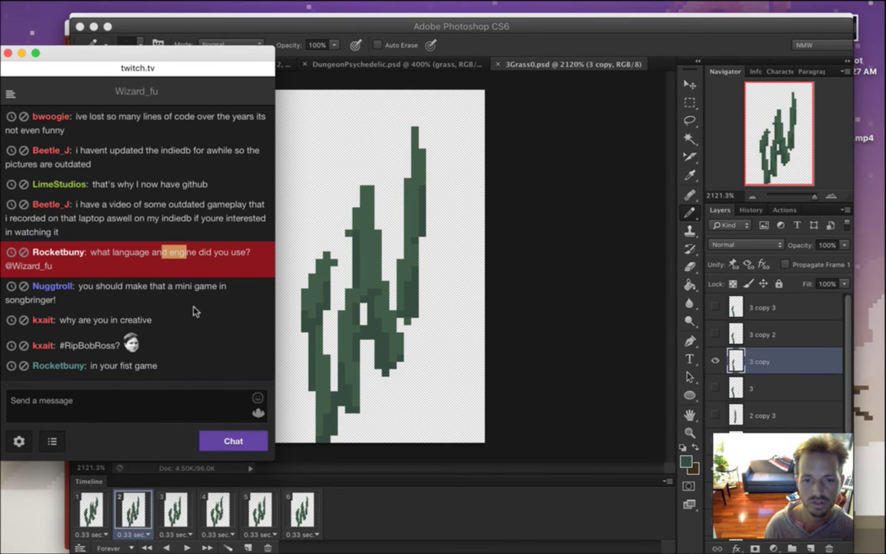
pyautogui.click(148, 266)
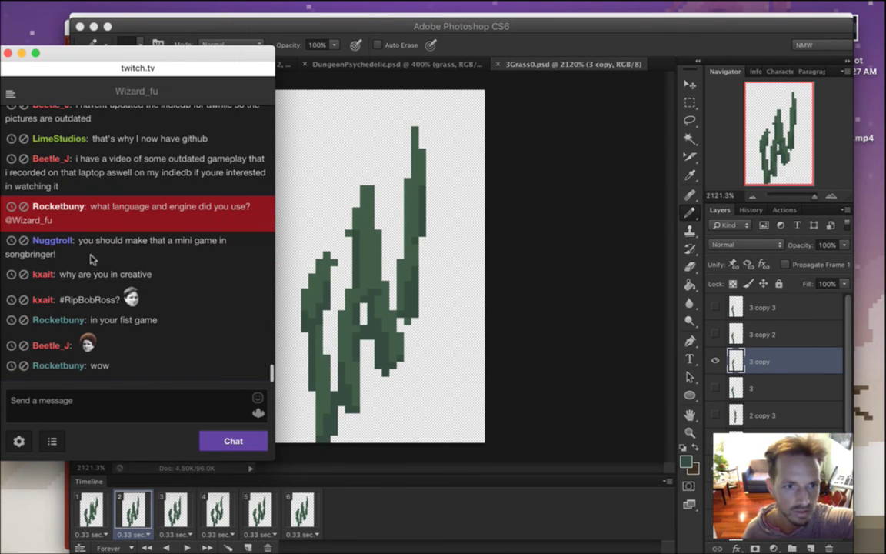
# Read the chat suggestion about a Songbringer mini game and the question about streaming in Creative
pyautogui.moveTo(105, 243); pyautogui.dragTo(157, 256)
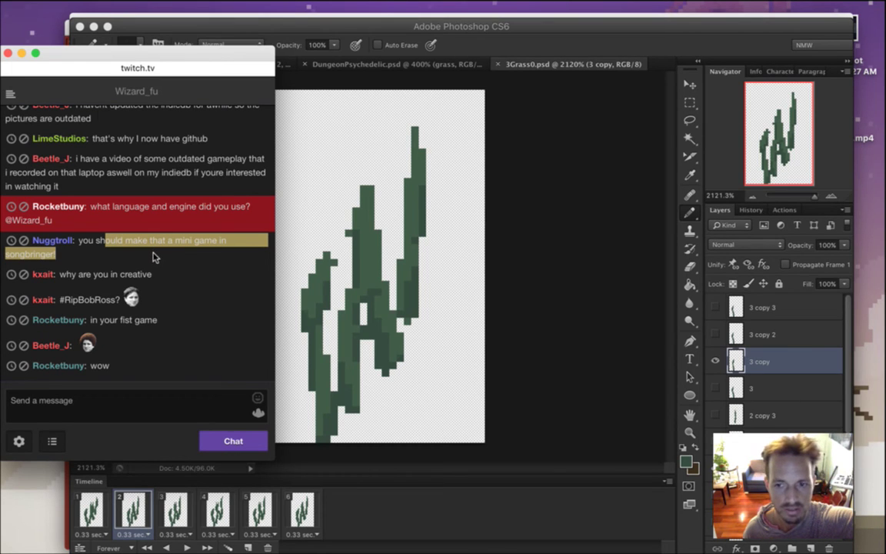
pyautogui.click(154, 265)
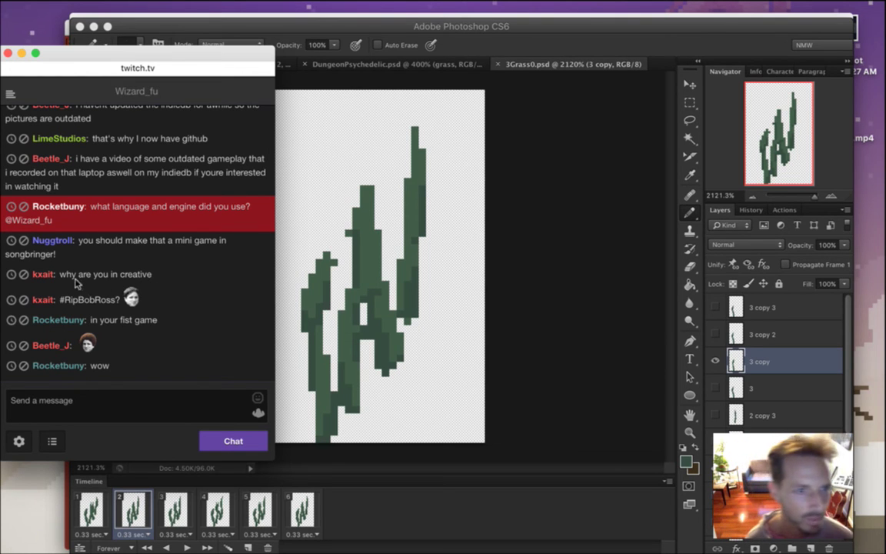
pyautogui.moveTo(78, 275); pyautogui.dragTo(137, 275)
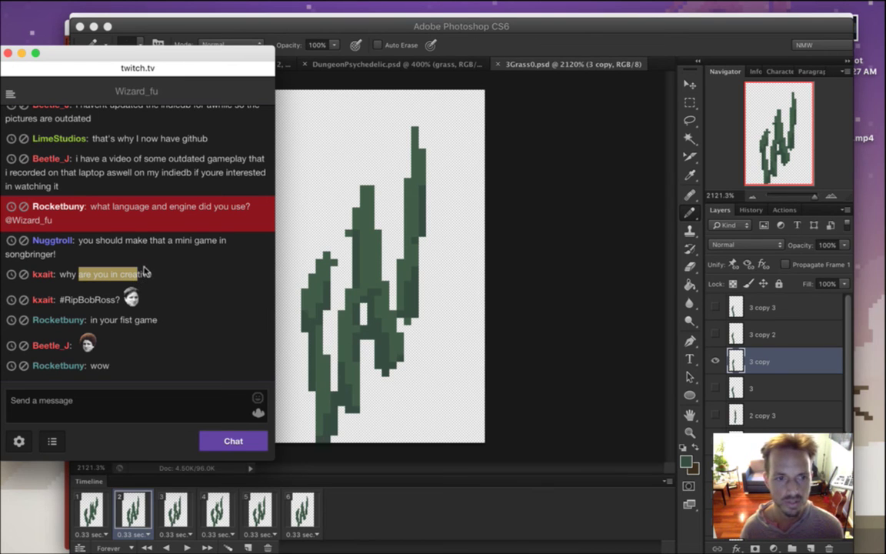
pyautogui.click(124, 267)
pyautogui.moveTo(70, 277); pyautogui.dragTo(137, 275)
pyautogui.click(146, 267)
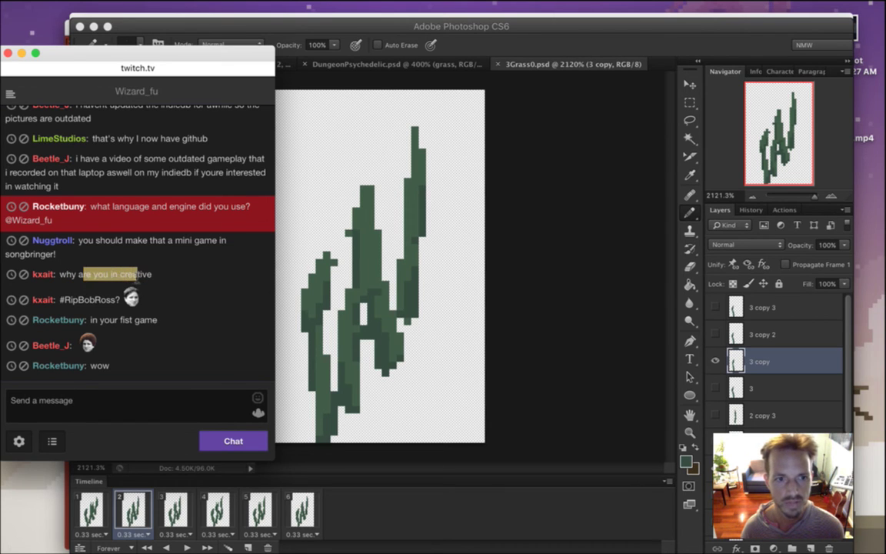
pyautogui.click(112, 270)
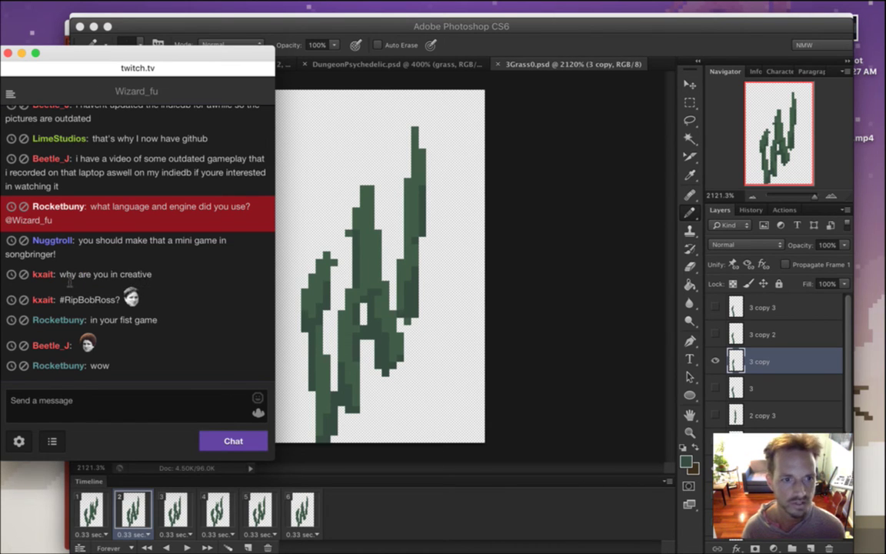
pyautogui.moveTo(76, 240); pyautogui.dragTo(4, 240)
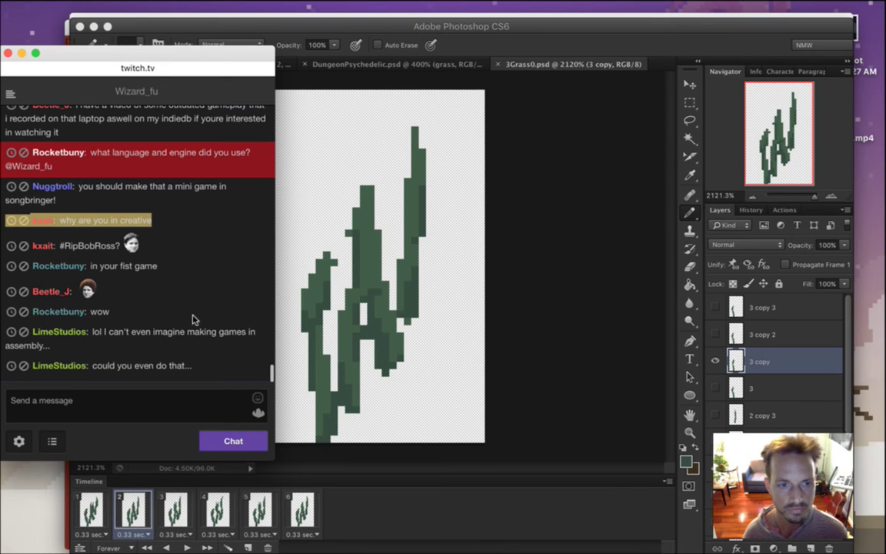
# Read the newest chat messages about making games in assembly
pyautogui.moveTo(123, 337); pyautogui.dragTo(153, 347)
pyautogui.click(142, 359)
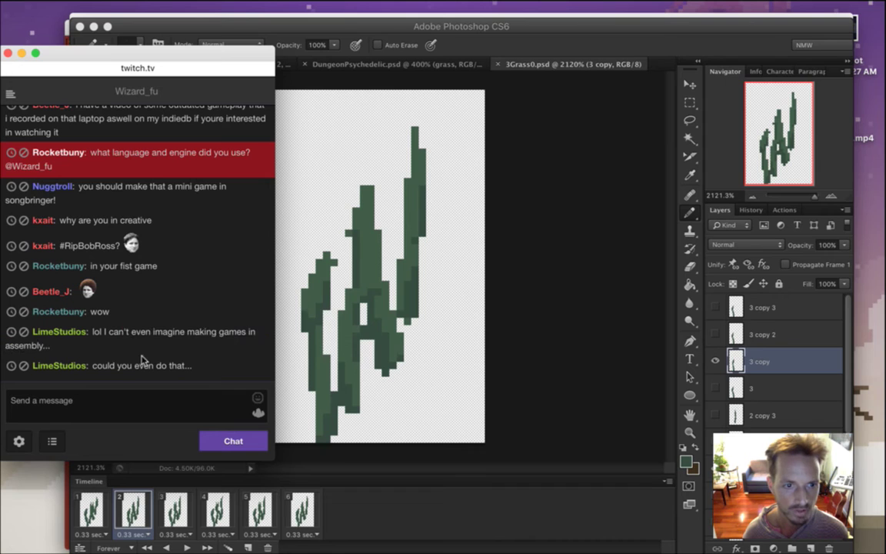
pyautogui.moveTo(110, 340); pyautogui.dragTo(138, 345)
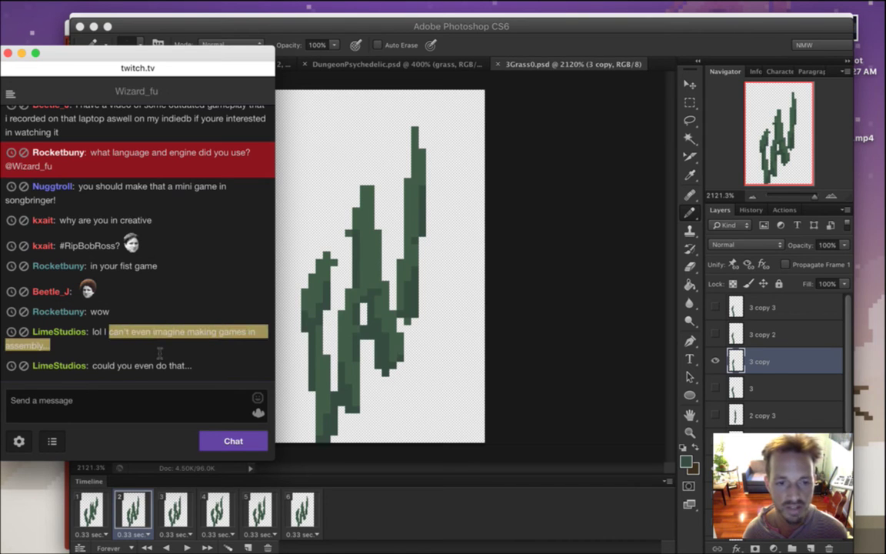
pyautogui.click(171, 358)
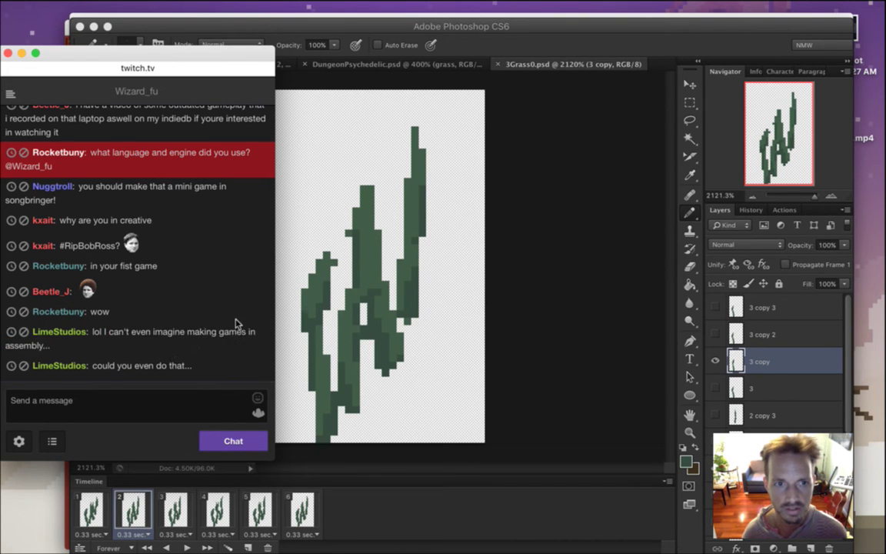
# Switch back to Photoshop and compare frames 1, 2 and 3, ending on frame 2 of the grass animation
pyautogui.click(577, 36)
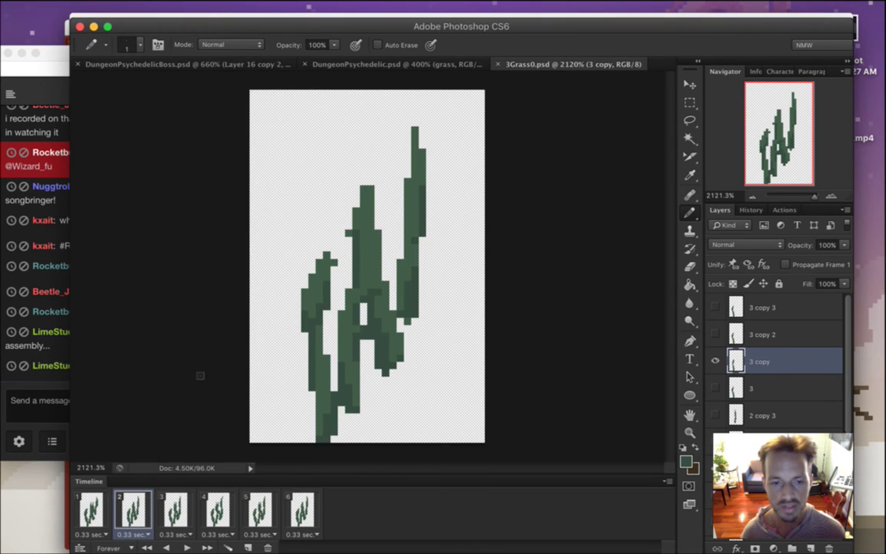
pyautogui.click(91, 512)
pyautogui.click(133, 512)
pyautogui.click(176, 511)
pyautogui.click(133, 511)
pyautogui.click(91, 512)
pyautogui.click(138, 504)
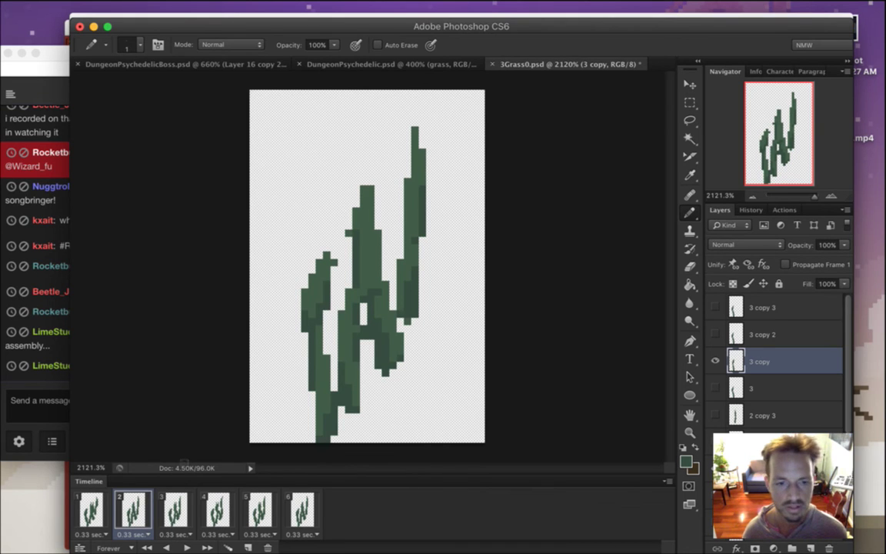
# In frame 3, shift the upper section of the short blade on the 3 copy 2 layer one pixel right
pyautogui.click(91, 508)
pyautogui.click(134, 510)
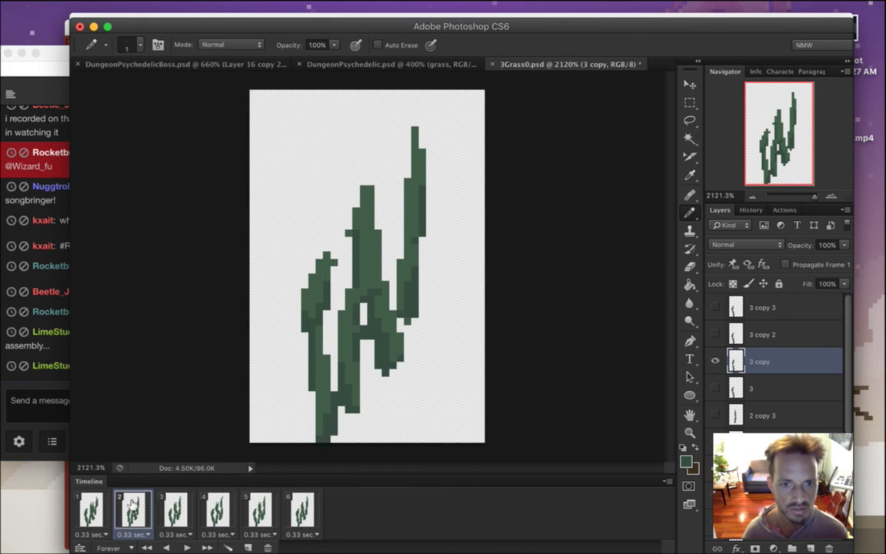
pyautogui.click(171, 506)
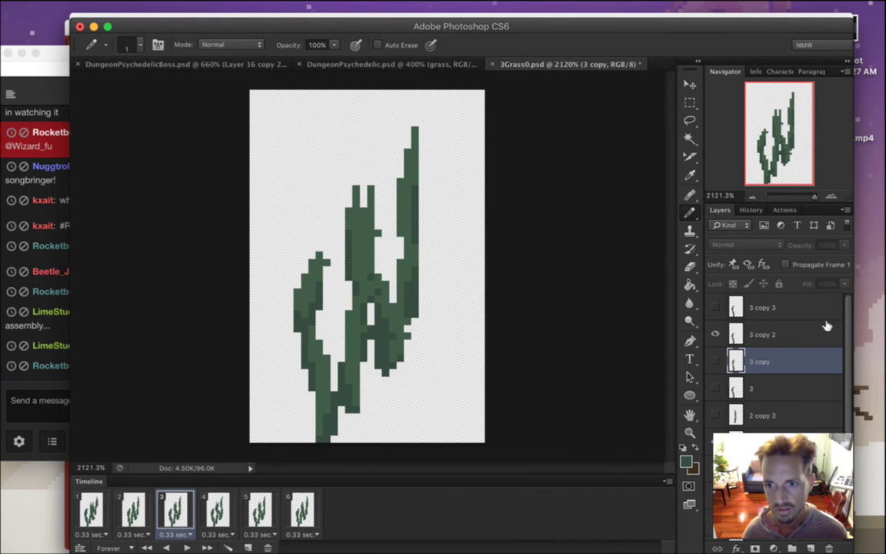
pyautogui.hotkey('alt', ']')
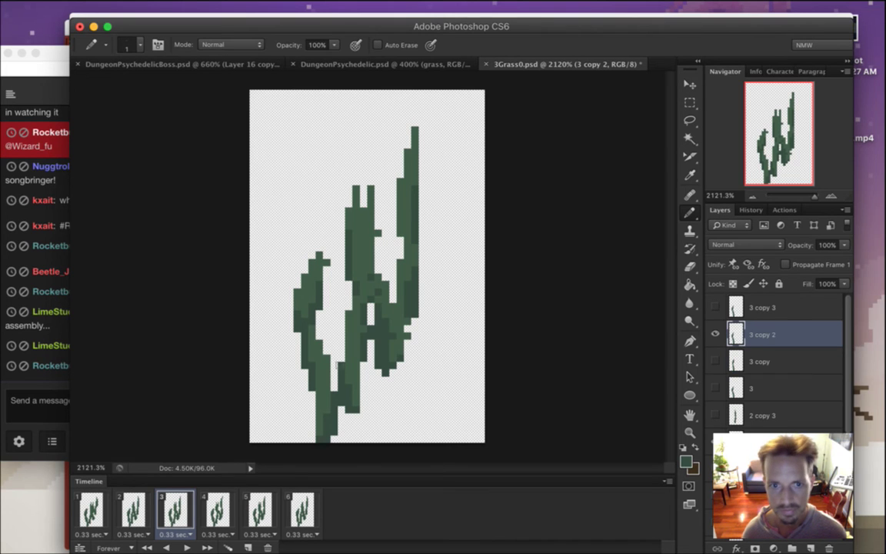
pyautogui.press('m')
pyautogui.moveTo(271, 246)
pyautogui.mouseDown()
pyautogui.moveTo(337, 319)
pyautogui.moveTo(329, 336)
pyautogui.mouseUp()
pyautogui.press('v')
pyautogui.press('Right')
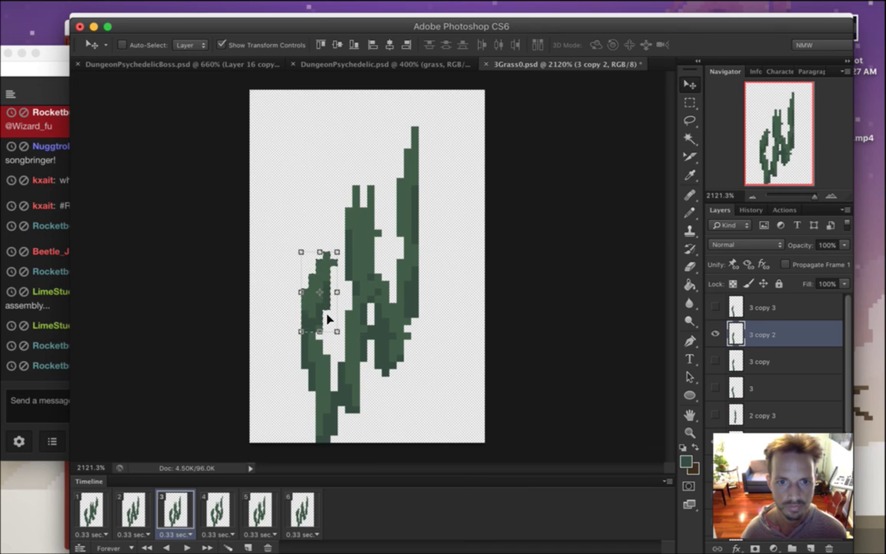
# Trim the protruding left-edge pixels just below the shifted section of the short blade in frame 3
pyautogui.press('m')
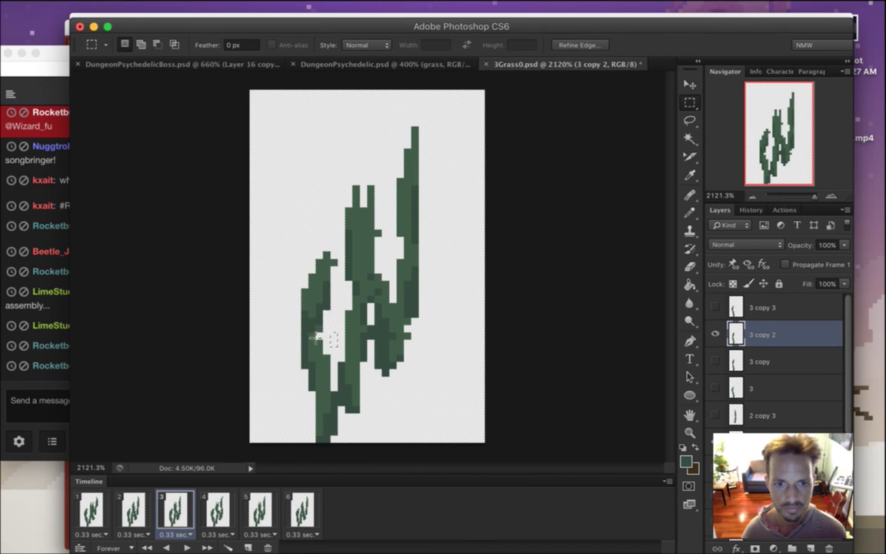
pyautogui.moveTo(296, 337); pyautogui.dragTo(323, 327)
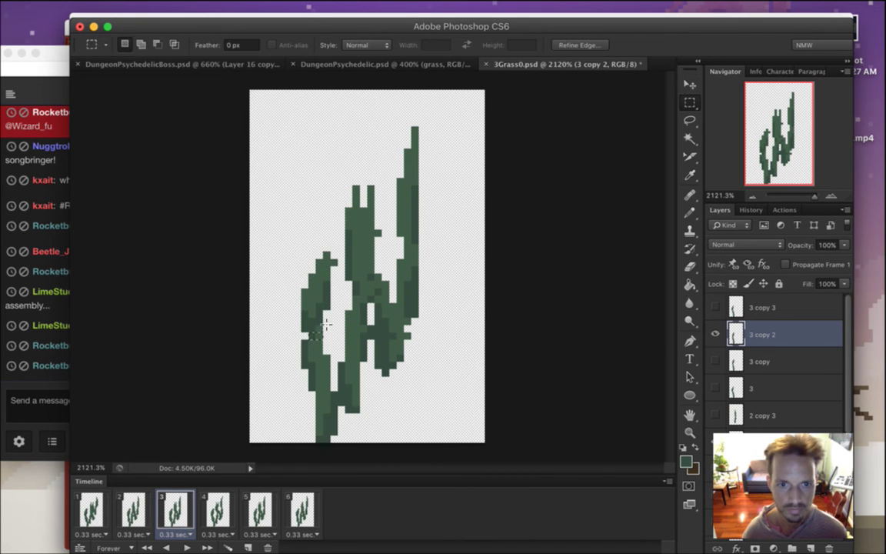
pyautogui.press('b')
pyautogui.keyDown('alt'); pyautogui.click(311, 369); pyautogui.keyUp('alt')
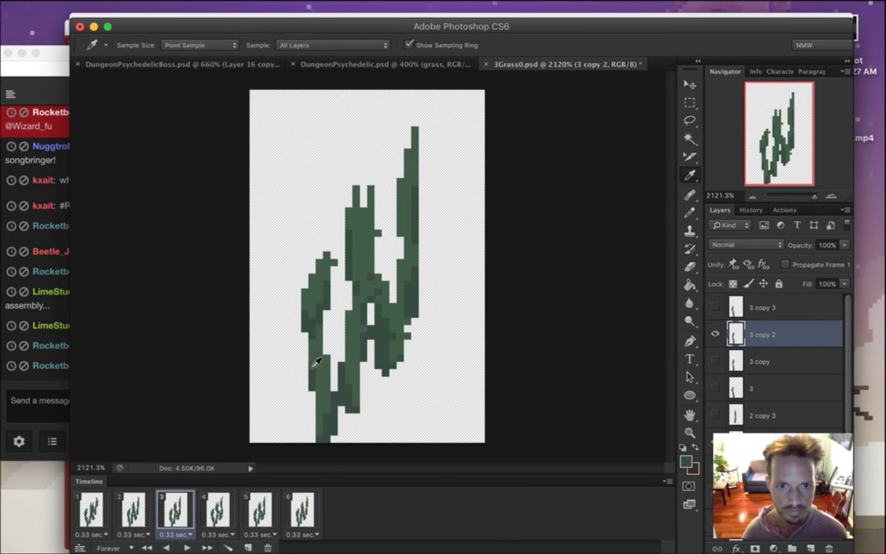
# Shift the short blade's top five pixel rows one pixel left, and its top three rows one pixel further left
pyautogui.press('m')
pyautogui.moveTo(293, 238); pyautogui.dragTo(335, 279)
pyautogui.press('super+Left')
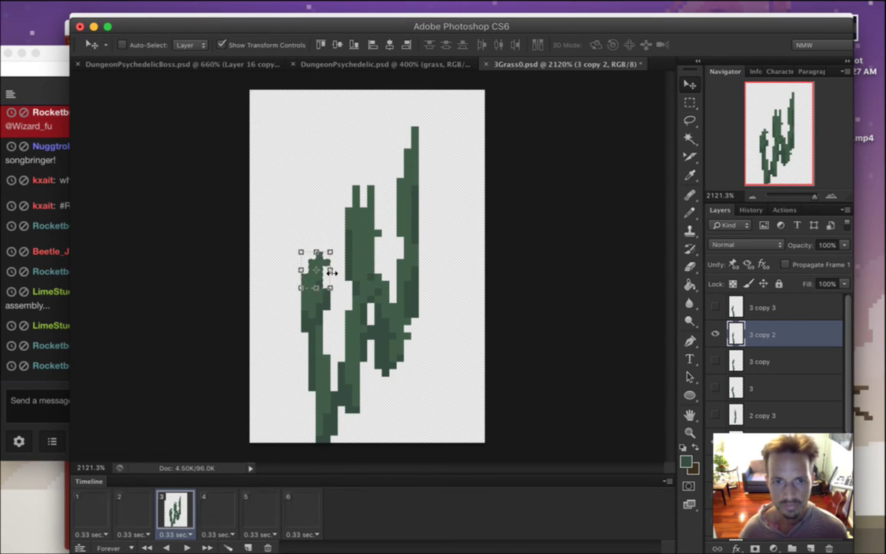
pyautogui.rightClick(263, 211)
pyautogui.click(296, 221)
pyautogui.moveTo(287, 248); pyautogui.dragTo(328, 269)
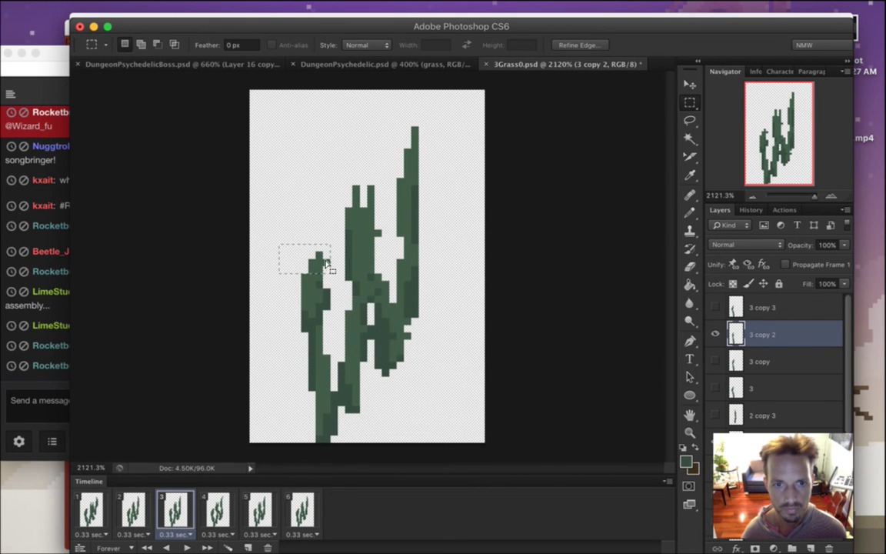
pyautogui.press('v')
pyautogui.press('m')
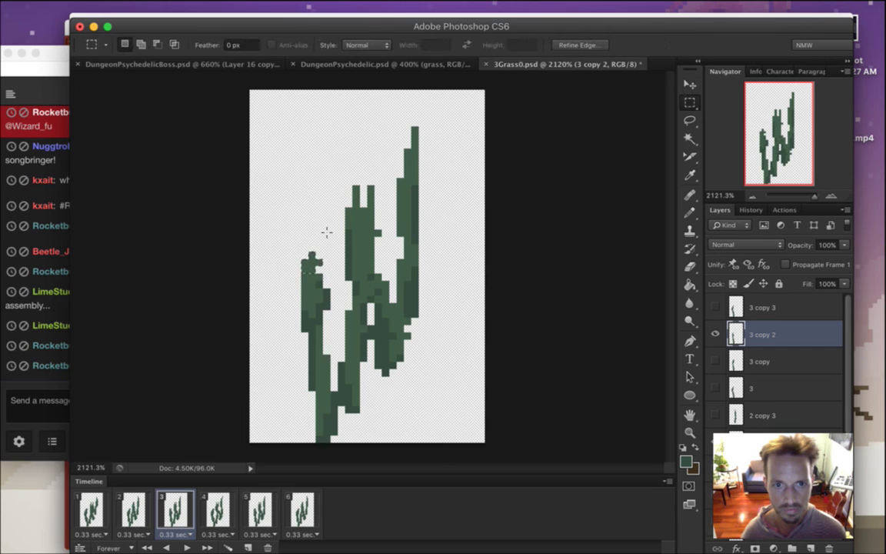
# Reshape the short blade's tip in frame 3 by removing left-edge pixels under it and retouching with green sampled from the blade
pyautogui.moveTo(291, 275)
pyautogui.mouseDown()
pyautogui.moveTo(317, 281)
pyautogui.moveTo(311, 247)
pyautogui.mouseUp()
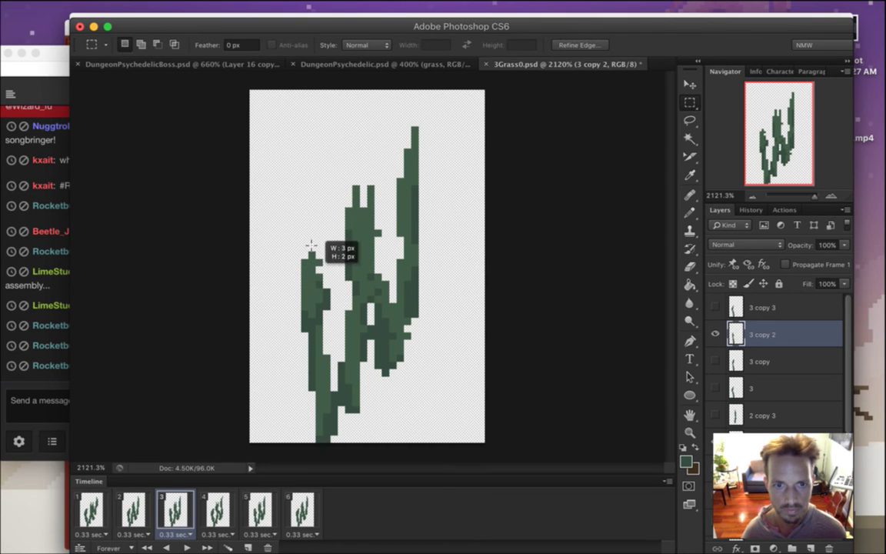
pyautogui.press('e')
pyautogui.press('b')
pyautogui.keyDown('alt'); pyautogui.click(306, 267); pyautogui.keyUp('alt')
pyautogui.click(305, 256)
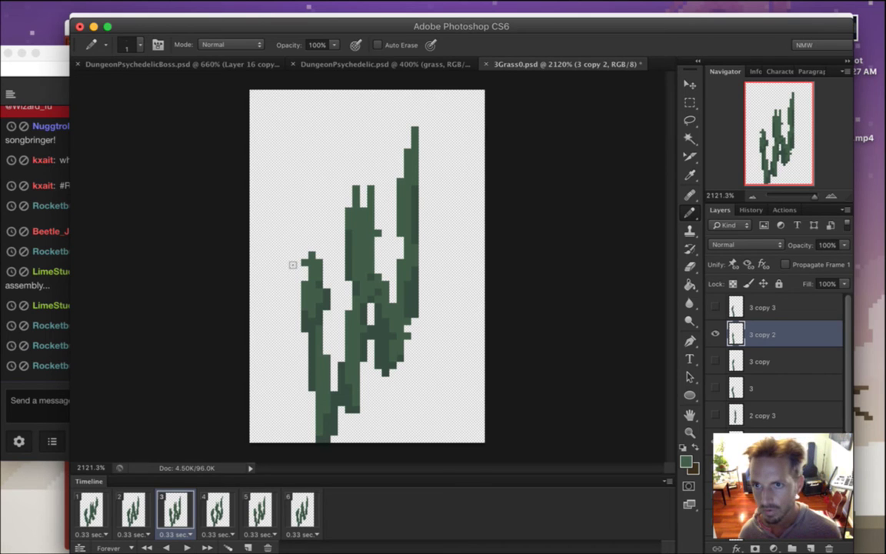
# Go to frame 4 and make its 3 copy 3 layer active
pyautogui.press('super+s')
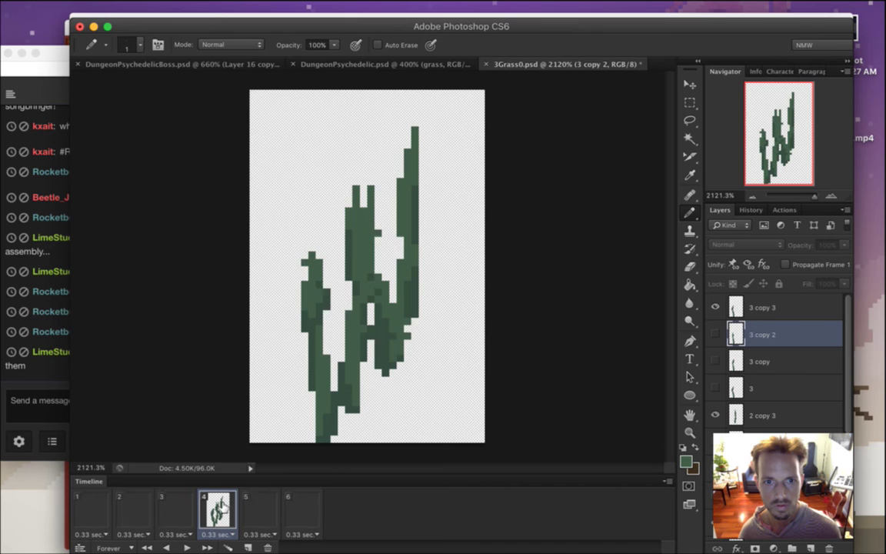
pyautogui.press('Right')
pyautogui.hotkey('alt', ']')
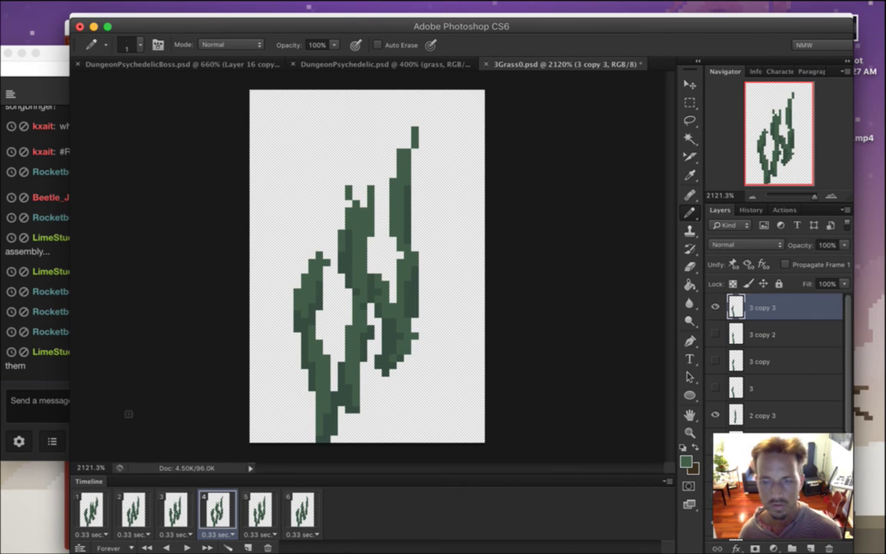
# Switch to the Twitch chat and read the messages about the invented word "wedaboss"
pyautogui.click(48, 383)
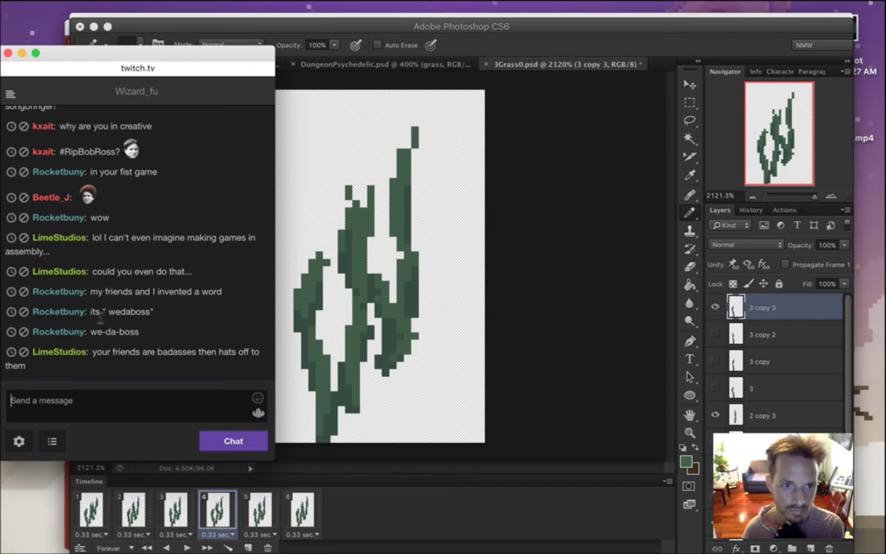
pyautogui.moveTo(102, 312); pyautogui.dragTo(154, 309)
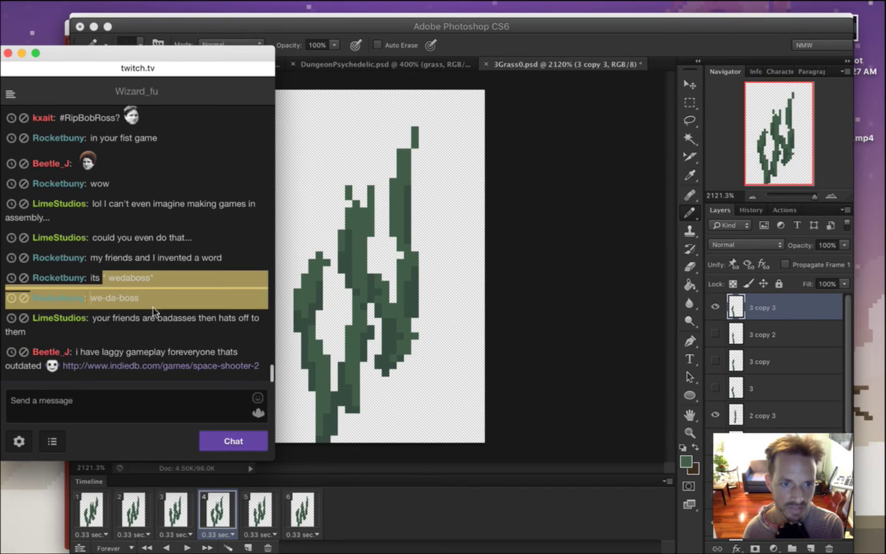
pyautogui.click(164, 339)
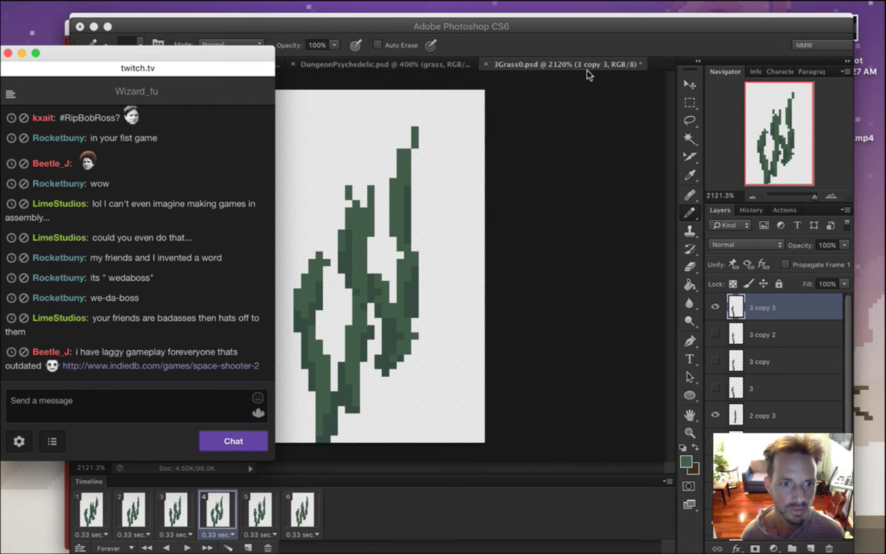
# Switch back to Photoshop and compare frames 5 and 4 of the grass animation, ending on frame 4
pyautogui.click(612, 49)
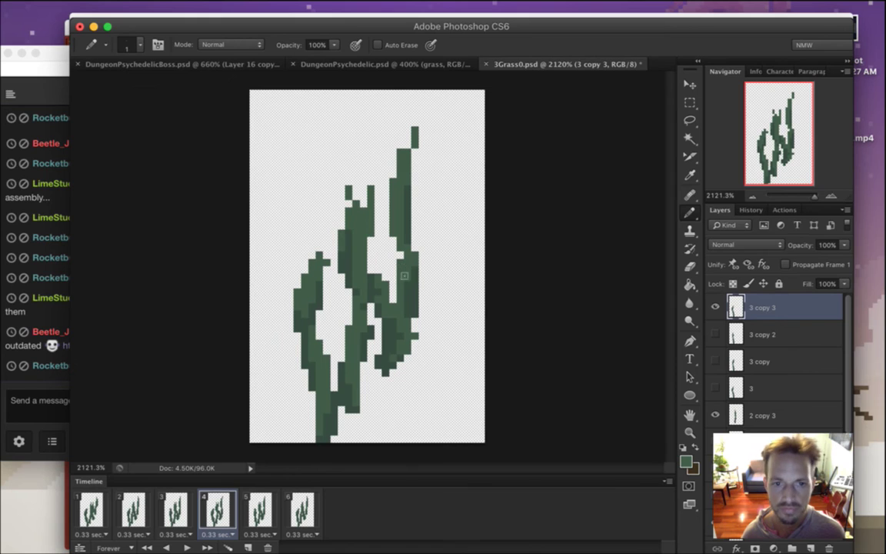
pyautogui.click(245, 504)
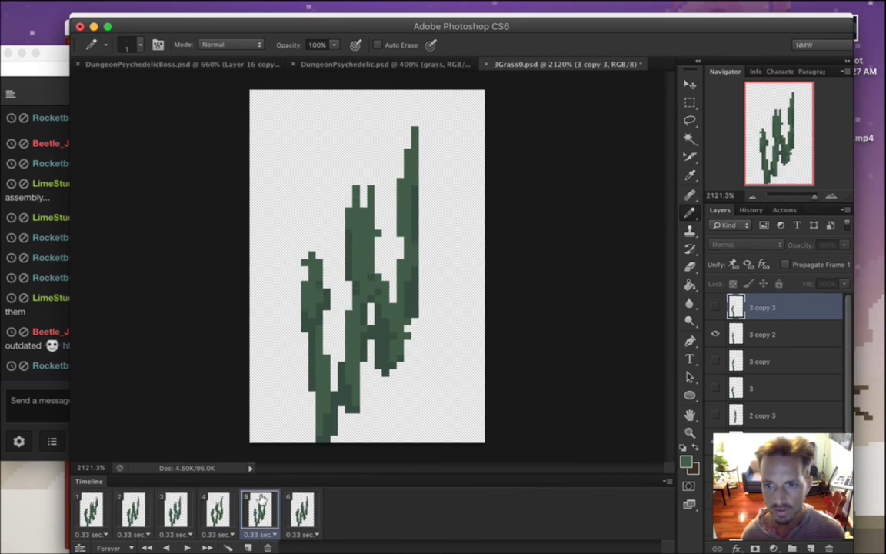
pyautogui.click(218, 510)
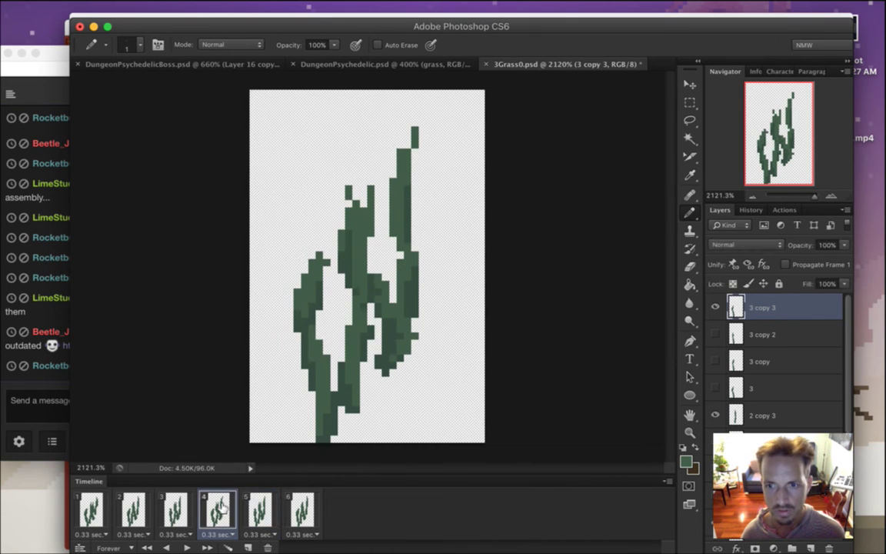
pyautogui.press('m')
pyautogui.moveTo(269, 237)
pyautogui.mouseDown()
pyautogui.moveTo(306, 289)
pyautogui.moveTo(347, 316)
pyautogui.moveTo(322, 323)
pyautogui.mouseUp()
pyautogui.hotkey('ctrl', 'Right')
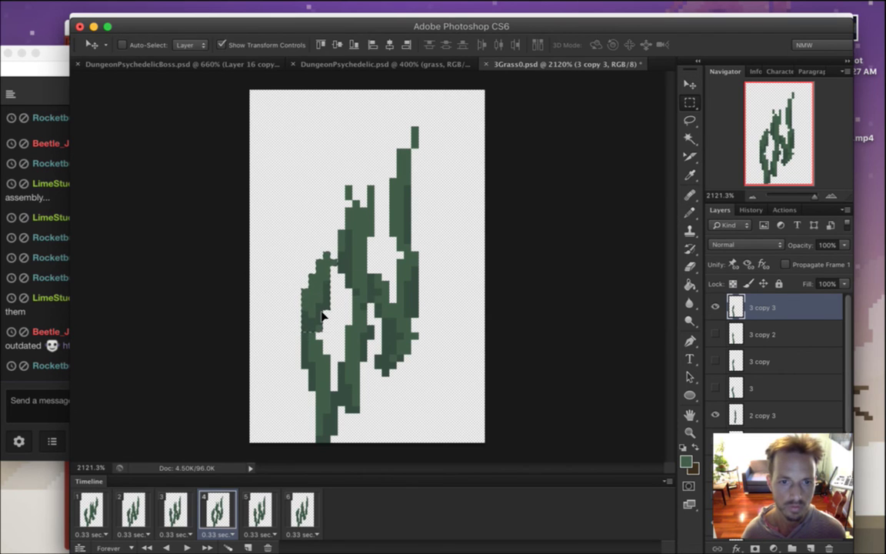
pyautogui.moveTo(257, 289); pyautogui.dragTo(271, 301)
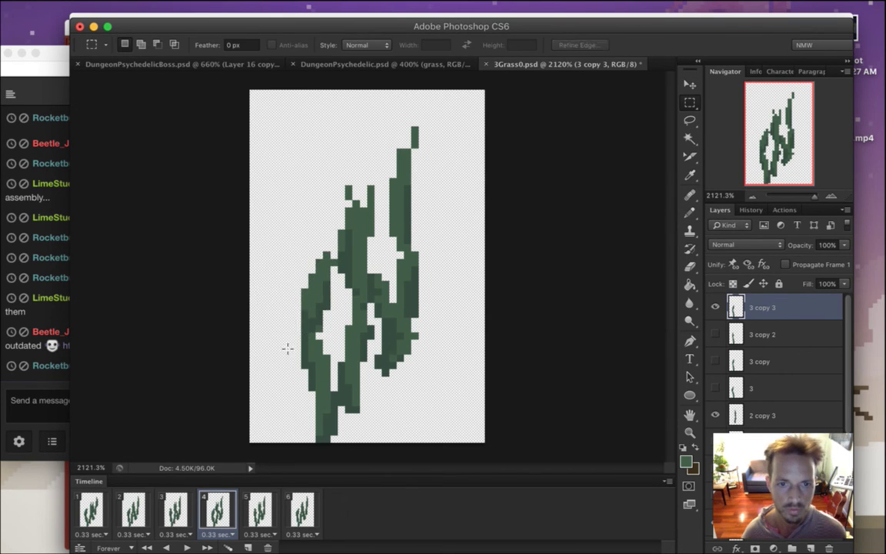
pyautogui.hotkey('ctrl', 'alt', 'z')
pyautogui.hotkey('ctrl', 'alt', 'z')
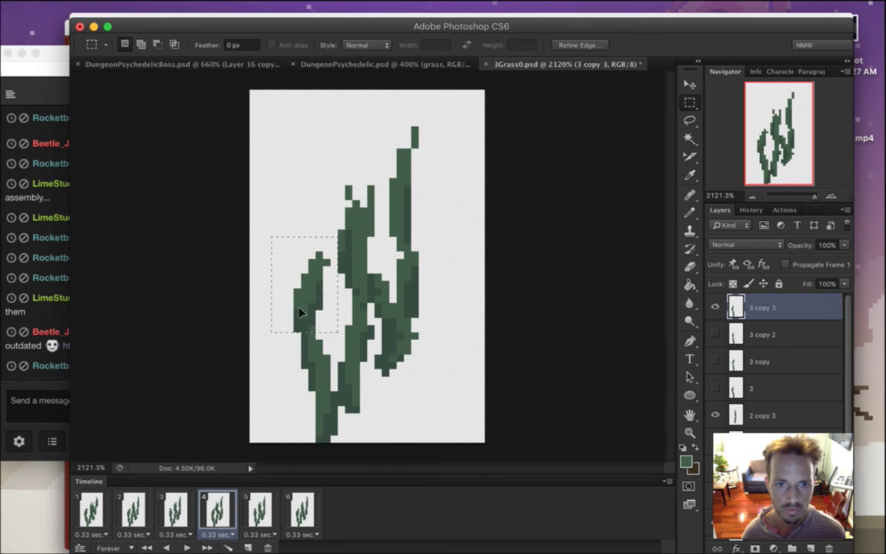
# In frame 4, shift the upper section of the short blade on the 3 copy 3 layer one pixel right
pyautogui.moveTo(233, 207); pyautogui.dragTo(331, 339)
pyautogui.hotkey('ctrl', 't')
pyautogui.press('Right')
pyautogui.press('Return')
pyautogui.hotkey('ctrl', 'd')
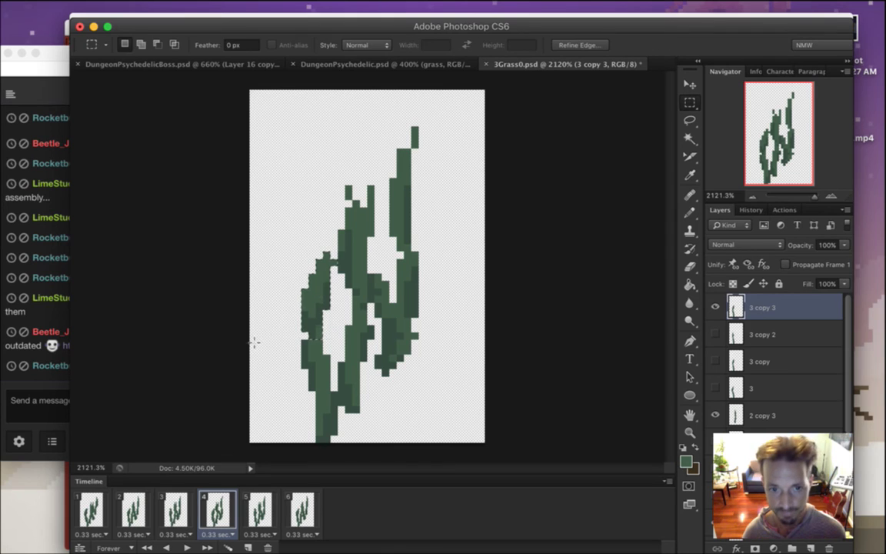
# Erase the protruding left-edge pixels below the short blade's shifted section in frame 4 and sample the blade's darker green for the Pencil
pyautogui.press('e')
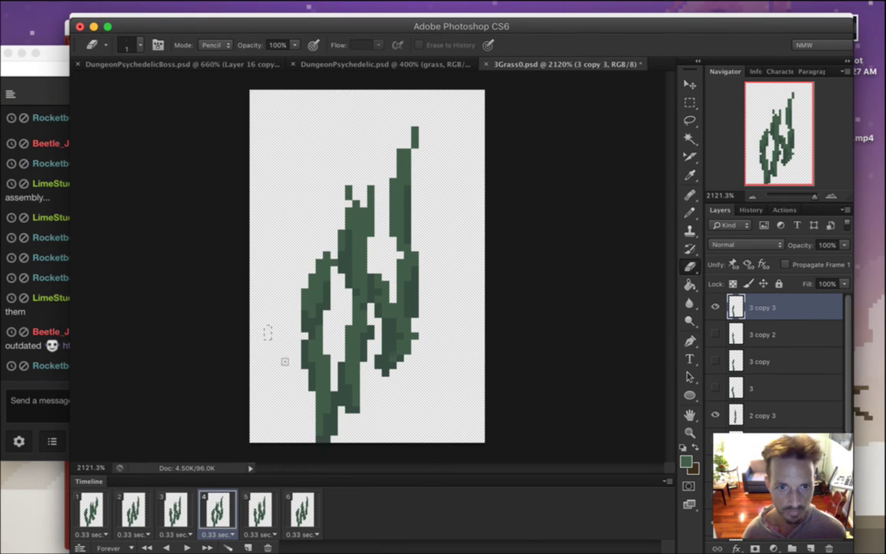
pyautogui.press('ctrl')
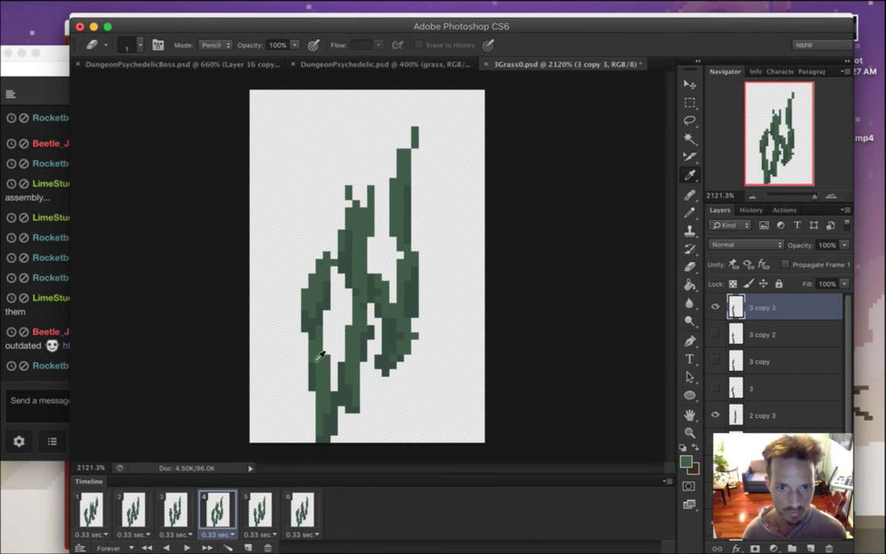
pyautogui.press('b')
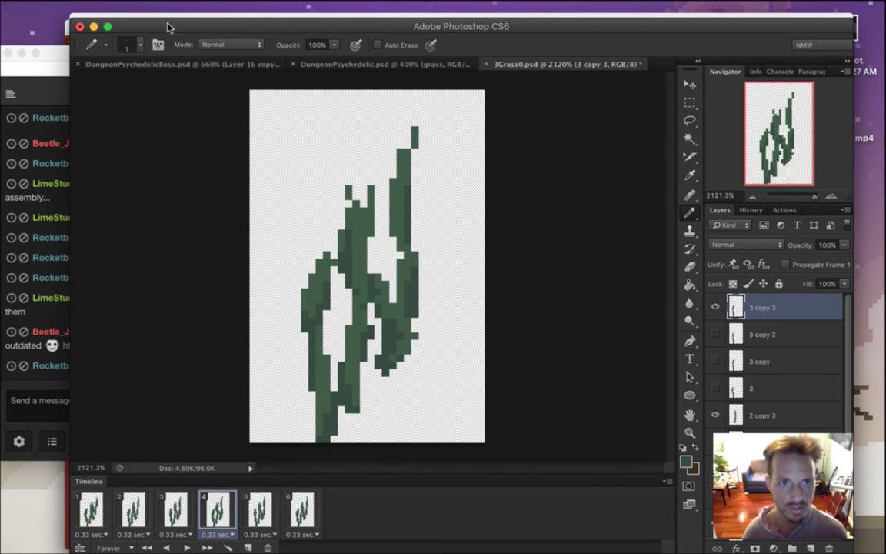
# Look over the whole boss scene in DungeonPsychedelicBoss.psd and the plant scene in DungeonPsychedelic.psd
pyautogui.click(172, 64)
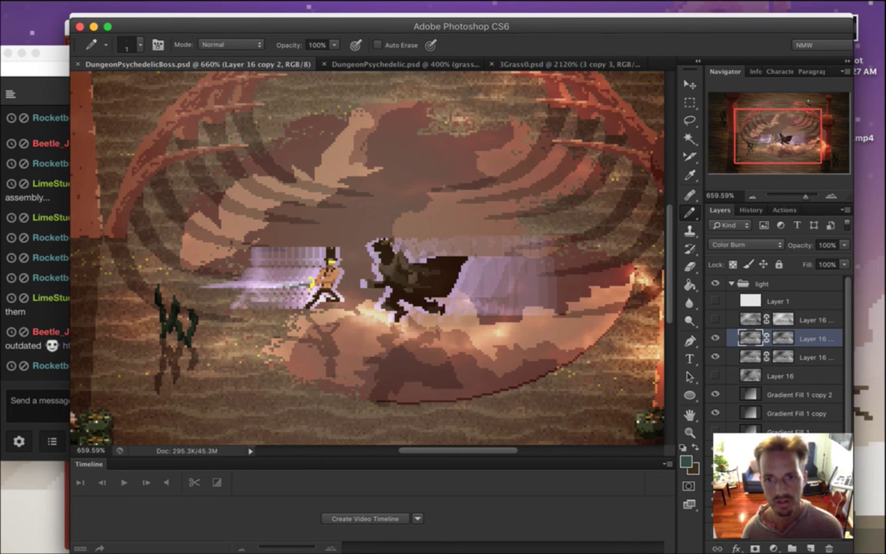
pyautogui.scroll(-3, 402, 363)
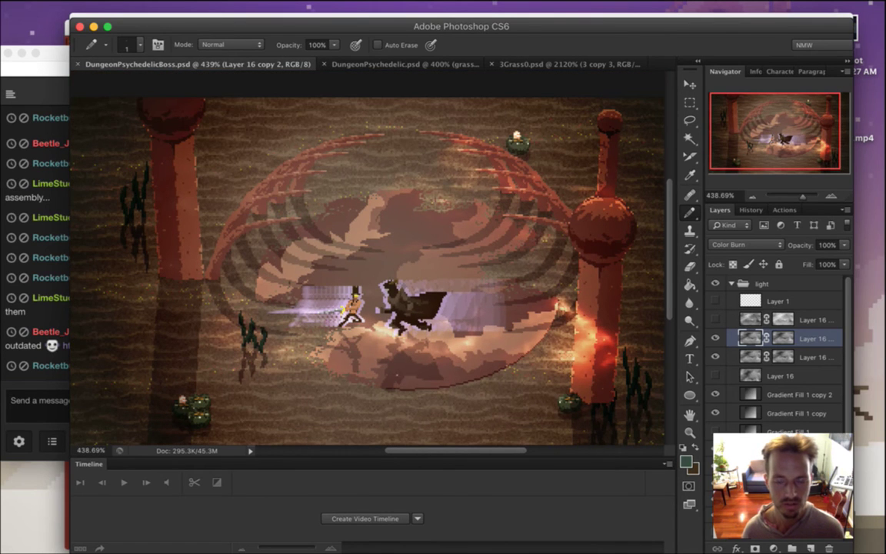
pyautogui.scroll(-1, 359, 327)
pyautogui.moveTo(398, 372); pyautogui.dragTo(420, 355)
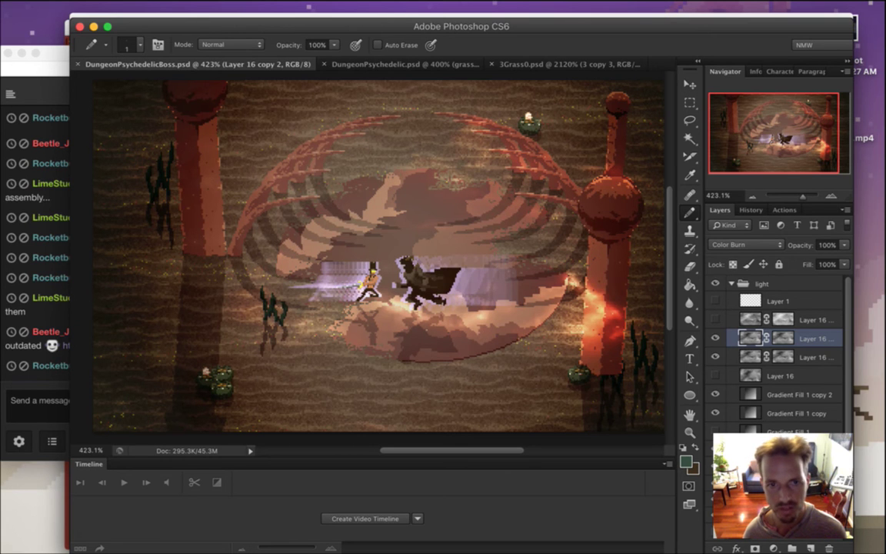
pyautogui.click(400, 64)
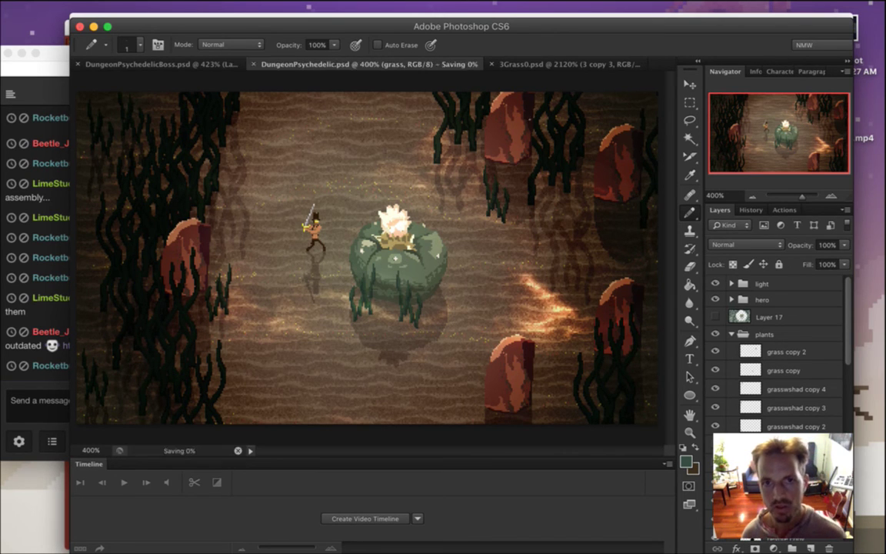
# Return to 3Grass0.psd and compare frames 3 and 4, ending on frame 4
pyautogui.click(556, 66)
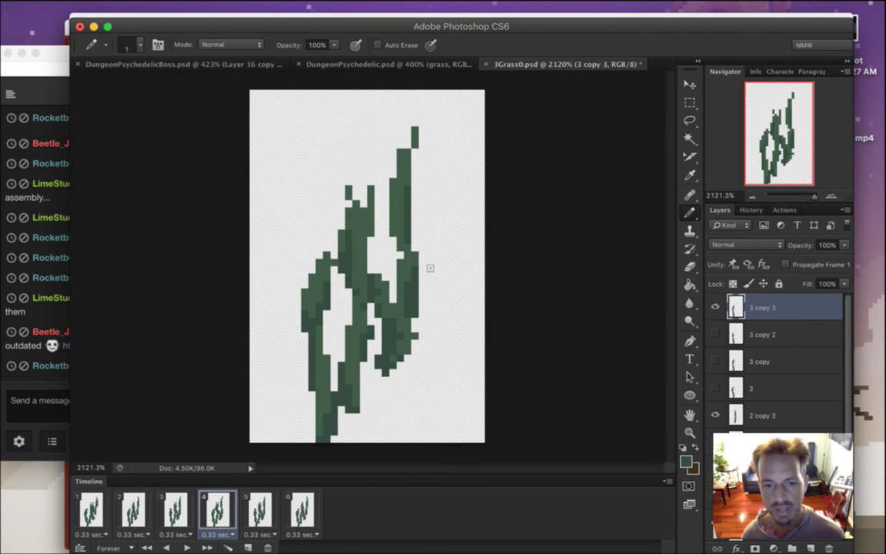
pyautogui.click(169, 503)
pyautogui.click(215, 508)
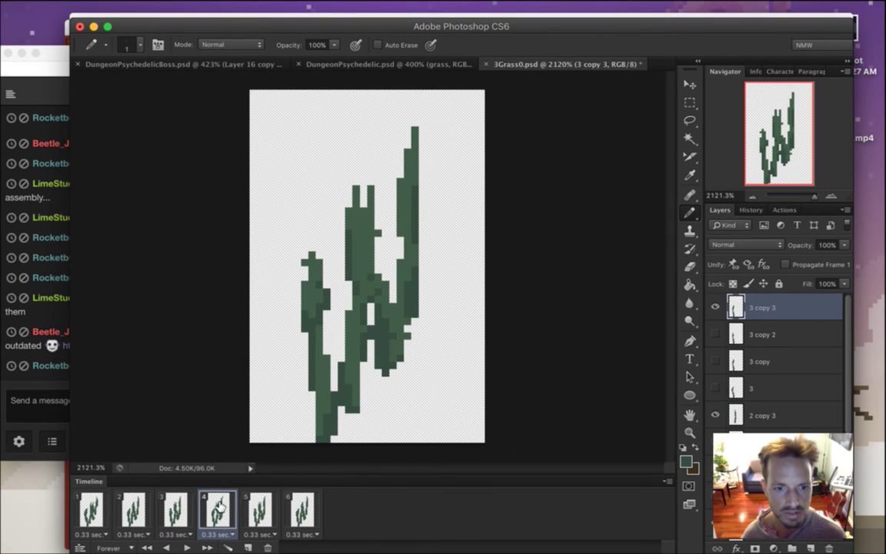
# Check the Twitch chat for new messages and return to the grass animation in Photoshop
pyautogui.click(40, 347)
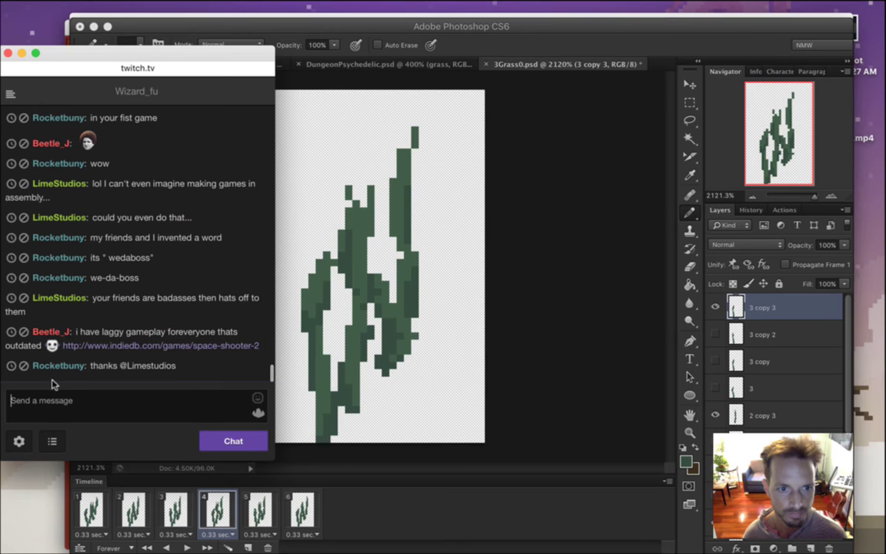
pyautogui.click(633, 52)
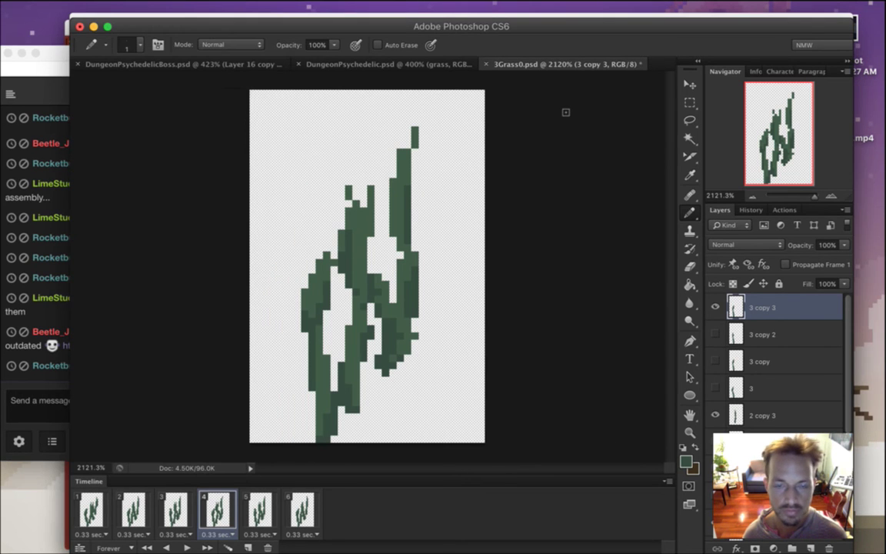
# Compare the blade poses across all six frames, concentrating on the transitions between frames 4, 5 and 6
pyautogui.click(258, 506)
pyautogui.click(222, 500)
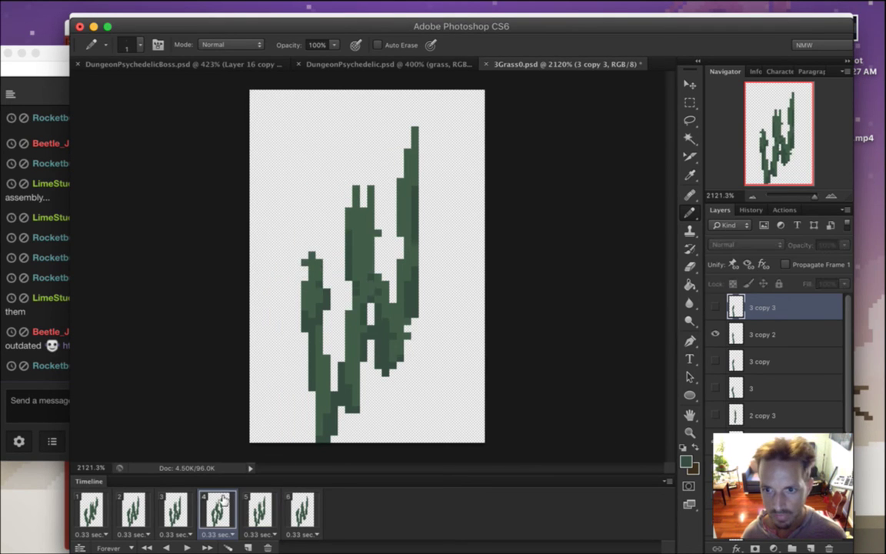
pyautogui.click(258, 501)
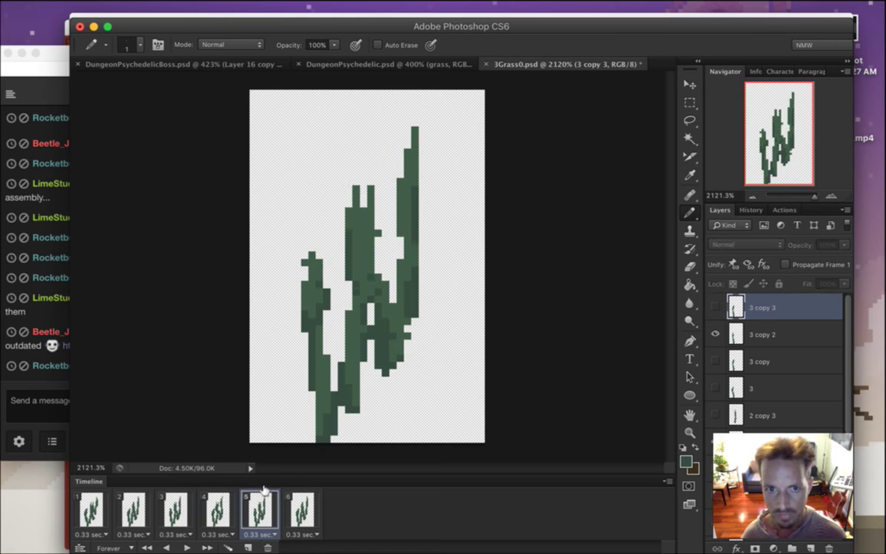
pyautogui.click(301, 500)
pyautogui.click(259, 504)
pyautogui.click(218, 504)
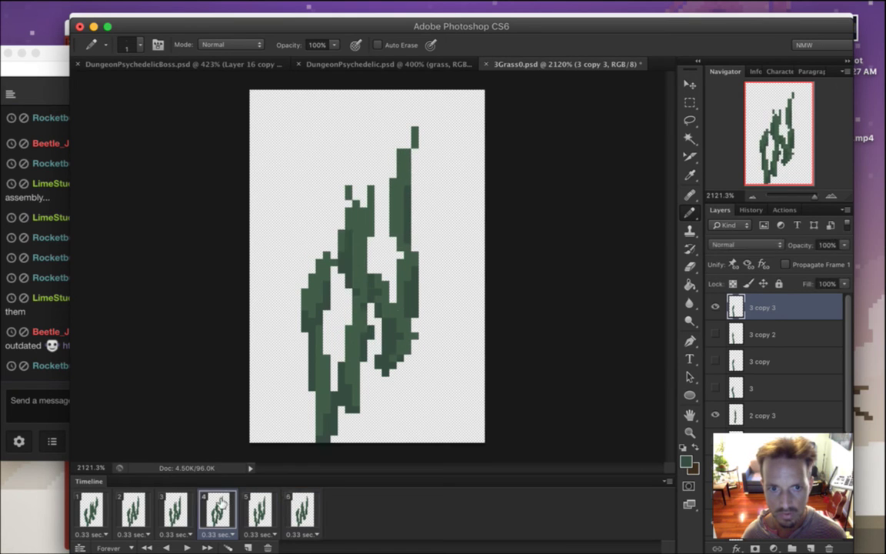
pyautogui.click(260, 508)
pyautogui.click(301, 508)
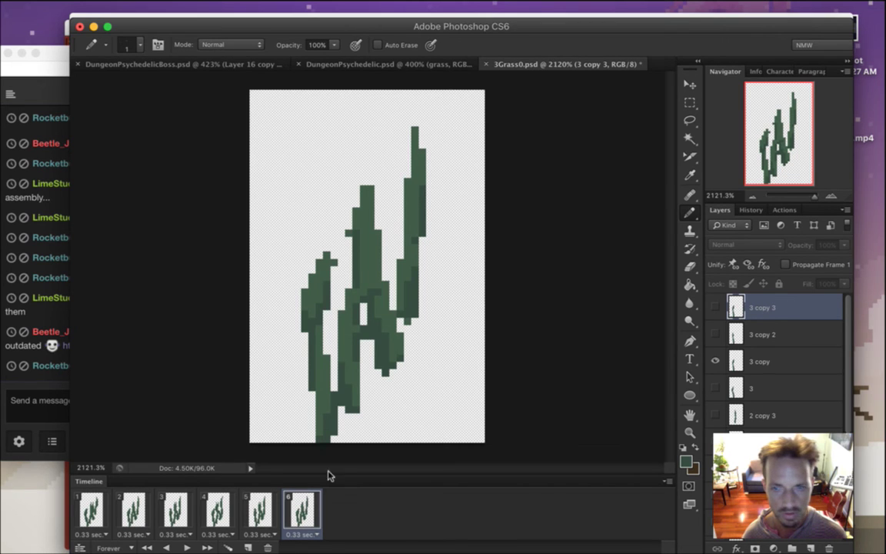
pyautogui.click(252, 508)
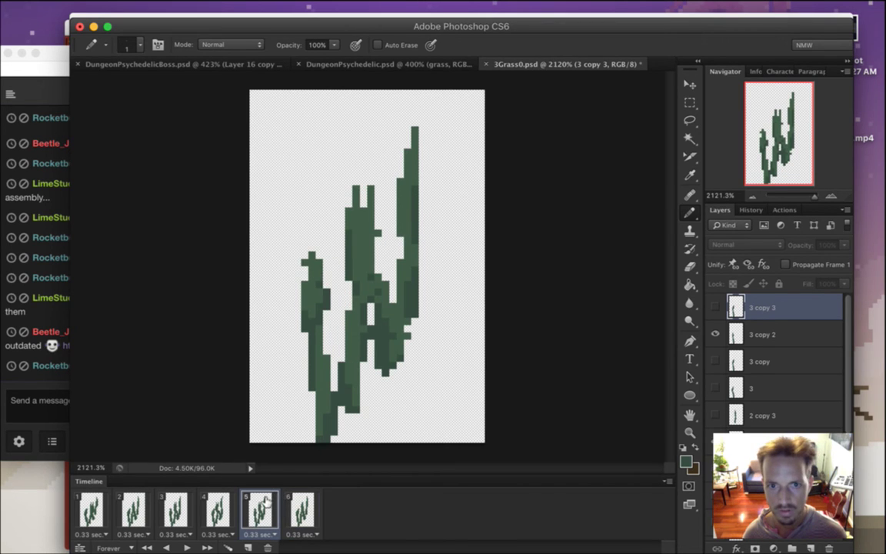
pyautogui.click(229, 513)
pyautogui.click(259, 511)
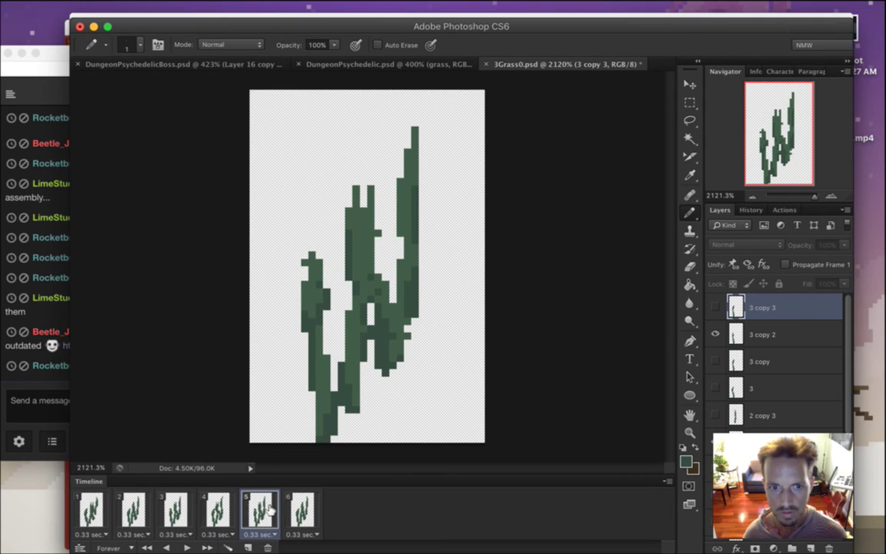
pyautogui.click(296, 511)
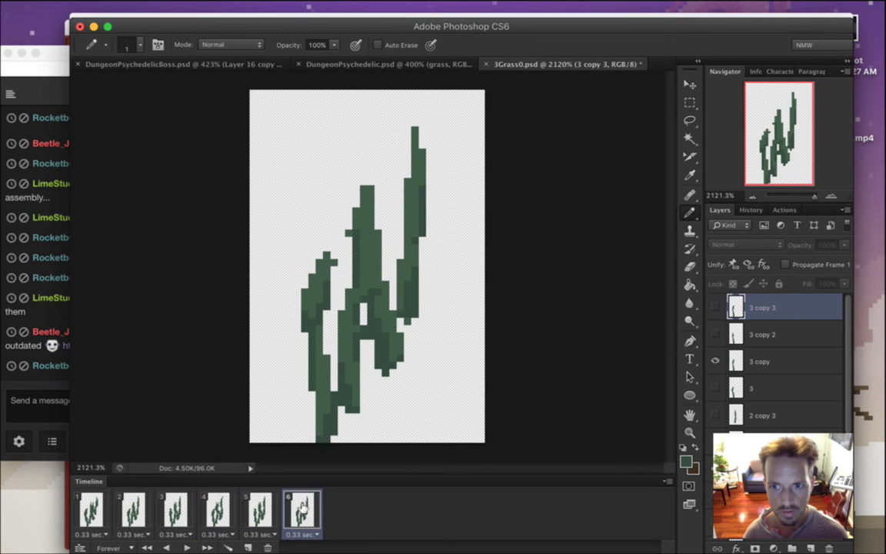
pyautogui.click(260, 510)
pyautogui.click(225, 514)
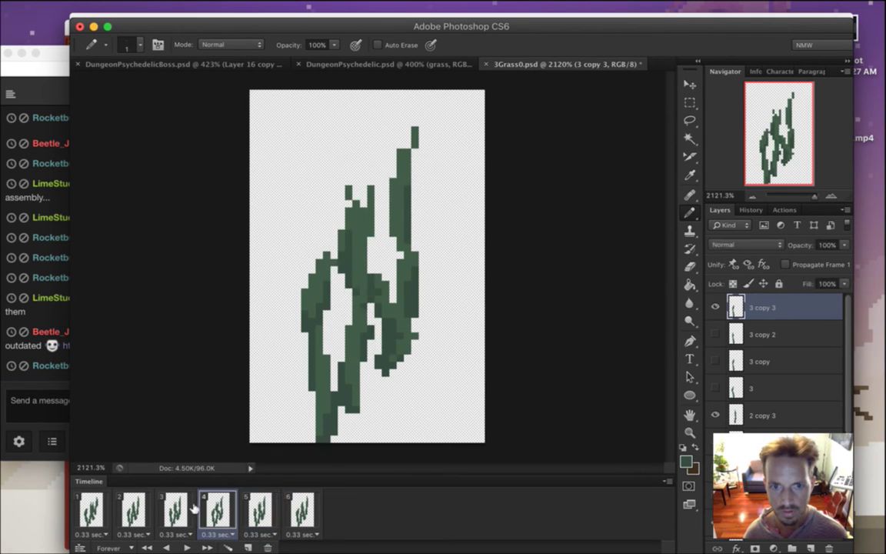
pyautogui.click(183, 514)
pyautogui.click(137, 517)
pyautogui.click(96, 511)
pyautogui.click(131, 512)
# In frame 3, shift the short blade's tip on layer 3 copy 2 one pixel to the right and deselect it
pyautogui.click(188, 514)
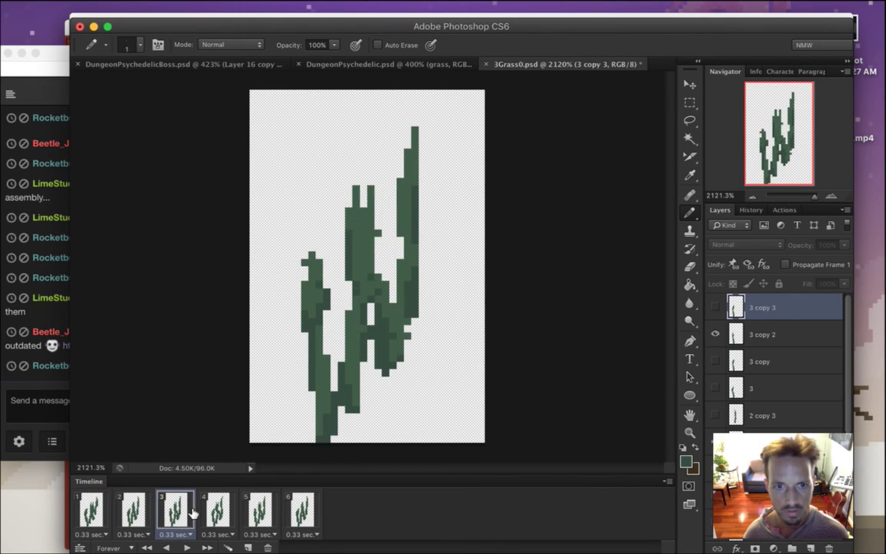
pyautogui.hotkey('alt', '[')
pyautogui.press('m')
pyautogui.moveTo(293, 236); pyautogui.dragTo(337, 274)
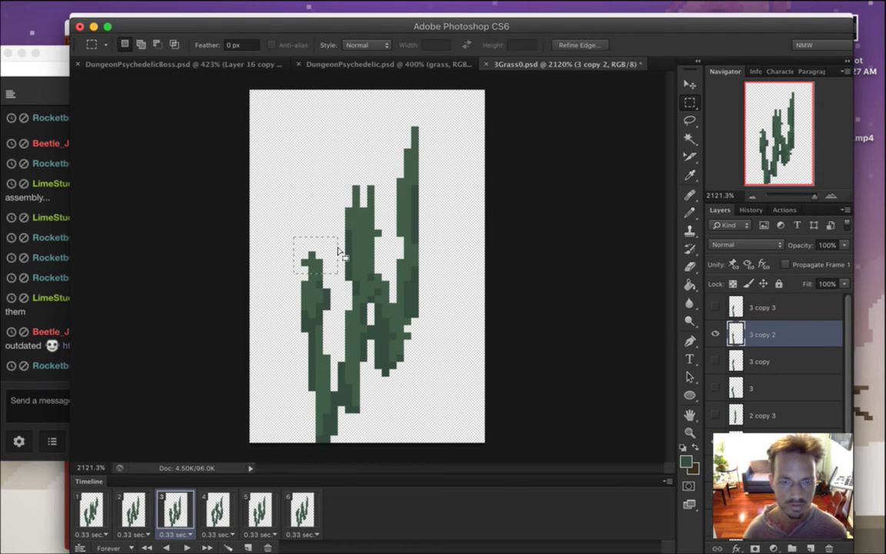
pyautogui.moveTo(286, 244); pyautogui.dragTo(318, 253)
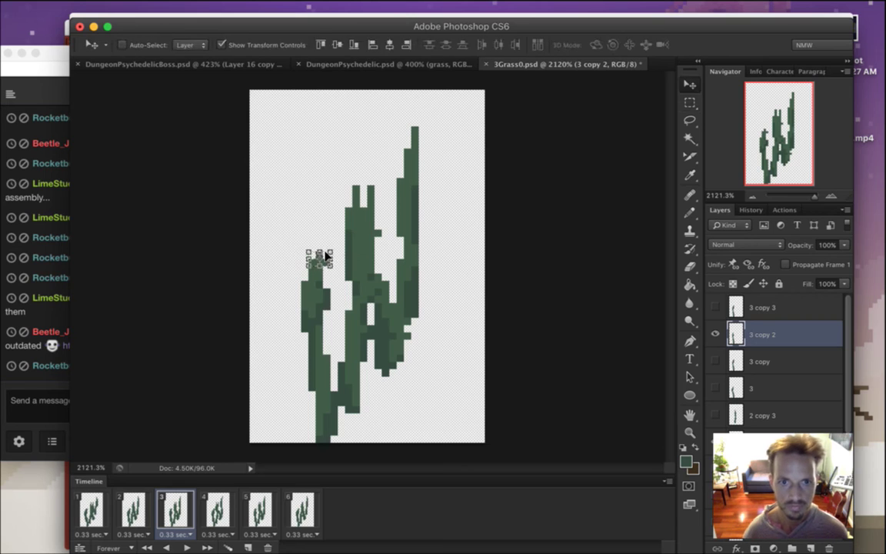
pyautogui.hotkey('ctrl', 'd')
# Check the new tip position through frames 2 to 6, return to frame 1 and save the file
pyautogui.click(135, 514)
pyautogui.click(176, 512)
pyautogui.click(217, 512)
pyautogui.click(261, 509)
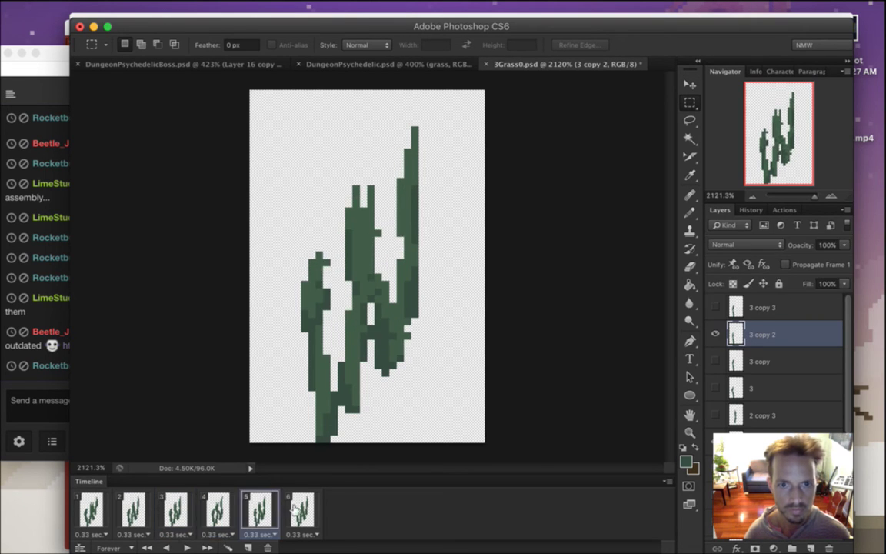
pyautogui.click(303, 509)
pyautogui.click(90, 513)
pyautogui.press('super+s')
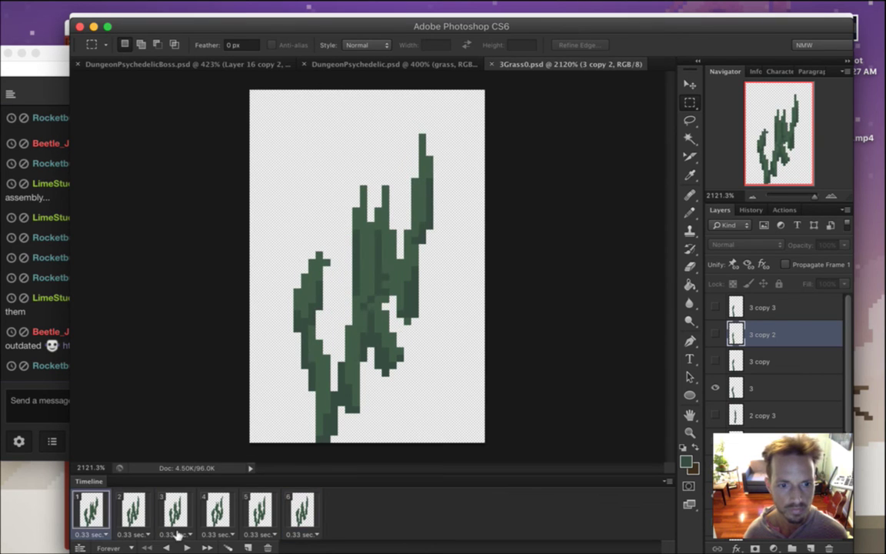
# Play the animation, then compare the short blade's motion frame by frame
pyautogui.press('space')
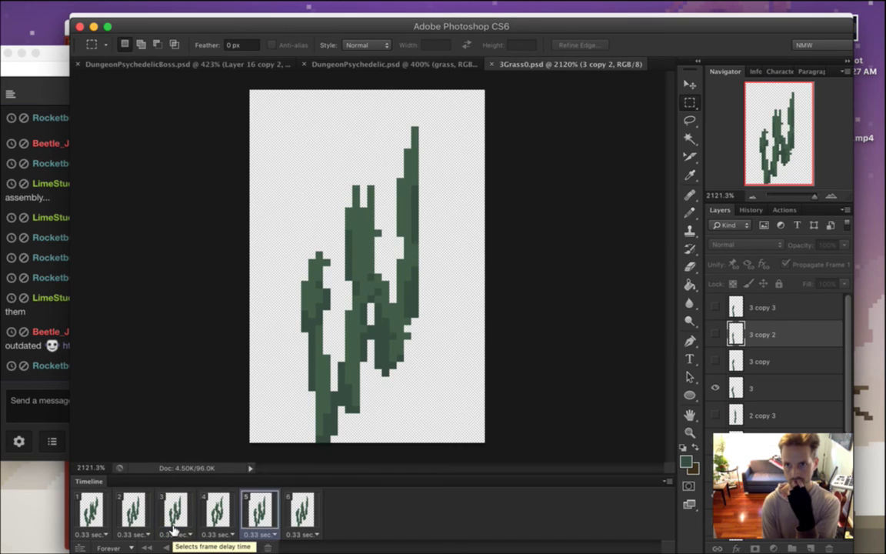
pyautogui.moveTo(309, 360); pyautogui.dragTo(320, 413)
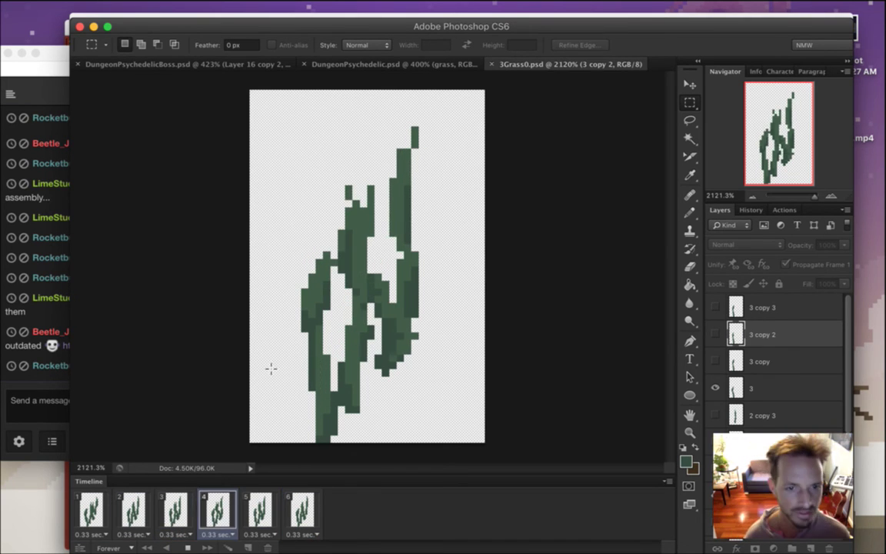
pyautogui.press('space')
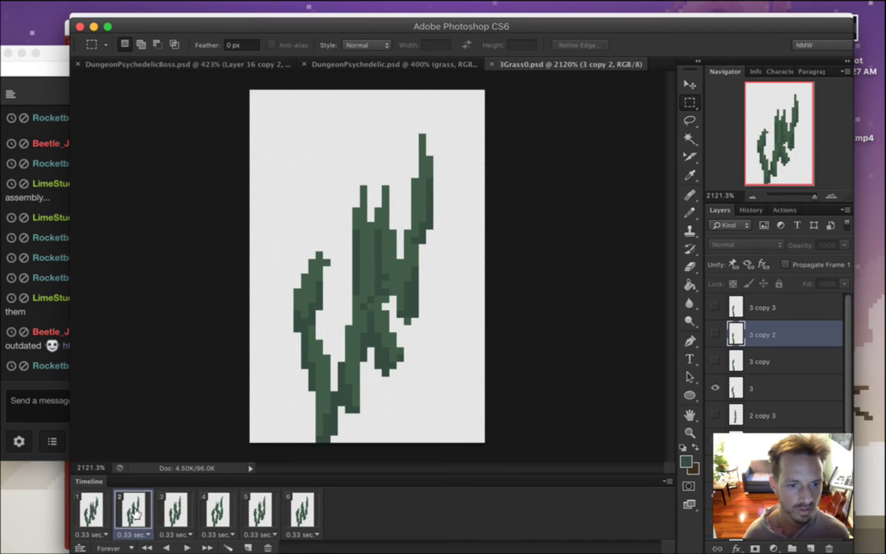
pyautogui.click(133, 508)
pyautogui.click(175, 508)
pyautogui.click(218, 507)
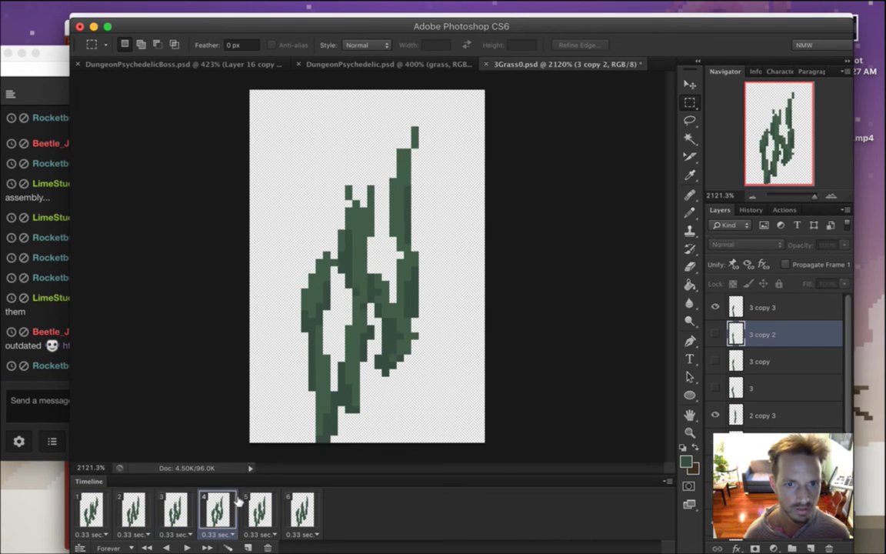
pyautogui.click(260, 508)
pyautogui.click(90, 508)
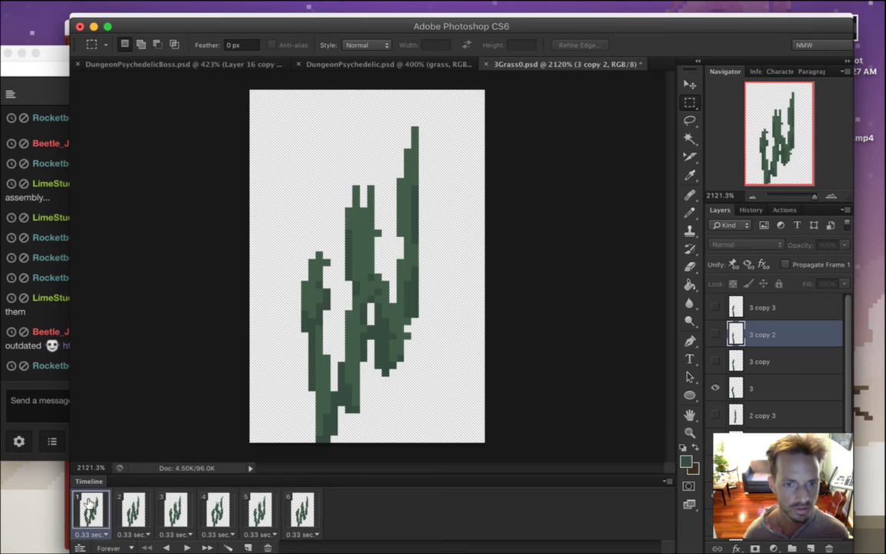
pyautogui.click(133, 508)
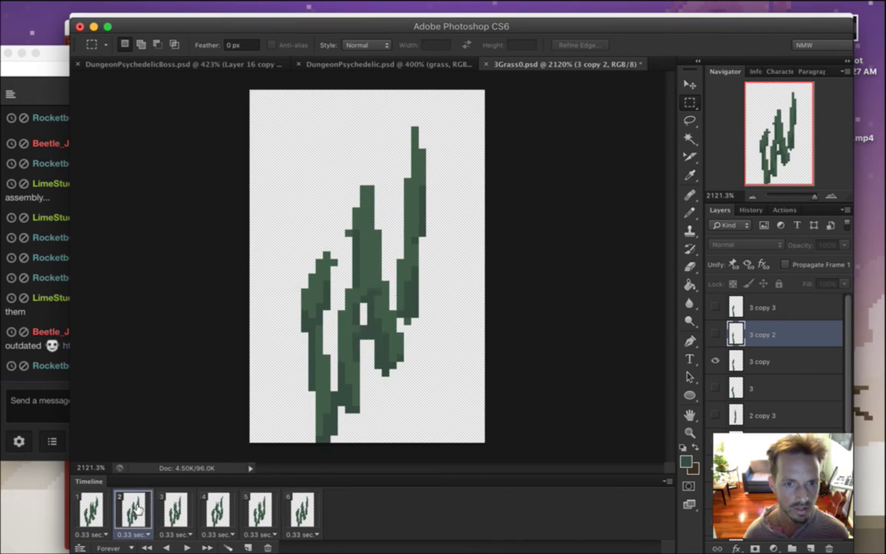
# In frame 3, shift the upper section of the short blade on layer 3 copy 2 one pixel right and deselect it
pyautogui.click(184, 506)
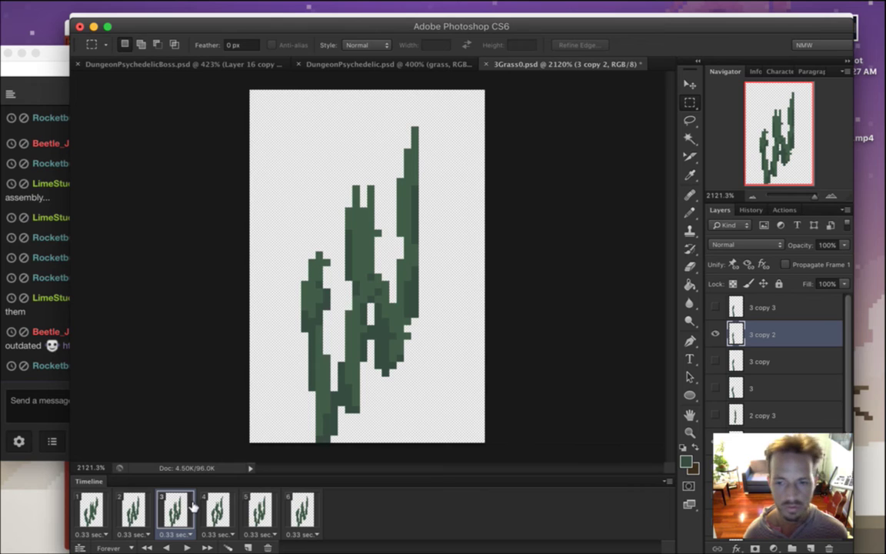
pyautogui.moveTo(278, 237); pyautogui.dragTo(332, 327)
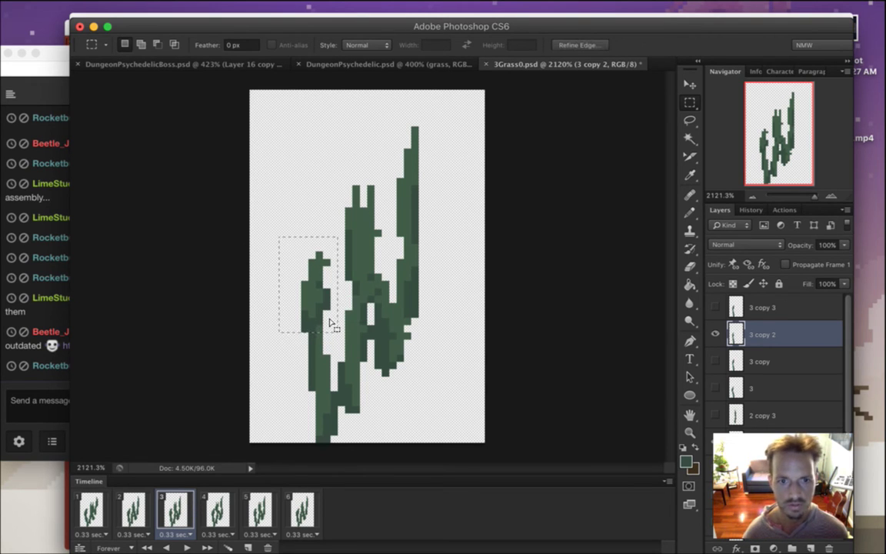
pyautogui.press('v')
pyautogui.press('Right')
pyautogui.press('m')
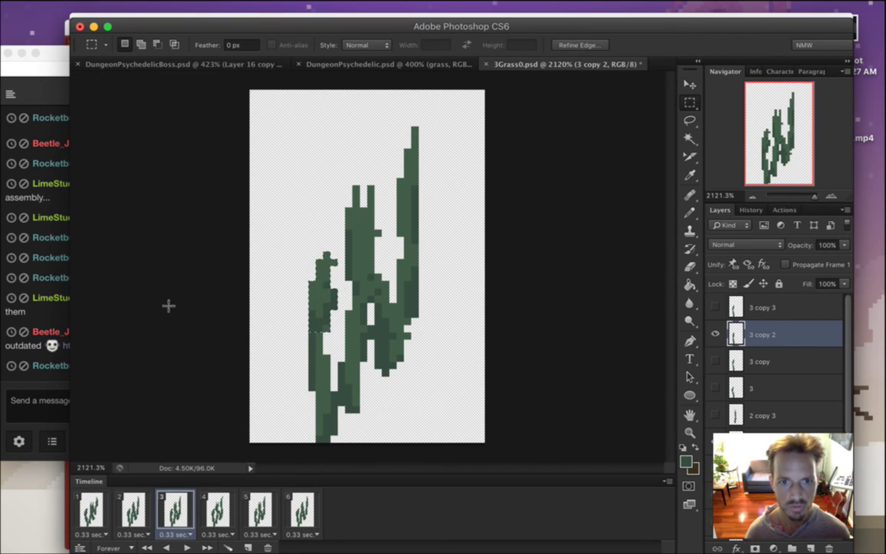
pyautogui.press('super+d')
# Move only the short blade's tip section in frame 3 one pixel to the left and deselect it
pyautogui.moveTo(302, 233); pyautogui.dragTo(327, 273)
pyautogui.press('v')
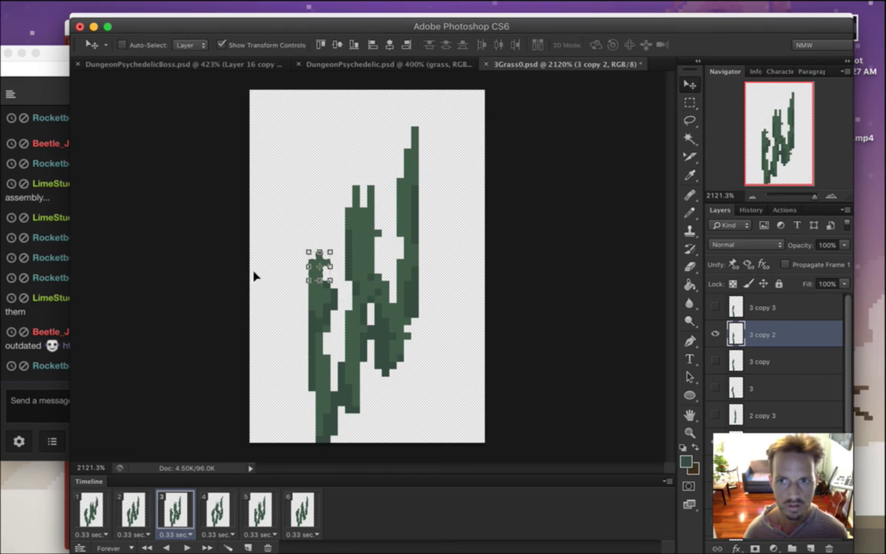
pyautogui.press('m')
pyautogui.press('super+d')
# In frame 4, shift the short blade's upper section on layer 3 copy 3 one pixel left, and its tip one further pixel left
pyautogui.click(218, 508)
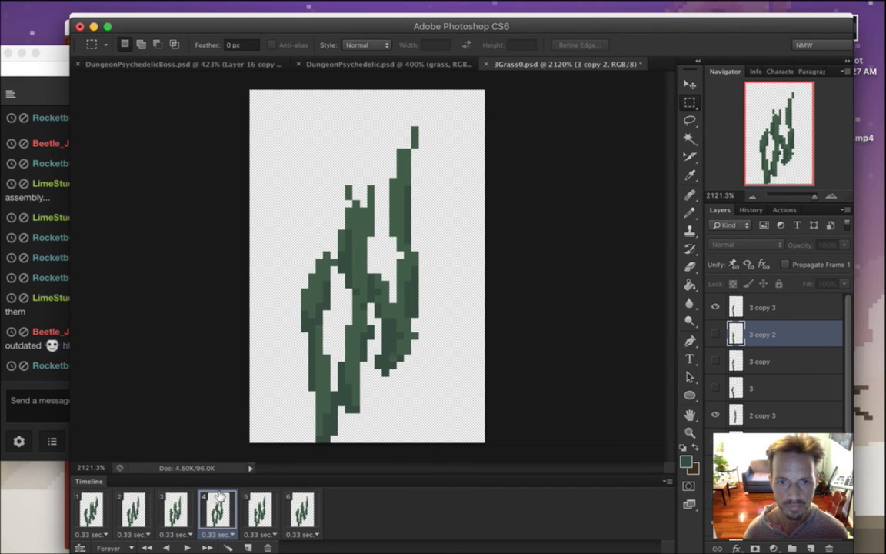
pyautogui.hotkey('alt', ']')
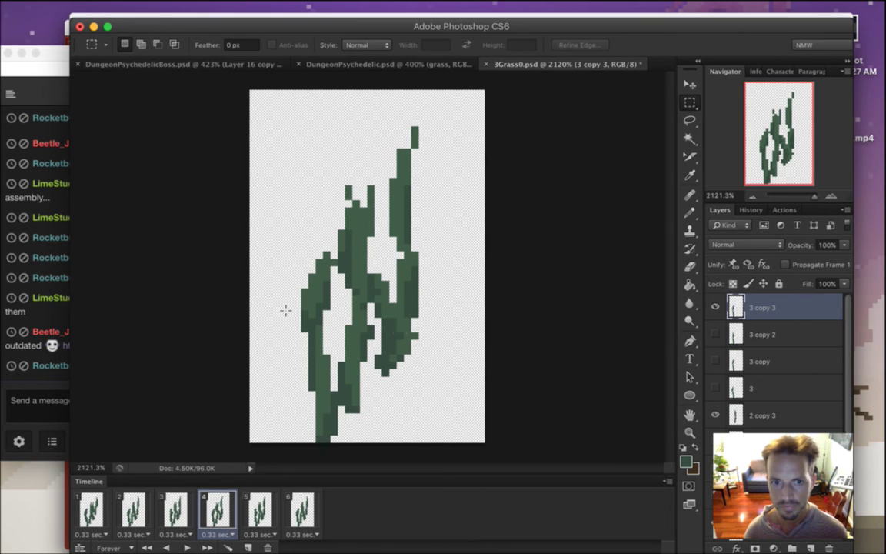
pyautogui.moveTo(294, 229); pyautogui.dragTo(322, 283)
pyautogui.moveTo(270, 232); pyautogui.dragTo(334, 266)
pyautogui.press('v')
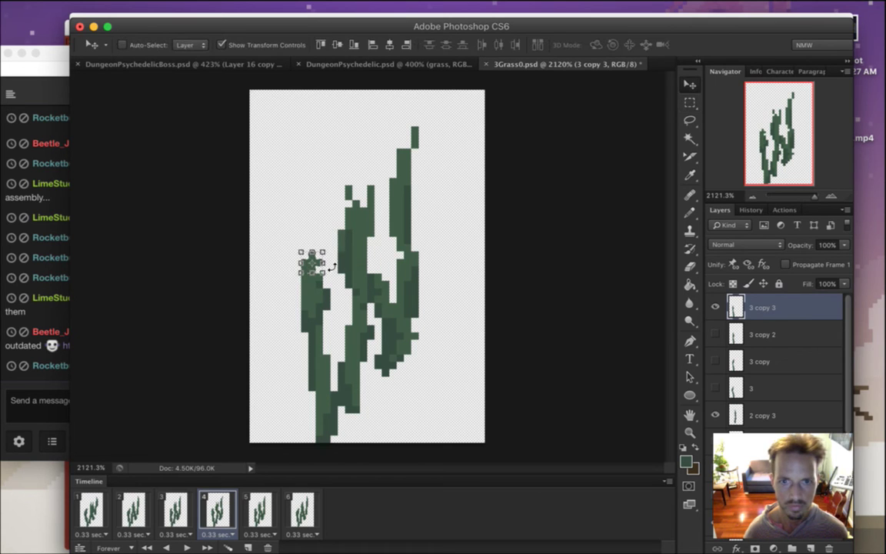
# Try shifting the short blade's tip in frame 4 another pixel to the left
pyautogui.press('m')
pyautogui.moveTo(293, 236); pyautogui.dragTo(331, 273)
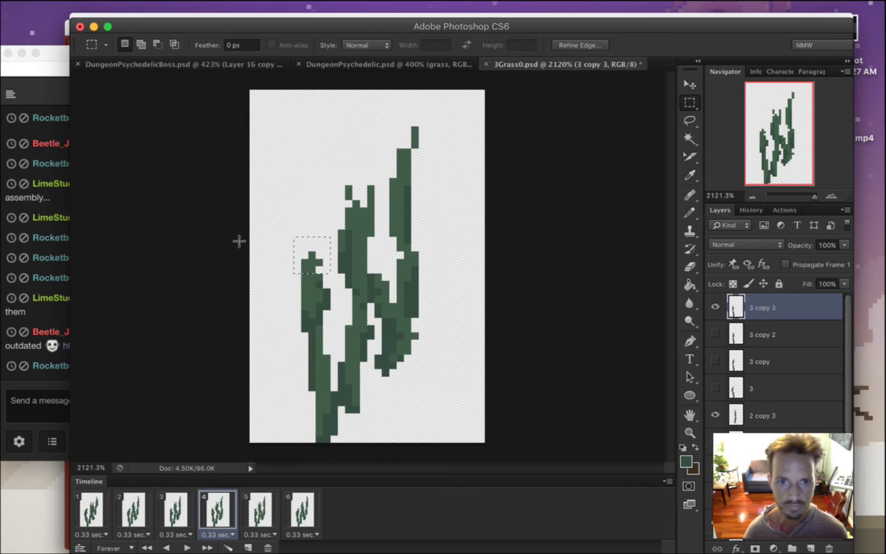
pyautogui.moveTo(278, 223); pyautogui.dragTo(318, 256)
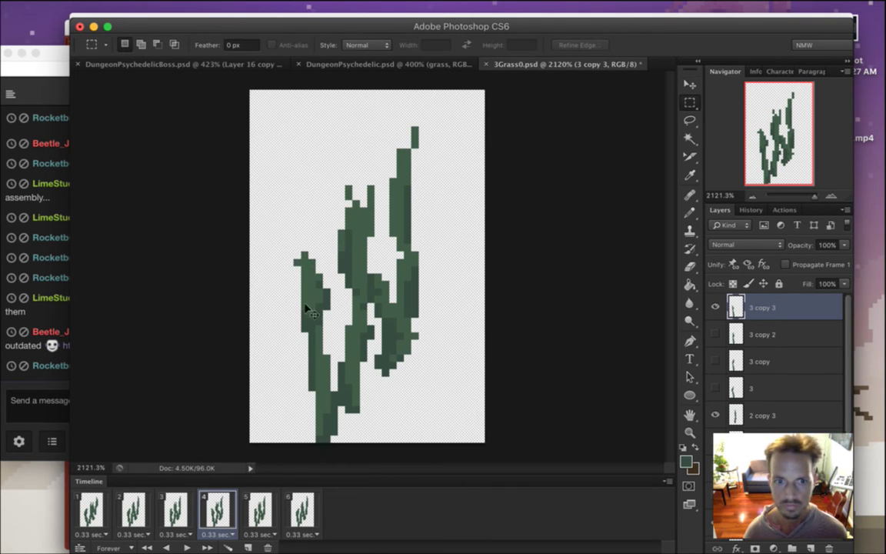
# Play the animation from frame 1 and compare the blade in frames 3, 4 and 5
pyautogui.click(91, 510)
pyautogui.click(186, 547)
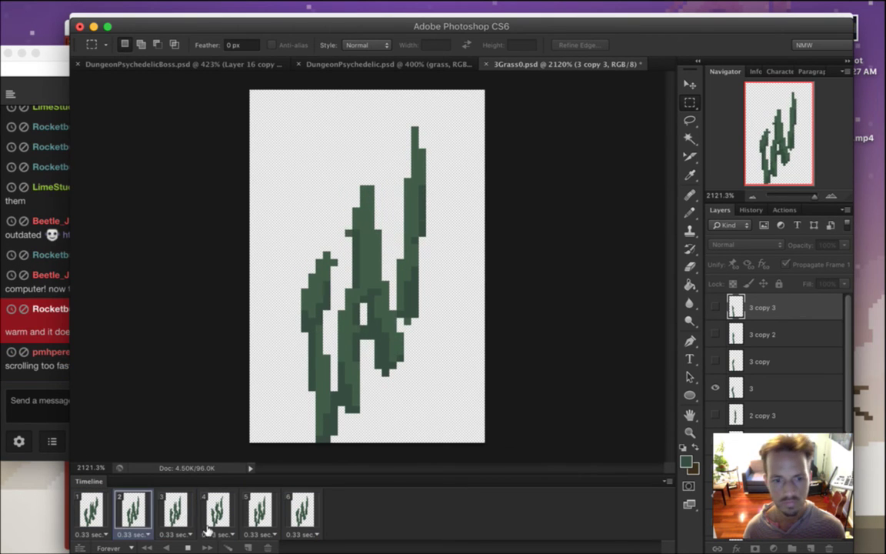
pyautogui.click(181, 514)
pyautogui.click(223, 506)
pyautogui.click(246, 508)
# Bring the short blade's tip in frame 4 back one pixel to the right and deselect it
pyautogui.click(223, 505)
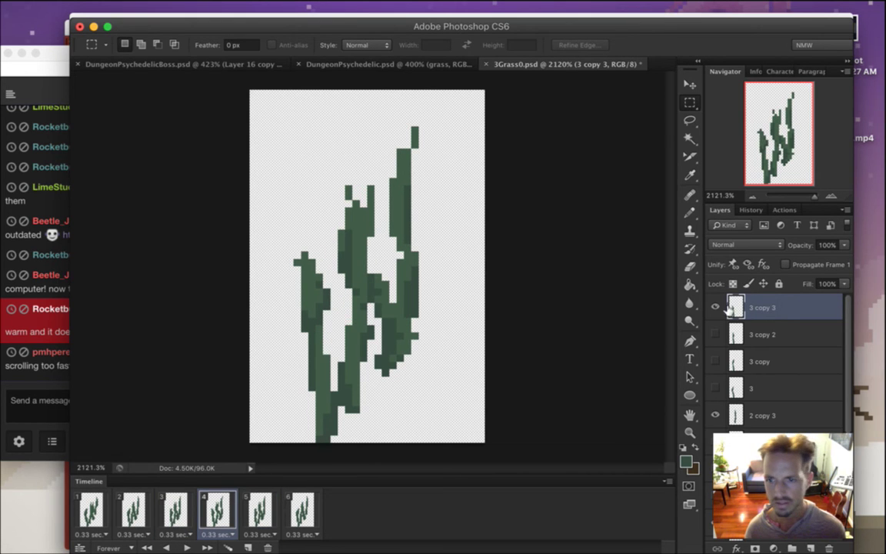
pyautogui.moveTo(309, 263); pyautogui.dragTo(311, 253)
pyautogui.press('super+d')
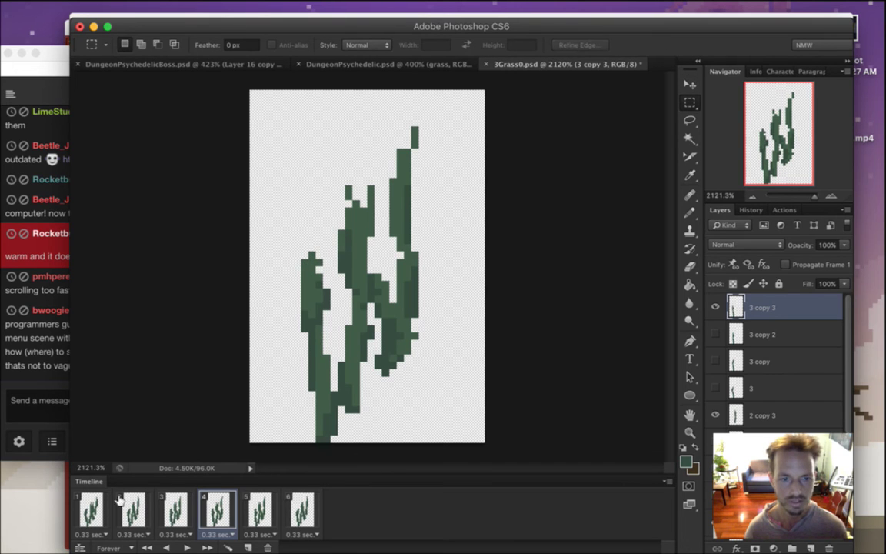
# Play the grass animation in 3Grass0.psd from its first frame
pyautogui.click(93, 511)
pyautogui.click(187, 547)
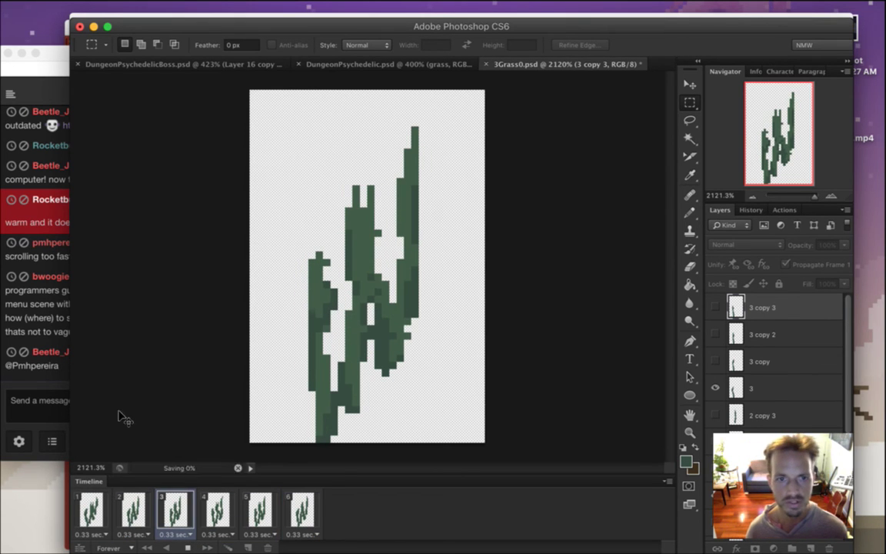
# Switch to the Twitch chat and read the viewer messages about California and about where to start implementing cocos2dx game logic
pyautogui.click(30, 265)
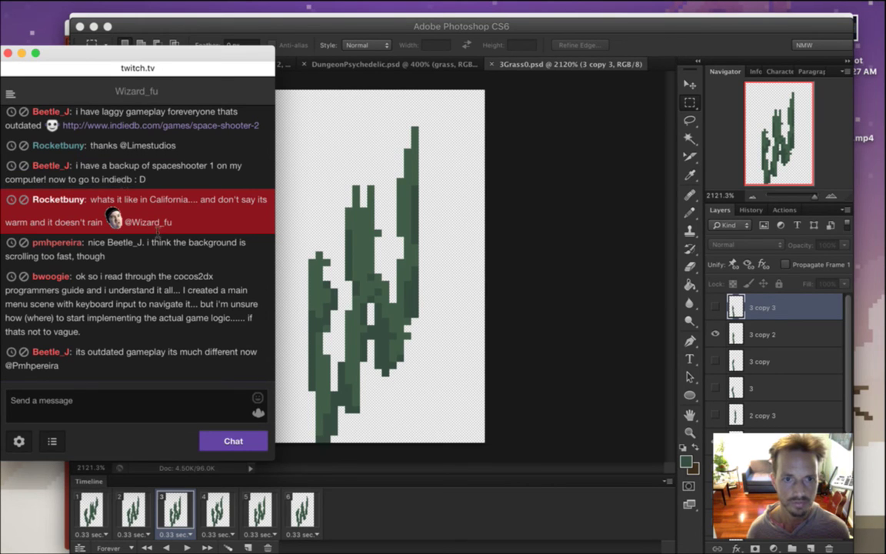
pyautogui.moveTo(97, 206); pyautogui.dragTo(154, 229)
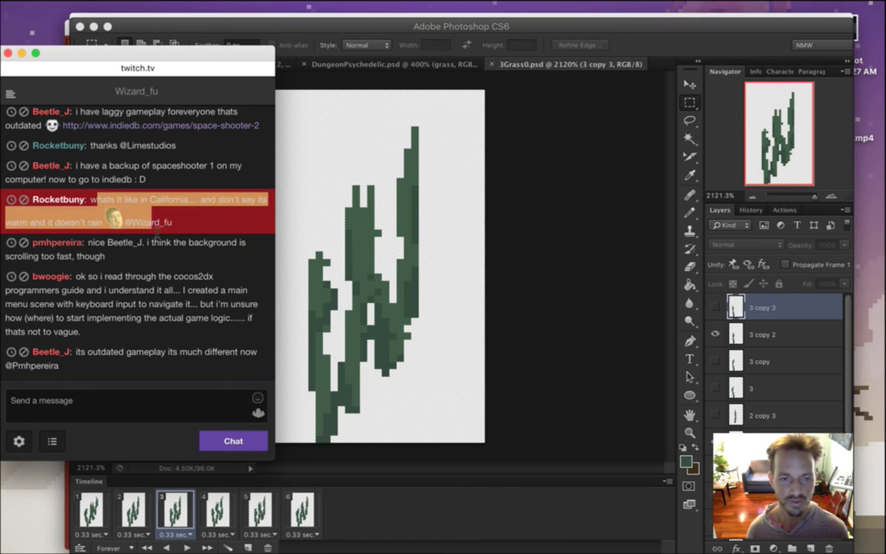
pyautogui.click(206, 208)
pyautogui.moveTo(206, 200); pyautogui.dragTo(112, 219)
pyautogui.click(150, 207)
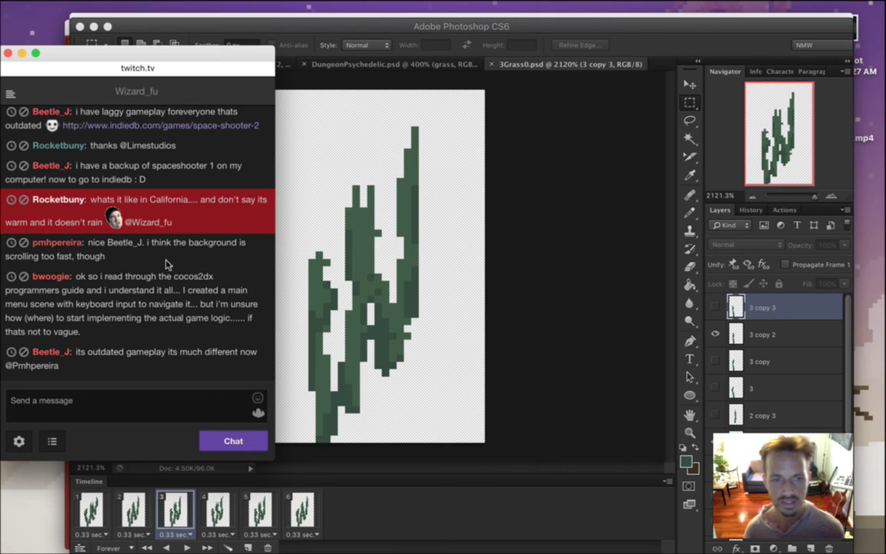
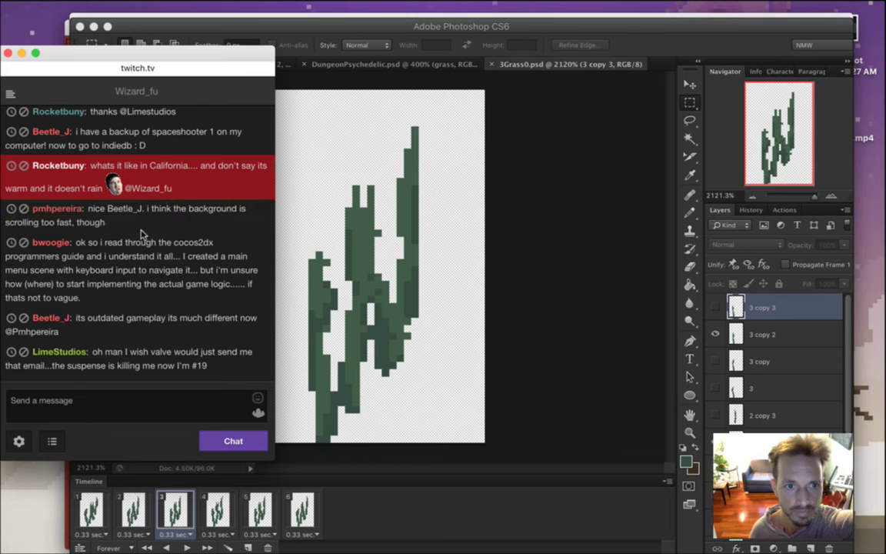
pyautogui.moveTo(89, 243); pyautogui.dragTo(128, 259)
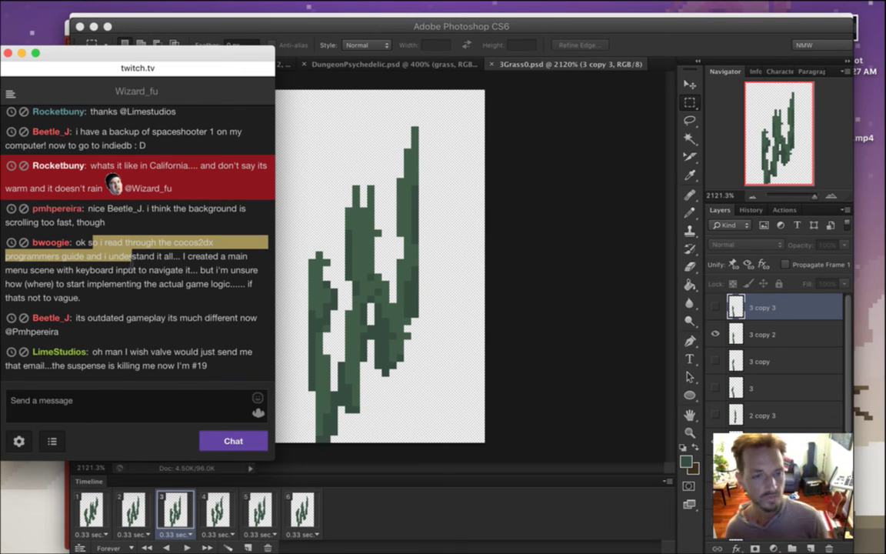
pyautogui.moveTo(133, 257); pyautogui.dragTo(146, 284)
pyautogui.click(149, 296)
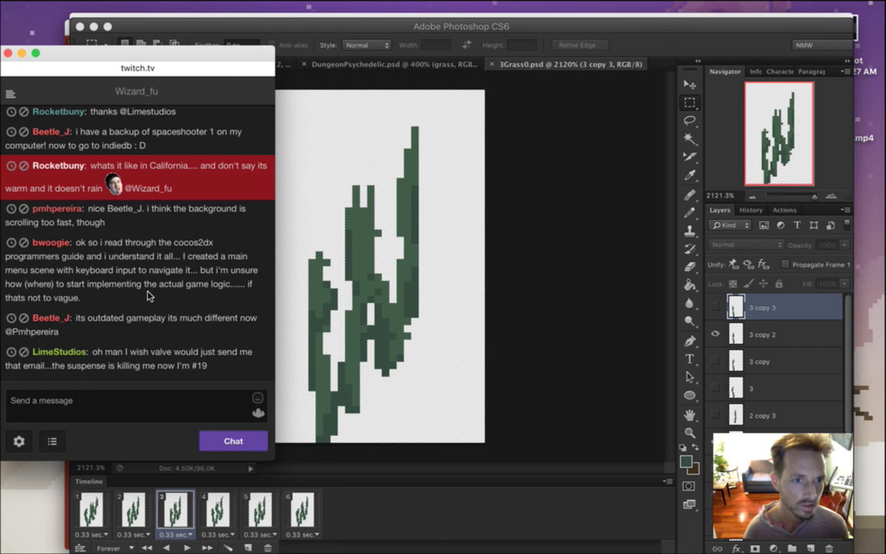
pyautogui.moveTo(80, 290); pyautogui.dragTo(198, 279)
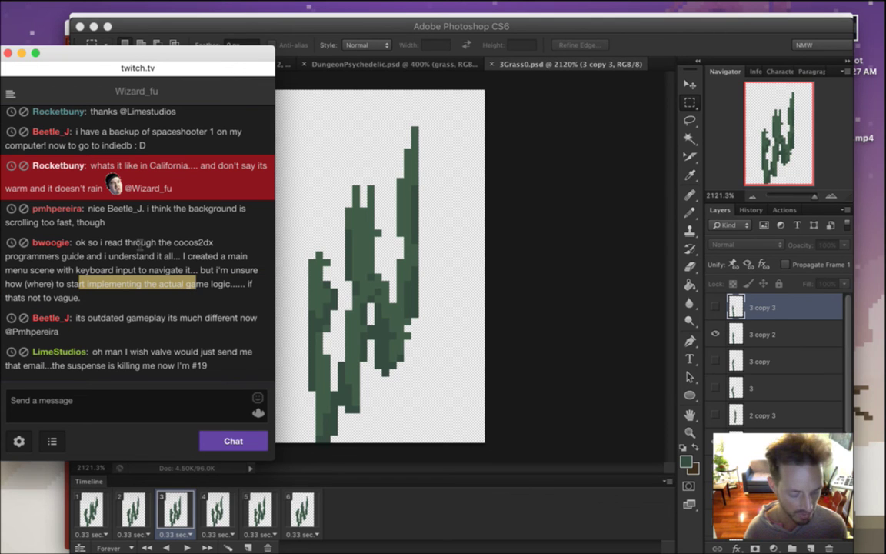
# Switch to Xcode and examine the Tick class declaration in Tick.h, including its scheduleUpdate method
pyautogui.press('super+Tab')
pyautogui.press('super+Tab')
pyautogui.press('super+Tab')
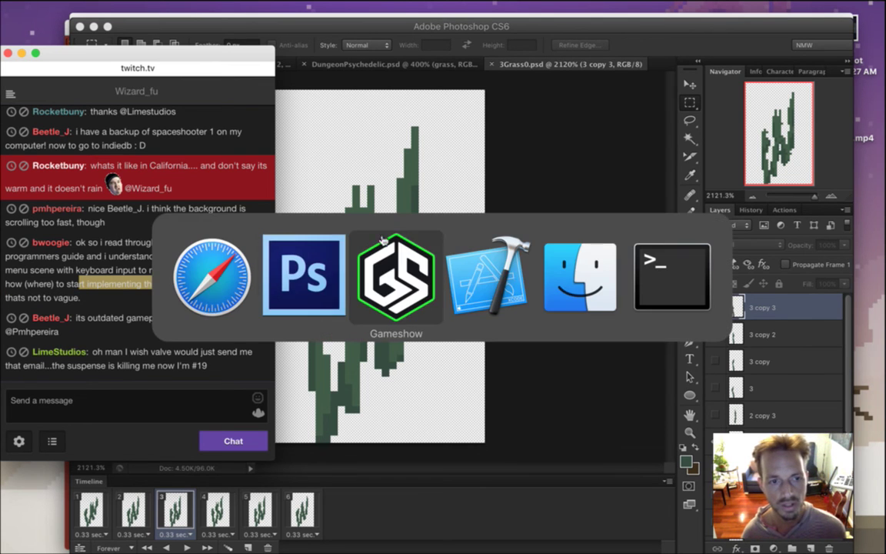
pyautogui.scroll(5, 213, 158)
pyautogui.click(131, 245)
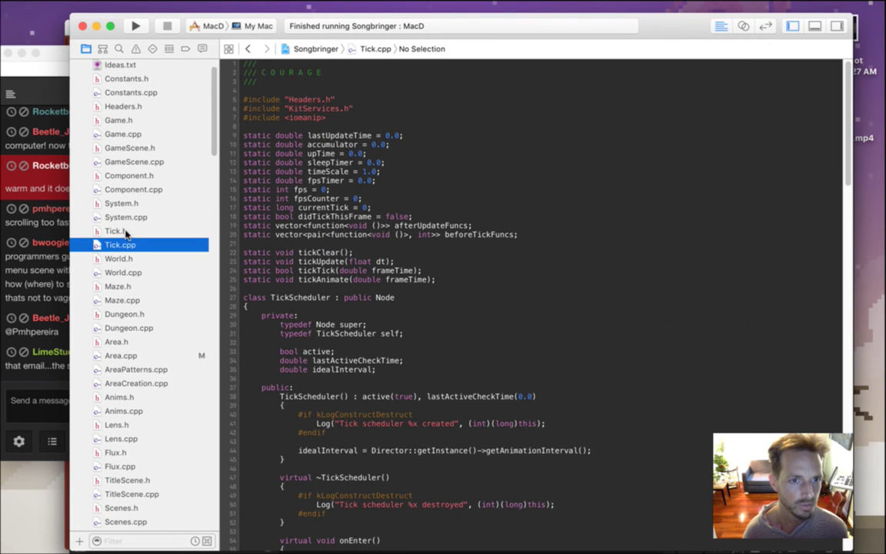
pyautogui.click(123, 231)
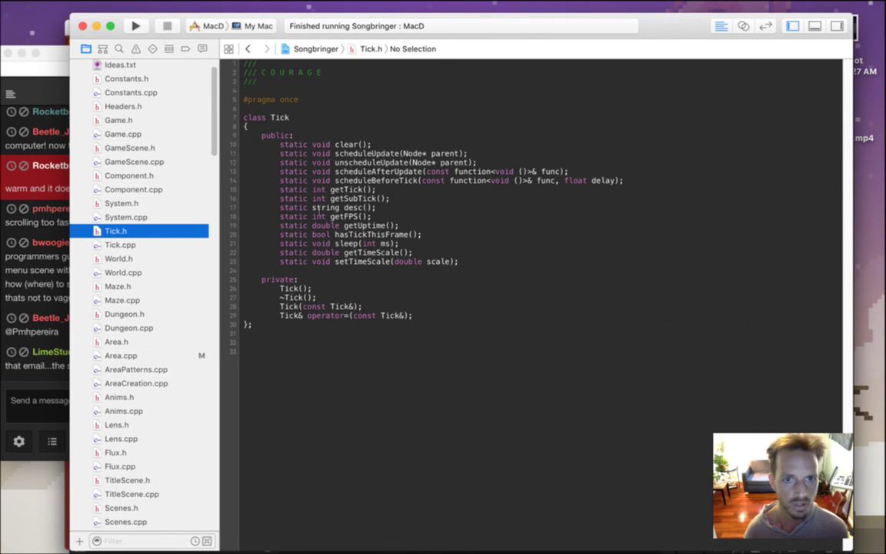
pyautogui.moveTo(254, 115); pyautogui.dragTo(391, 376)
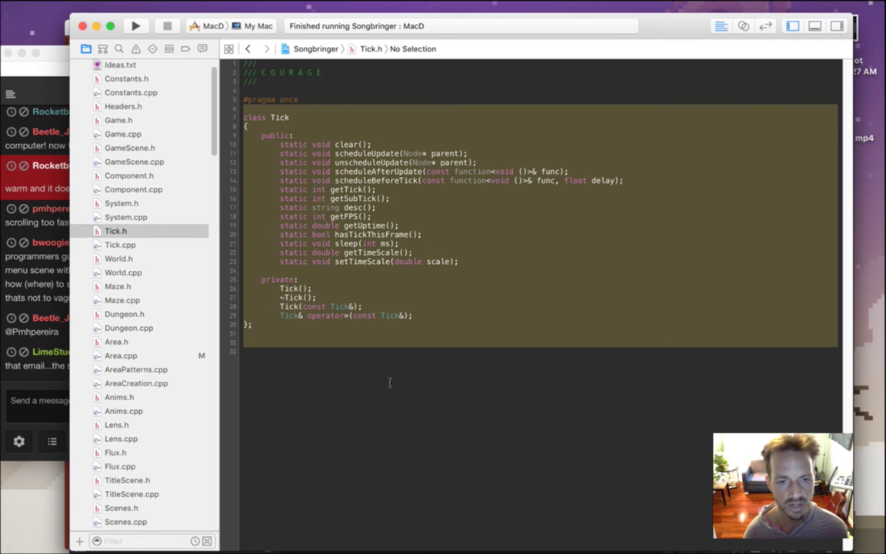
pyautogui.click(391, 382)
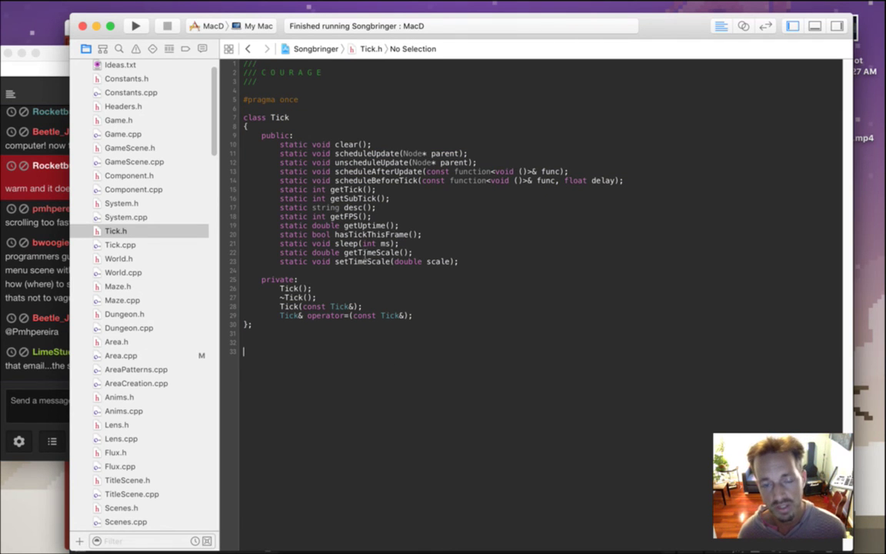
pyautogui.moveTo(280, 153); pyautogui.dragTo(399, 153)
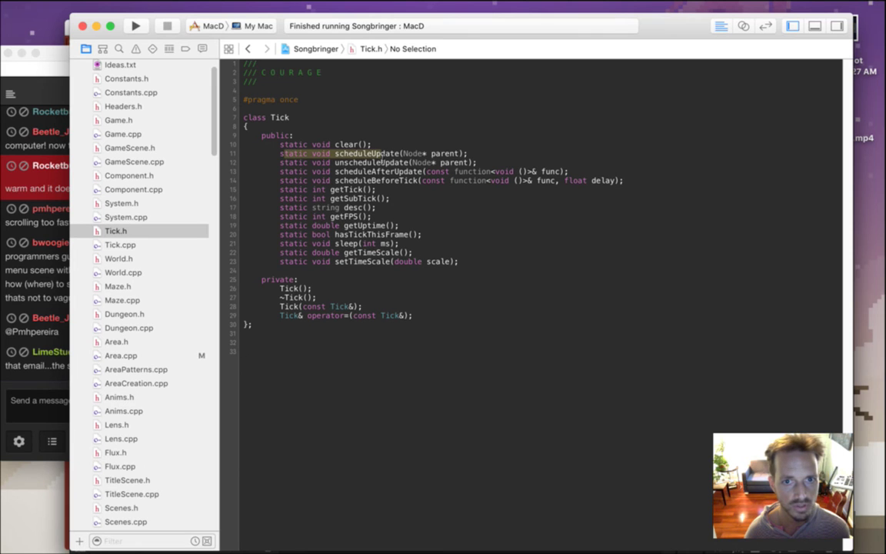
# Open Tick.cpp and examine how Tick::scheduleUpdate creates a TickScheduler and sets its tag
pyautogui.click(122, 244)
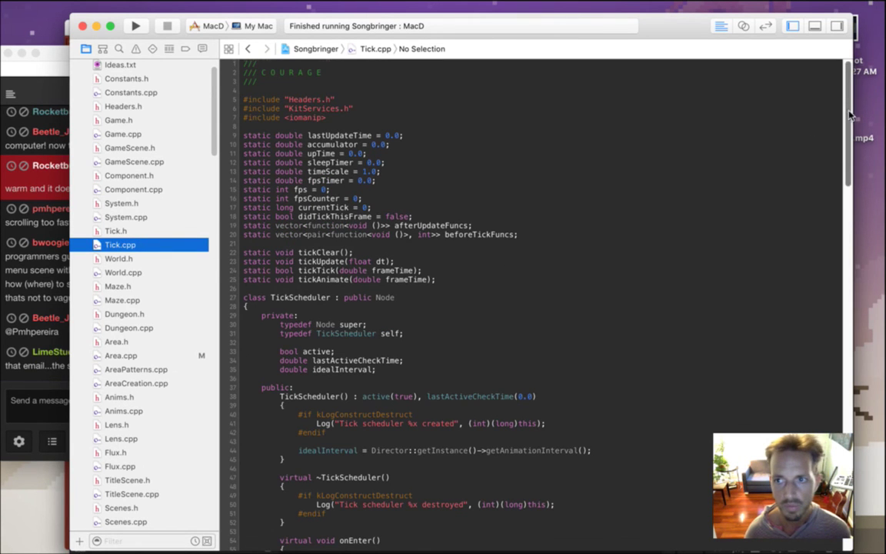
pyautogui.scroll(-20, 766, 154)
pyautogui.scroll(20, 837, 336)
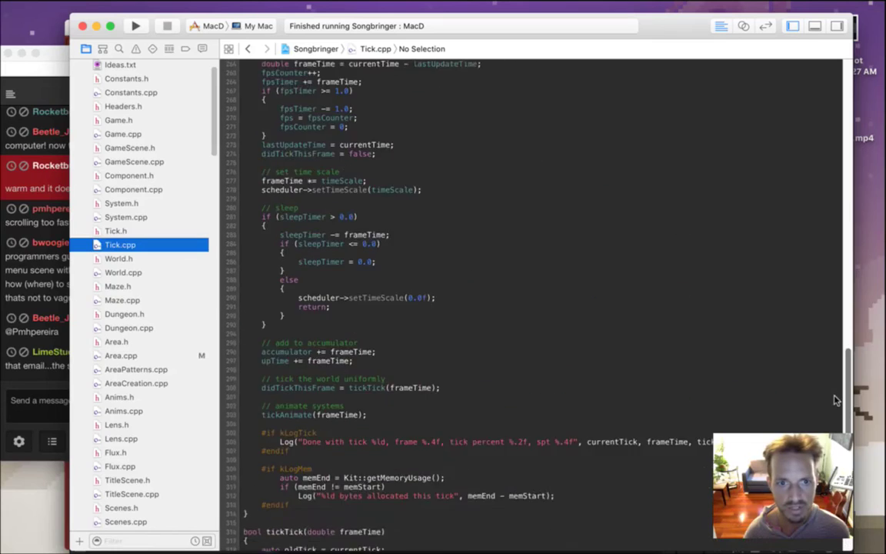
pyautogui.scroll(10, 838, 336)
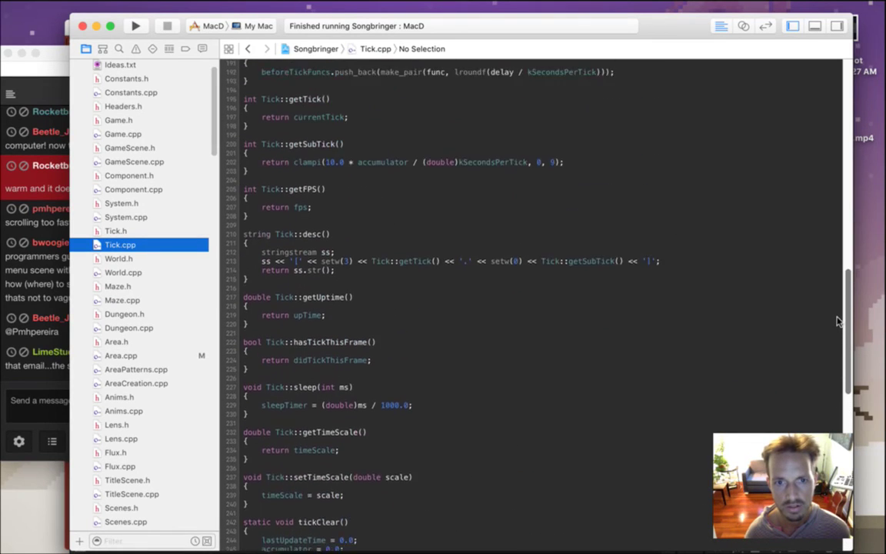
pyautogui.scroll(3, 837, 285)
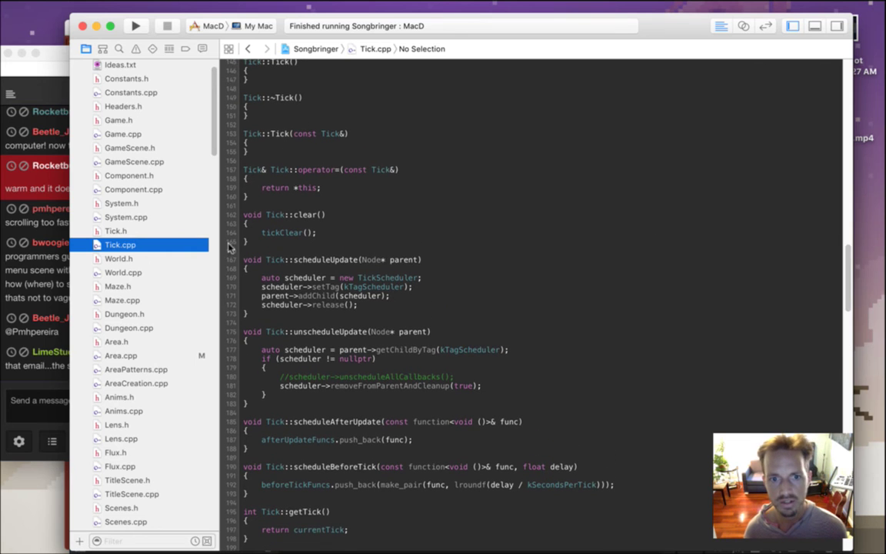
pyautogui.click(285, 278)
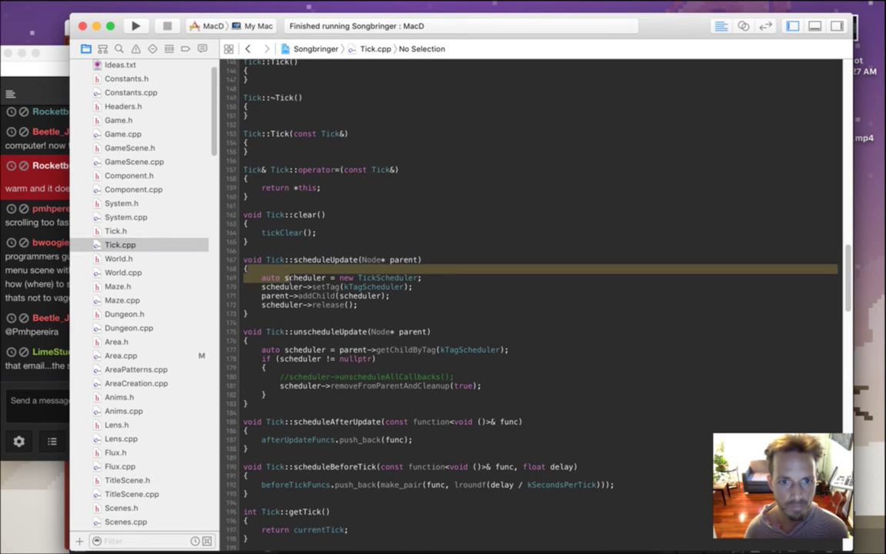
pyautogui.click(304, 286)
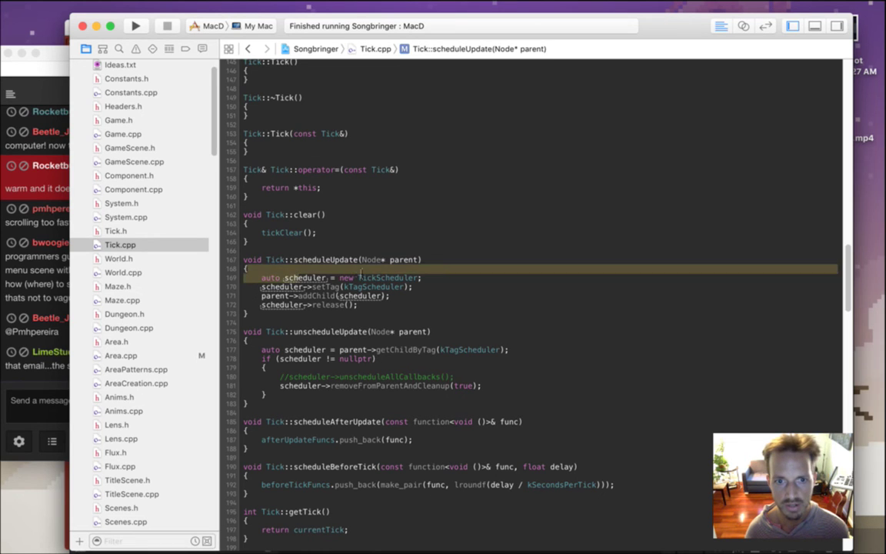
pyautogui.moveTo(284, 278); pyautogui.dragTo(452, 276)
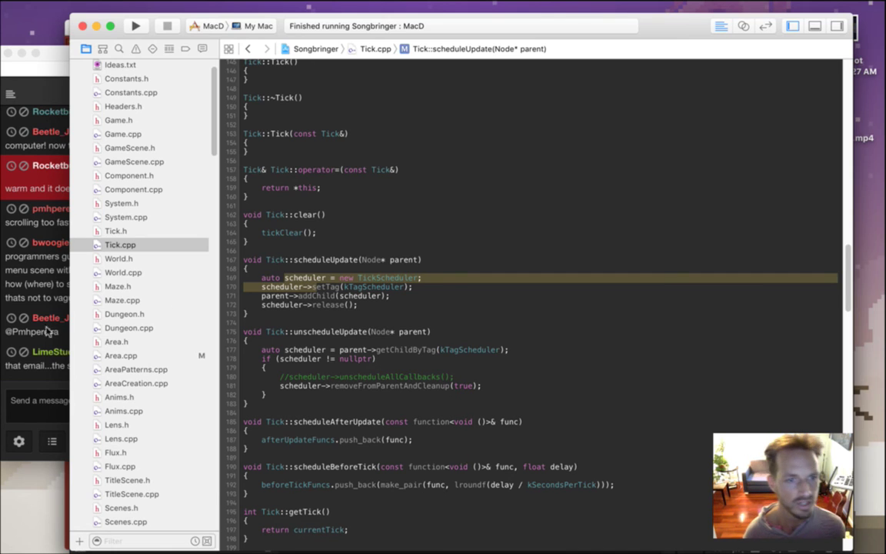
# Reread the chat question about implementing the actual game logic and return to Tick.cpp in Xcode
pyautogui.click(29, 251)
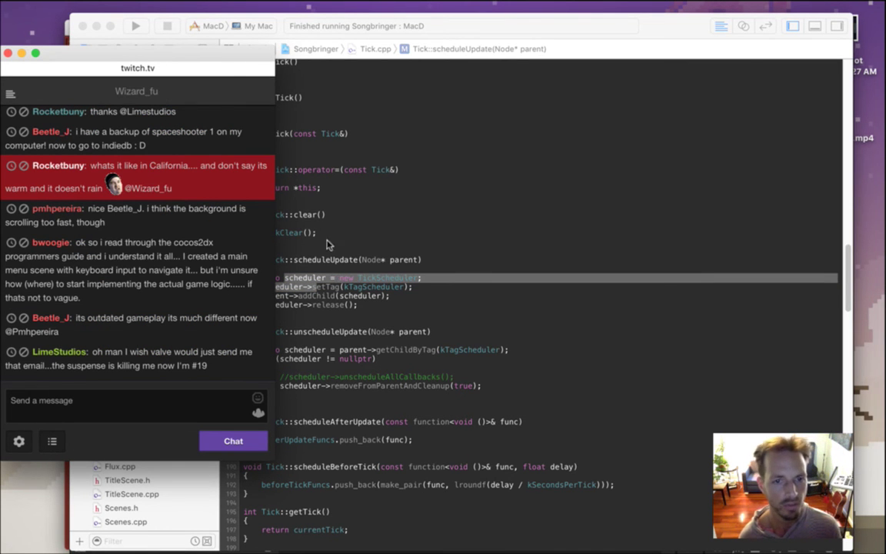
pyautogui.click(341, 273)
pyautogui.click(37, 252)
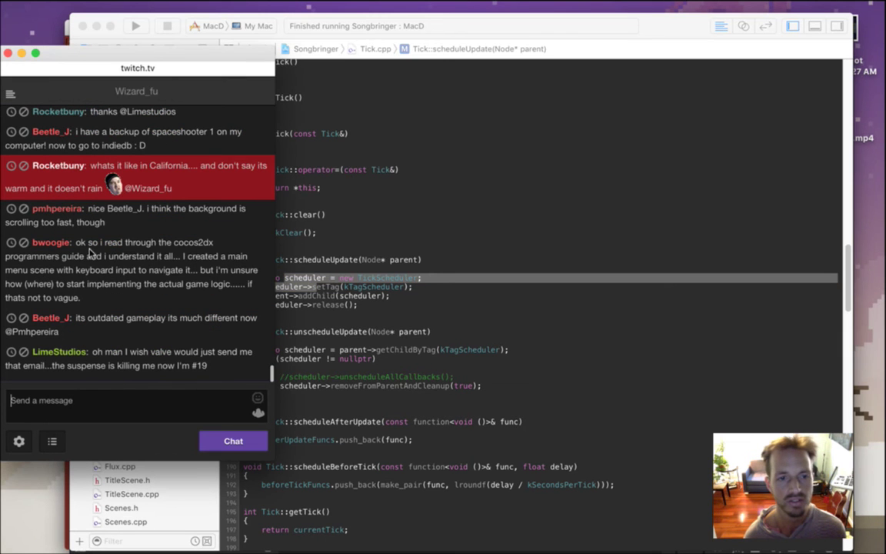
pyautogui.moveTo(90, 246); pyautogui.dragTo(112, 296)
pyautogui.press('super+Tab')
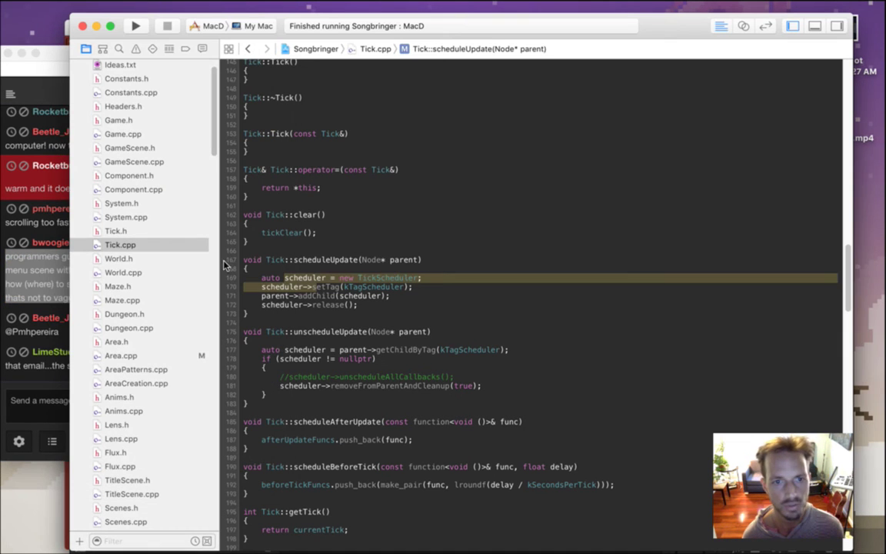
# Examine the TickScheduler class declaration near the start of Tick.cpp and its Node base class
pyautogui.click(323, 225)
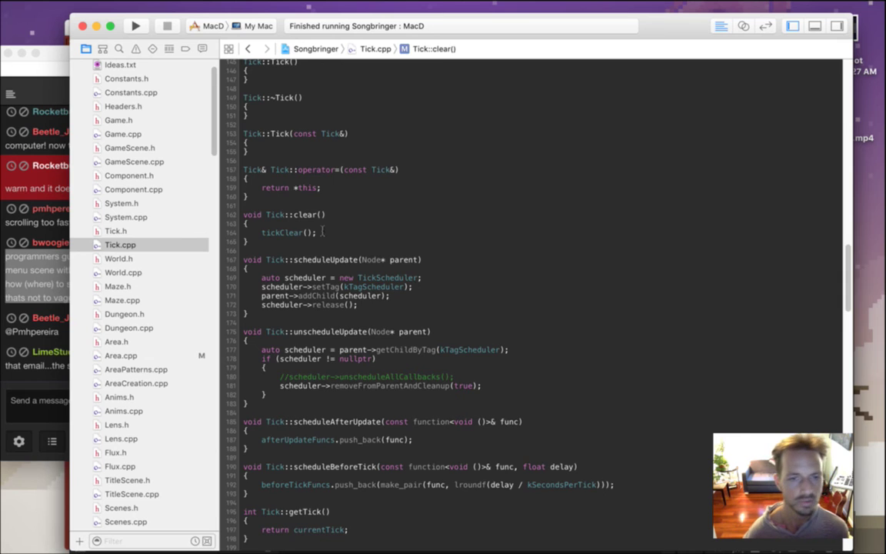
pyautogui.press('super+Up')
pyautogui.click(244, 307)
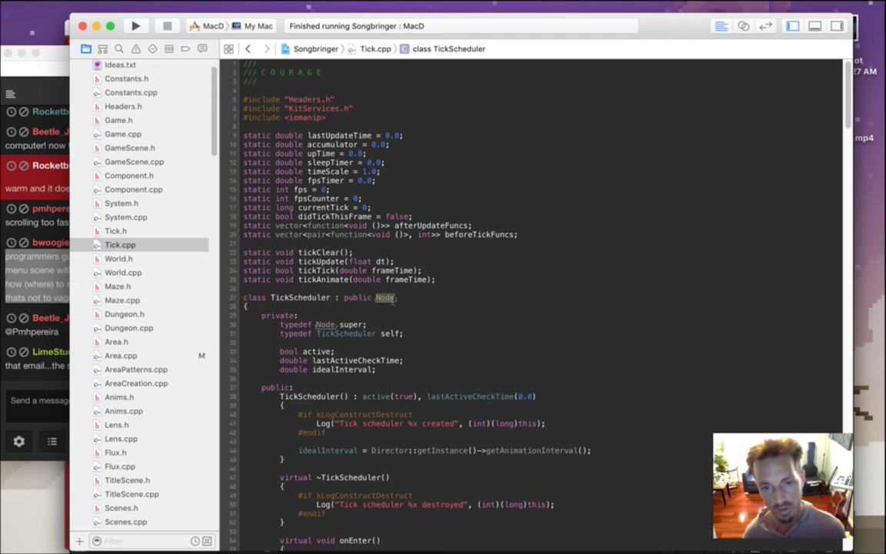
pyautogui.click(401, 300)
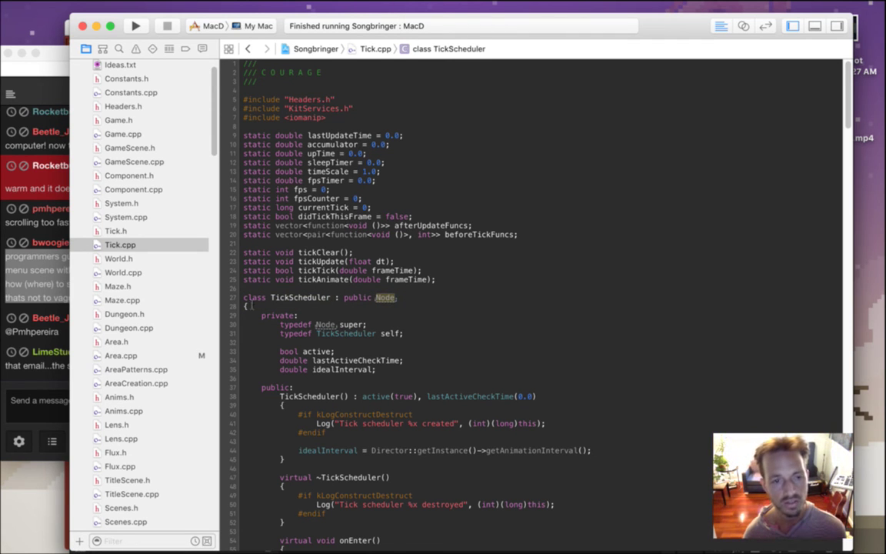
pyautogui.click(282, 298)
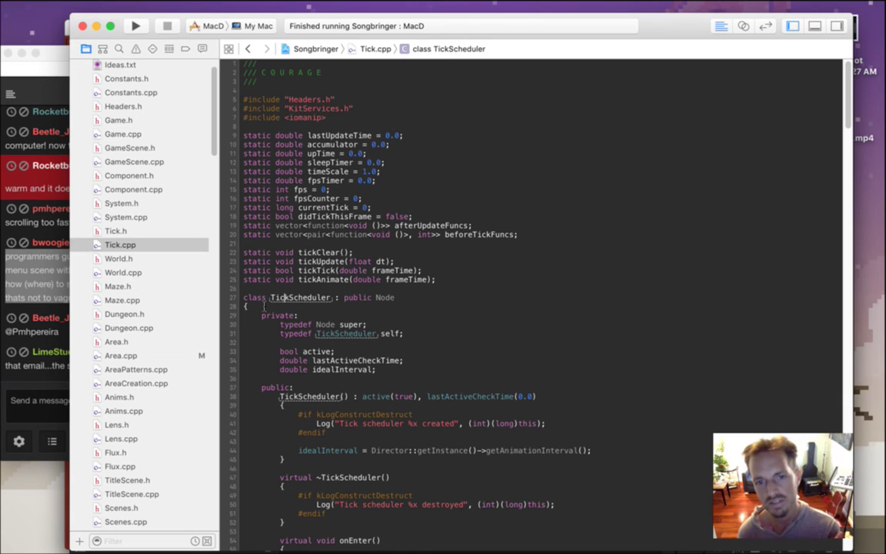
pyautogui.moveTo(270, 298); pyautogui.dragTo(370, 300)
pyautogui.press('Down')
pyautogui.press('Down')
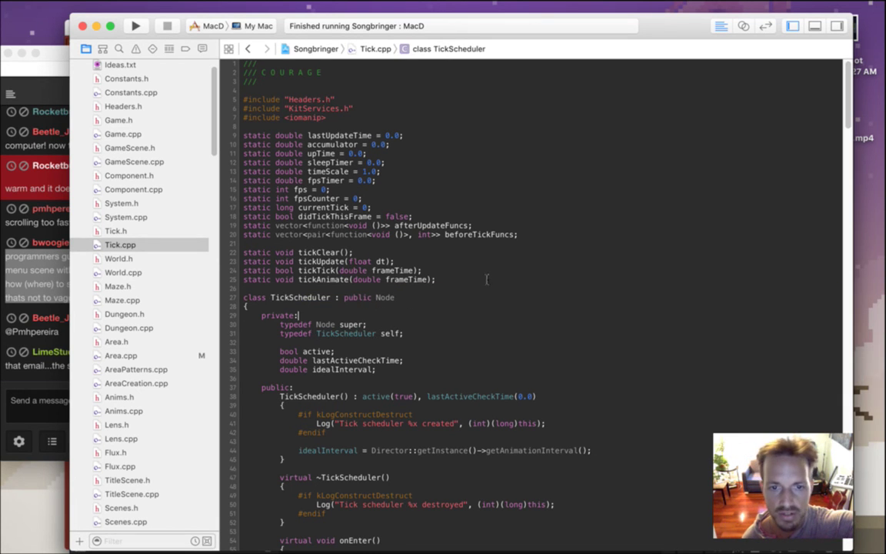
# Open up blank lines for a new statement after the setTag call in Tick::scheduleUpdate
pyautogui.moveTo(854, 90); pyautogui.dragTo(858, 262)
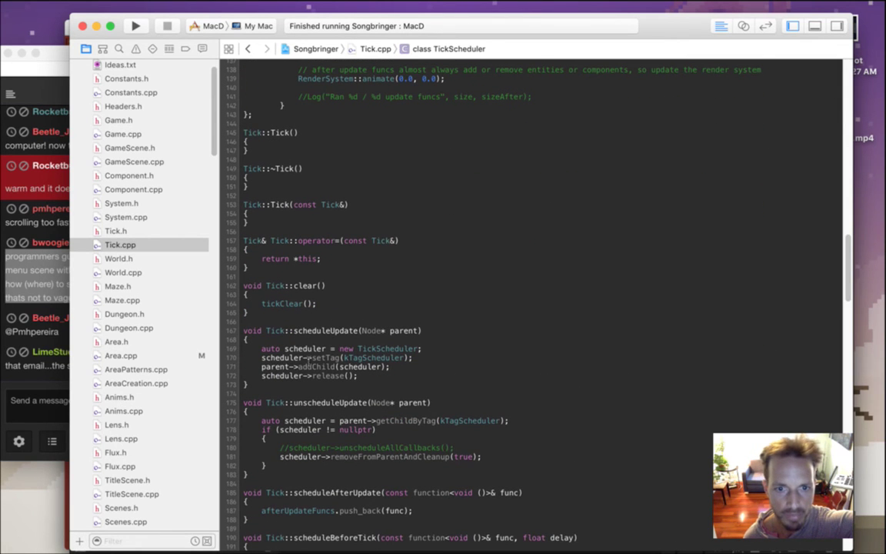
pyautogui.click(303, 350)
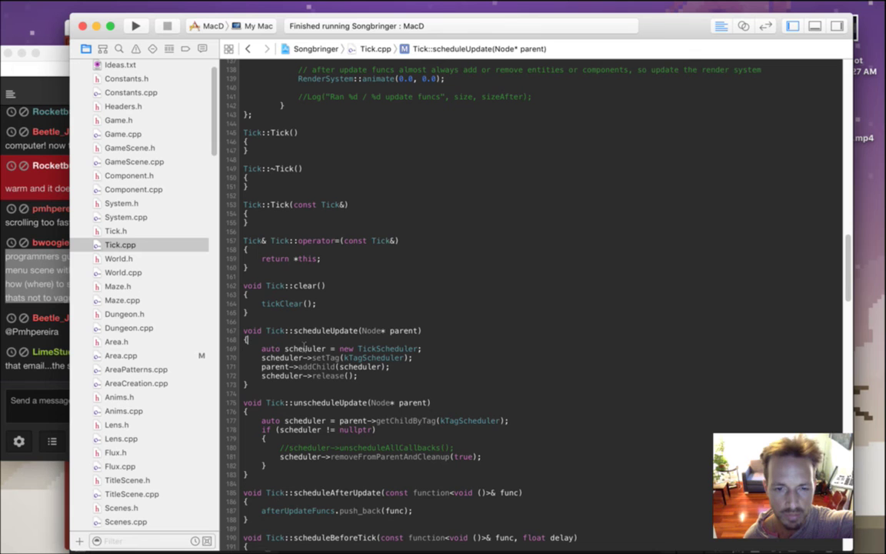
pyautogui.press('Up')
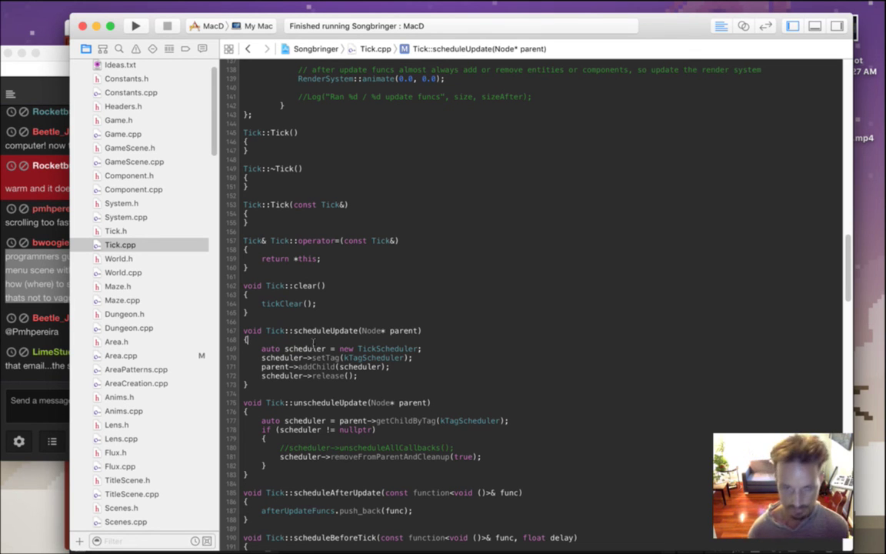
pyautogui.press('Down')
pyautogui.press('Down')
pyautogui.press('super+Right')
pyautogui.press('Return')
pyautogui.press('Return')
pyautogui.press('Return')
pyautogui.press('Up')
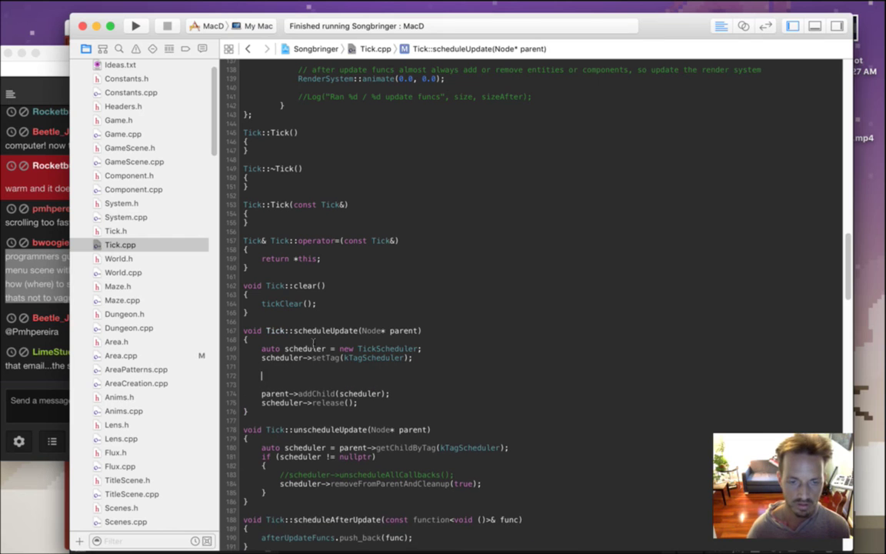
# Start a "scheduler->sched" method call on the blank line in Tick::scheduleUpdate
pyautogui.write('schedular')
pyautogui.press('BackSpace')
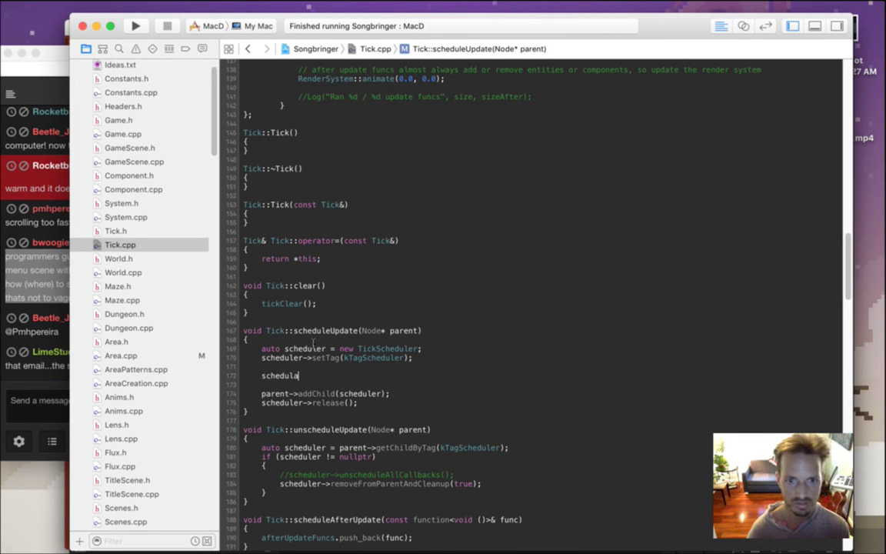
pyautogui.write('er->set')
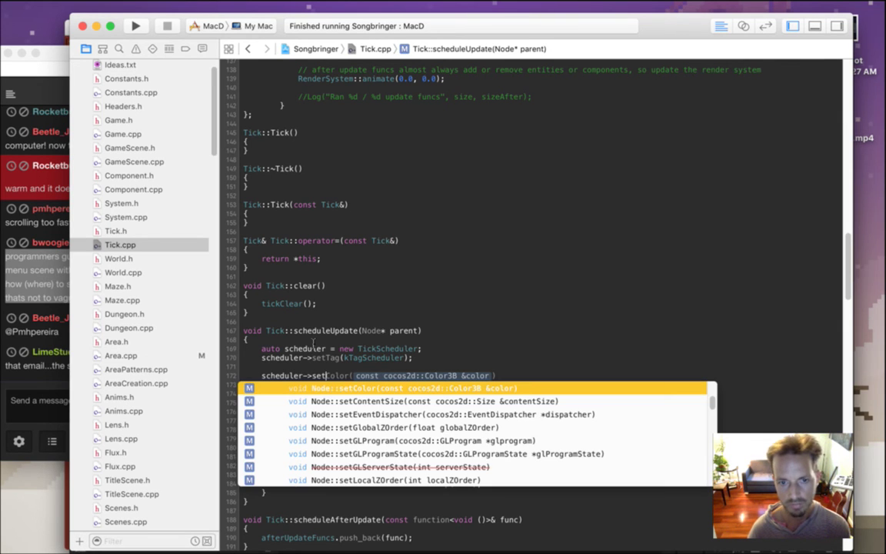
pyautogui.press('BackSpace')
pyautogui.press('BackSpace')
pyautogui.press('BackSpace')
pyautogui.write('sche')
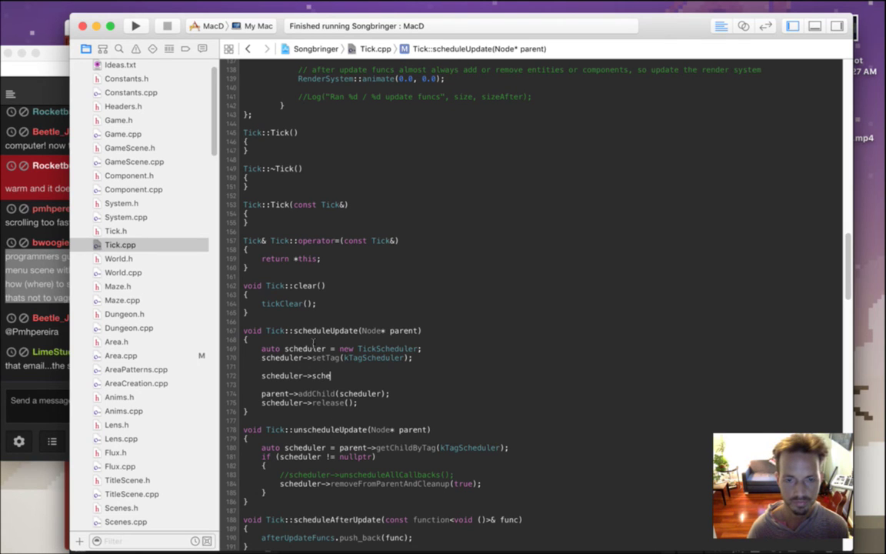
pyautogui.write('d')
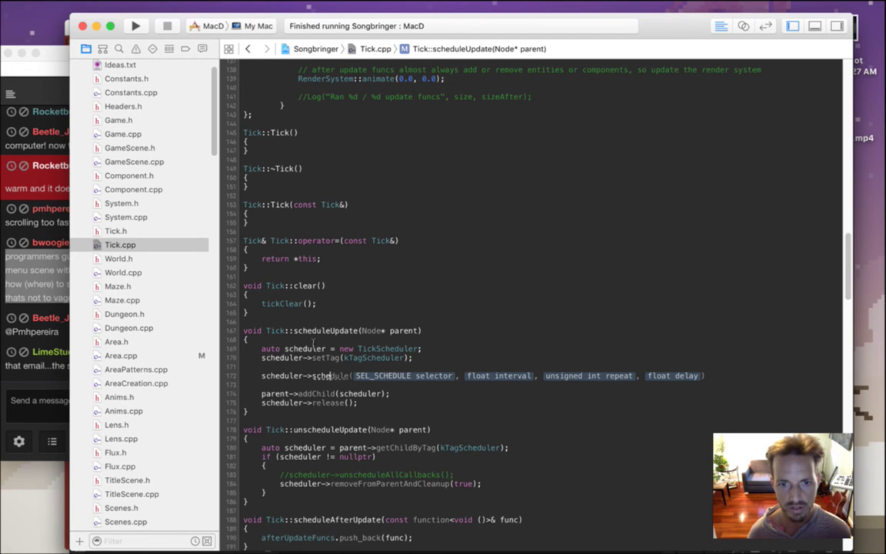
# Examine the completion suggestions for the Node schedule and scheduleOnce overloads, down to Node::scheduleUpdate()
pyautogui.press('Escape')
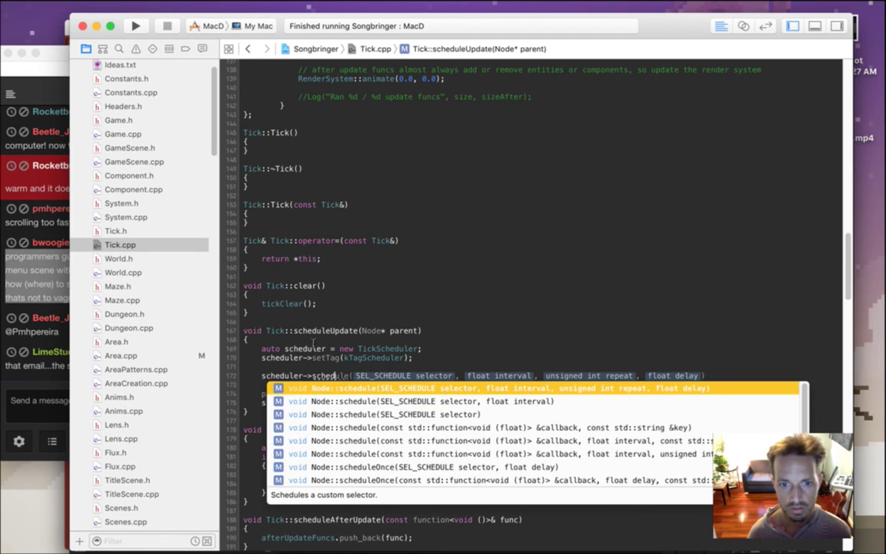
pyautogui.press('Down')
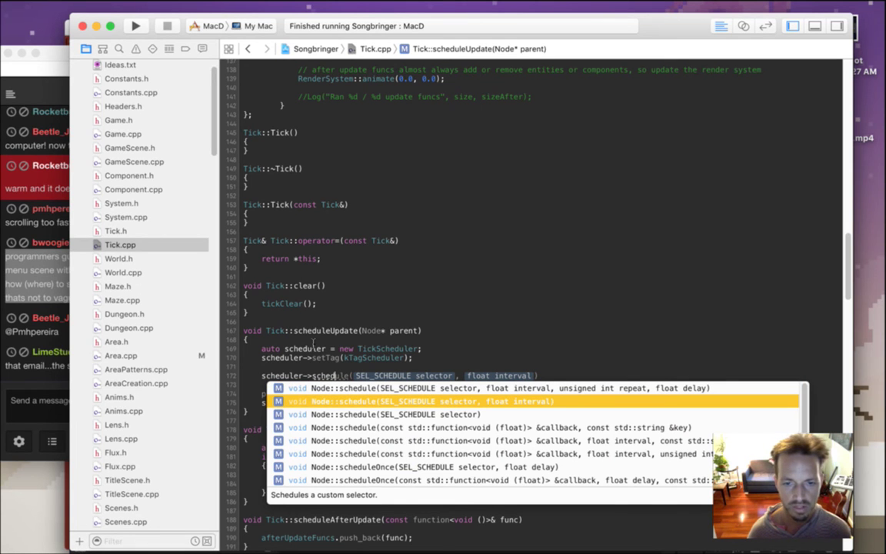
pyautogui.press('Down')
pyautogui.press('Down')
pyautogui.press('Down')
pyautogui.press('Down')
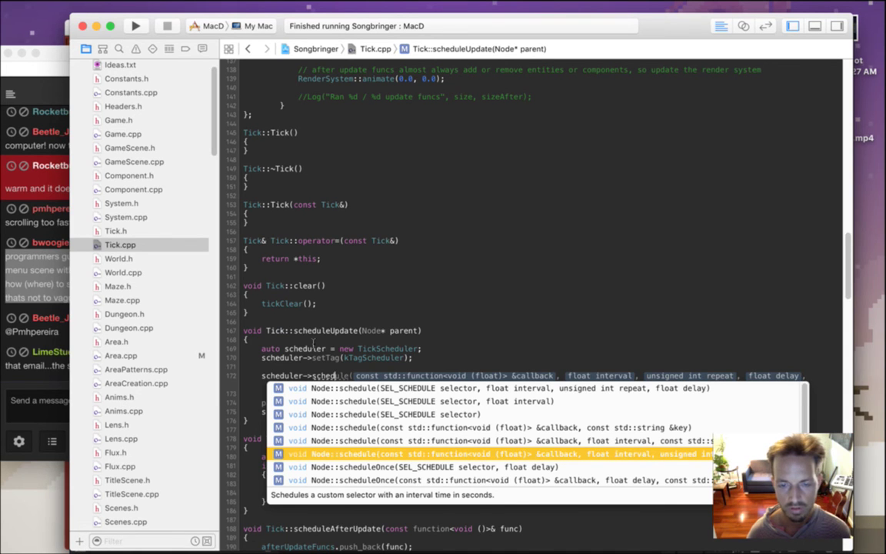
pyautogui.press('Down')
pyautogui.press('Down')
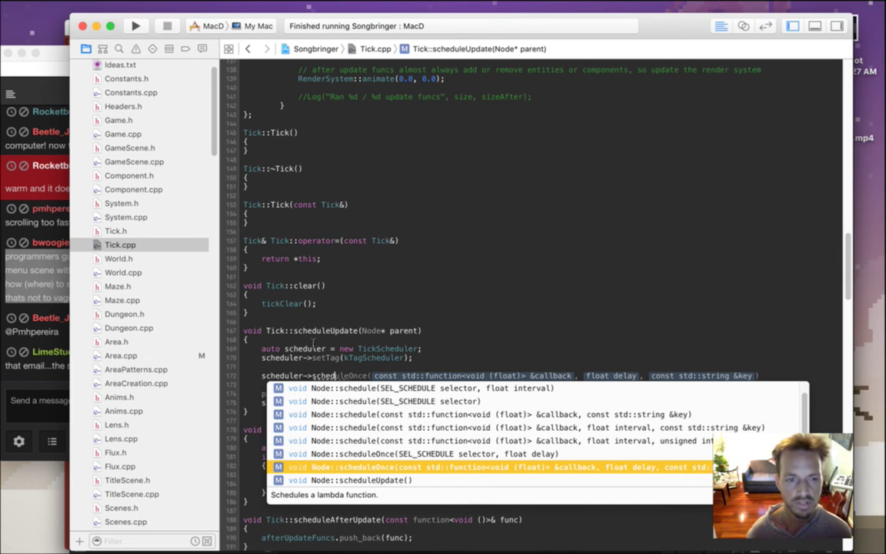
pyautogui.press('Down')
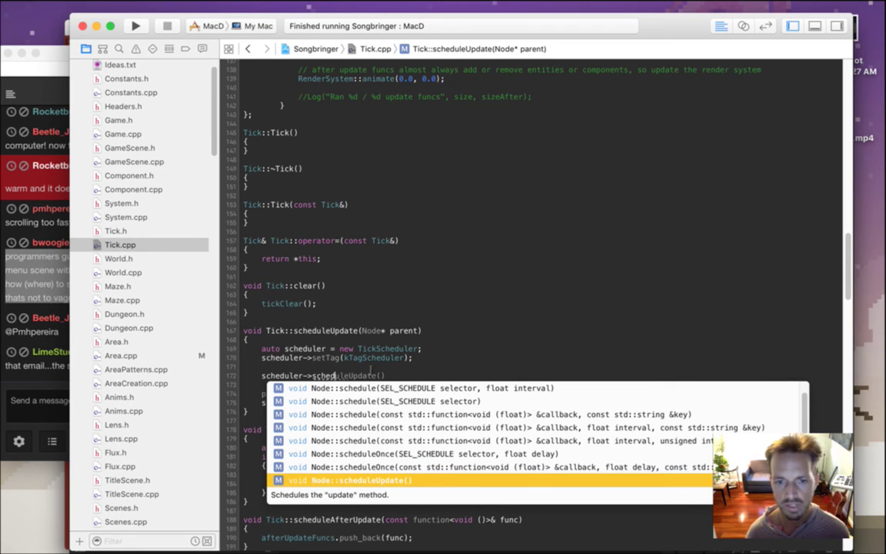
# Dismiss the suggestions and remove the partial scheduler->sched line with its surrounding blank lines from Tick::scheduleUpdate
pyautogui.press('Escape')
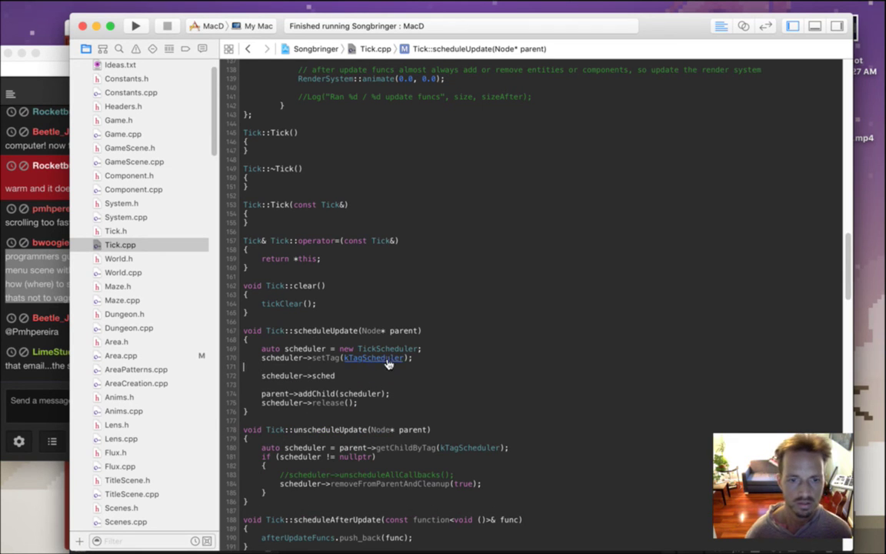
pyautogui.hotkey('shift', 'Down')
pyautogui.hotkey('shift', 'Down')
pyautogui.hotkey('shift', 'Down')
pyautogui.press('BackSpace')
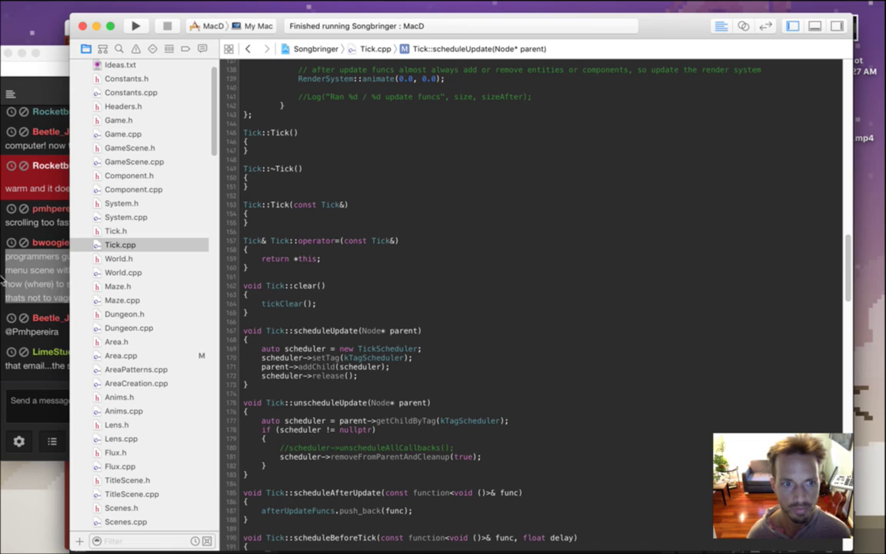
pyautogui.click(4, 264)
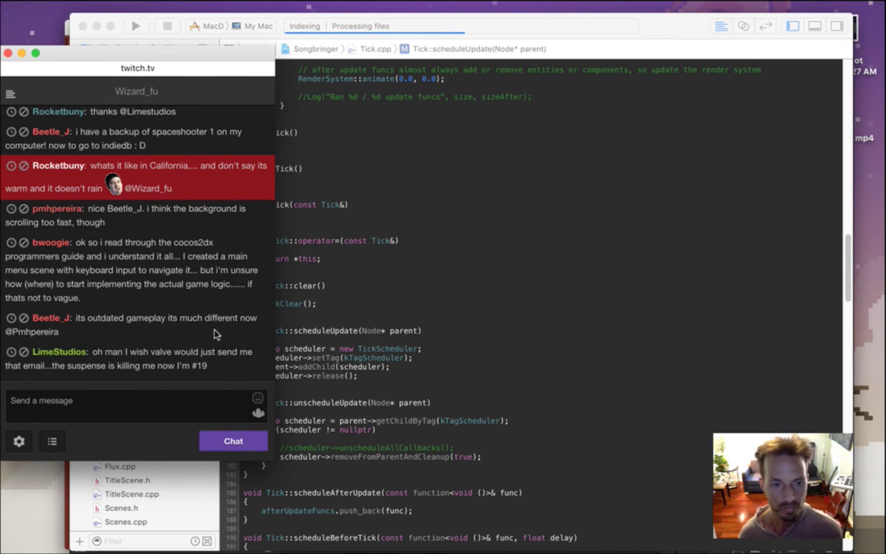
pyautogui.moveTo(159, 359); pyautogui.dragTo(208, 367)
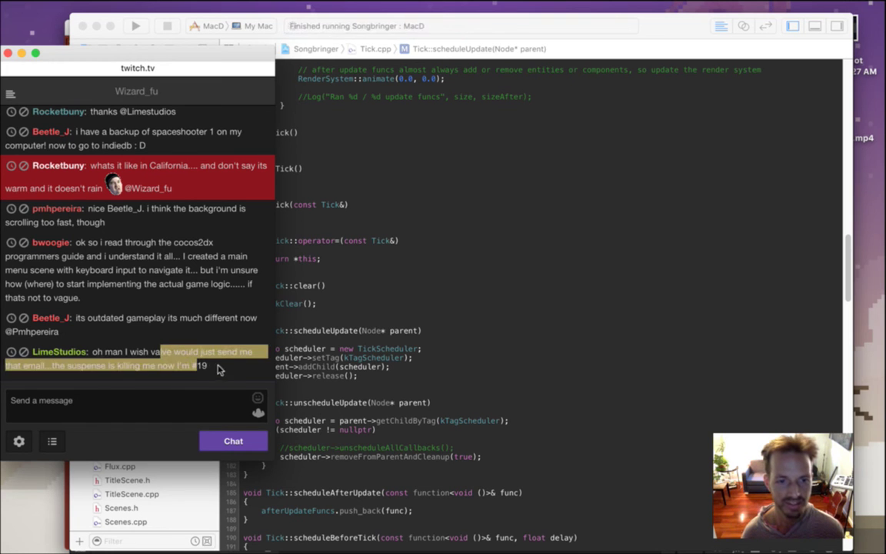
pyautogui.click(198, 366)
pyautogui.press('super+Tab')
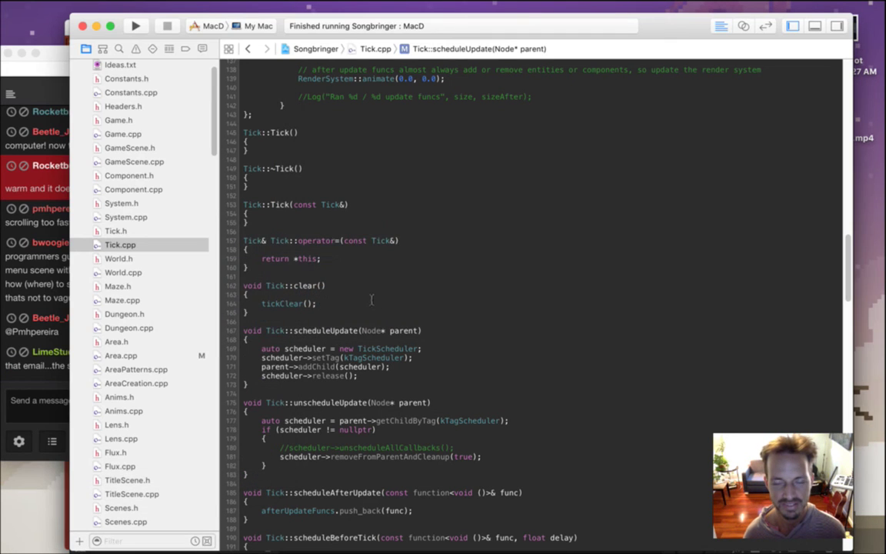
# Switch to Photoshop, select the first animation frame of 3Grass0.psd and save the file
pyautogui.press('super+Tab')
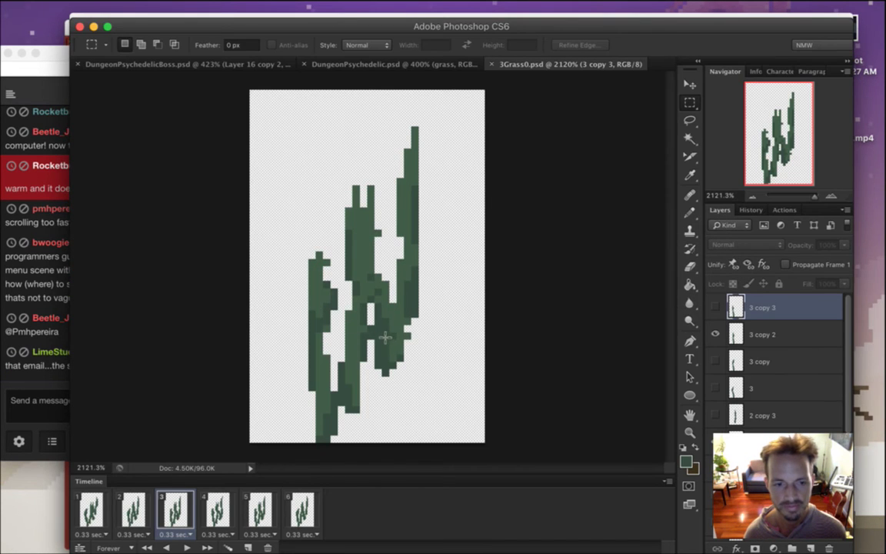
pyautogui.click(90, 509)
pyautogui.hotkey('ctrl', 's')
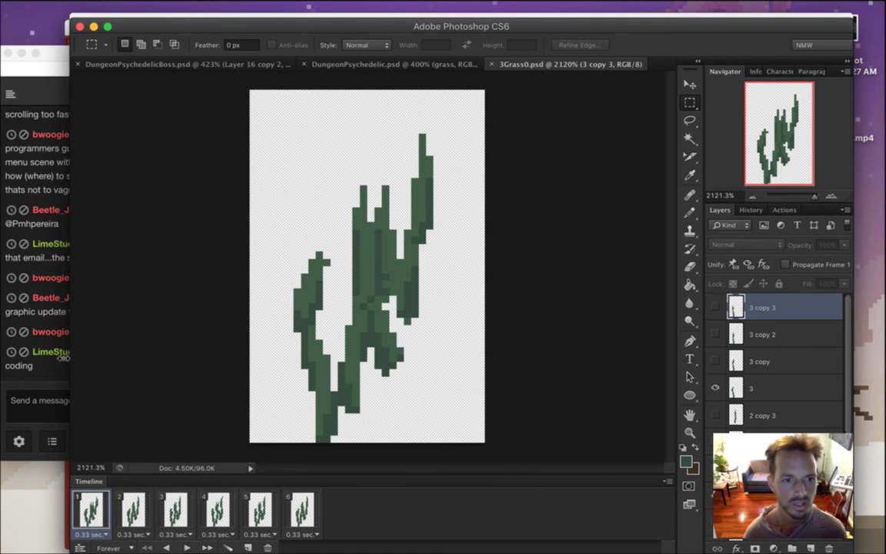
# Read the new Twitch chat messages about the spaceshooter update and the lack of coding, and return to the grass sprite in Photoshop
pyautogui.click(40, 386)
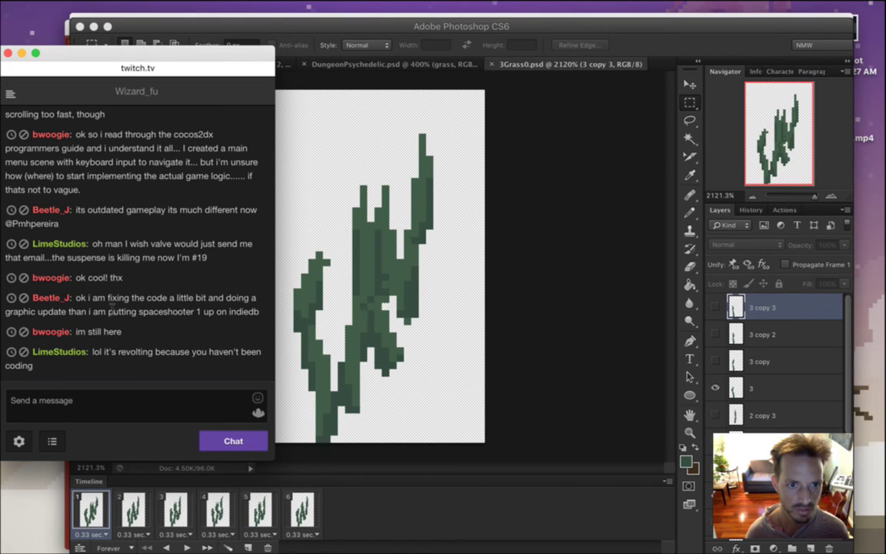
pyautogui.moveTo(106, 301); pyautogui.dragTo(138, 311)
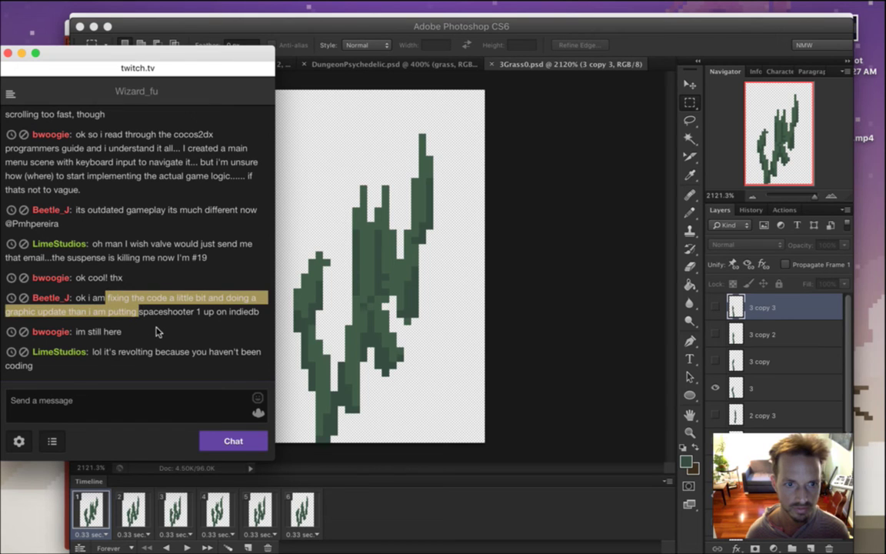
pyautogui.click(156, 332)
pyautogui.moveTo(112, 353); pyautogui.dragTo(155, 361)
pyautogui.click(591, 29)
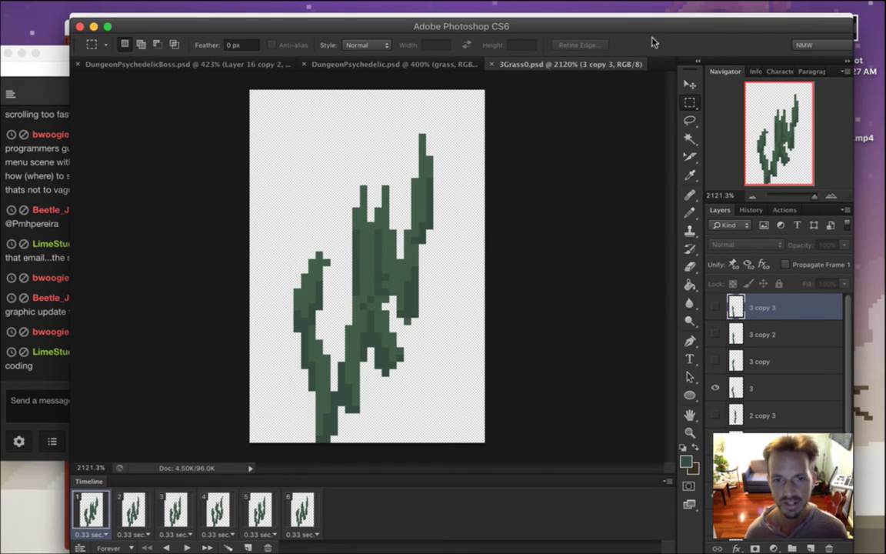
pyautogui.moveTo(291, 150); pyautogui.dragTo(488, 425)
pyautogui.click(514, 413)
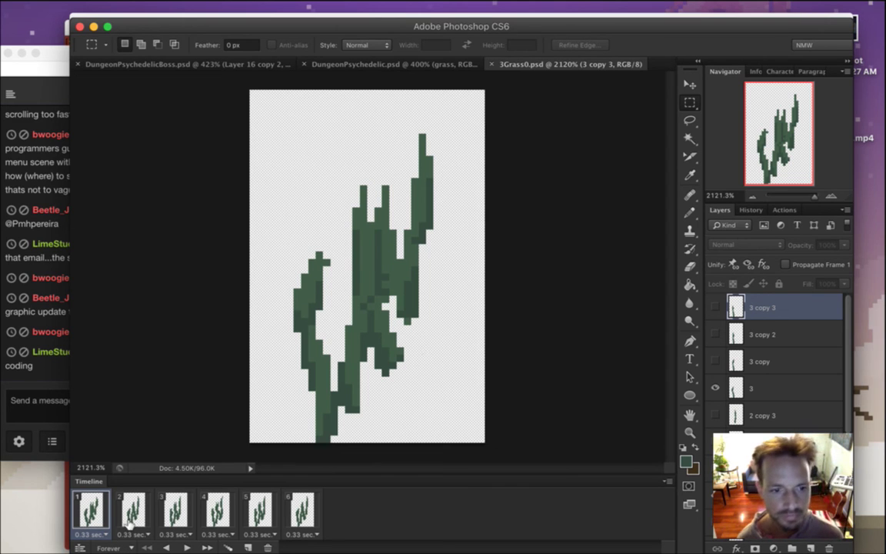
# Reread the chat message about revolting over the lack of coding and return to 3Grass0.psd in Photoshop
pyautogui.click(31, 385)
pyautogui.moveTo(112, 351); pyautogui.dragTo(171, 351)
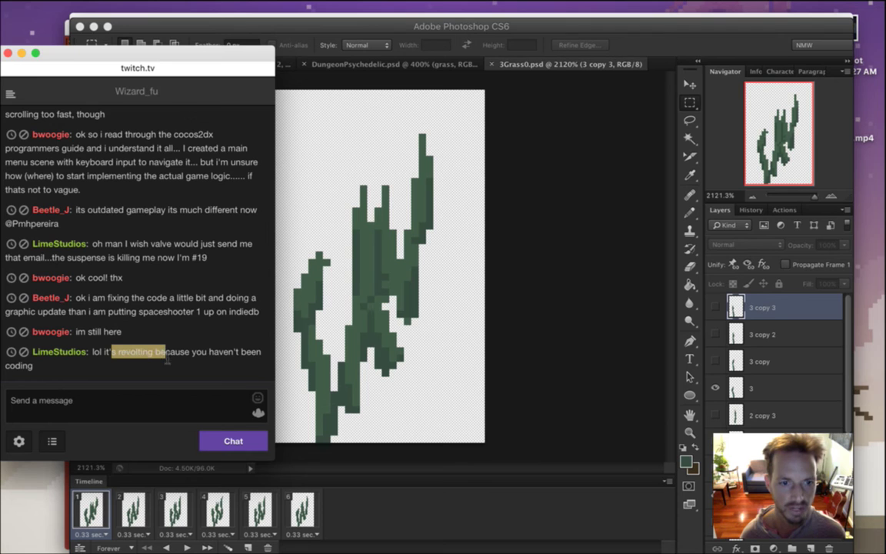
pyautogui.click(585, 137)
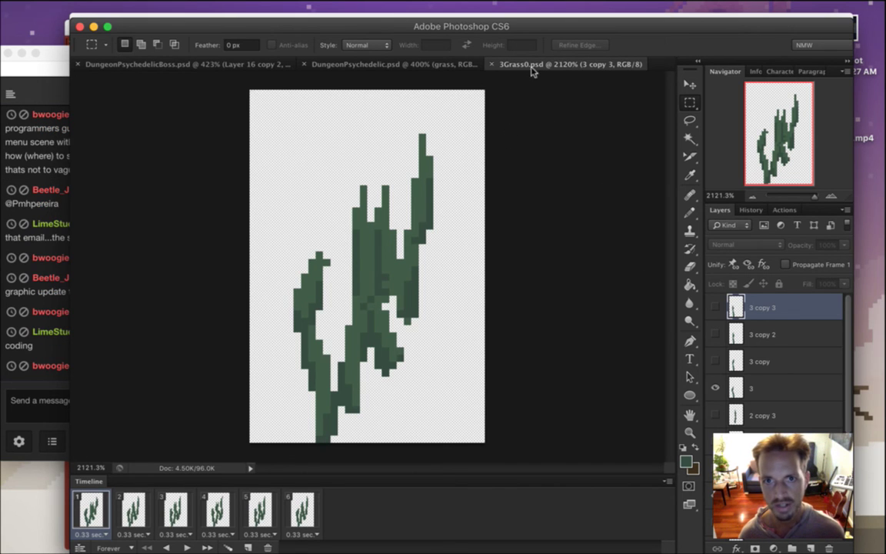
pyautogui.moveTo(271, 133); pyautogui.dragTo(530, 397)
pyautogui.click(368, 236)
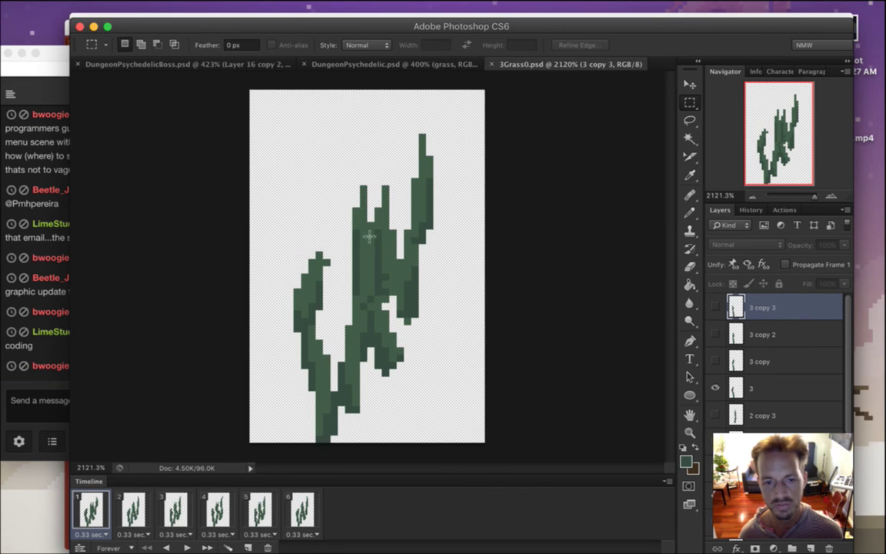
# View the boss dungeon mockup, and in DungeonPsychedelic.psd move the kelp layer's single strand onto the open ground beside the sword-carrying hero
pyautogui.click(222, 64)
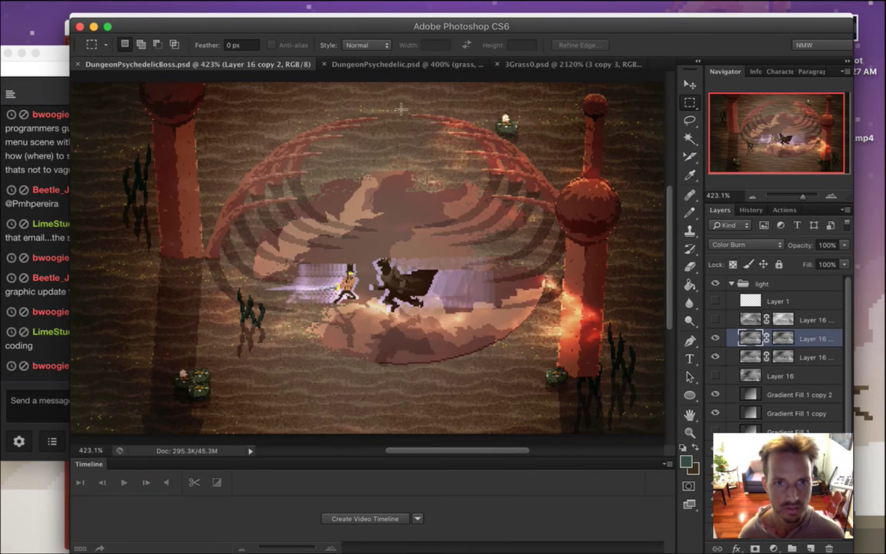
pyautogui.click(390, 66)
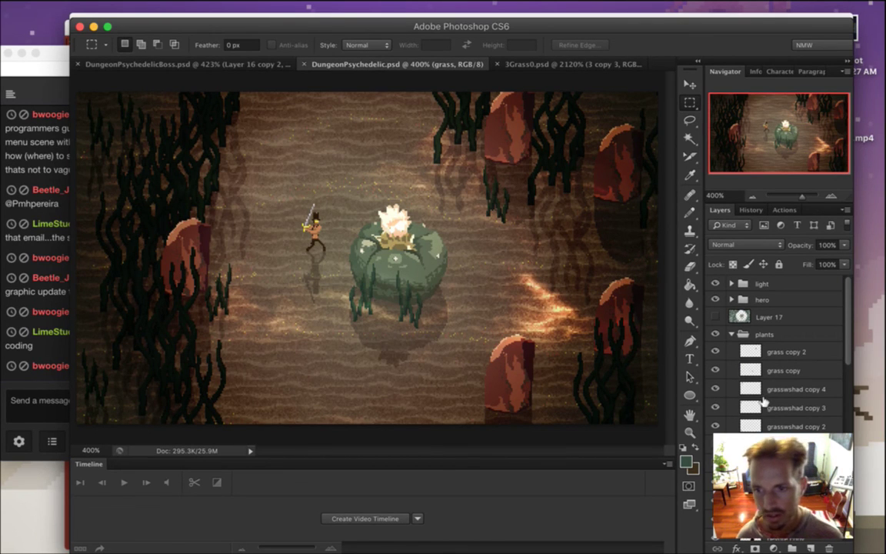
pyautogui.moveTo(848, 336); pyautogui.dragTo(853, 444)
pyautogui.click(762, 435)
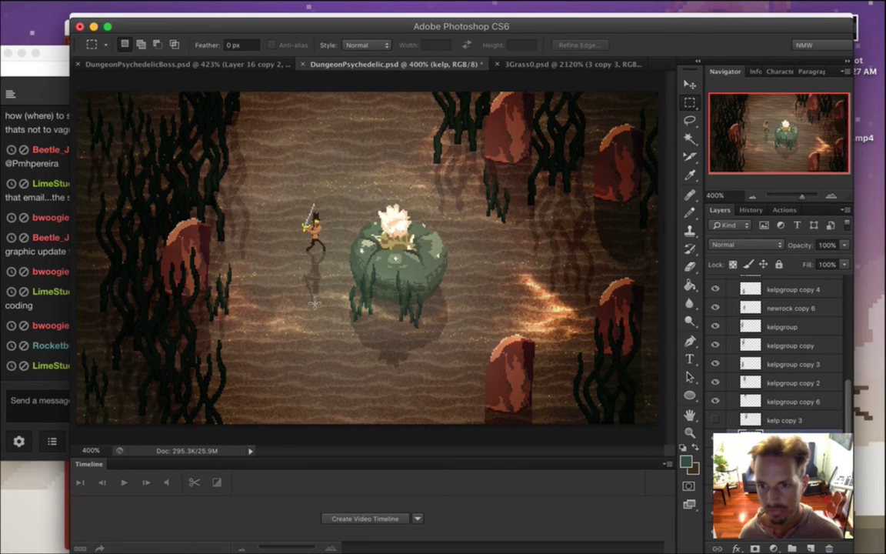
pyautogui.press('v')
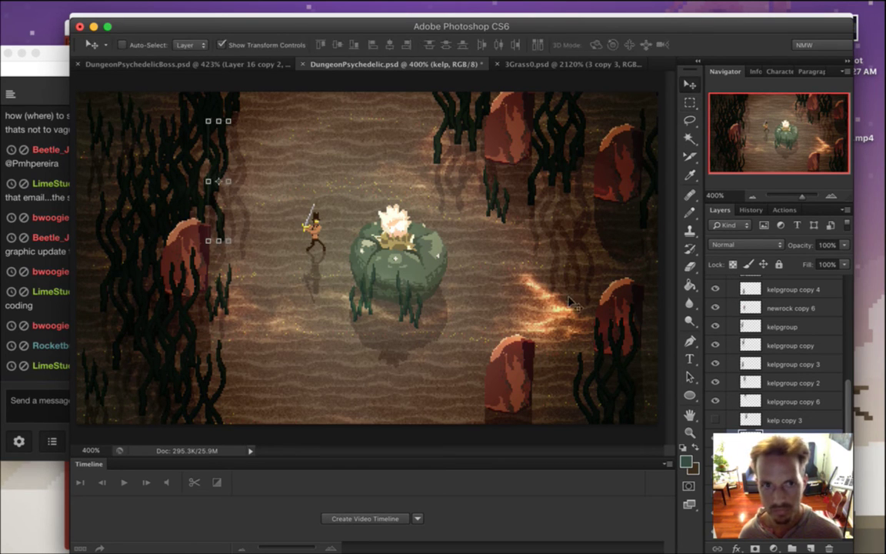
pyautogui.moveTo(338, 171); pyautogui.dragTo(396, 174)
pyautogui.moveTo(329, 173); pyautogui.dragTo(328, 275)
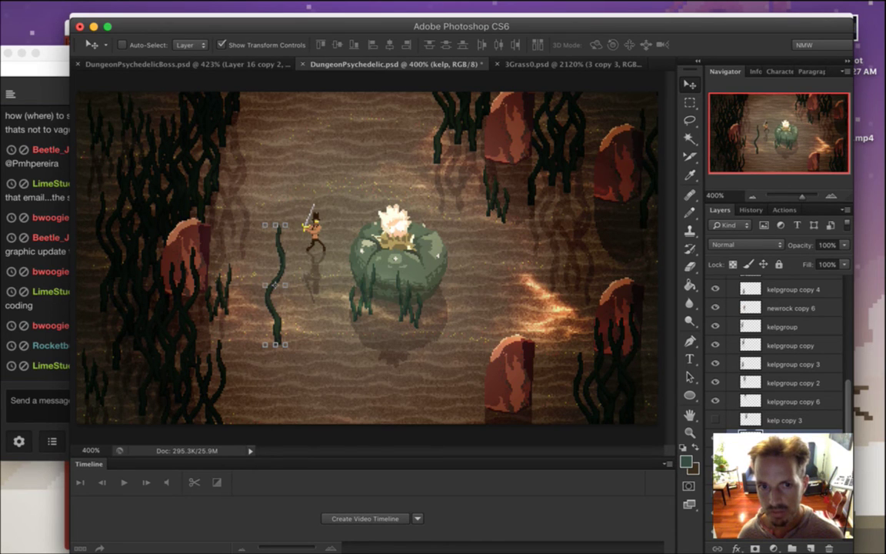
pyautogui.hotkey('alt', '[')
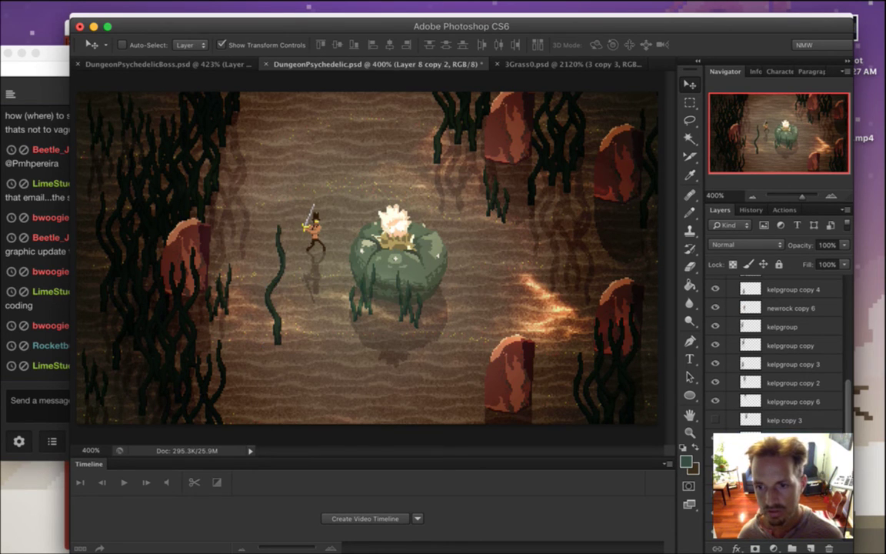
pyautogui.hotkey('alt', ']')
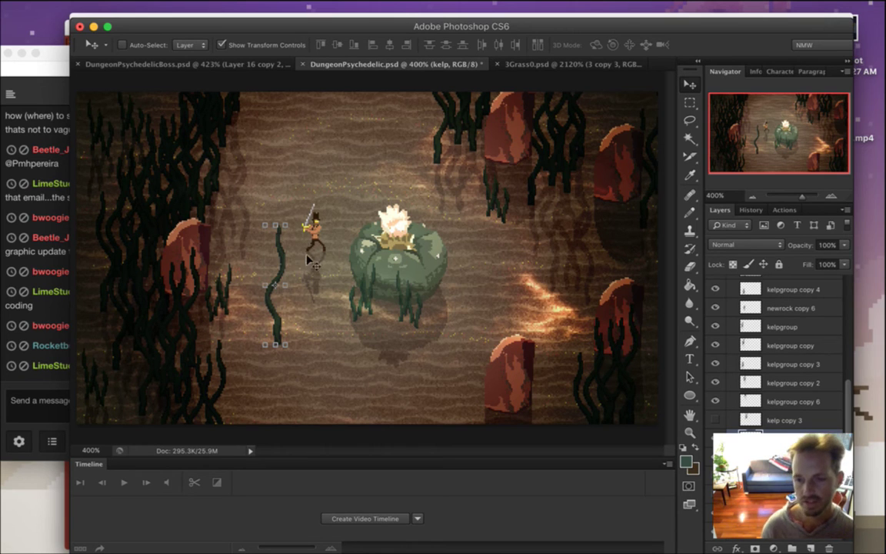
# Switch to the Twitch chat, read the latest messages about asking more questions and the mutiny joke, and return to DungeonPsychedelic.psd in Photoshop
pyautogui.click(44, 389)
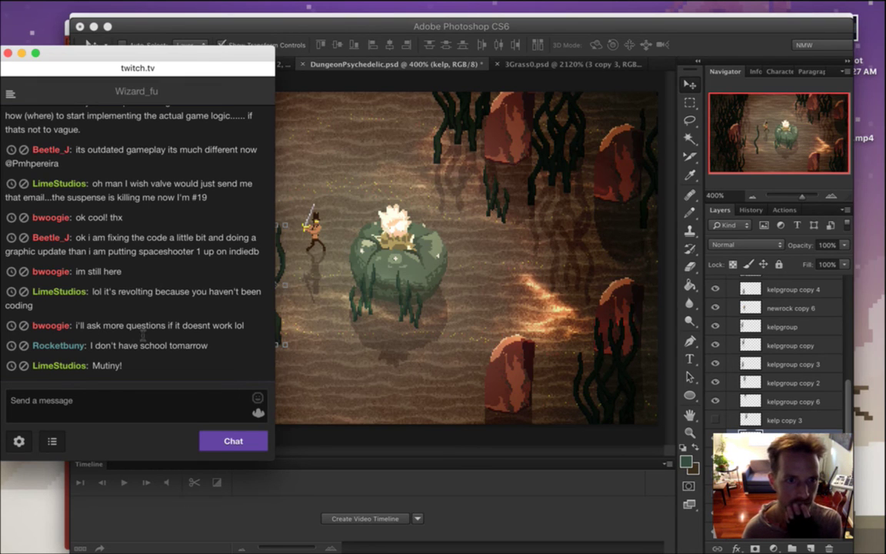
pyautogui.moveTo(103, 325); pyautogui.dragTo(171, 326)
pyautogui.click(130, 376)
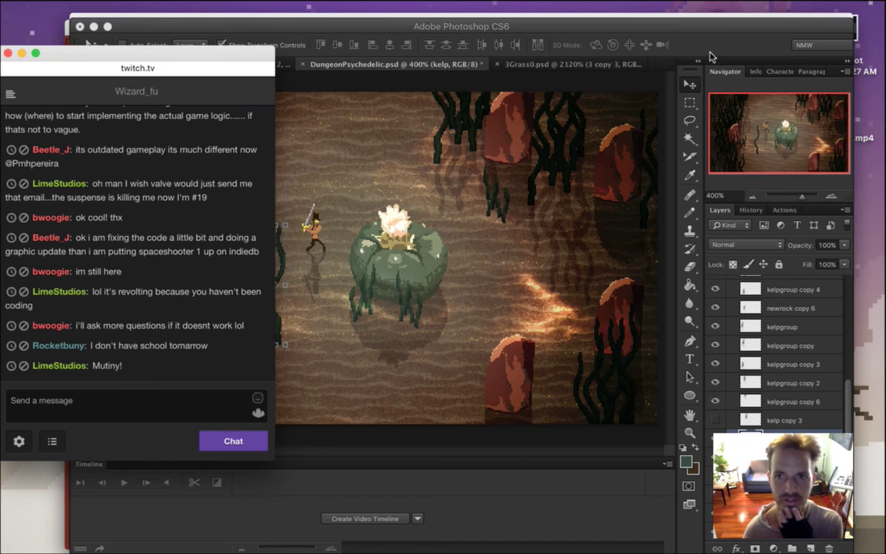
pyautogui.press('super+Tab')
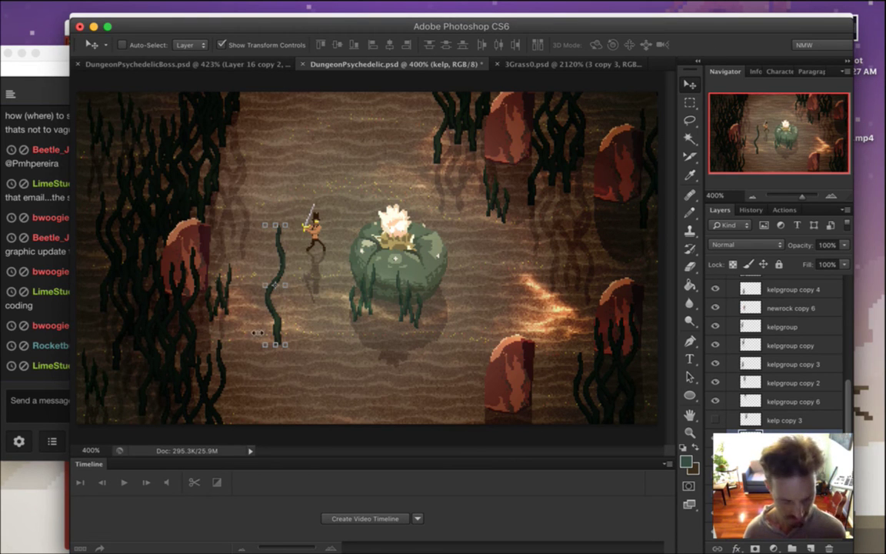
# Copy the single kelp strand and paste it into a new transparent document of 15 × 87 pixels
pyautogui.press('super+a')
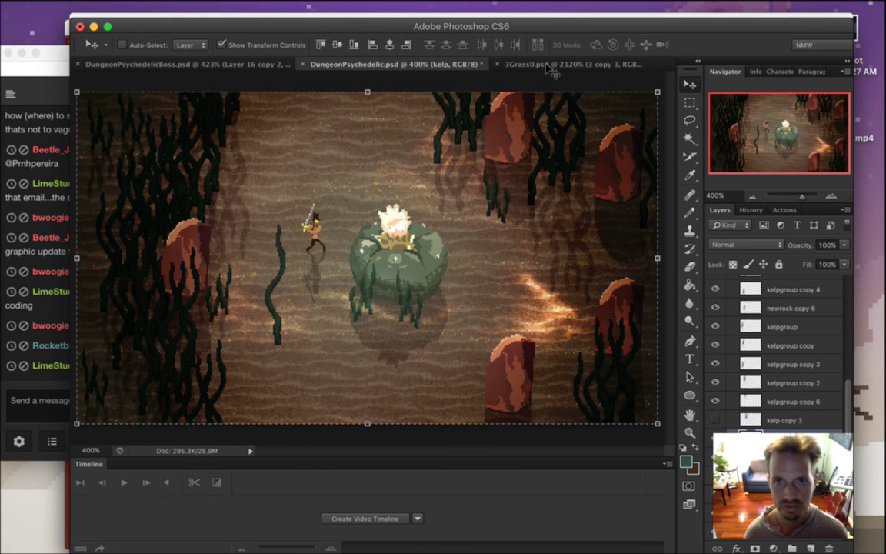
pyautogui.press('super+c')
pyautogui.press('super+n')
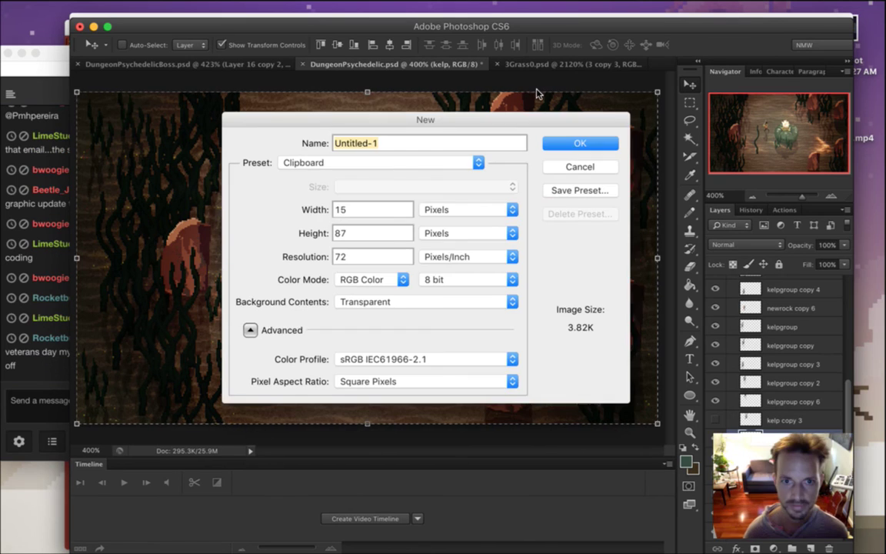
pyautogui.press('Return')
pyautogui.press('super+v')
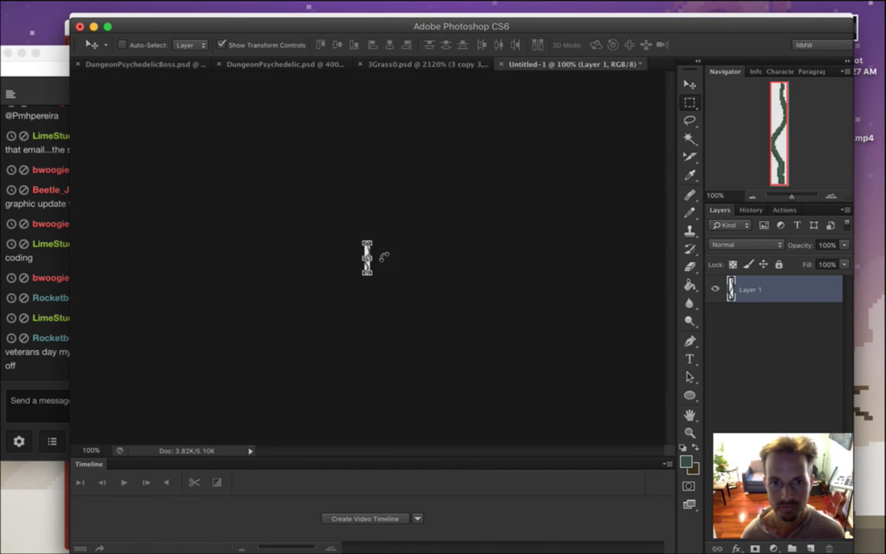
# Enlarge the kelp document's canvas to 32 × 96 pixels, anchored at the bottom center
pyautogui.press('m')
pyautogui.moveTo(398, 260); pyautogui.dragTo(442, 287)
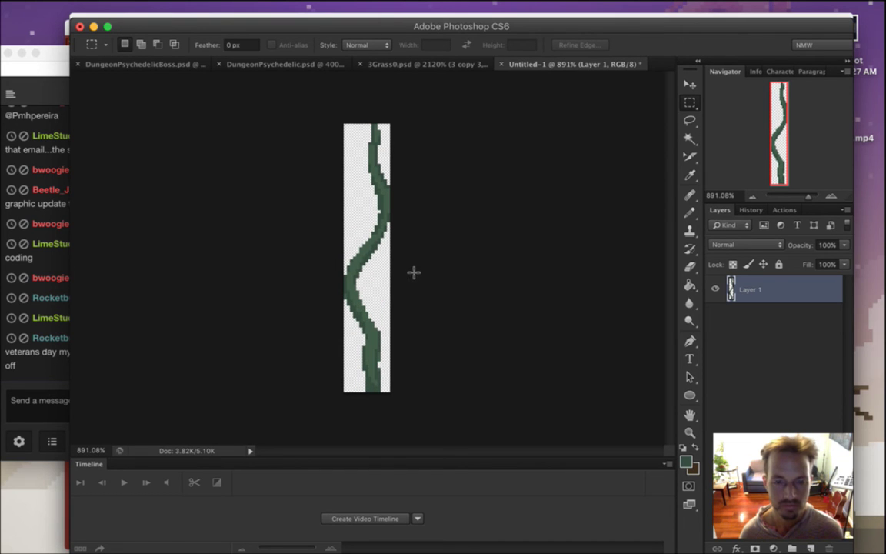
pyautogui.press('super+alt+c')
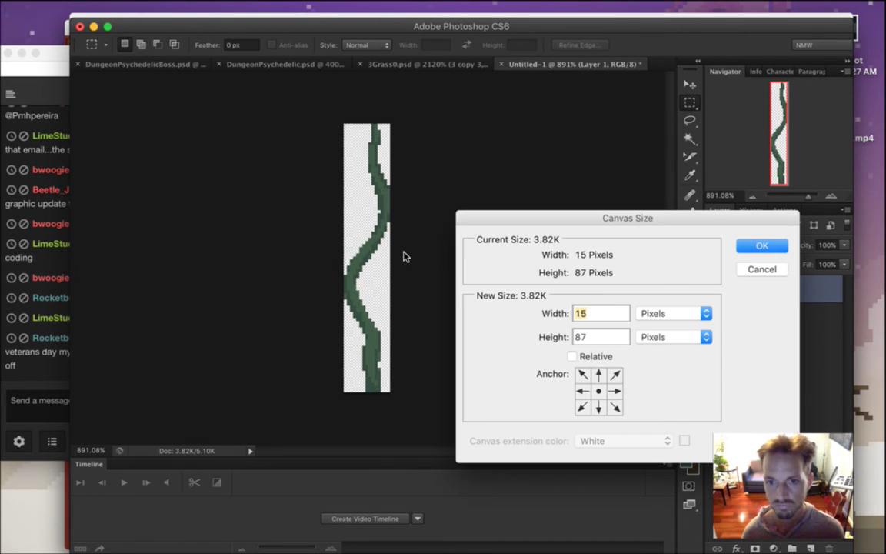
pyautogui.write('24')
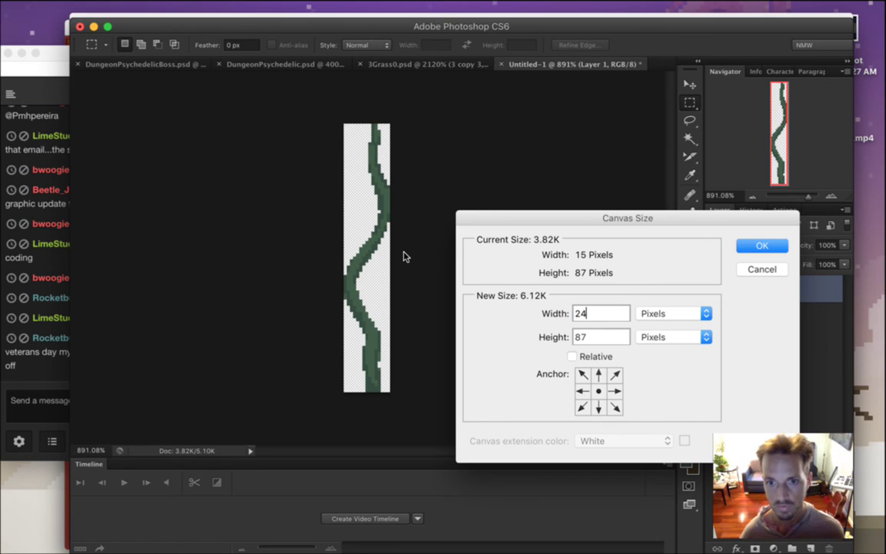
pyautogui.press('BackSpace')
pyautogui.press('BackSpace')
pyautogui.write('32')
pyautogui.press('Tab')
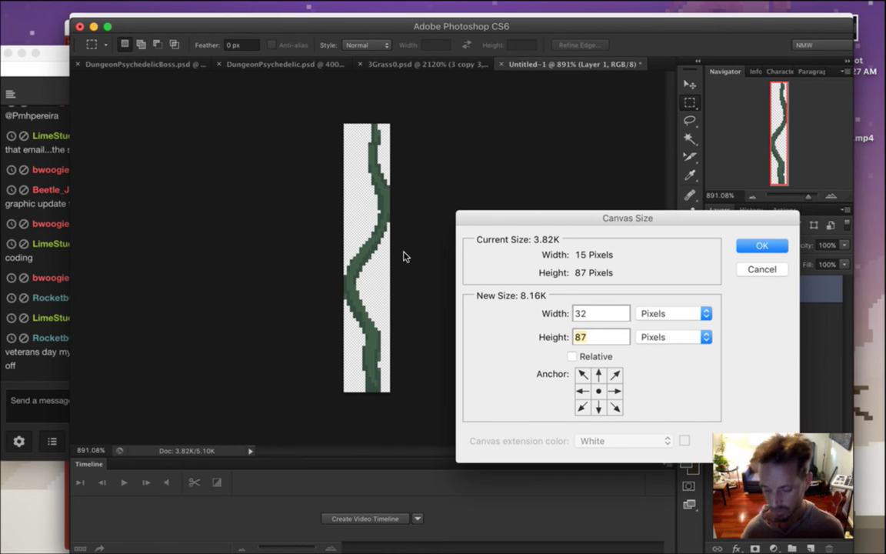
pyautogui.write('96')
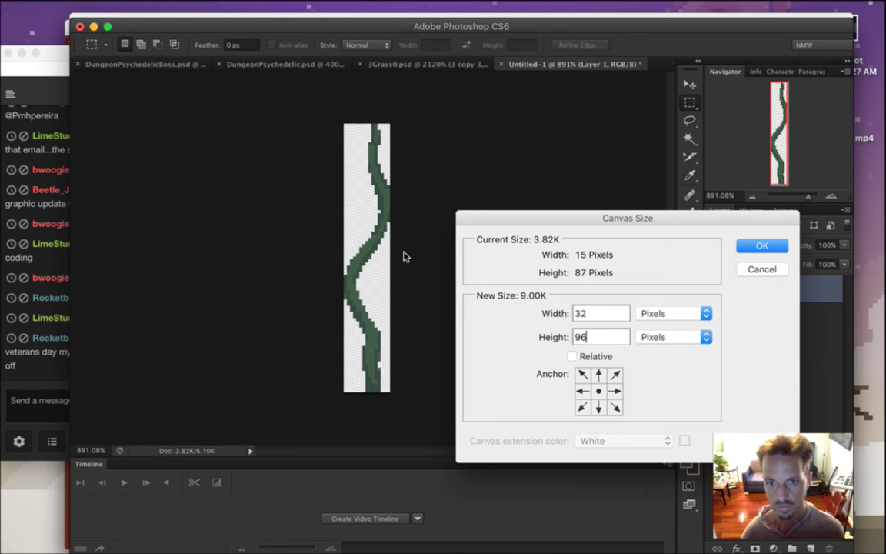
pyautogui.click(599, 407)
pyautogui.click(784, 247)
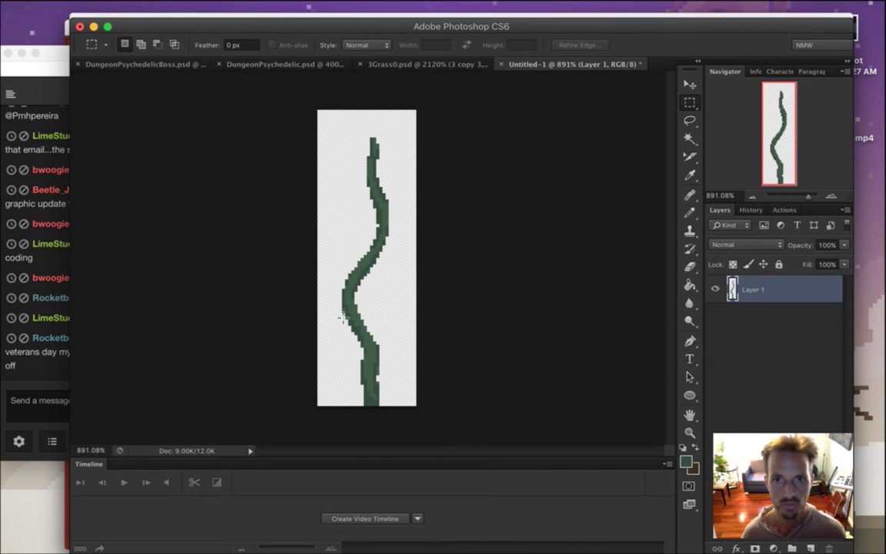
# Read the new Twitch chat messages about the school day off and the spaceshooter1 secrets, and return to the kelp document in Photoshop
pyautogui.click(34, 403)
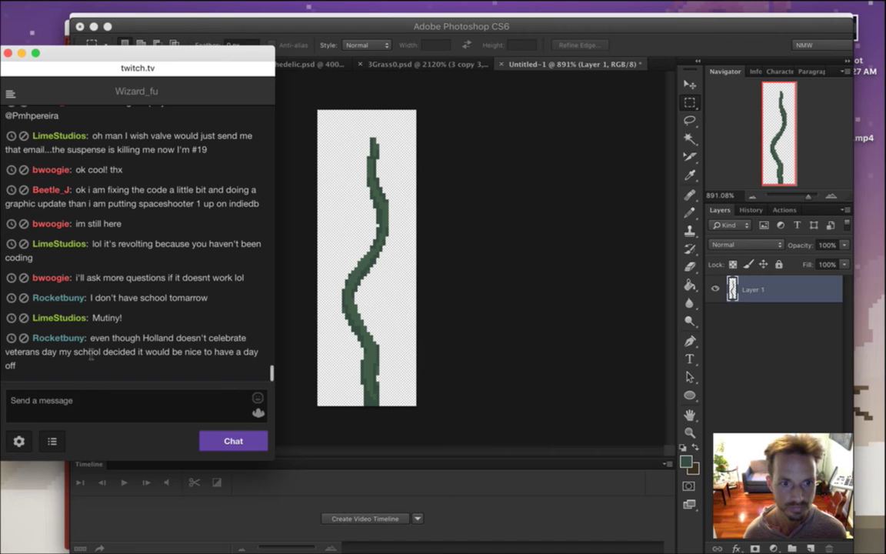
pyautogui.moveTo(100, 338); pyautogui.dragTo(124, 359)
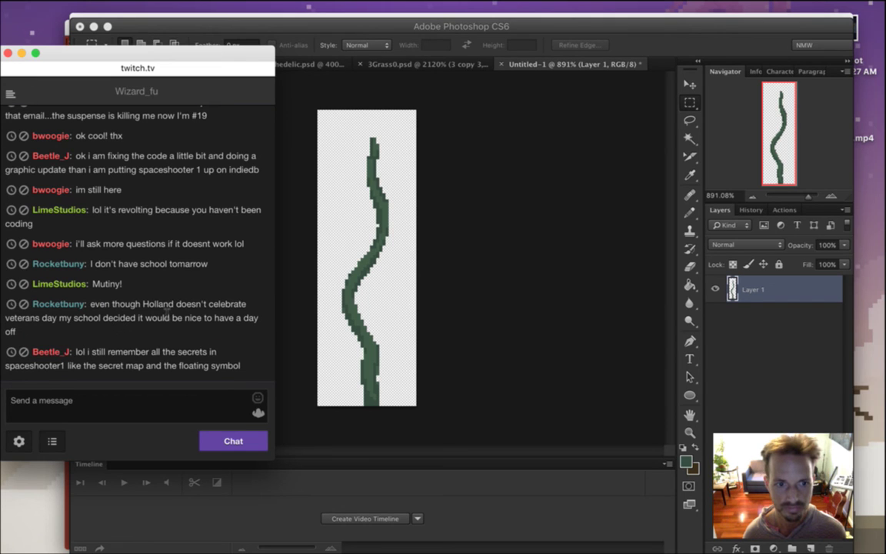
pyautogui.moveTo(151, 353); pyautogui.dragTo(199, 358)
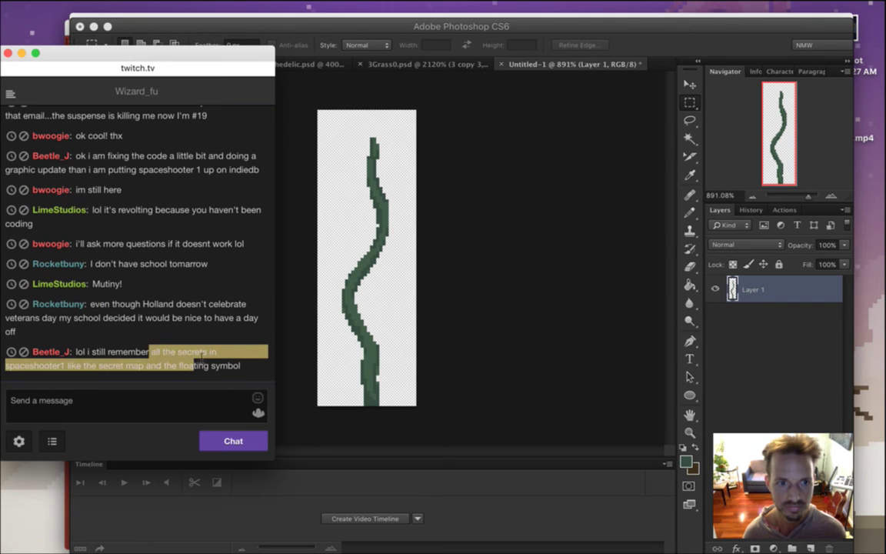
pyautogui.click(547, 50)
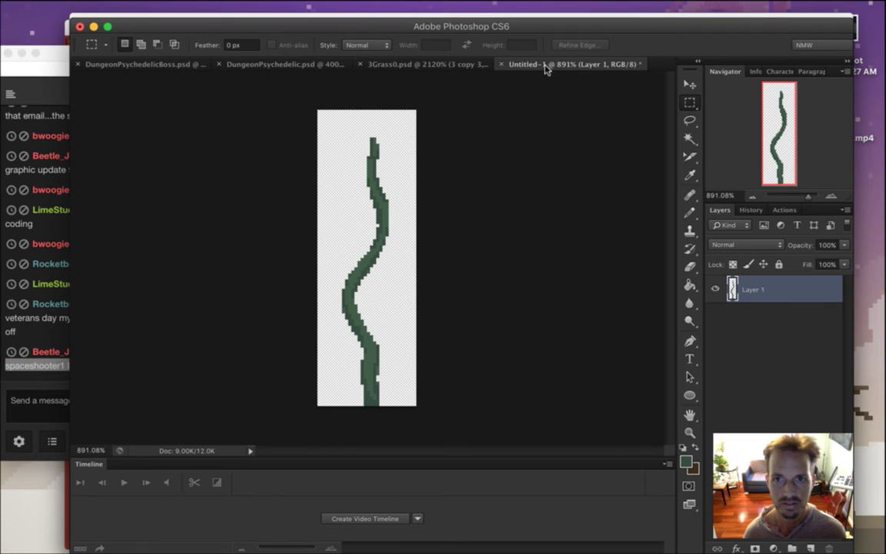
# Save the kelp document as 3Tree0.psd in the Level folder, in Photoshop format
pyautogui.click(108, 8)
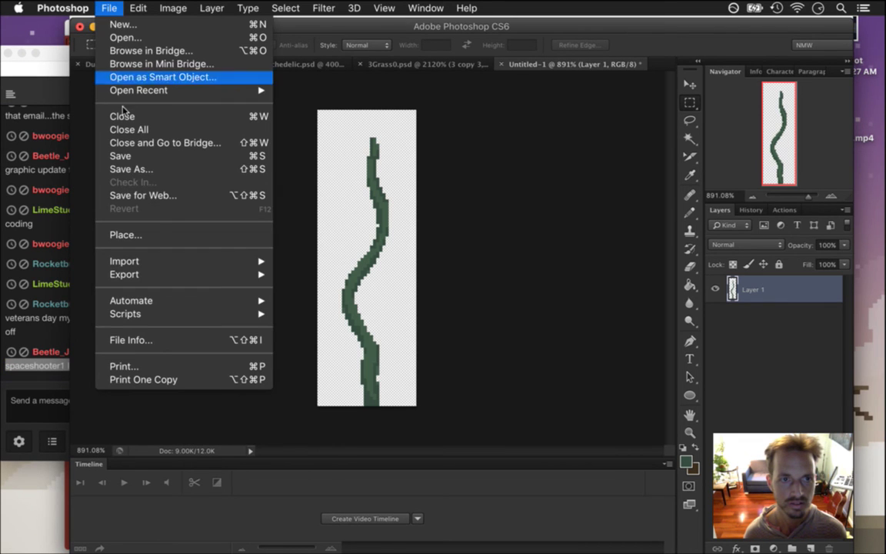
pyautogui.click(164, 168)
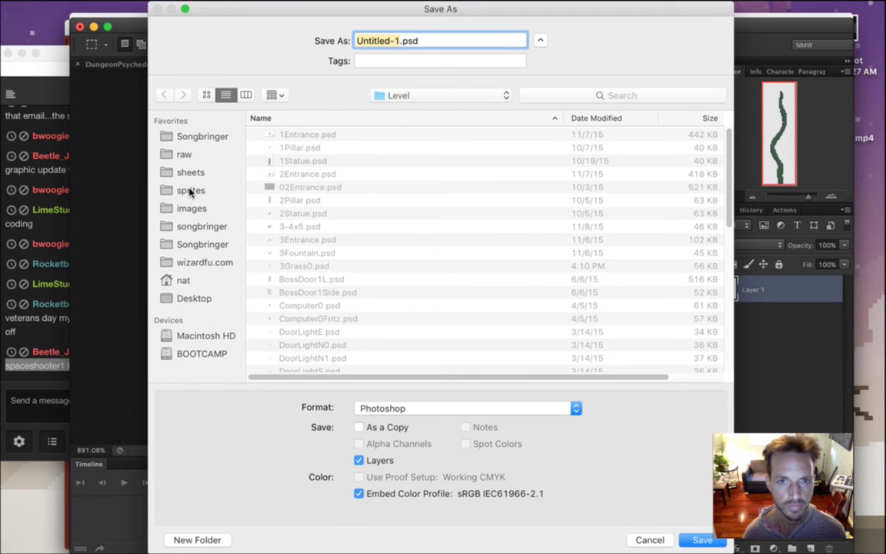
pyautogui.write('3')
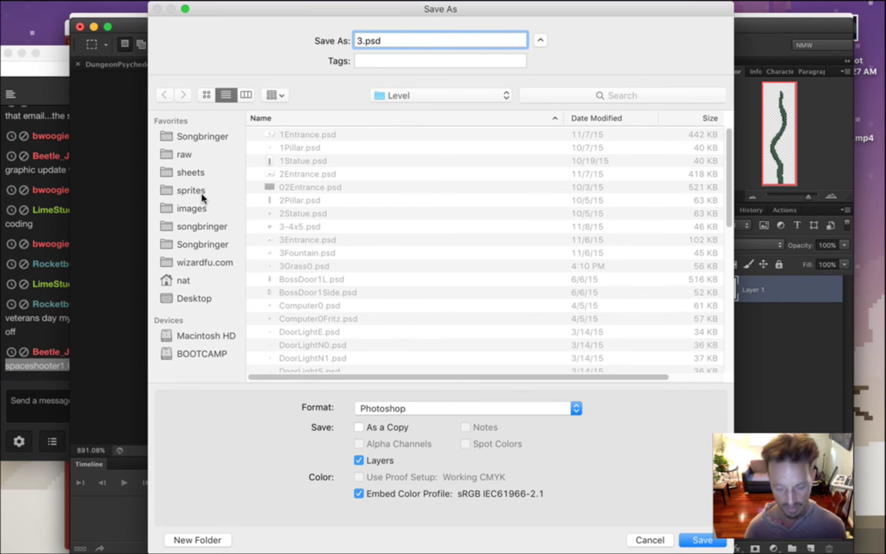
pyautogui.write('Tree')
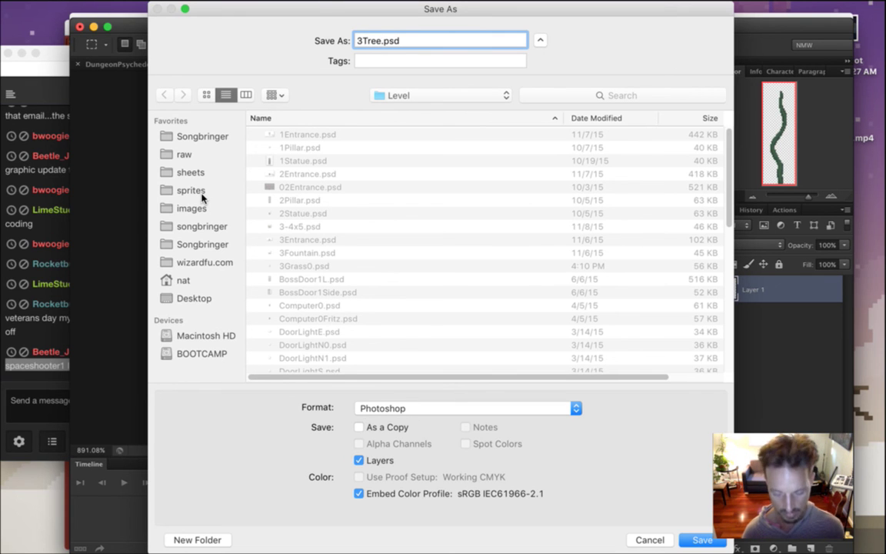
pyautogui.write('0')
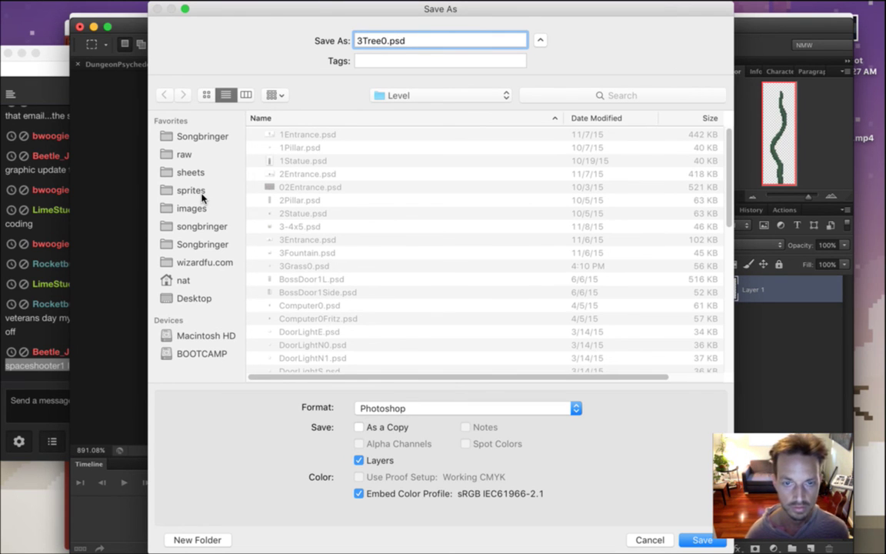
pyautogui.press('Return')
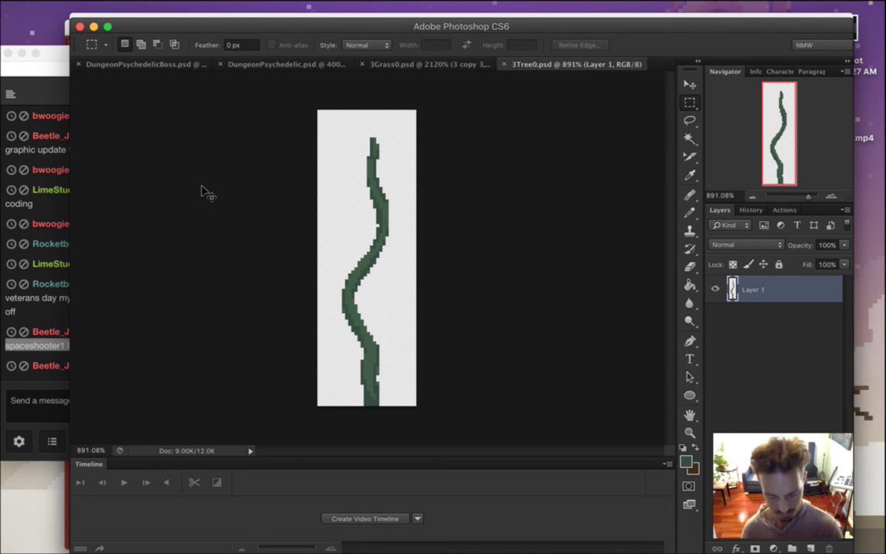
# Duplicate Layer 1 as the basis for a second kelp frame and hide the original layer
pyautogui.press('super+j')
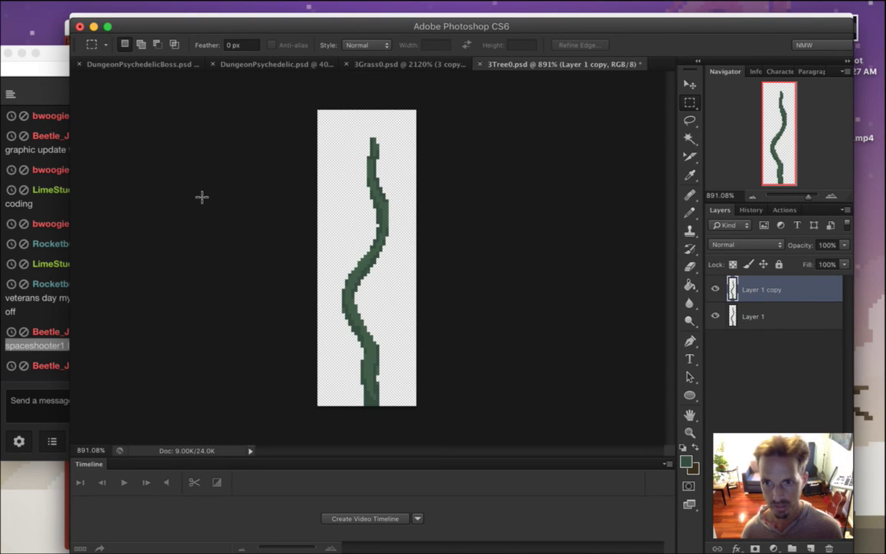
pyautogui.click(715, 316)
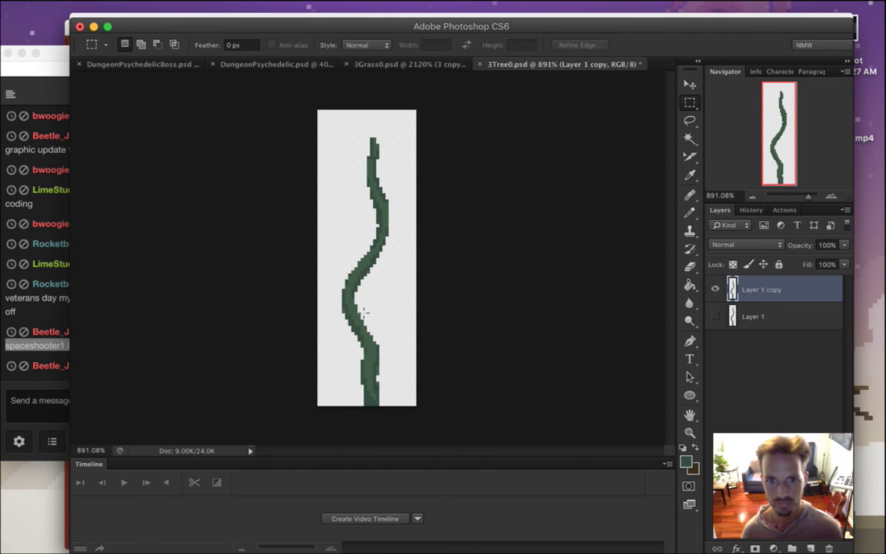
# On Layer 1 copy, rotate the kelp strand above its lowest section about 4 degrees counterclockwise and shift it 2 pixels left
pyautogui.moveTo(363, 307); pyautogui.dragTo(380, 310)
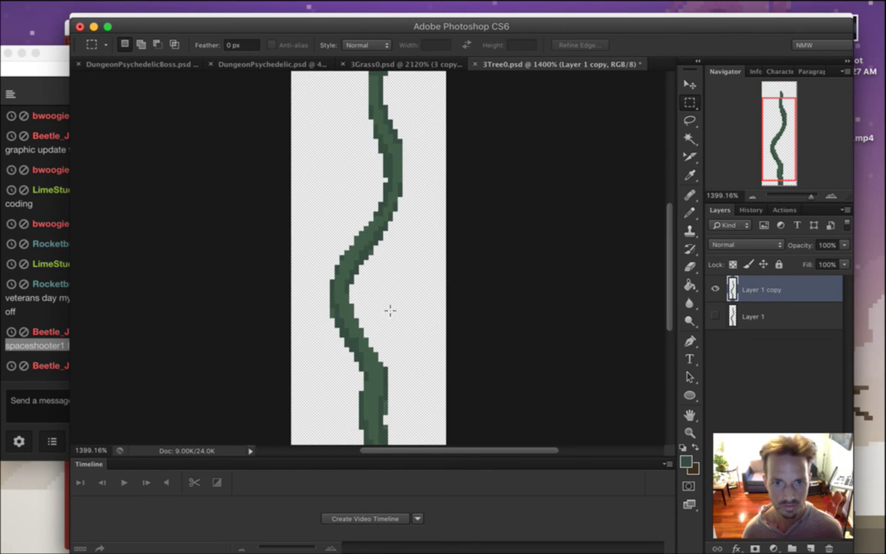
pyautogui.scroll(-2, 371, 313)
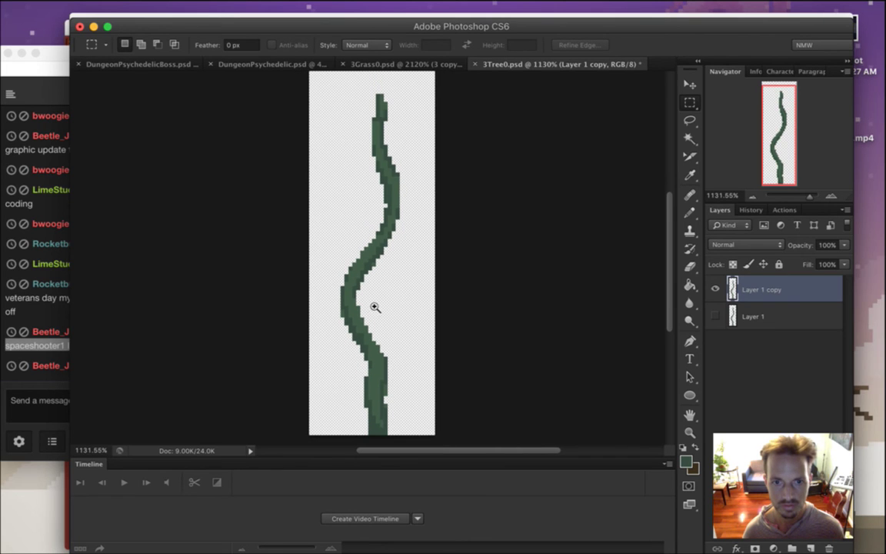
pyautogui.scroll(-2, 370, 306)
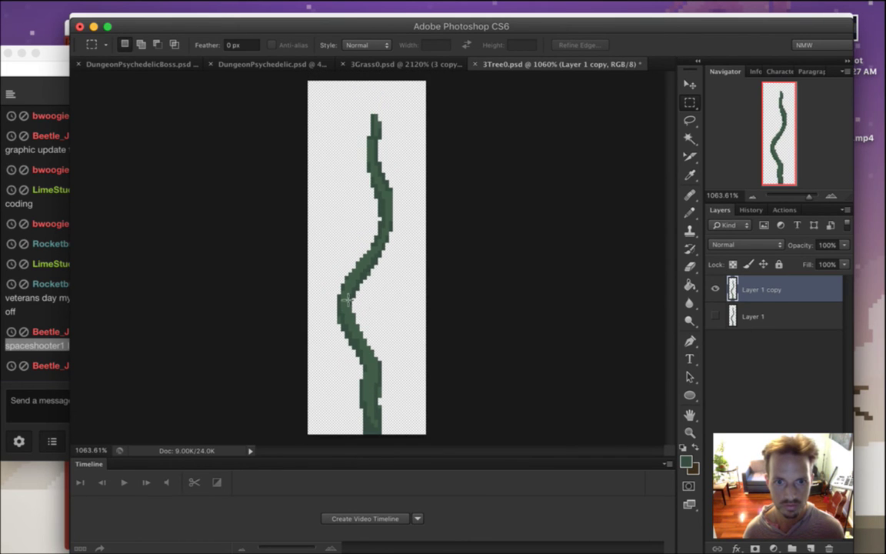
pyautogui.moveTo(335, 291); pyautogui.dragTo(376, 323)
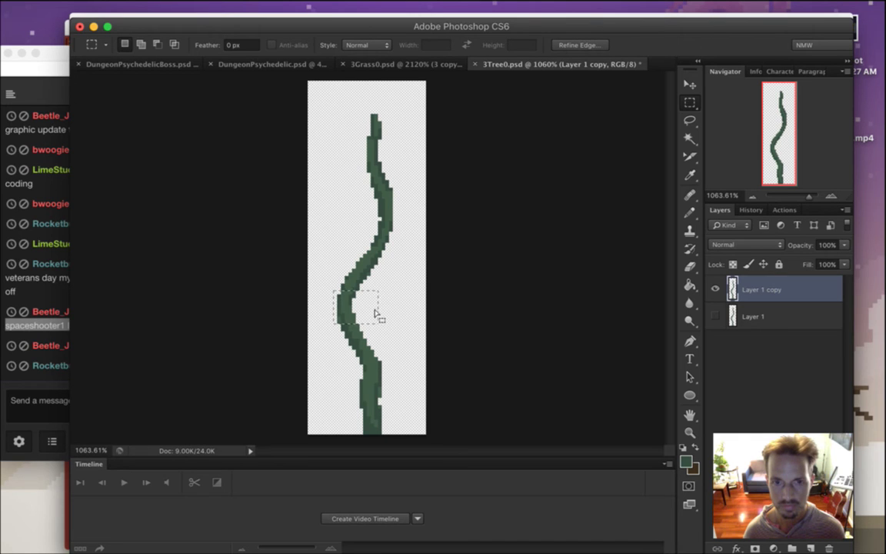
pyautogui.click(394, 319)
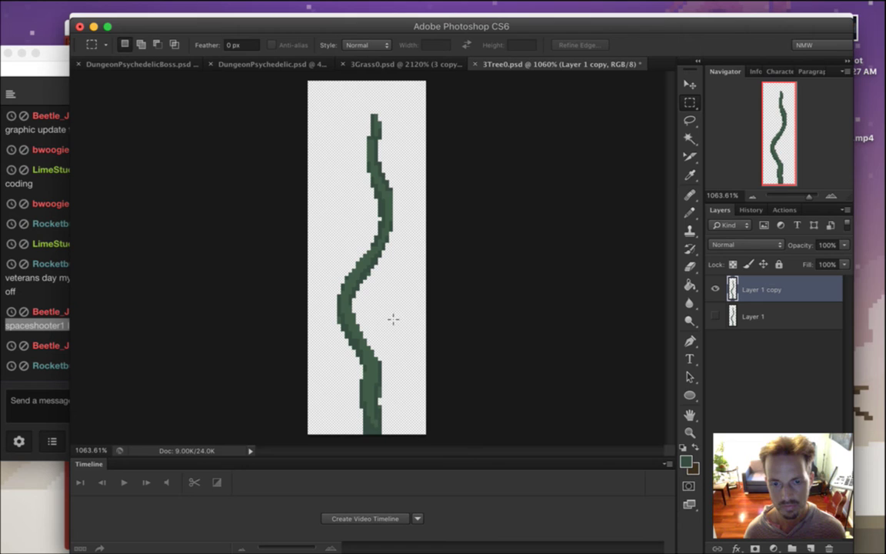
pyautogui.moveTo(311, 106); pyautogui.dragTo(426, 408)
pyautogui.press('v')
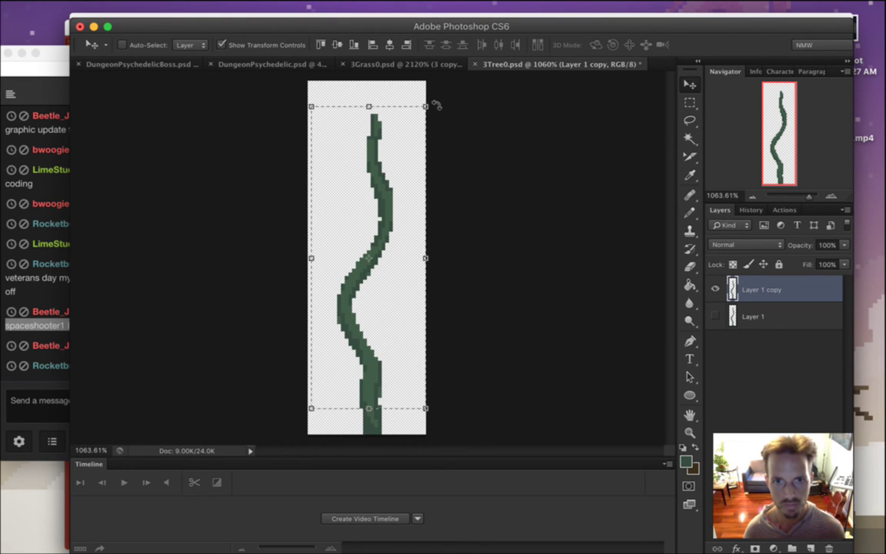
pyautogui.moveTo(436, 104); pyautogui.dragTo(425, 91)
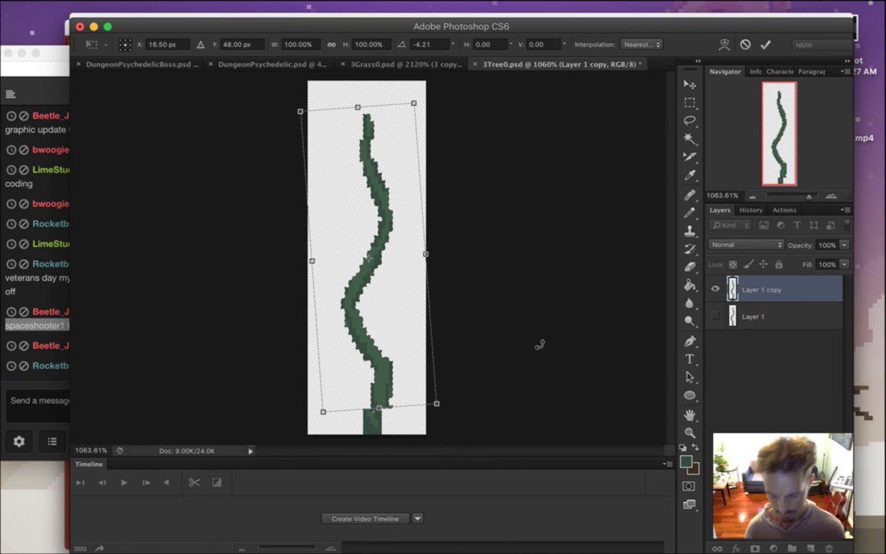
pyautogui.press('Left')
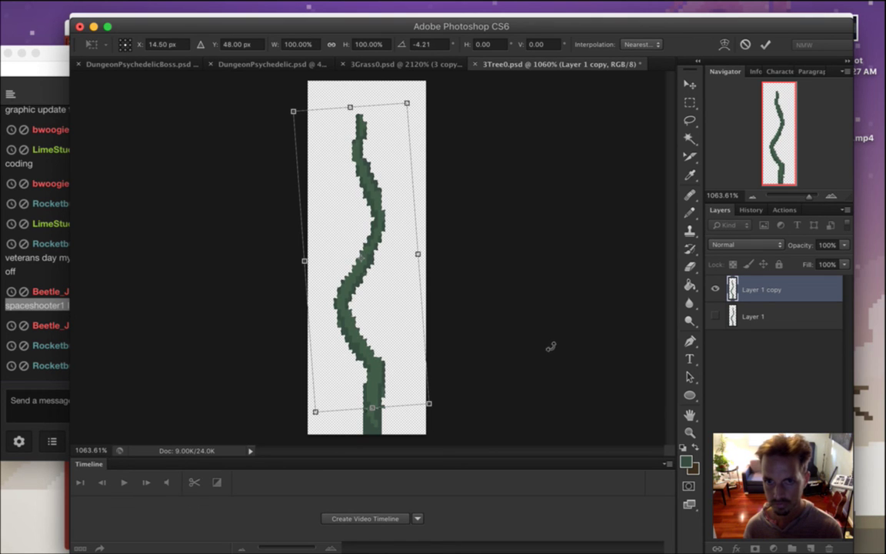
pyautogui.click(765, 44)
# Try to rotate the kelp above its lower-right bend about 7.4 degrees counterclockwise on Layer 1 copy and shift it left
pyautogui.press('m')
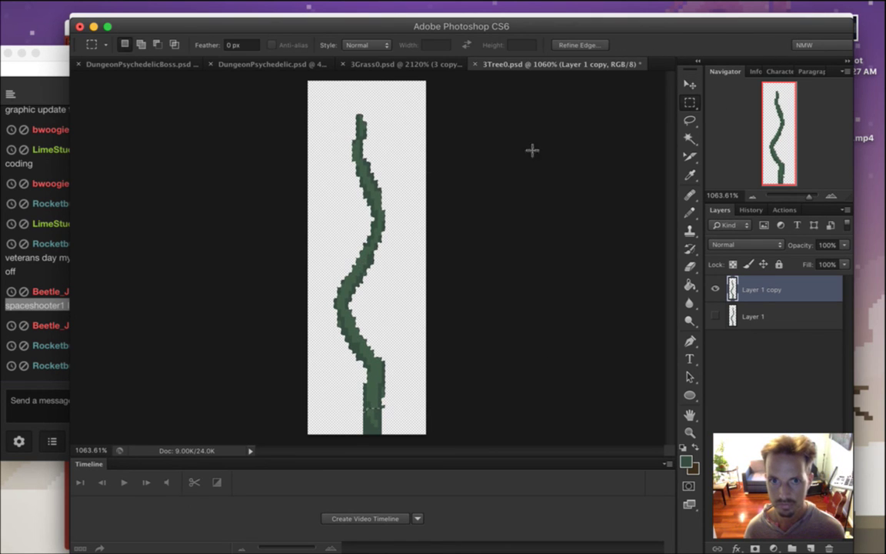
pyautogui.moveTo(309, 102); pyautogui.dragTo(419, 360)
pyautogui.press('v')
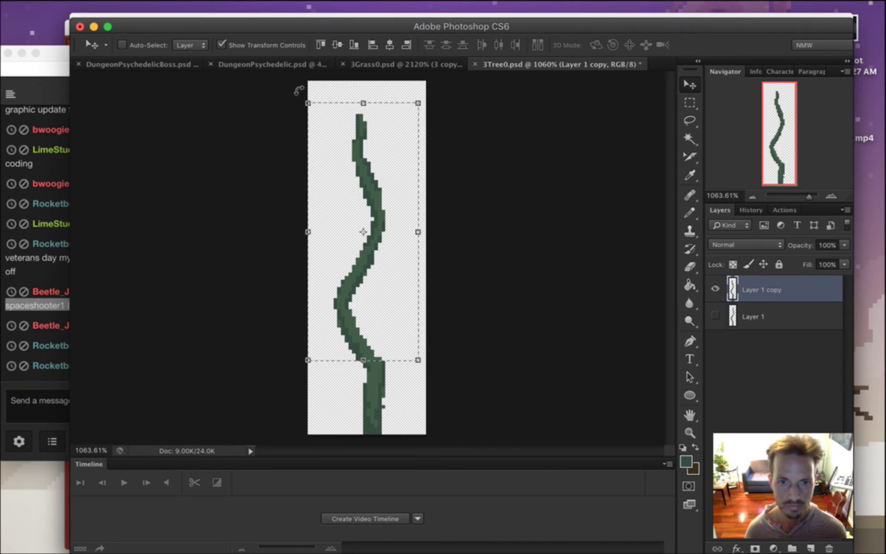
pyautogui.moveTo(300, 90); pyautogui.dragTo(281, 92)
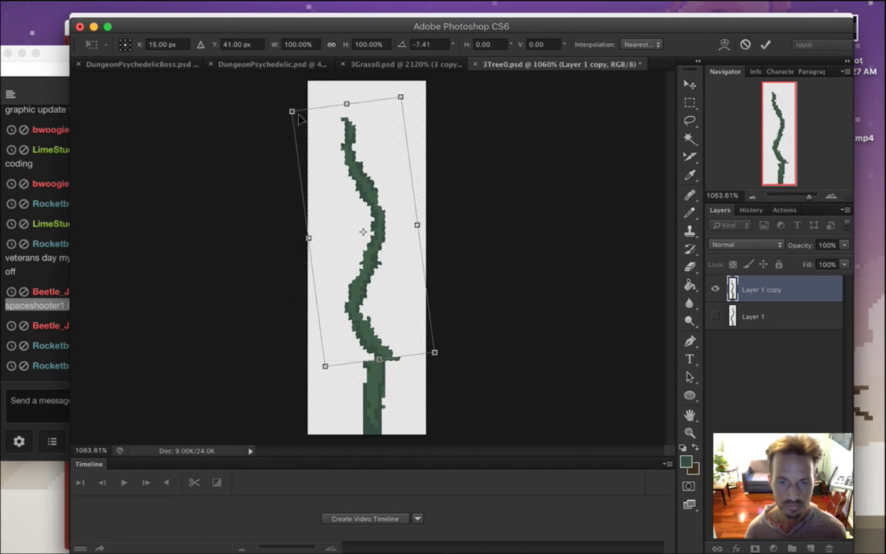
pyautogui.click(765, 44)
pyautogui.press('Left')
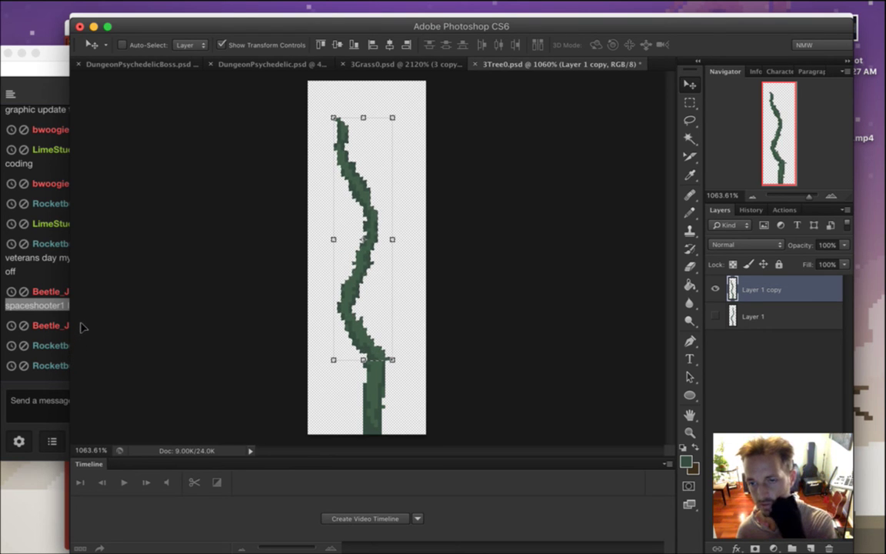
# Read the Twitch chat messages about whether Will Smith's face is copyrighted and return to the kelp document in Photoshop
pyautogui.click(60, 311)
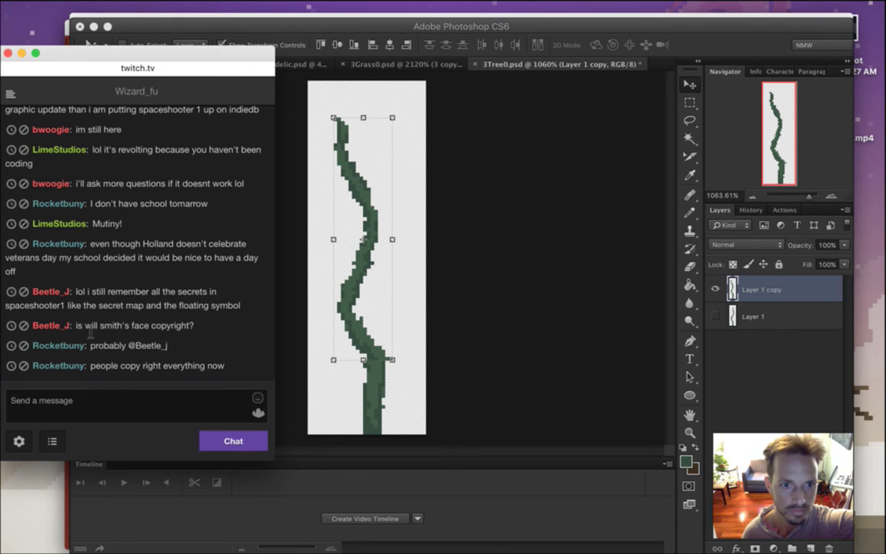
pyautogui.moveTo(93, 329); pyautogui.dragTo(173, 336)
pyautogui.click(173, 336)
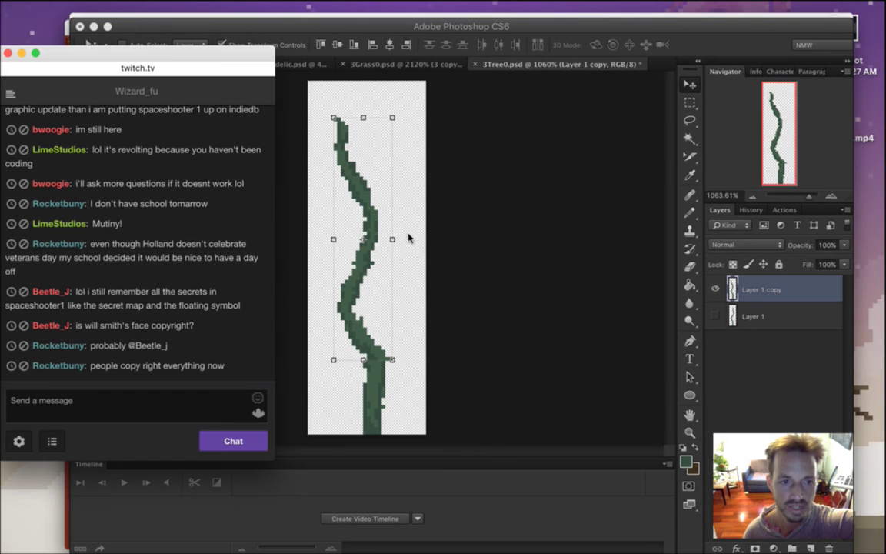
pyautogui.click(636, 33)
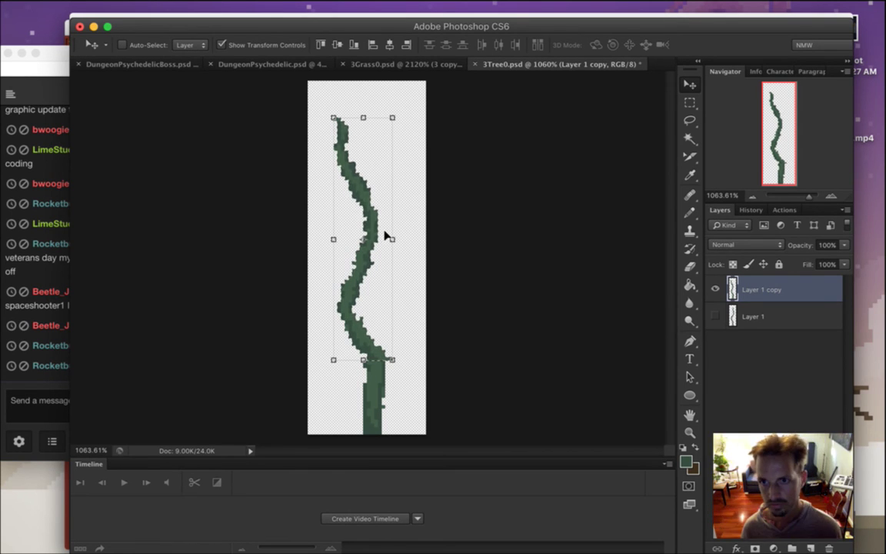
# Undo the last rotation and shift of the upper kelp section and clear the selection
pyautogui.press('Right')
pyautogui.hotkey('ctrl', 'z')
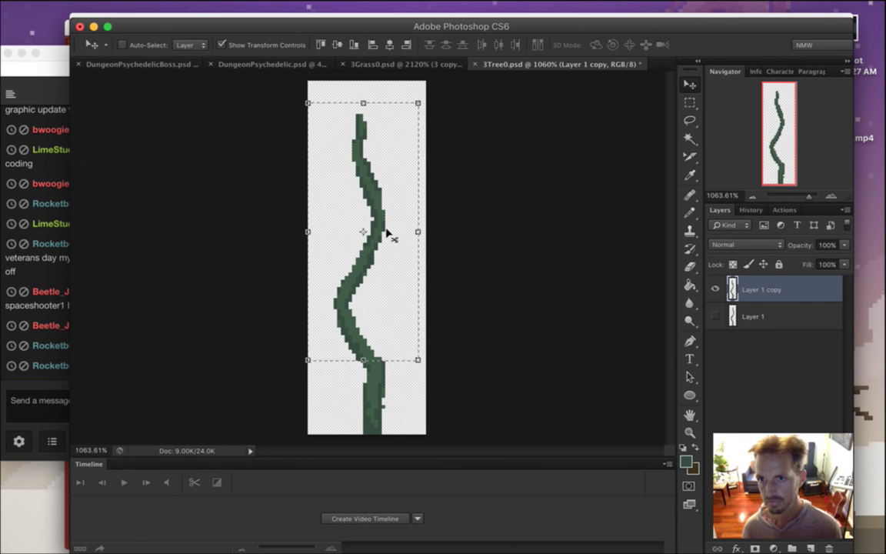
pyautogui.press('m')
pyautogui.hotkey('ctrl', 'd')
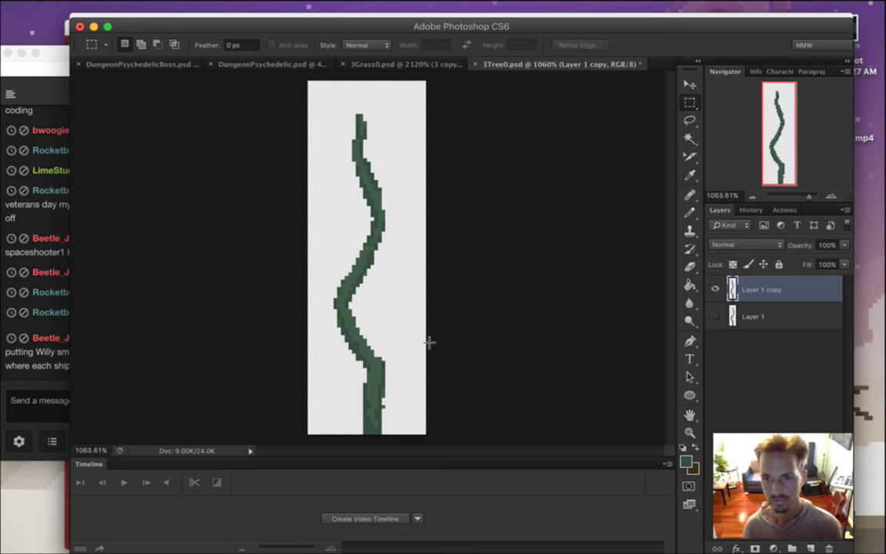
# Compare Layer 1 copy with Layer 1, then shift its left bend 1 pixel right and its upper right bend 1 pixel left
pyautogui.click(715, 313)
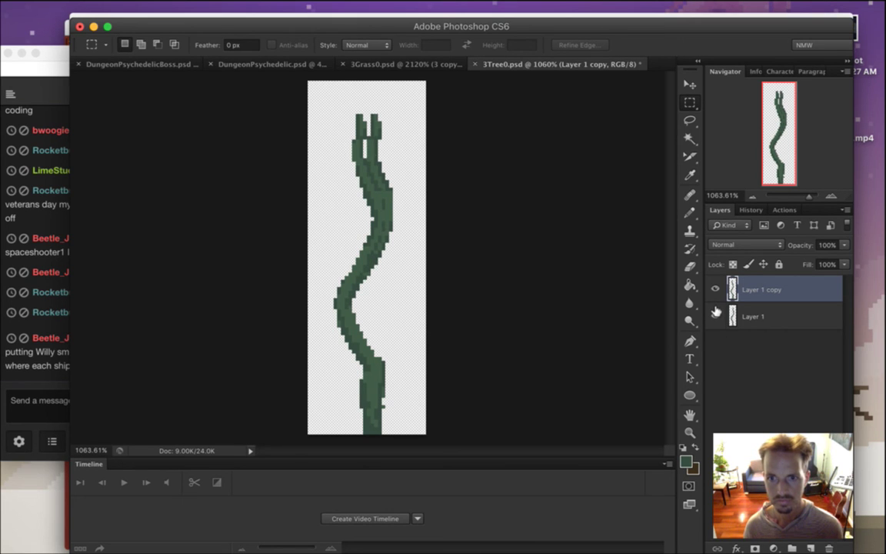
pyautogui.click(715, 313)
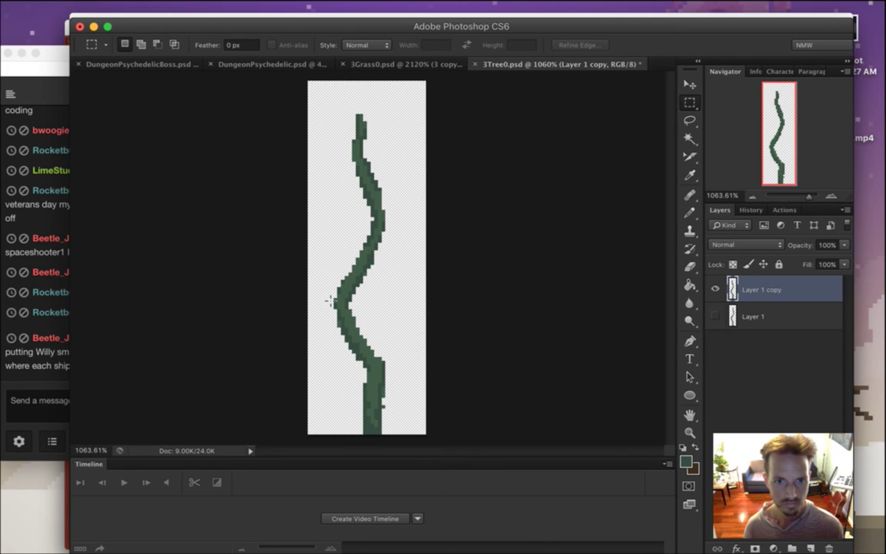
pyautogui.moveTo(329, 300); pyautogui.dragTo(356, 310)
pyautogui.press('v')
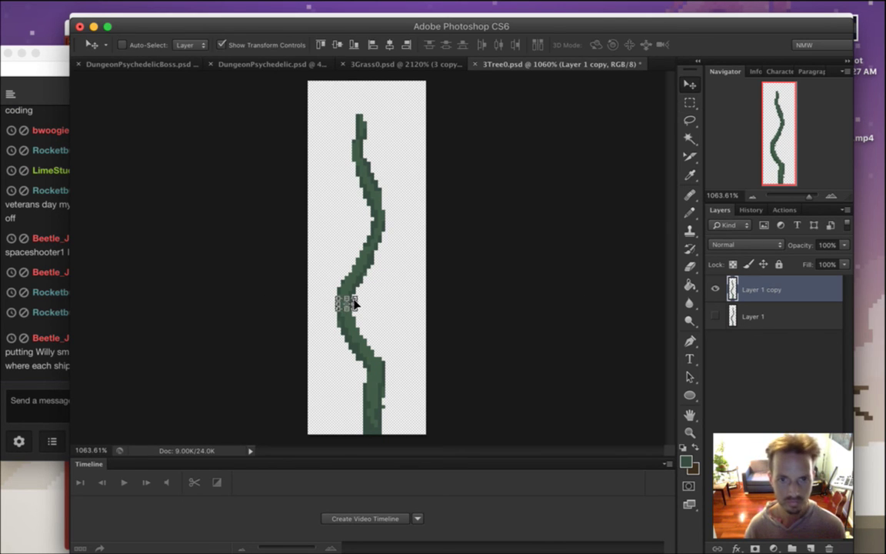
pyautogui.press('m')
pyautogui.hotkey('ctrl', 'd')
pyautogui.moveTo(367, 203); pyautogui.dragTo(399, 225)
pyautogui.press('v')
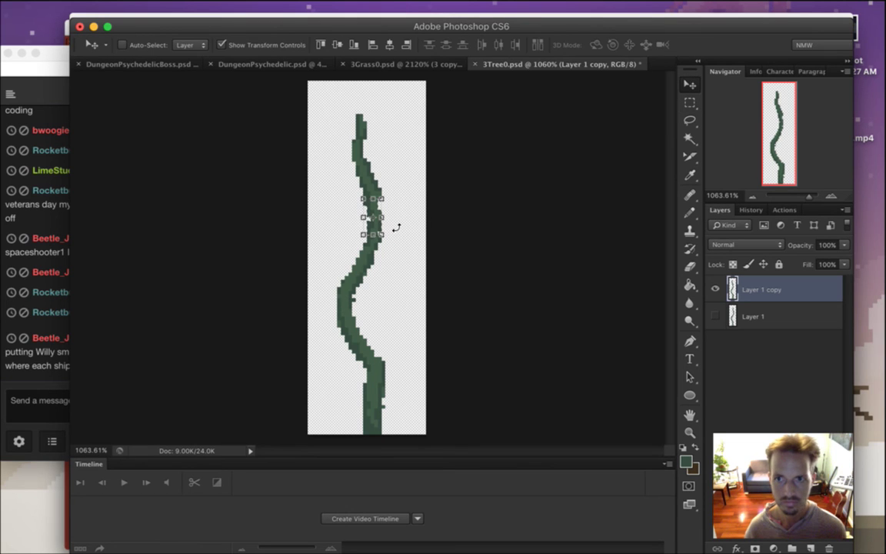
pyautogui.press('m')
pyautogui.hotkey('ctrl', 'd')
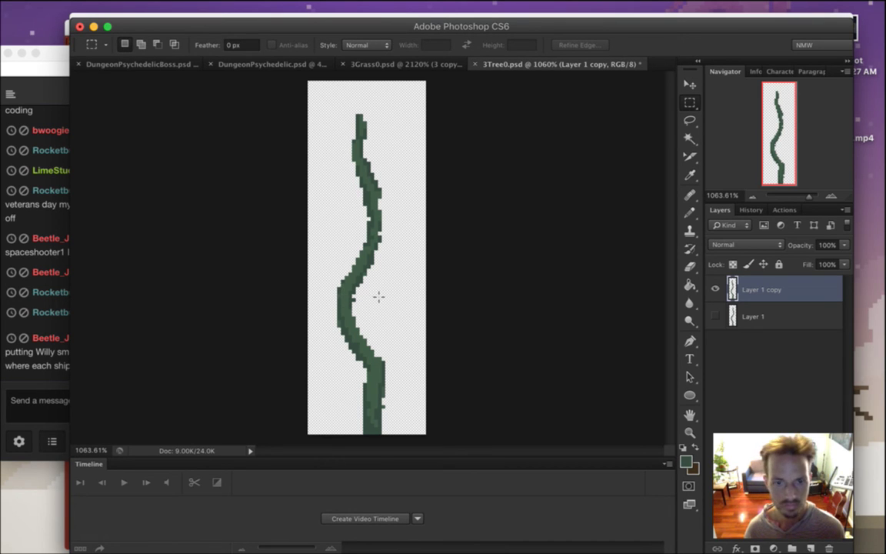
# Enlarge the kelp view, hide the timeline to make room for the canvas, and save the document
pyautogui.moveTo(376, 288); pyautogui.dragTo(395, 293)
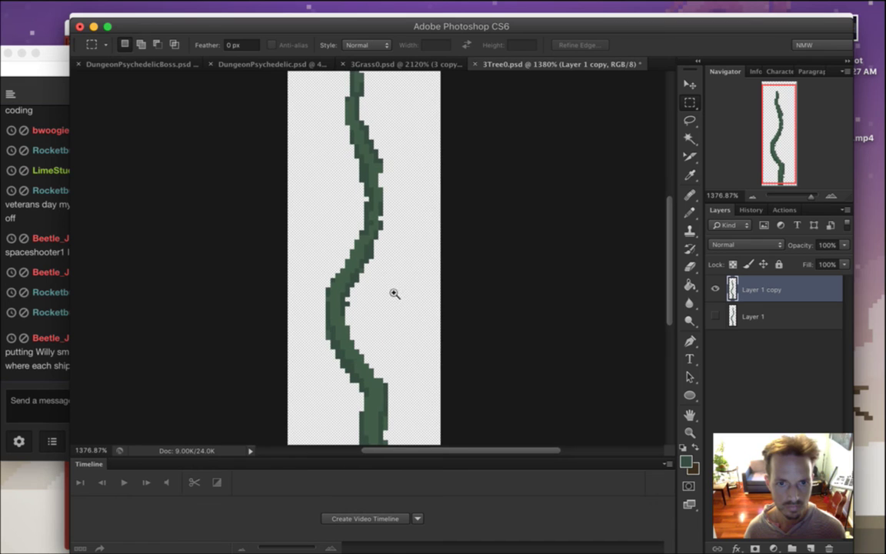
pyautogui.click(435, 7)
pyautogui.click(436, 404)
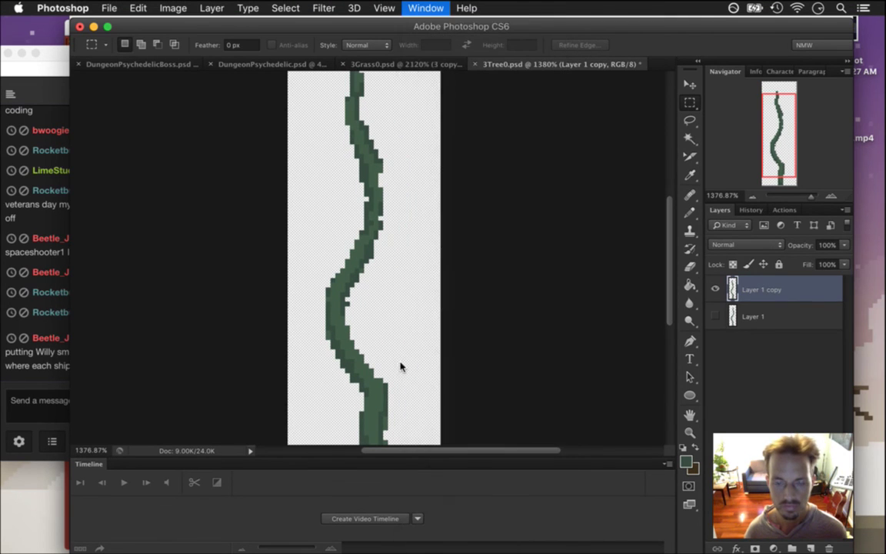
pyautogui.press('super+s')
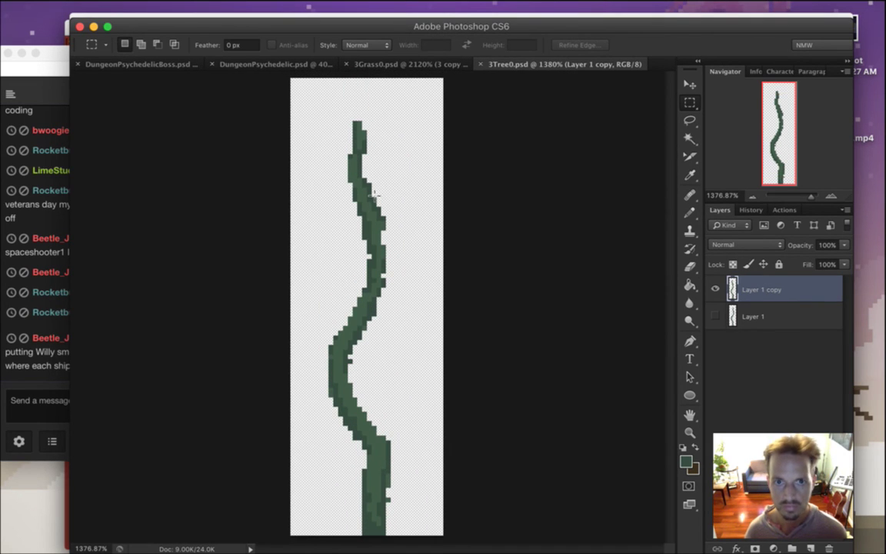
# Clean up the stray and missing edge pixels along the kelp on Layer 1 copy with the Eraser and 1-pixel Pencil
pyautogui.press('e')
pyautogui.click(389, 511)
pyautogui.press('b')
pyautogui.keyDown('alt'); pyautogui.click(343, 432); pyautogui.keyUp('alt')
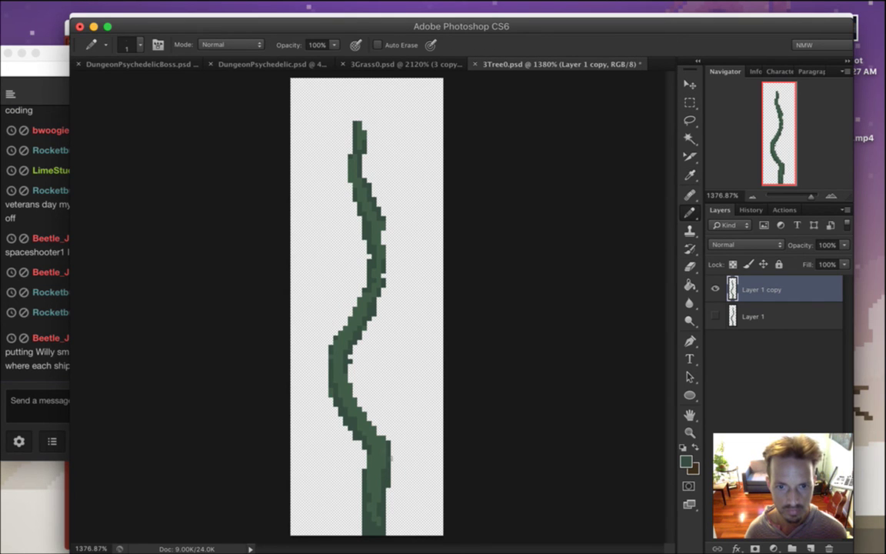
pyautogui.press('e')
pyautogui.press('b')
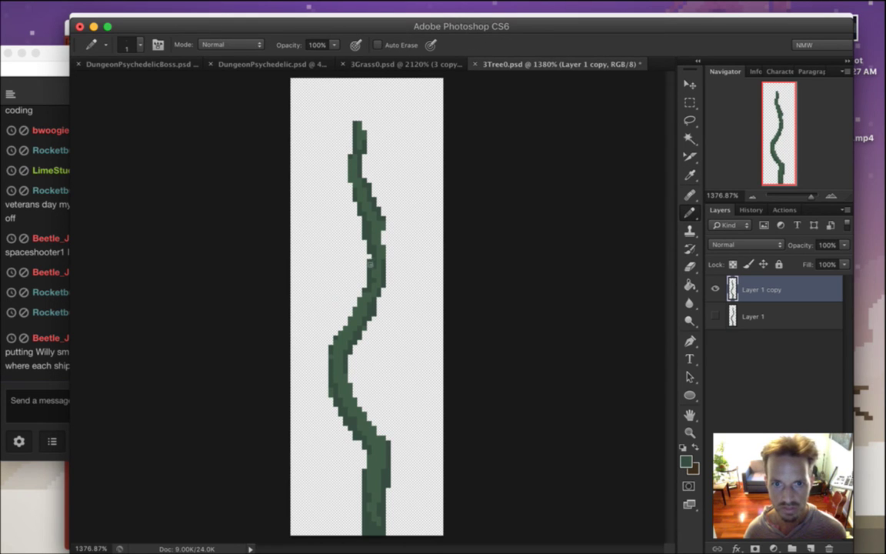
pyautogui.press('e')
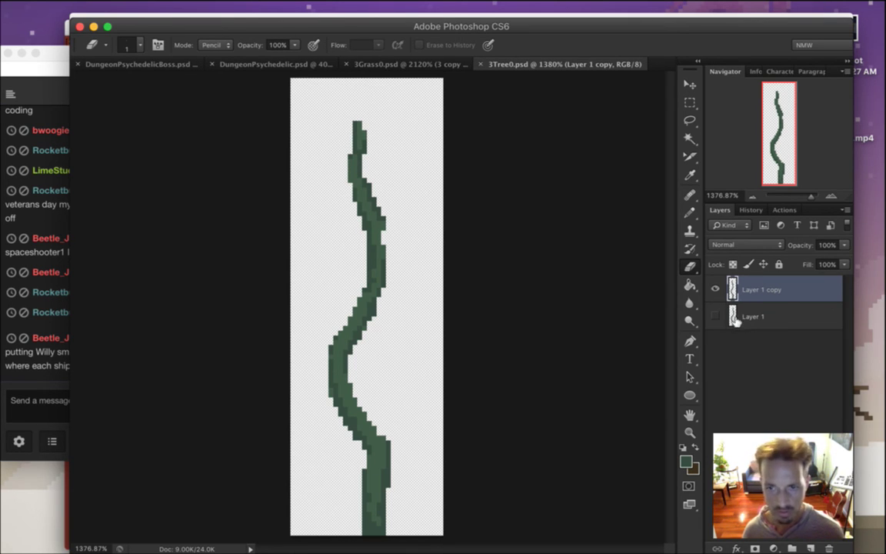
# Duplicate Layer 1 copy for a third kelp frame, hide the source layer, and shift the strand above its base 1 pixel right
pyautogui.press('super+j')
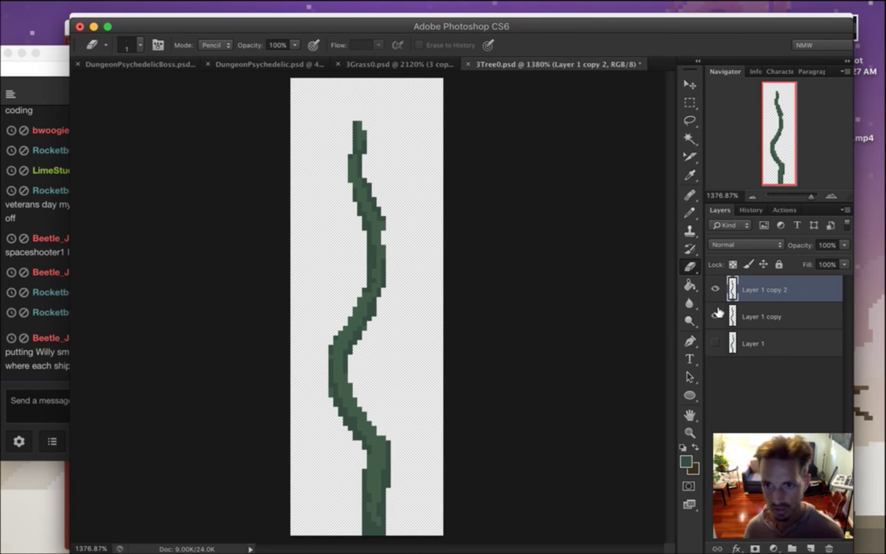
pyautogui.press('m')
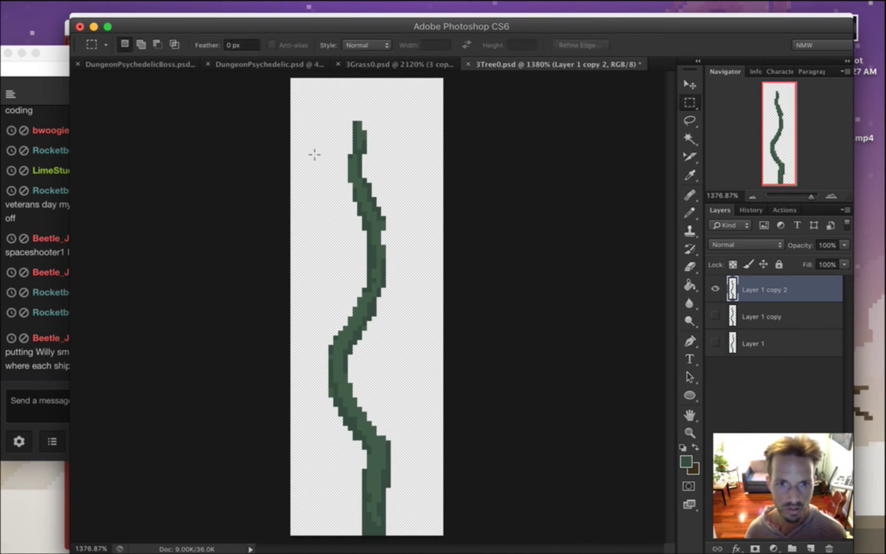
pyautogui.moveTo(290, 97)
pyautogui.mouseDown()
pyautogui.moveTo(443, 460)
pyautogui.moveTo(445, 497)
pyautogui.mouseUp()
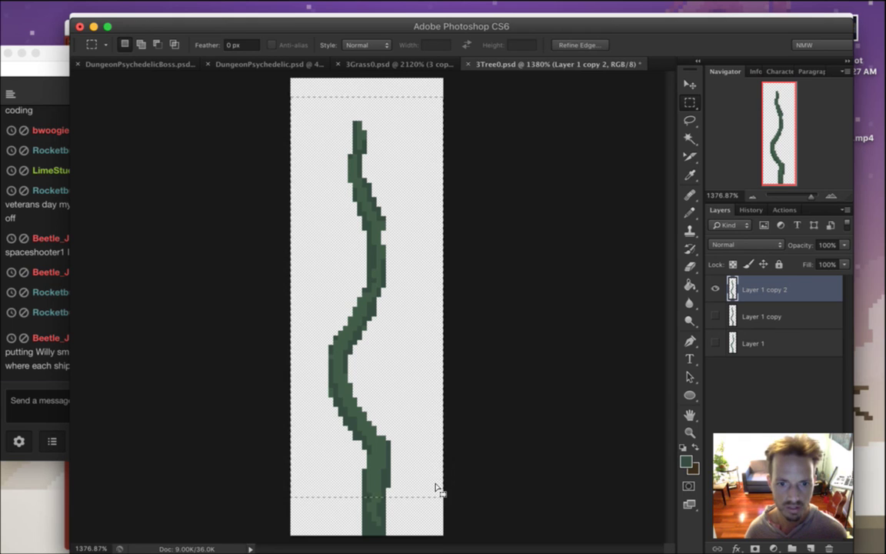
pyautogui.press('v')
pyautogui.press('Right')
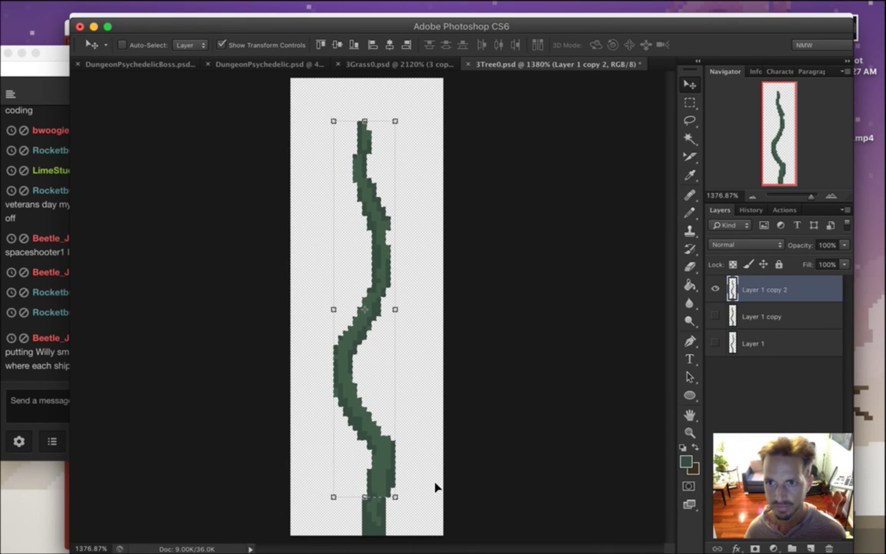
# On Layer 1 copy 2, shift the kelp's left bend 1 pixel right and erase the protruding pixels at its edge
pyautogui.press('m')
pyautogui.moveTo(316, 347); pyautogui.dragTo(386, 396)
pyautogui.press('v')
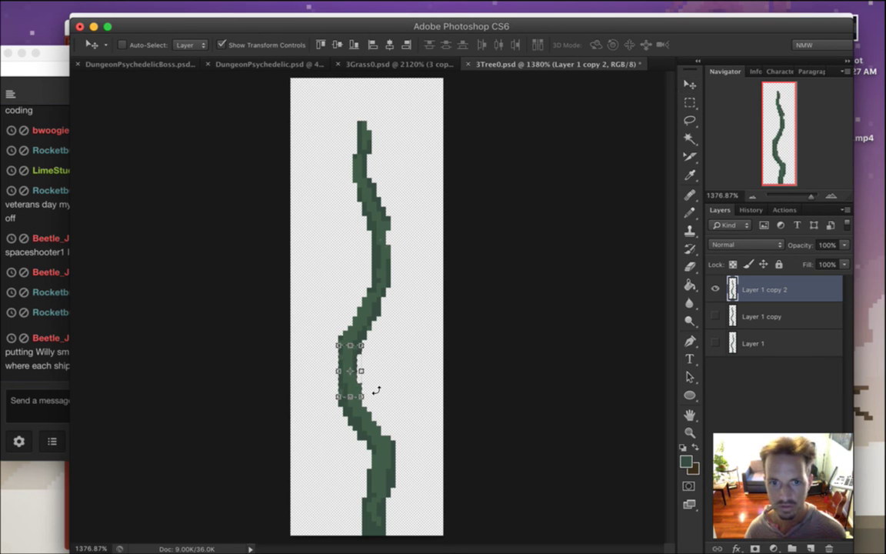
pyautogui.press('m')
pyautogui.press('e')
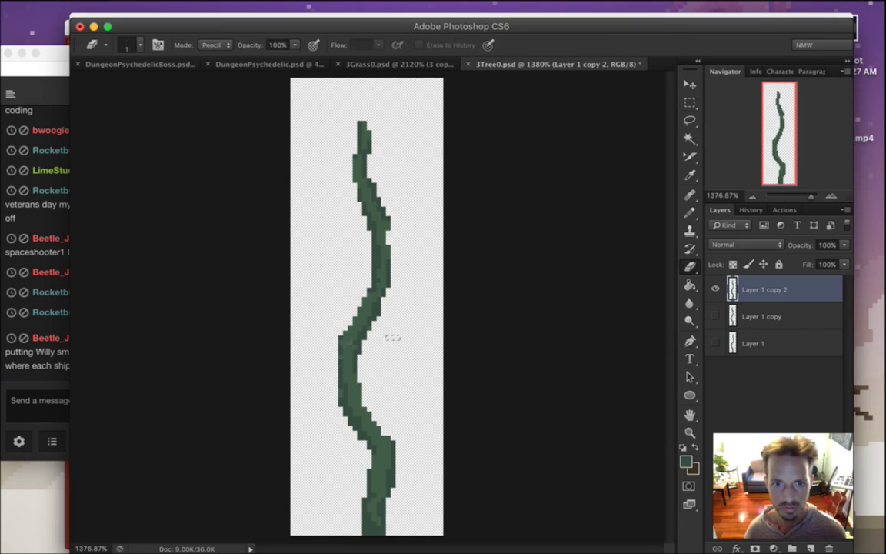
pyautogui.press('m')
pyautogui.moveTo(333, 311); pyautogui.dragTo(332, 316)
pyautogui.press('e')
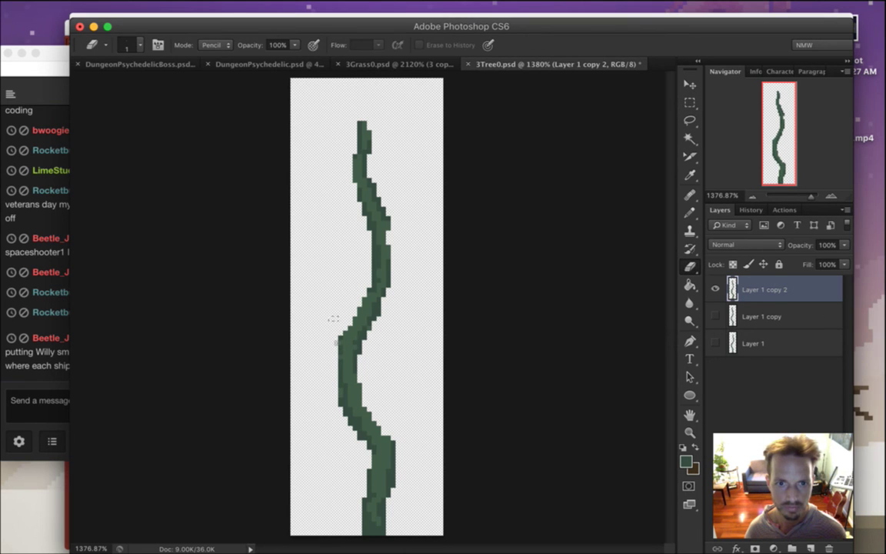
pyautogui.press('m')
pyautogui.press('e')
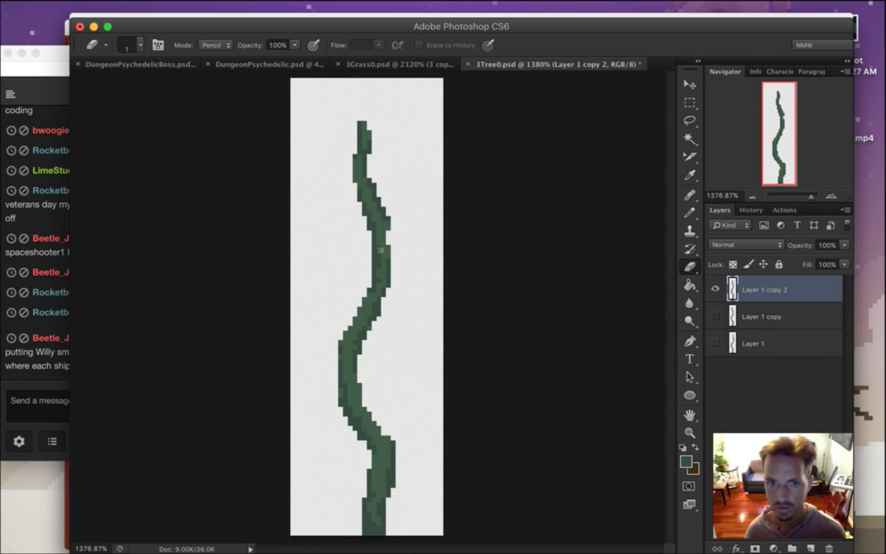
# Shift the kelp's upper right bend 1 pixel left on Layer 1 copy 2 and clear the selection
pyautogui.press('m')
pyautogui.moveTo(358, 216); pyautogui.dragTo(417, 289)
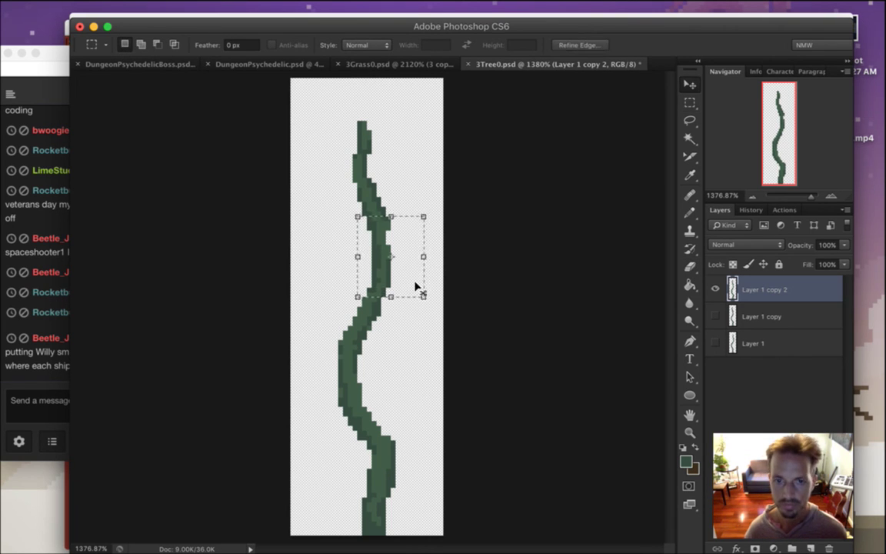
pyautogui.press('v')
pyautogui.press('Left')
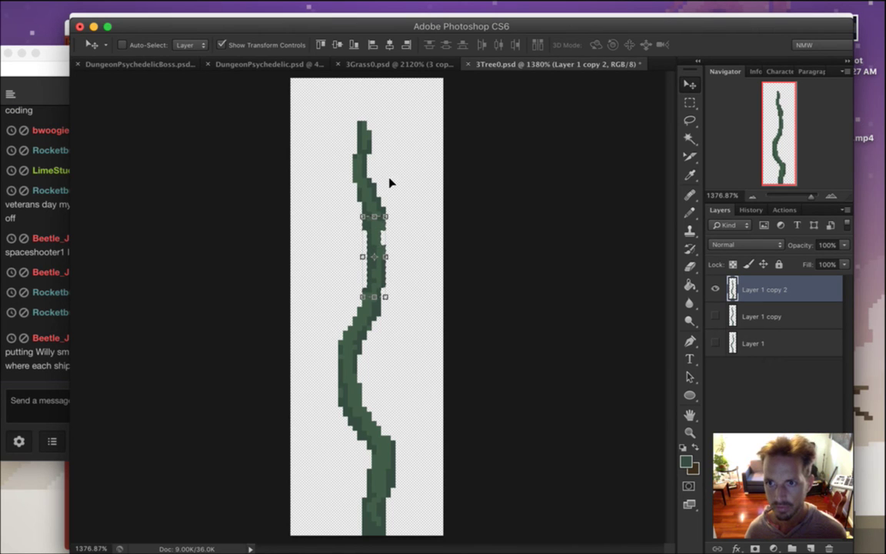
pyautogui.press('m')
pyautogui.moveTo(406, 327); pyautogui.dragTo(419, 335)
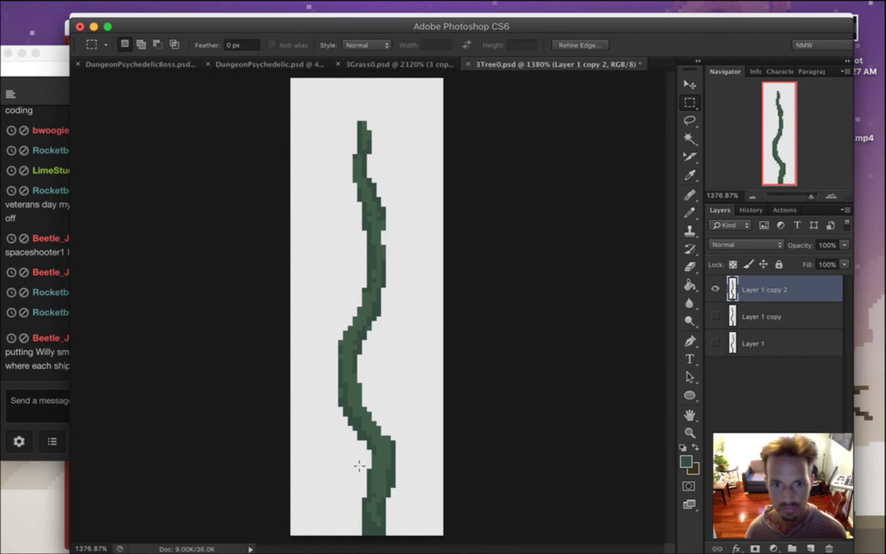
# Shift the short section at the kelp's lower right bend 1 pixel left, clear the selection, and save the document
pyautogui.moveTo(362, 450); pyautogui.dragTo(402, 467)
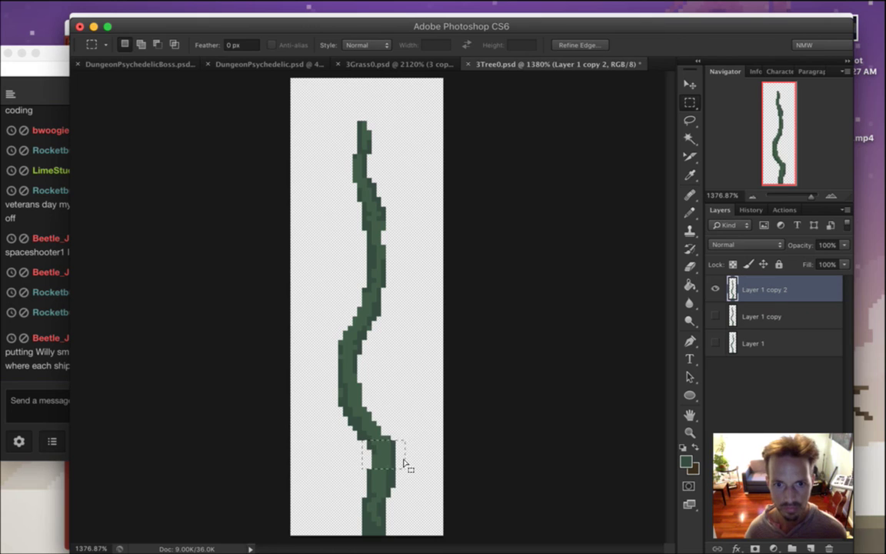
pyautogui.press('v')
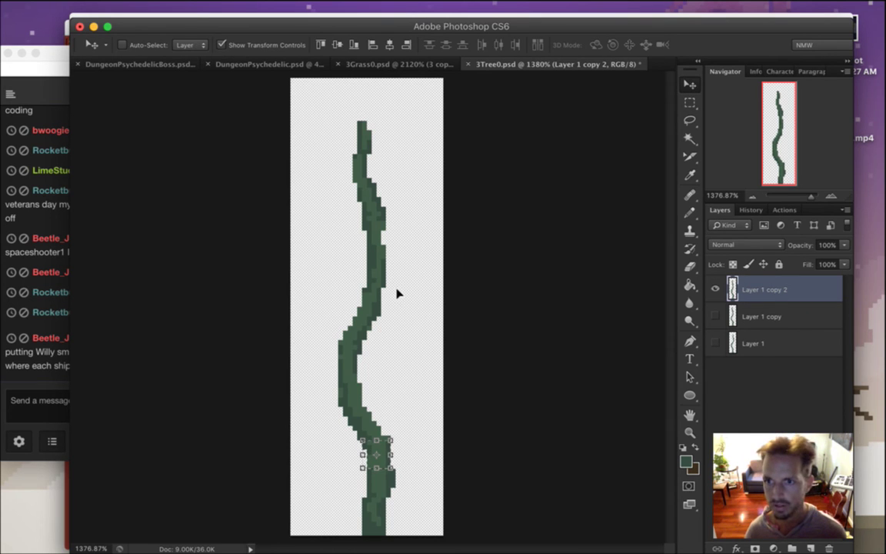
pyautogui.press('m')
pyautogui.click(408, 307)
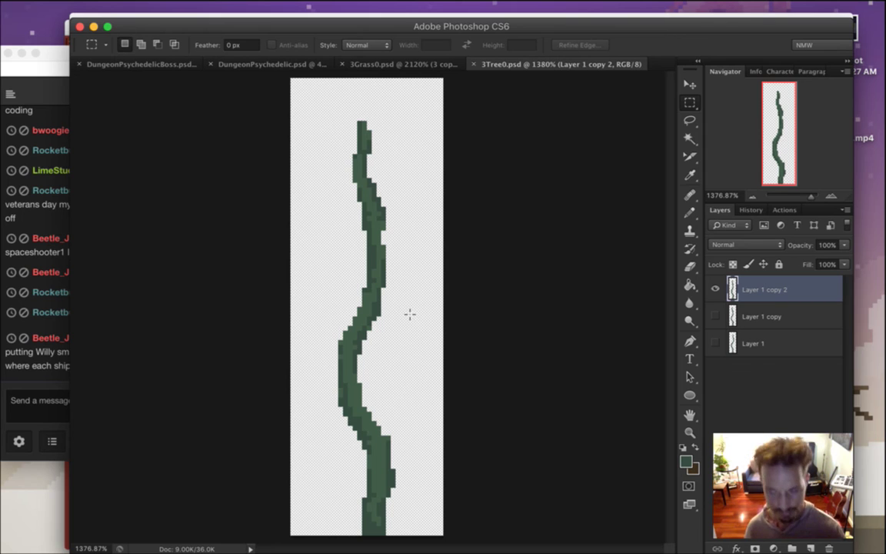
# Duplicate Layer 1 copy 2 for a fourth kelp frame and hide the source layer
pyautogui.press('super+j')
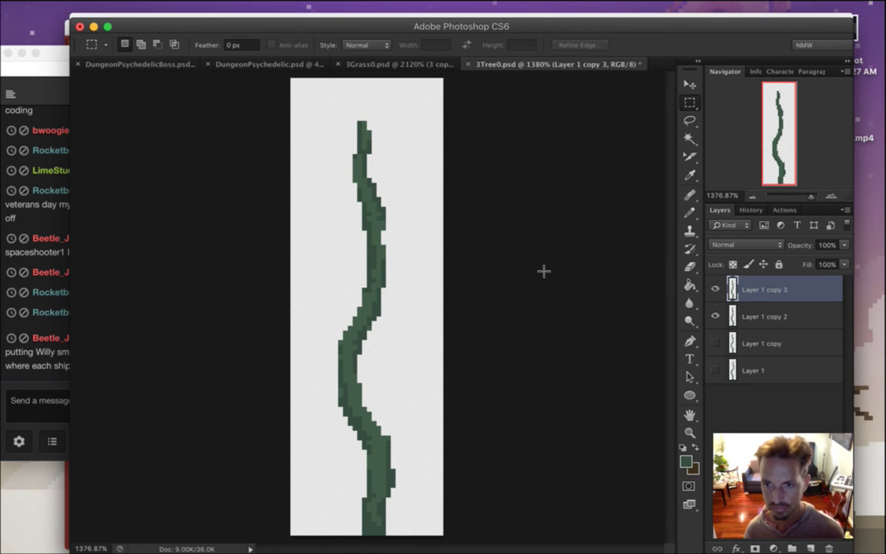
pyautogui.click(716, 318)
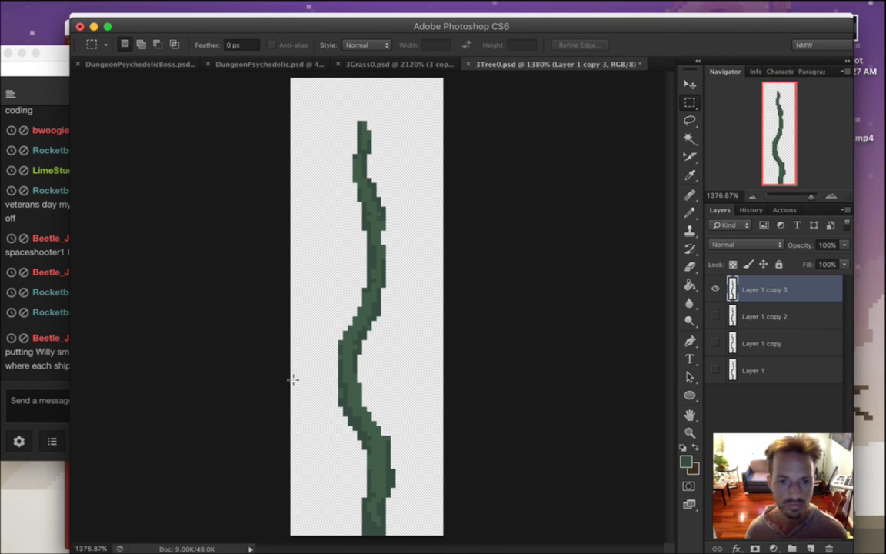
# Switch to the Twitch chat, read the latest messages about using a celebrity's face, and return to Photoshop
pyautogui.click(43, 396)
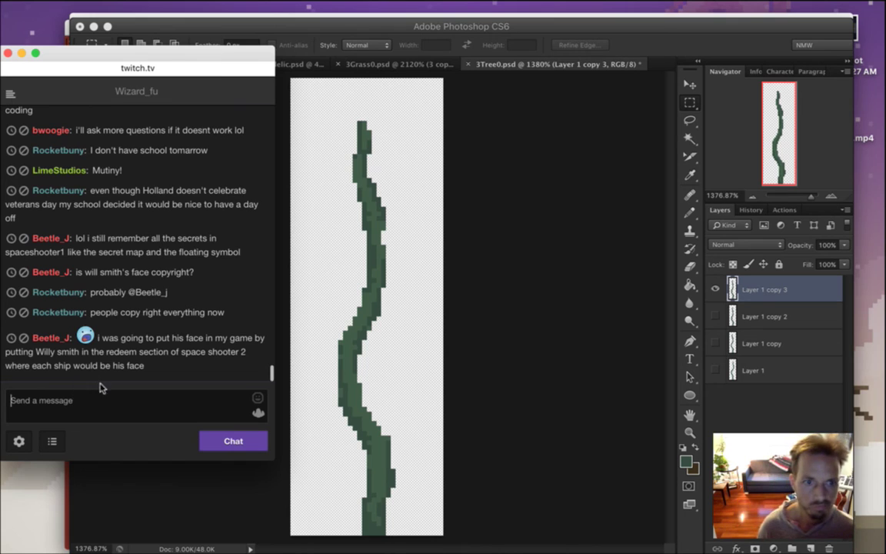
pyautogui.write('l')
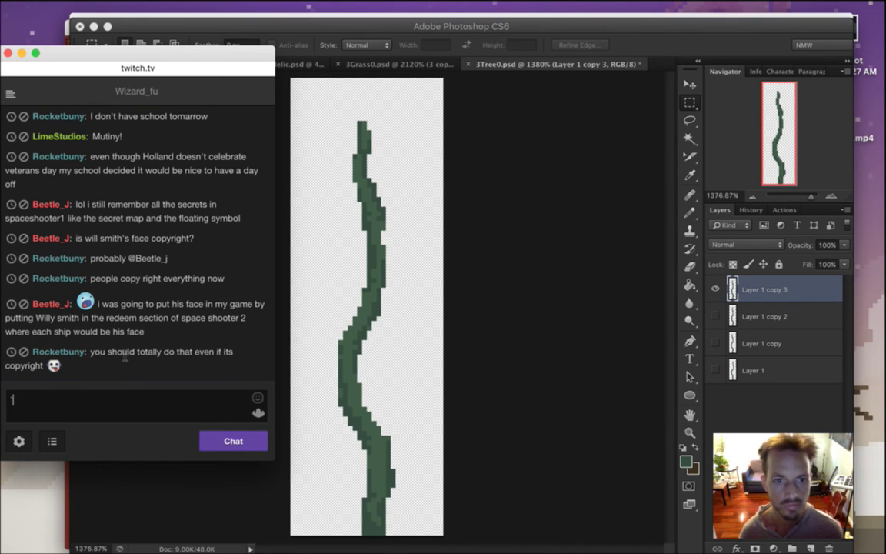
pyautogui.moveTo(98, 304); pyautogui.dragTo(142, 331)
pyautogui.click(143, 332)
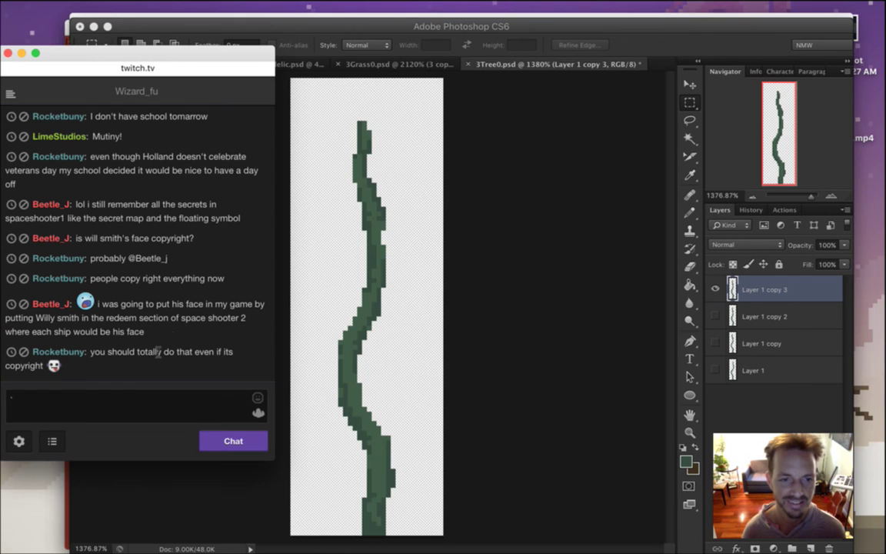
pyautogui.click(666, 54)
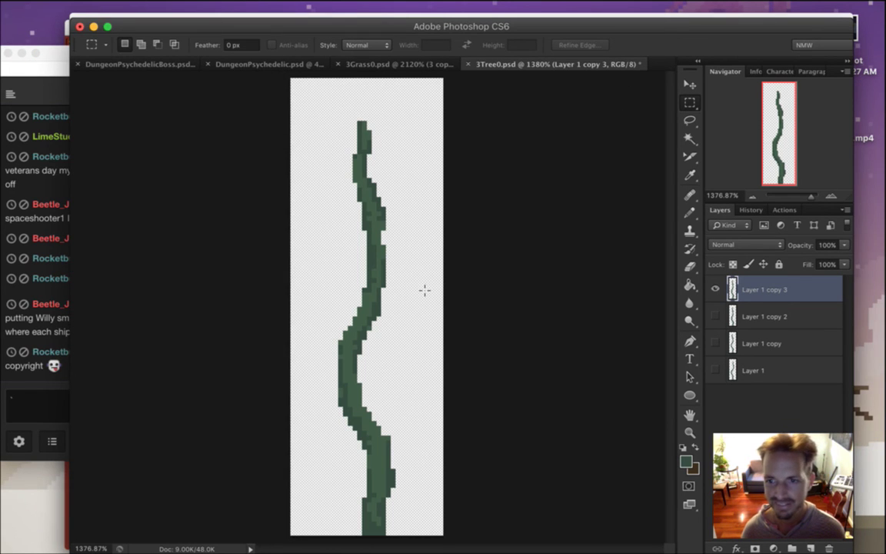
pyautogui.moveTo(258, 106); pyautogui.dragTo(430, 461)
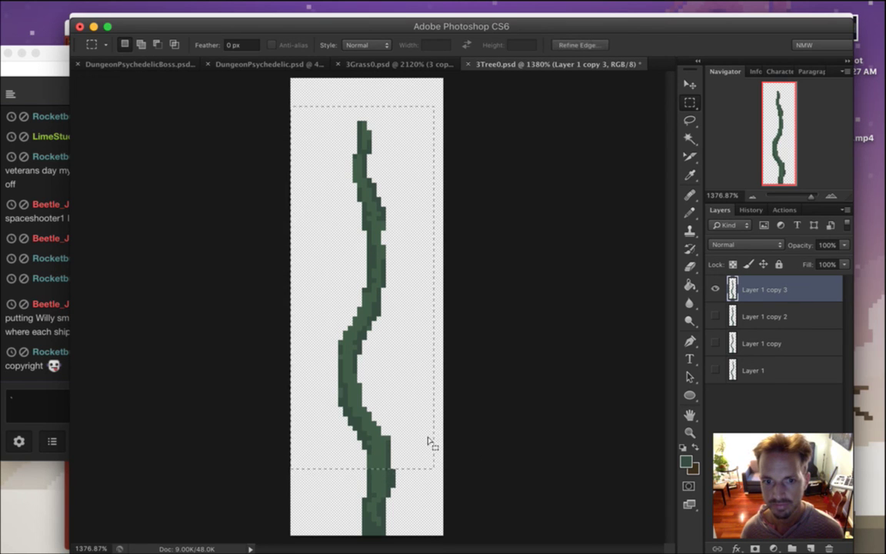
pyautogui.moveTo(277, 91); pyautogui.dragTo(436, 496)
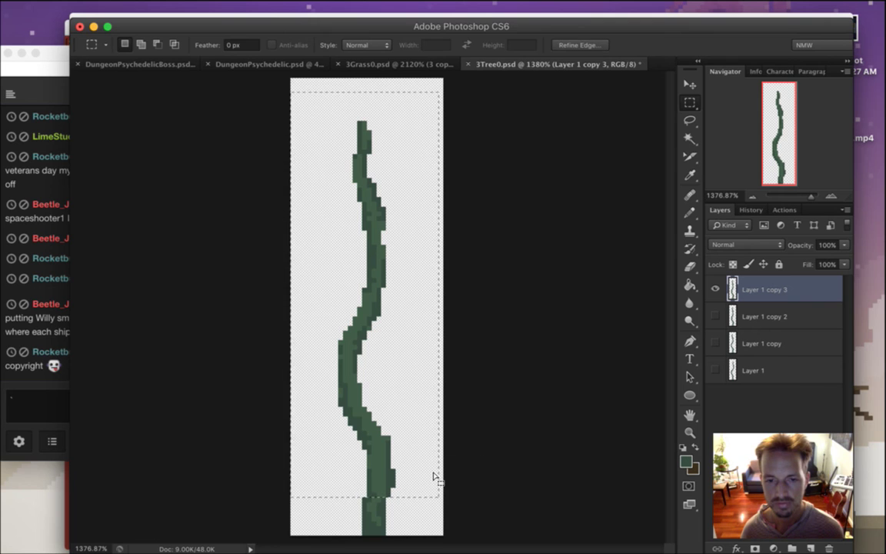
pyautogui.press('v')
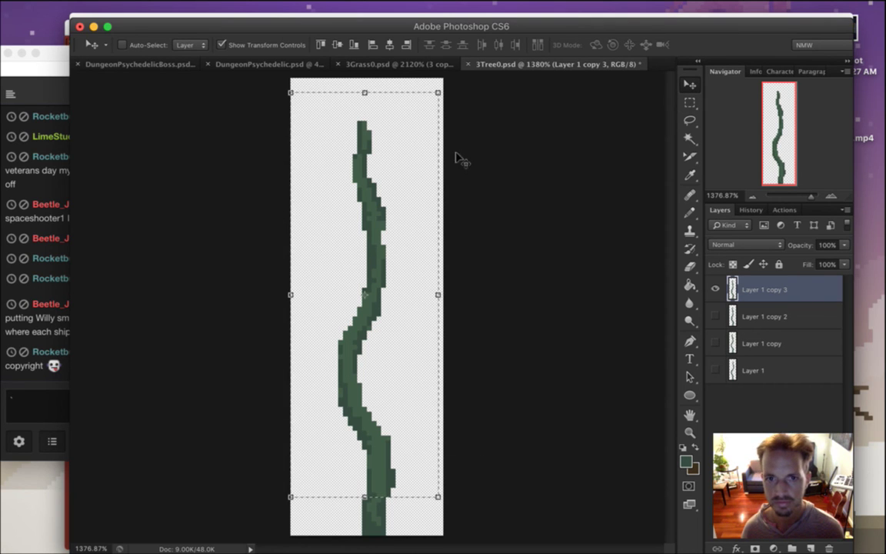
pyautogui.press('m')
pyautogui.hotkey('ctrl', 'd')
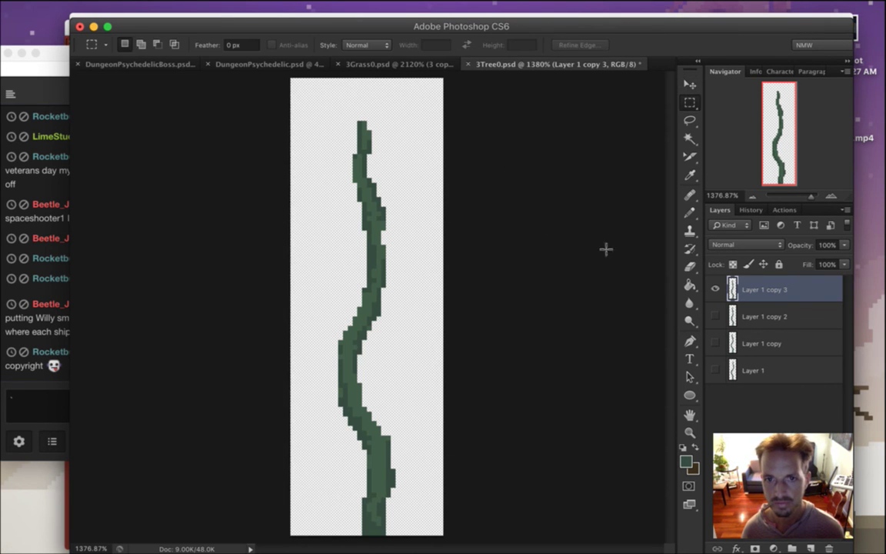
pyautogui.click(716, 315)
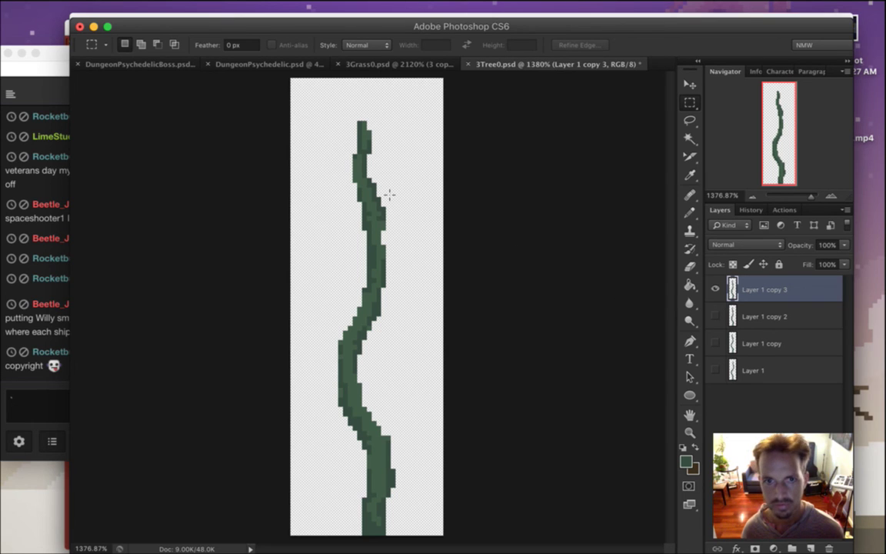
# On Layer 1 copy 3, rotate the kelp above its base about 3.3° clockwise, line it up with the base, and apply the transform
pyautogui.moveTo(286, 103); pyautogui.dragTo(472, 497)
pyautogui.hotkey('ctrl', 't')
pyautogui.moveTo(453, 108)
pyautogui.mouseDown()
pyautogui.moveTo(442, 204)
pyautogui.moveTo(465, 102)
pyautogui.mouseUp()
pyautogui.moveTo(375, 234); pyautogui.dragTo(386, 254)
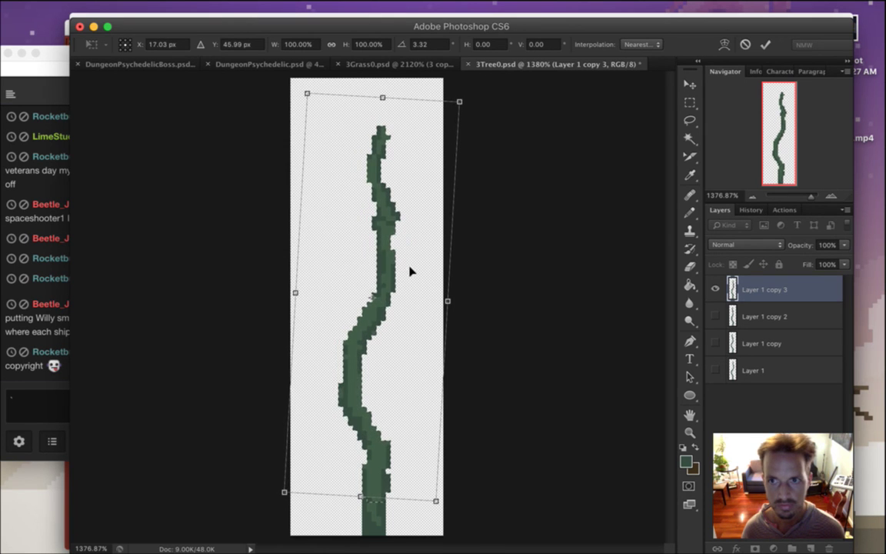
pyautogui.click(766, 45)
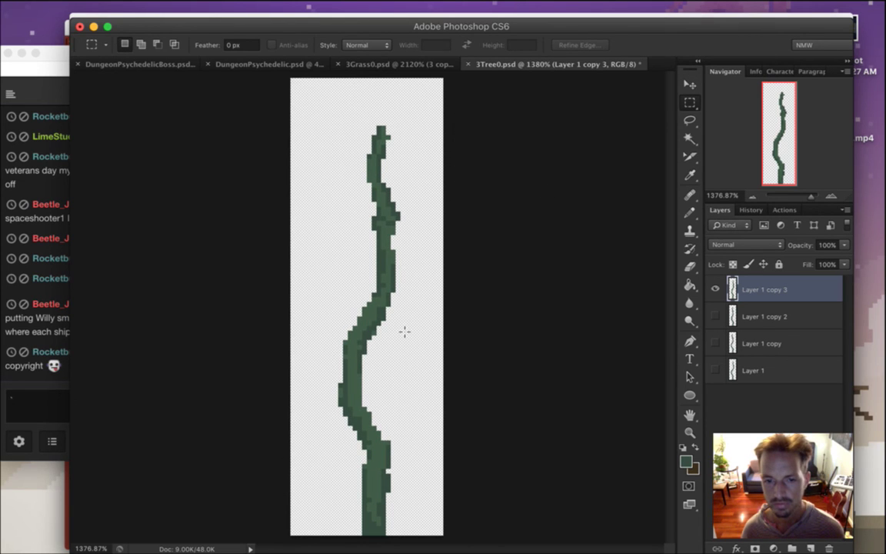
# Clean up the rotated kelp's jagged edges with the Eraser and 1-pixel Pencil using sampled greens, and save the document
pyautogui.press('e')
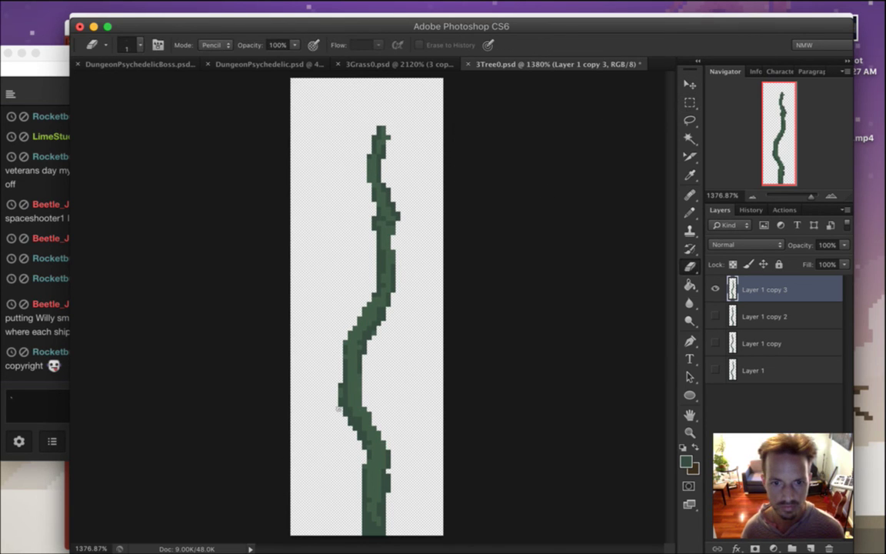
pyautogui.press('i')
pyautogui.click(313, 362)
pyautogui.press('b')
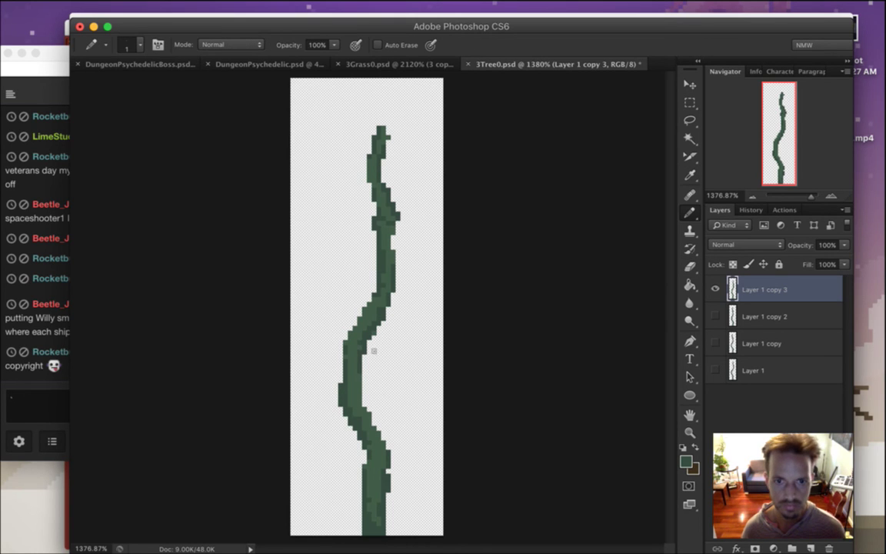
pyautogui.keyDown('alt'); pyautogui.click(377, 340); pyautogui.keyUp('alt')
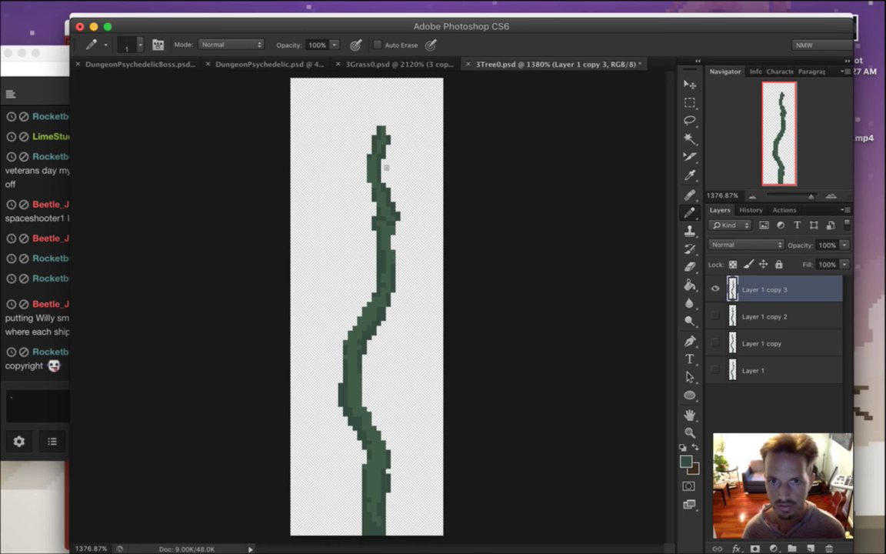
pyautogui.keyDown('alt'); pyautogui.click(400, 224); pyautogui.keyUp('alt')
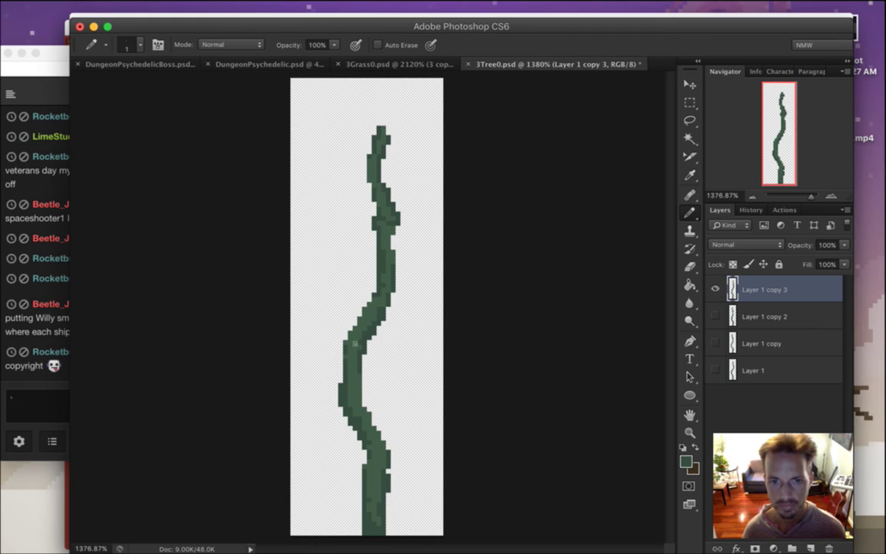
pyautogui.press('e')
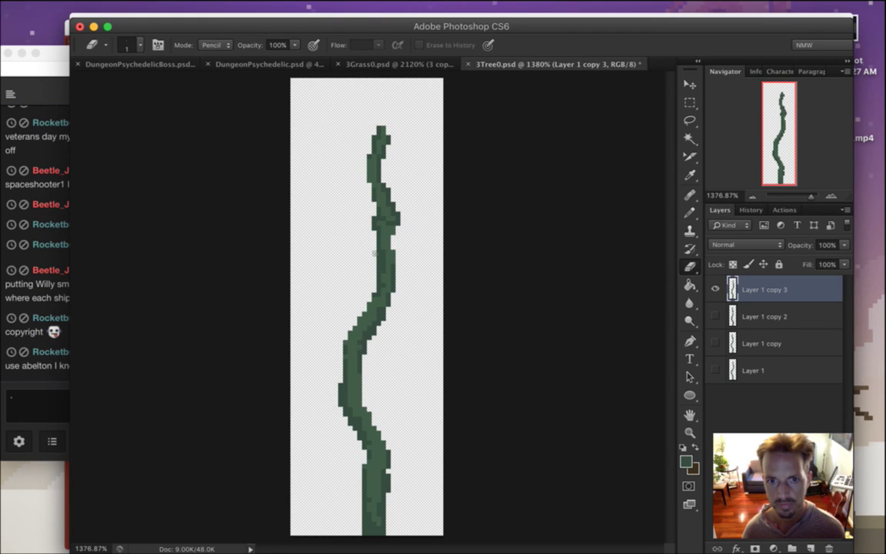
pyautogui.press('b')
pyautogui.keyDown('alt'); pyautogui.click(346, 263); pyautogui.keyUp('alt')
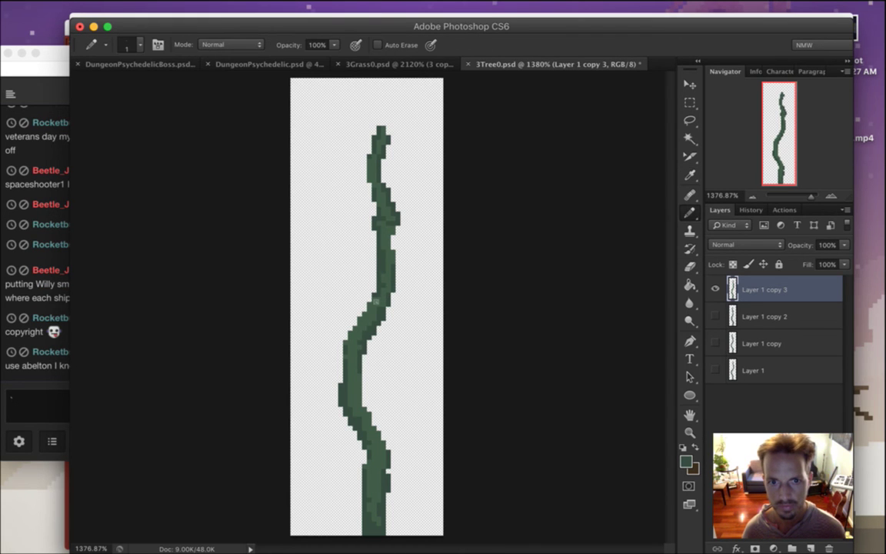
pyautogui.press('e')
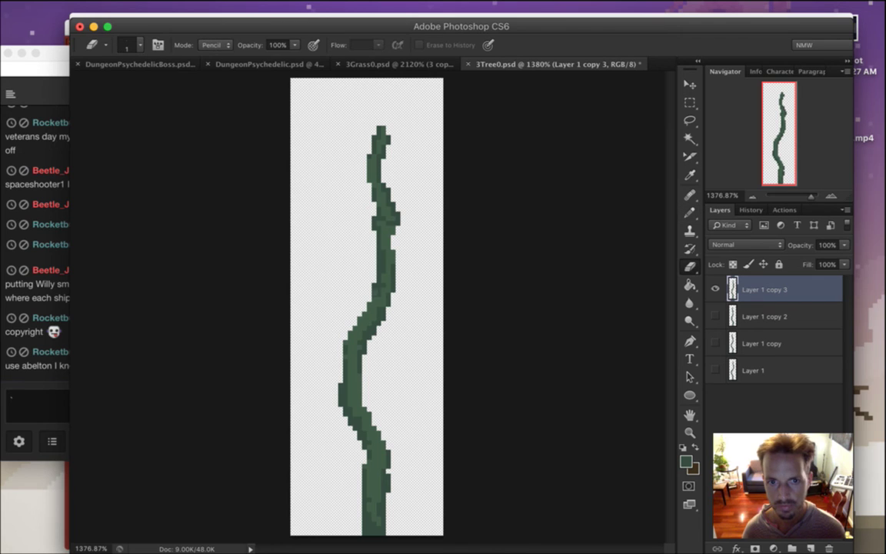
pyautogui.press('super+s')
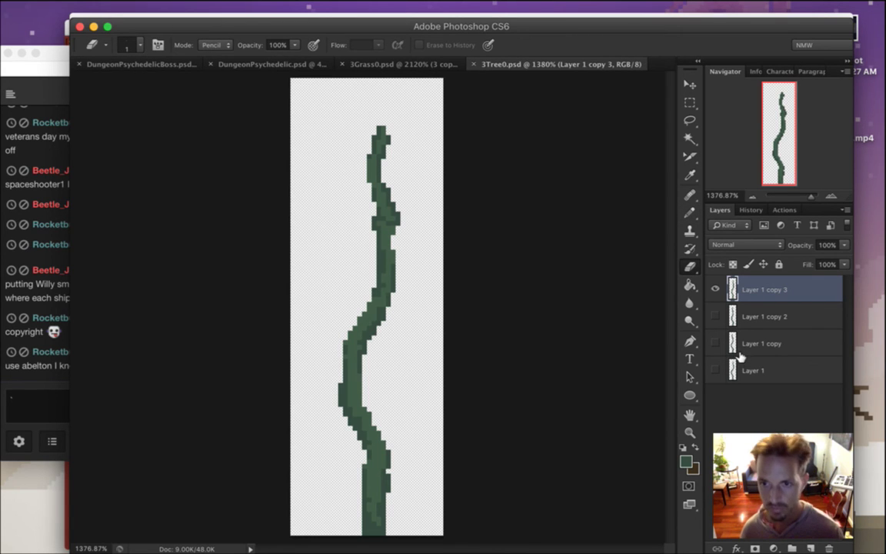
# Duplicate Layer 1 copy 3 for a fifth kelp frame and hide the source layer
pyautogui.press('super+j')
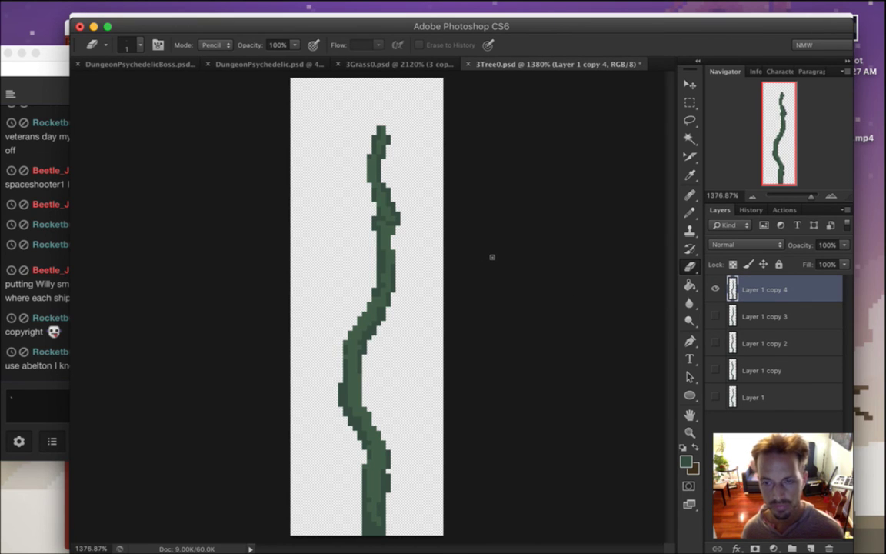
pyautogui.press('m')
pyautogui.moveTo(290, 101)
pyautogui.mouseDown()
pyautogui.moveTo(340, 202)
pyautogui.moveTo(433, 460)
pyautogui.moveTo(422, 427)
pyautogui.mouseUp()
pyautogui.press('super+d')
# Shift the kelp's left bend 1 pixel right on Layer 1 copy 4, clear the selection, and touch up the bend's edge pixels
pyautogui.moveTo(314, 336); pyautogui.dragTo(406, 402)
pyautogui.press('v')
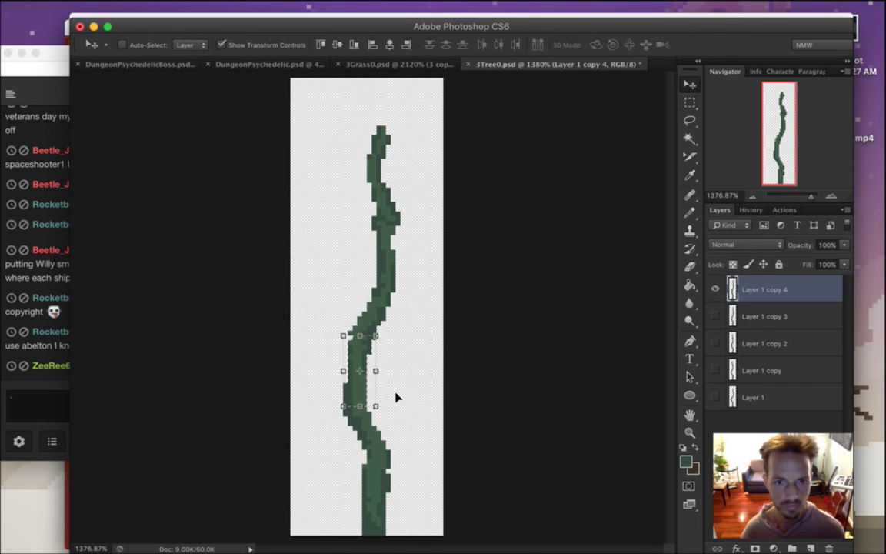
pyautogui.press('m')
pyautogui.press('super+d')
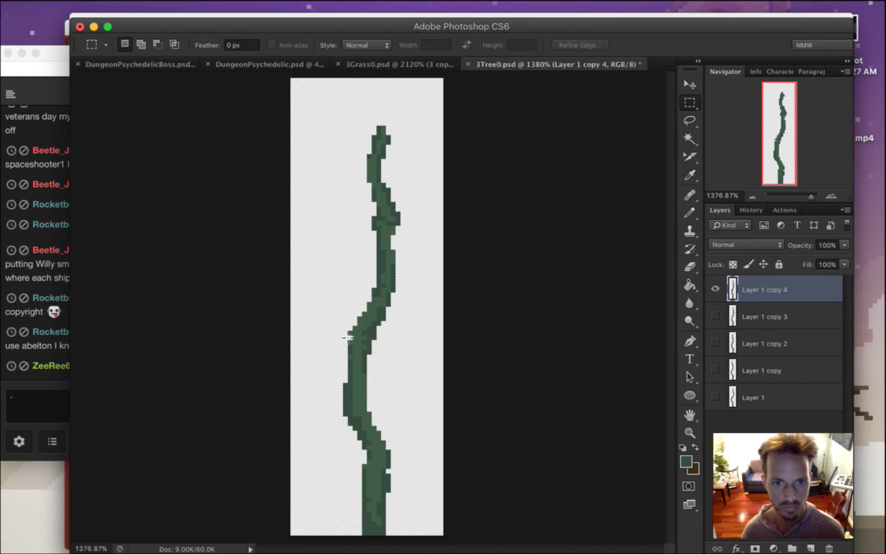
pyautogui.press('e')
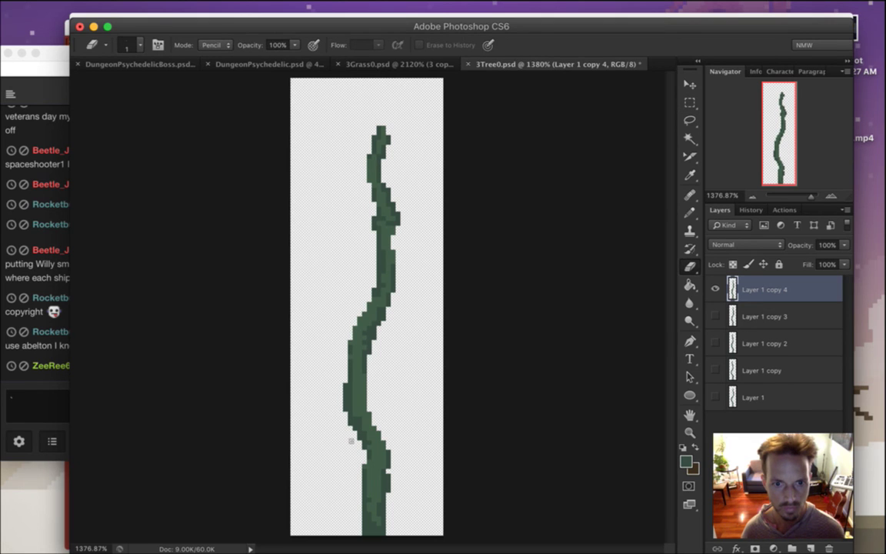
pyautogui.press('b')
pyautogui.hotkey('shift', 'b')
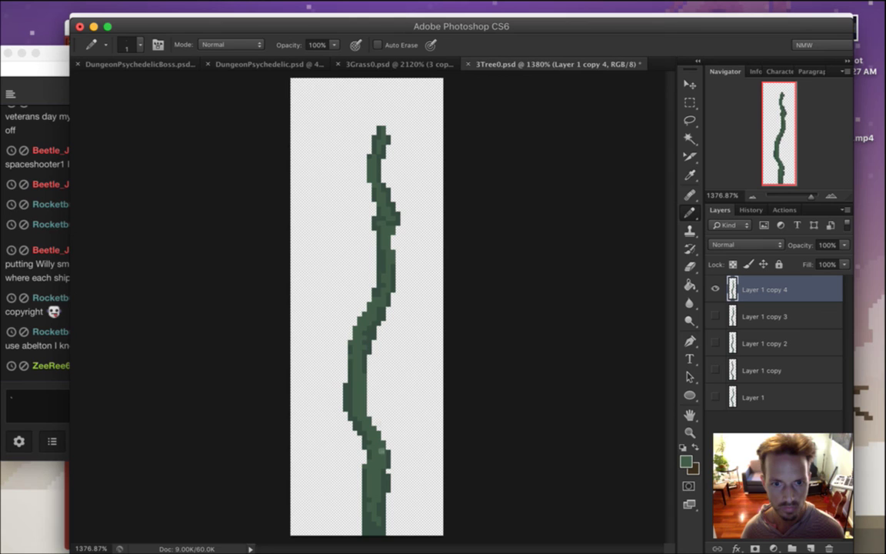
# Shift the kelp's upper right bend 1 pixel left on Layer 1 copy 4, including the protruding pixels just above it
pyautogui.press('m')
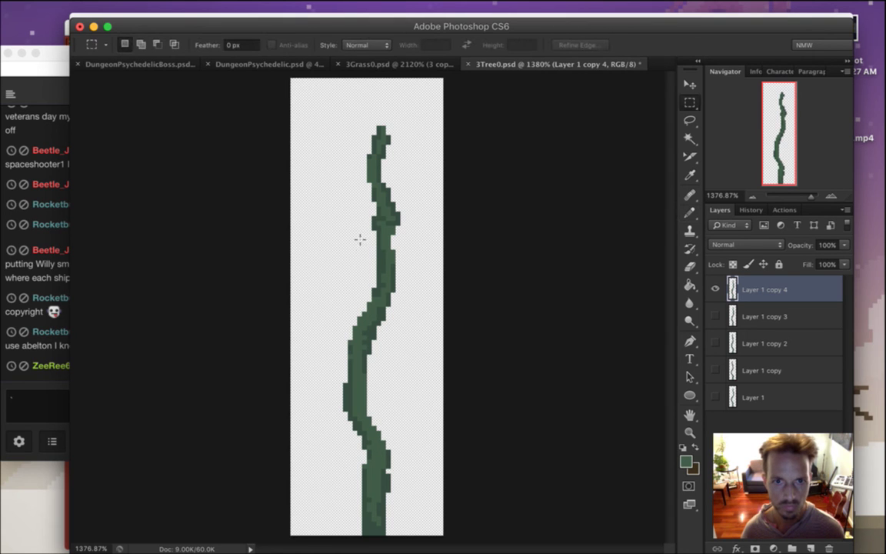
pyautogui.moveTo(361, 221); pyautogui.dragTo(421, 297)
pyautogui.press('v')
pyautogui.hotkey('ctrl', 'd')
pyautogui.press('m')
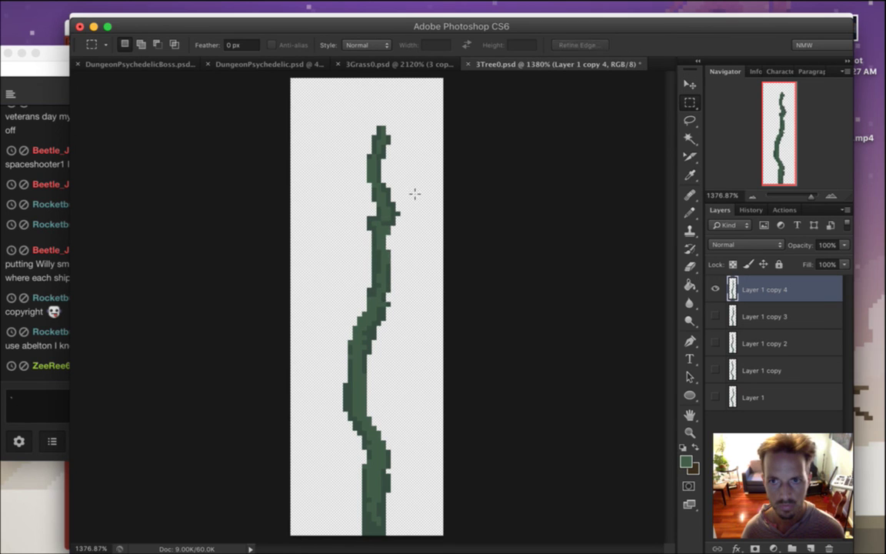
pyautogui.moveTo(368, 204); pyautogui.dragTo(412, 209)
pyautogui.press('v')
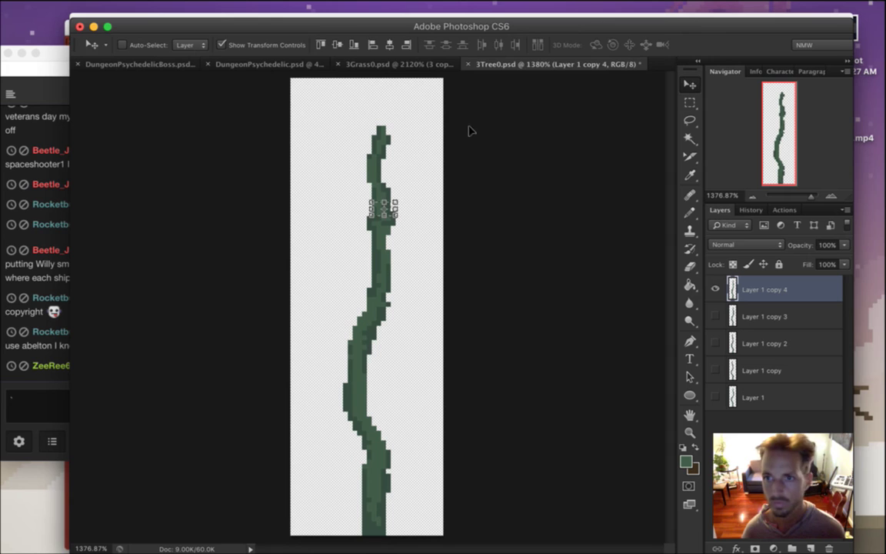
# Shift the kelp's tip section 1 pixel right on Layer 1 copy 4
pyautogui.press('m')
pyautogui.moveTo(346, 112); pyautogui.dragTo(401, 169)
pyautogui.press('v')
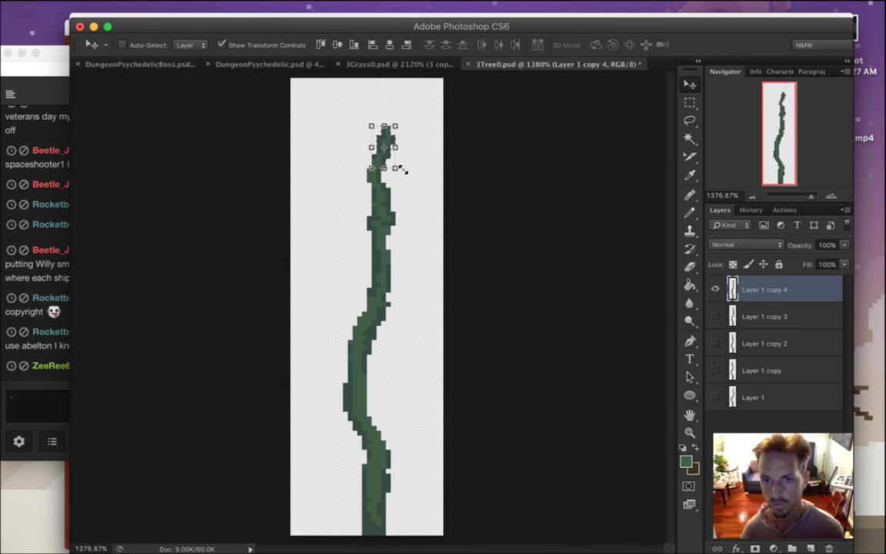
pyautogui.press('m')
pyautogui.hotkey('ctrl', 'd')
# Switch to the Twitch chat and read the viewer's question about making simple sound effects in Ableton
pyautogui.click(58, 377)
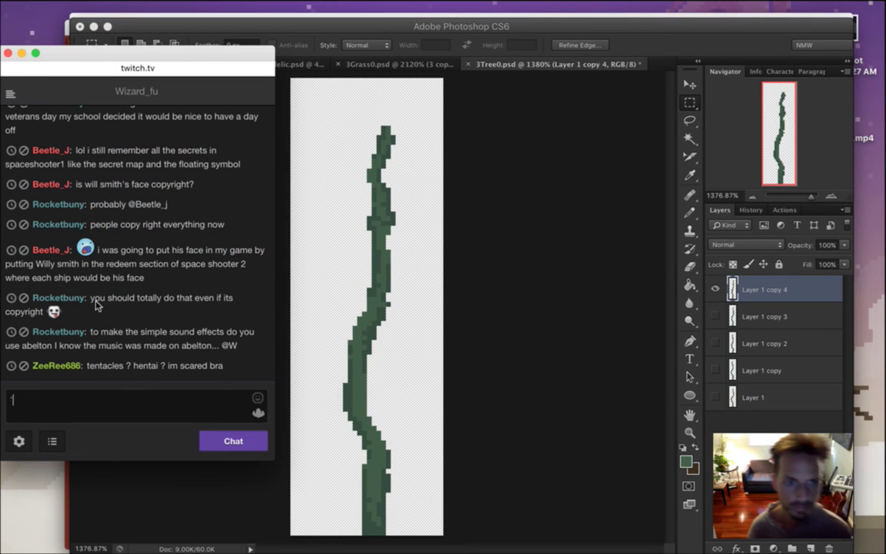
pyautogui.moveTo(100, 332); pyautogui.dragTo(121, 343)
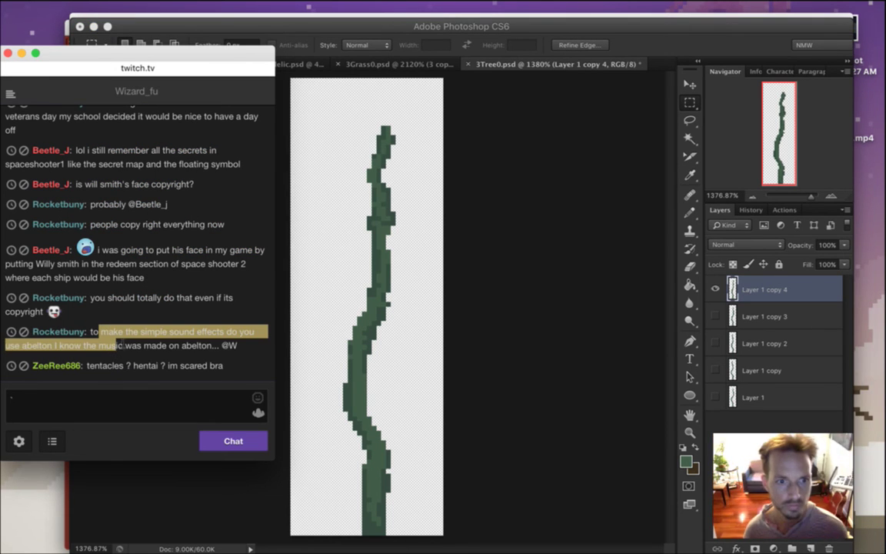
pyautogui.click(123, 324)
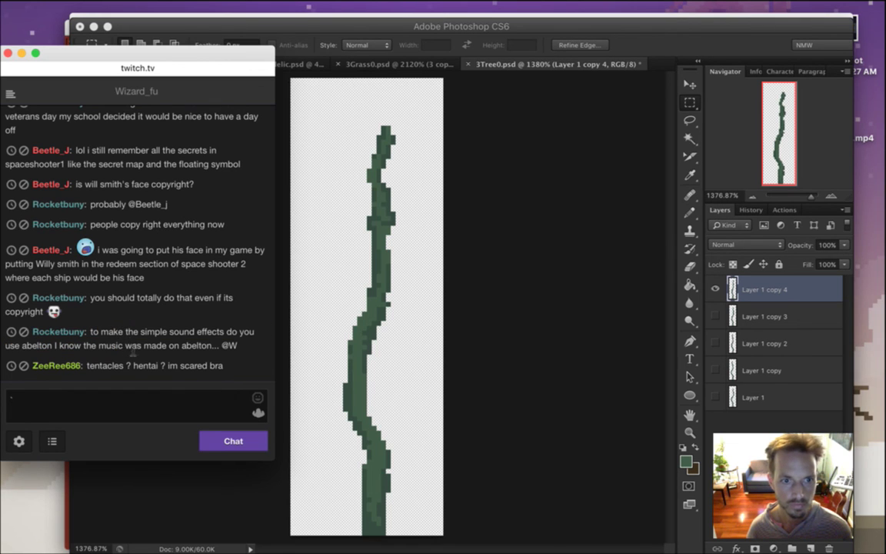
pyautogui.moveTo(121, 332); pyautogui.dragTo(155, 332)
pyautogui.click(163, 354)
pyautogui.click(125, 345)
pyautogui.moveTo(140, 332); pyautogui.dragTo(177, 345)
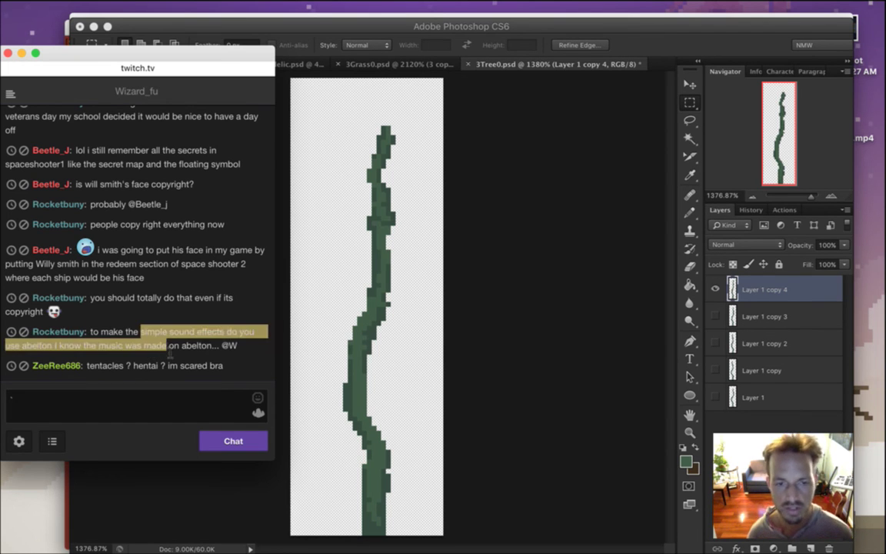
pyautogui.click(181, 324)
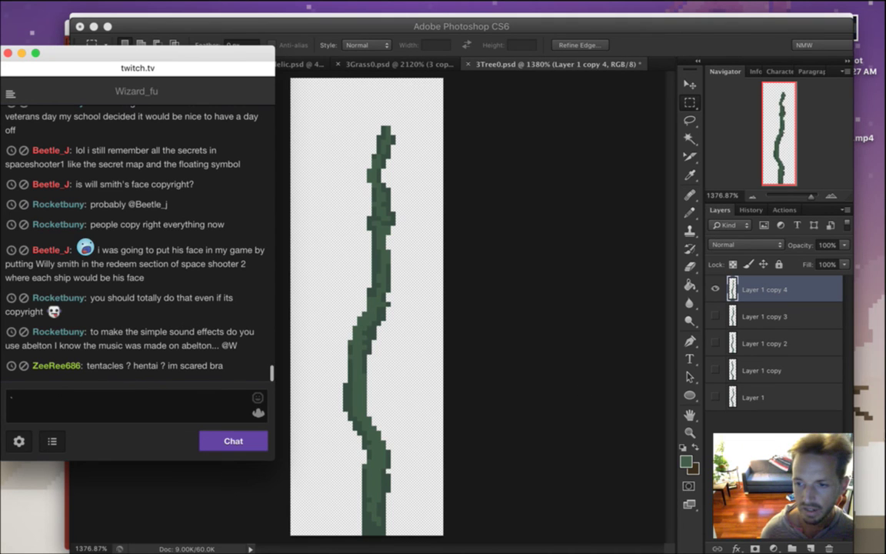
pyautogui.moveTo(873, 425)
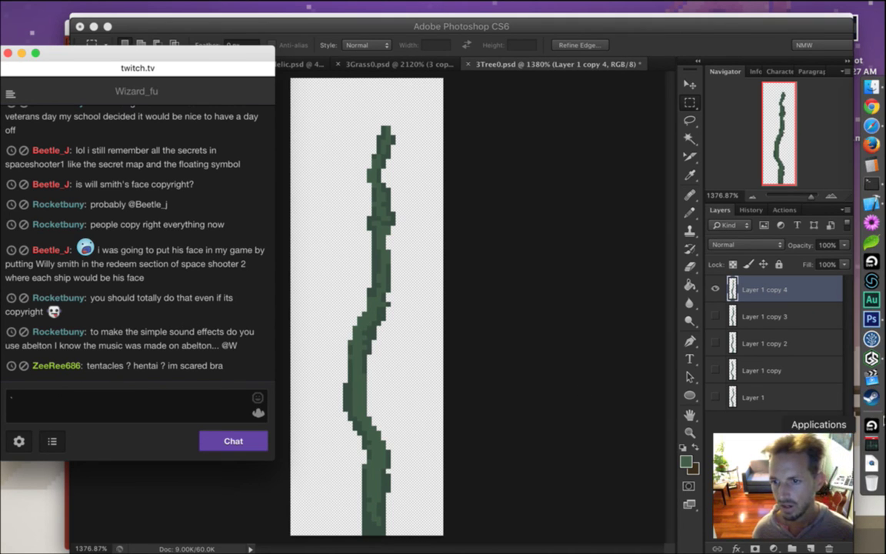
pyautogui.click(872, 425)
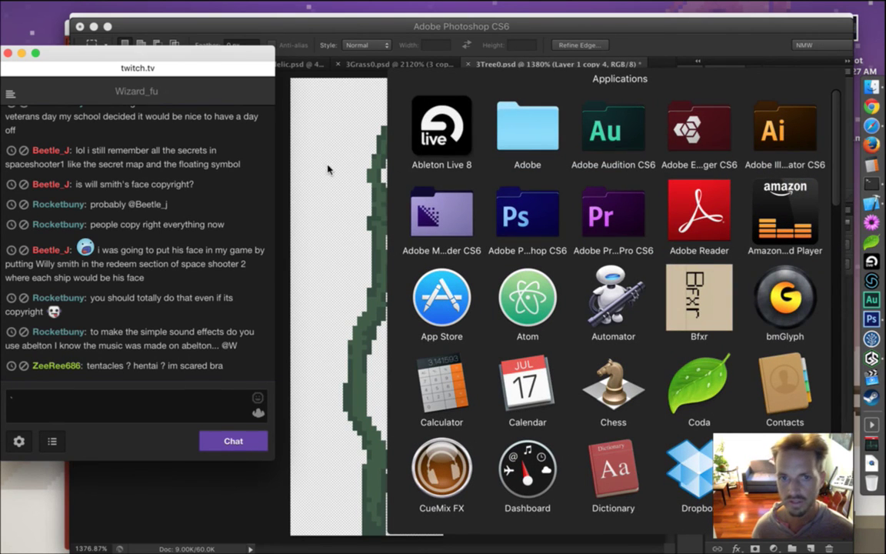
pyautogui.click(307, 144)
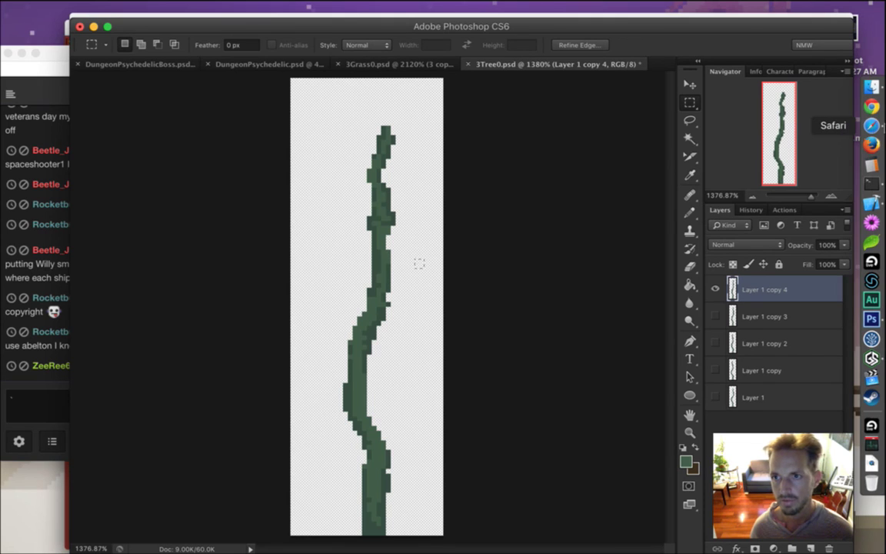
# Switch to Safari and load bfxr.net in a new window, correcting the mistyped address
pyautogui.click(871, 125)
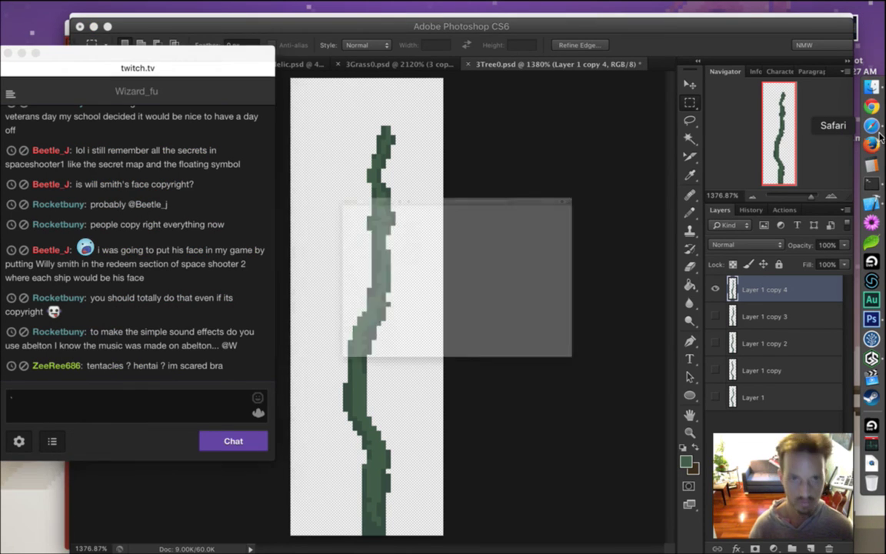
pyautogui.press('super+n')
pyautogui.write('b')
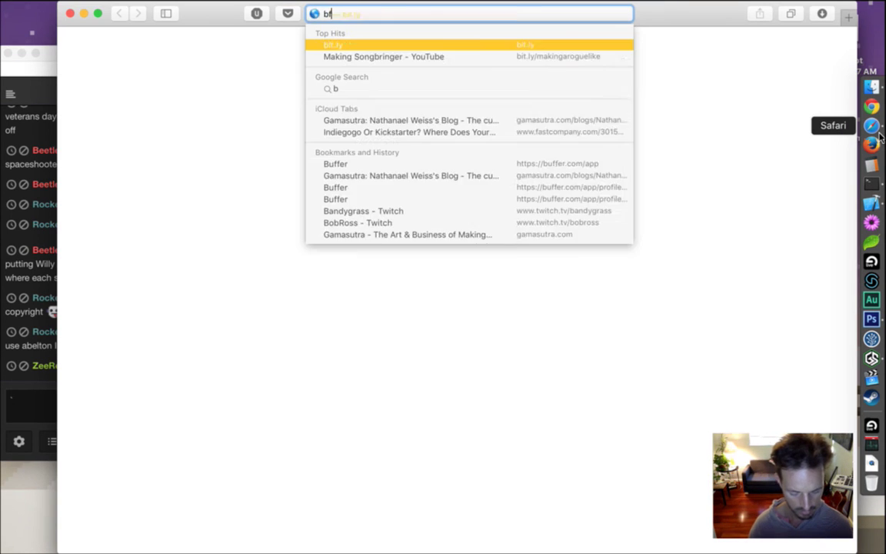
pyautogui.write('fxr..net')
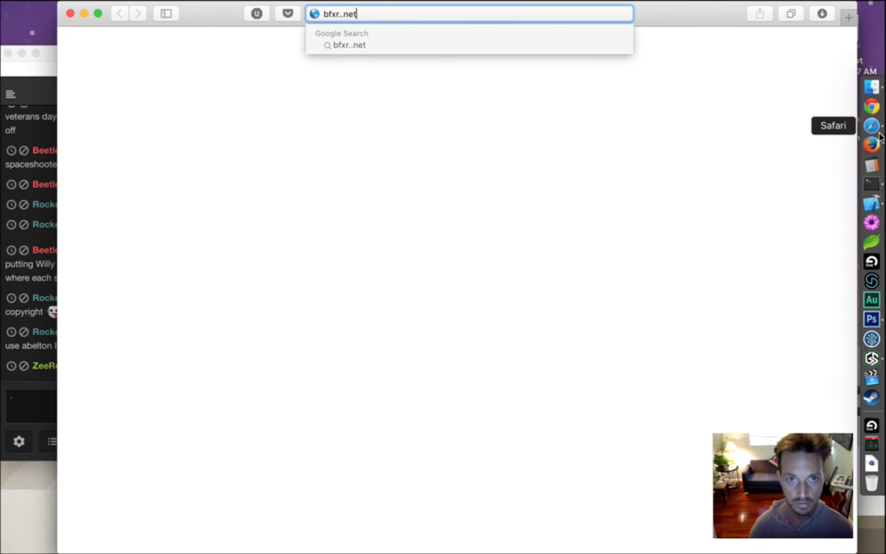
pyautogui.press('Return')
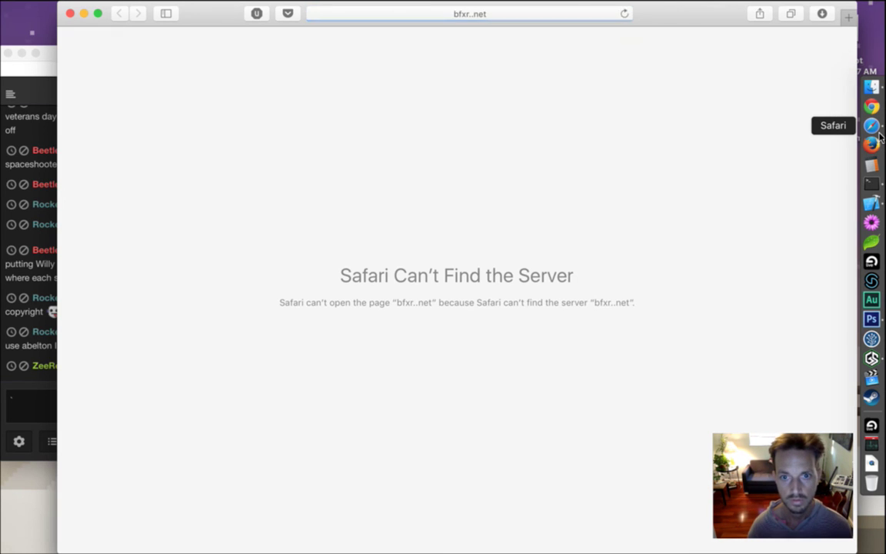
pyautogui.press('Left')
pyautogui.press('Left')
pyautogui.press('Left')
pyautogui.press('Left')
pyautogui.press('BackSpace')
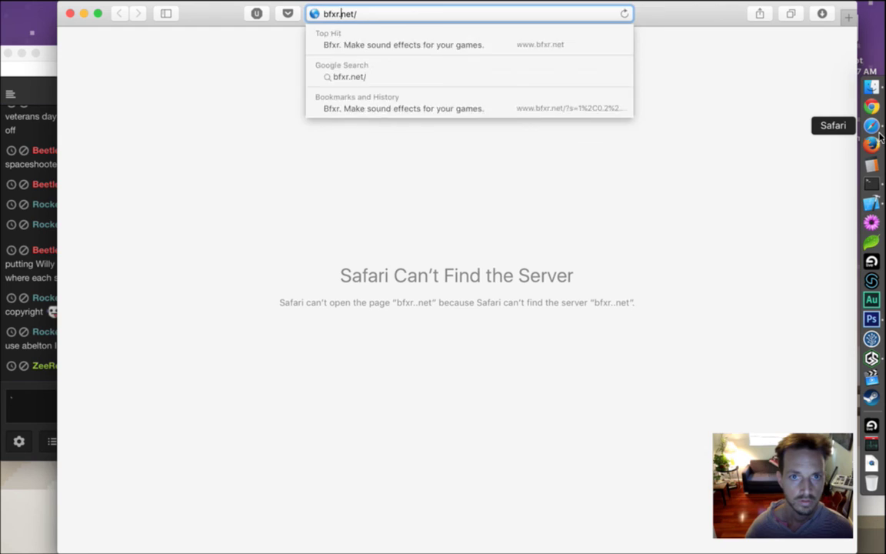
pyautogui.press('Return')
pyautogui.click(504, 17)
pyautogui.press('super+c')
pyautogui.click(44, 411)
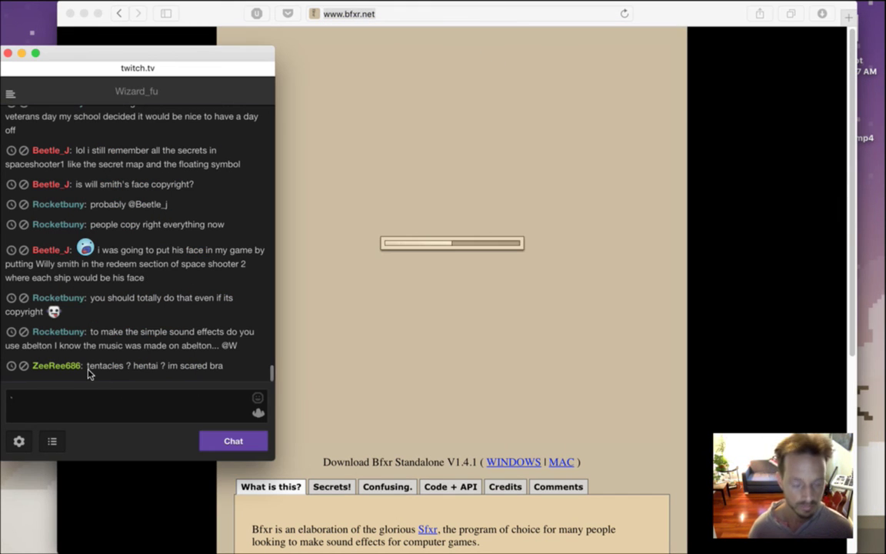
pyautogui.press('super+v')
pyautogui.press('Return')
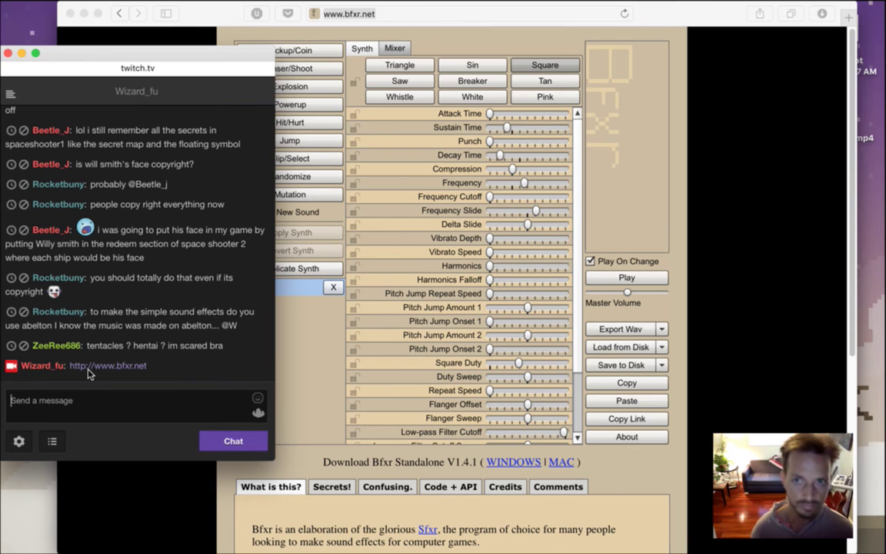
# Leave the bfxr page and dismiss the Adobe Flash Player update window
pyautogui.click(87, 369)
pyautogui.press('super+Tab')
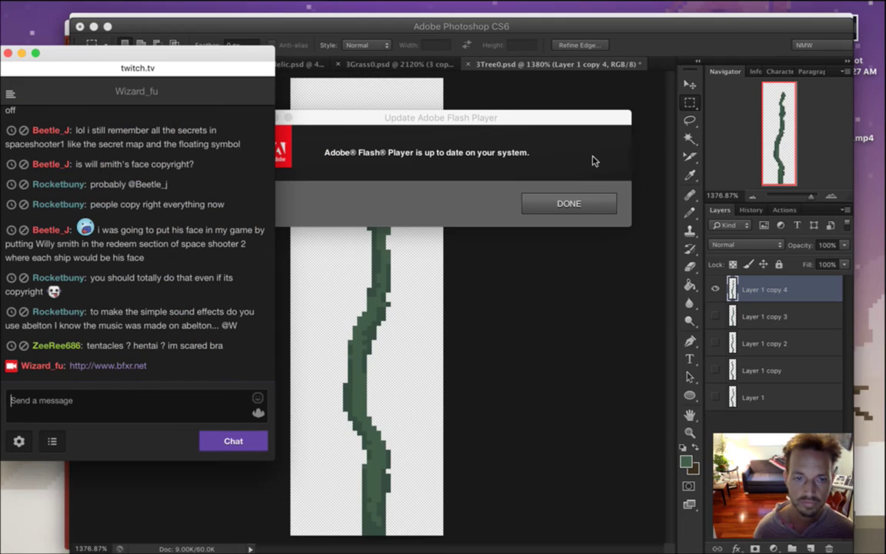
pyautogui.moveTo(138, 345); pyautogui.dragTo(123, 345)
pyautogui.click(567, 205)
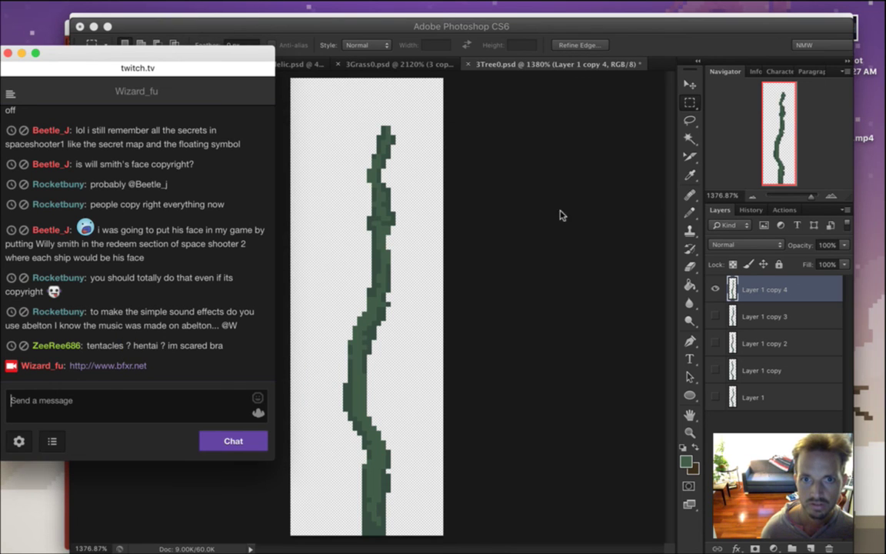
# Search Google for "define hentai" in a new Safari window, read the definition, and return to the chat
pyautogui.click(173, 355)
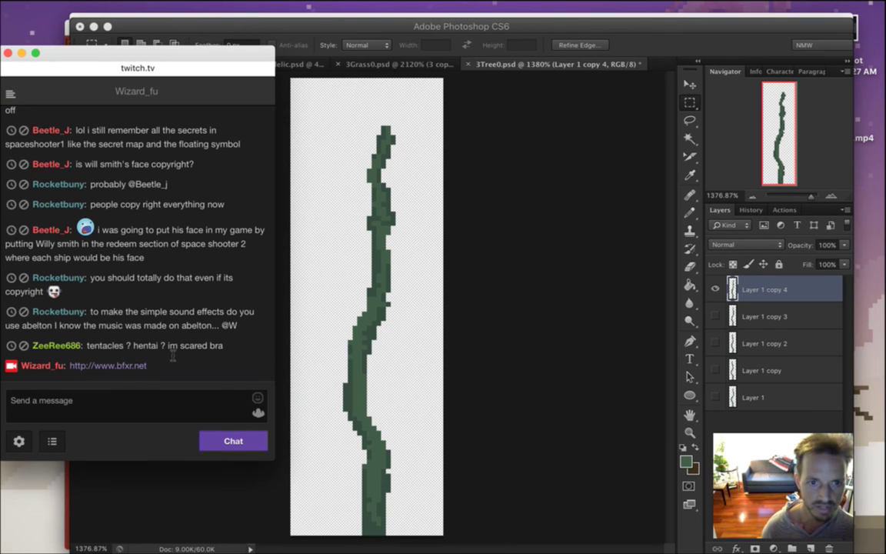
pyautogui.press('super+n')
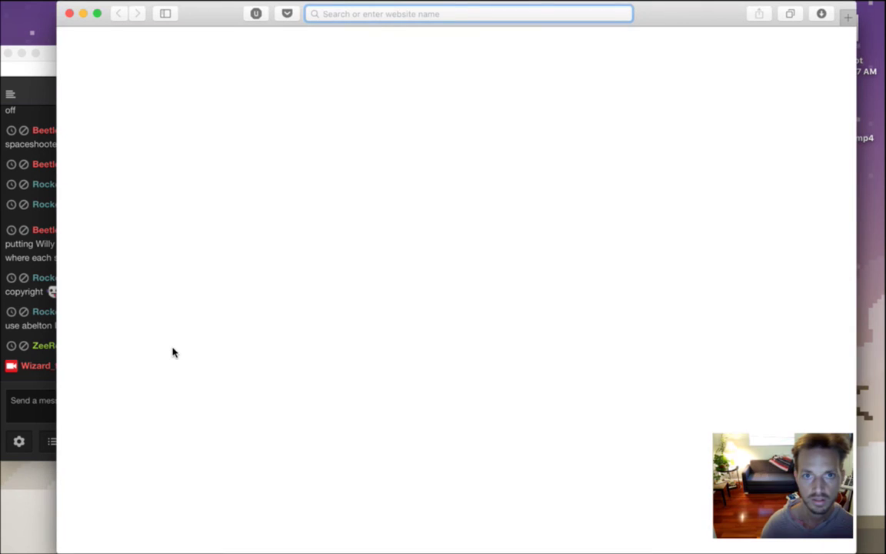
pyautogui.write('define h')
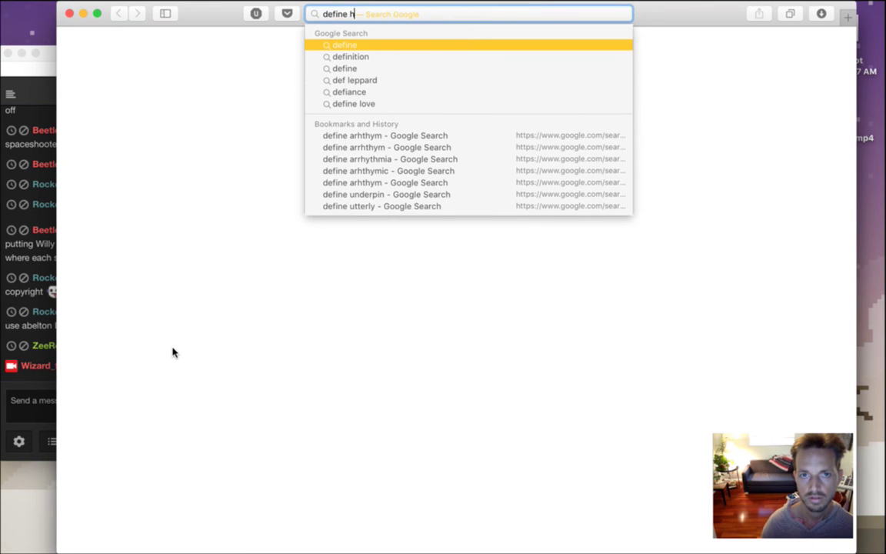
pyautogui.write('entai')
pyautogui.press('Return')
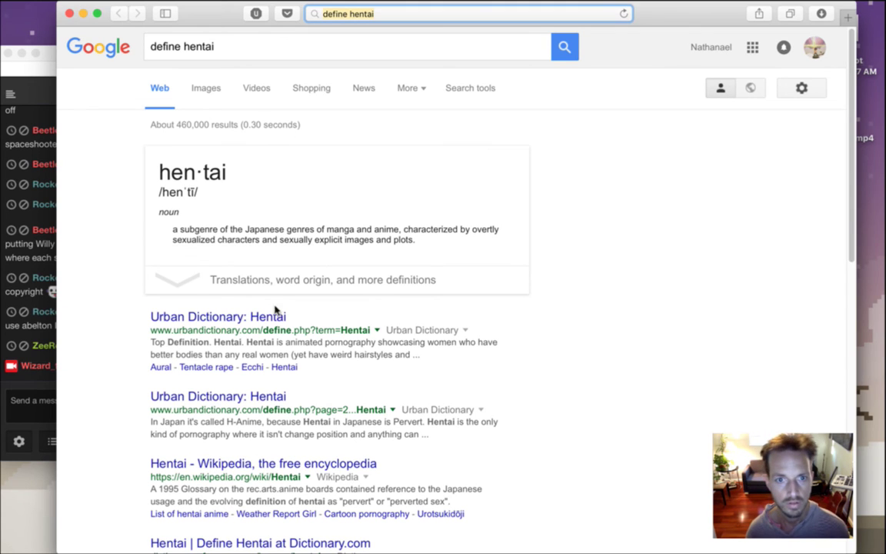
pyautogui.click(281, 234)
pyautogui.moveTo(294, 235); pyautogui.dragTo(323, 241)
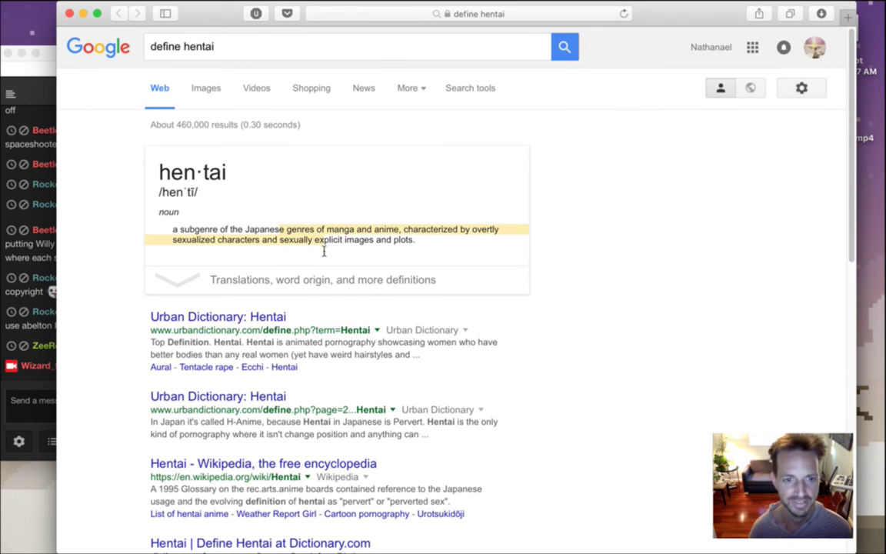
pyautogui.click(522, 344)
pyautogui.press('super+Tab')
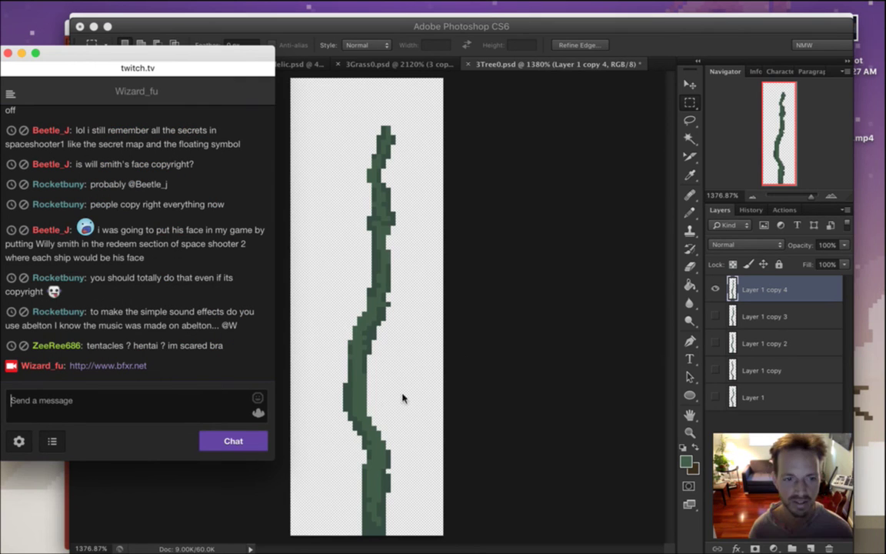
# Switch to Photoshop, erase the stray pixel on the kelp's middle right edge, and touch up its pixels with sampled greens on Layer 1 copy 4
pyautogui.click(684, 42)
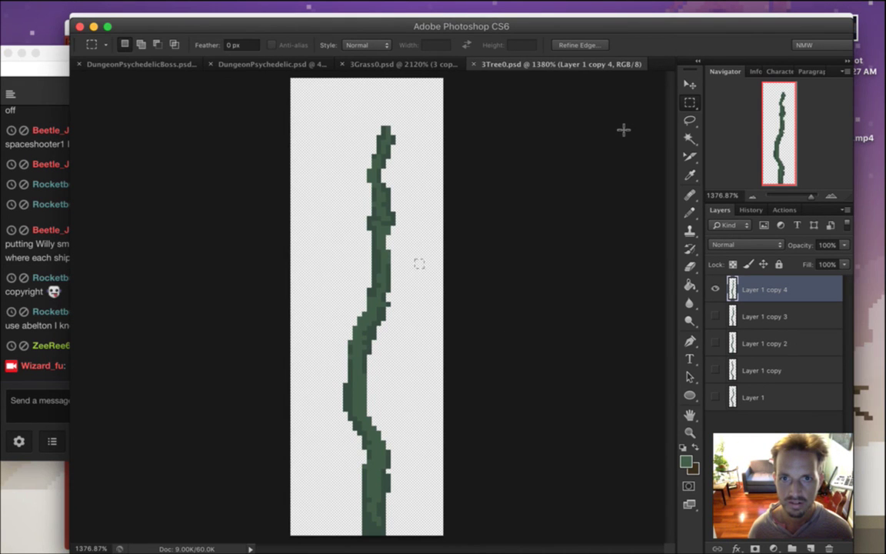
pyautogui.click(490, 275)
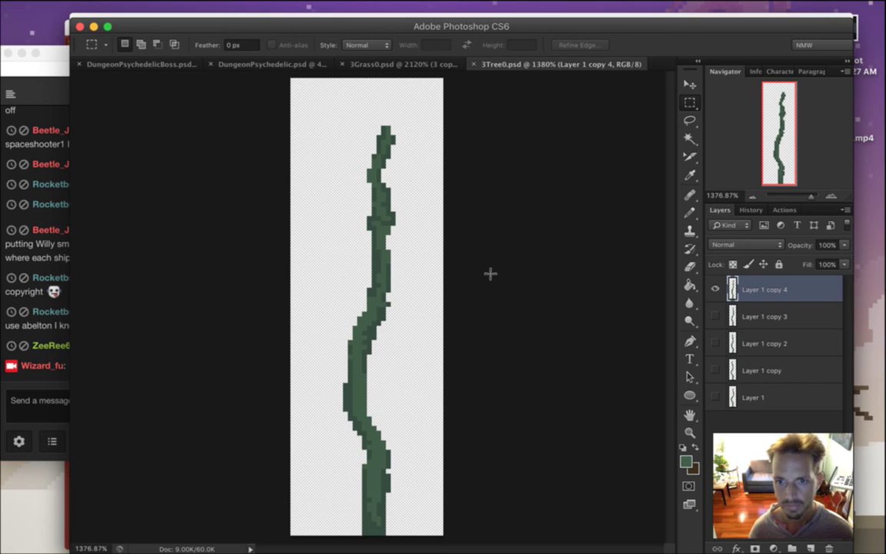
pyautogui.press('e')
pyautogui.click(388, 323)
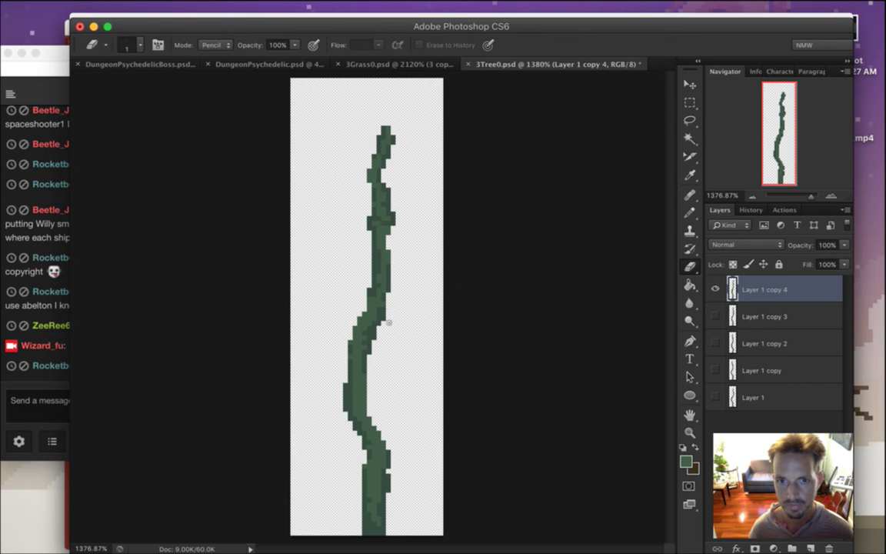
pyautogui.press('i')
pyautogui.click(387, 302)
pyautogui.press('b')
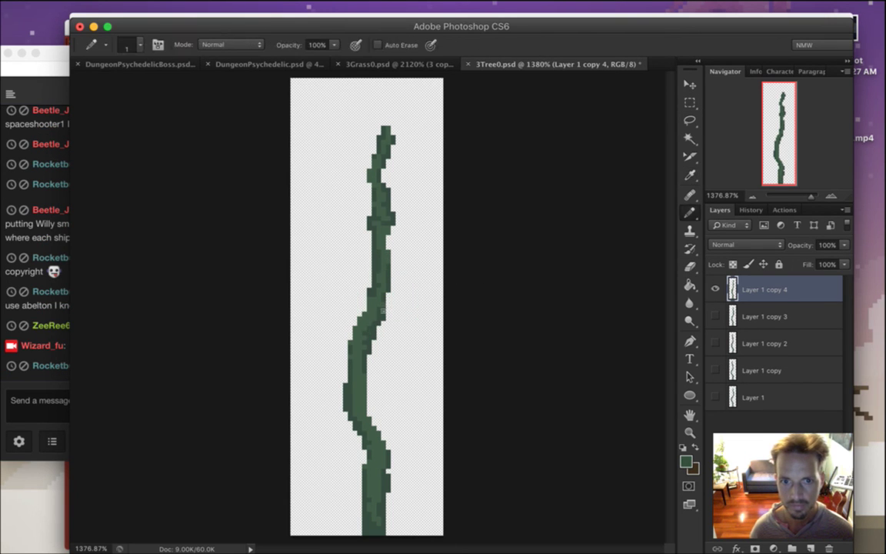
pyautogui.keyDown('alt'); pyautogui.click(378, 312); pyautogui.keyUp('alt')
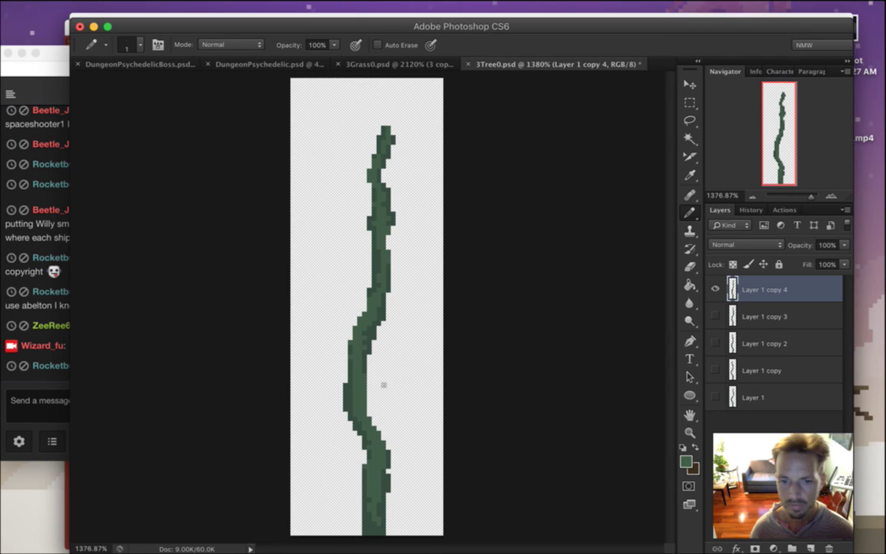
# Switch to the Twitch chat, read the viewer's reply about using bfxr, and return to Photoshop
pyautogui.click(39, 400)
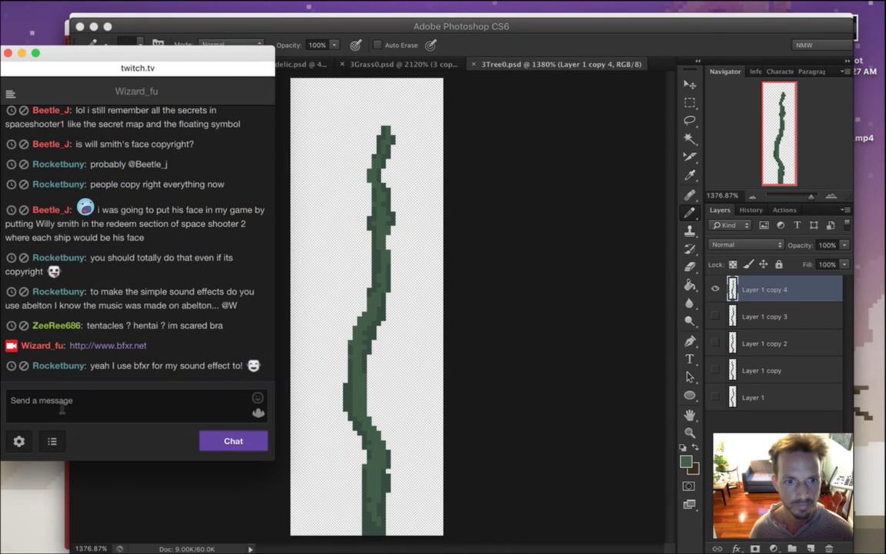
pyautogui.moveTo(104, 366); pyautogui.dragTo(165, 366)
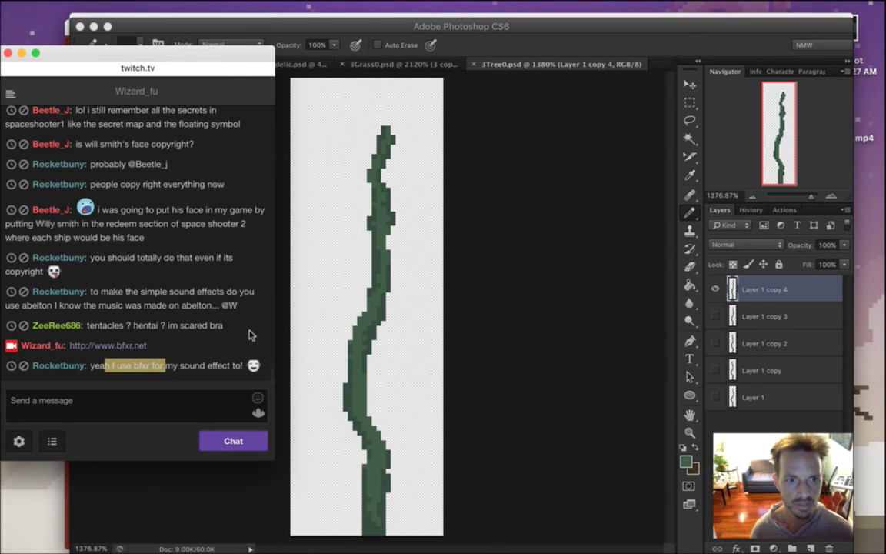
pyautogui.click(643, 49)
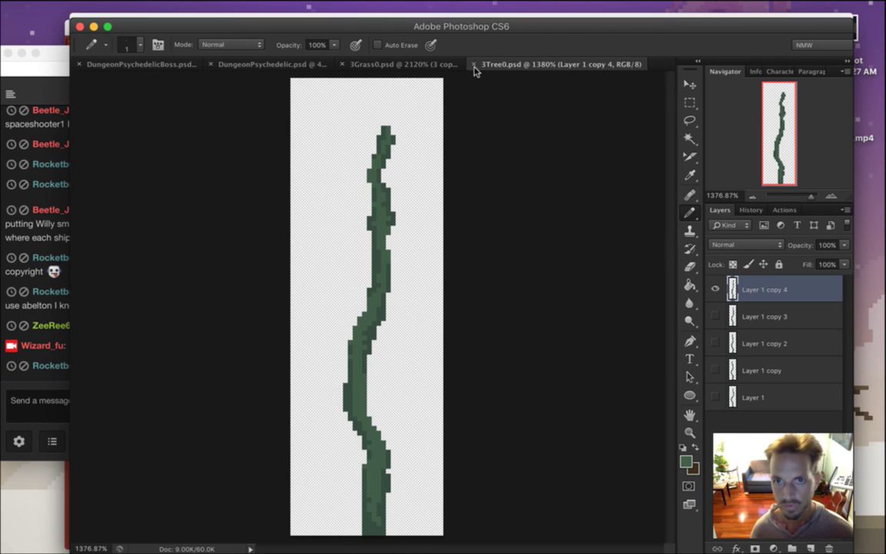
# Show the Timeline for 3Tree0.psd, create a timeline, and convert it to a frame animation
pyautogui.moveTo(463, 5)
pyautogui.click(425, 8)
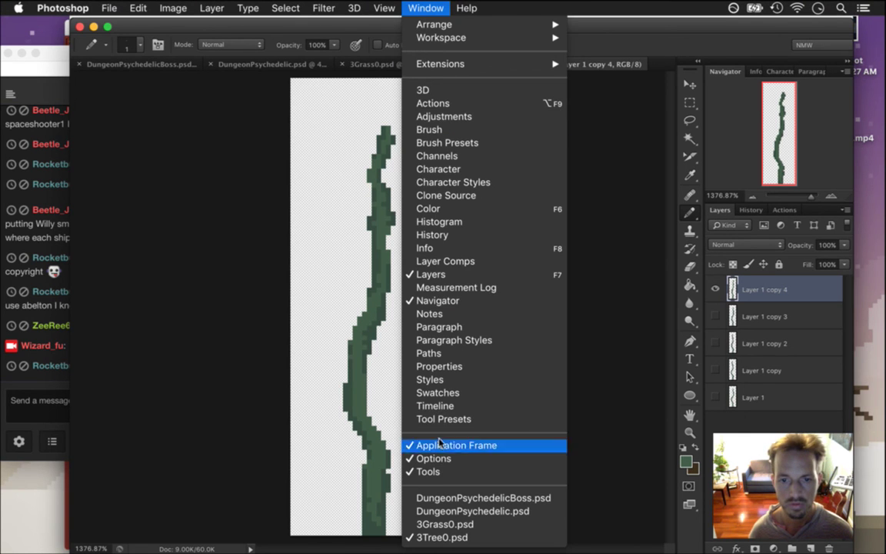
pyautogui.click(443, 405)
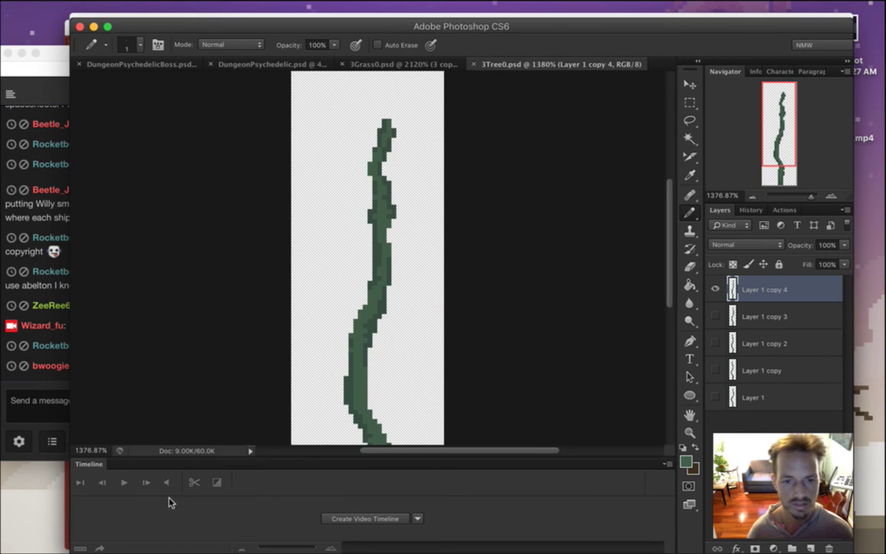
pyautogui.click(339, 520)
pyautogui.click(80, 548)
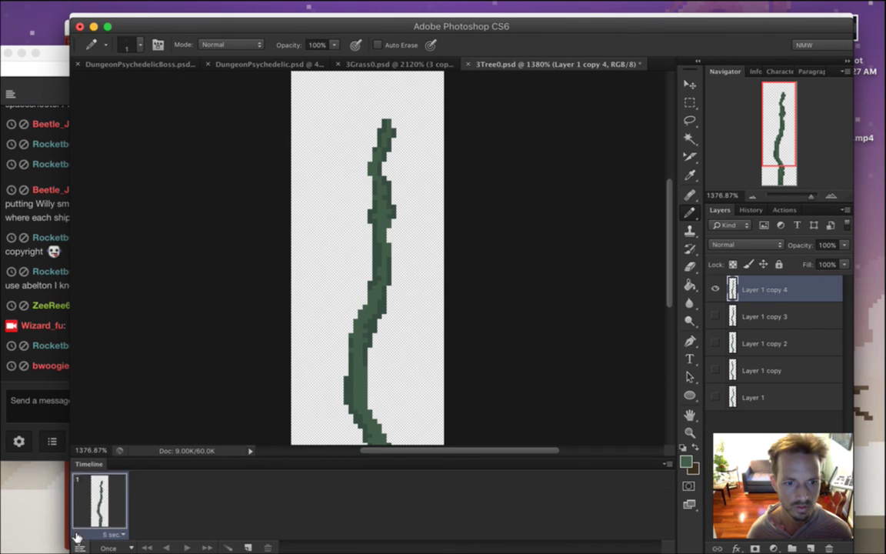
# Set the delay of animation frame 1 to 0.33 seconds
pyautogui.click(98, 533)
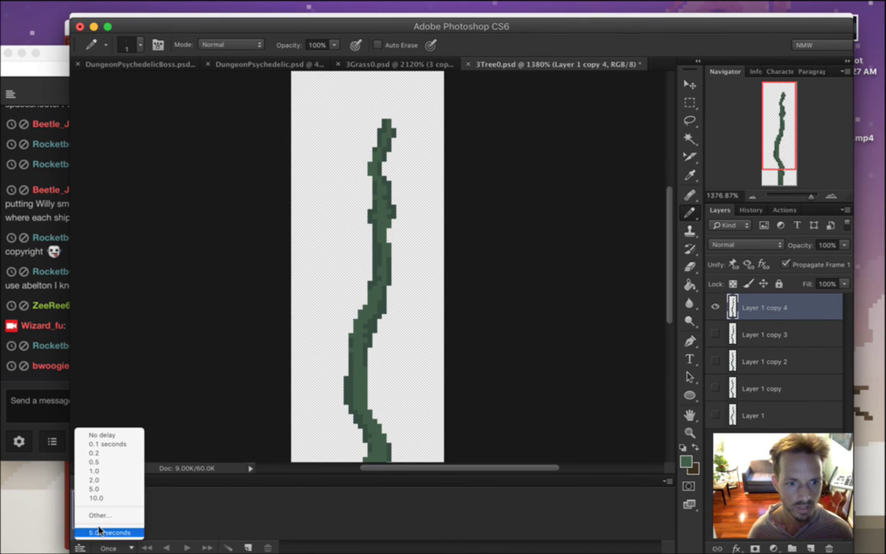
pyautogui.click(113, 454)
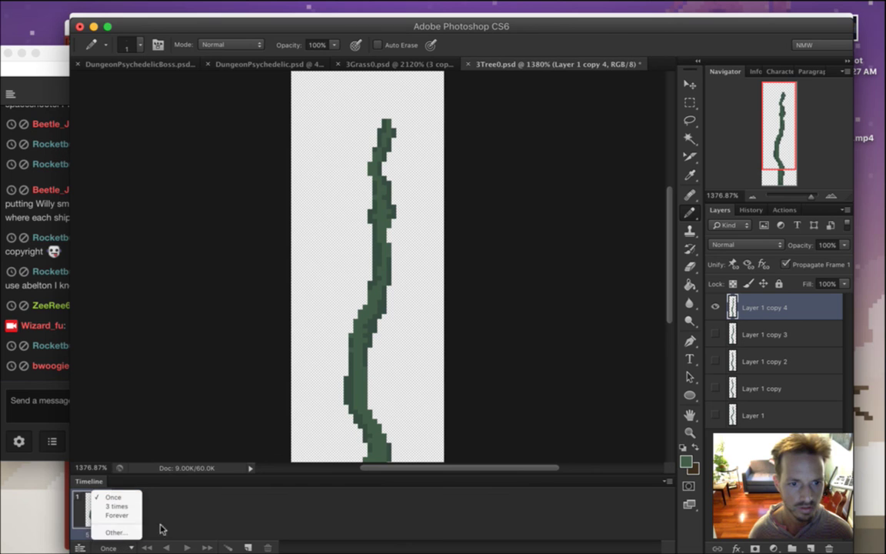
pyautogui.click(106, 531)
pyautogui.click(103, 512)
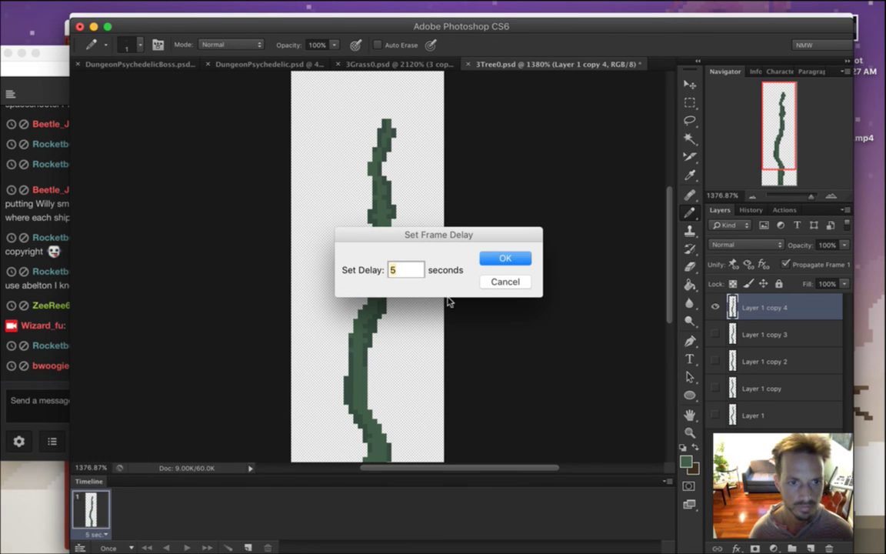
pyautogui.write('0.33')
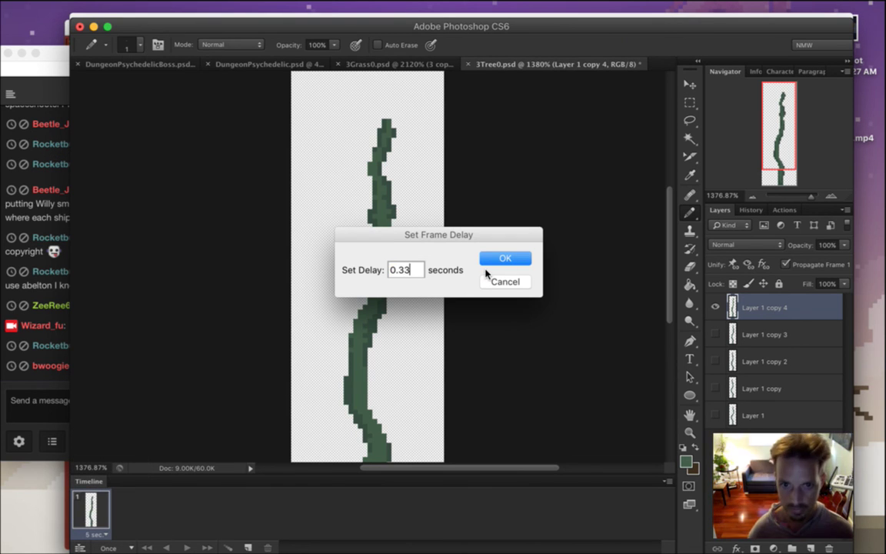
pyautogui.press('Return')
# Switch to the Twitch chat and read the newest viewer comments about the web search and tentacles
pyautogui.click(54, 384)
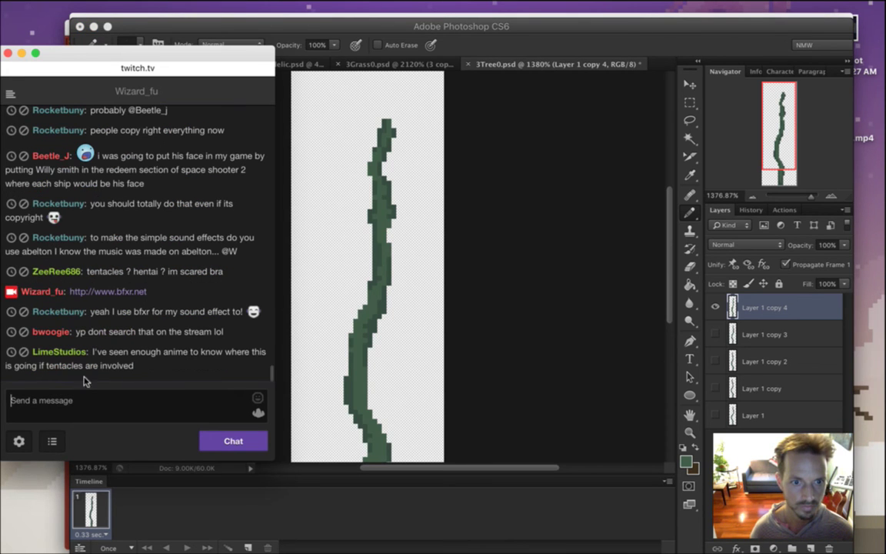
pyautogui.moveTo(105, 330); pyautogui.dragTo(186, 332)
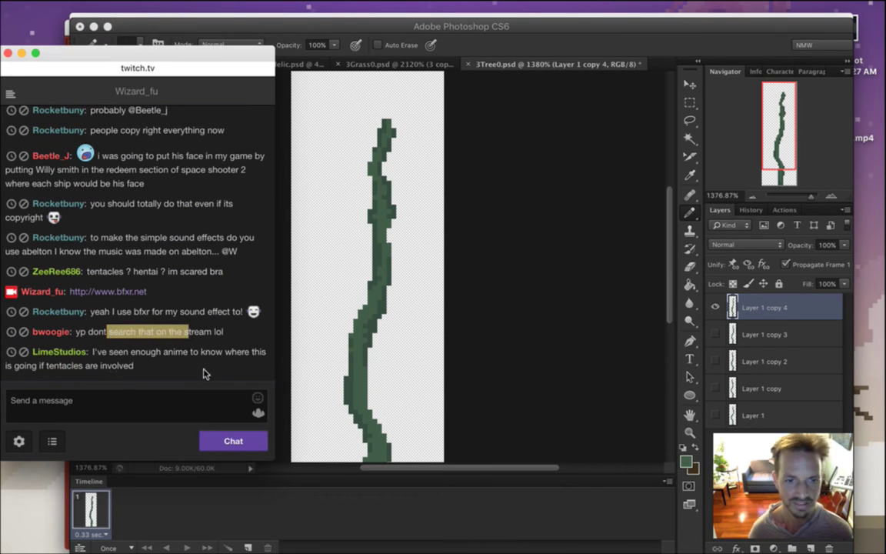
# Read the viewer's comment about anime and tentacles in the Twitch chat
pyautogui.click(195, 370)
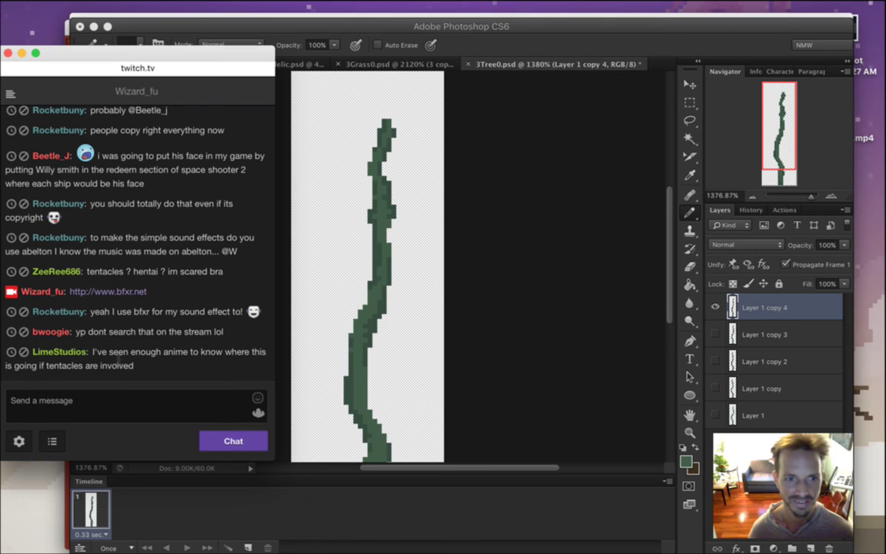
pyautogui.moveTo(116, 354); pyautogui.dragTo(145, 374)
pyautogui.click(163, 338)
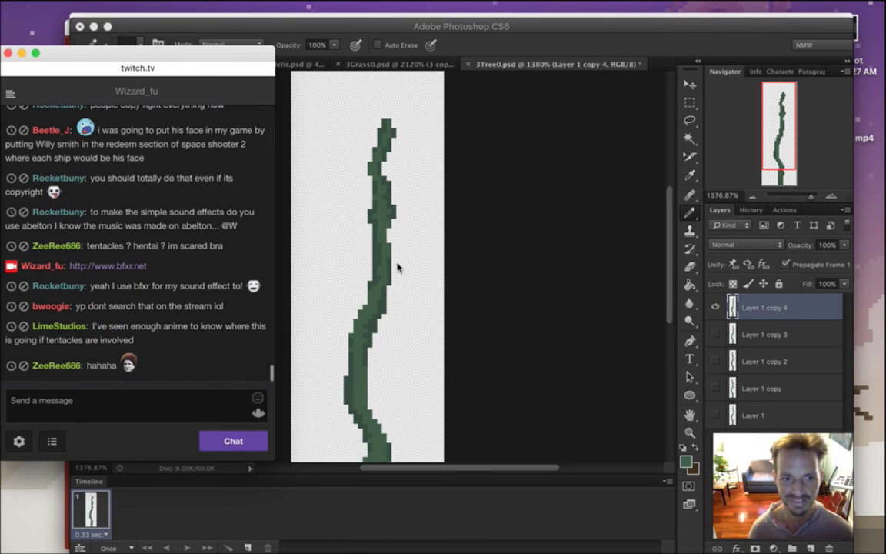
# Return to Photoshop, save 3Tree0.psd, and make animation frame 1 show only Layer 1
pyautogui.click(567, 58)
pyautogui.press('super+s')
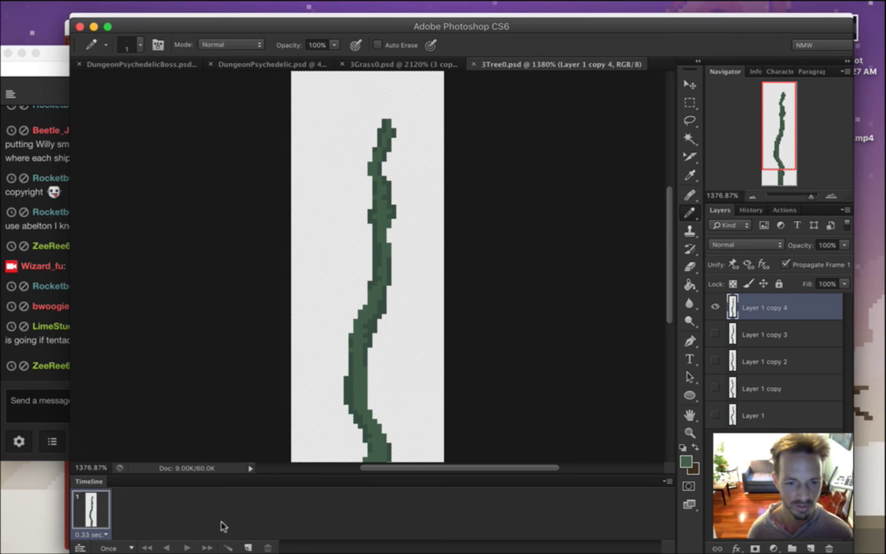
pyautogui.click(715, 307)
pyautogui.click(716, 415)
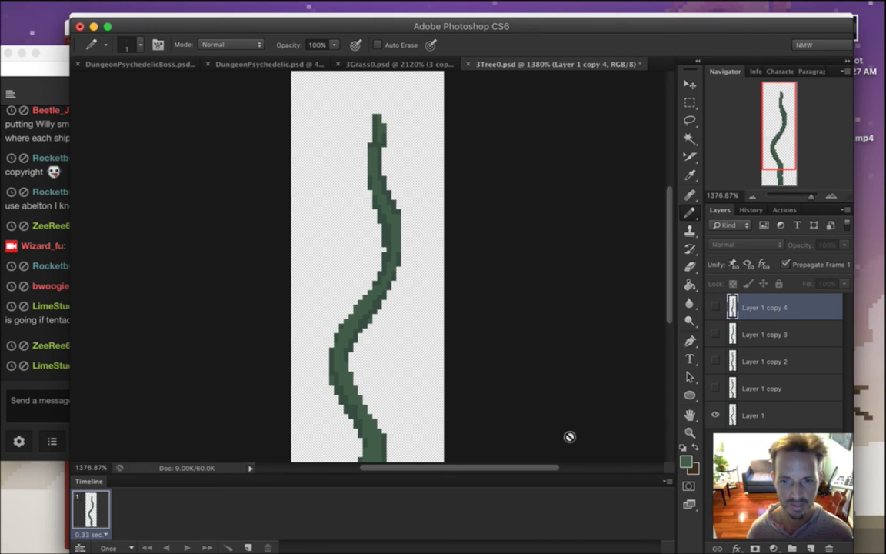
# Add frame 2 showing only Layer 1 copy and frame 3 showing only Layer 1 copy 2
pyautogui.click(247, 547)
pyautogui.click(716, 416)
pyautogui.click(715, 389)
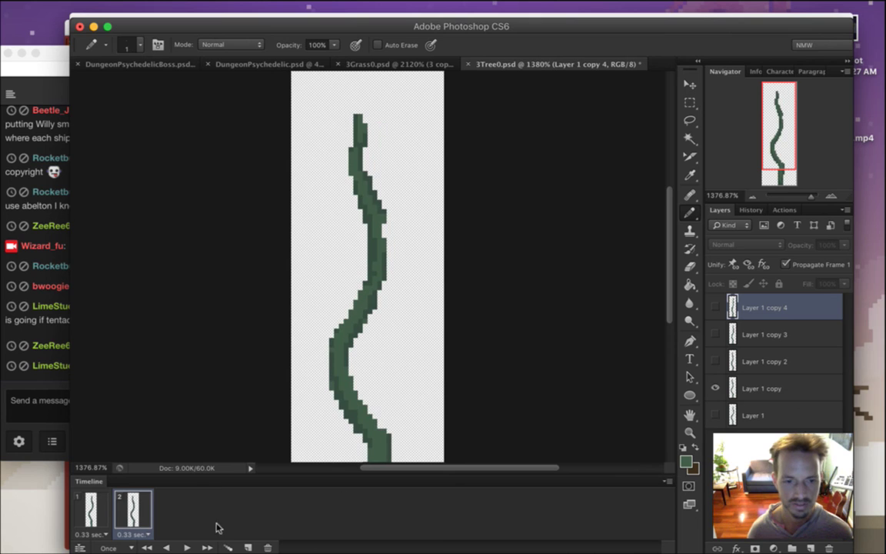
pyautogui.click(248, 547)
pyautogui.click(715, 388)
pyautogui.click(715, 361)
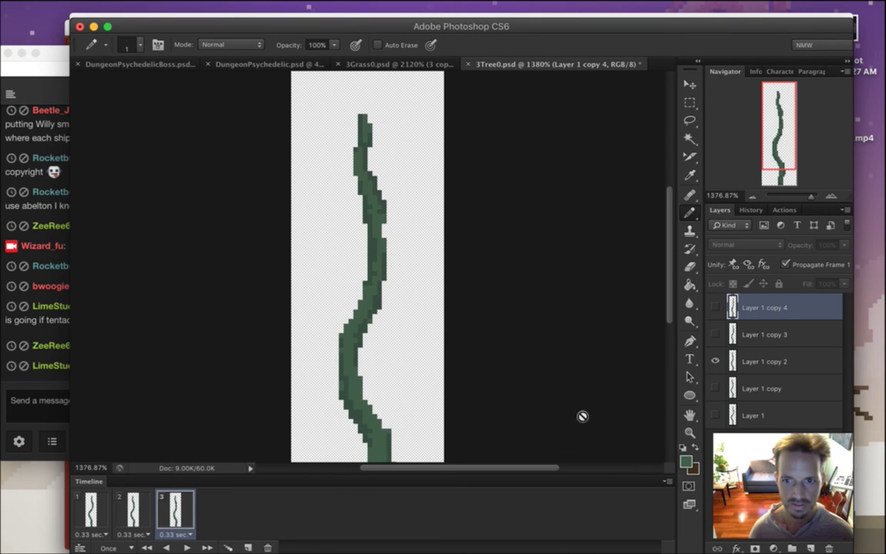
# Add frame 4 showing only Layer 1 copy 3 and frame 5 showing only Layer 1 copy 4
pyautogui.click(248, 547)
pyautogui.click(715, 361)
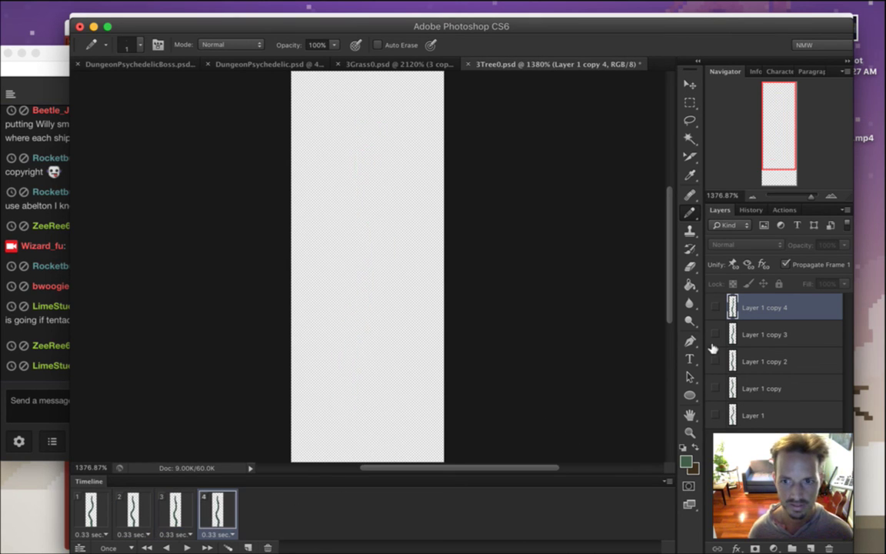
pyautogui.click(716, 334)
pyautogui.click(247, 547)
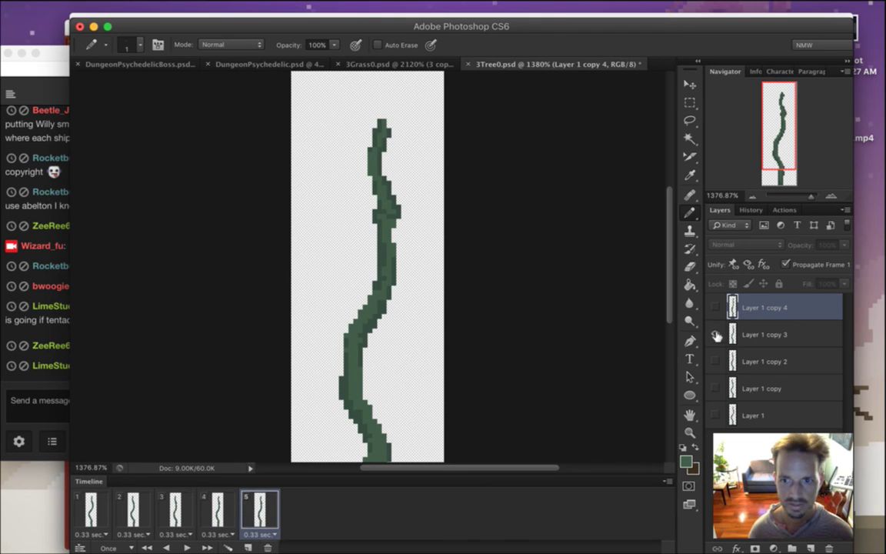
pyautogui.click(716, 334)
pyautogui.click(716, 307)
# Add frame 6 showing only Layer 1 copy 3 and frame 7 showing only Layer 1 copy 2
pyautogui.click(248, 547)
pyautogui.click(716, 307)
pyautogui.click(715, 334)
pyautogui.click(248, 547)
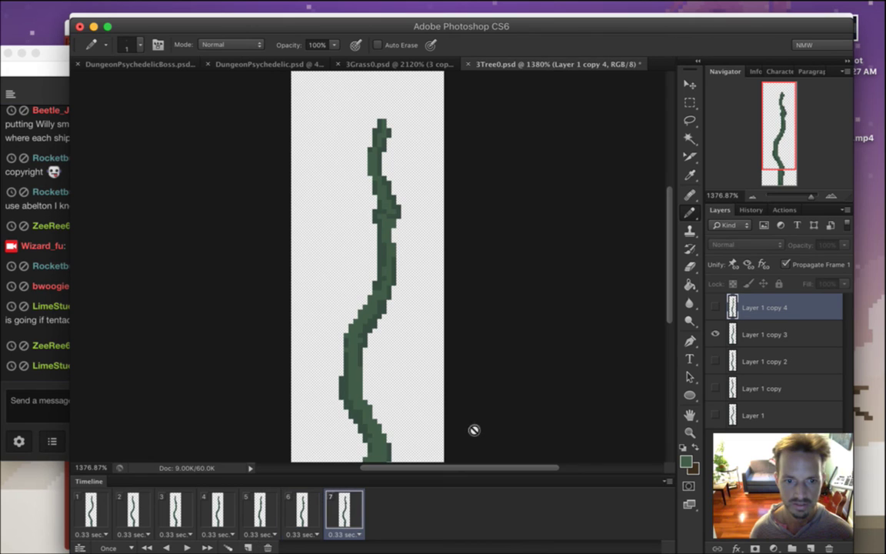
pyautogui.click(716, 334)
pyautogui.click(716, 361)
# Add frame 8 showing only Layer 1 copy to complete the return sway
pyautogui.click(247, 547)
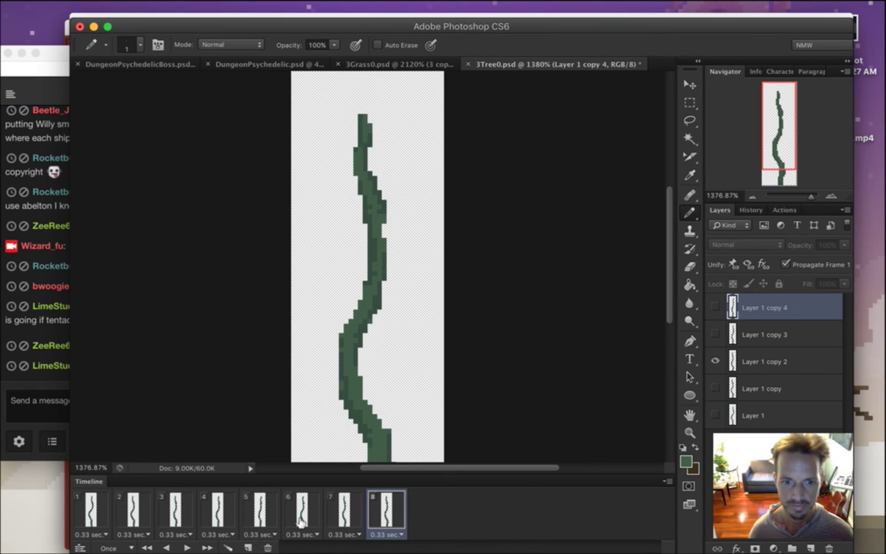
pyautogui.click(715, 360)
pyautogui.click(715, 388)
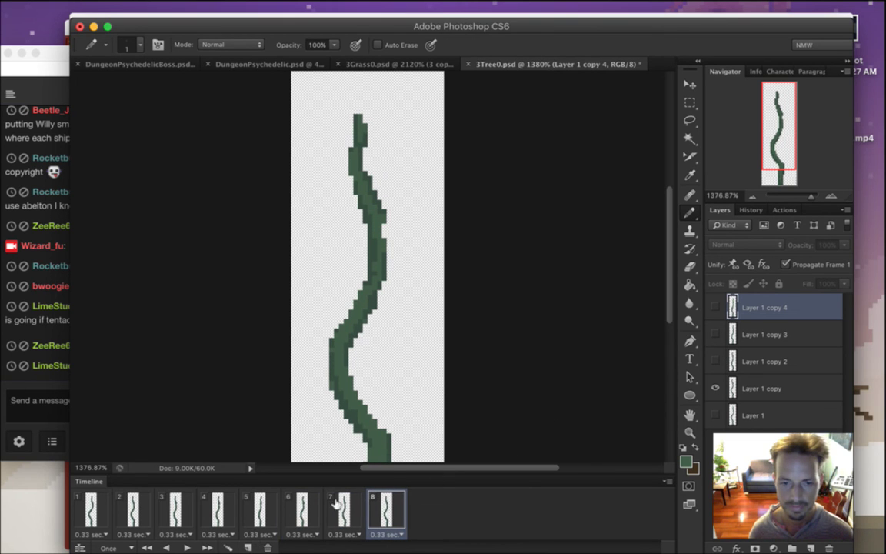
pyautogui.click(247, 547)
pyautogui.click(716, 388)
pyautogui.click(715, 414)
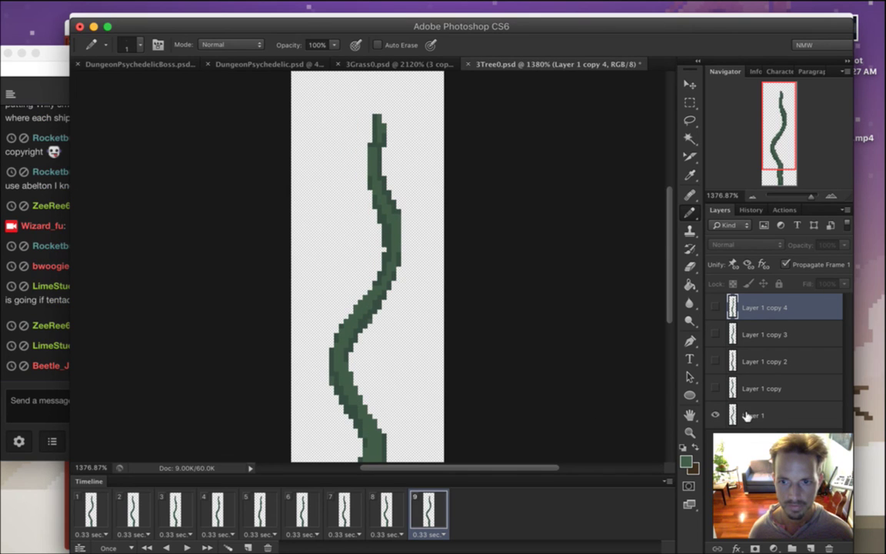
pyautogui.click(267, 547)
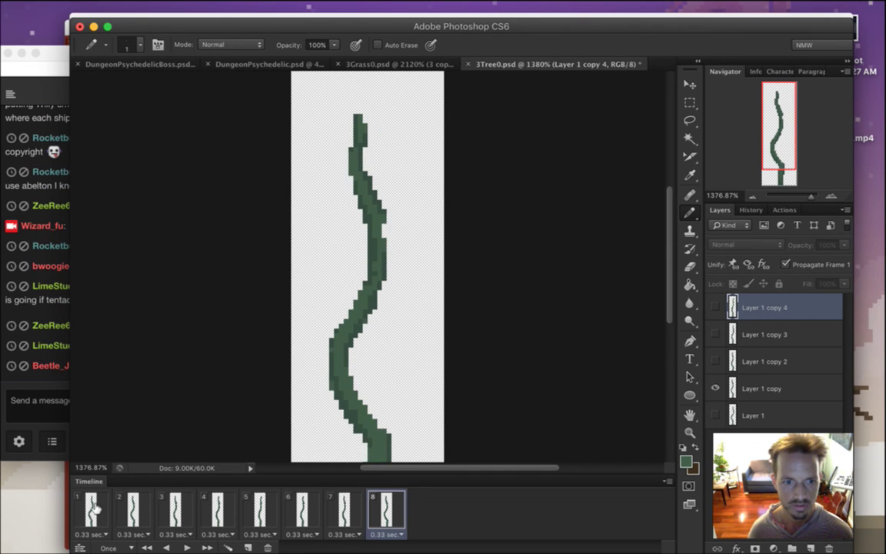
# Set the animation's looping to Forever and preview the kelp's sway at 800% zoom
pyautogui.click(146, 547)
pyautogui.press('space')
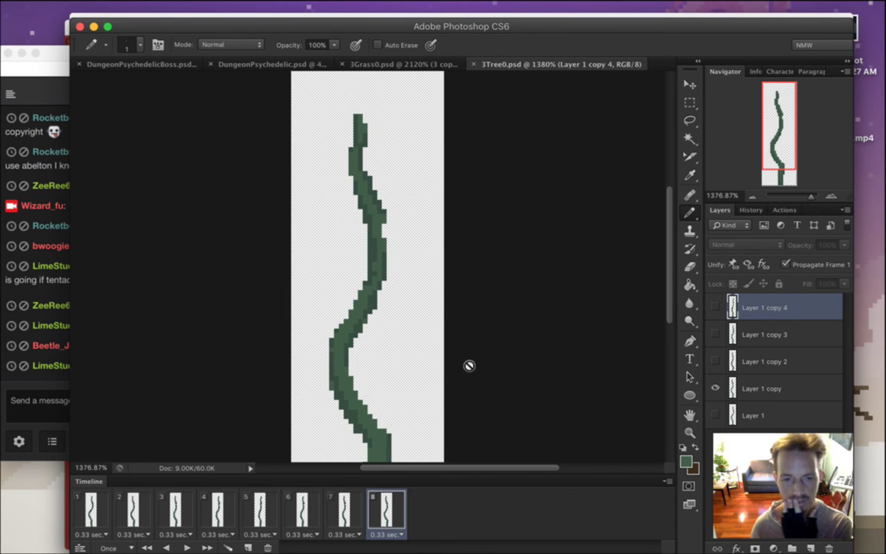
pyautogui.click(110, 548)
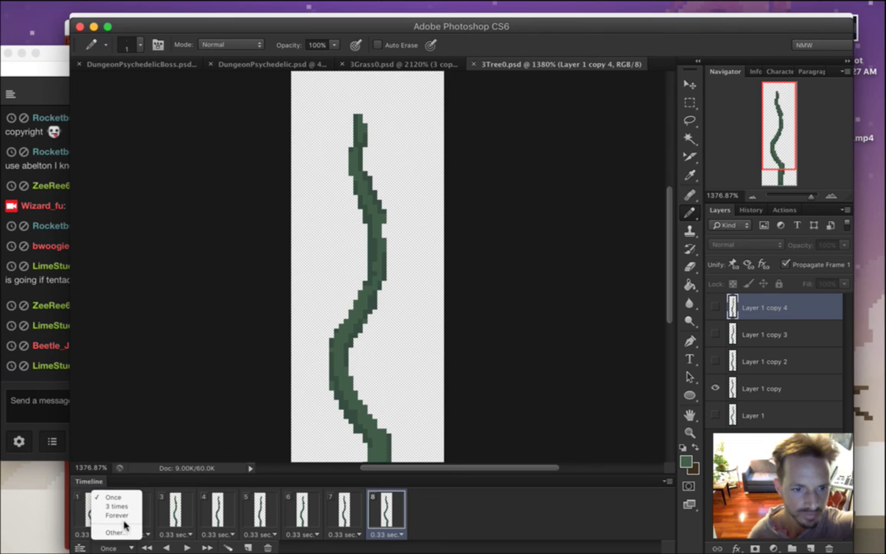
pyautogui.click(116, 515)
pyautogui.click(185, 546)
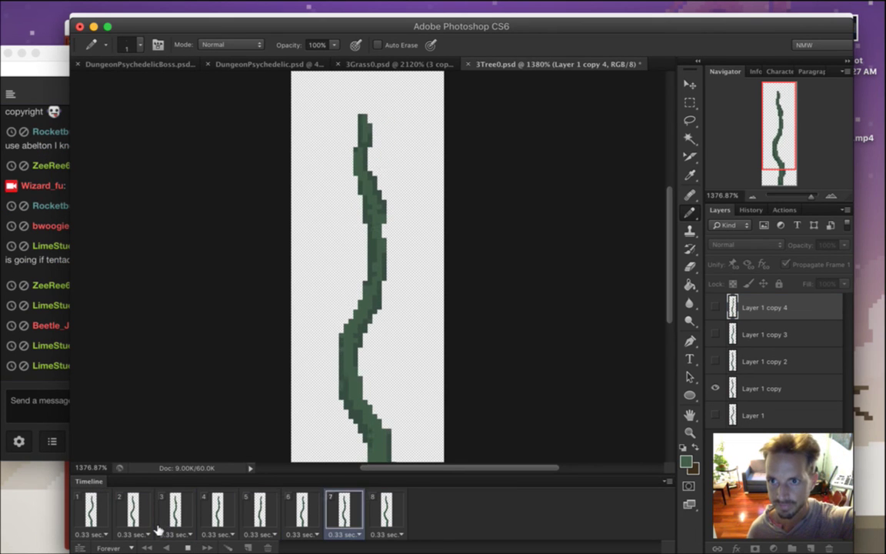
pyautogui.click(751, 198)
pyautogui.click(748, 199)
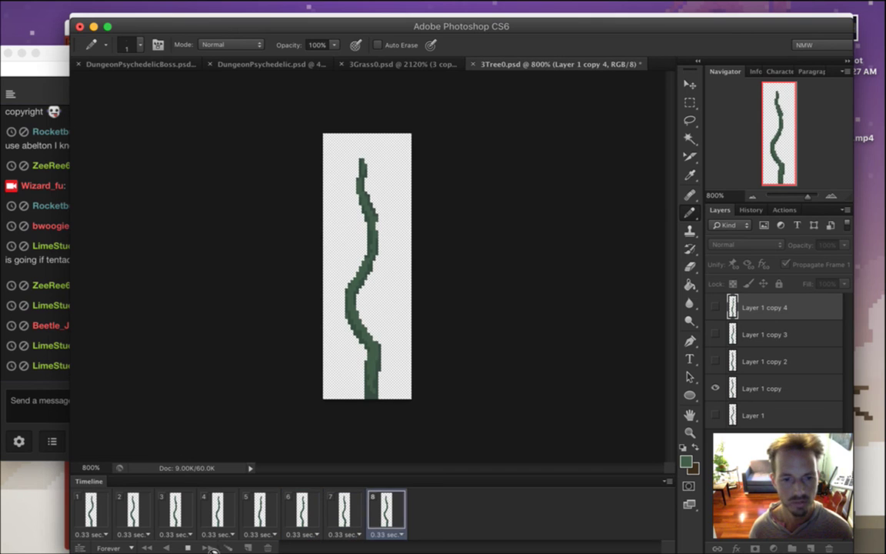
pyautogui.click(187, 548)
# Switch to the Twitch chat and read the viewers' latest replies about the soul still being pure
pyautogui.click(42, 396)
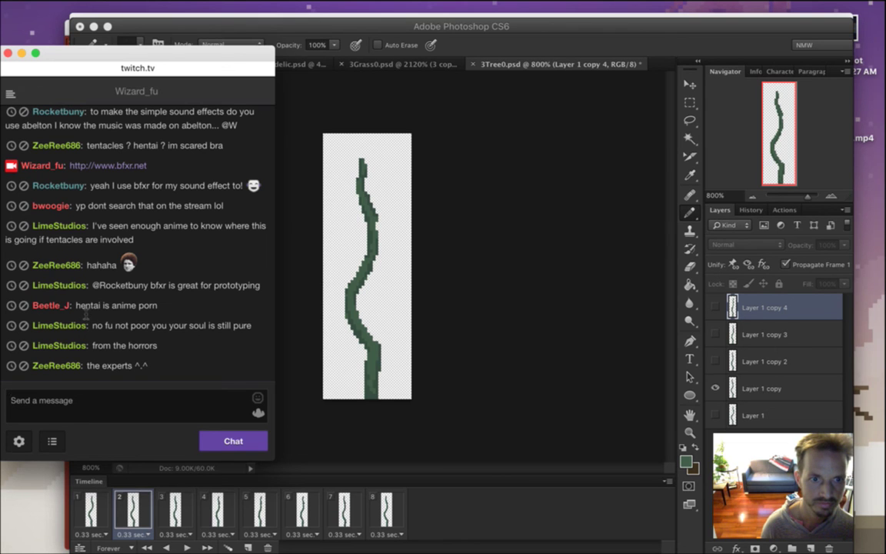
pyautogui.moveTo(104, 334); pyautogui.dragTo(226, 336)
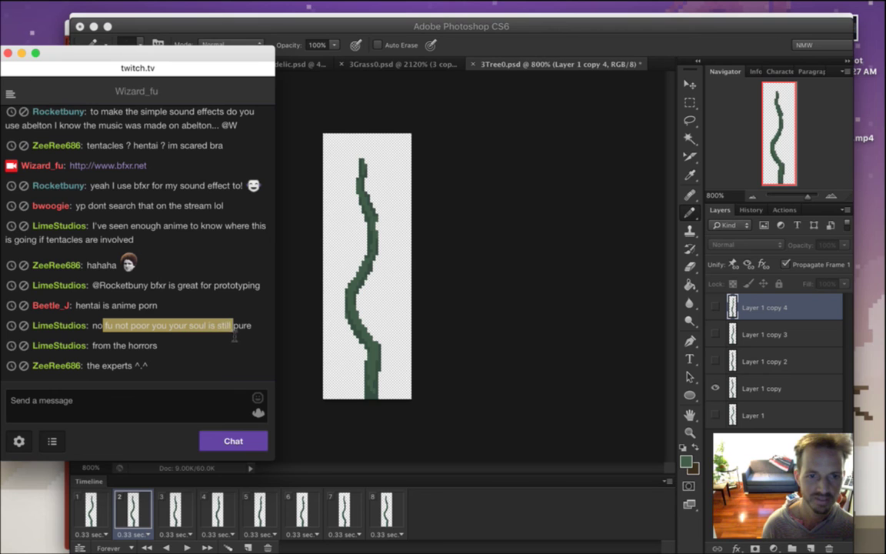
pyautogui.click(223, 354)
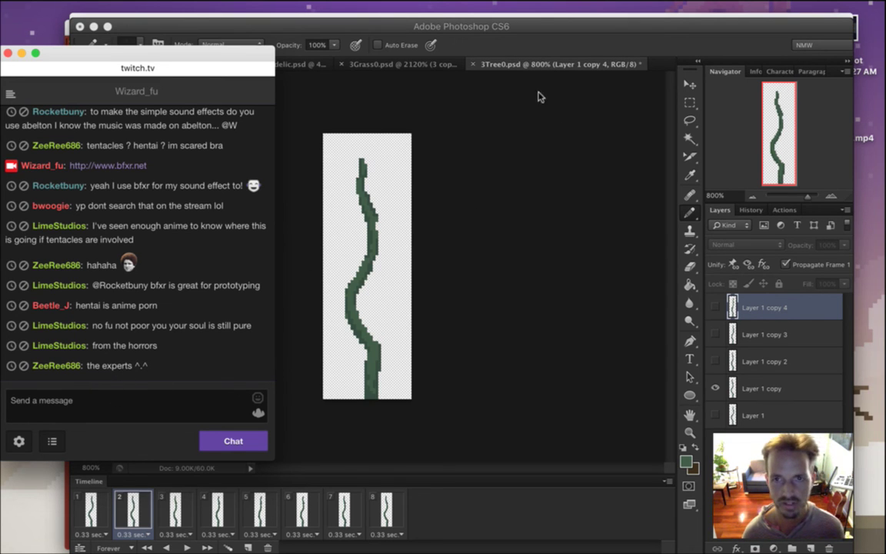
# Return to Photoshop, compare animation frames 1 and 2, and play the kelp loop from frame 1
pyautogui.click(497, 42)
pyautogui.click(102, 500)
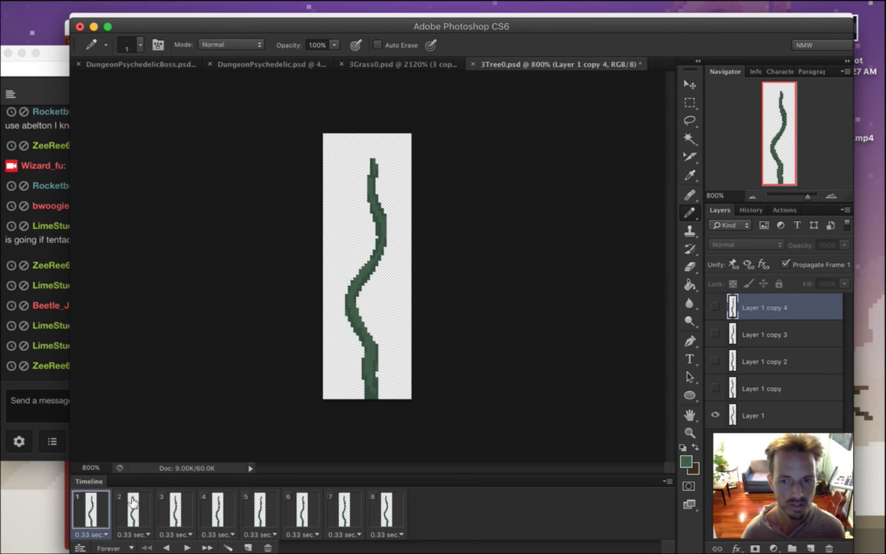
pyautogui.click(136, 504)
pyautogui.click(106, 507)
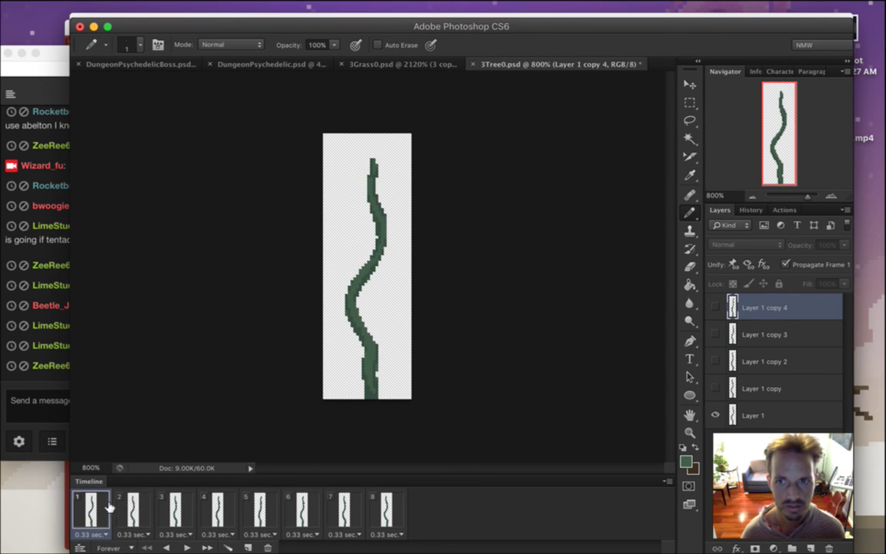
pyautogui.press('space')
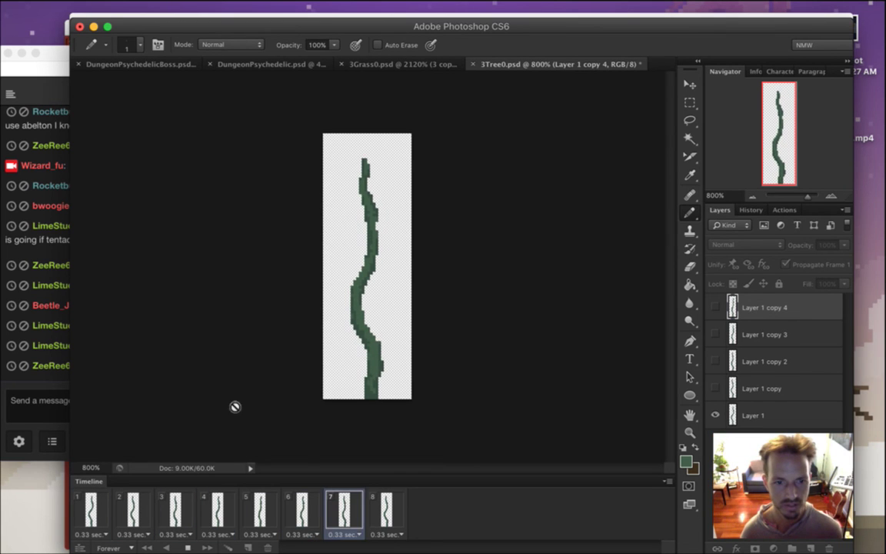
pyautogui.click(188, 548)
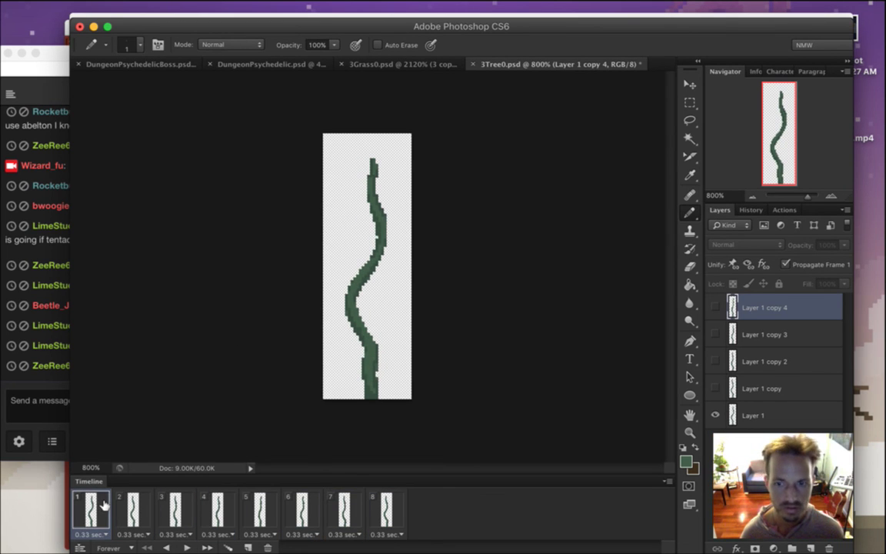
# Compare frames 6, 7 and 8 with frame 1 to check how the loop wraps around
pyautogui.click(394, 514)
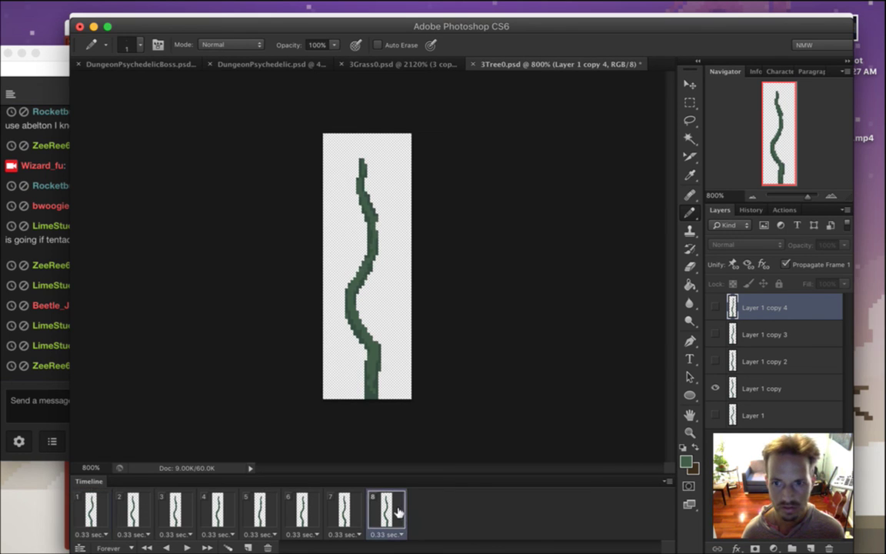
pyautogui.click(92, 511)
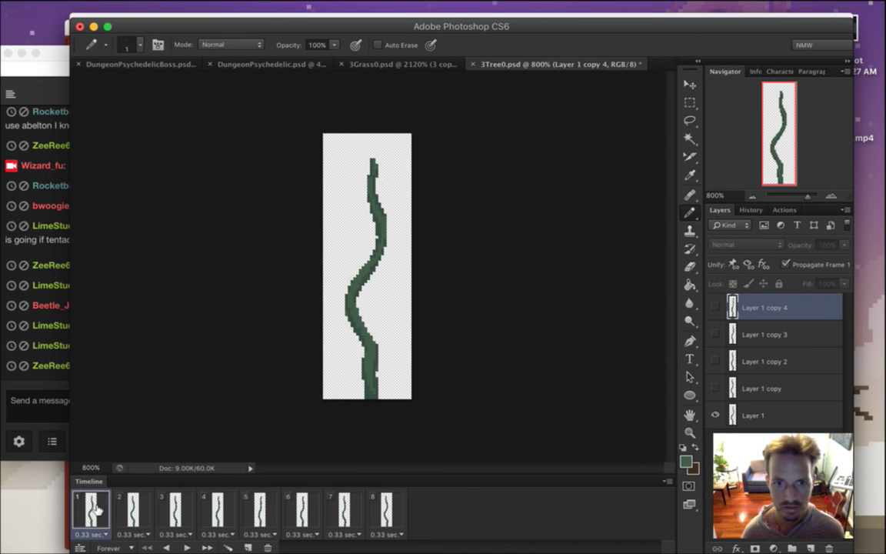
pyautogui.click(351, 507)
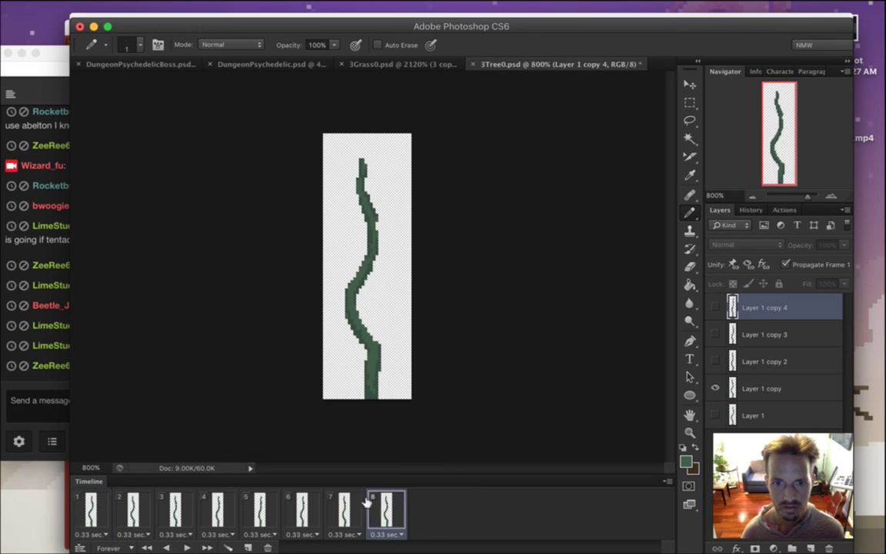
pyautogui.click(302, 508)
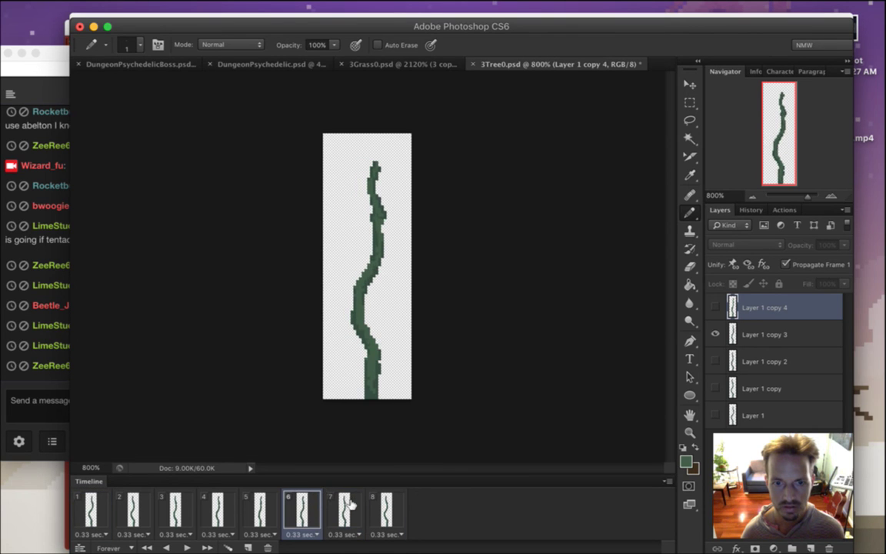
pyautogui.click(344, 508)
pyautogui.click(389, 504)
pyautogui.click(92, 511)
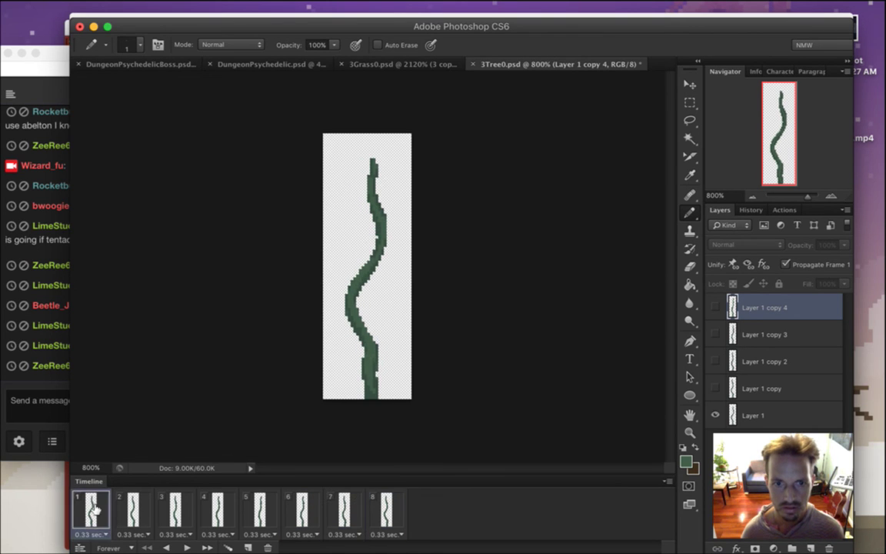
# Play the looping kelp animation again and stop it on frame 1
pyautogui.click(186, 547)
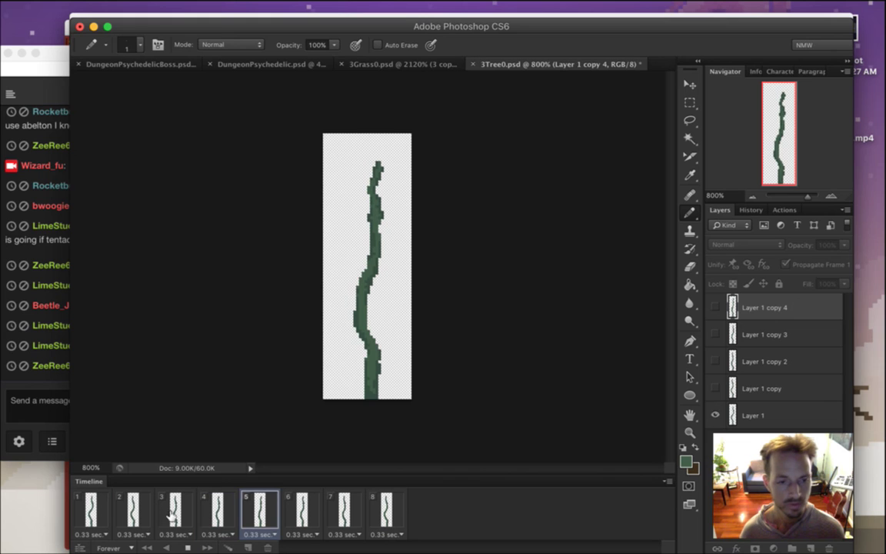
pyautogui.click(189, 546)
pyautogui.click(191, 546)
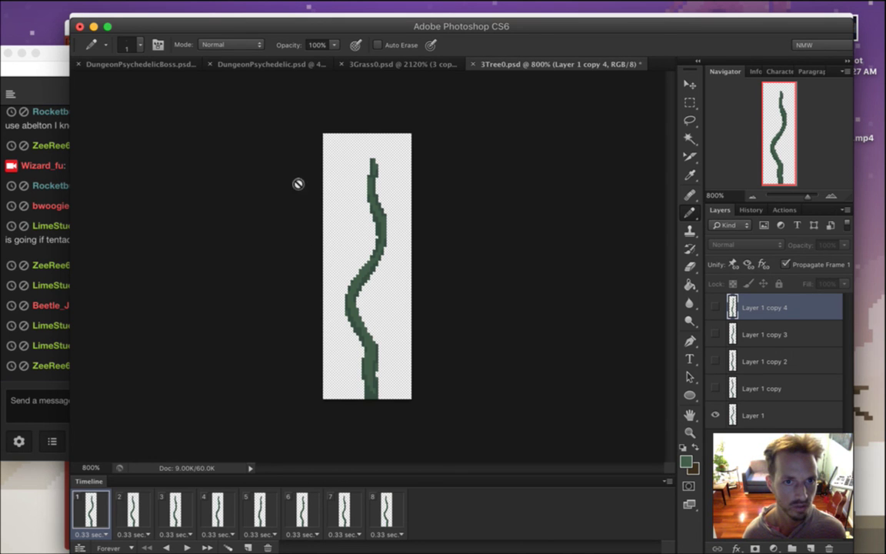
# In DungeonPsychedelic.psd, delete the lone kelp stalk beside the character from the kelp layer and save the file
pyautogui.click(147, 64)
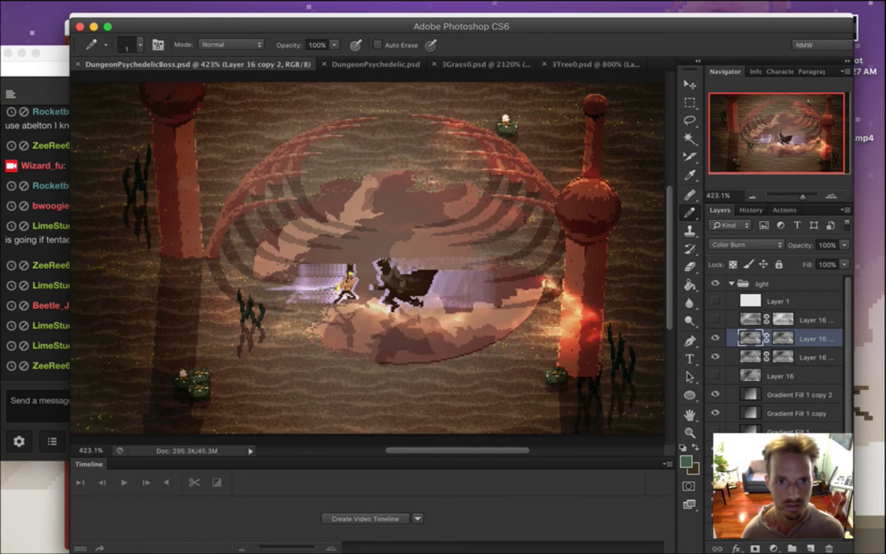
pyautogui.click(375, 65)
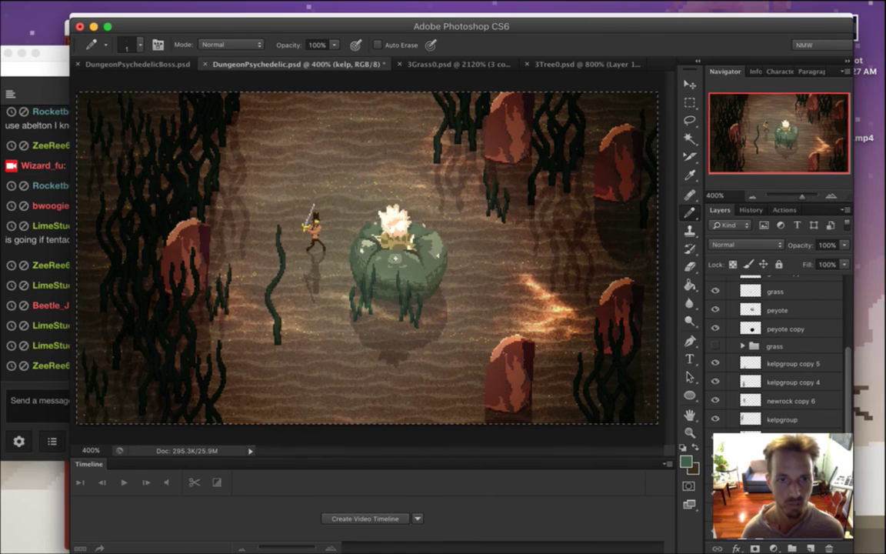
pyautogui.press('m')
pyautogui.moveTo(224, 197); pyautogui.dragTo(316, 344)
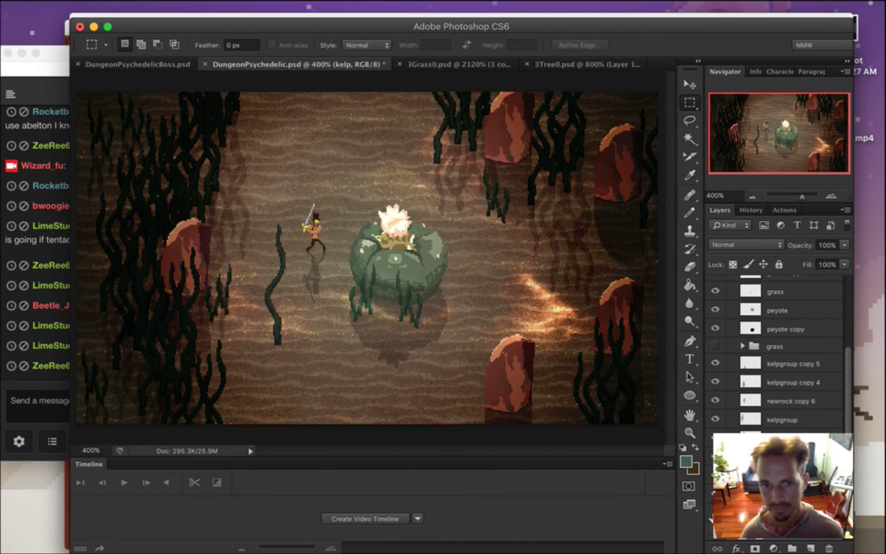
pyautogui.press('cmd+s')
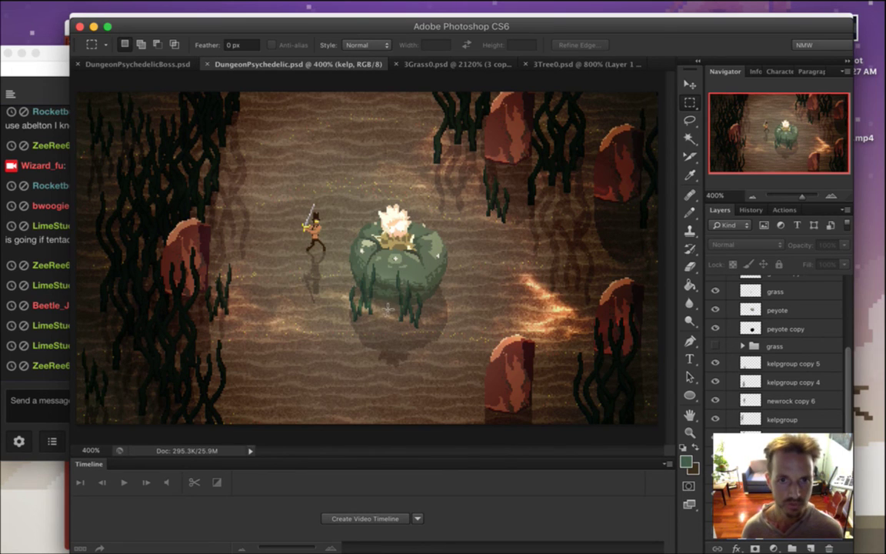
pyautogui.moveTo(340, 192); pyautogui.dragTo(457, 329)
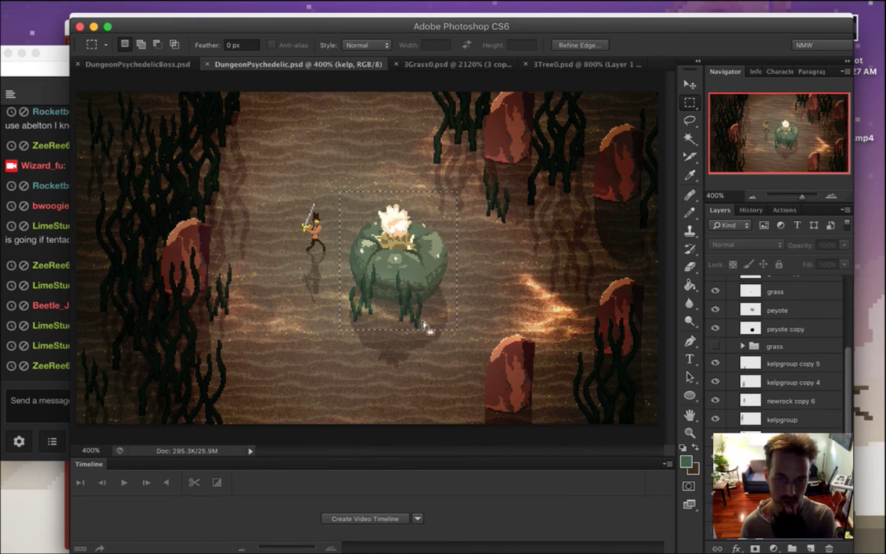
pyautogui.moveTo(340, 200); pyautogui.dragTo(504, 358)
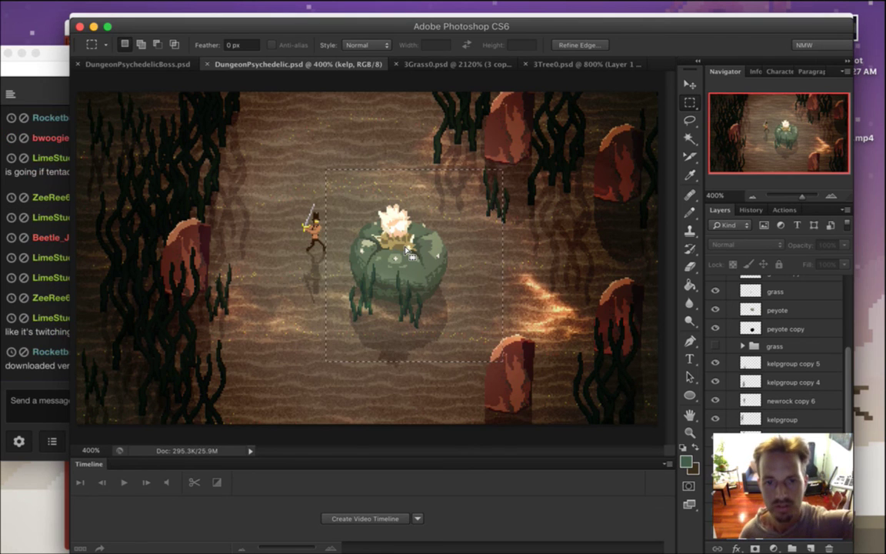
# Switch to the Twitch chat window and read the latest messages about the animation and bfxr
pyautogui.click(39, 325)
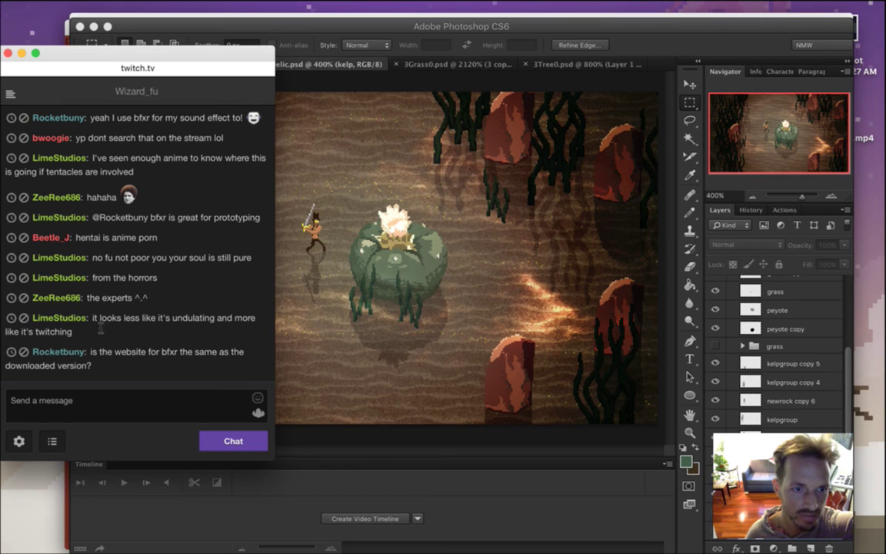
pyautogui.moveTo(101, 327); pyautogui.dragTo(120, 332)
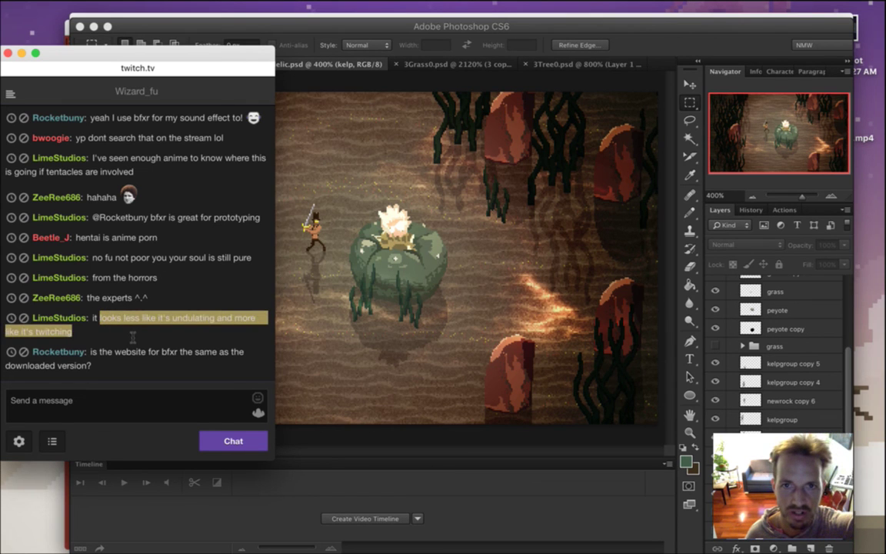
pyautogui.click(133, 336)
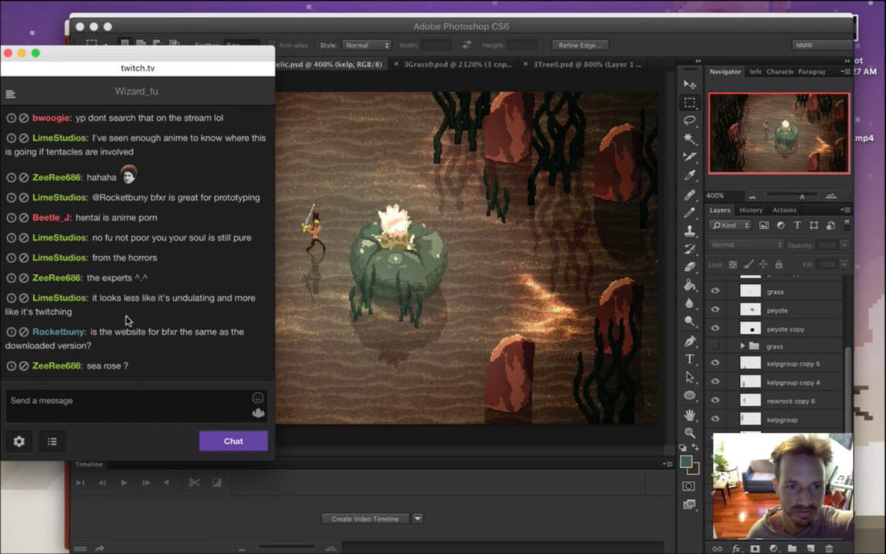
pyautogui.moveTo(105, 339); pyautogui.dragTo(137, 366)
pyautogui.click(144, 349)
pyautogui.click(156, 349)
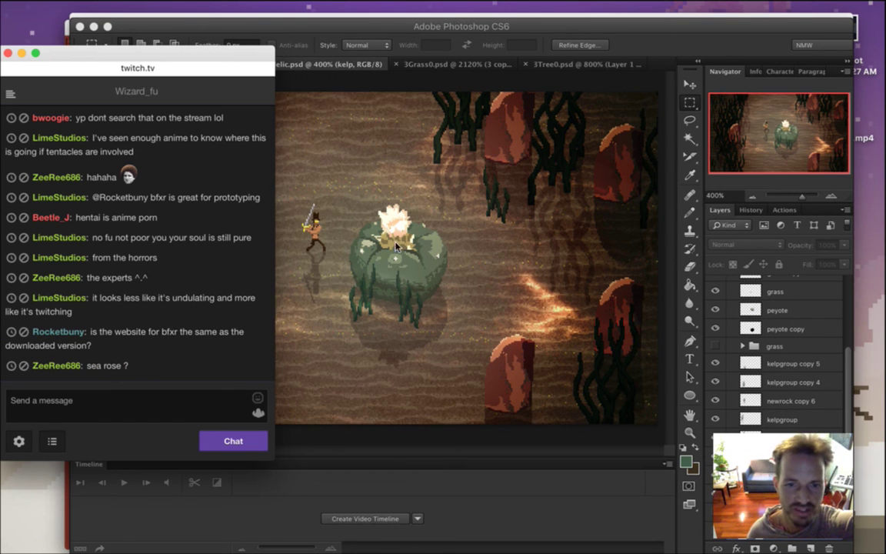
# Return to Photoshop and open the recent cactus file 3-4x5.psd
pyautogui.click(652, 56)
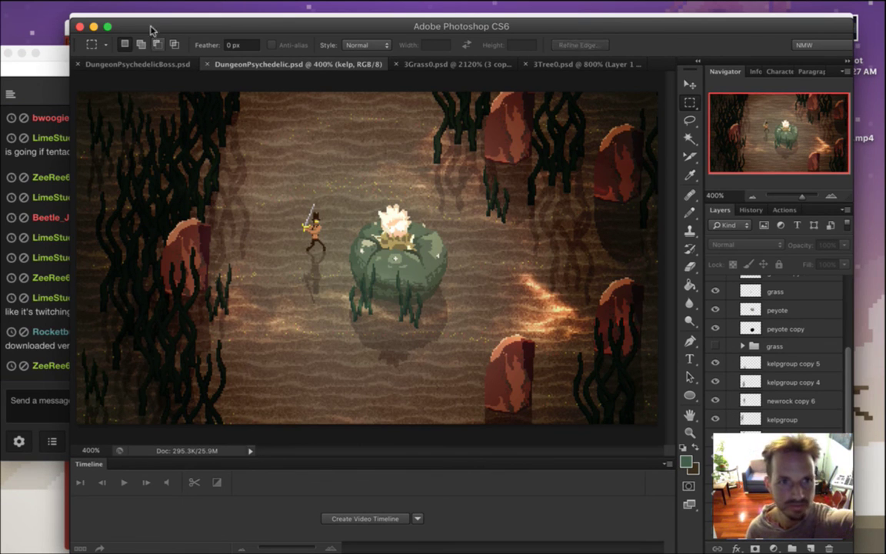
pyautogui.click(109, 8)
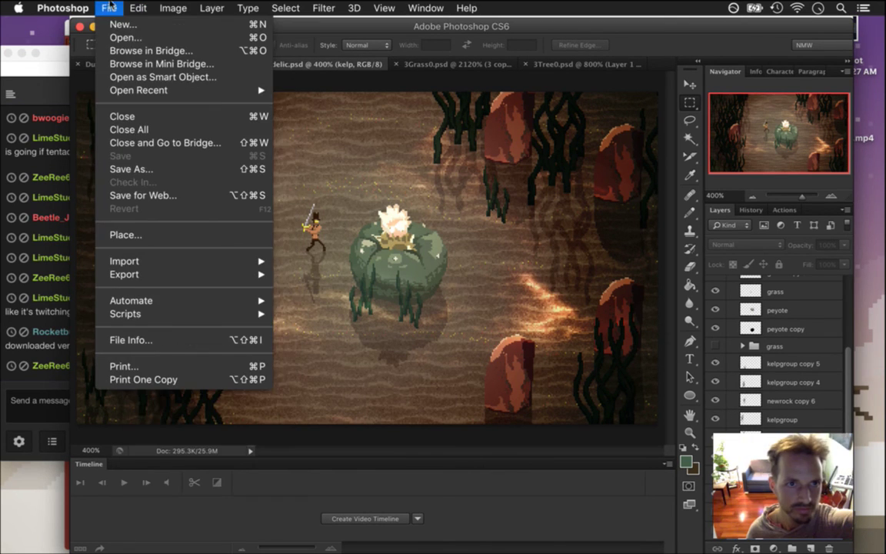
pyautogui.moveTo(158, 90)
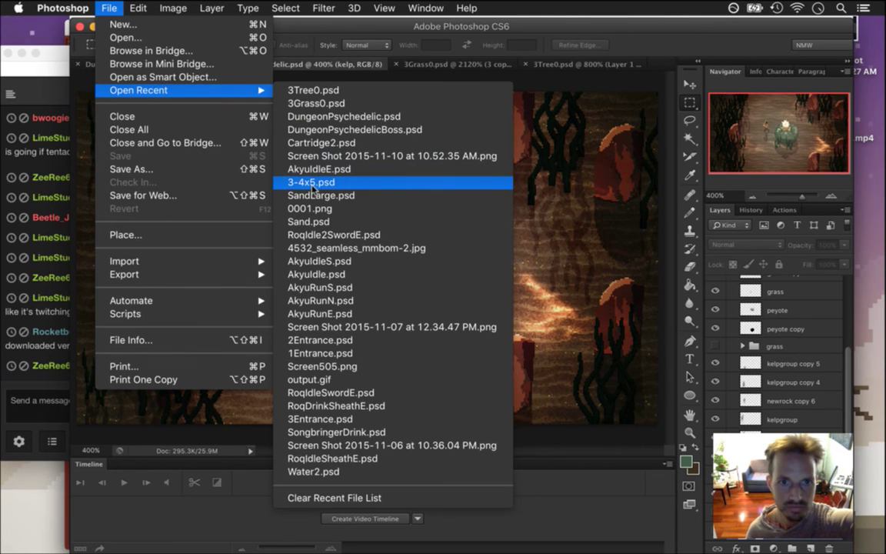
pyautogui.click(313, 183)
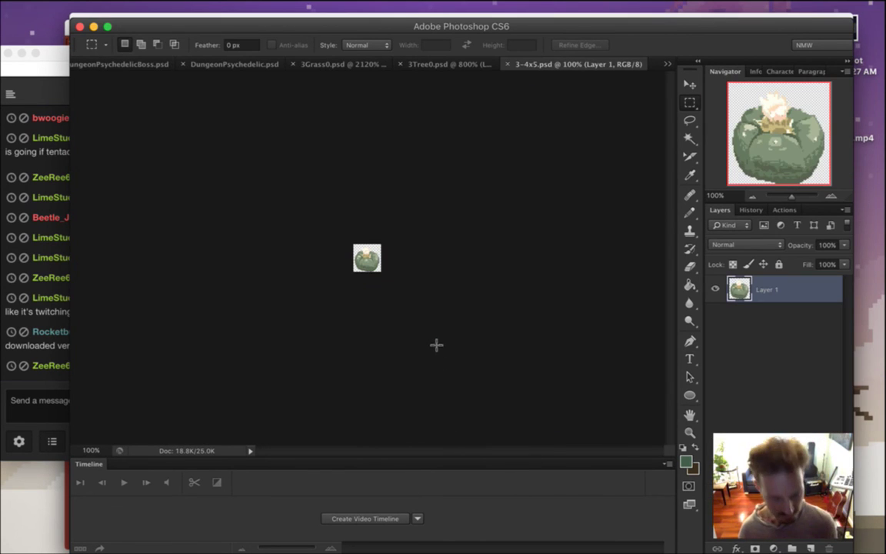
pyautogui.moveTo(376, 232); pyautogui.dragTo(420, 286)
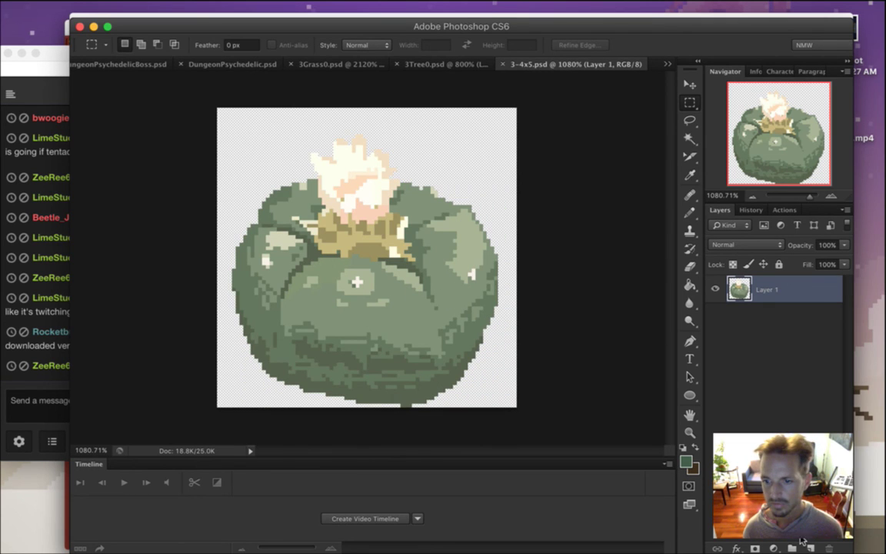
pyautogui.click(775, 546)
pyautogui.click(780, 337)
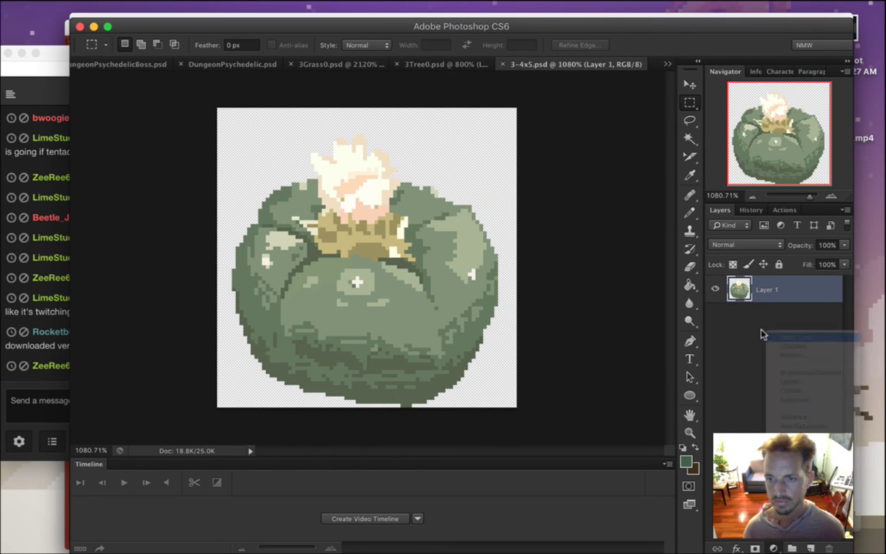
pyautogui.click(701, 327)
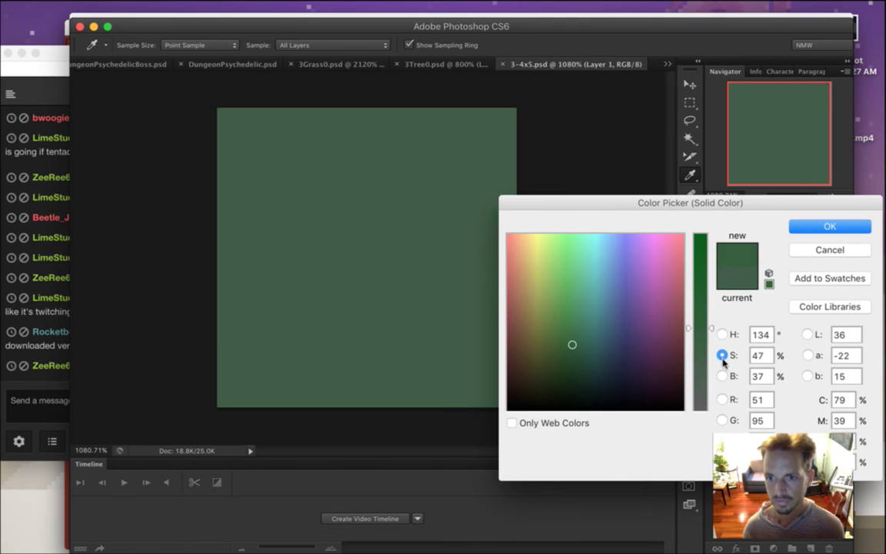
pyautogui.click(723, 375)
pyautogui.hotkey('shift', 'Down')
pyautogui.hotkey('shift', 'Down')
pyautogui.hotkey('shift', 'Down')
pyautogui.hotkey('shift', 'Down')
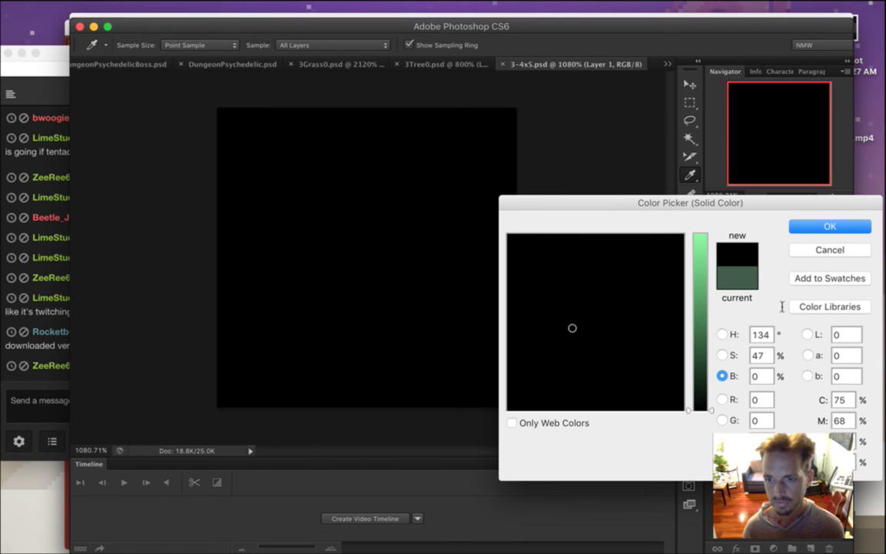
pyautogui.click(823, 251)
# Add a grey solid color fill layer with 0% saturation and 42% brightness, and place it below Layer 1
pyautogui.click(775, 547)
pyautogui.click(788, 338)
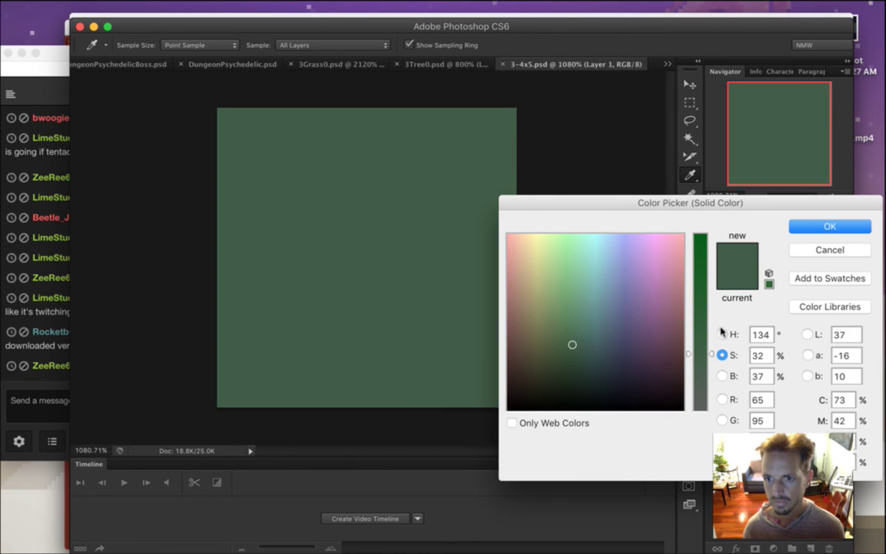
pyautogui.moveTo(711, 358); pyautogui.dragTo(708, 410)
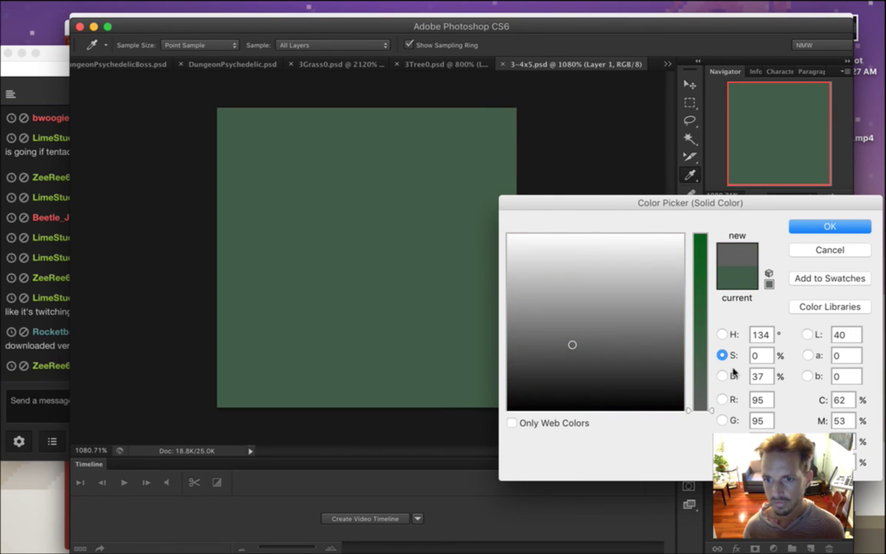
pyautogui.click(722, 375)
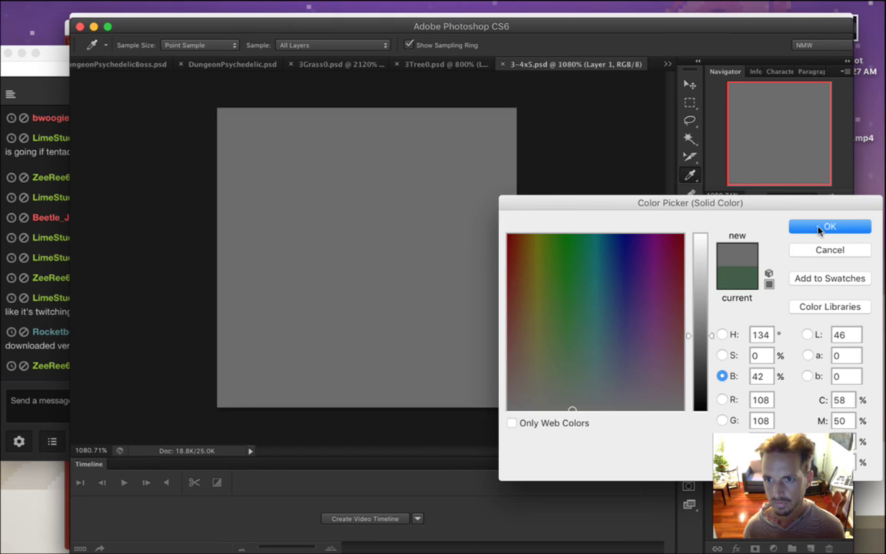
pyautogui.click(830, 226)
pyautogui.moveTo(739, 289); pyautogui.dragTo(744, 332)
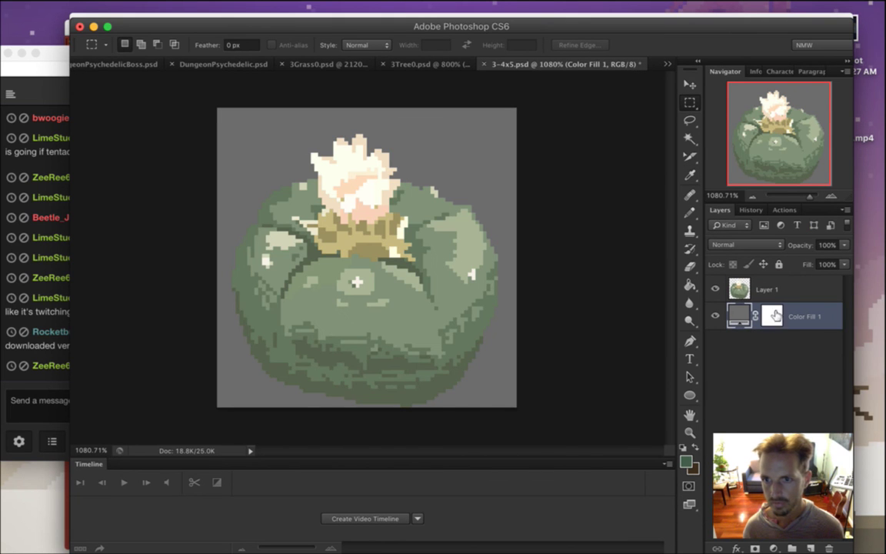
# Delete the color fill layer's mask and darken its grey to 35% brightness
pyautogui.rightClick(775, 315)
pyautogui.click(666, 339)
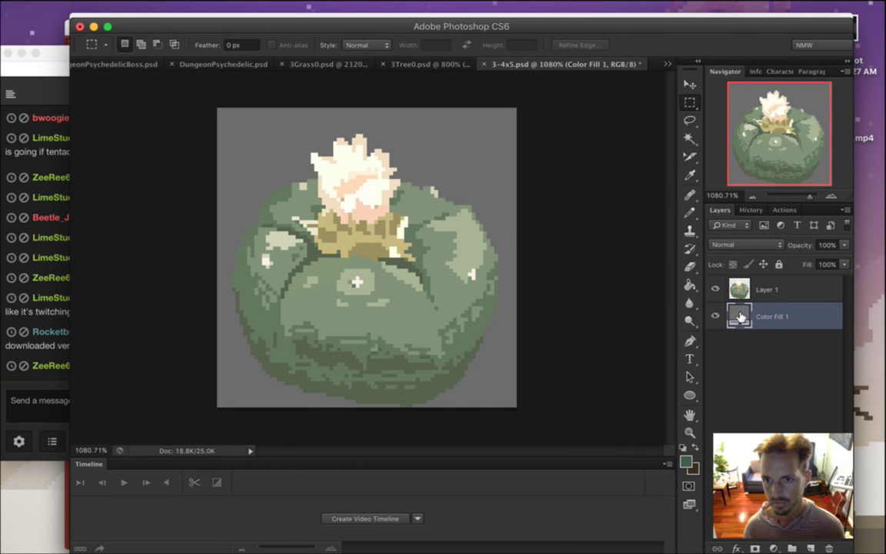
pyautogui.doubleClick(740, 316)
pyautogui.moveTo(707, 336)
pyautogui.mouseDown()
pyautogui.moveTo(714, 362)
pyautogui.moveTo(712, 352)
pyautogui.mouseUp()
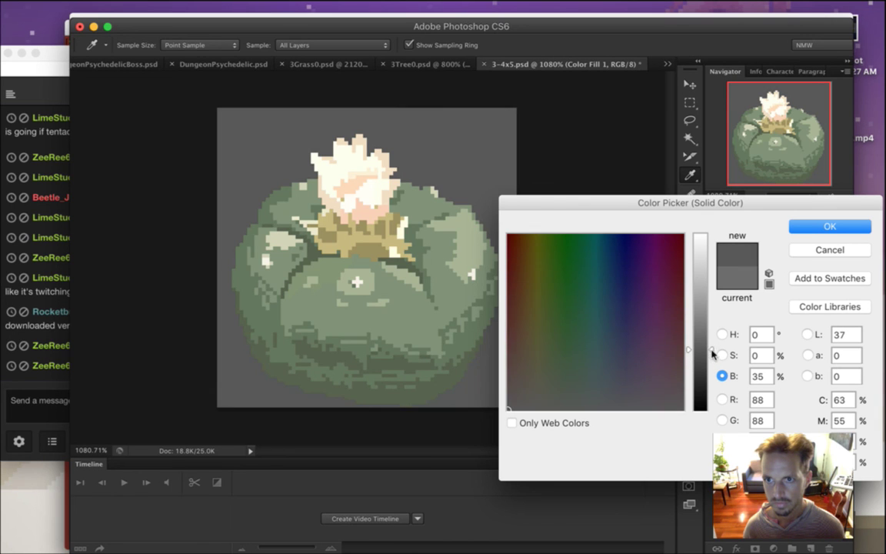
pyautogui.click(806, 230)
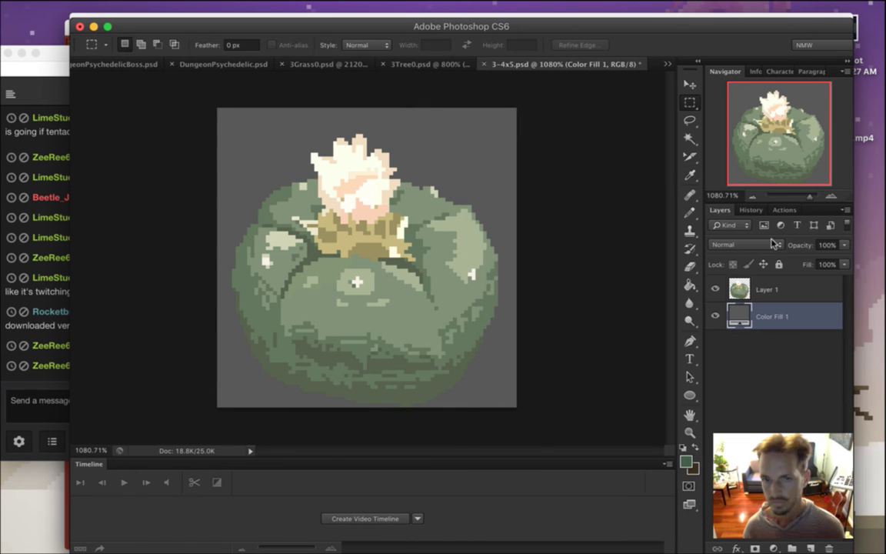
# Switch to the Twitch chat and read the newest comments about the cactus
pyautogui.click(48, 399)
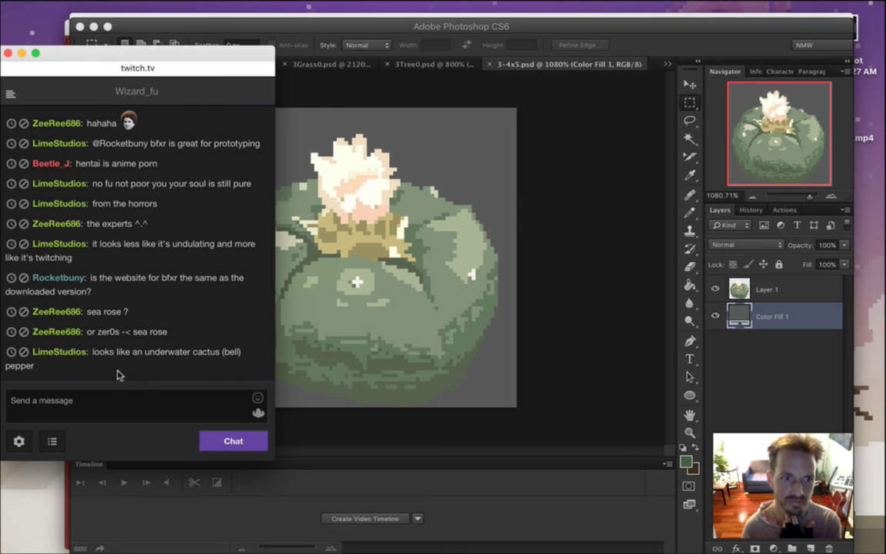
pyautogui.moveTo(118, 356); pyautogui.dragTo(181, 357)
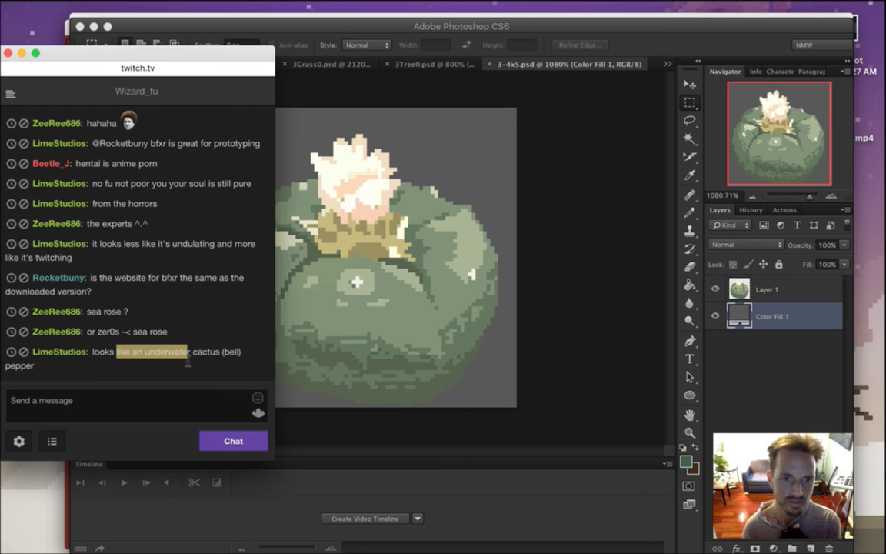
pyautogui.moveTo(187, 364); pyautogui.dragTo(174, 371)
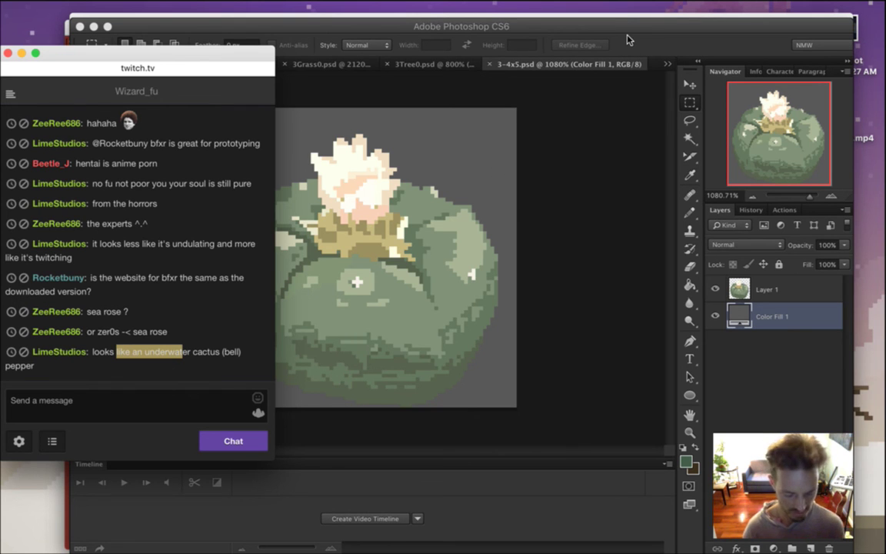
# Open a new browser window and search Google Images for "underwater cactus"
pyautogui.press('super+n')
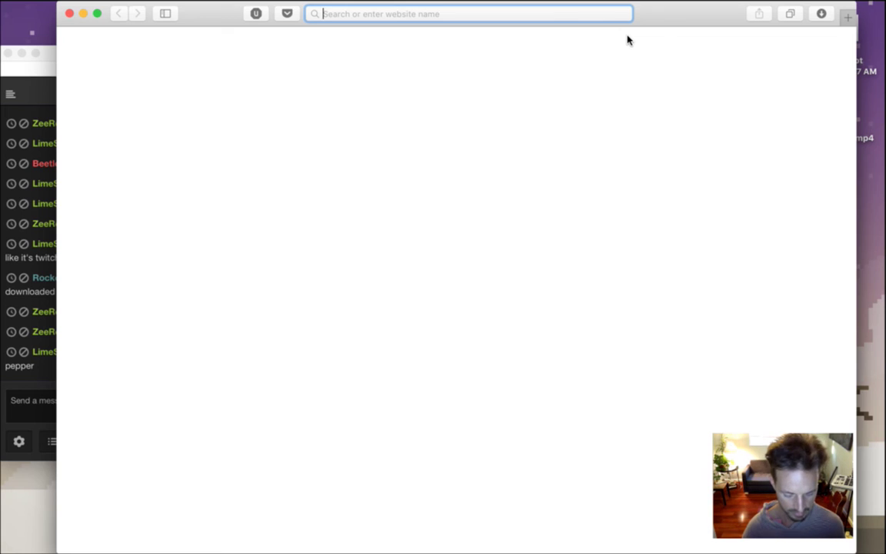
pyautogui.write('underwater ca')
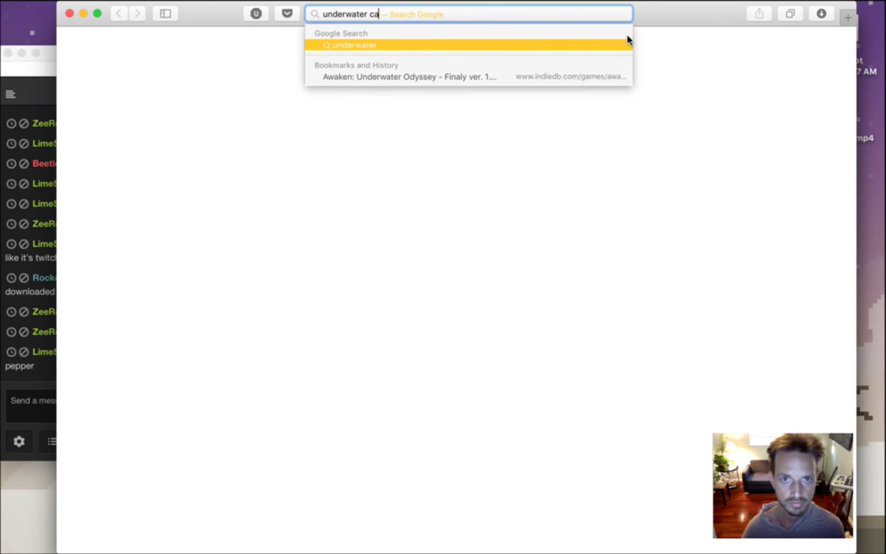
pyautogui.write('ctus')
pyautogui.press('Return')
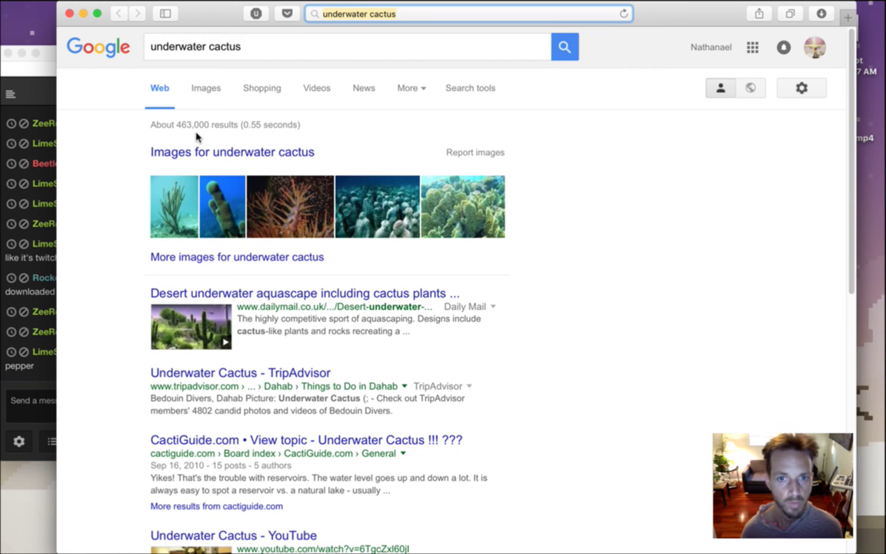
pyautogui.click(207, 87)
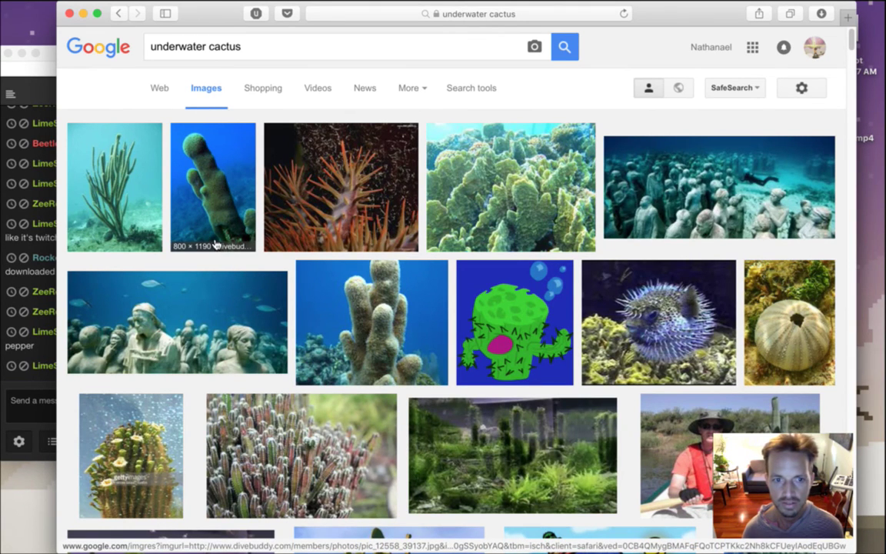
# Preview the underwater sculptures image in the results, close the preview and hide the browser
pyautogui.click(207, 311)
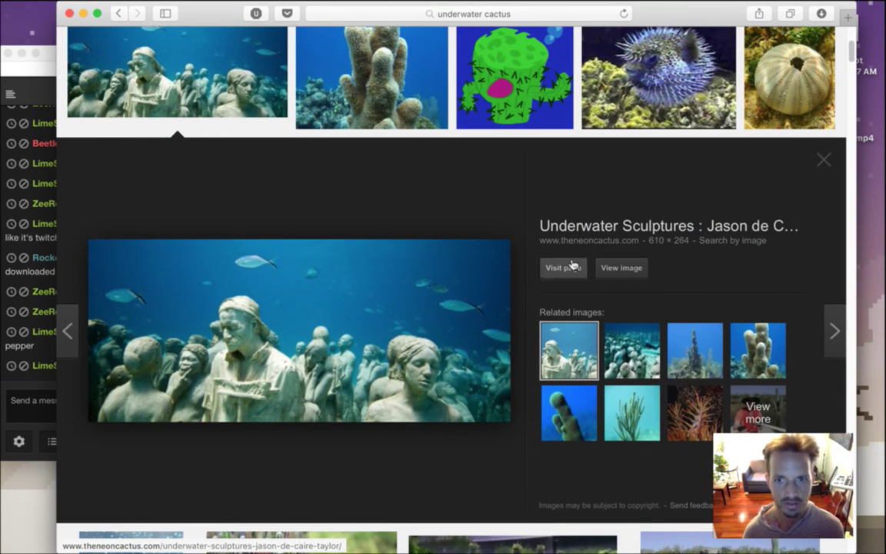
pyautogui.click(824, 161)
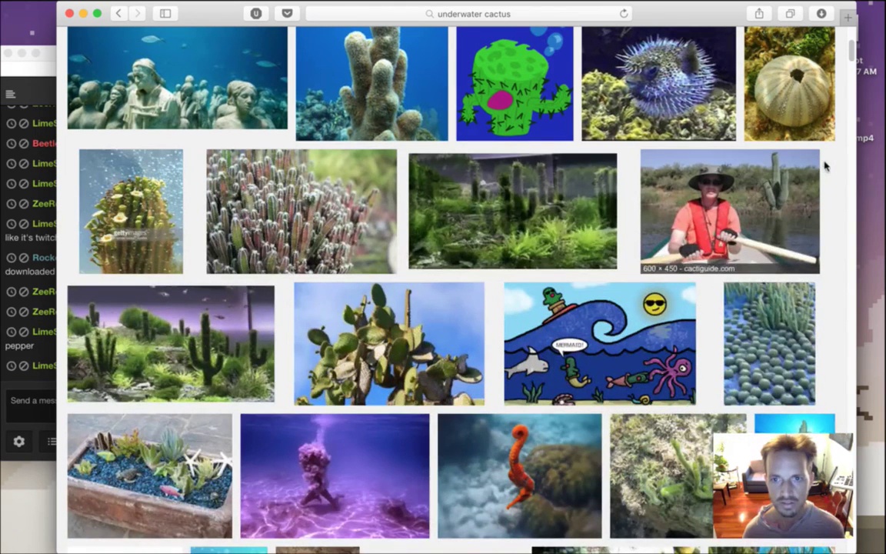
pyautogui.press('super+h')
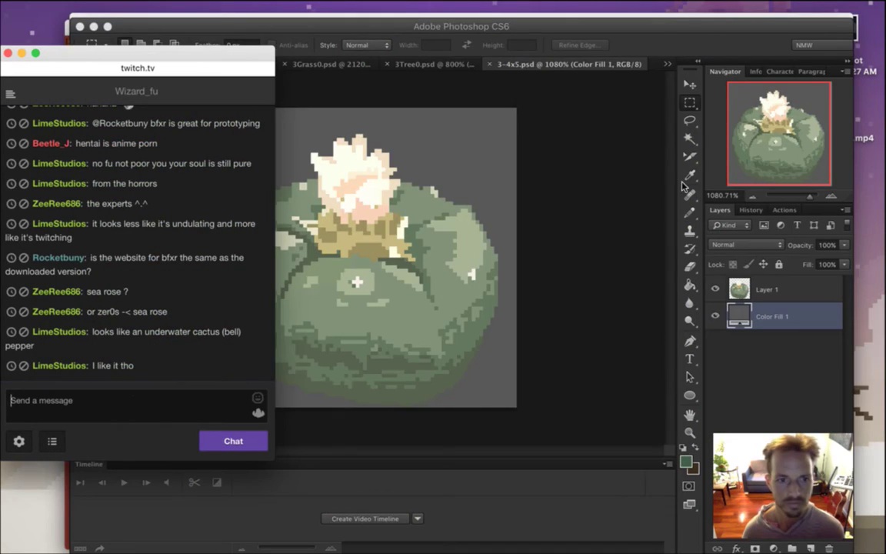
# Return to Photoshop, duplicate the cactus on Layer 1 and hide the original layer
pyautogui.click(576, 37)
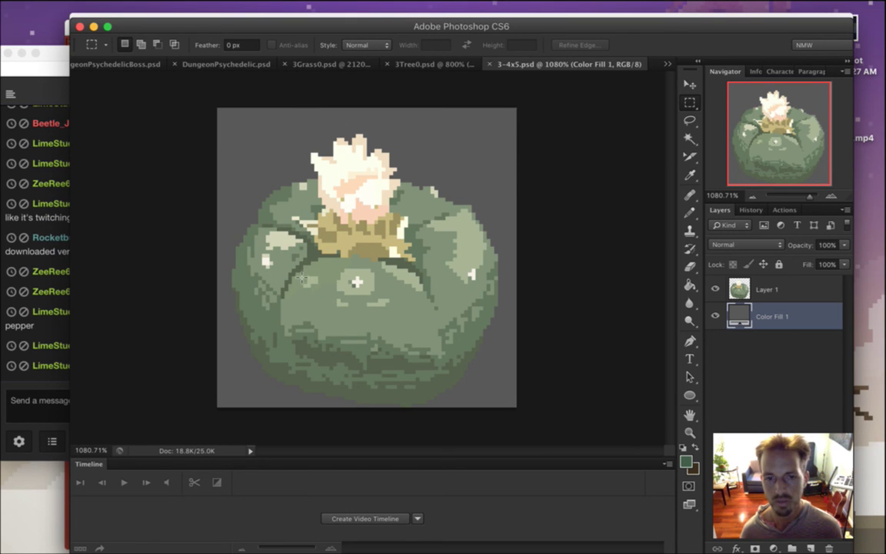
pyautogui.click(738, 296)
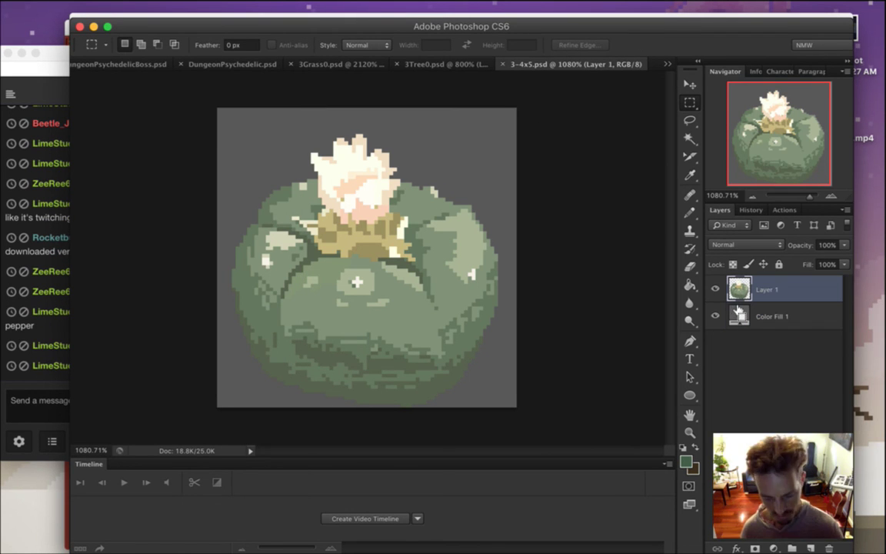
pyautogui.press('super+j')
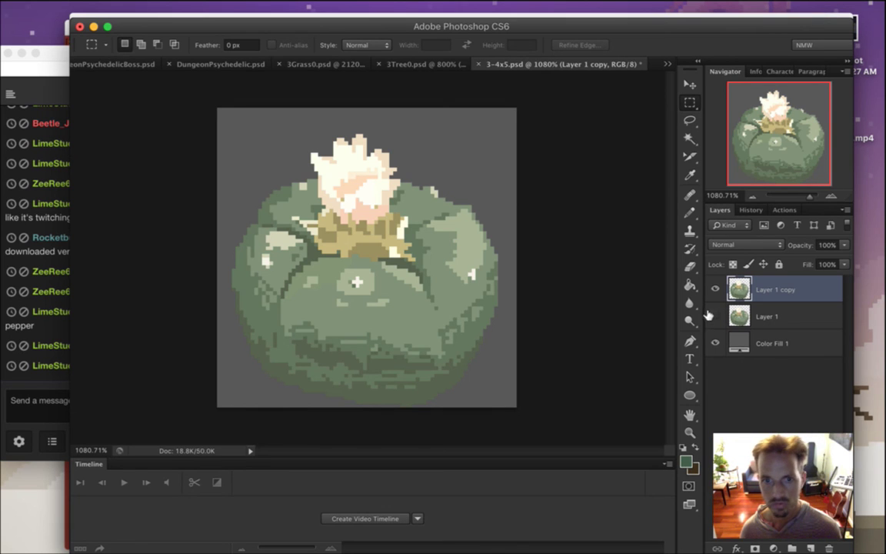
pyautogui.click(715, 316)
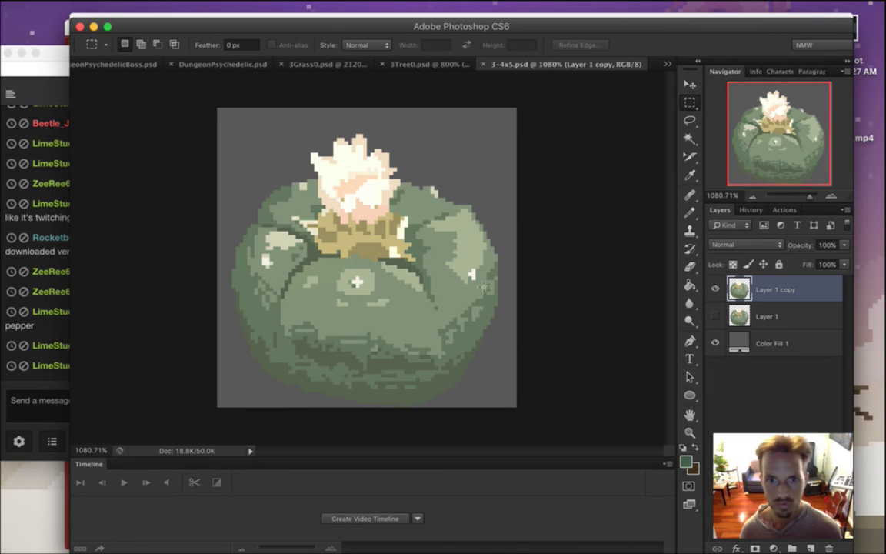
# Lasso the cactus's right lobe on Layer 1 copy, warp its outer edge slightly outward, apply the warp and deselect
pyautogui.click(683, 126)
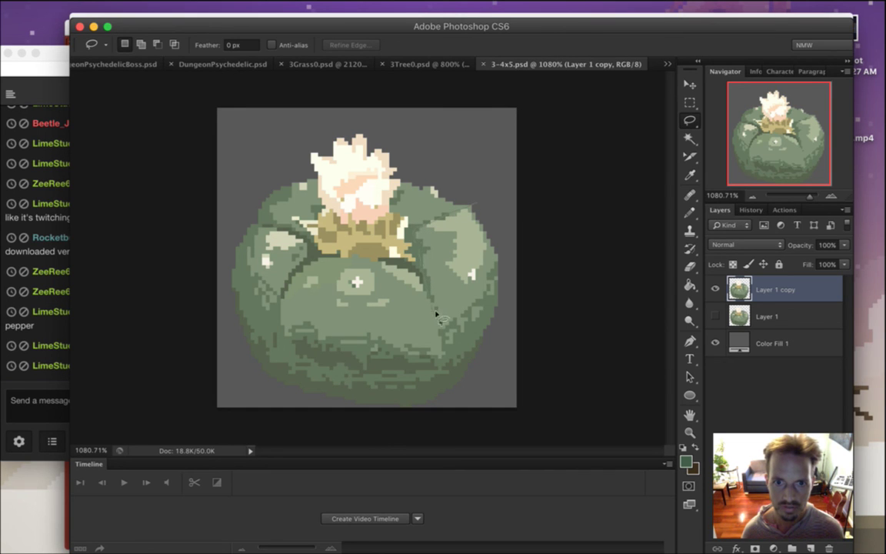
pyautogui.moveTo(443, 331)
pyautogui.mouseDown()
pyautogui.moveTo(451, 395)
pyautogui.moveTo(501, 362)
pyautogui.moveTo(508, 250)
pyautogui.moveTo(483, 202)
pyautogui.moveTo(430, 286)
pyautogui.moveTo(445, 397)
pyautogui.mouseUp()
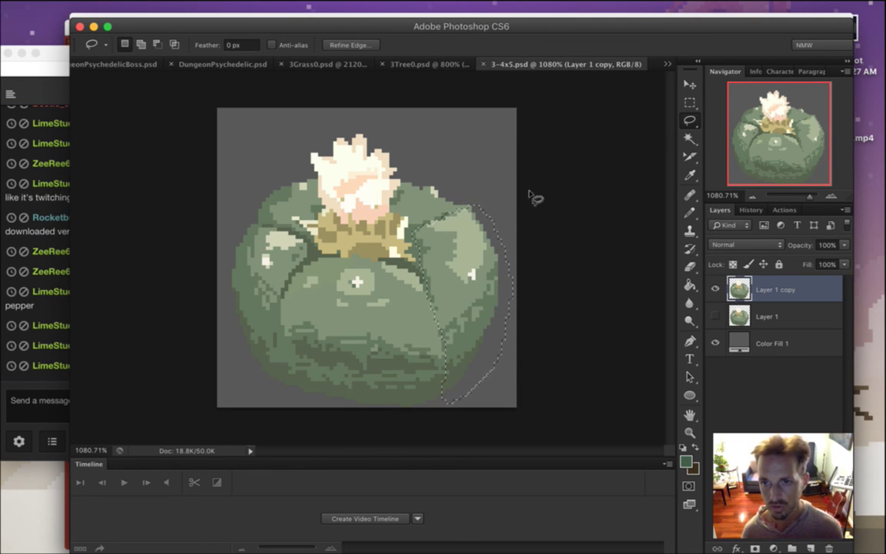
pyautogui.click(692, 83)
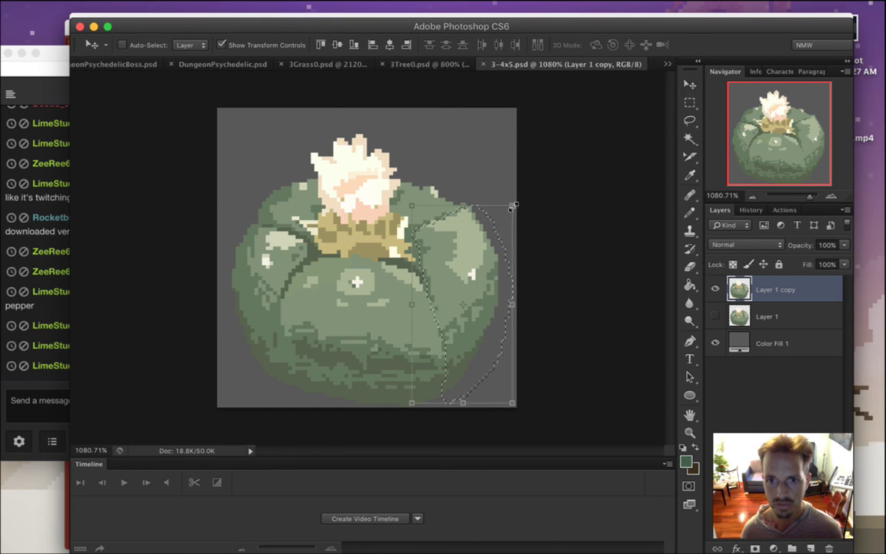
pyautogui.press('super+t')
pyautogui.click(724, 44)
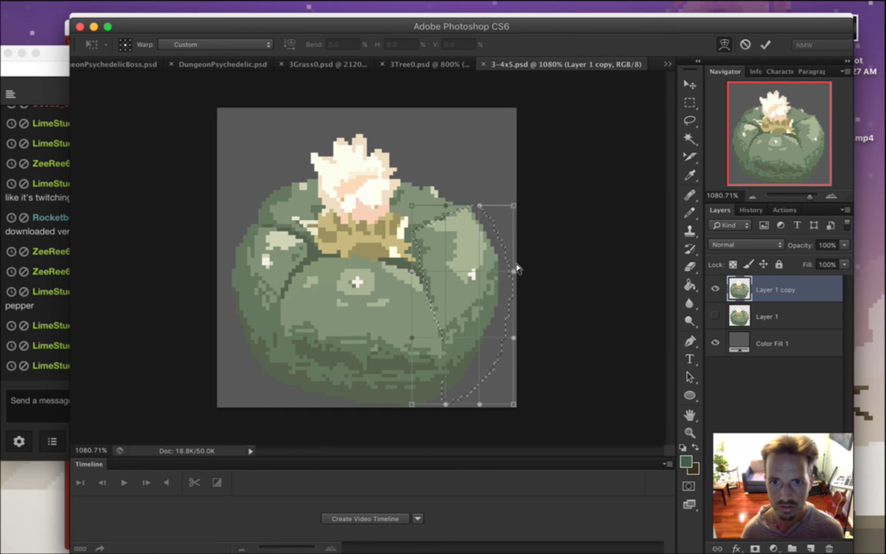
pyautogui.moveTo(514, 267); pyautogui.dragTo(520, 233)
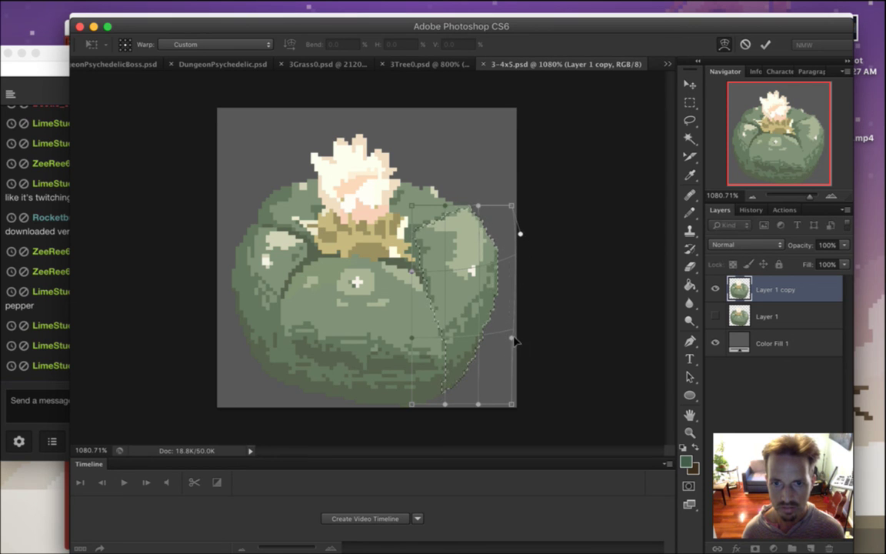
pyautogui.moveTo(513, 336); pyautogui.dragTo(523, 367)
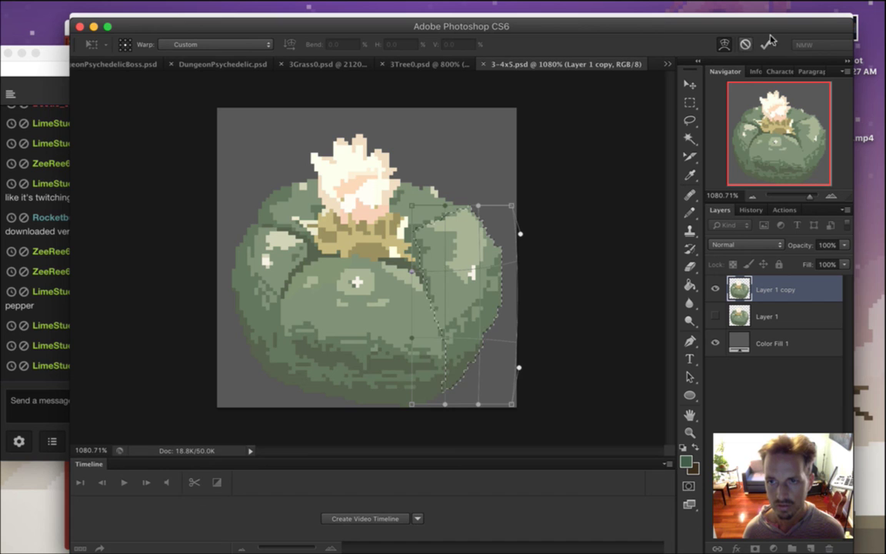
pyautogui.press('Return')
pyautogui.click(691, 104)
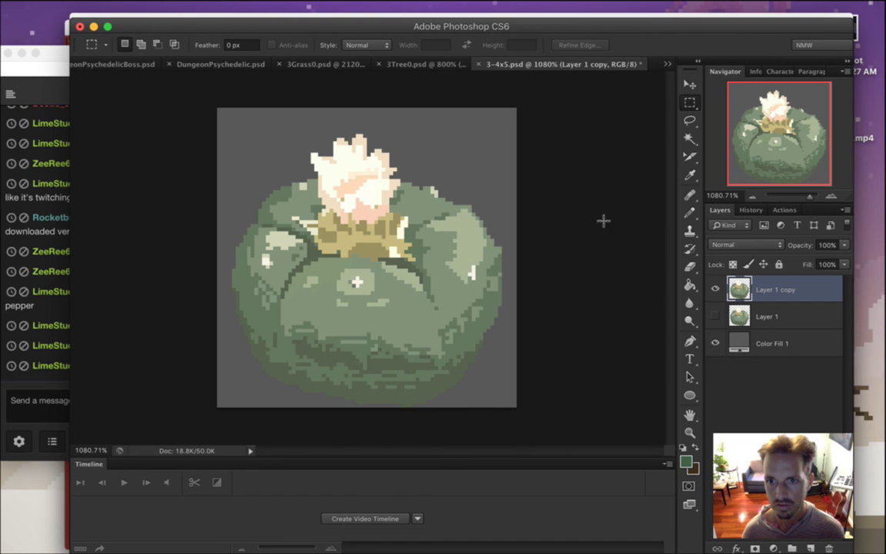
pyautogui.click(435, 374)
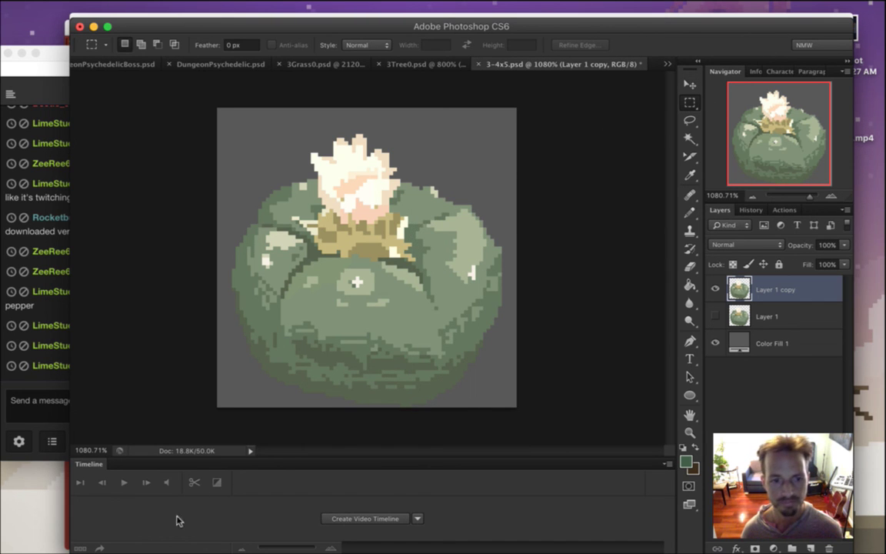
# Create a timeline, convert it to a frame animation and set the first frame's delay to 0.2 seconds
pyautogui.click(332, 519)
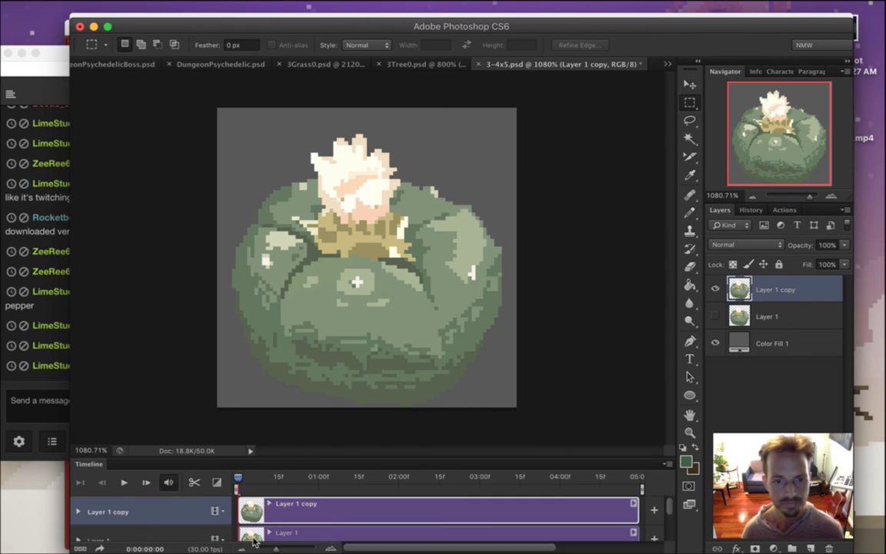
pyautogui.click(100, 547)
pyautogui.click(119, 446)
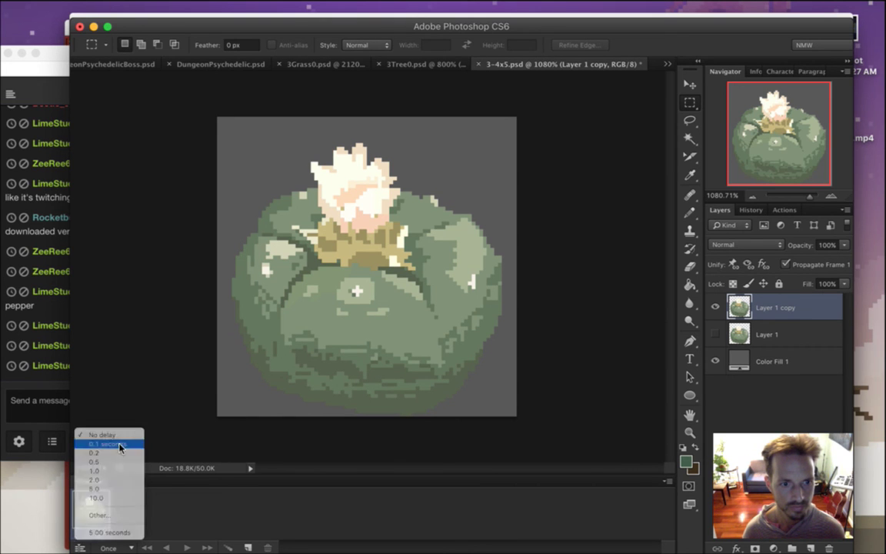
pyautogui.click(92, 534)
pyautogui.click(99, 452)
# Read the newest messages in the Twitch chat, return to Photoshop and save 3-4x5.psd
pyautogui.click(48, 342)
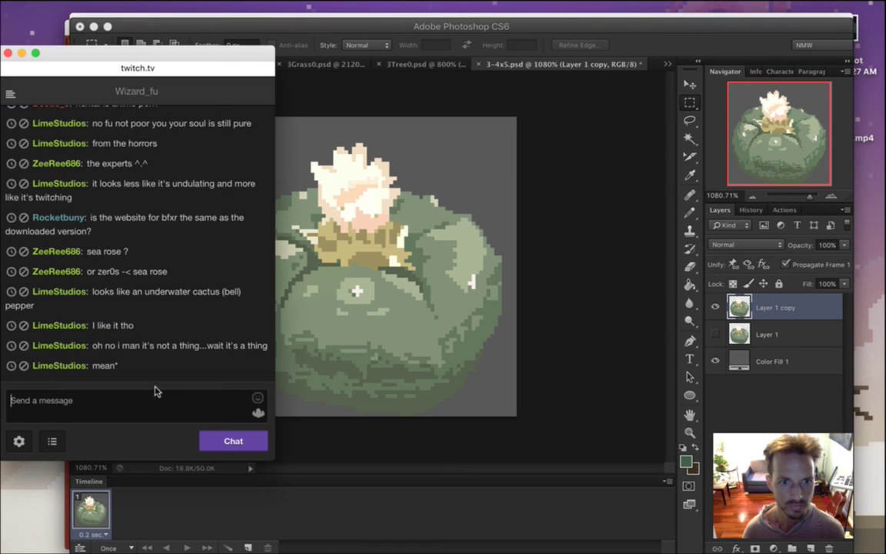
pyautogui.moveTo(106, 353); pyautogui.dragTo(245, 355)
pyautogui.click(235, 329)
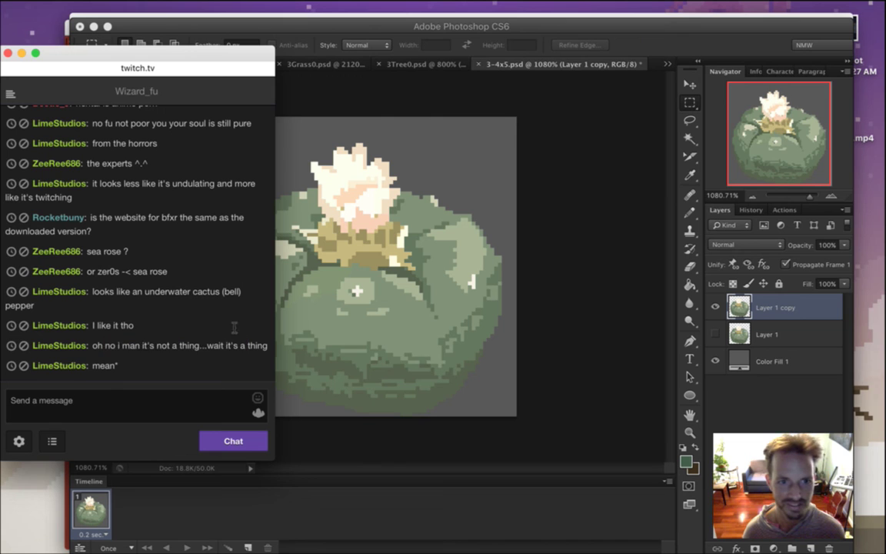
pyautogui.click(578, 35)
pyautogui.press('super+s')
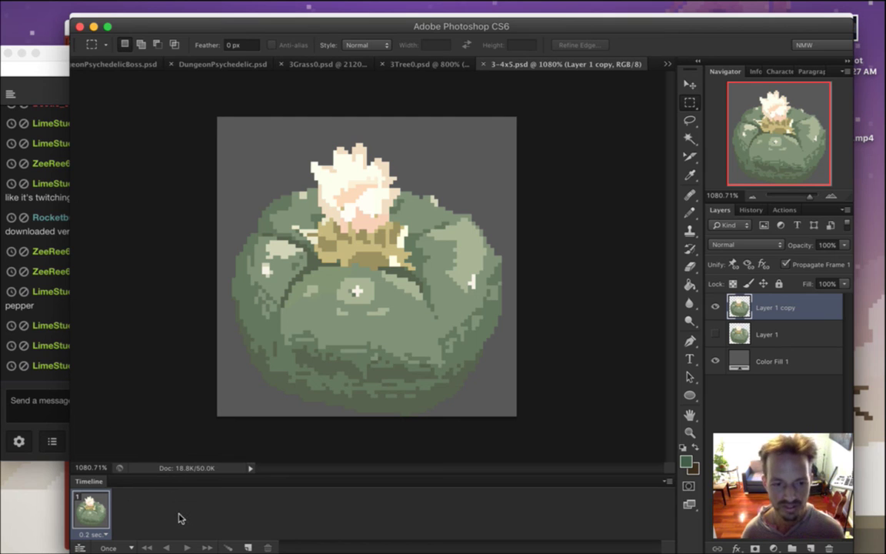
# Set the animation to loop forever and, with Layer 1 selected, add a second frame
pyautogui.click(112, 548)
pyautogui.click(112, 475)
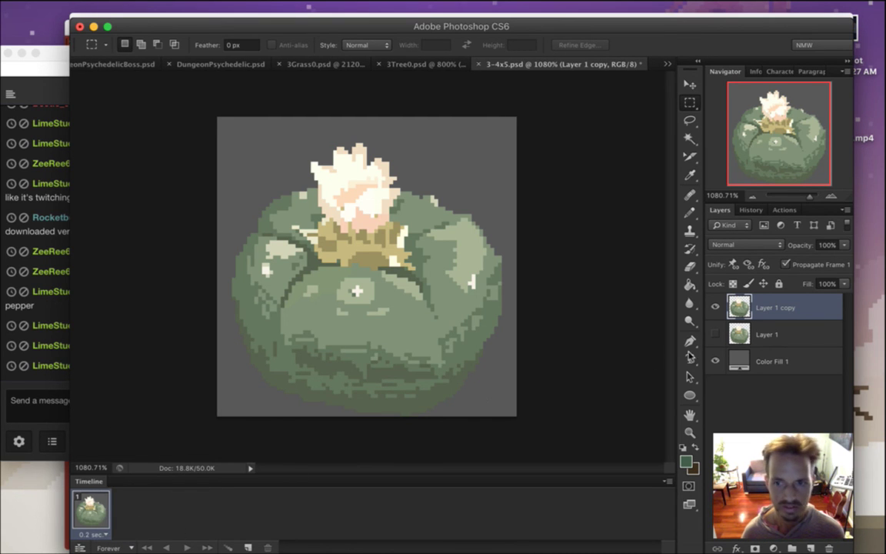
pyautogui.click(766, 334)
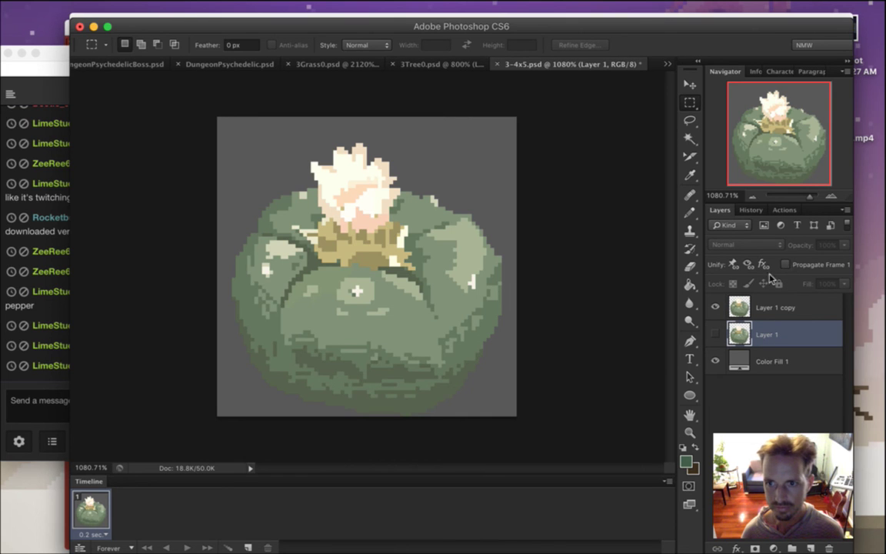
pyautogui.click(248, 547)
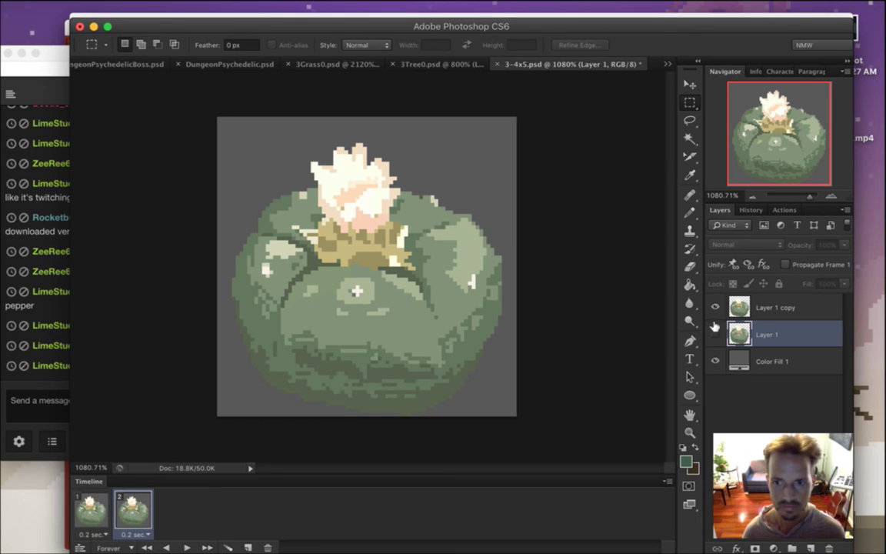
# Show Layer 1 instead of Layer 1 copy in the first frame and preview the two-frame animation
pyautogui.moveTo(716, 334); pyautogui.dragTo(713, 306)
pyautogui.click(92, 509)
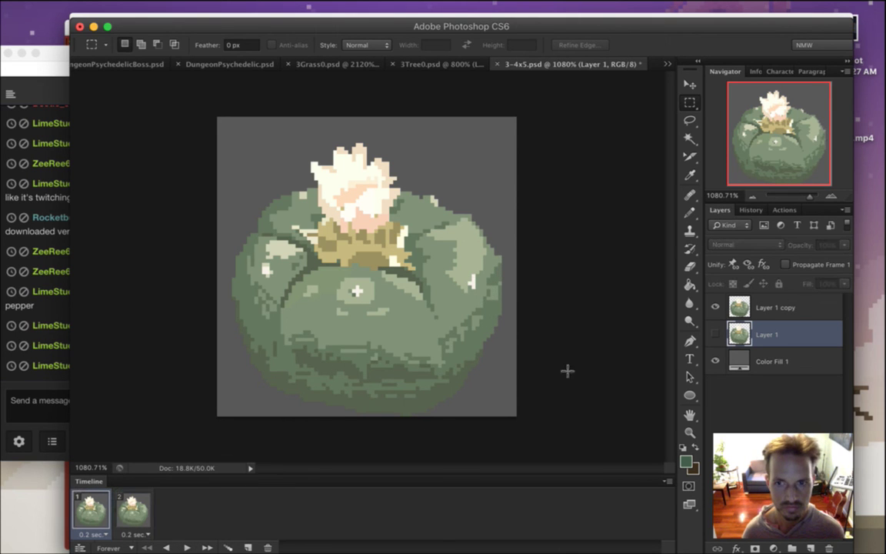
pyautogui.click(135, 508)
pyautogui.click(715, 333)
pyautogui.click(715, 307)
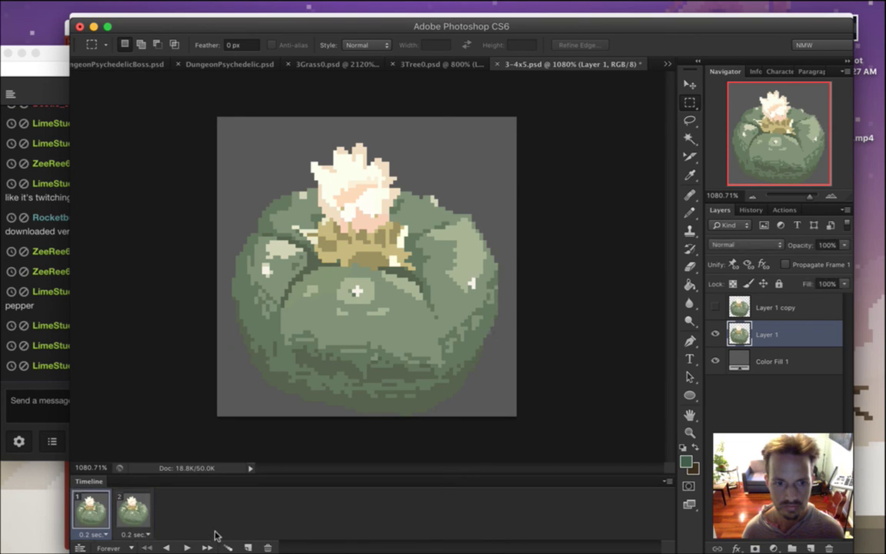
pyautogui.click(187, 547)
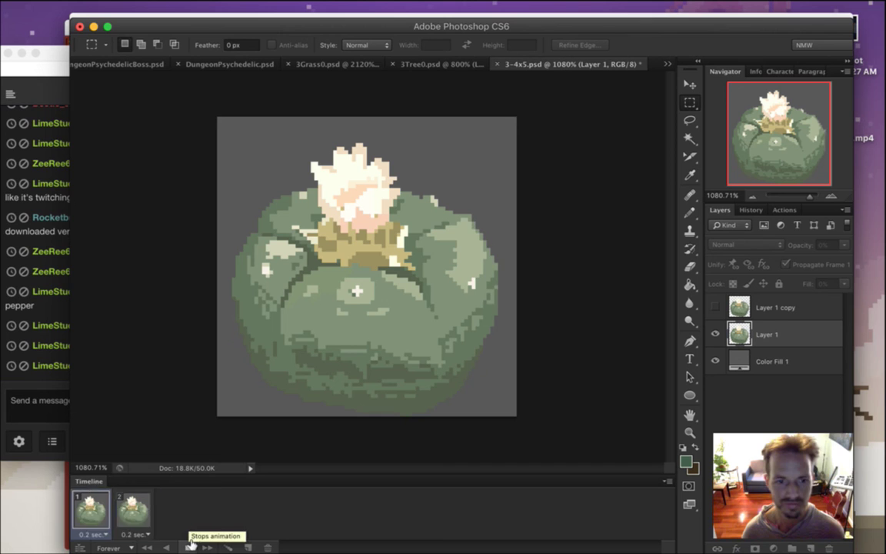
pyautogui.click(188, 543)
# Set the delay of both frames to 0.33 seconds and preview the animation again
pyautogui.click(91, 508)
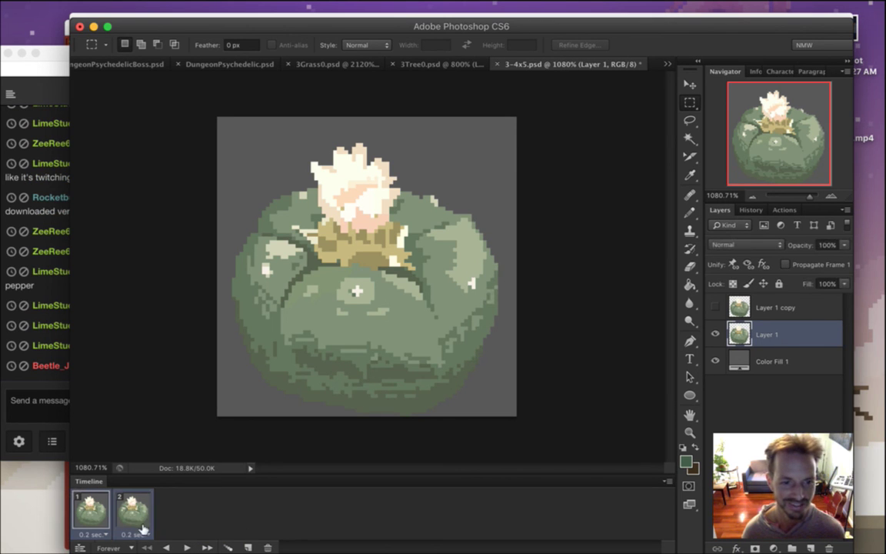
pyautogui.click(135, 534)
pyautogui.click(158, 516)
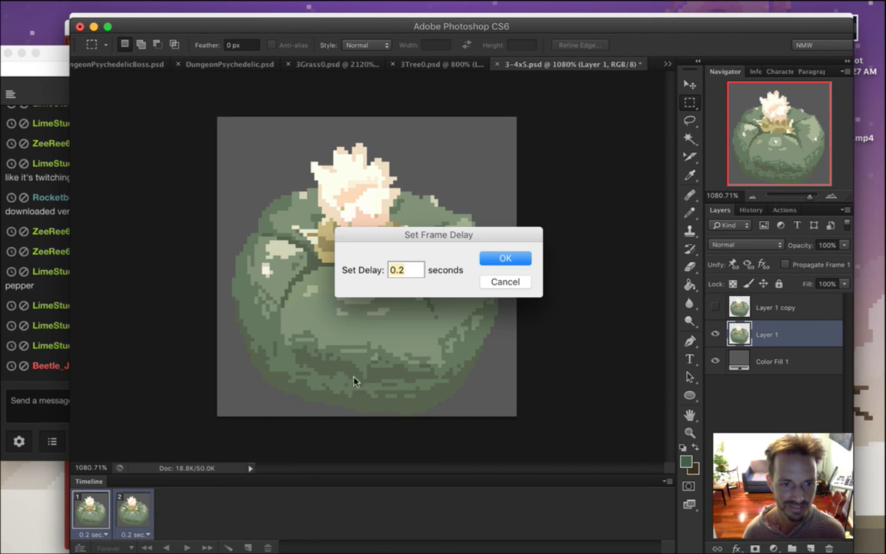
pyautogui.click(401, 270)
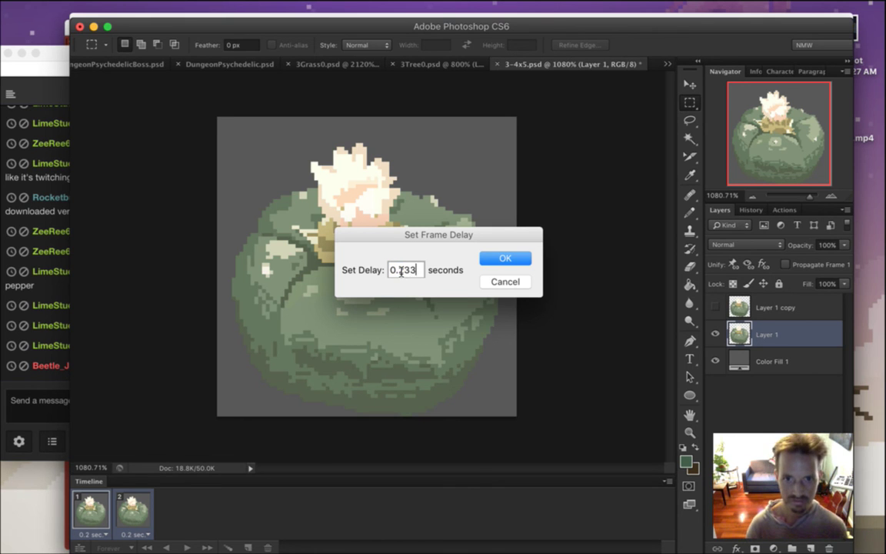
pyautogui.write('33')
pyautogui.press('Return')
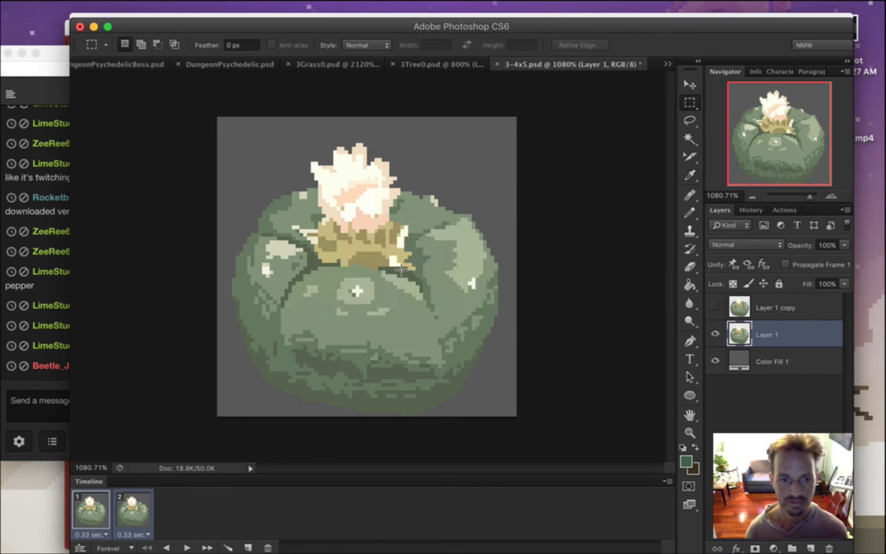
pyautogui.click(187, 546)
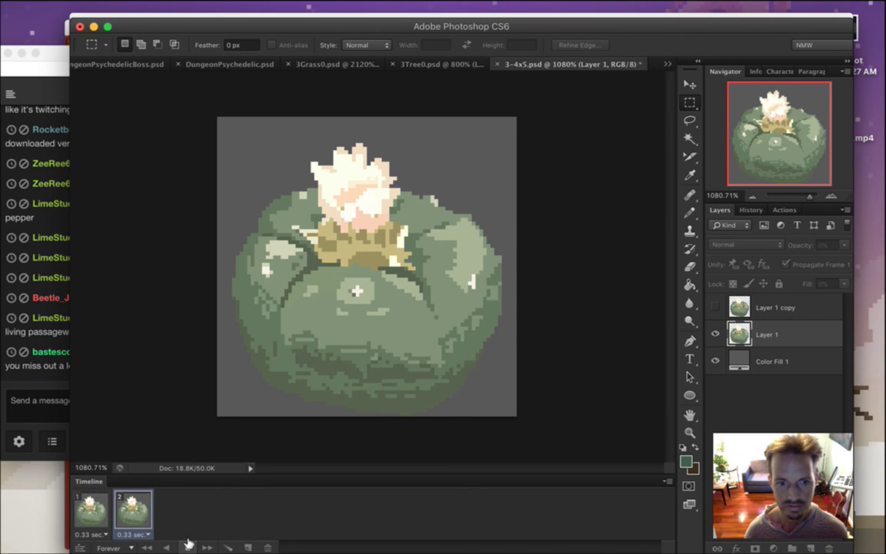
pyautogui.click(188, 546)
# Switch to the Twitch chat and read the question about everything pulsing like the living passageways in Lone Survivor
pyautogui.click(42, 377)
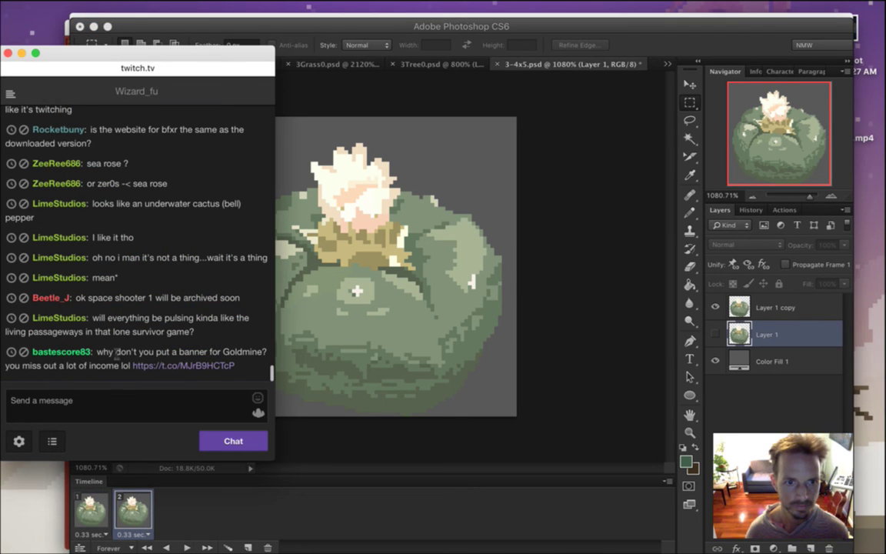
pyautogui.moveTo(109, 319); pyautogui.dragTo(116, 318)
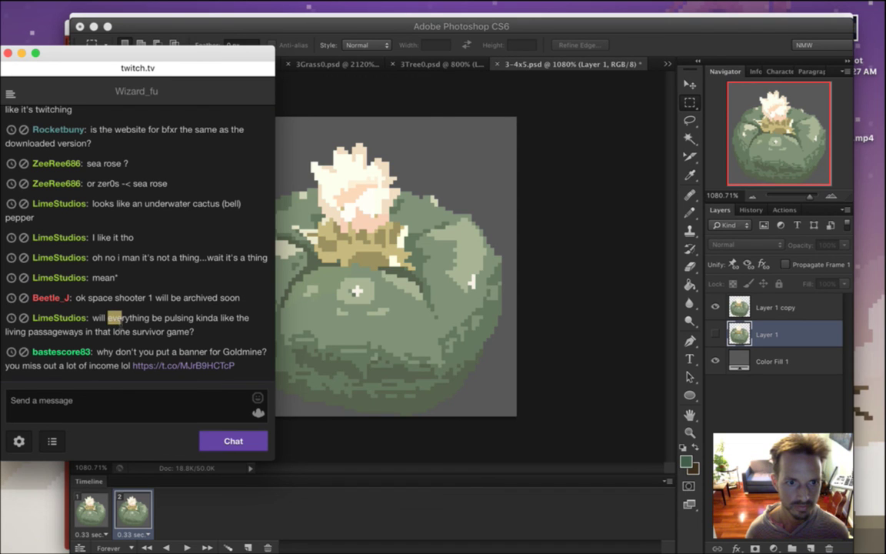
pyautogui.moveTo(139, 326); pyautogui.dragTo(157, 332)
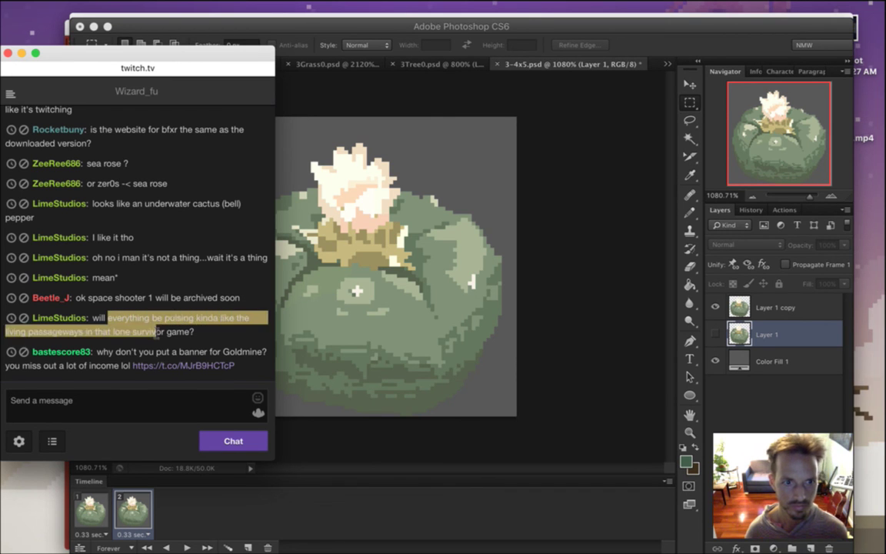
pyautogui.click(175, 342)
pyautogui.moveTo(21, 332); pyautogui.dragTo(158, 337)
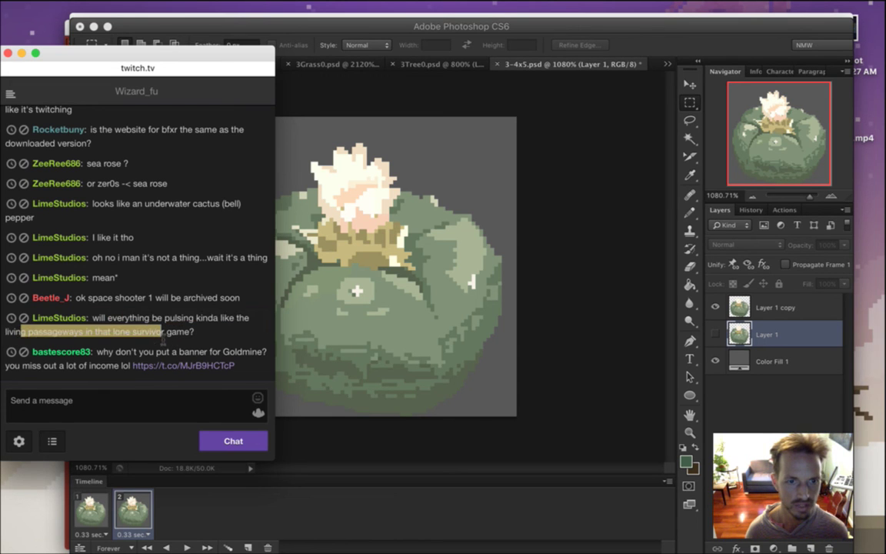
pyautogui.click(174, 340)
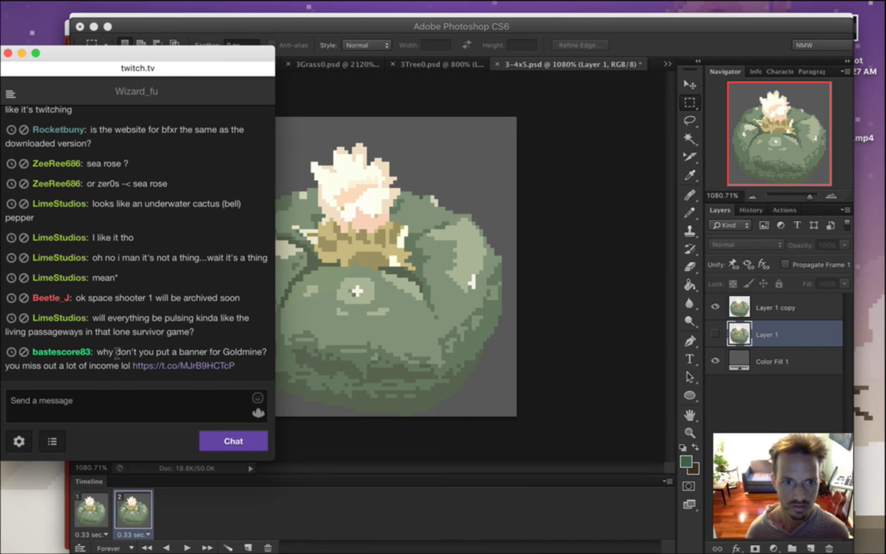
# Open the user card of the chatter who posted the Goldmine banner link and ban that account from the room
pyautogui.doubleClick(86, 354)
pyautogui.click(90, 354)
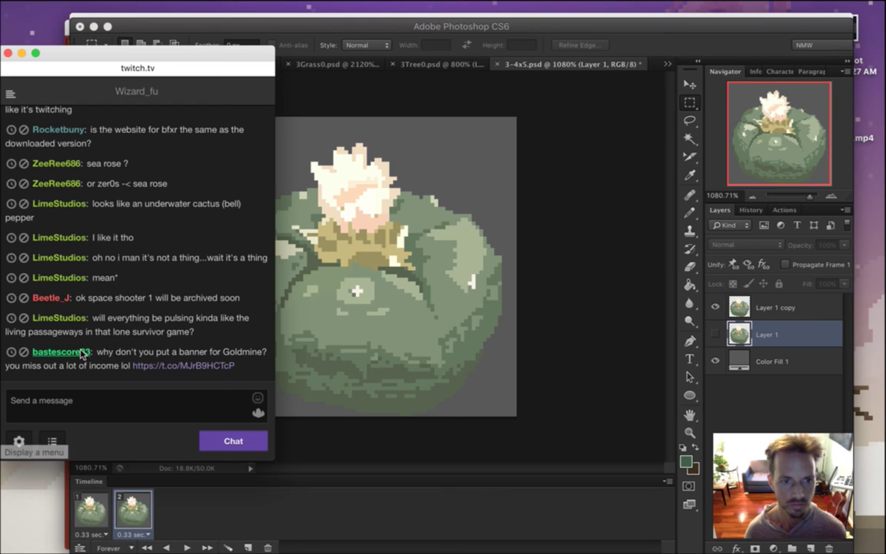
pyautogui.click(82, 353)
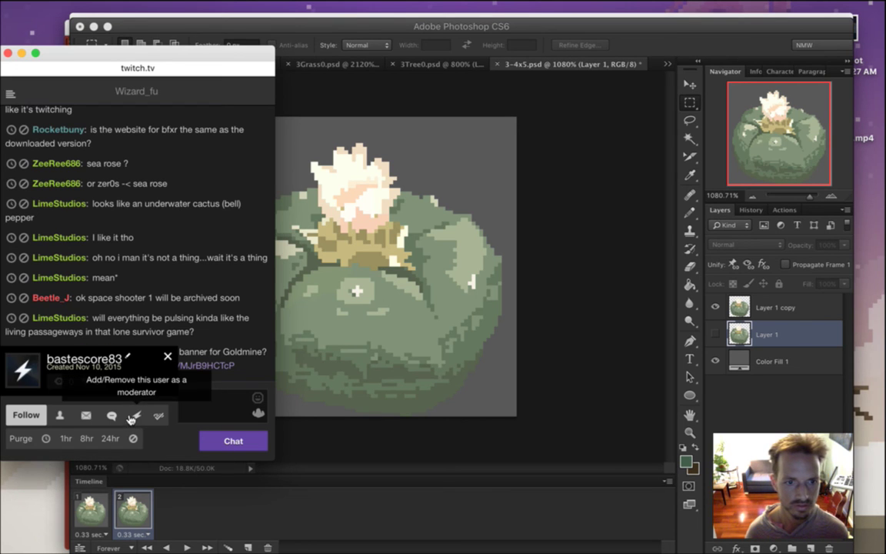
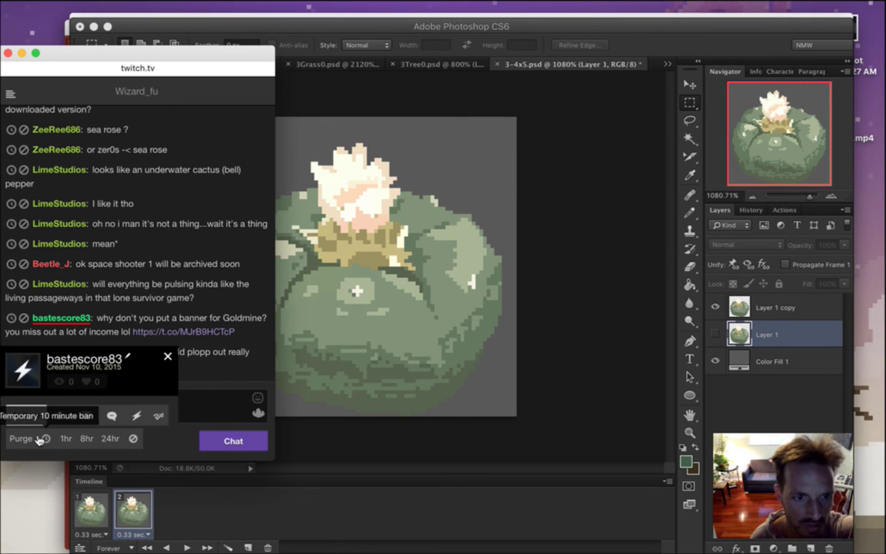
pyautogui.click(133, 440)
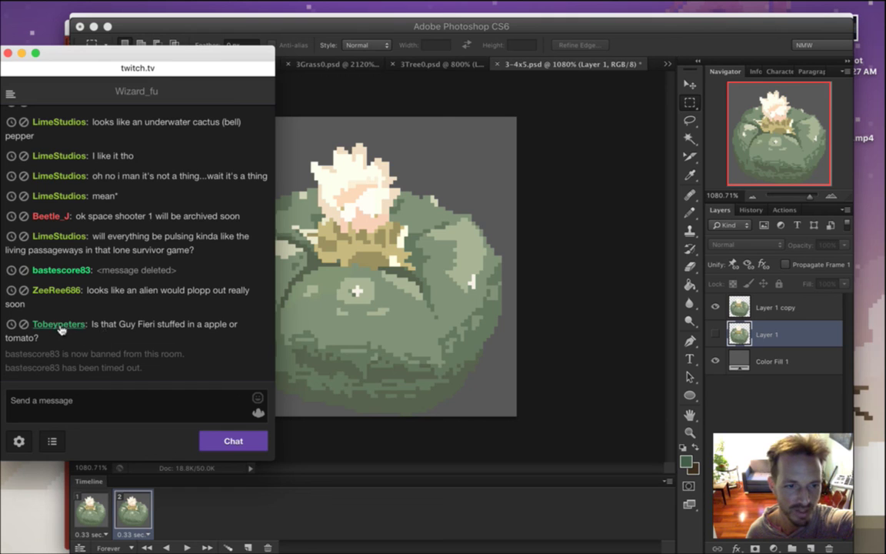
# Read the chat comments about Guy Fieri stuffed in an apple and an alien plopping out
pyautogui.moveTo(102, 325); pyautogui.dragTo(156, 326)
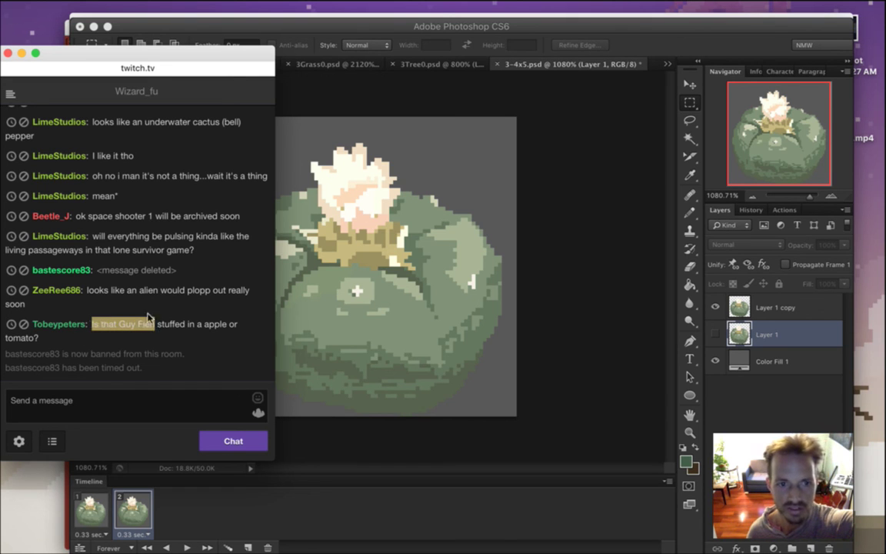
pyautogui.click(133, 307)
pyautogui.moveTo(104, 293); pyautogui.dragTo(218, 315)
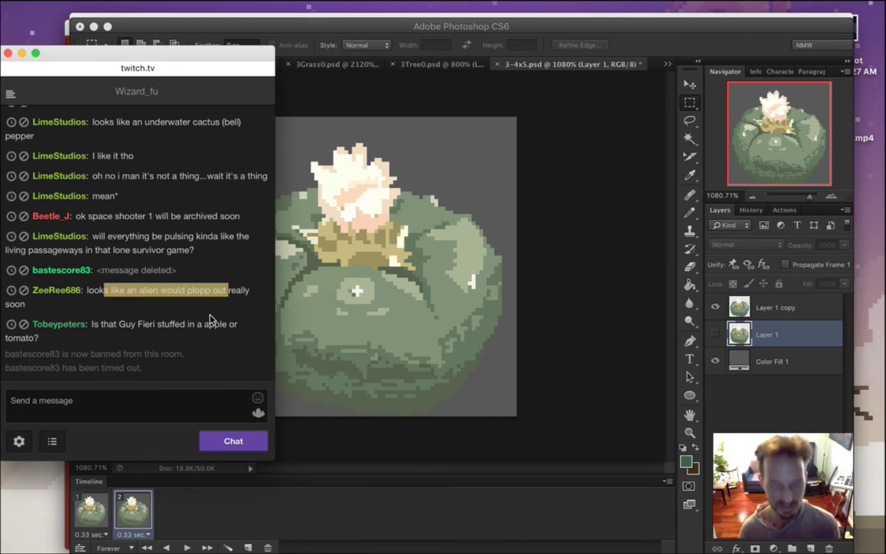
# Search the web for guy fieri in a new browser window, look over the results and hide the browser
pyautogui.press('super+n')
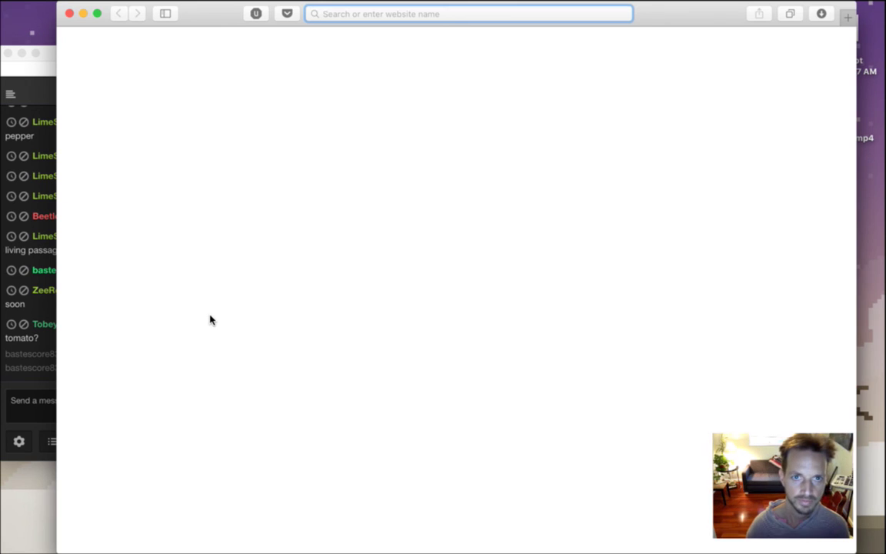
pyautogui.write('guy fie')
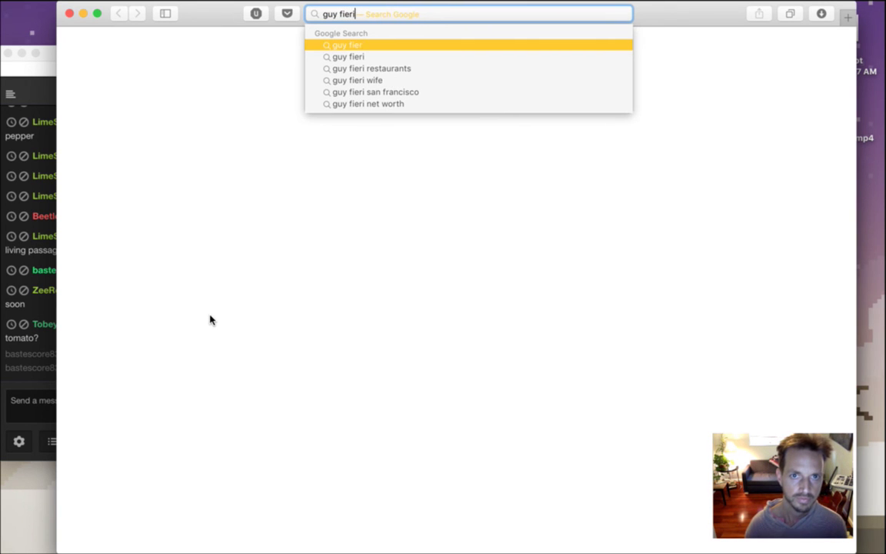
pyautogui.write('ri')
pyautogui.press('Return')
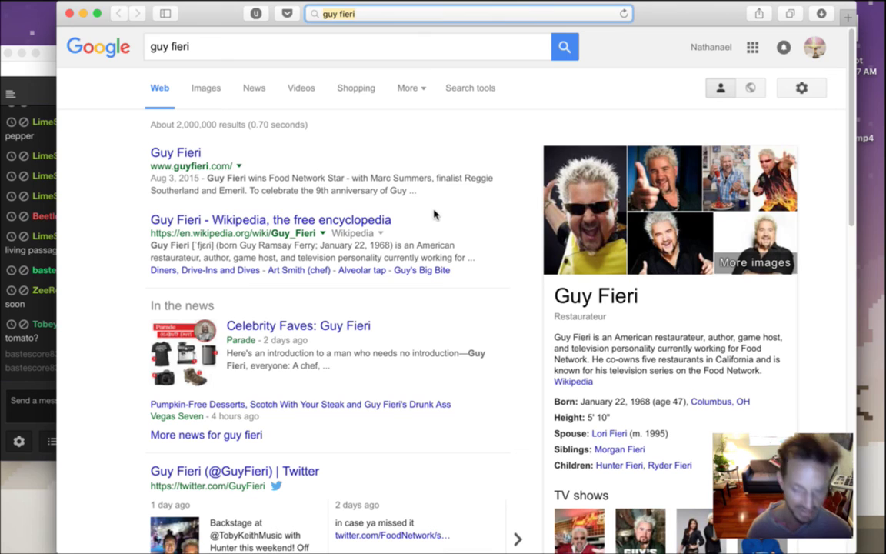
pyautogui.press('super+h')
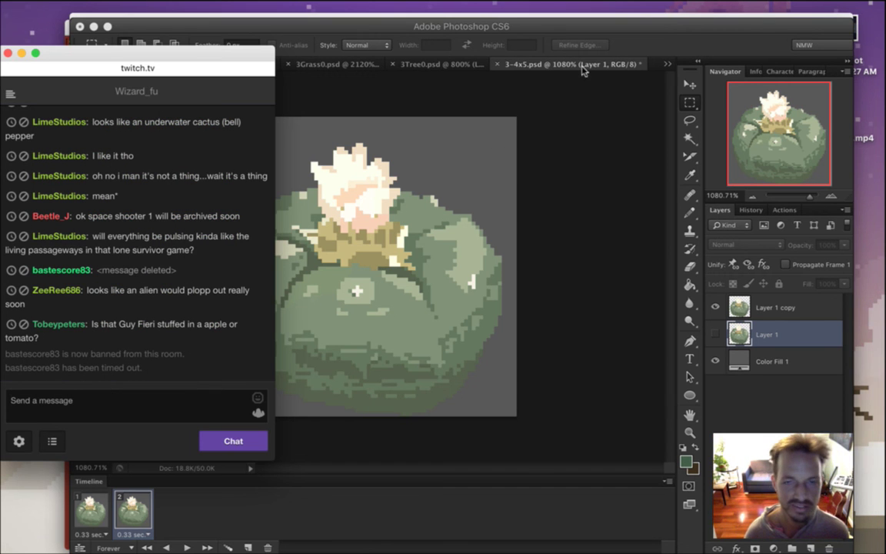
# Return to Photoshop and preview the cactus animation from the first frame
pyautogui.click(679, 44)
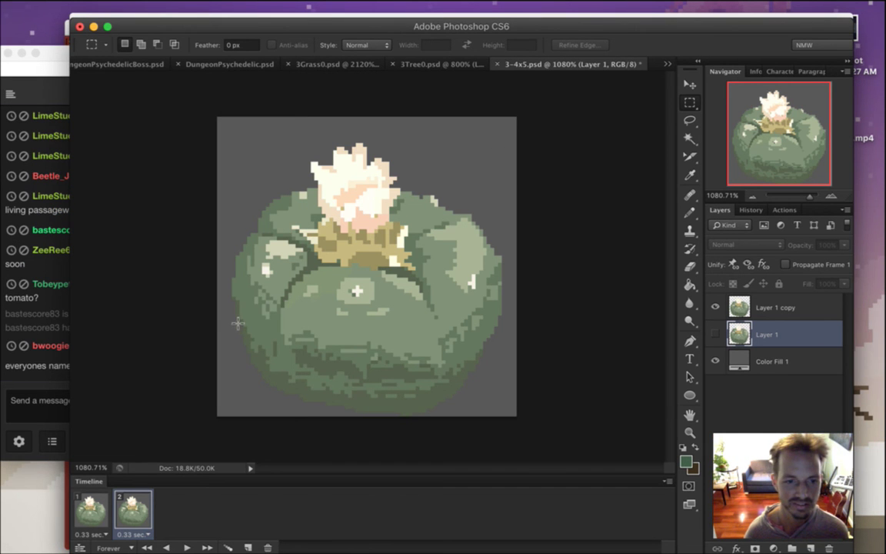
pyautogui.click(90, 510)
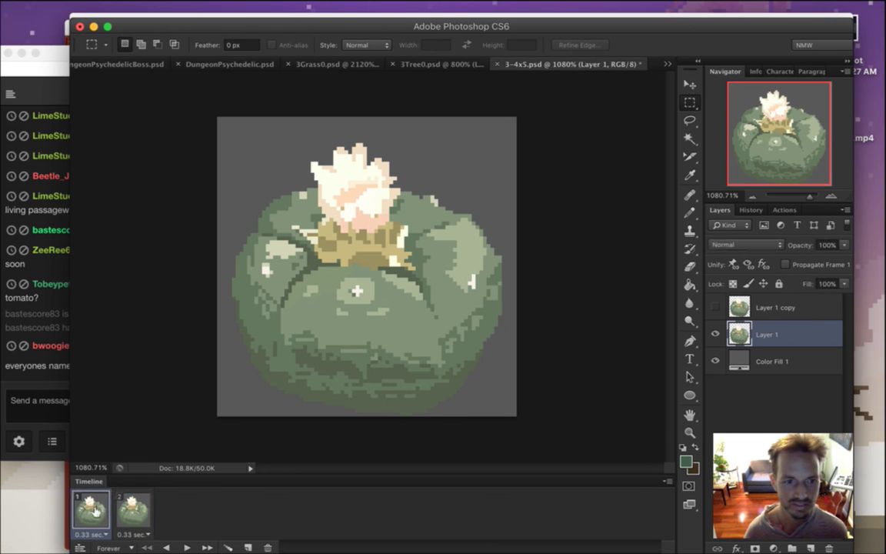
pyautogui.click(190, 545)
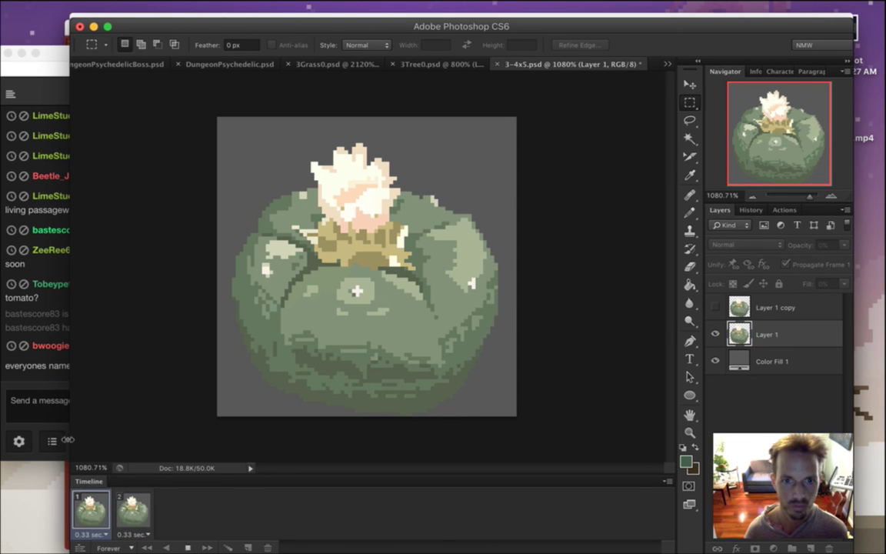
pyautogui.click(187, 547)
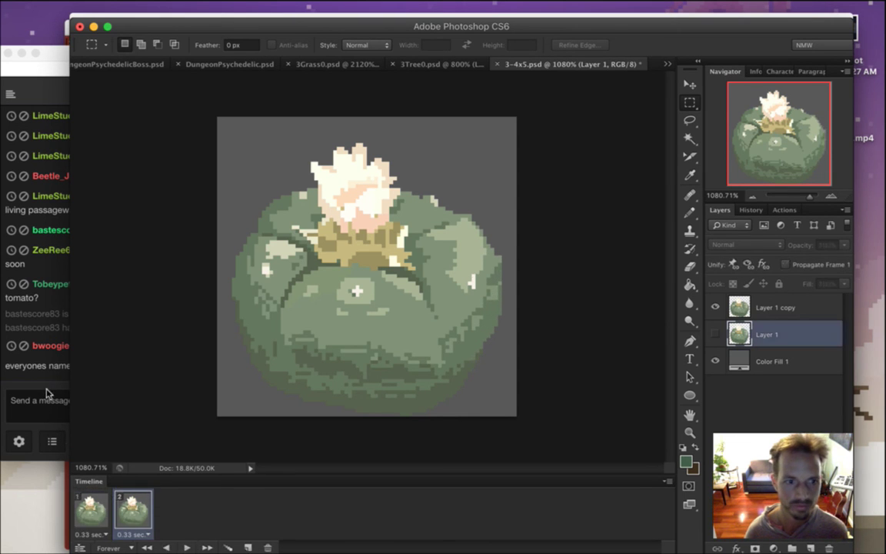
# Switch to the Twitch chat and read the messages about the annoying name icons and what the banned account did
pyautogui.click(60, 388)
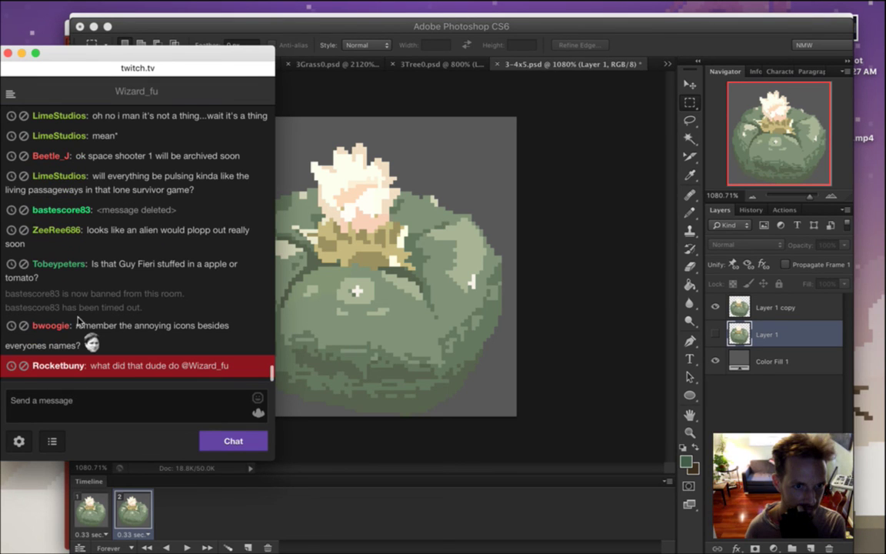
pyautogui.moveTo(77, 327); pyautogui.dragTo(118, 353)
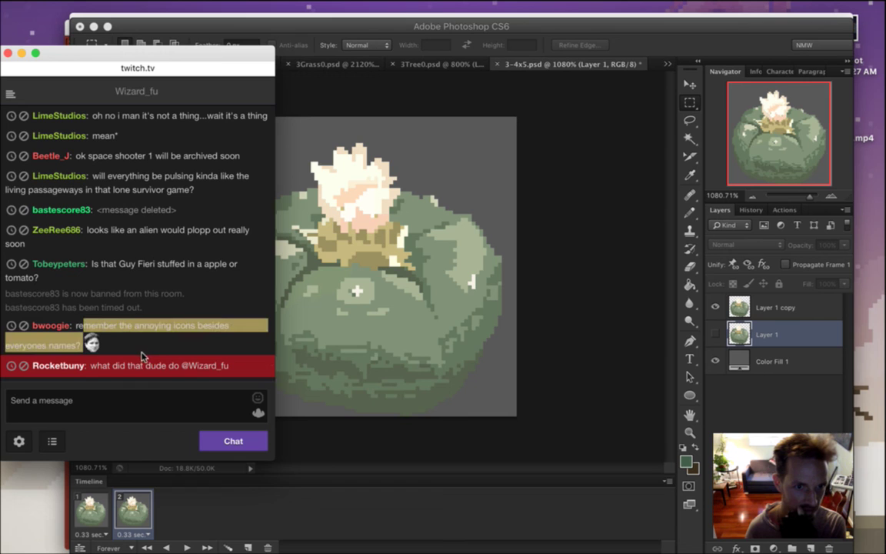
pyautogui.click(128, 316)
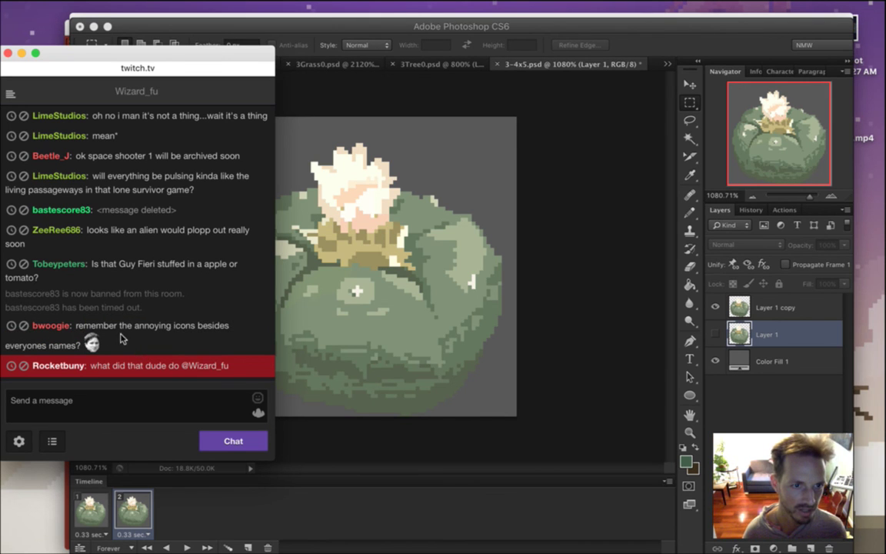
pyautogui.moveTo(110, 326); pyautogui.dragTo(170, 374)
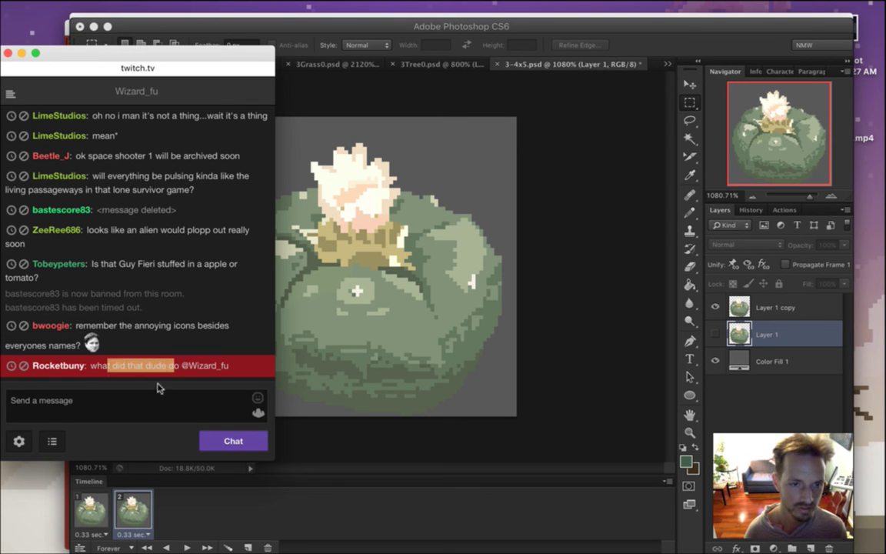
pyautogui.click(143, 361)
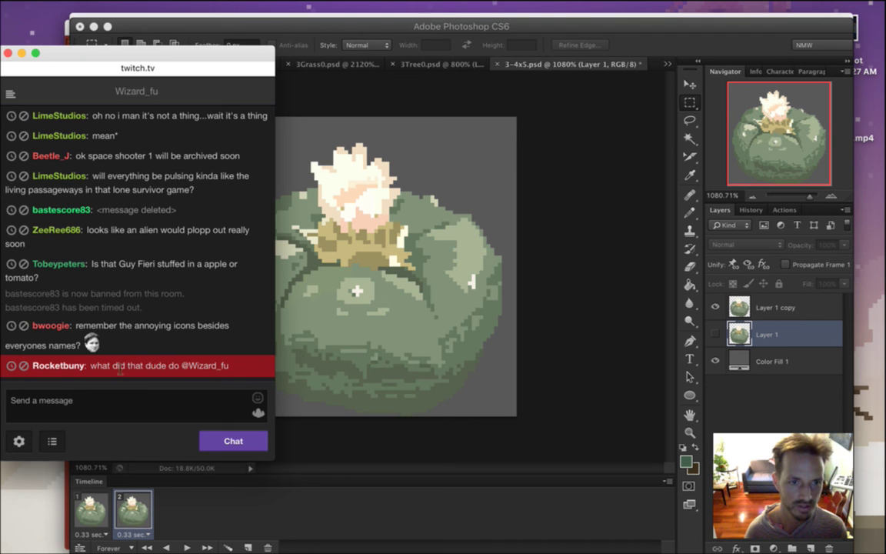
pyautogui.moveTo(145, 368); pyautogui.dragTo(105, 367)
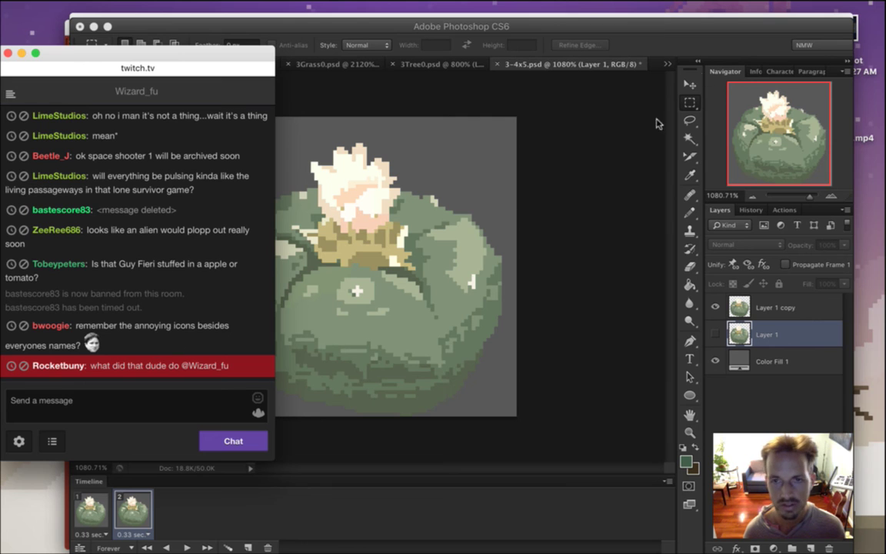
# Switch back to Photoshop and save 3-4x5.psd
pyautogui.click(678, 59)
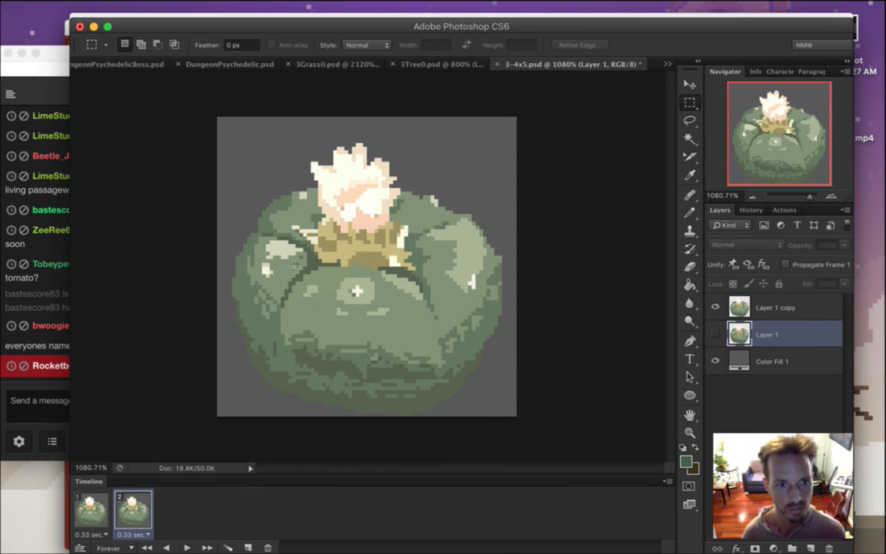
pyautogui.press('super+s')
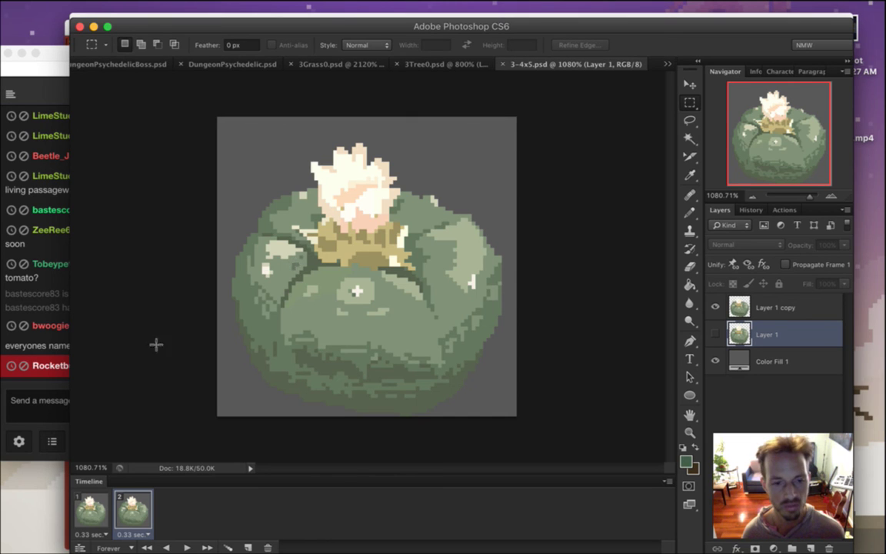
pyautogui.click(102, 496)
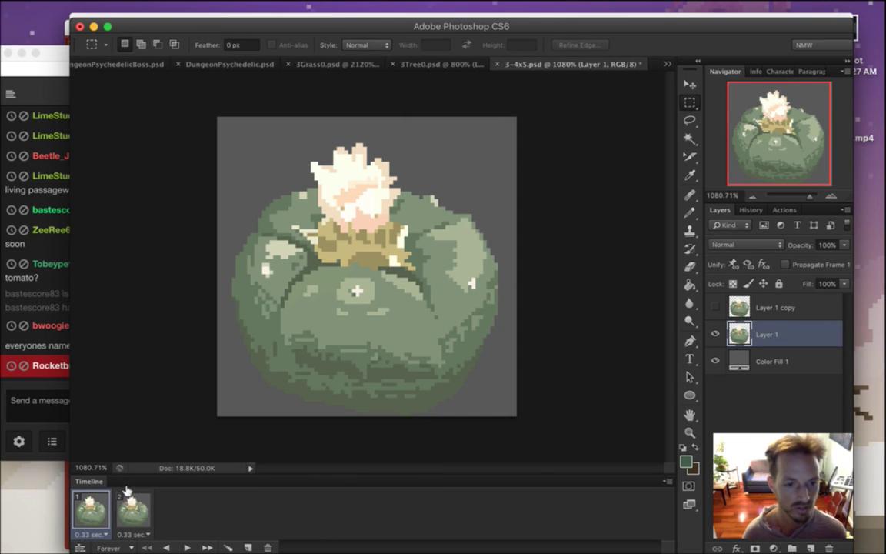
pyautogui.click(139, 509)
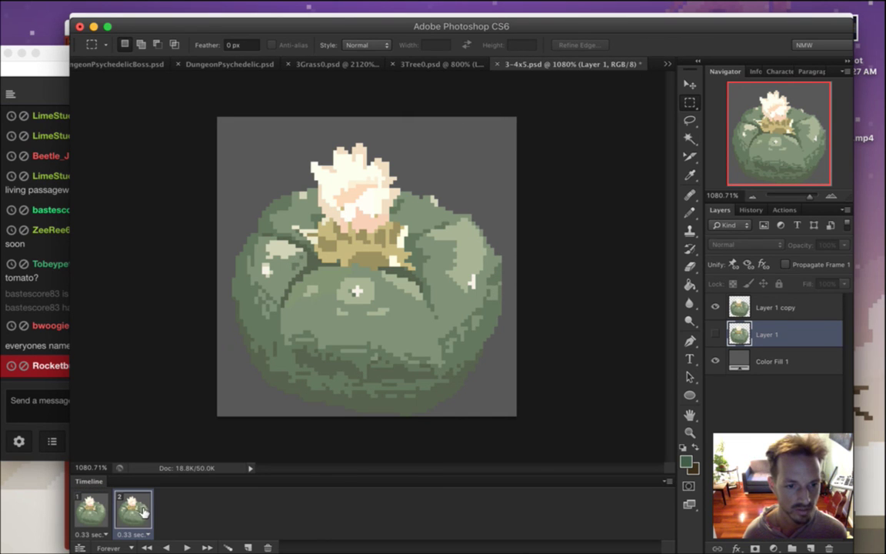
pyautogui.click(248, 545)
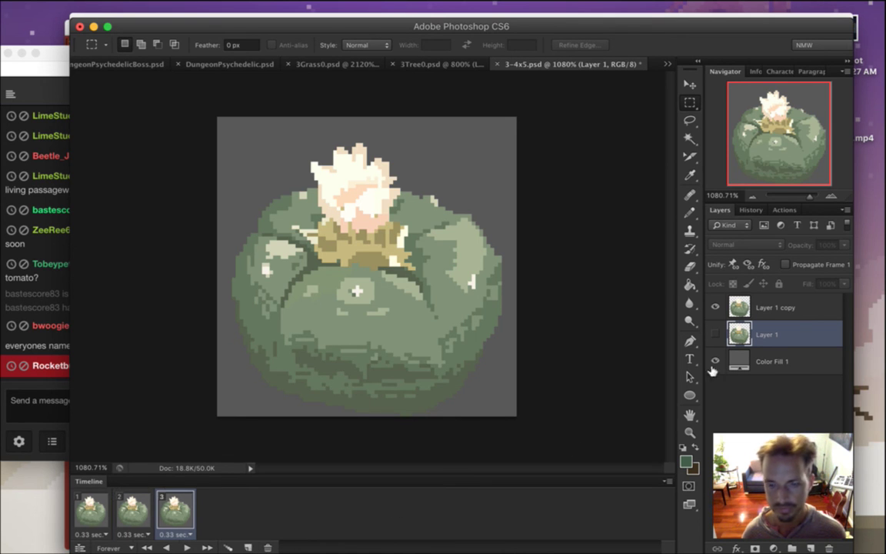
pyautogui.click(266, 547)
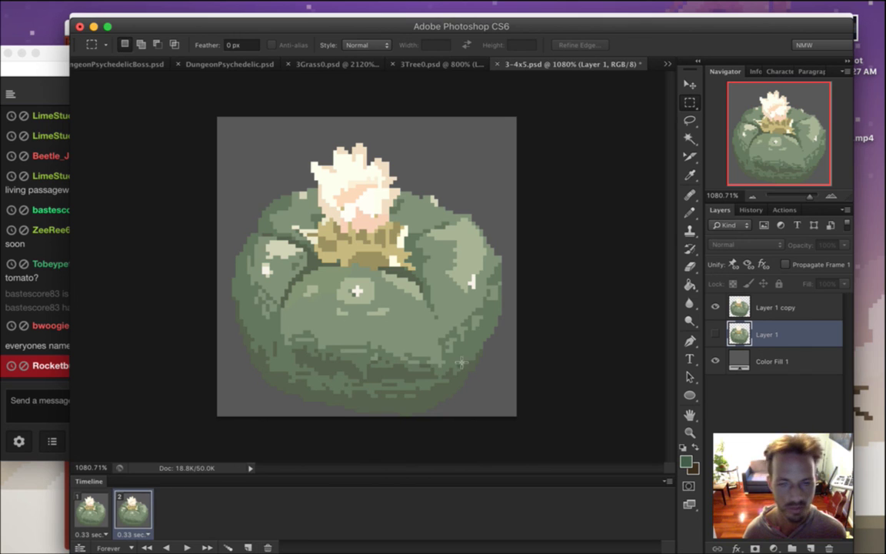
# Make a freehand lasso selection around the cactus's left lobe on Layer 1 copy in frame 2
pyautogui.hotkey('alt', ']')
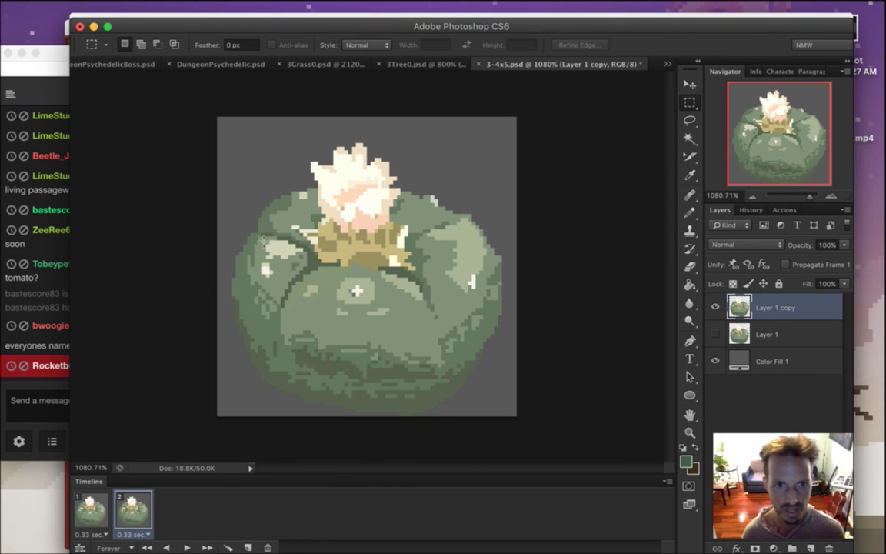
pyautogui.click(690, 119)
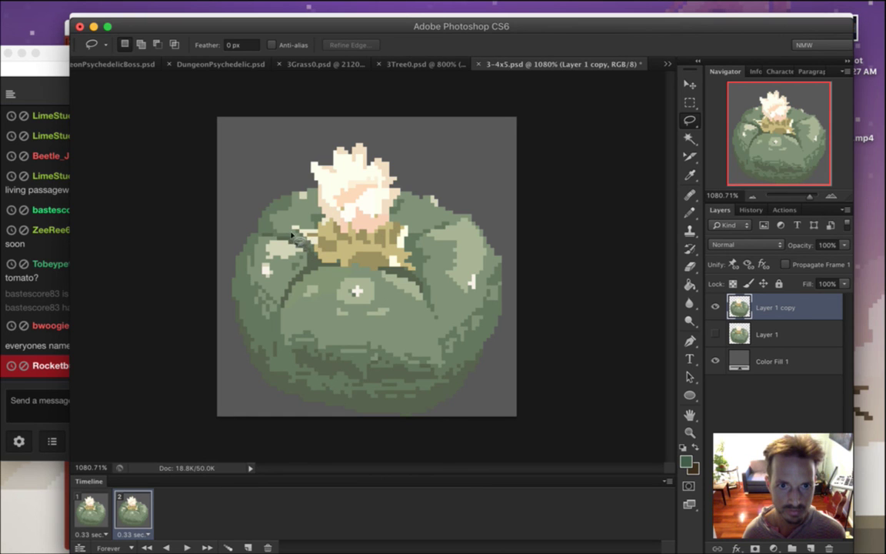
pyautogui.moveTo(280, 230)
pyautogui.mouseDown()
pyautogui.moveTo(237, 223)
pyautogui.moveTo(214, 258)
pyautogui.moveTo(209, 307)
pyautogui.moveTo(234, 372)
pyautogui.moveTo(260, 374)
pyautogui.moveTo(277, 351)
pyautogui.moveTo(284, 290)
pyautogui.moveTo(311, 243)
pyautogui.mouseUp()
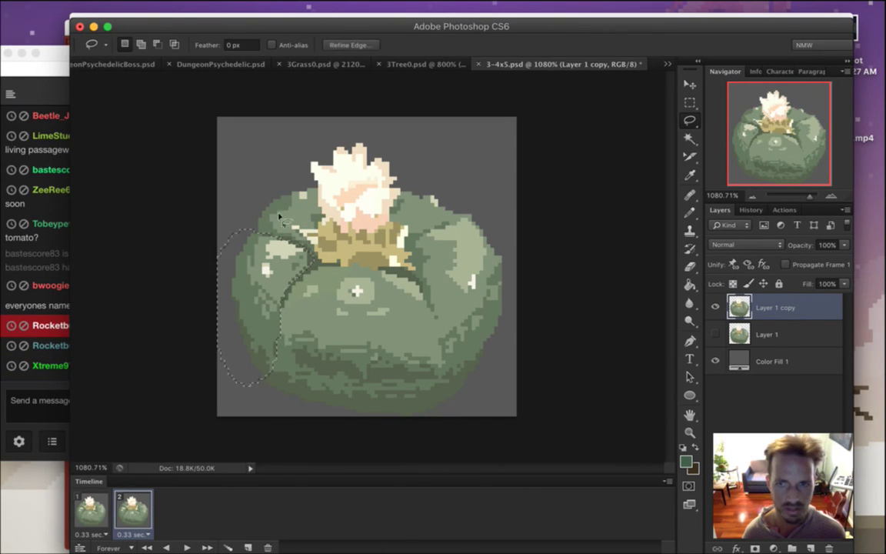
# Warp the selected left lobe so its outer edge bulges outward, apply the transformation and clear the selection
pyautogui.press('v')
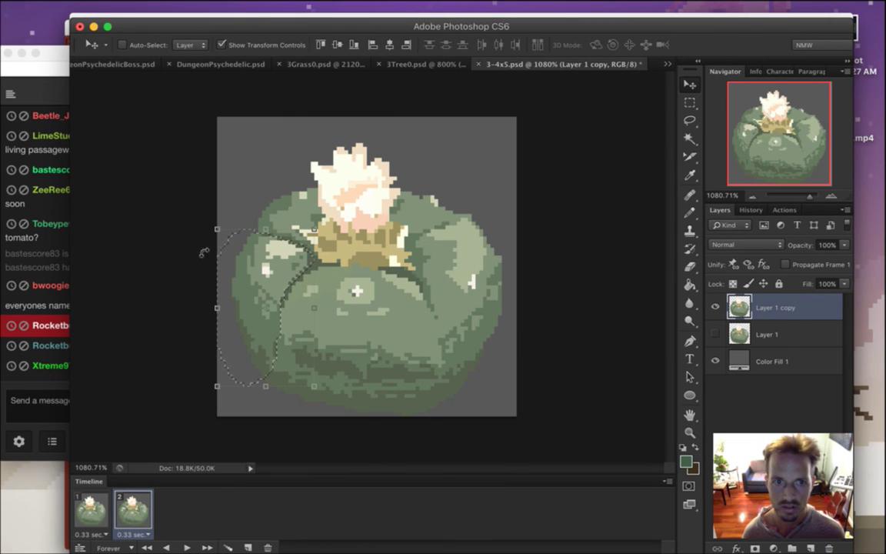
pyautogui.press('super+t')
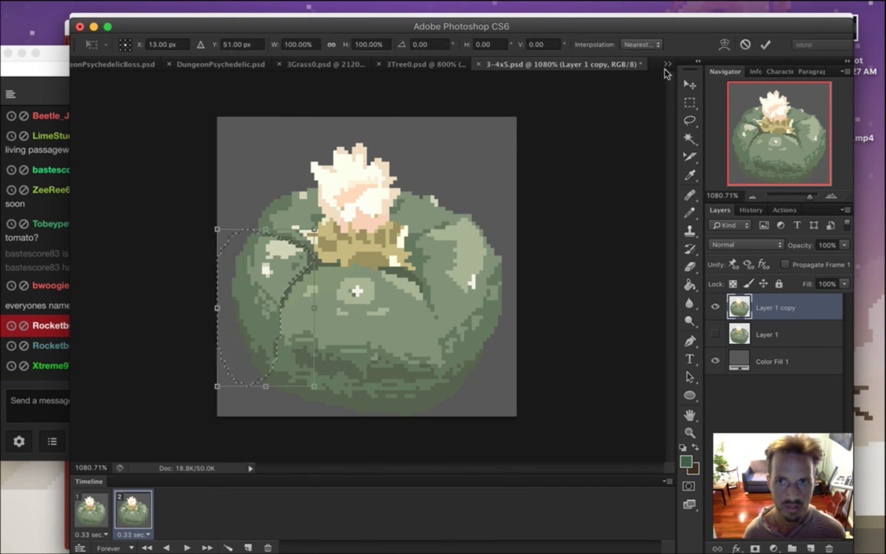
pyautogui.click(724, 44)
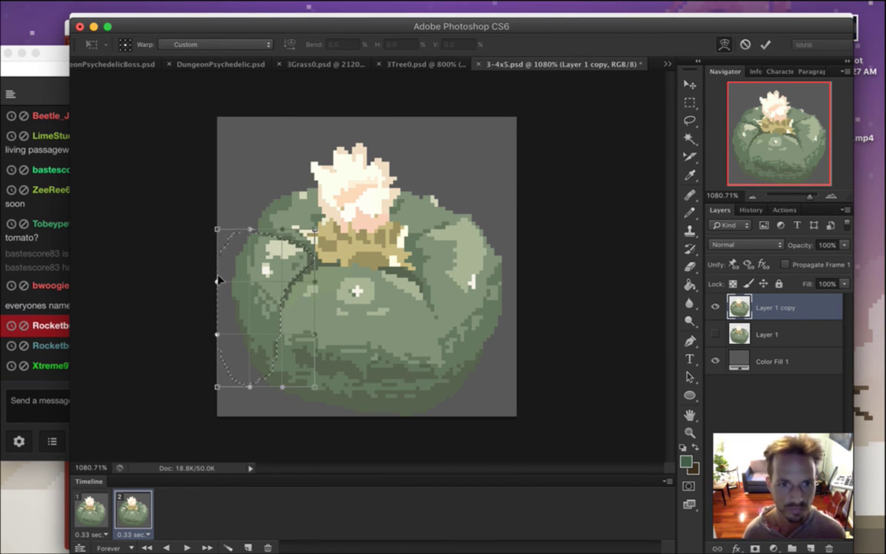
pyautogui.moveTo(217, 283); pyautogui.dragTo(202, 277)
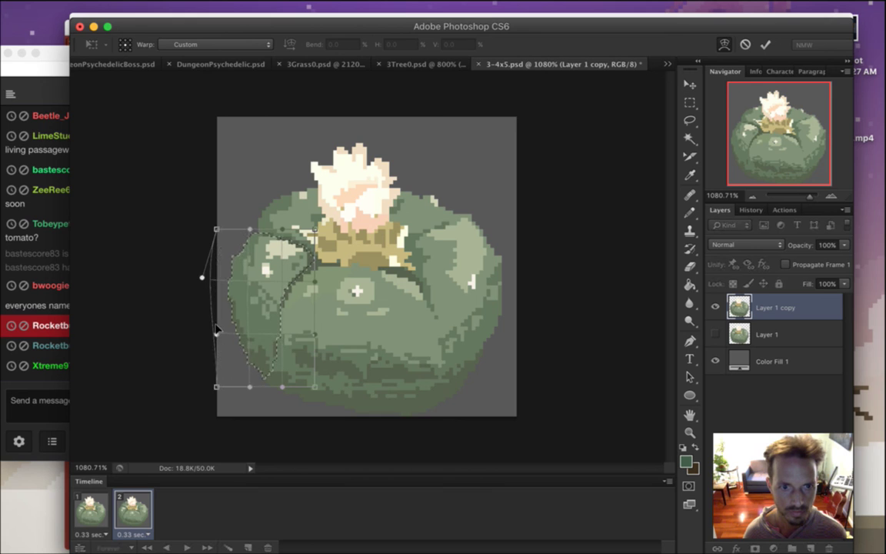
pyautogui.moveTo(215, 330); pyautogui.dragTo(198, 350)
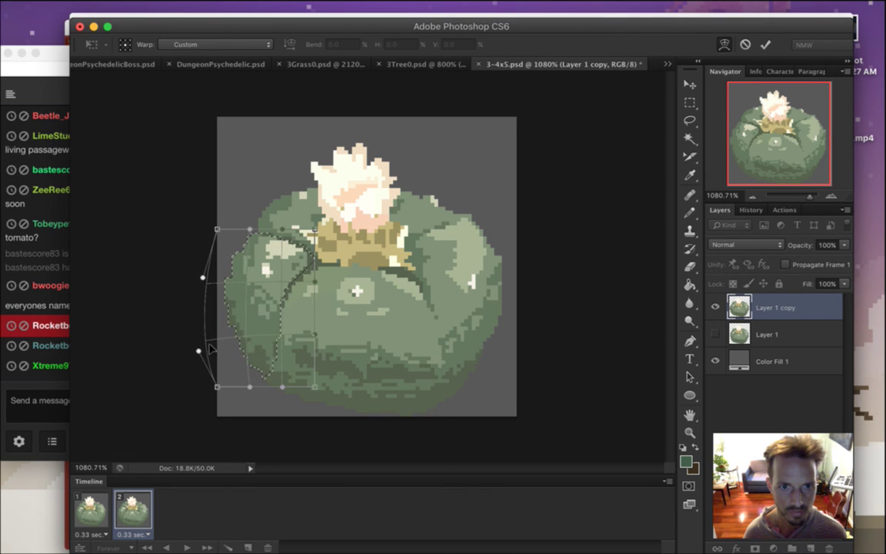
pyautogui.press('Return')
pyautogui.press('super+d')
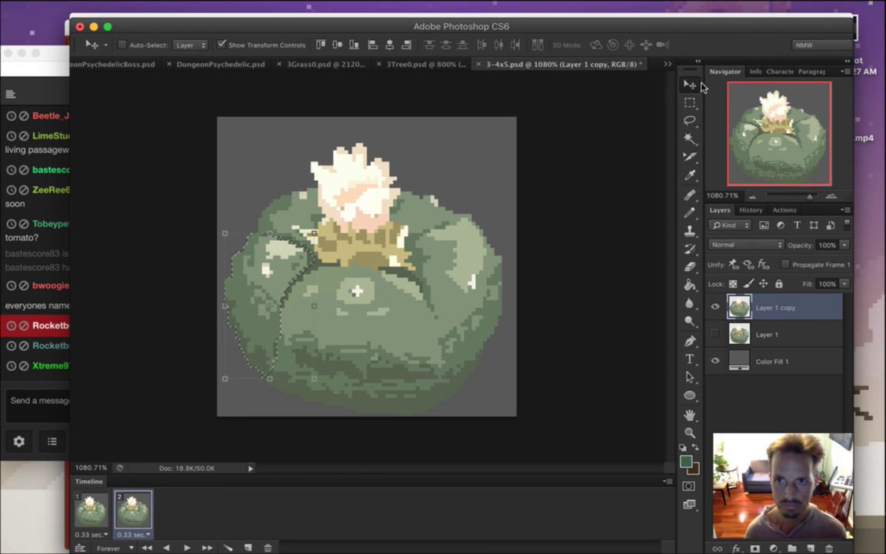
# Switch to the Twitch chat and read the newest messages, including the "Who?" question
pyautogui.click(48, 391)
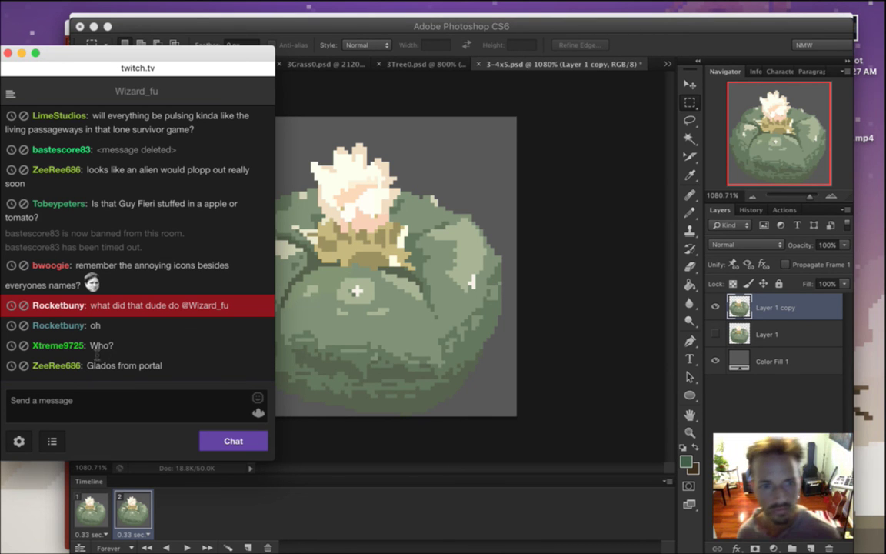
pyautogui.moveTo(91, 346); pyautogui.dragTo(120, 346)
# Return to Photoshop and play the animation from frame 1 to check the warped left lobe
pyautogui.click(626, 51)
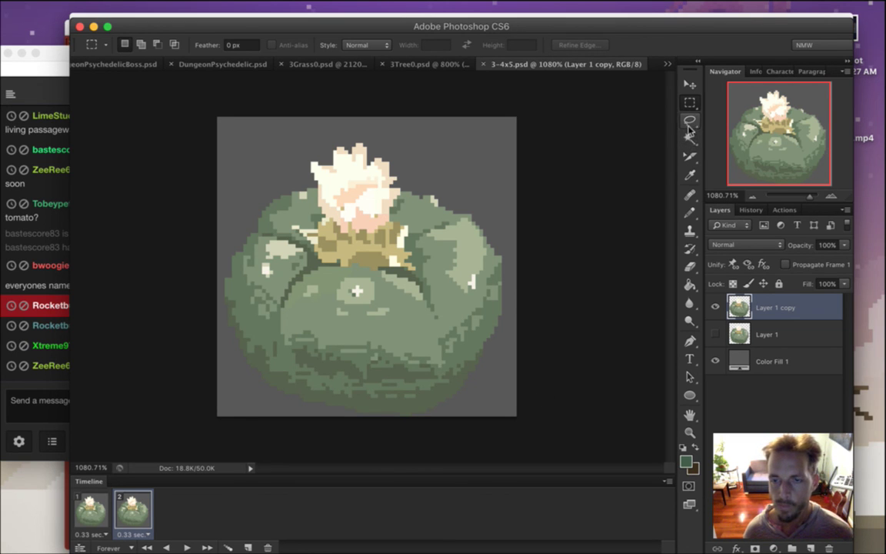
pyautogui.click(90, 512)
pyautogui.click(186, 547)
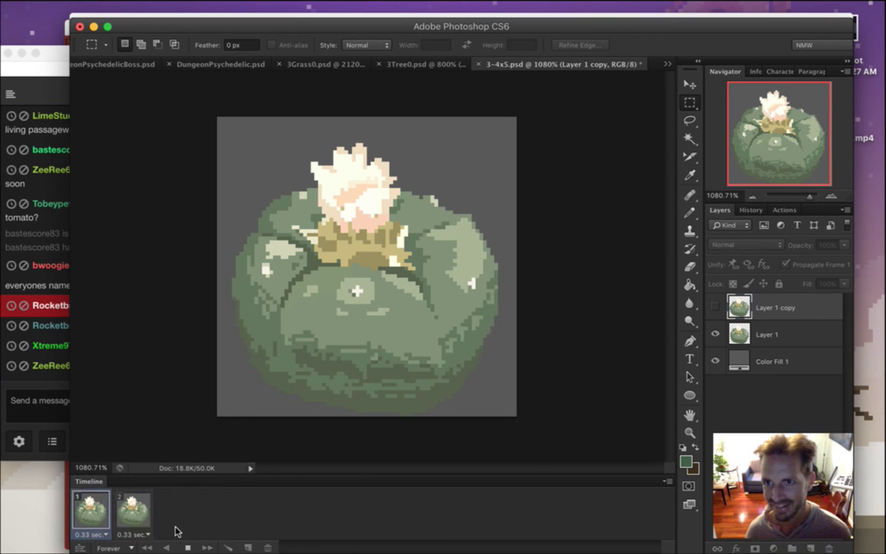
pyautogui.click(187, 547)
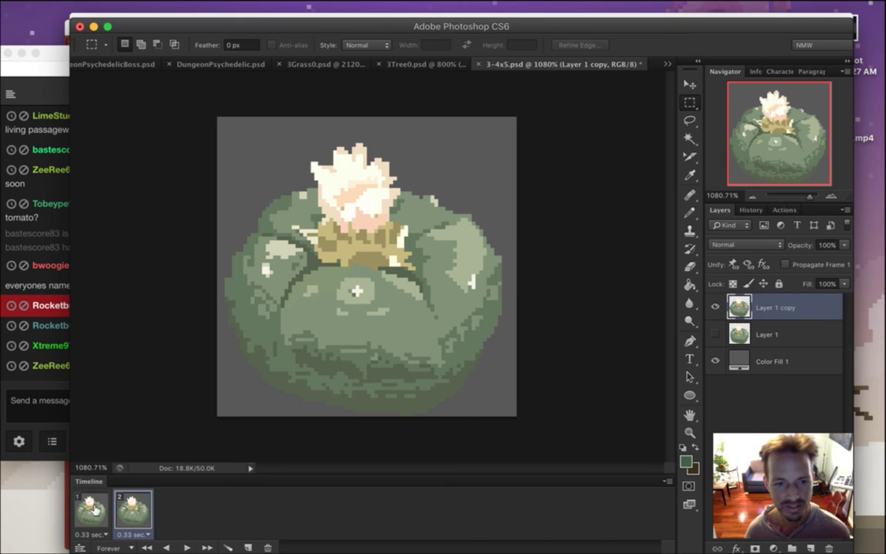
# Select both animation frames and set their delay to 0.5 seconds
pyautogui.click(93, 508)
pyautogui.click(142, 534)
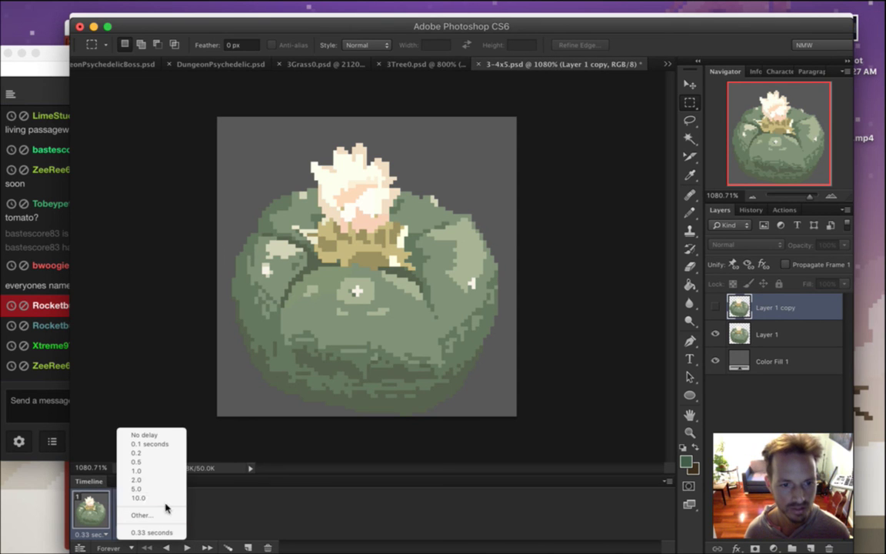
pyautogui.click(159, 463)
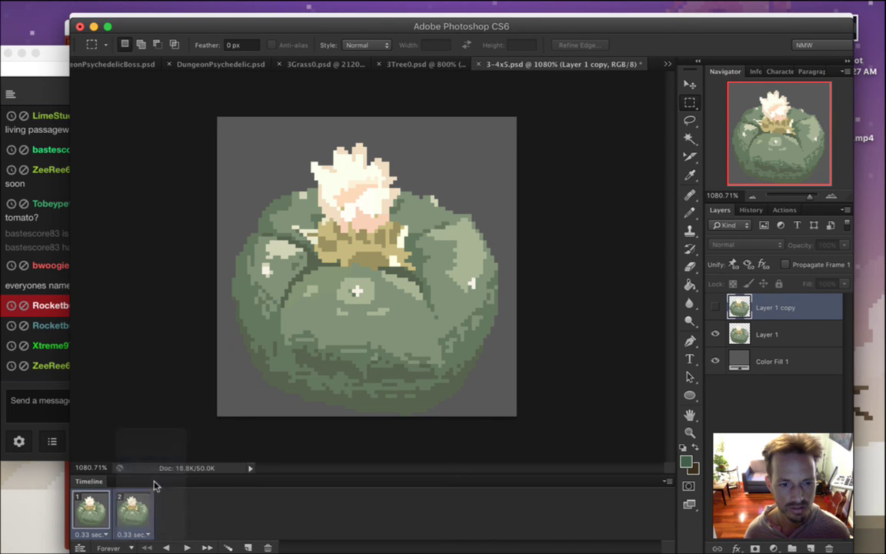
# Play the two-frame animation to check its timing, and stop the playback
pyautogui.click(188, 546)
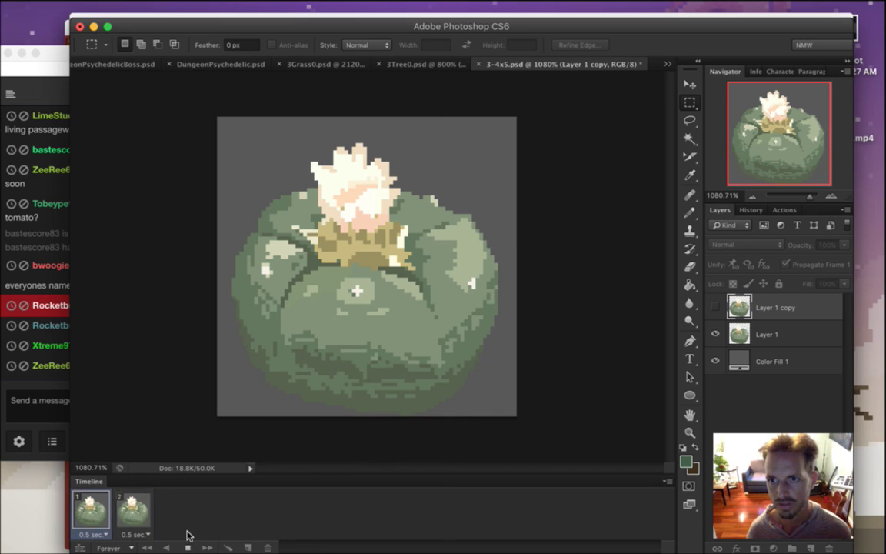
pyautogui.click(187, 547)
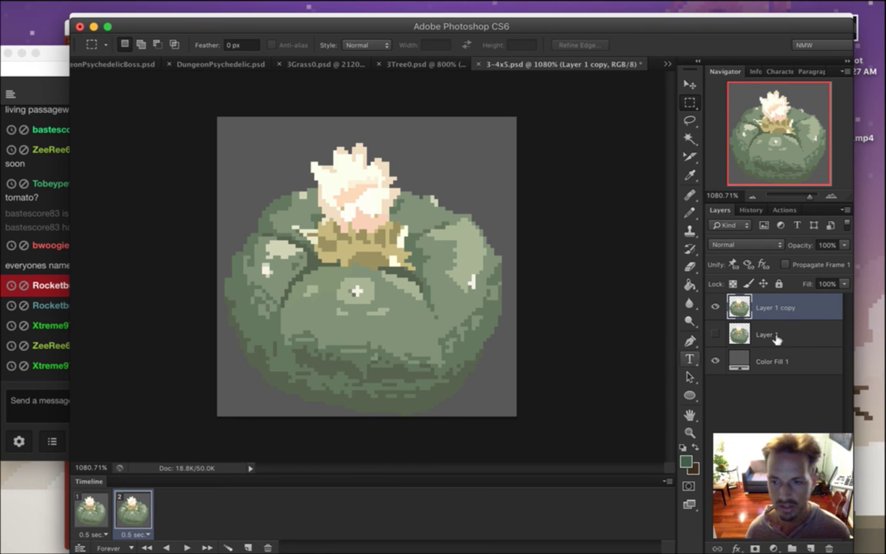
# Lasso the cactus's front lobe on Layer 1 copy in frame 2 and trim the selection's uneven edges
pyautogui.click(689, 119)
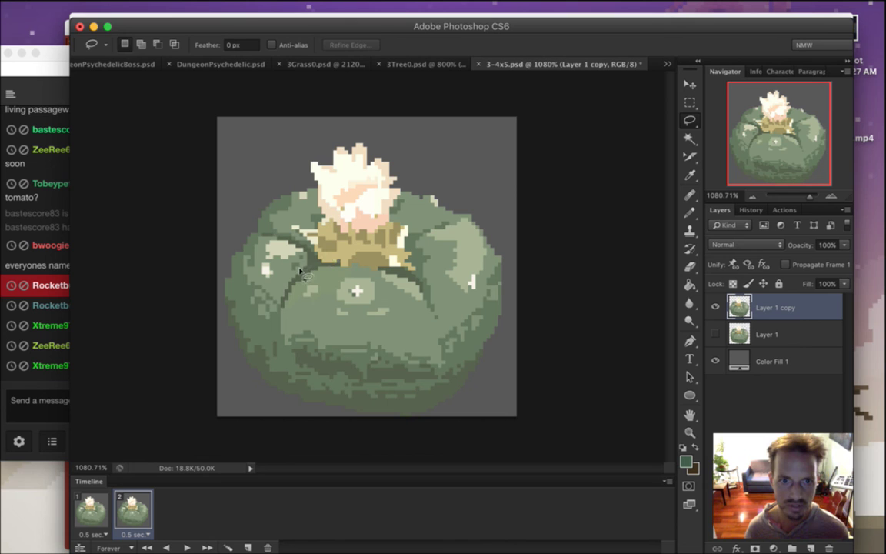
pyautogui.moveTo(275, 333)
pyautogui.mouseDown()
pyautogui.moveTo(281, 393)
pyautogui.moveTo(383, 423)
pyautogui.moveTo(448, 416)
pyautogui.moveTo(455, 407)
pyautogui.moveTo(436, 322)
pyautogui.mouseUp()
pyautogui.moveTo(424, 282); pyautogui.dragTo(401, 266)
pyautogui.moveTo(338, 260); pyautogui.dragTo(316, 263)
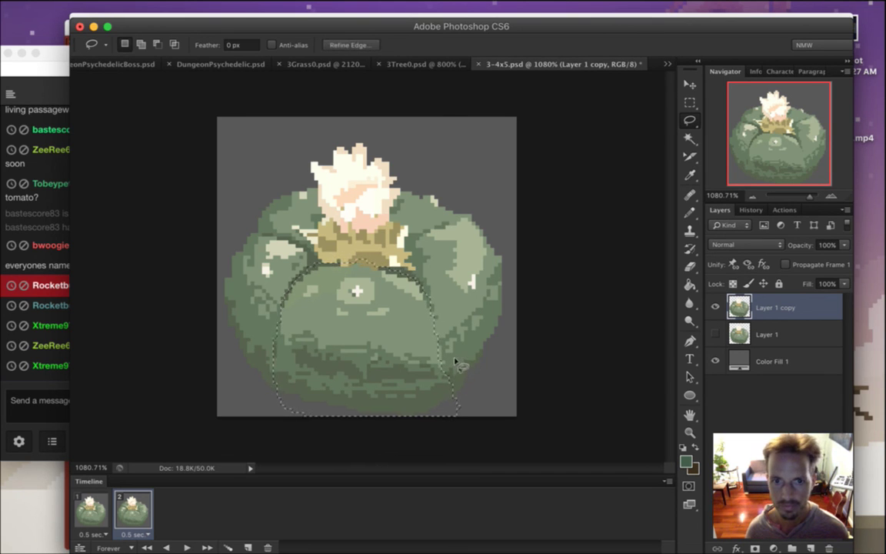
pyautogui.press('m')
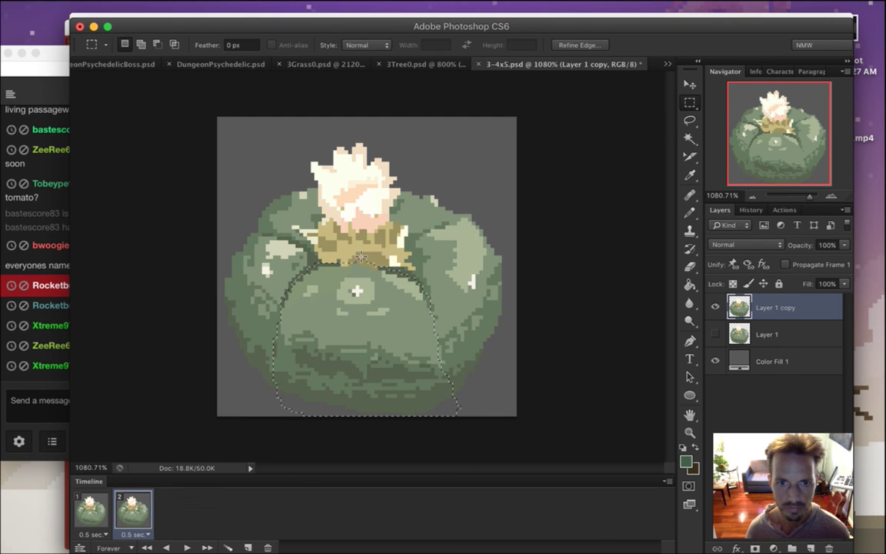
pyautogui.moveTo(377, 259); pyautogui.dragTo(382, 266)
pyautogui.moveTo(453, 376); pyautogui.dragTo(457, 420)
pyautogui.moveTo(527, 320); pyautogui.dragTo(453, 413)
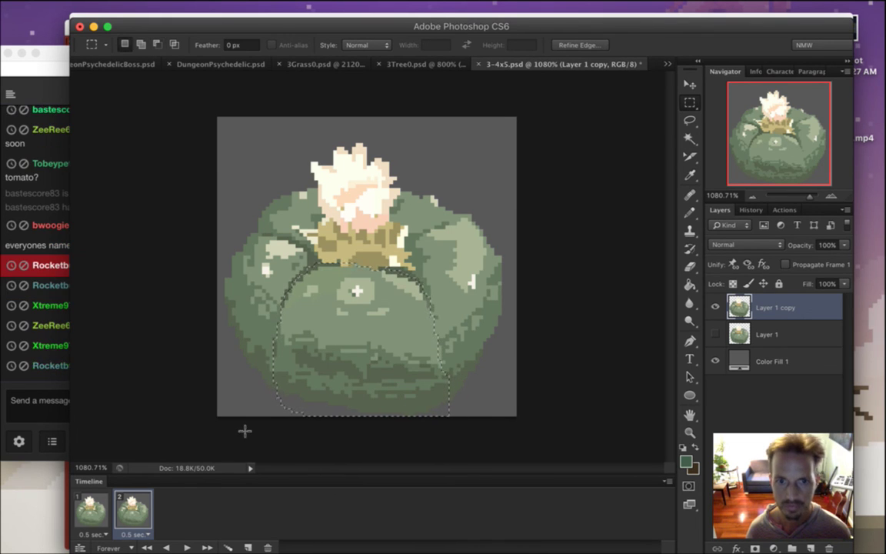
# Switch to the Twitch chat and read the newest messages, including the question about the bot that posts links
pyautogui.click(28, 396)
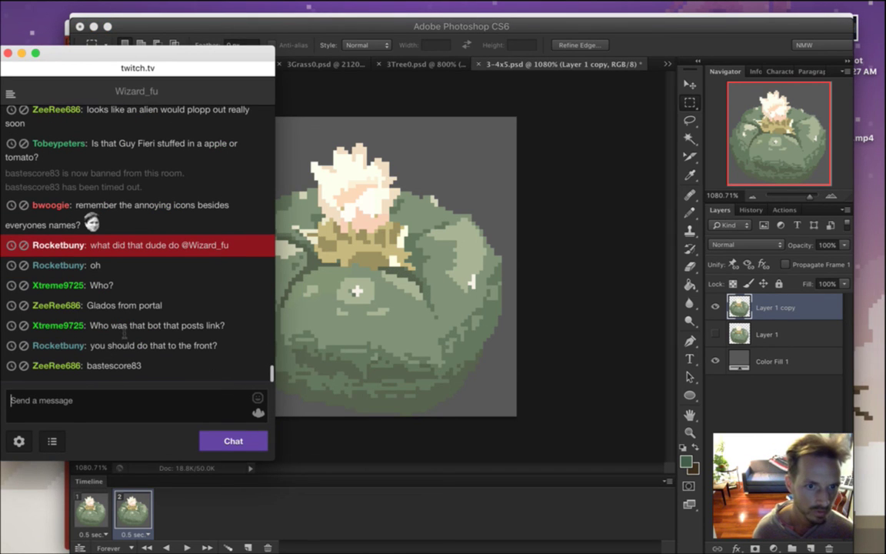
pyautogui.moveTo(106, 332); pyautogui.dragTo(170, 334)
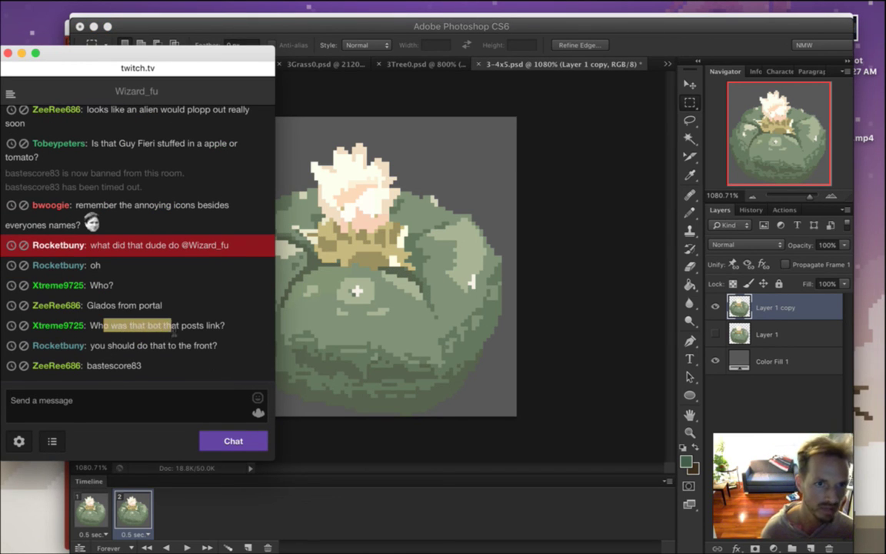
pyautogui.click(47, 177)
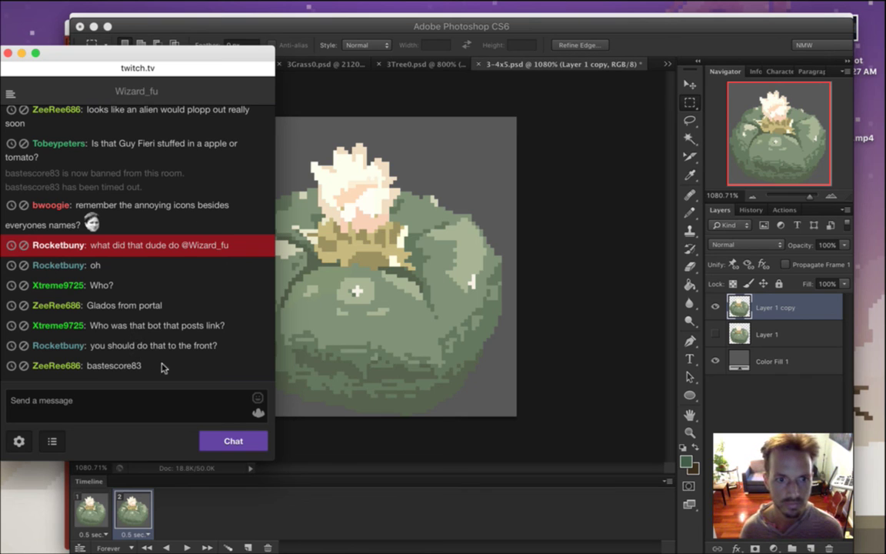
# Return to Photoshop, warp the selected front lobe so its highlight shifts down and its base bulges outward, apply it and deselect
pyautogui.click(621, 42)
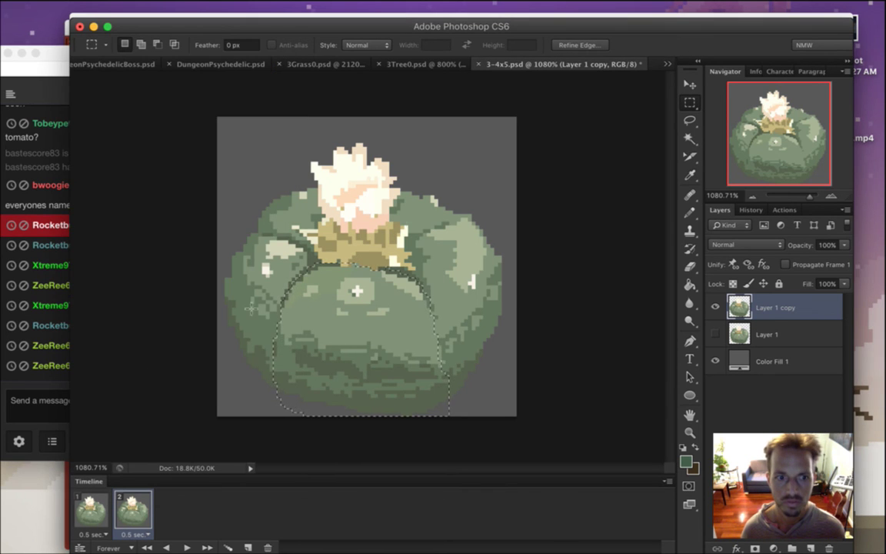
pyautogui.press('v')
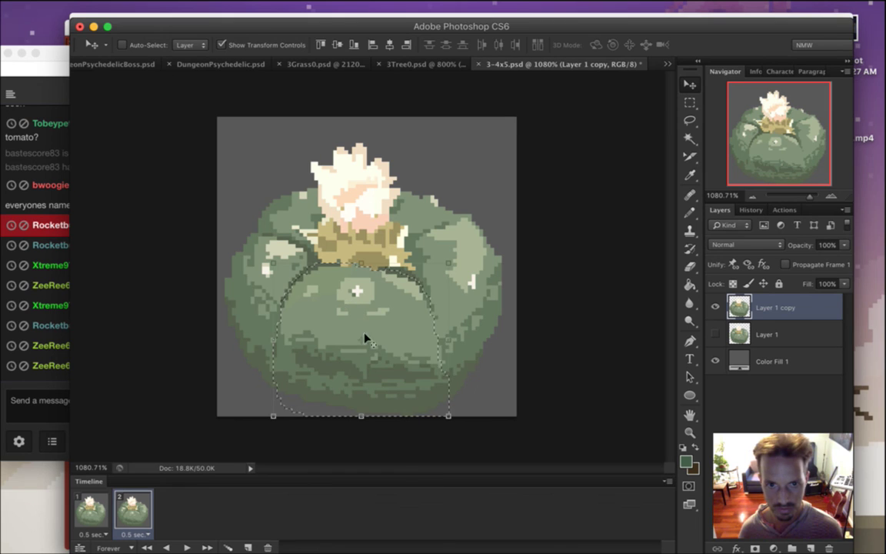
pyautogui.click(359, 416)
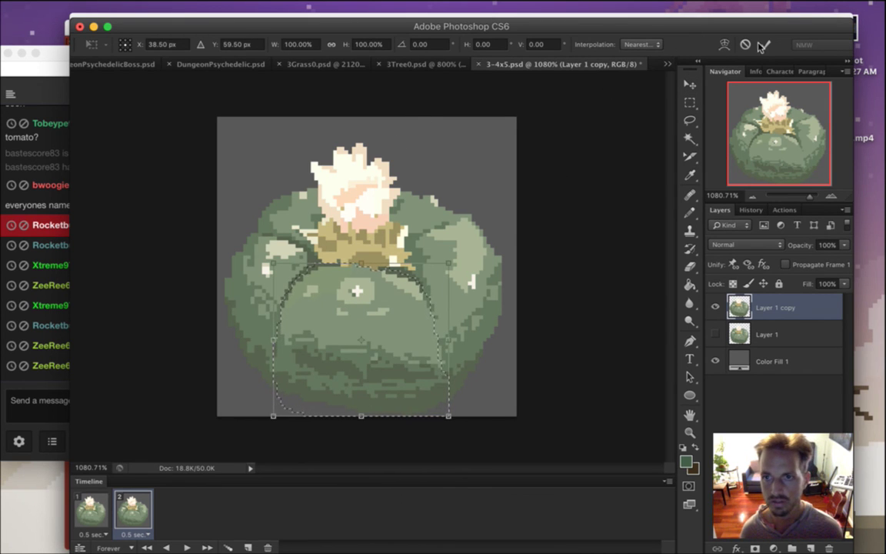
pyautogui.click(724, 44)
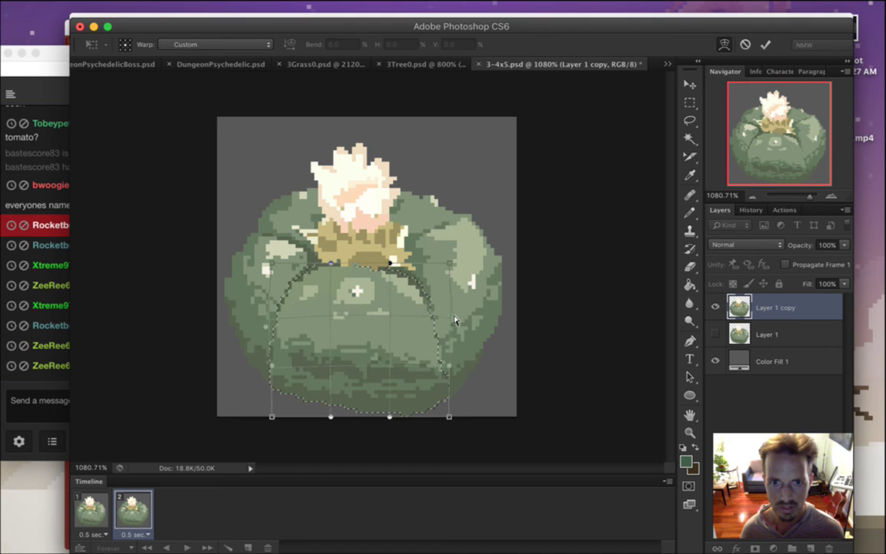
pyautogui.moveTo(391, 310); pyautogui.dragTo(390, 315)
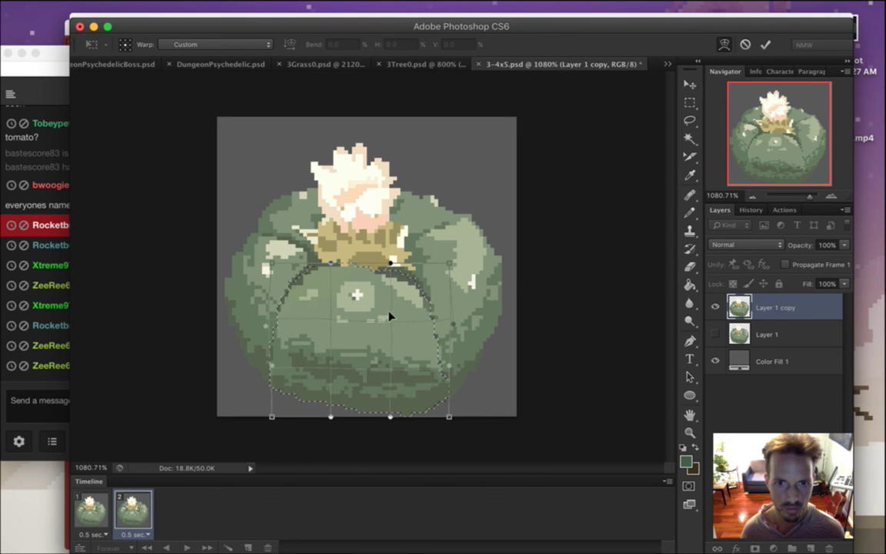
pyautogui.moveTo(333, 308); pyautogui.dragTo(328, 312)
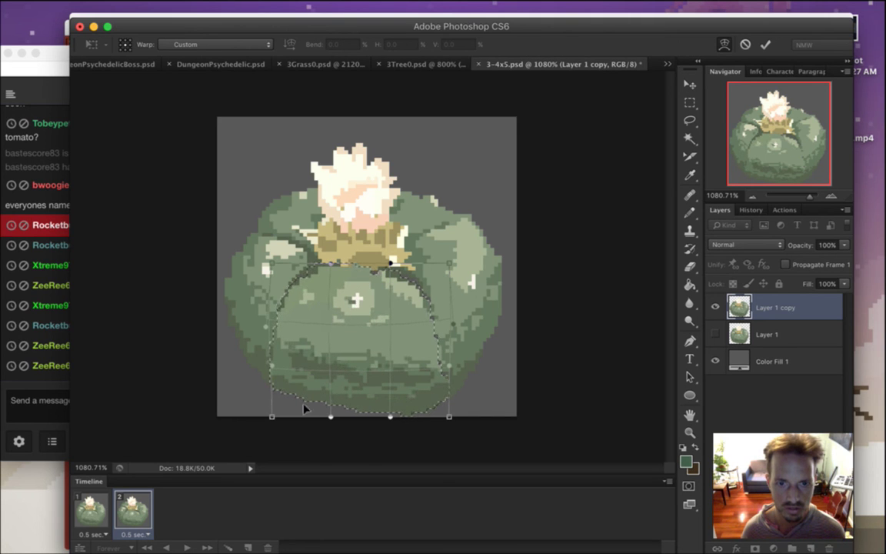
pyautogui.moveTo(330, 415); pyautogui.dragTo(313, 421)
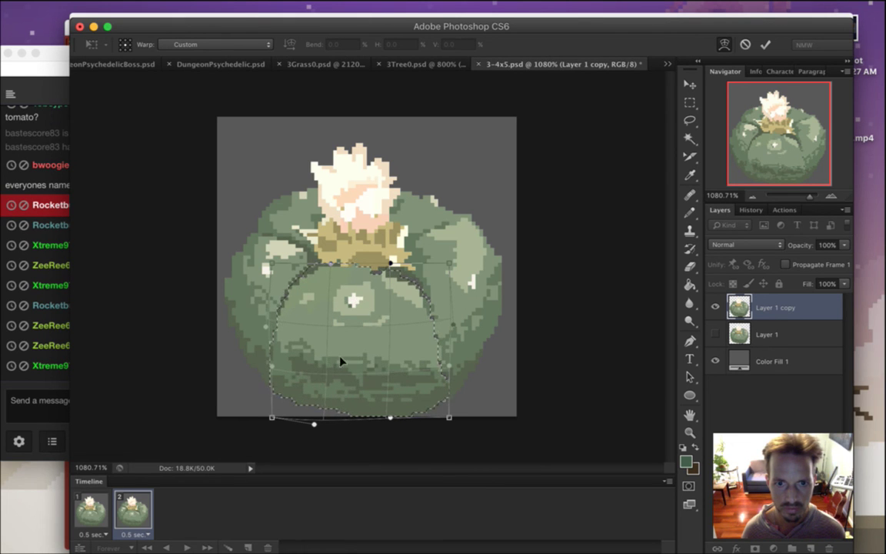
pyautogui.click(765, 44)
pyautogui.press('super+d')
# Touch up stray pixels around the warped front lobe with the Pencil, using greens sampled from the cactus
pyautogui.press('b')
pyautogui.keyDown('alt'); pyautogui.click(368, 285); pyautogui.keyUp('alt')
pyautogui.keyDown('alt'); pyautogui.click(364, 254); pyautogui.keyUp('alt')
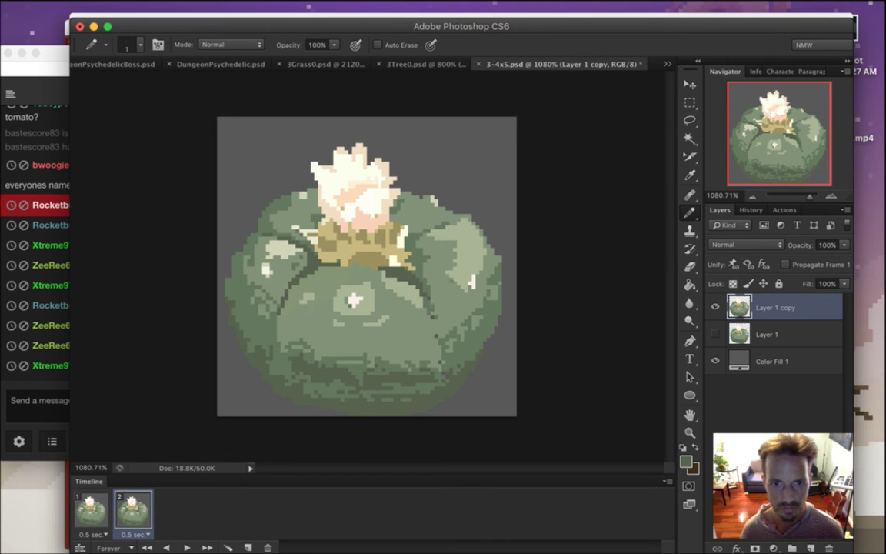
pyautogui.keyDown('alt'); pyautogui.click(389, 304); pyautogui.keyUp('alt')
pyautogui.press('alt')
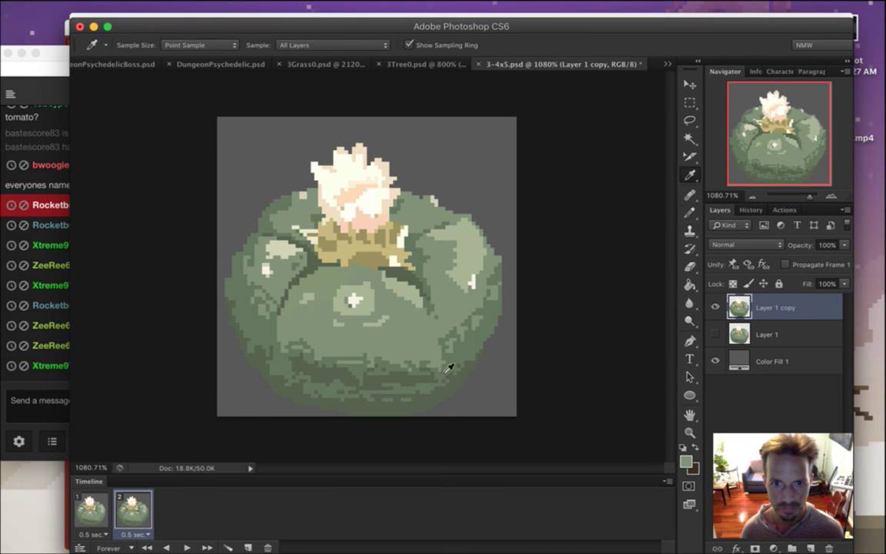
pyautogui.keyDown('alt'); pyautogui.click(455, 382); pyautogui.keyUp('alt')
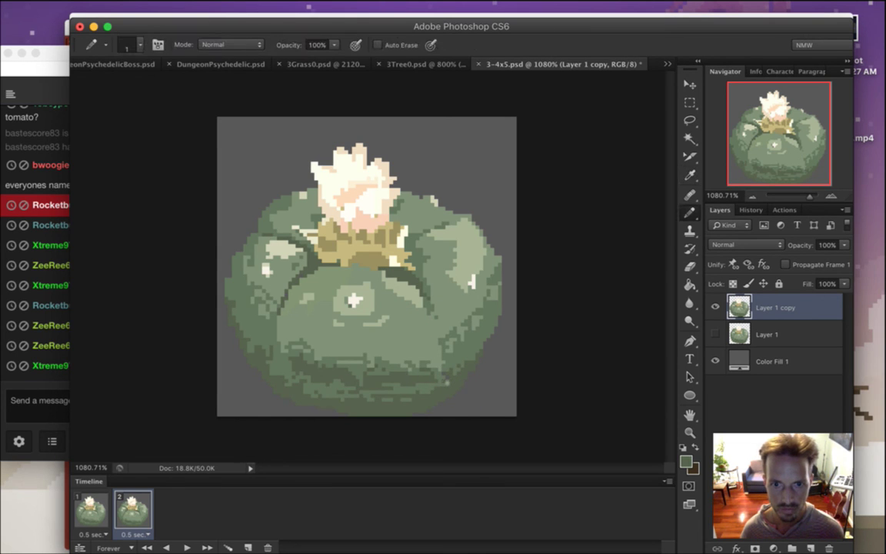
pyautogui.keyDown('alt'); pyautogui.click(393, 368); pyautogui.keyUp('alt')
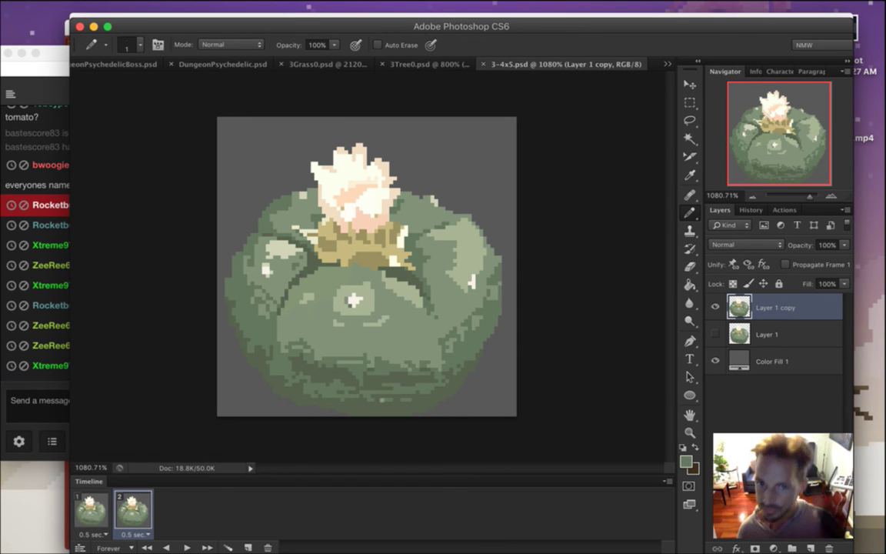
# Play the animation from frame 1 to check the warped front lobe, and stop the playback
pyautogui.click(90, 509)
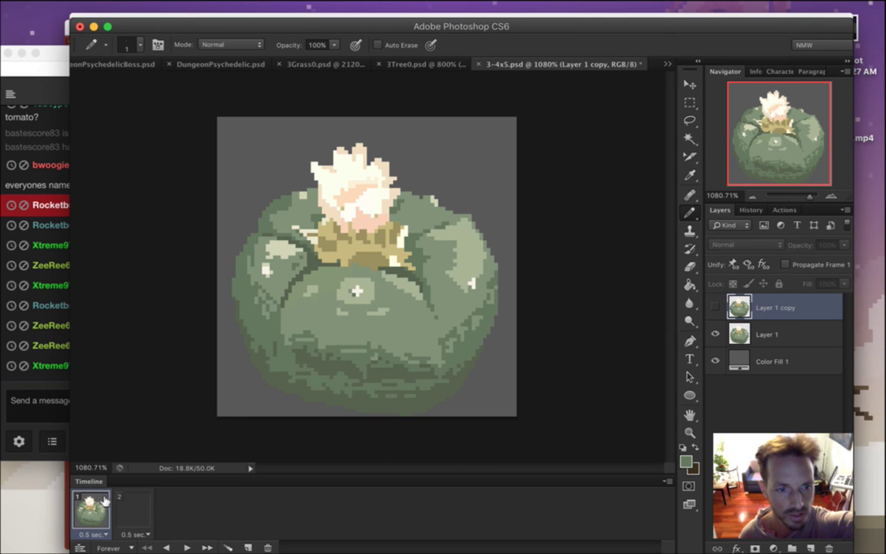
pyautogui.click(184, 541)
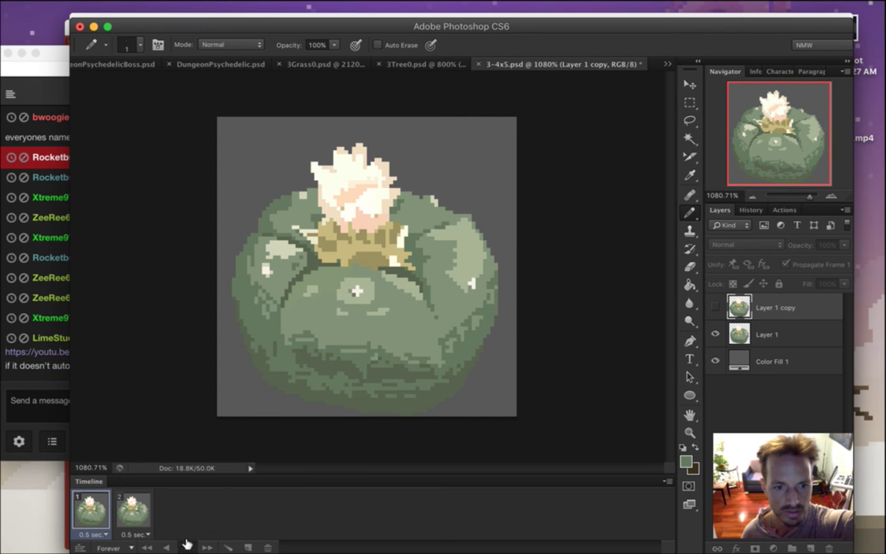
pyautogui.click(187, 546)
# Open the YouTube passageway link from the Twitch chat in a new window, mute the video and watch it
pyautogui.click(33, 370)
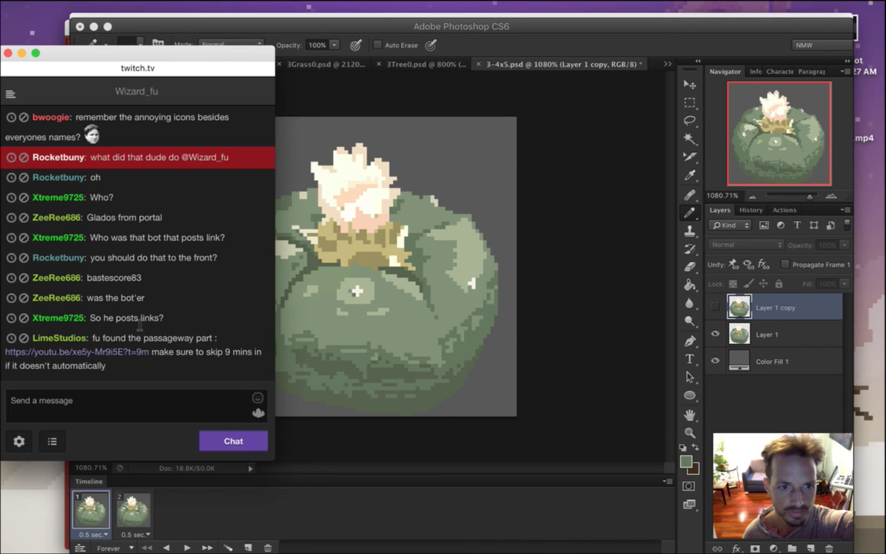
pyautogui.keyDown('ctrl'); pyautogui.click(120, 354); pyautogui.keyUp('ctrl')
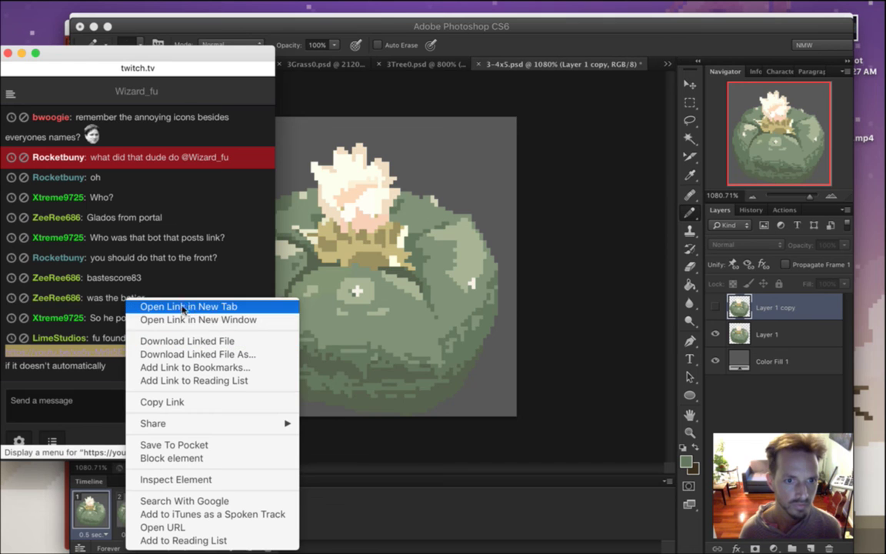
pyautogui.click(225, 319)
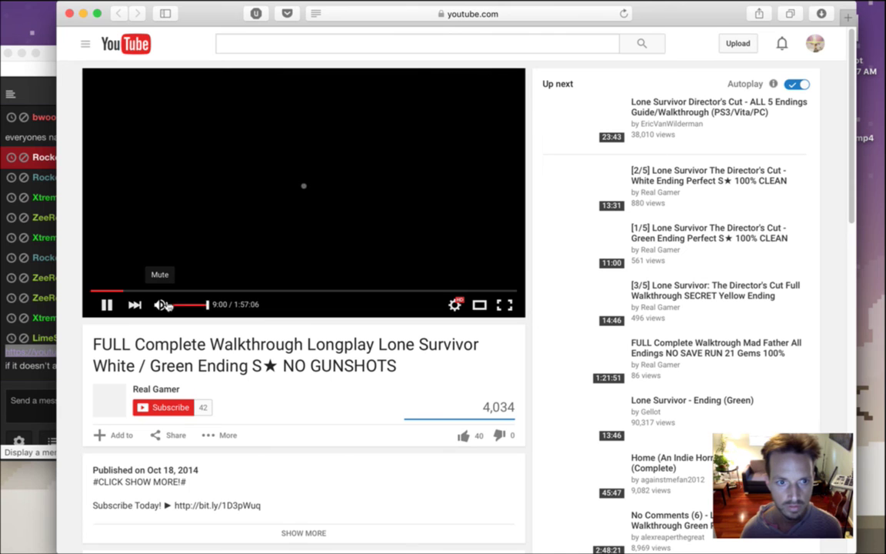
pyautogui.click(159, 305)
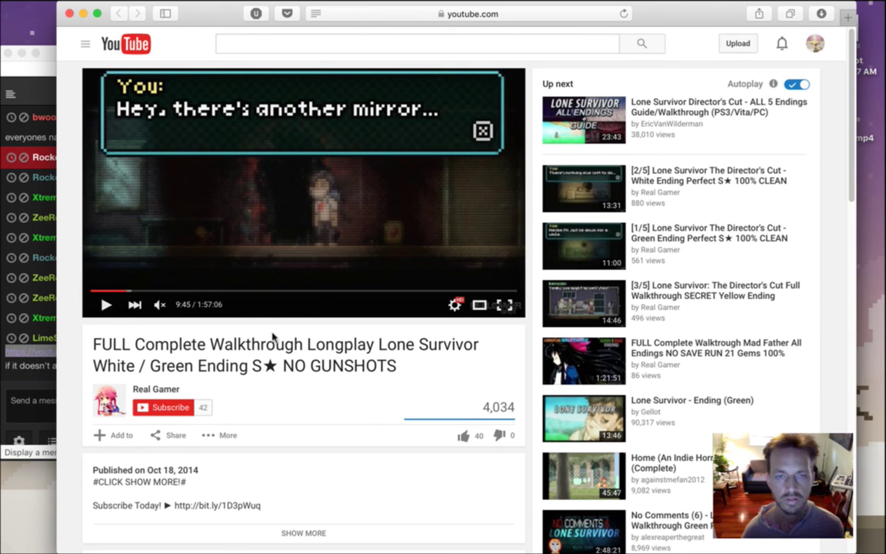
# Put the video window away and read the newest messages in the Twitch chat
pyautogui.press('super+h')
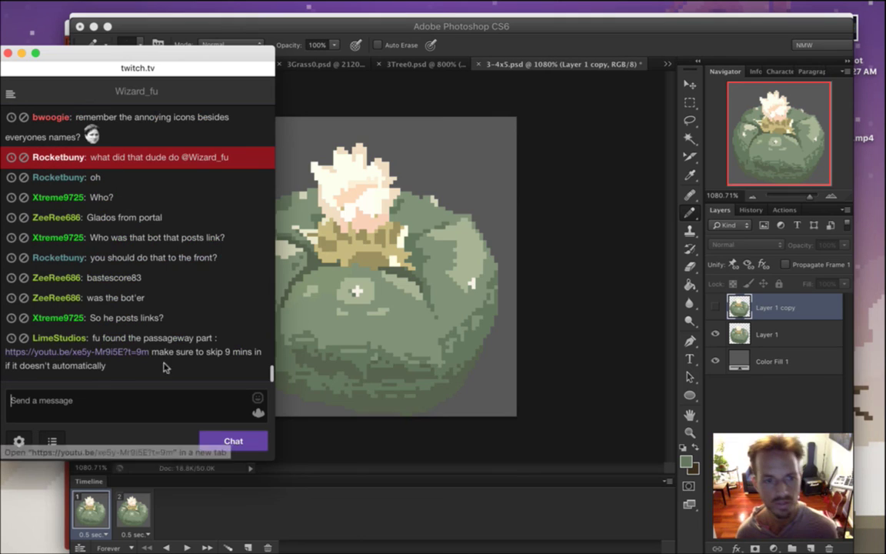
pyautogui.moveTo(162, 359); pyautogui.dragTo(192, 369)
pyautogui.click(201, 375)
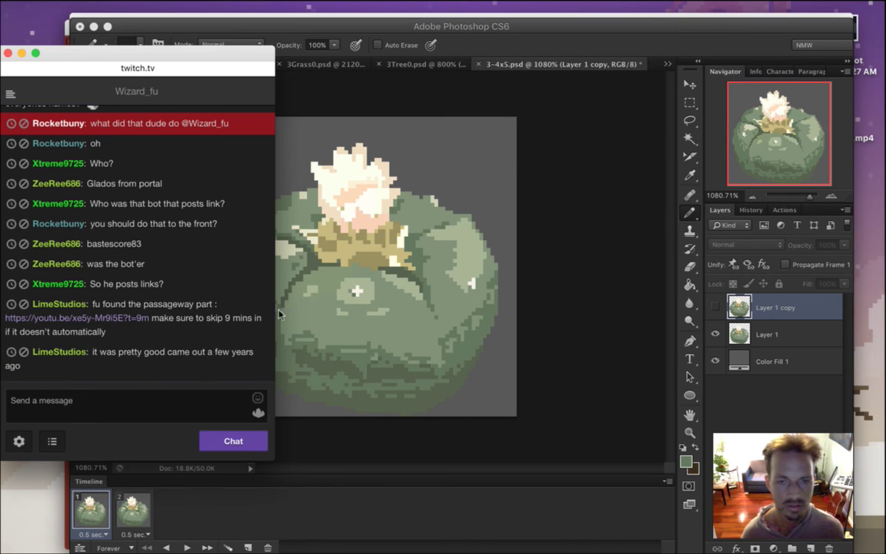
# Return to Photoshop and lasso the small back lobe to the right of the flower on Layer 1 copy in frame 2
pyautogui.click(652, 54)
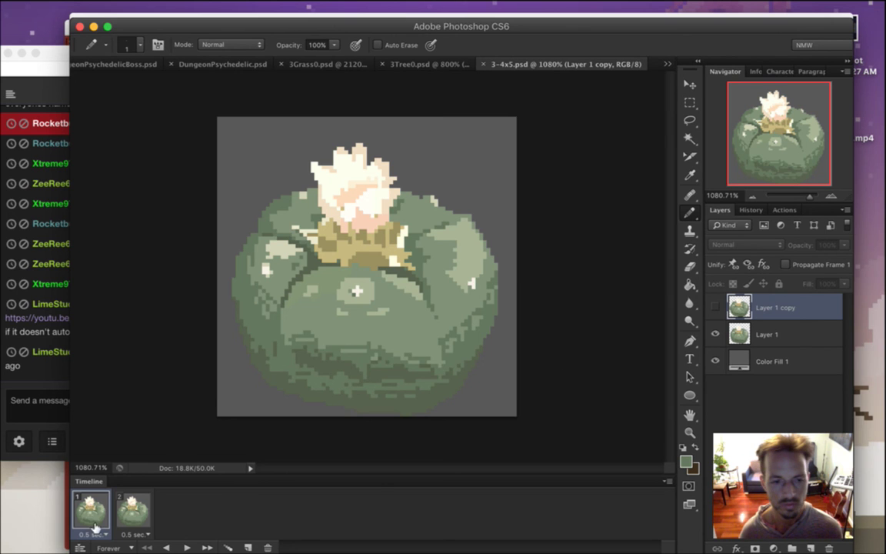
pyautogui.click(132, 505)
pyautogui.hotkey('alt', '[')
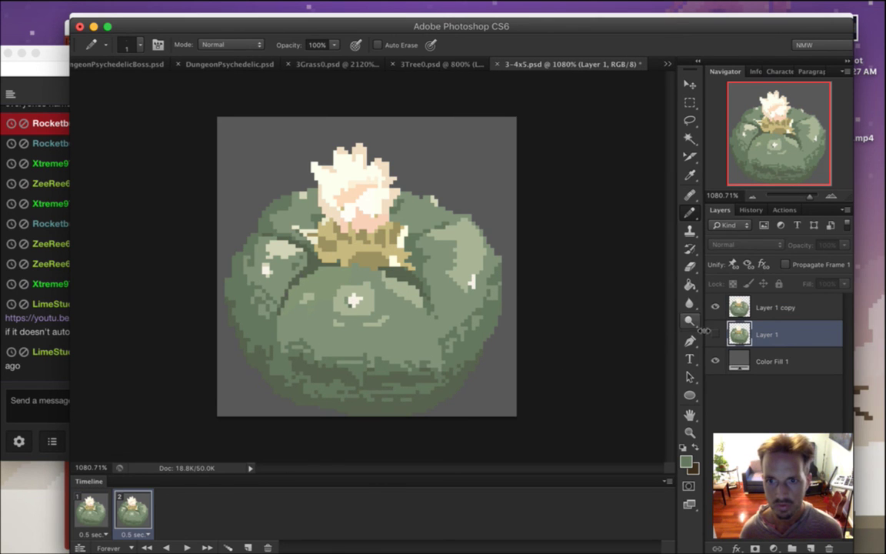
pyautogui.hotkey('alt', ']')
pyautogui.press('m')
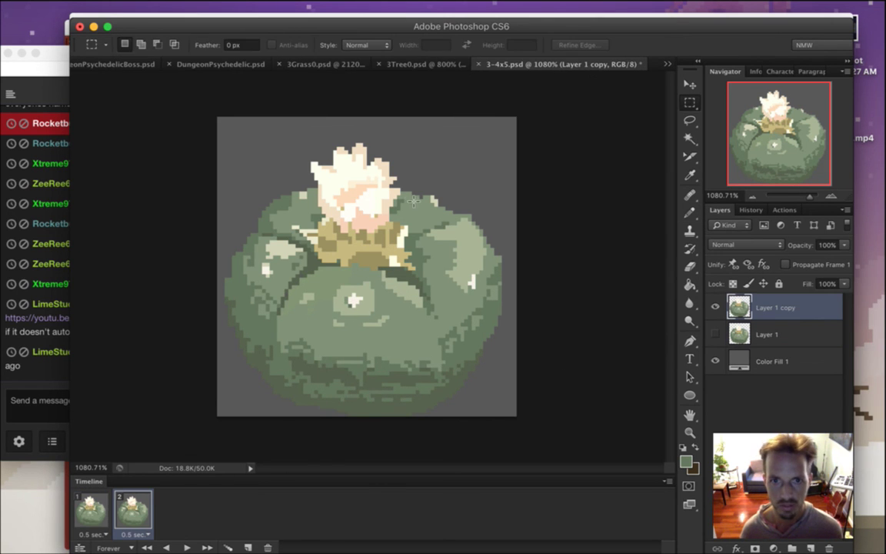
pyautogui.click(690, 120)
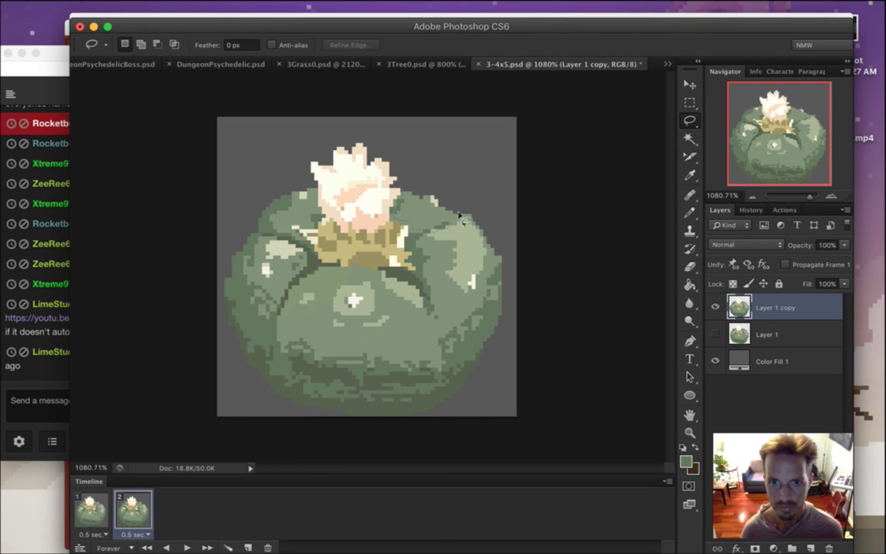
pyautogui.moveTo(464, 196)
pyautogui.mouseDown()
pyautogui.moveTo(446, 178)
pyautogui.moveTo(403, 165)
pyautogui.mouseUp()
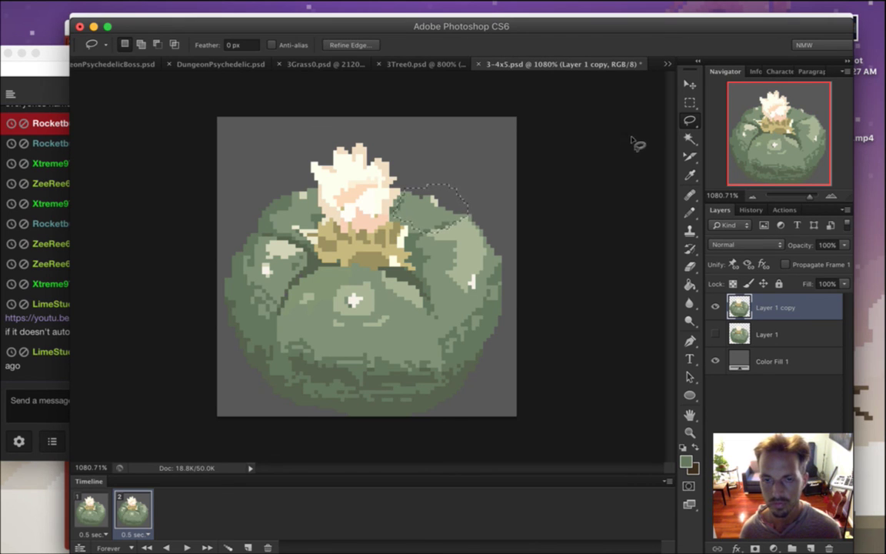
# Warp the selected back lobe so its upper edge bulges upward and outward
pyautogui.press('v')
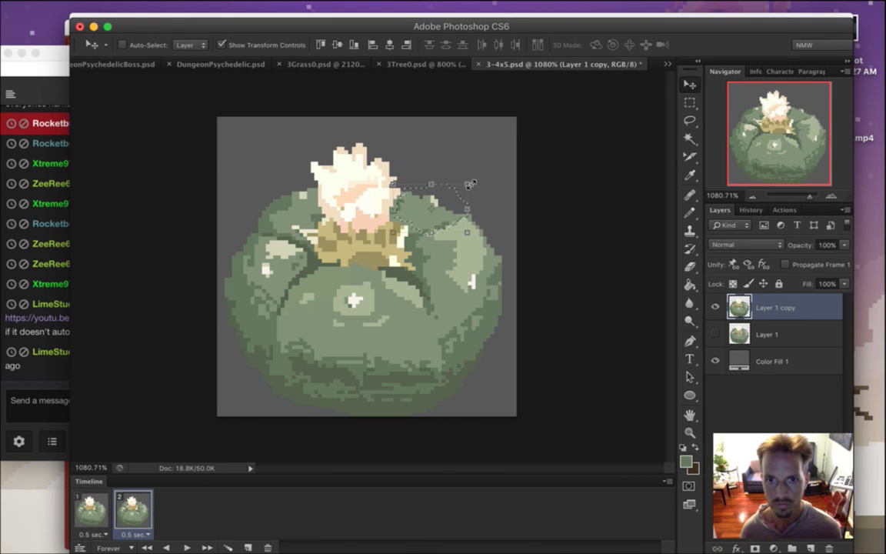
pyautogui.hotkey('ctrl', 't')
pyautogui.click(724, 44)
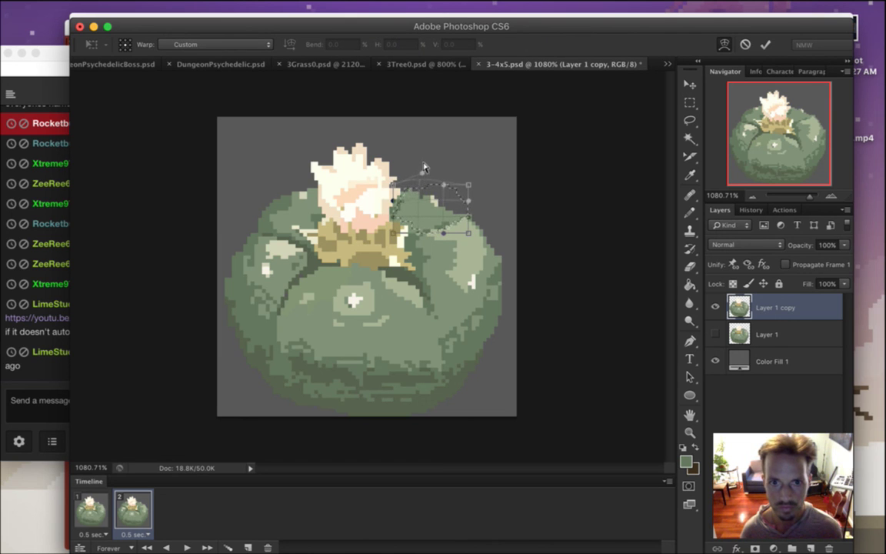
pyautogui.moveTo(423, 167); pyautogui.dragTo(444, 179)
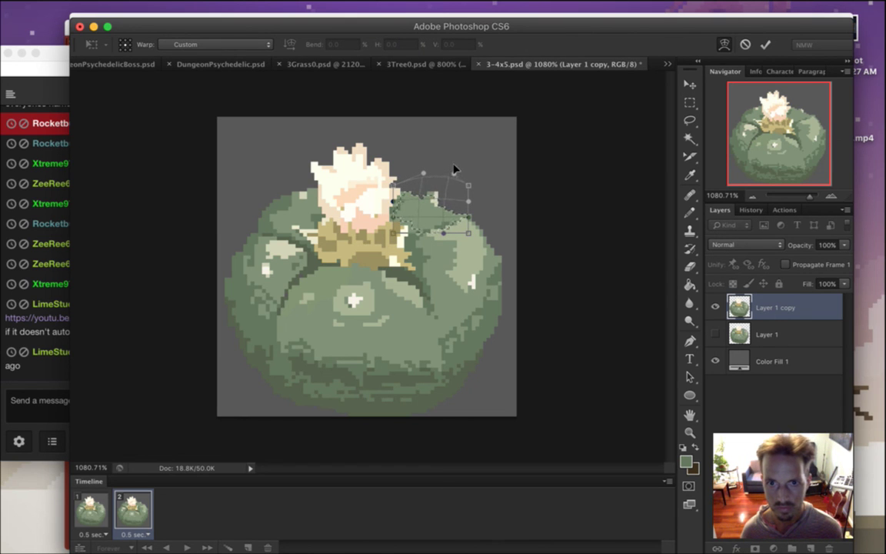
pyautogui.moveTo(453, 191); pyautogui.dragTo(455, 188)
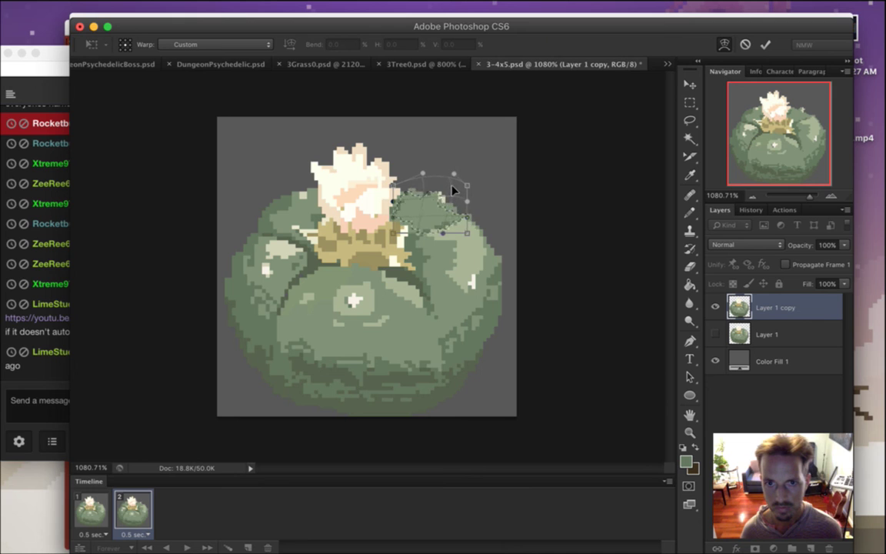